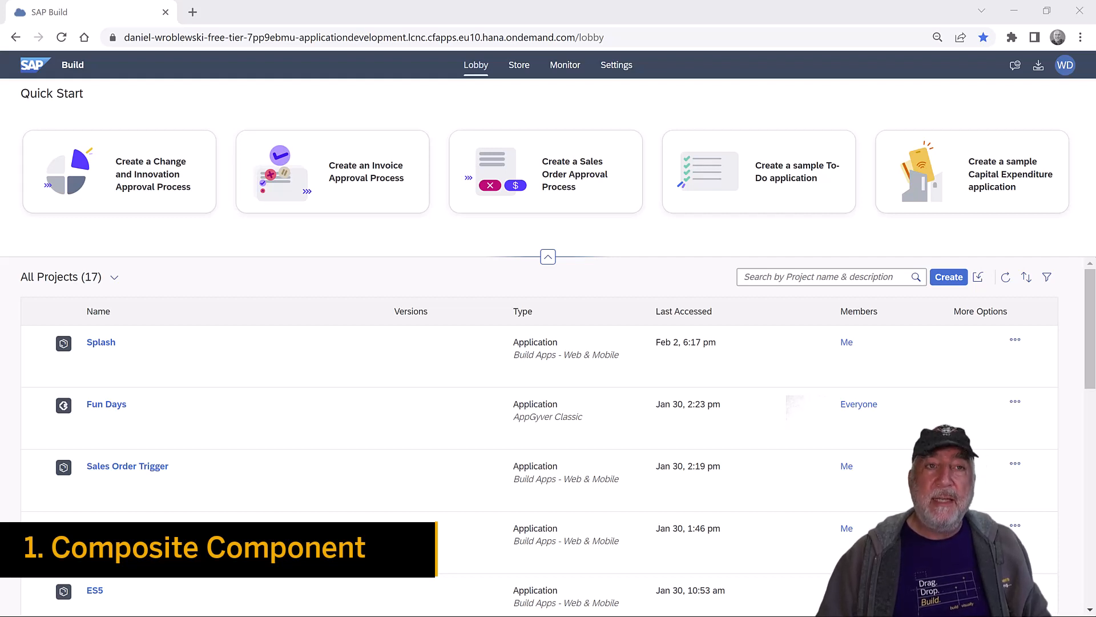
- Create a new Web & Mobile Application project named 'Social Media'
left_click(950, 278)
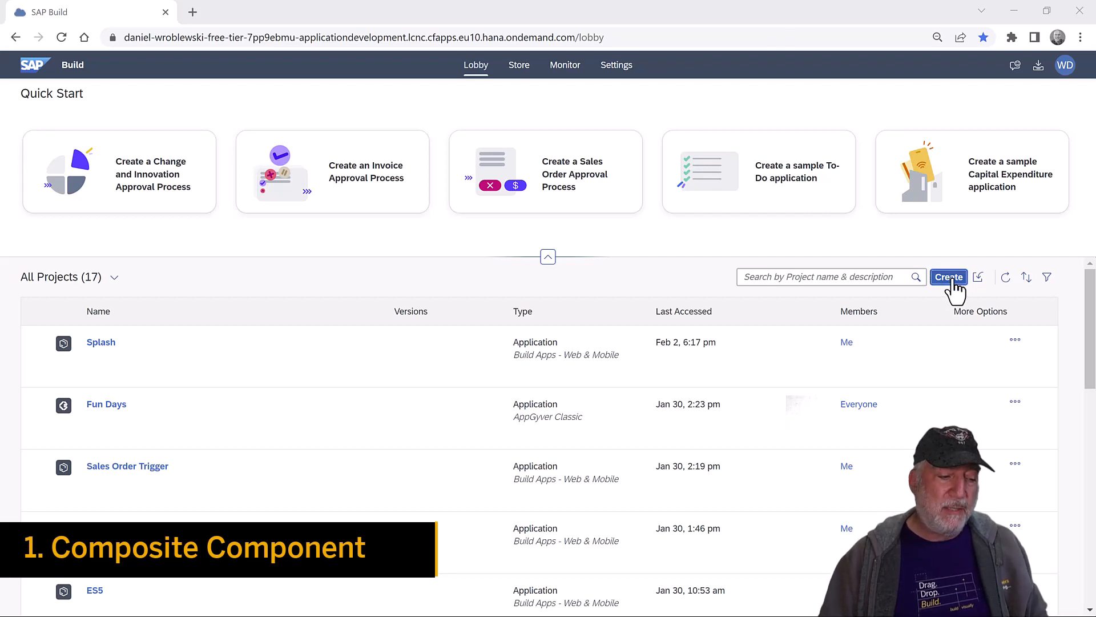
left_click(330, 400)
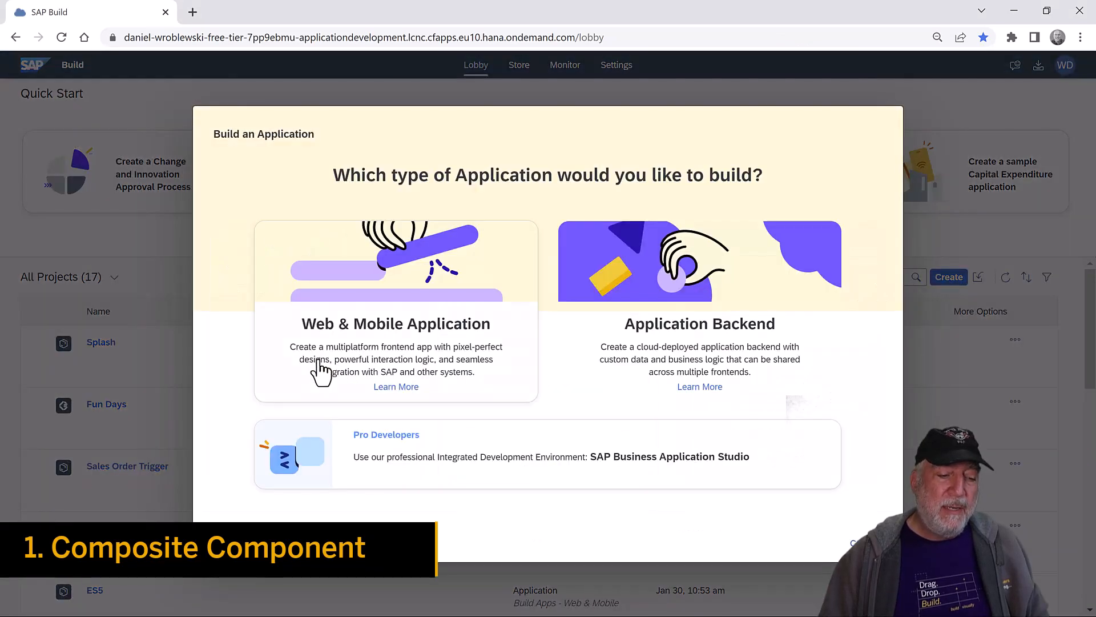
left_click(417, 311)
left_click(443, 318)
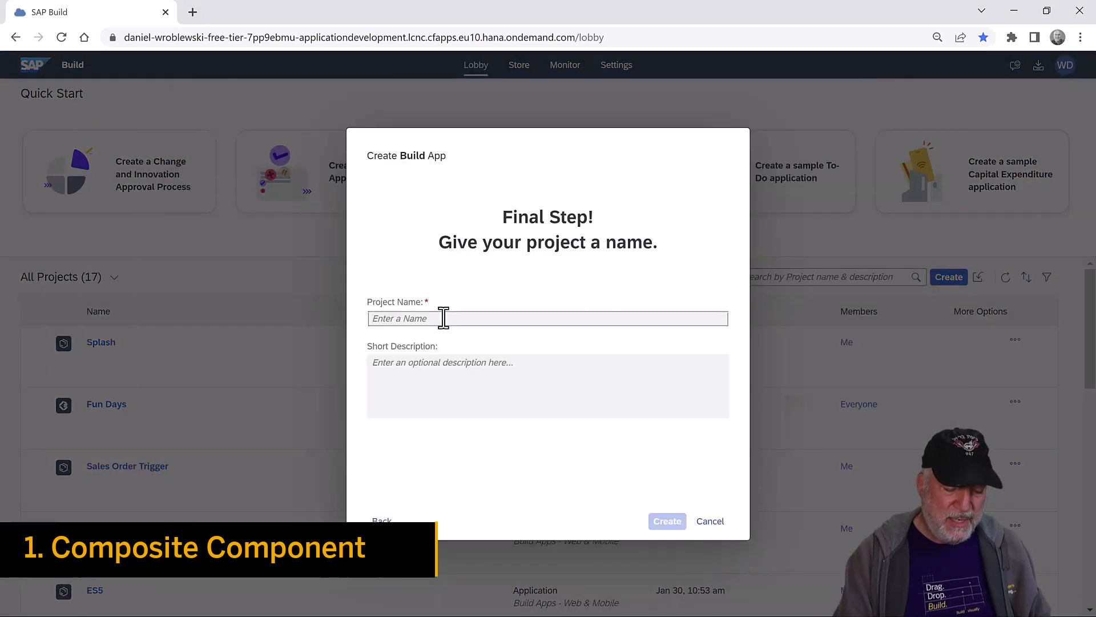
type("Social Media")
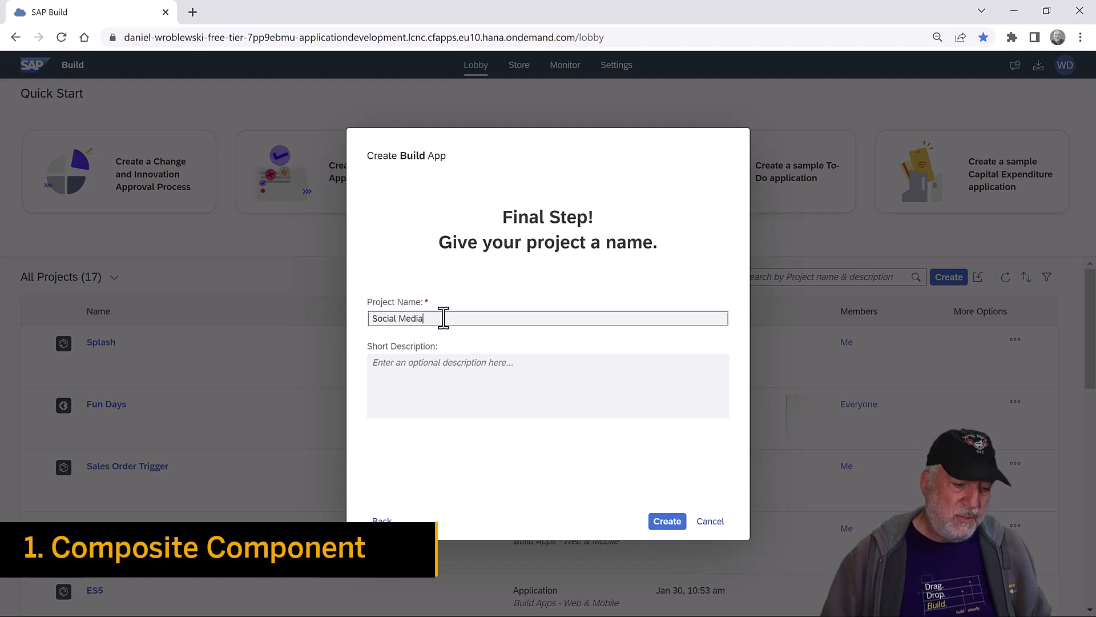
left_click(667, 521)
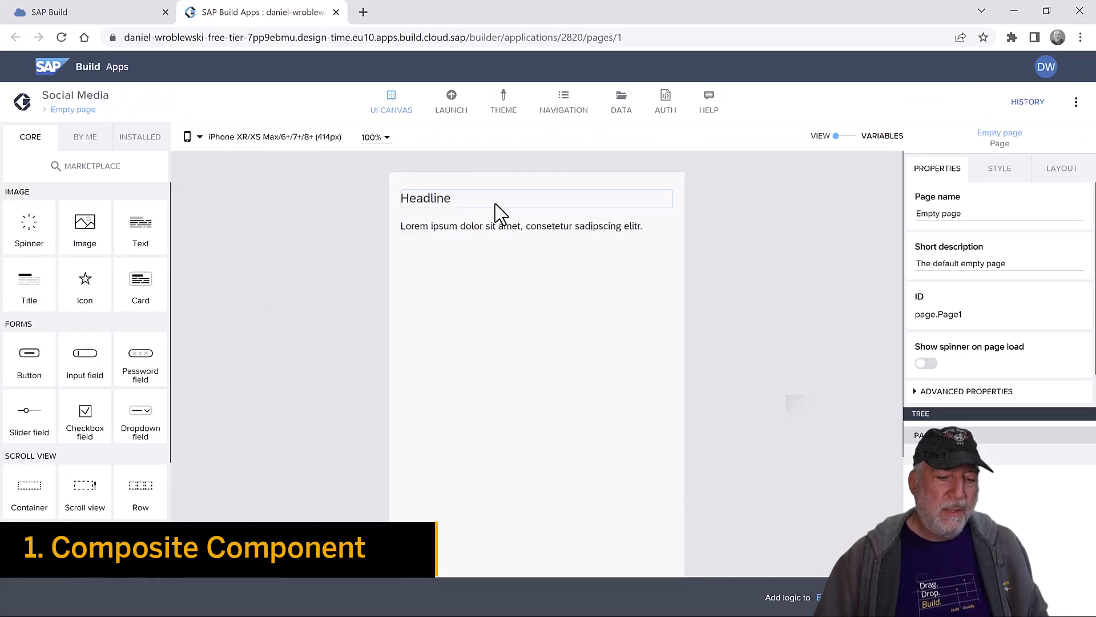
- Delete the default Headline and Lorem ipsum text components from the page
left_click(640, 203)
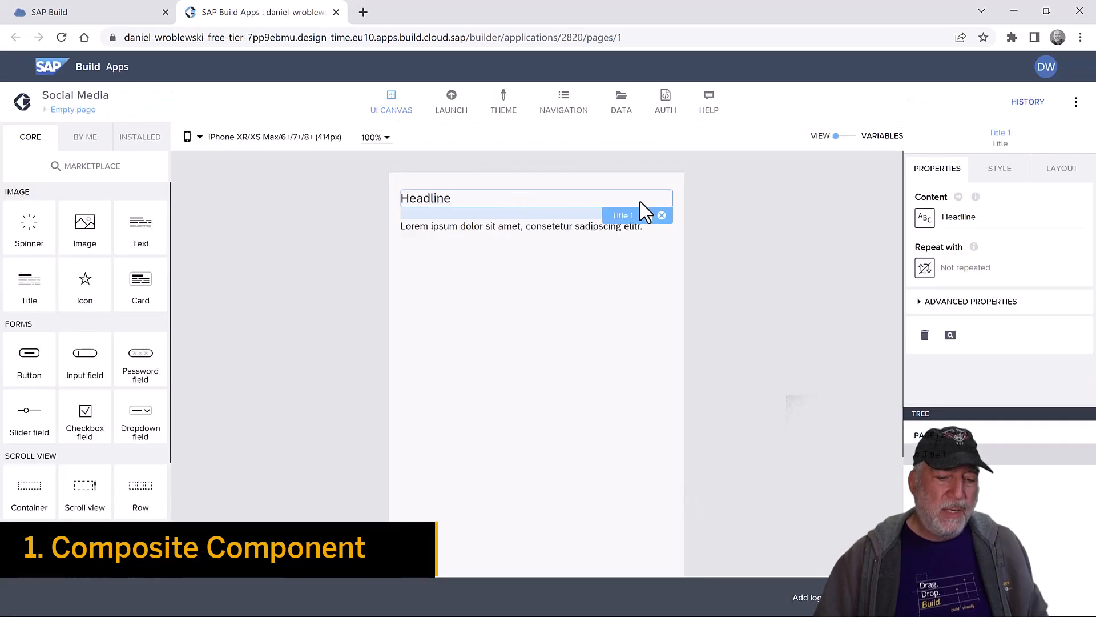
left_click(661, 215)
left_click(639, 200)
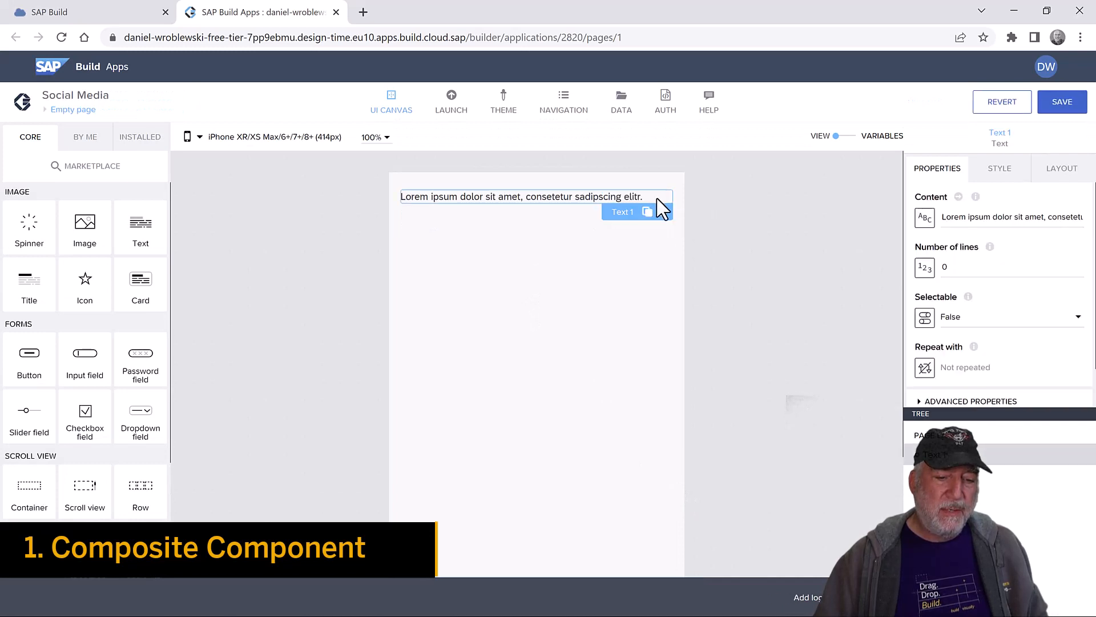
left_click(664, 214)
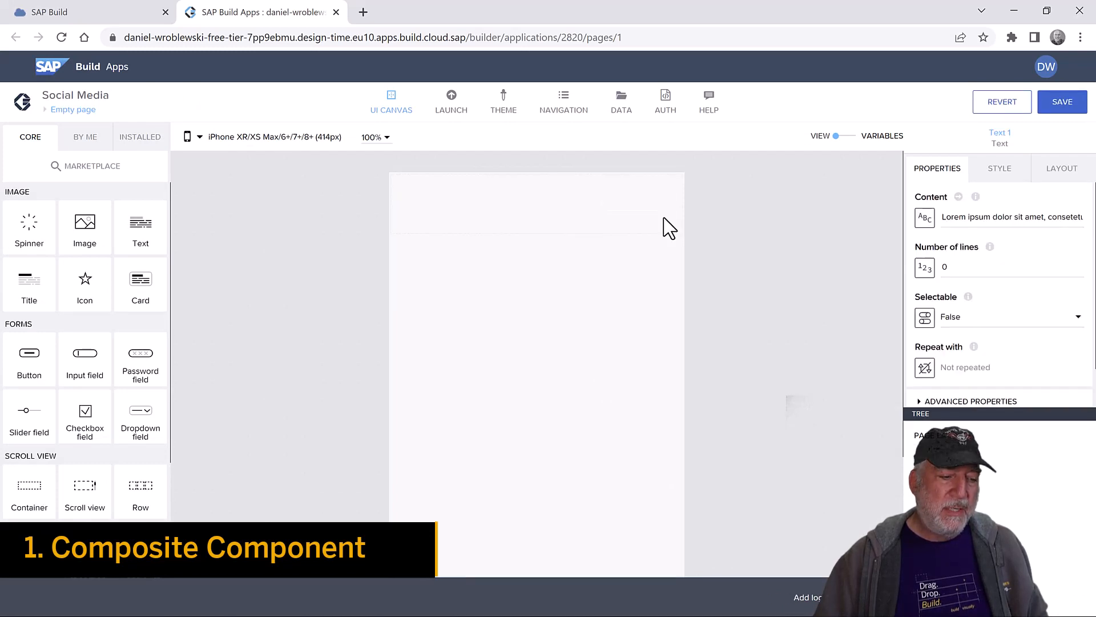
- Search the Marketplace and view the Large image list item component details
left_click(134, 143)
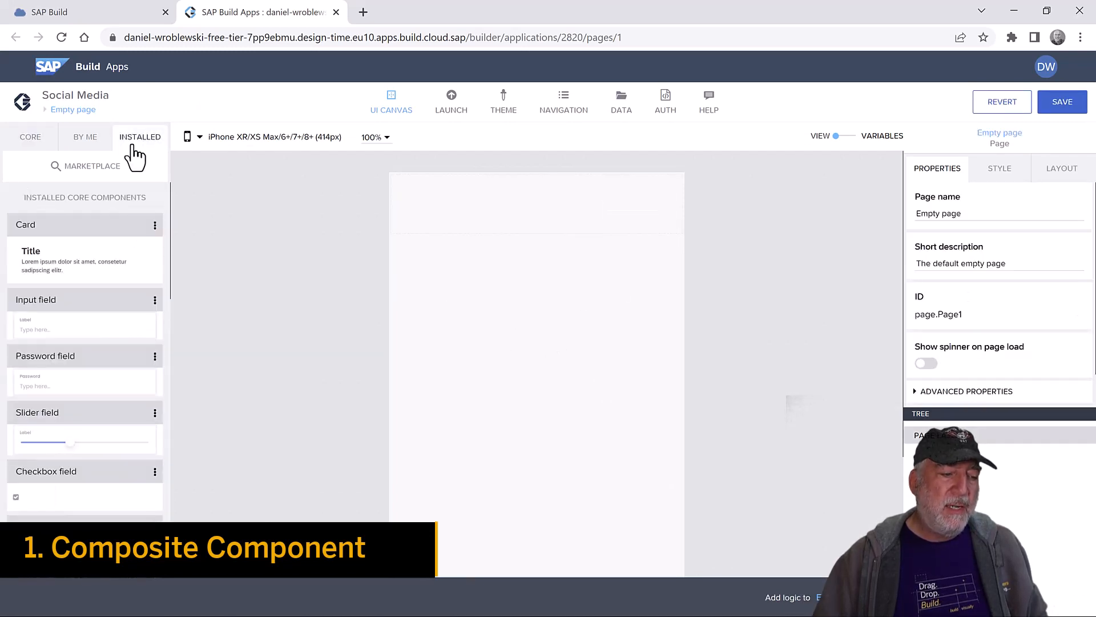
left_click(87, 168)
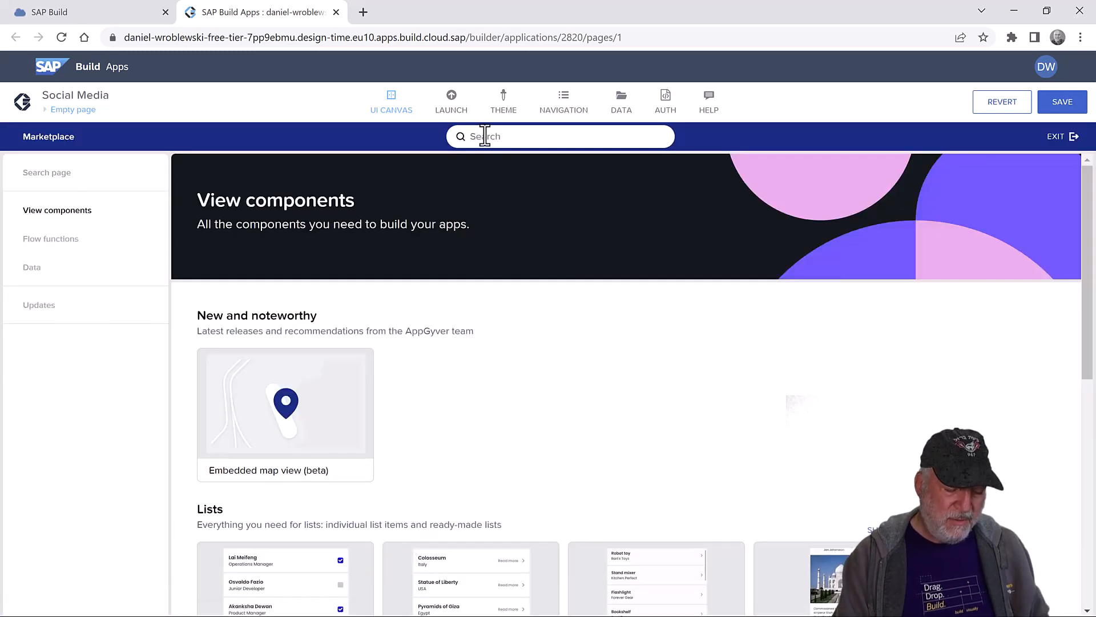
left_click(485, 136)
type("large image")
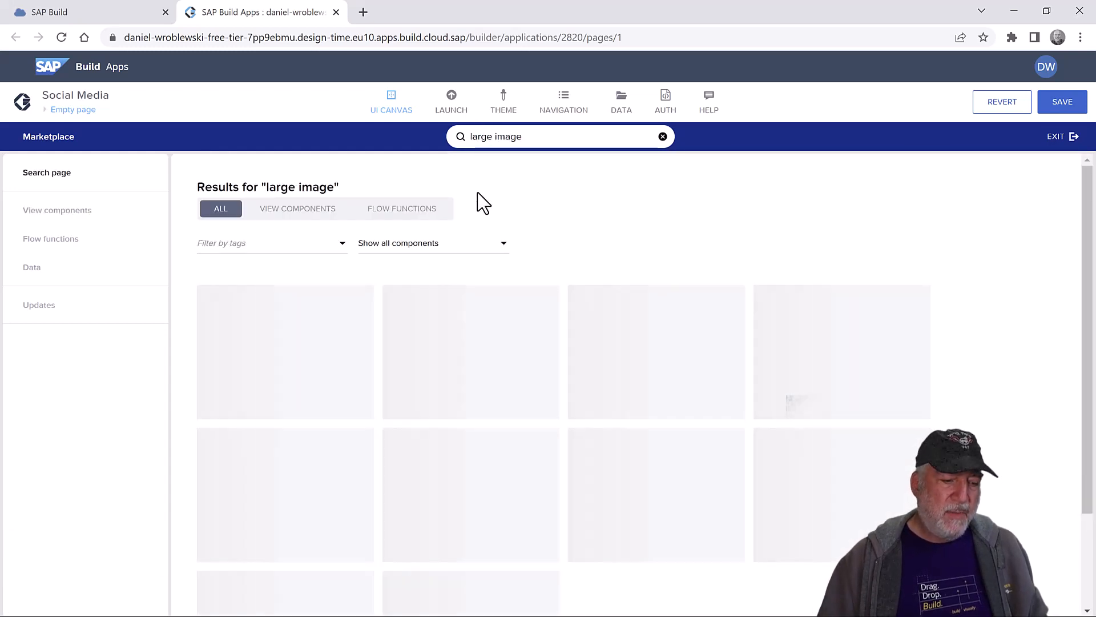
left_click(289, 351)
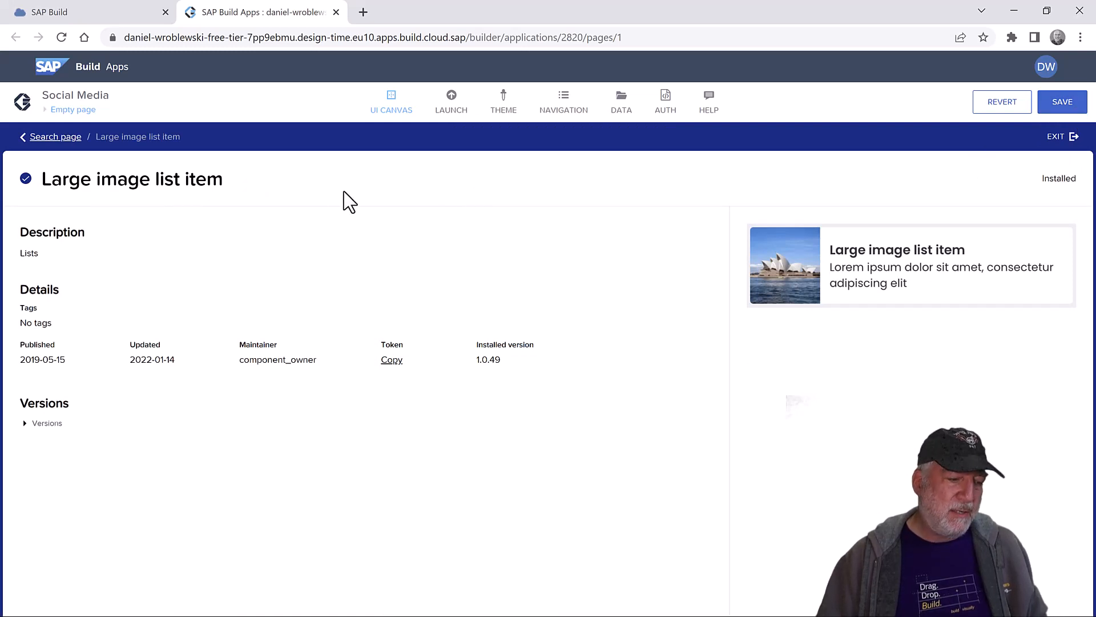
left_click(55, 138)
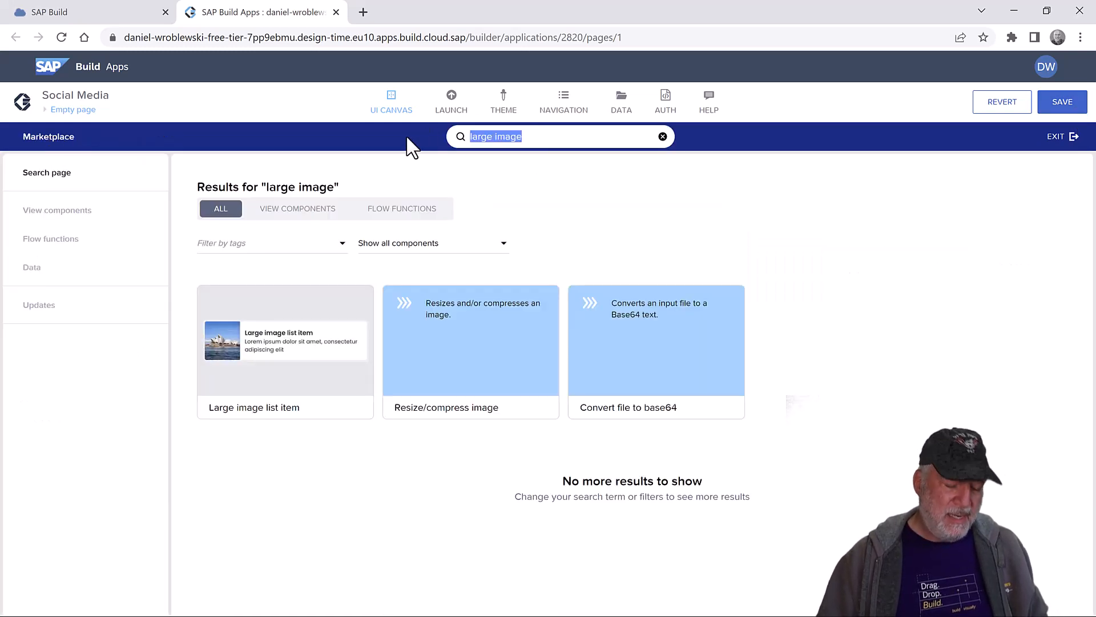
- Search the Marketplace for 'star rating' and install the Star rating component
type("star rating")
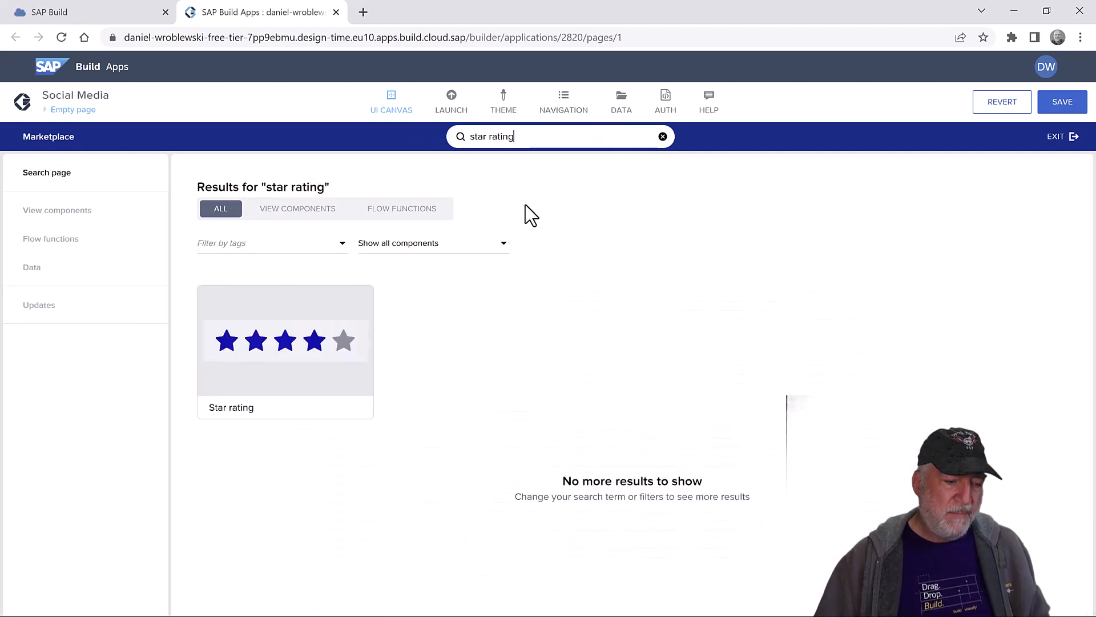
left_click(291, 337)
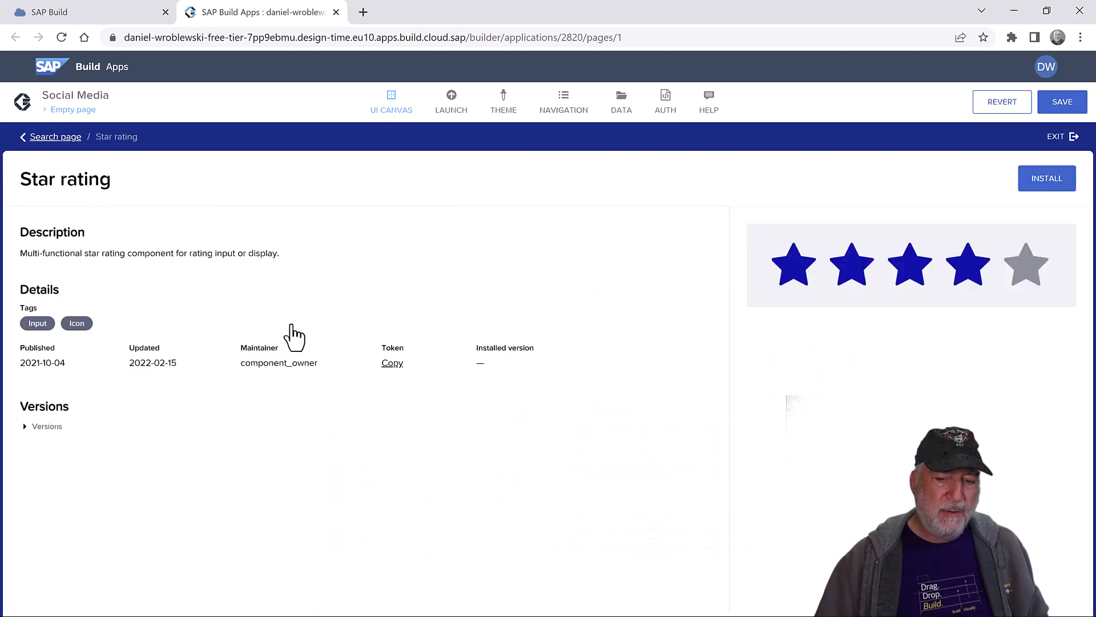
left_click(1045, 181)
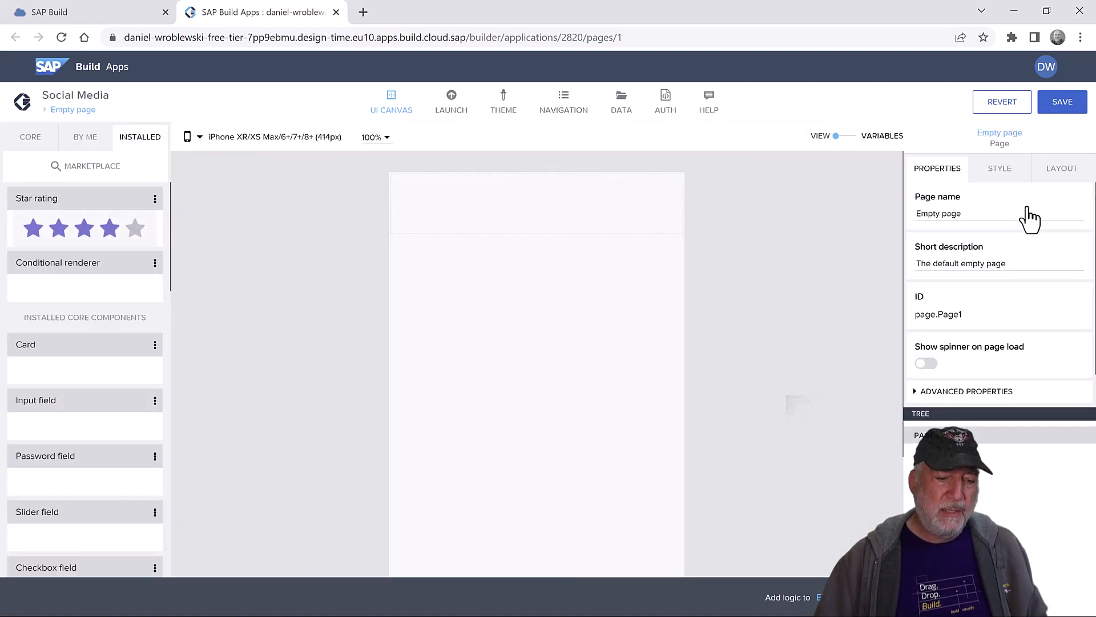
- Duplicate the installed Large image list item template into an editable copy
left_click(84, 143)
left_click(138, 140)
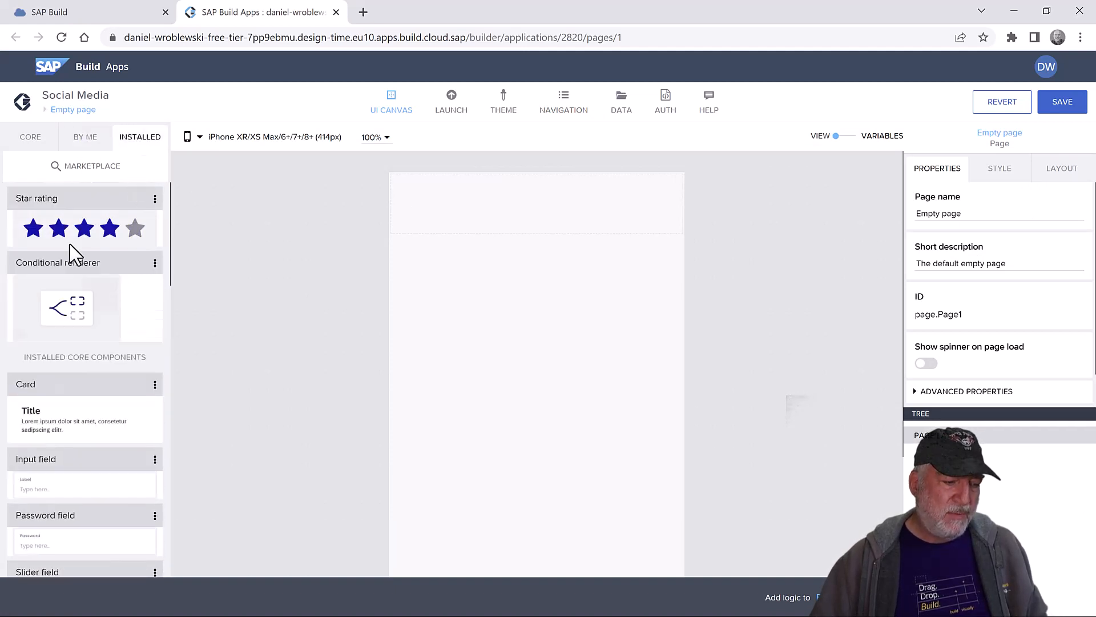
scroll(80, 336, "down", 12)
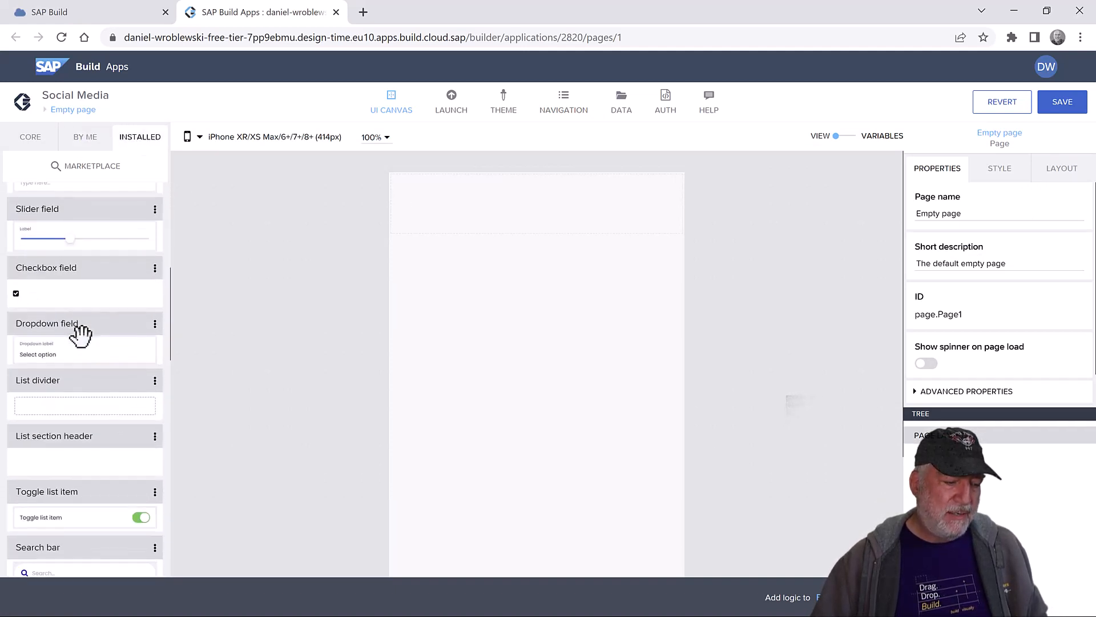
scroll(80, 336, "down", 4)
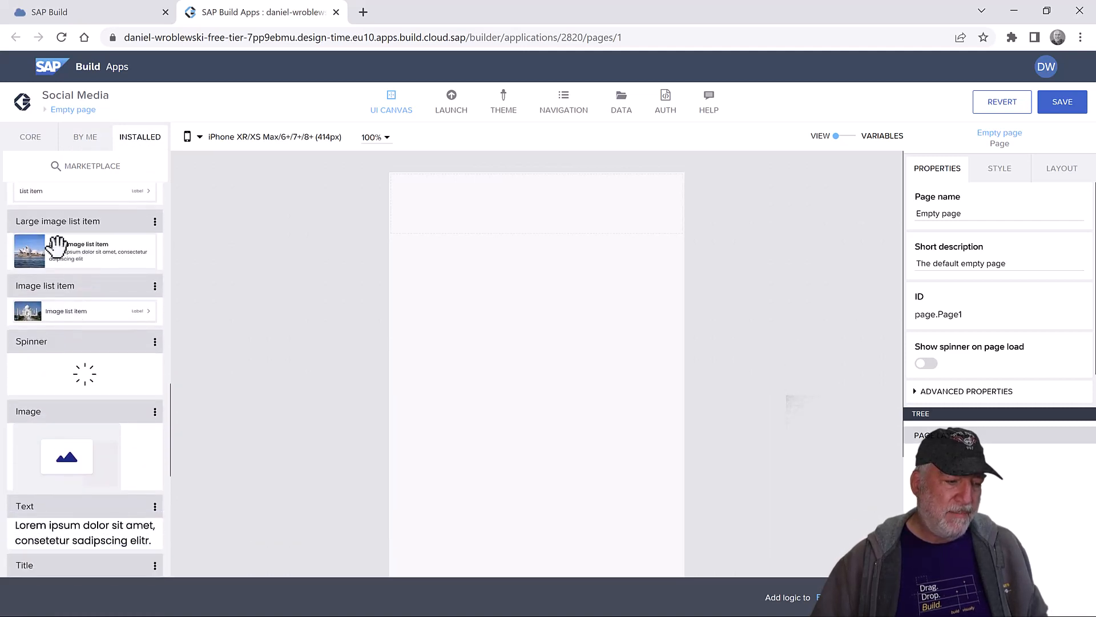
left_click(155, 222)
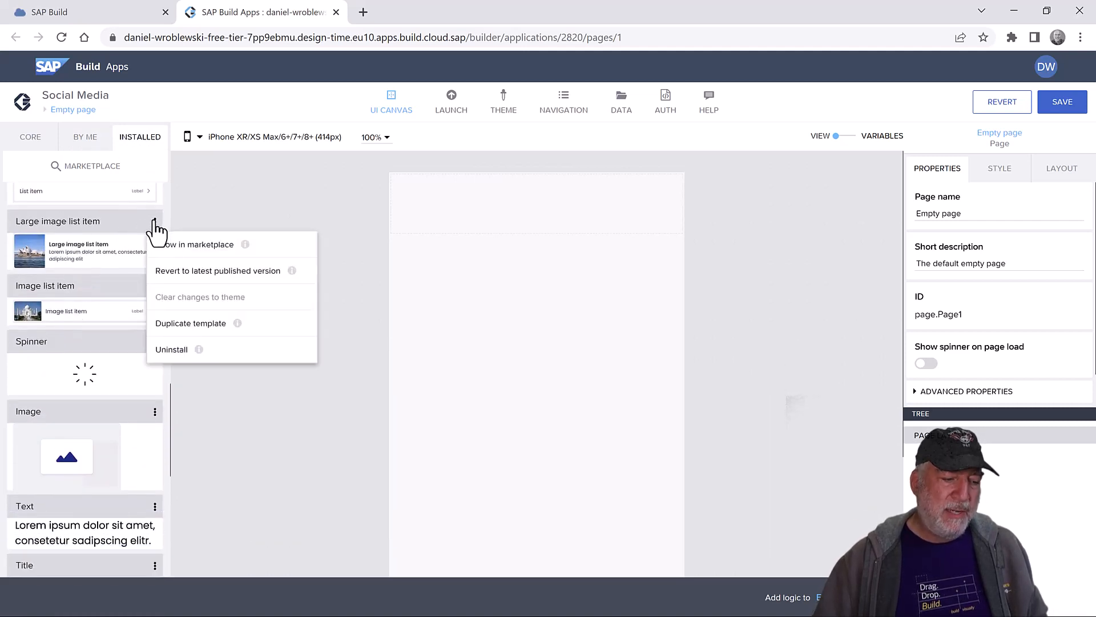
left_click(260, 330)
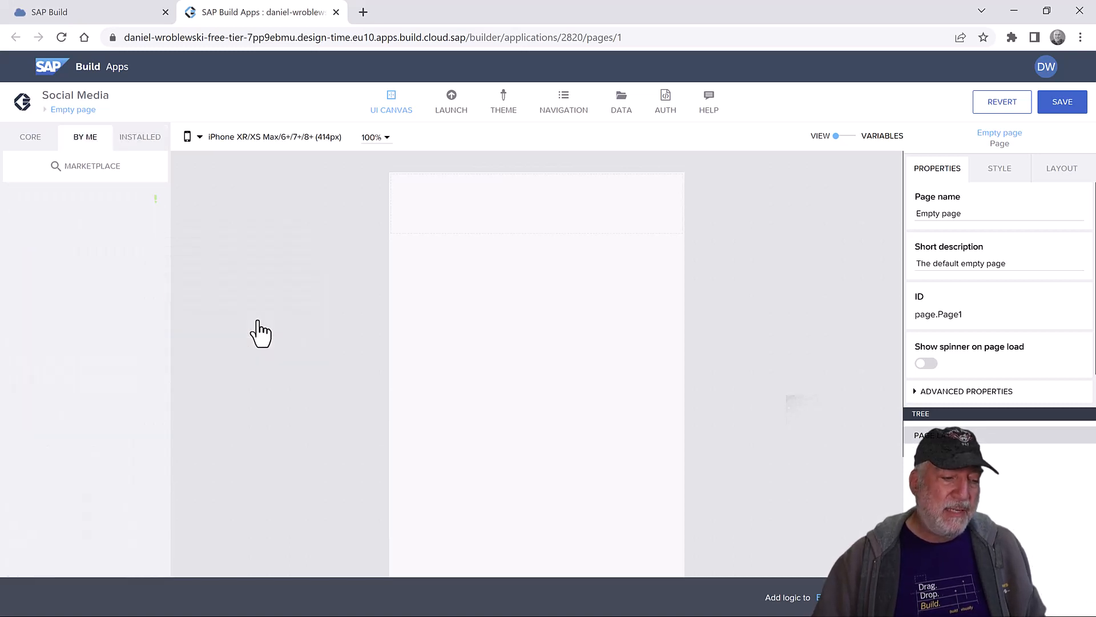
- Duplicate the Star rating template, save, and place a Large image list item on the page
left_click(121, 139)
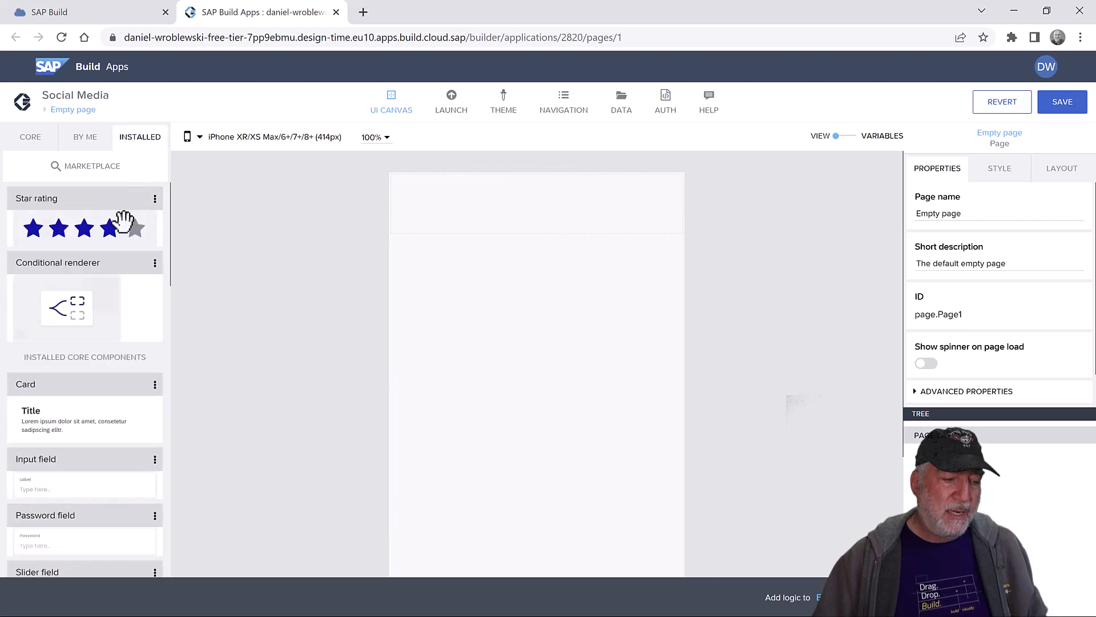
left_click(156, 200)
left_click(190, 306)
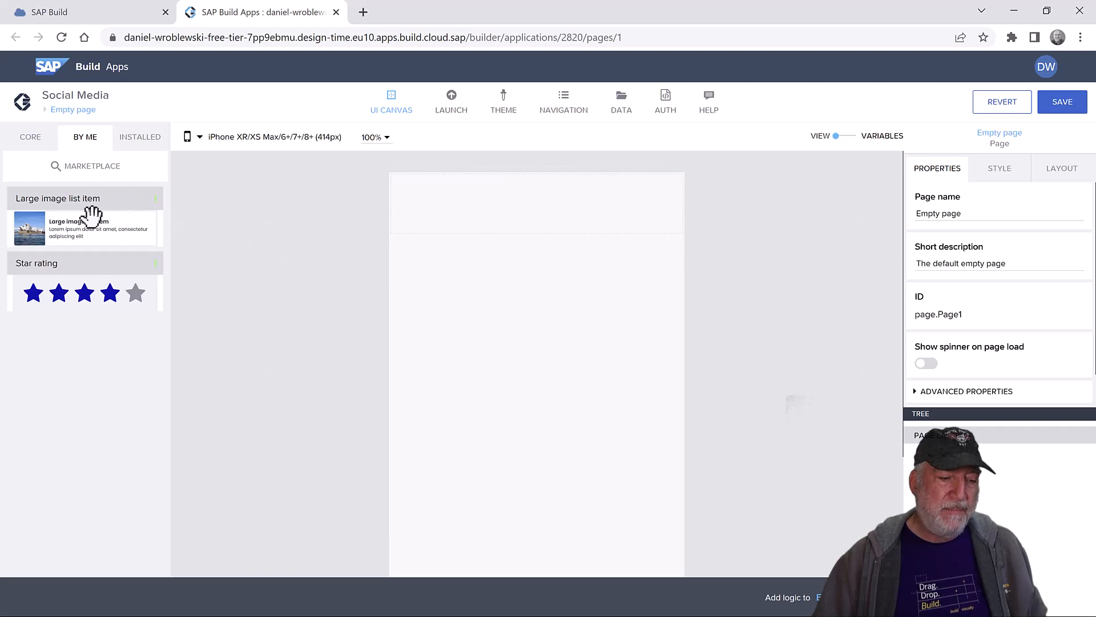
left_click(1060, 106)
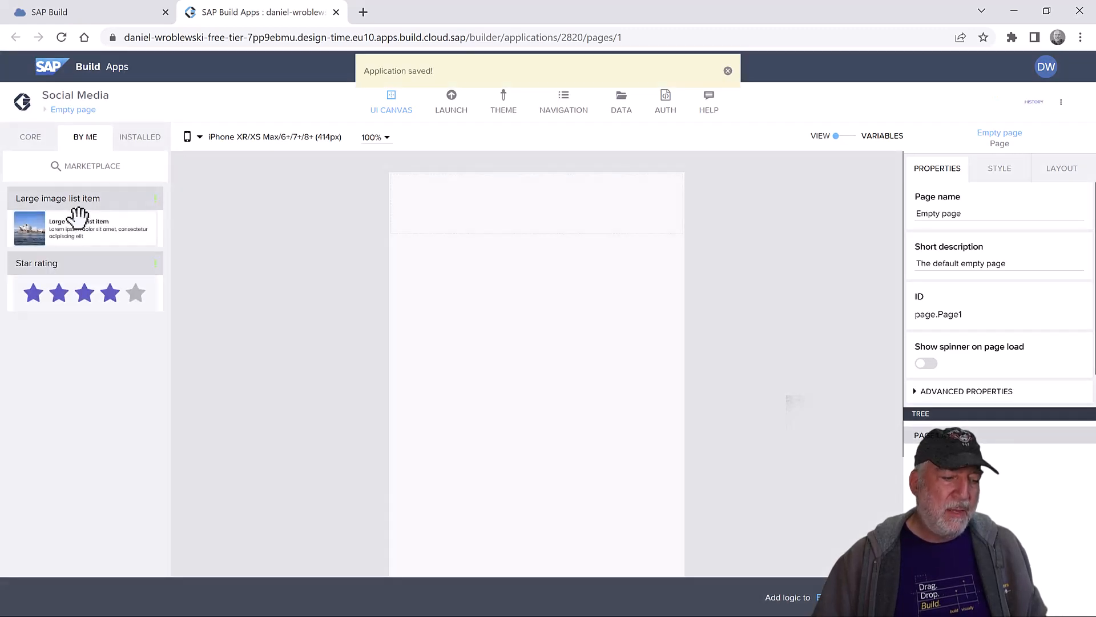
left_click_drag(94, 219, 573, 242)
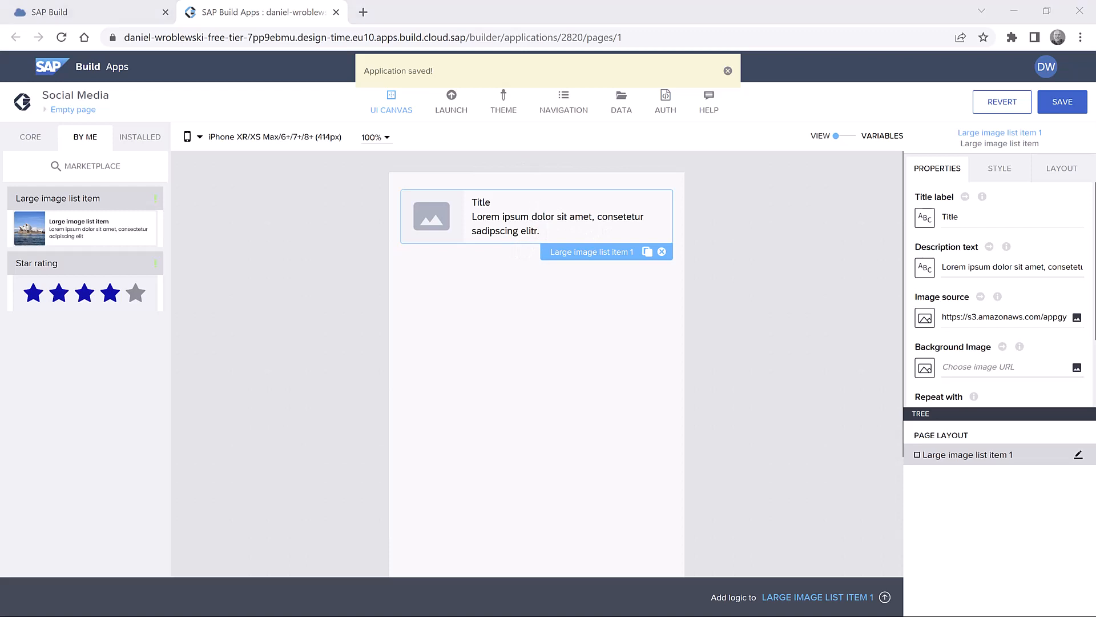
- Open the list item's template and remove its description paragraph
scroll(990, 317, "down", 2)
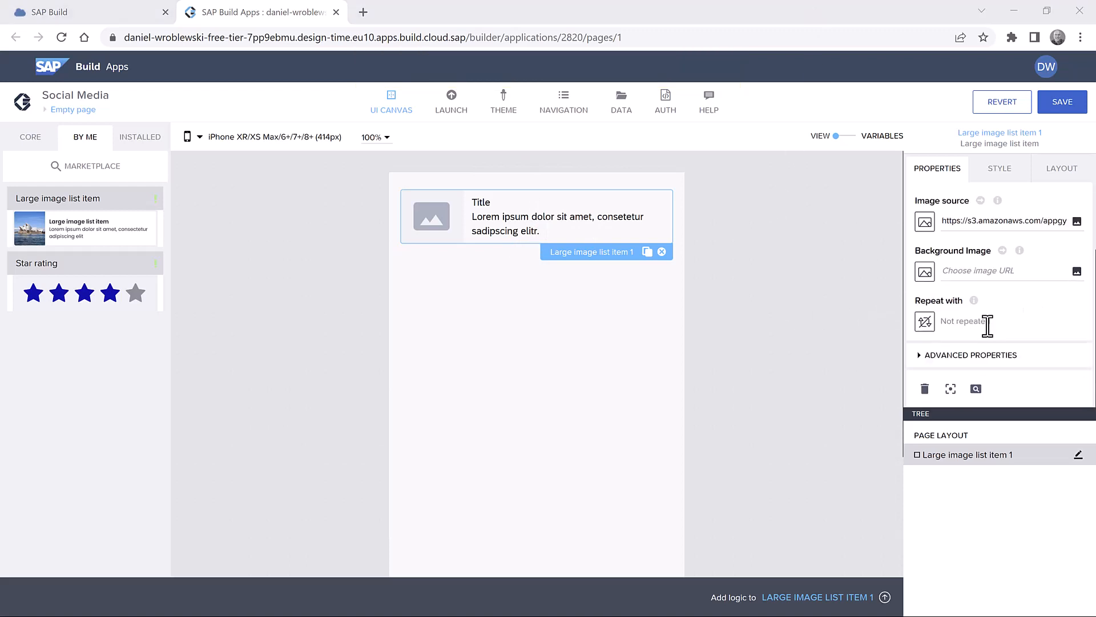
left_click(950, 390)
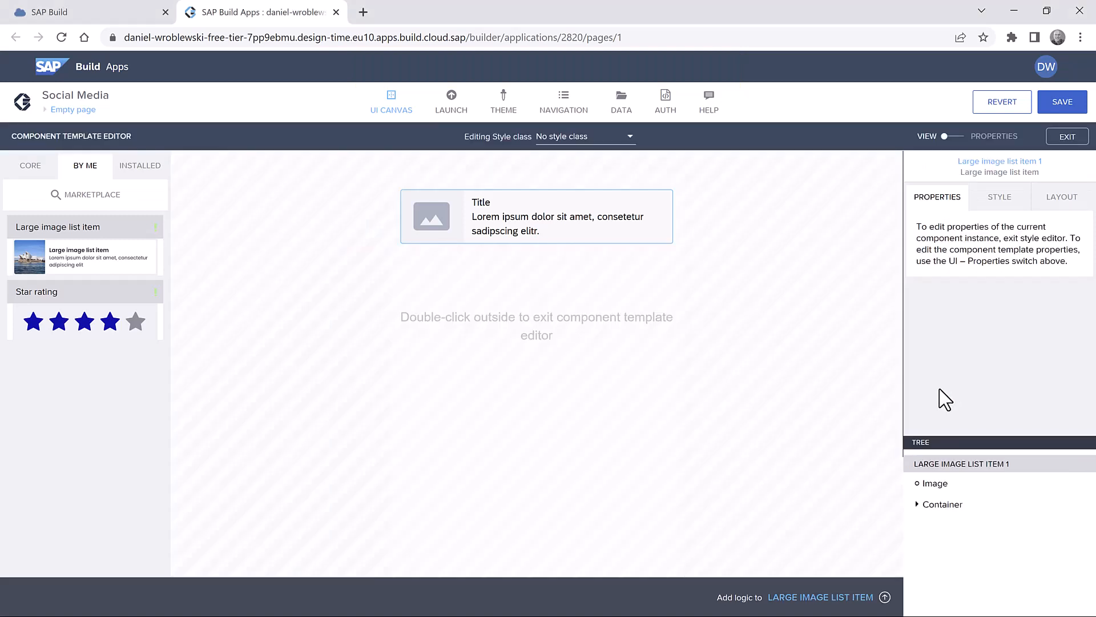
left_click(530, 228)
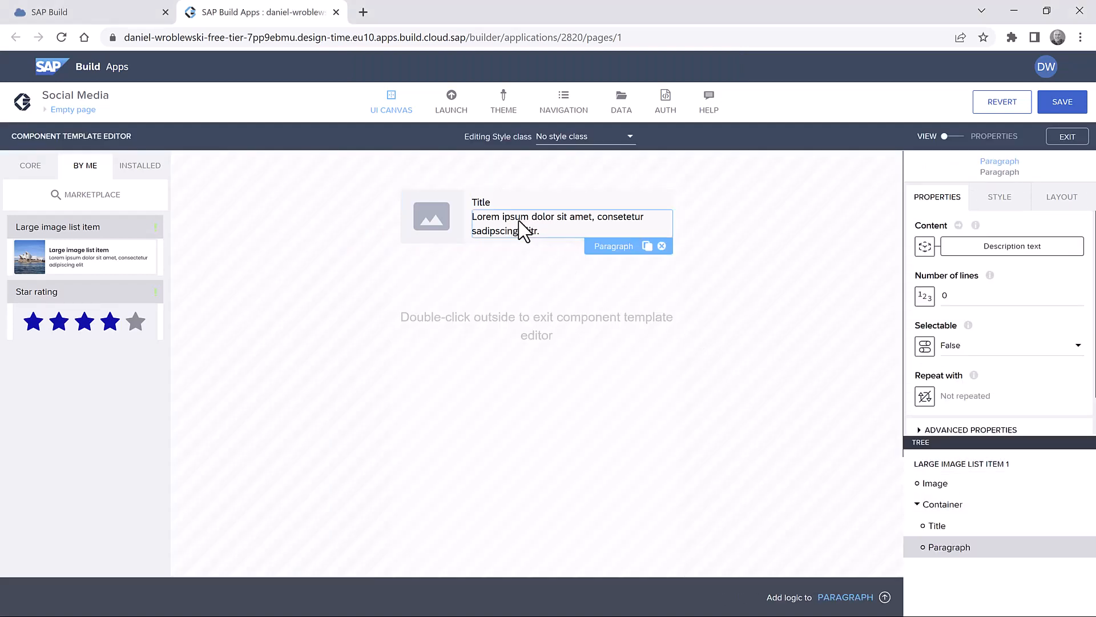
left_click(662, 246)
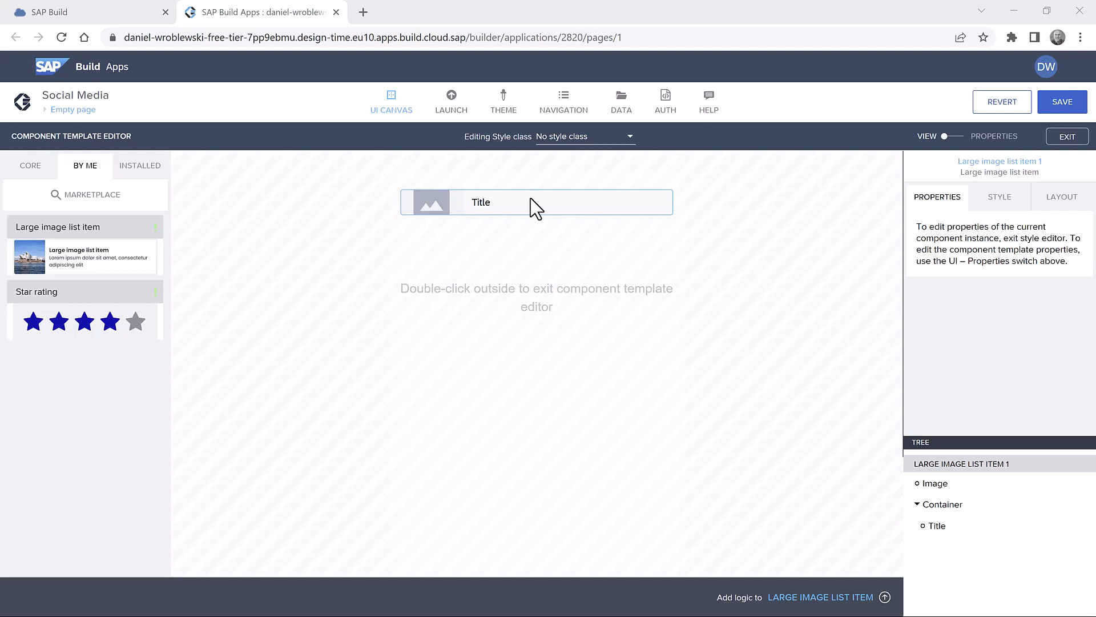
- Add a Container from the CORE palette into the template tree just below Title
left_click(30, 165)
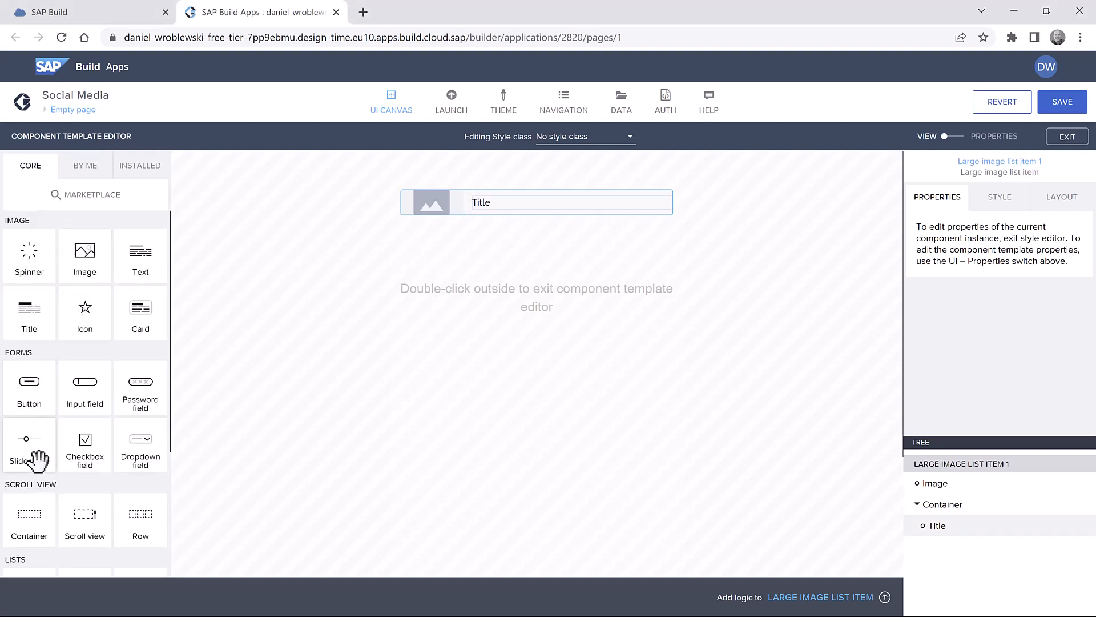
scroll(37, 469, "down", 2)
left_click_drag(29, 448, 974, 573)
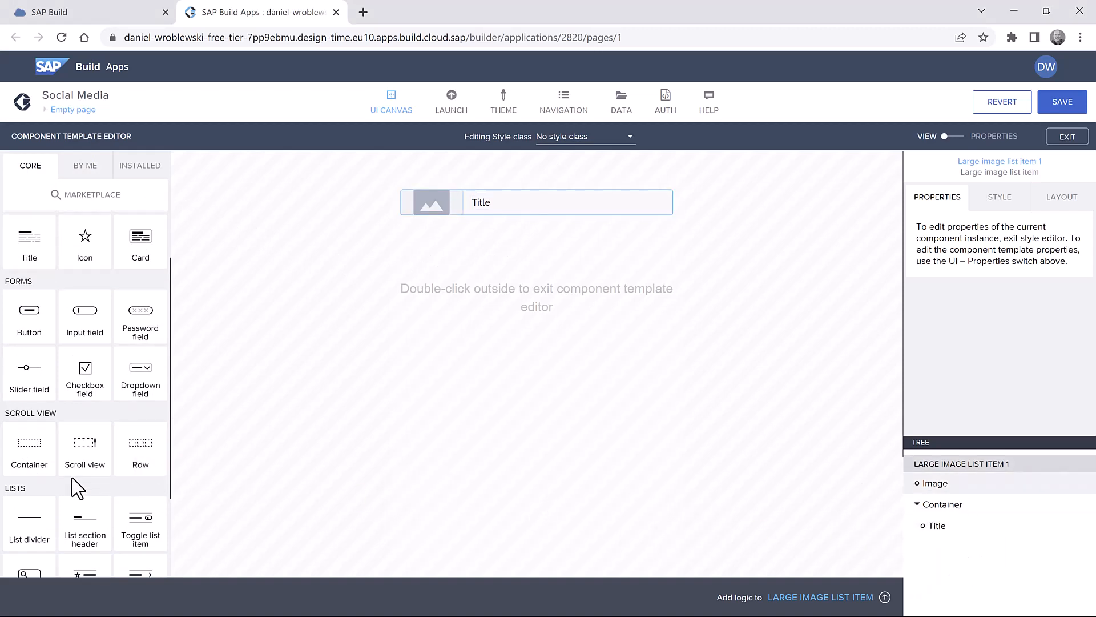
left_click(522, 205)
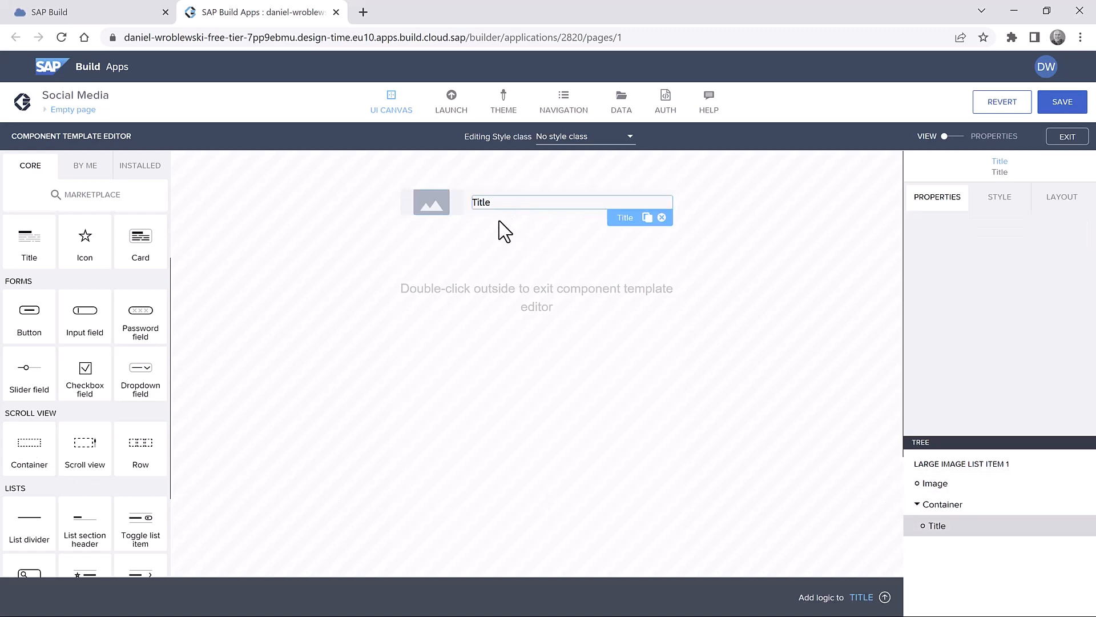
left_click(434, 209)
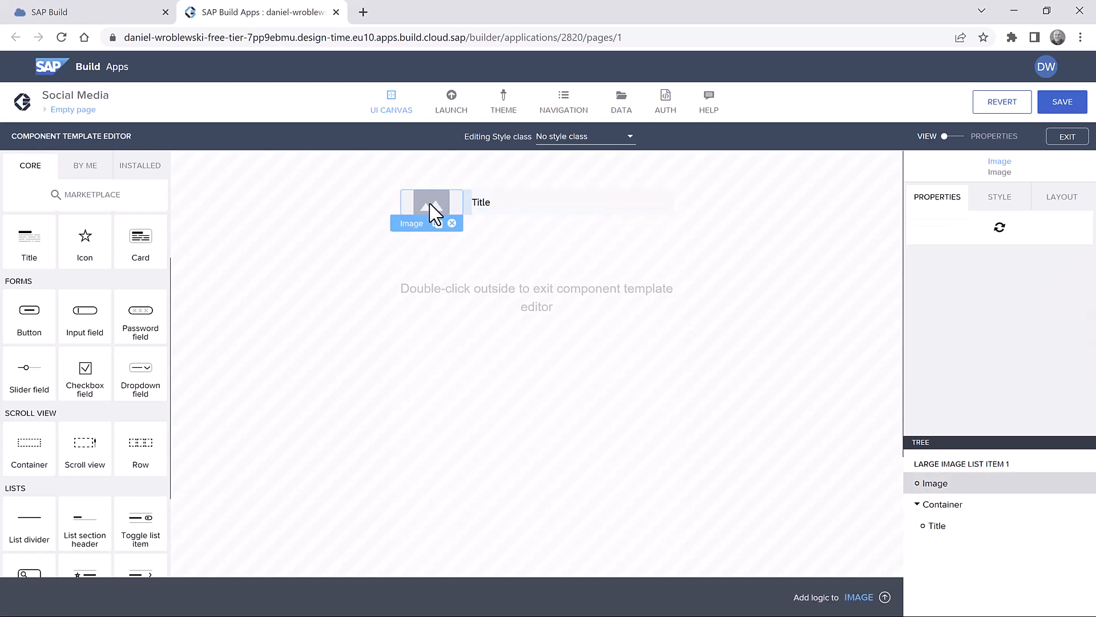
left_click(612, 348)
left_click_drag(17, 443, 974, 534)
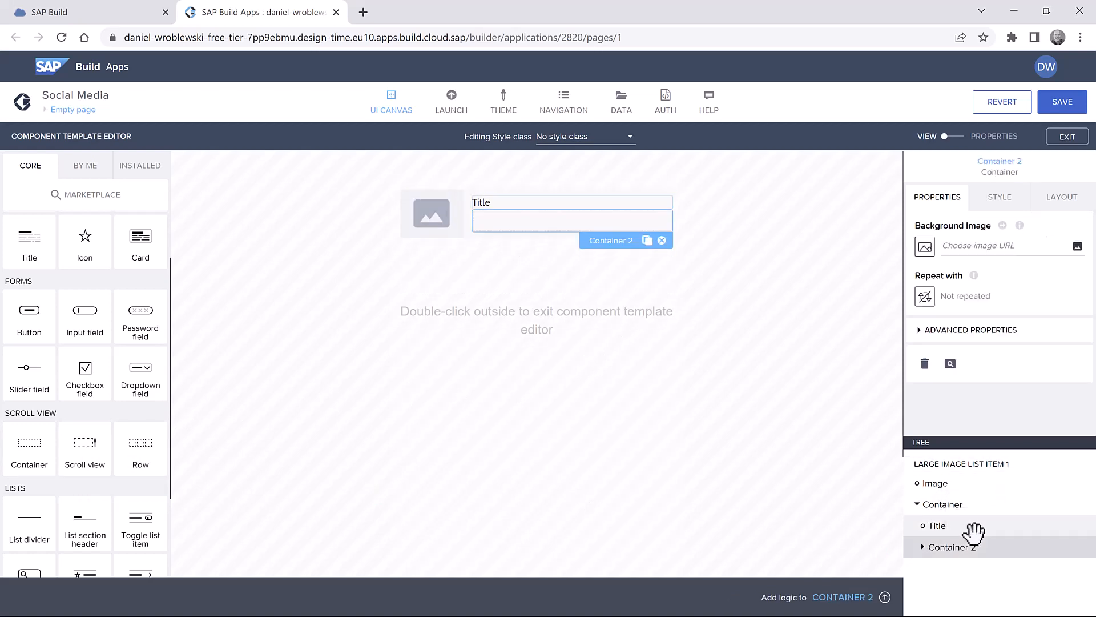
- Put Star rating, then Text 1 and Text 2, inside Container 2
left_click(87, 170)
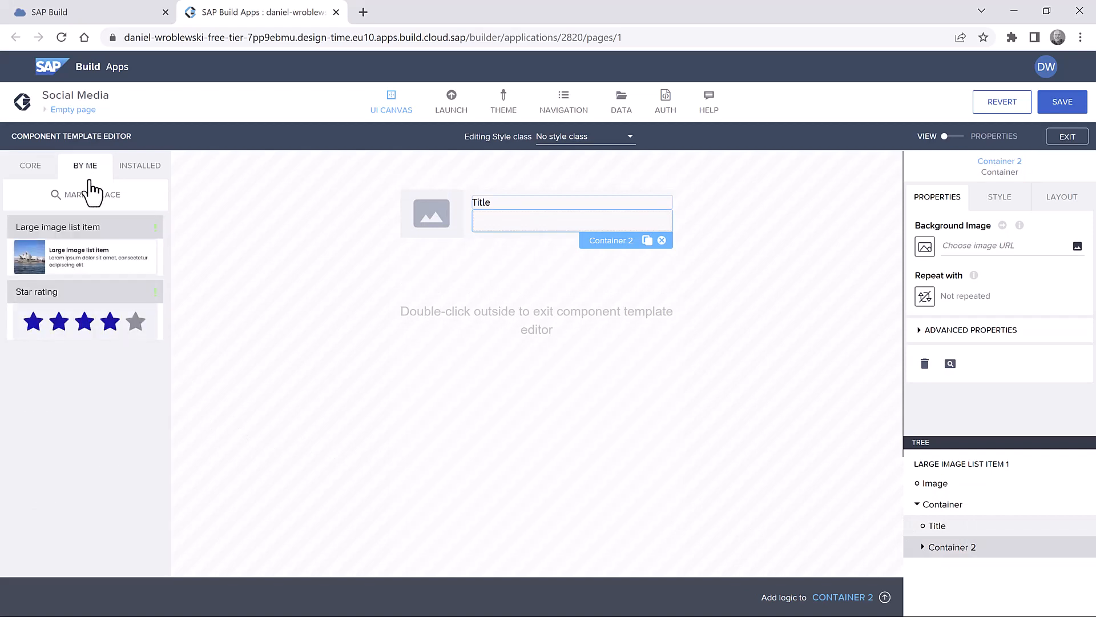
left_click_drag(68, 321, 976, 547)
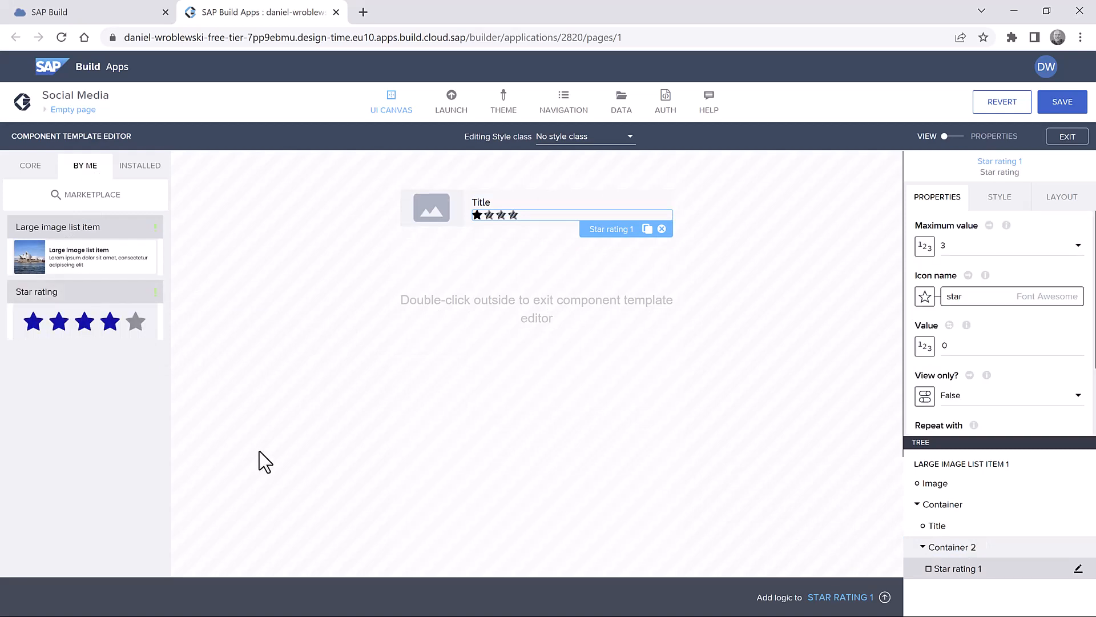
left_click(32, 169)
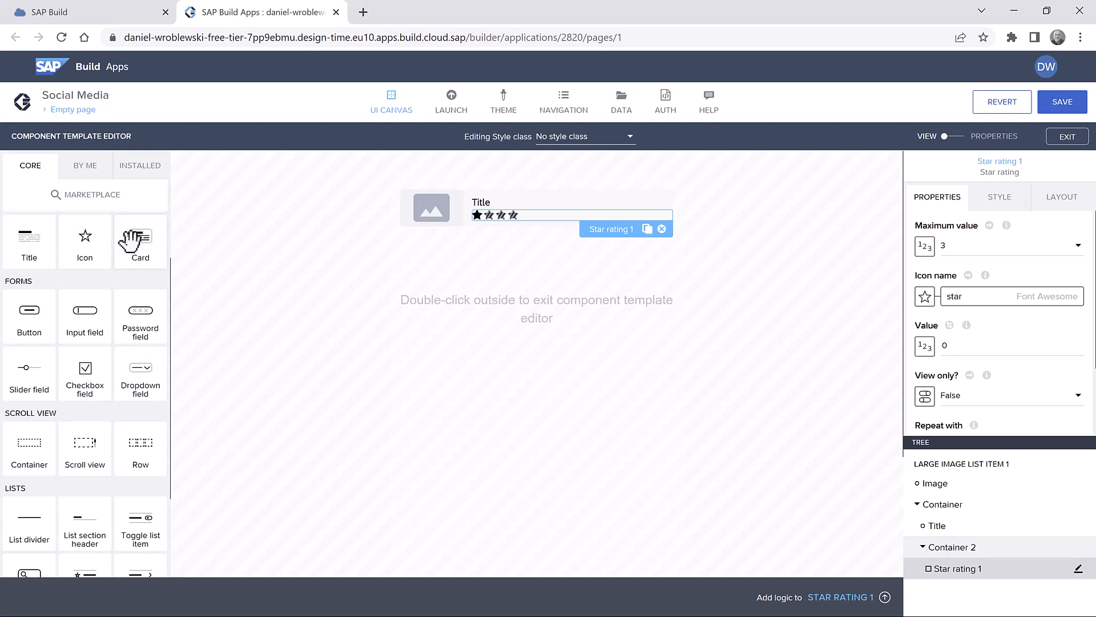
scroll(130, 246, "up", 2)
left_click_drag(135, 258, 986, 546)
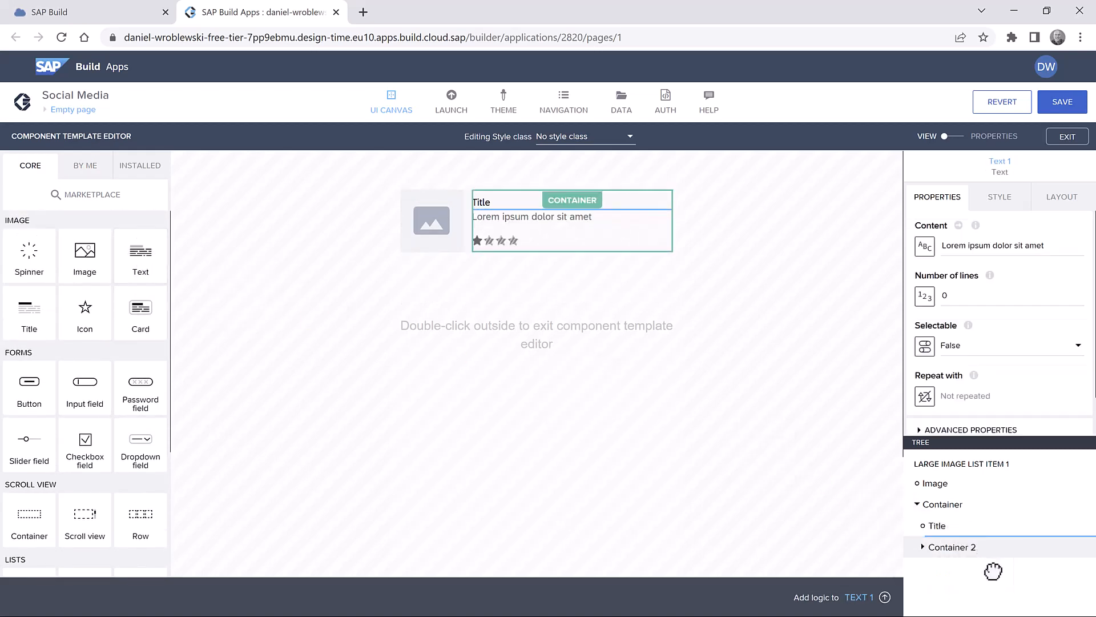
left_click(967, 549)
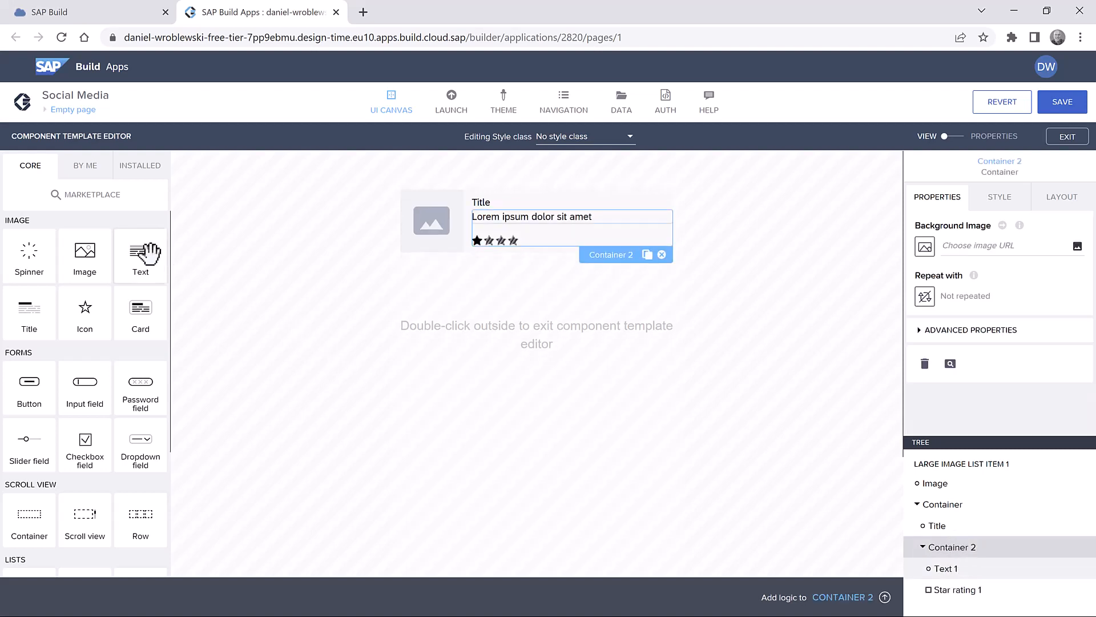
left_click_drag(142, 254, 1037, 598)
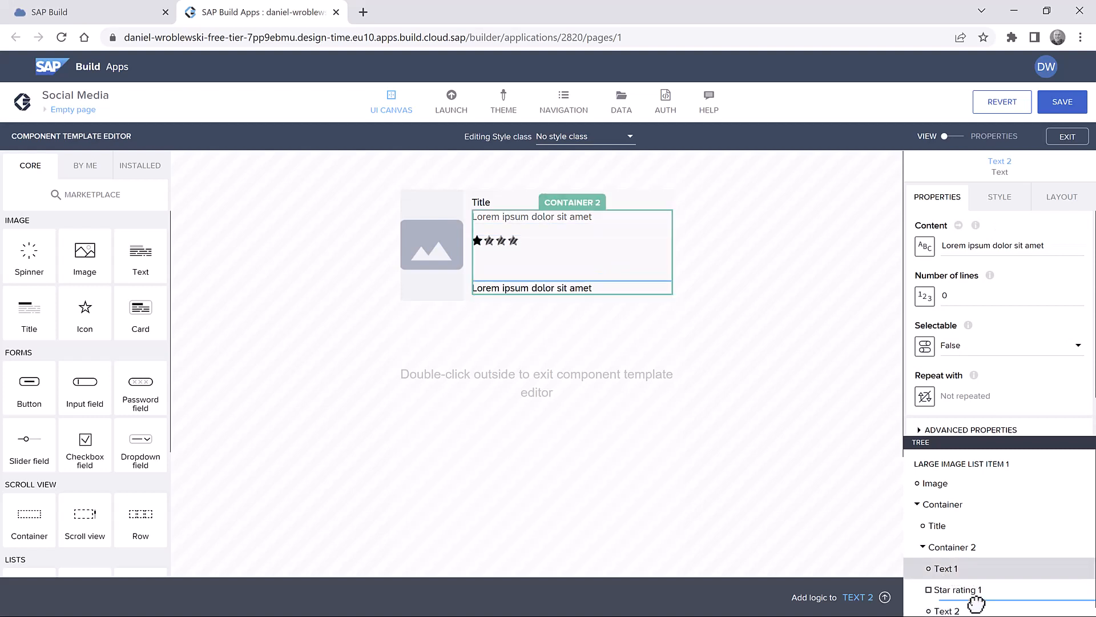
left_click_drag(976, 568, 978, 594)
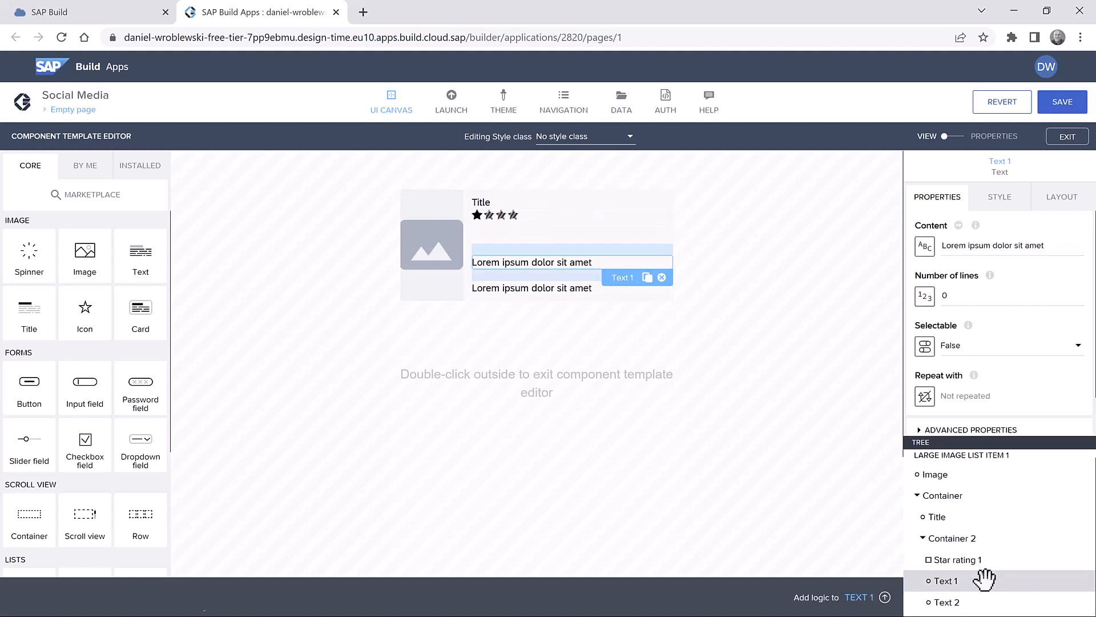
left_click_drag(971, 442, 970, 365)
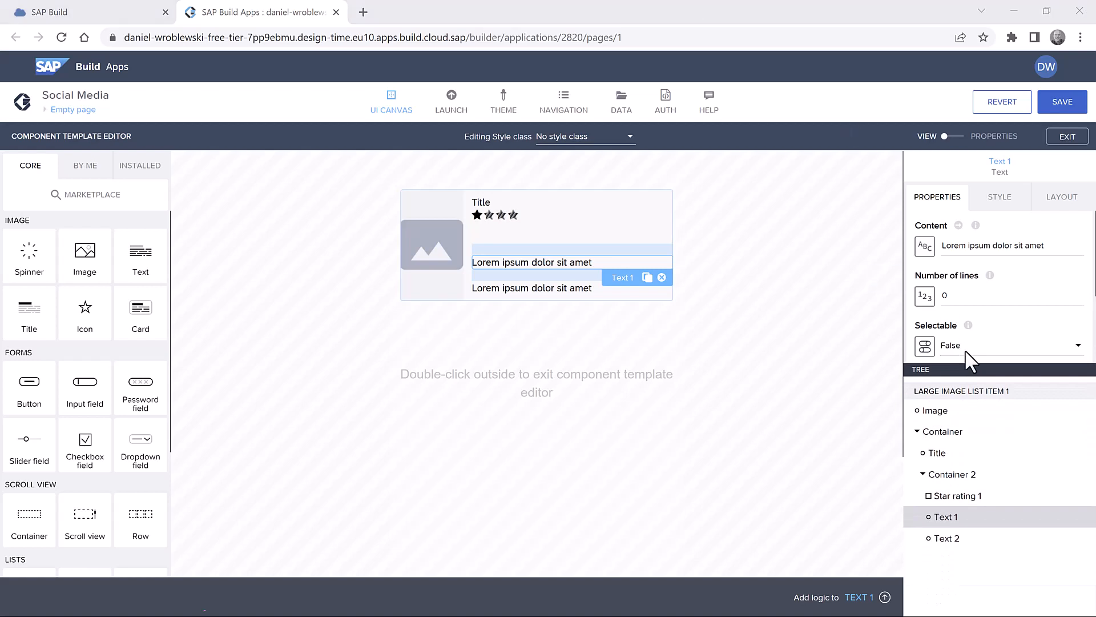
- Give Container 2 a horizontal, vertically centred layout, then show the template's property list
left_click(961, 476)
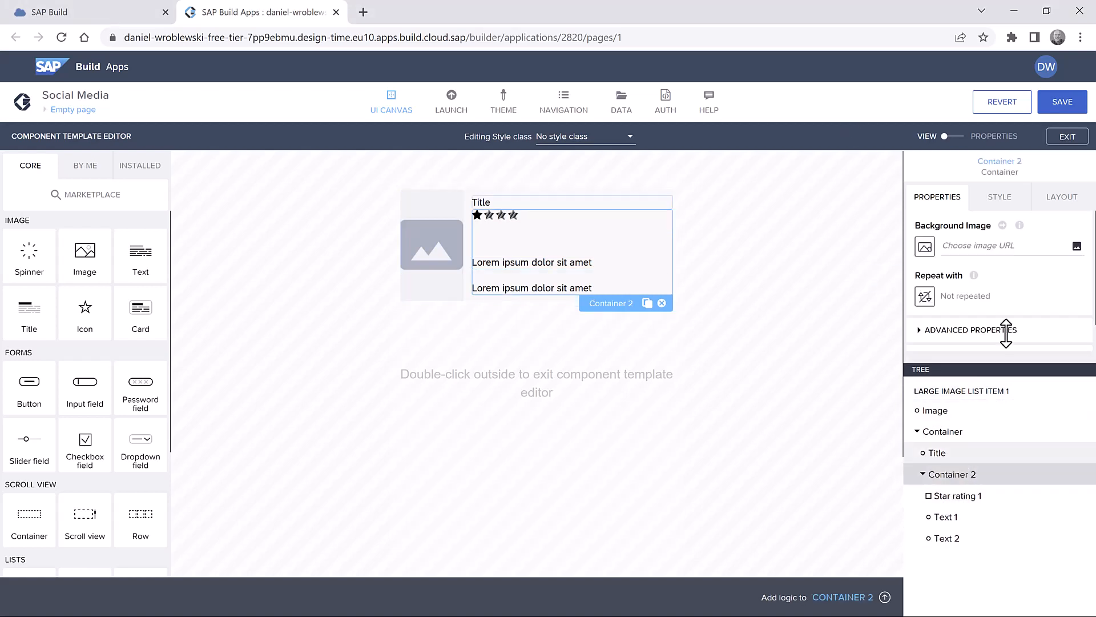
left_click(1062, 198)
scroll(973, 308, "down", 1)
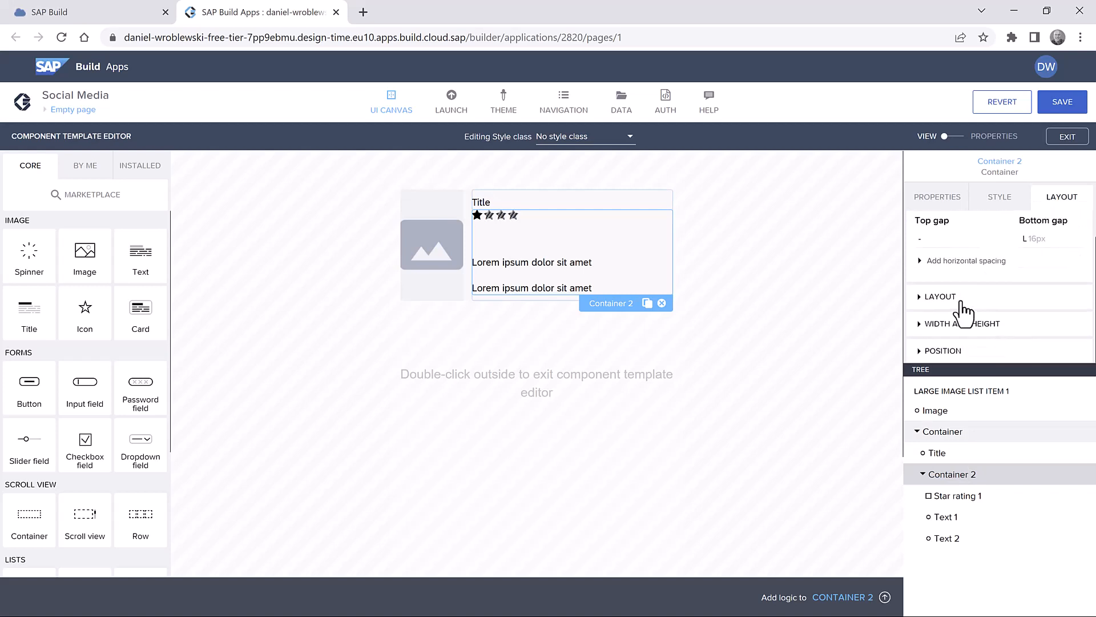
left_click(962, 306)
left_click(949, 323)
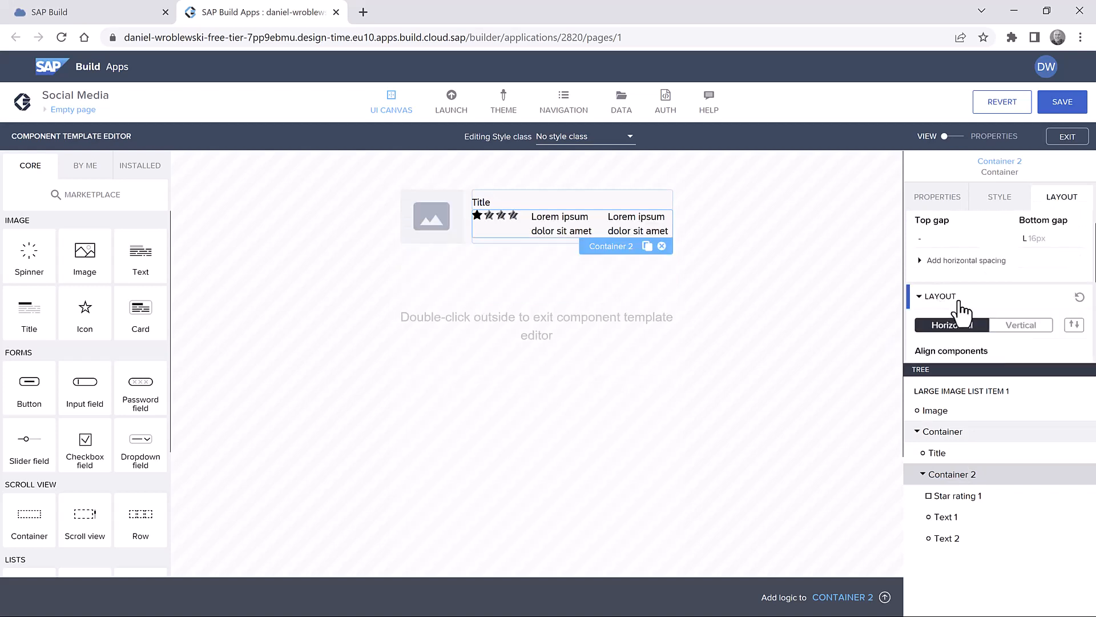
scroll(962, 311, "down", 1)
left_click(949, 300)
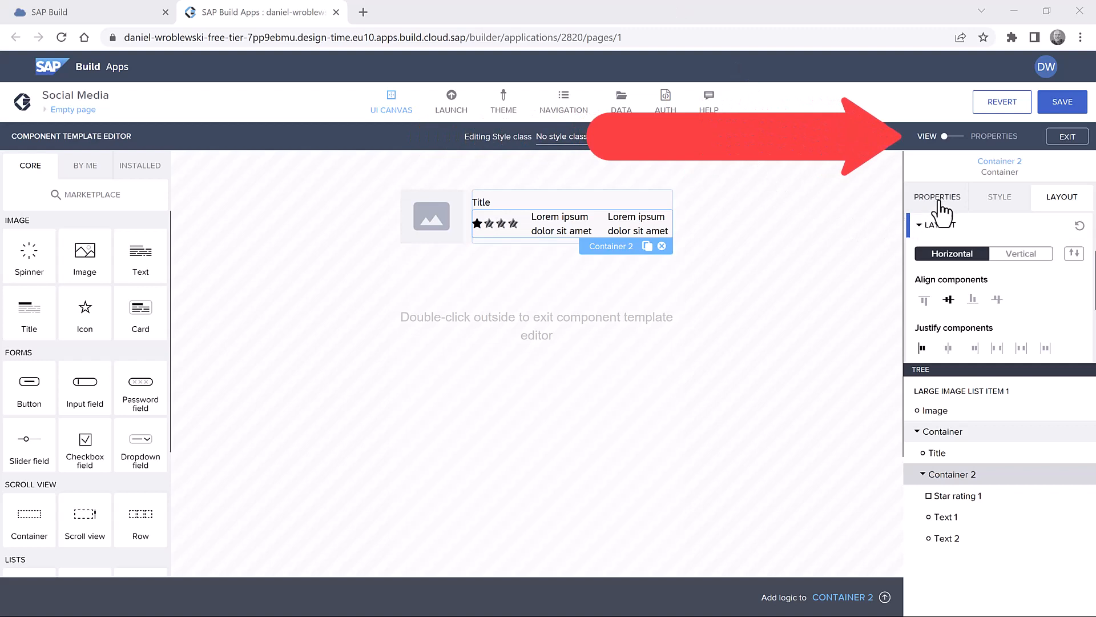
left_click(964, 137)
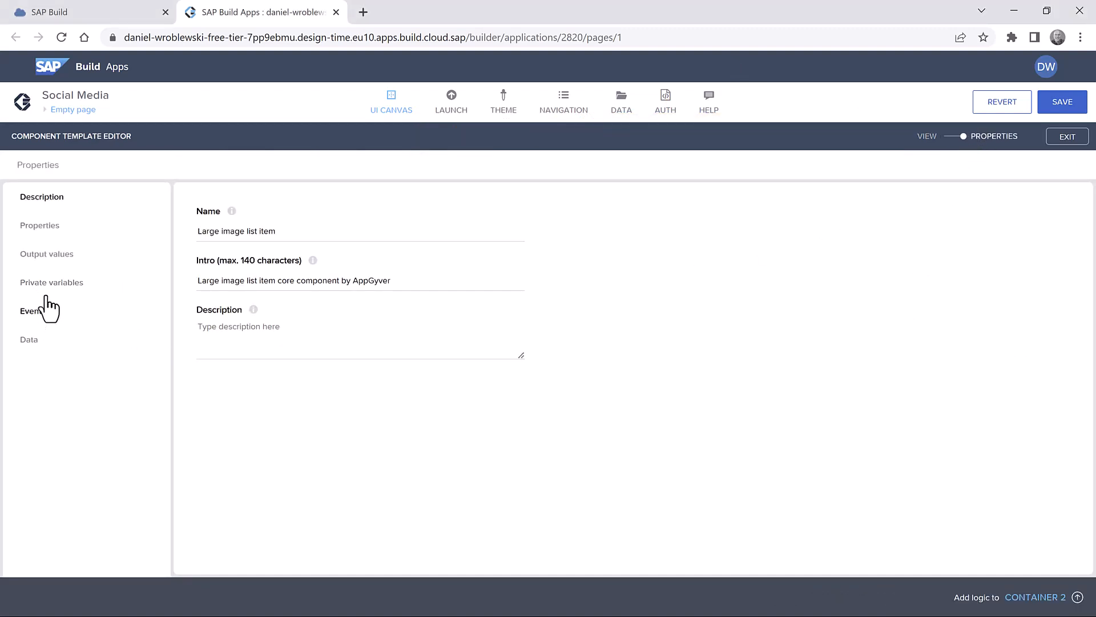
left_click(46, 226)
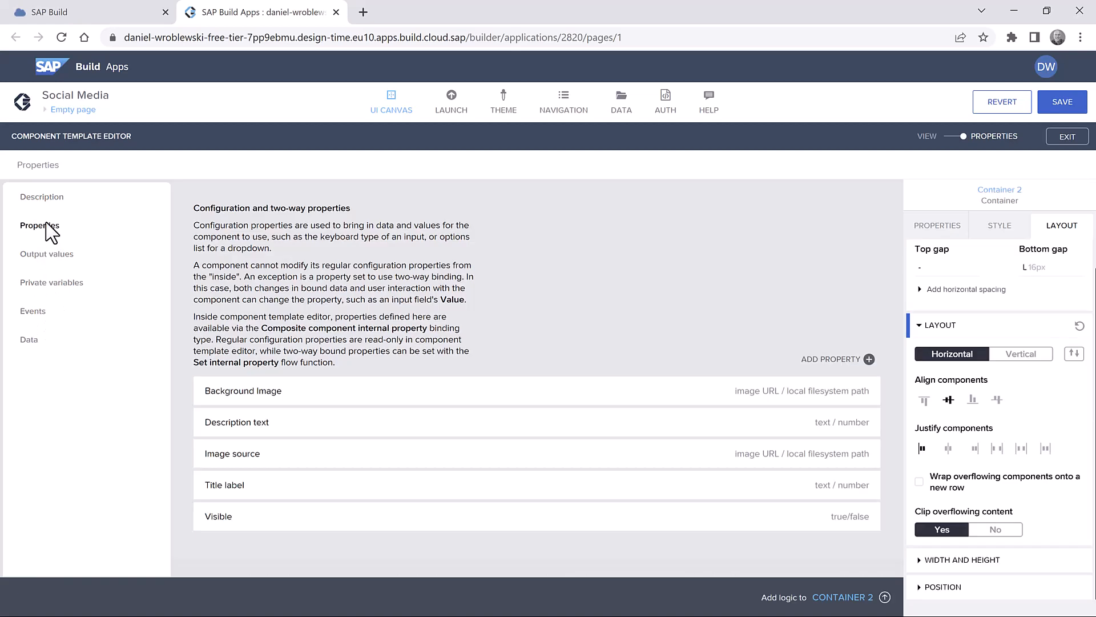
- Add two component properties keyed Rating and RatingCount, and save the app
left_click(831, 360)
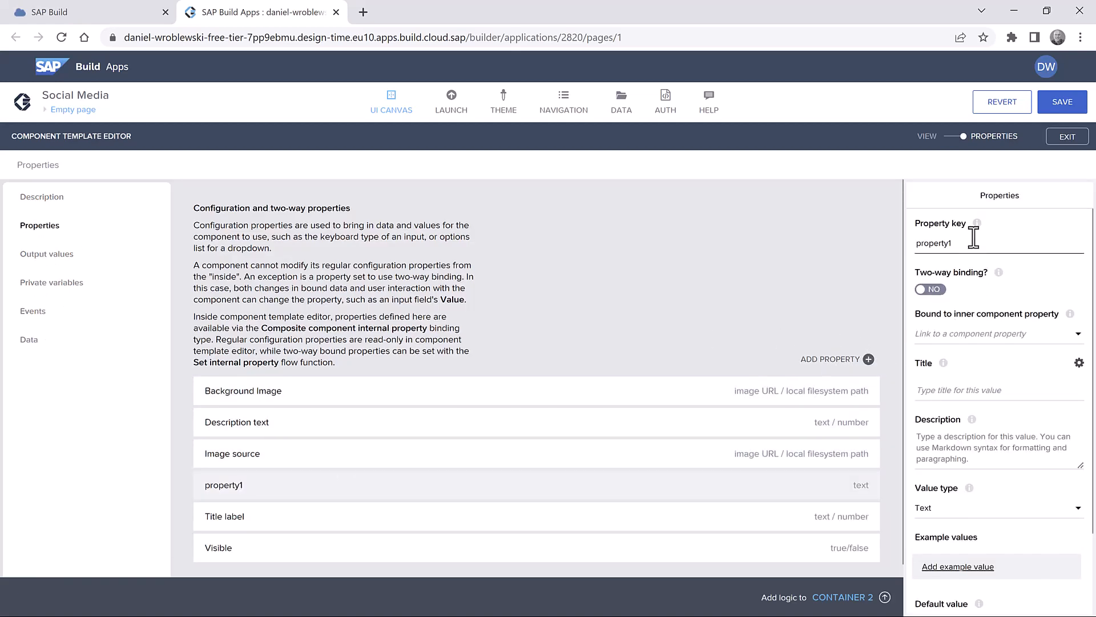
double_click(944, 244)
type("Rating")
left_click(826, 360)
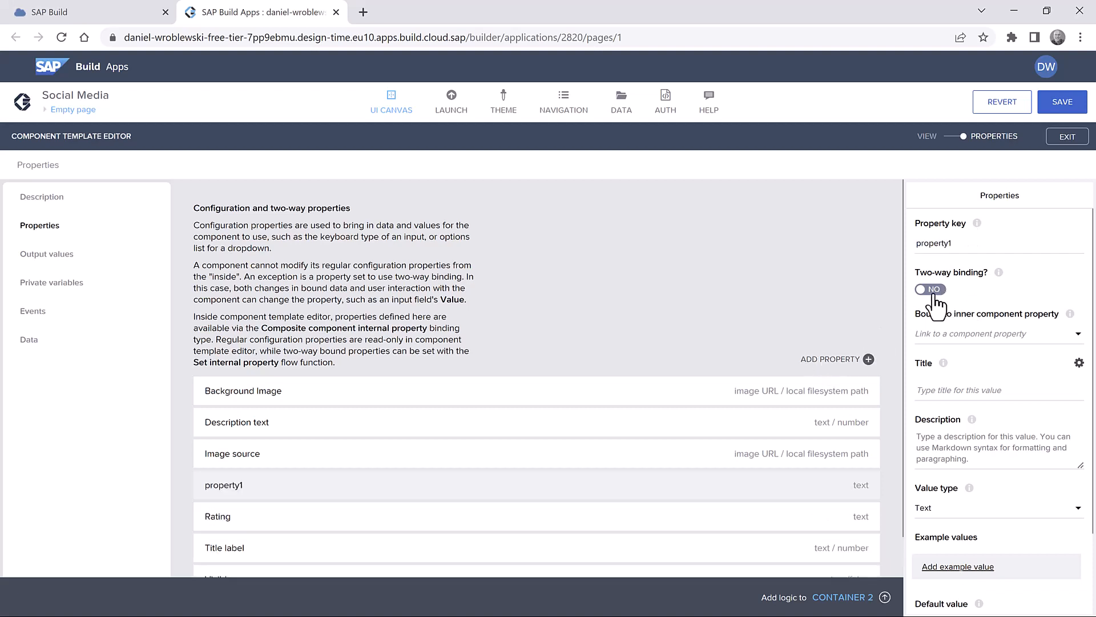
double_click(938, 247)
type("RatingCount")
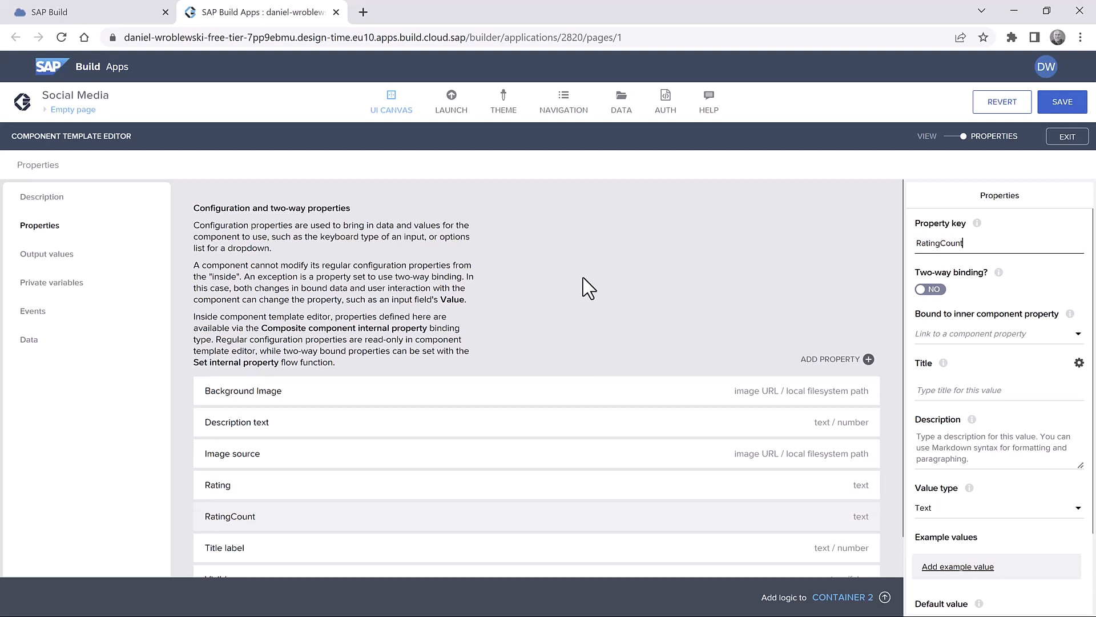
left_click(593, 325)
scroll(592, 324, "down", 1)
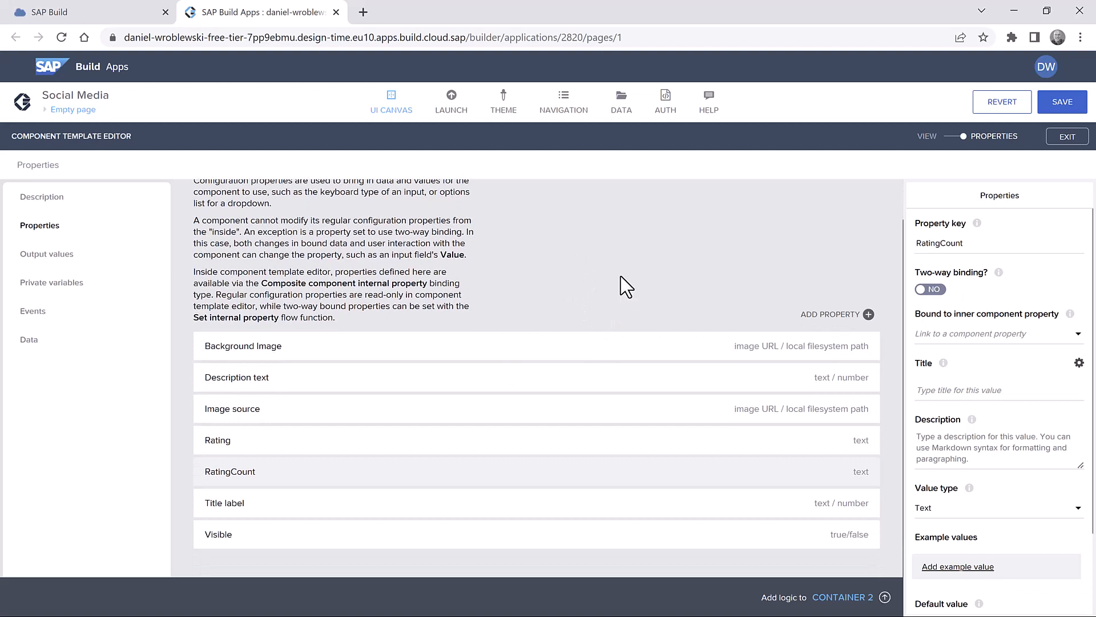
left_click(1062, 103)
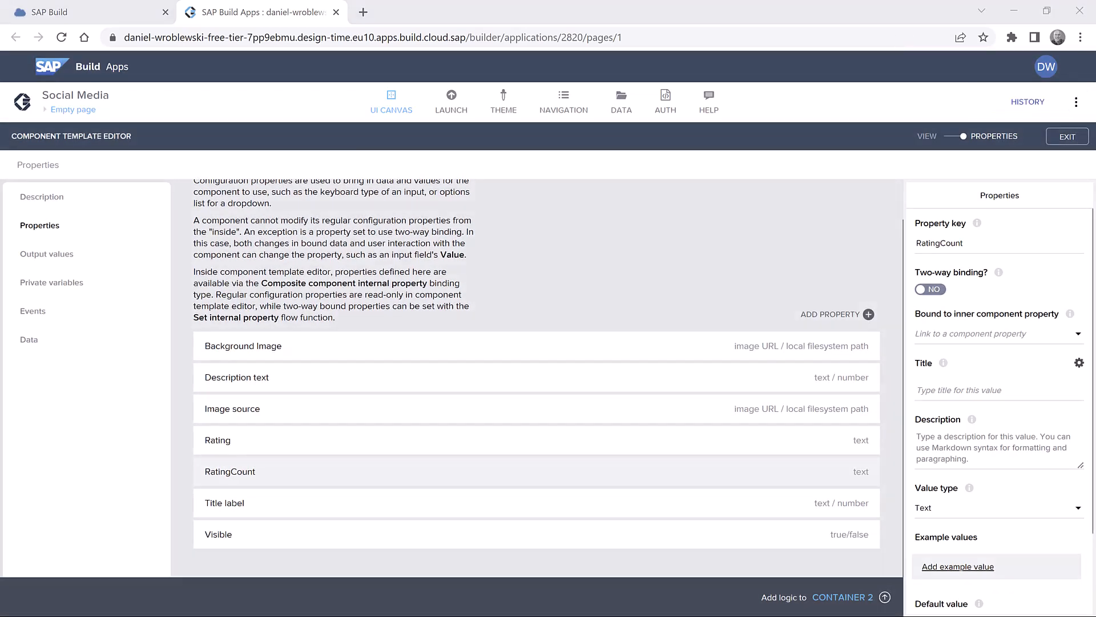
- Set both Rating and RatingCount value types to Number and return to the canvas
left_click(739, 442)
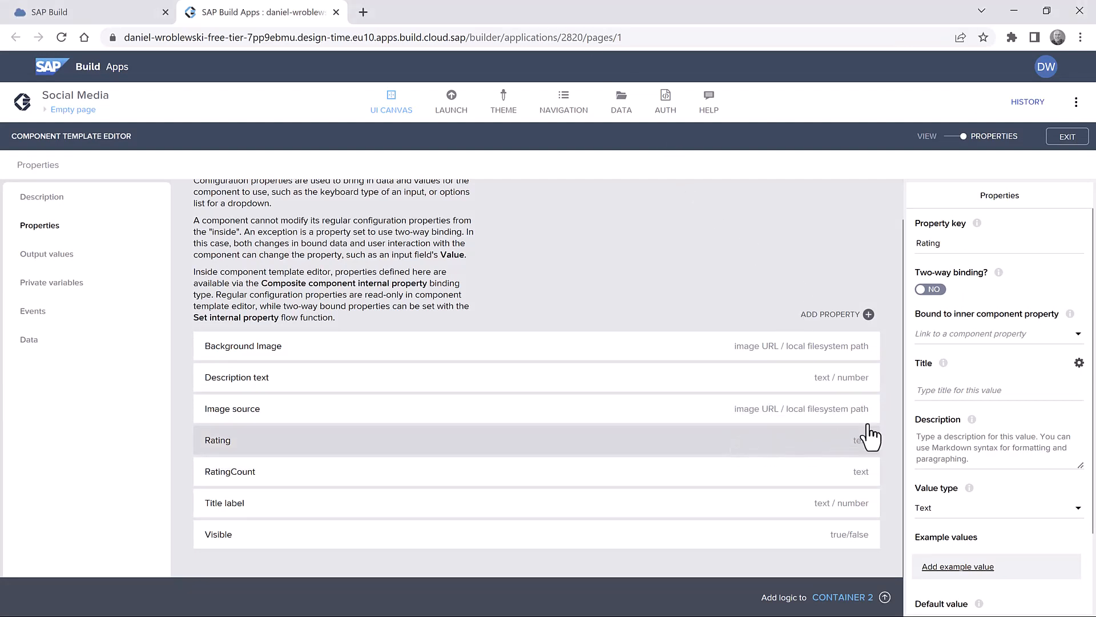
left_click(973, 513)
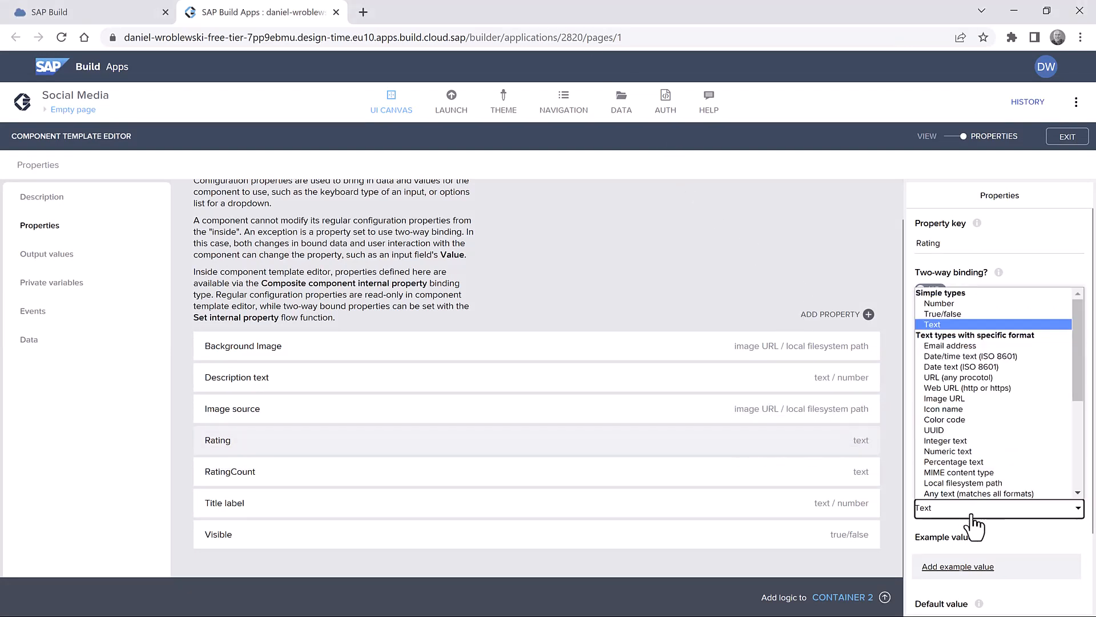
left_click(970, 304)
left_click(656, 471)
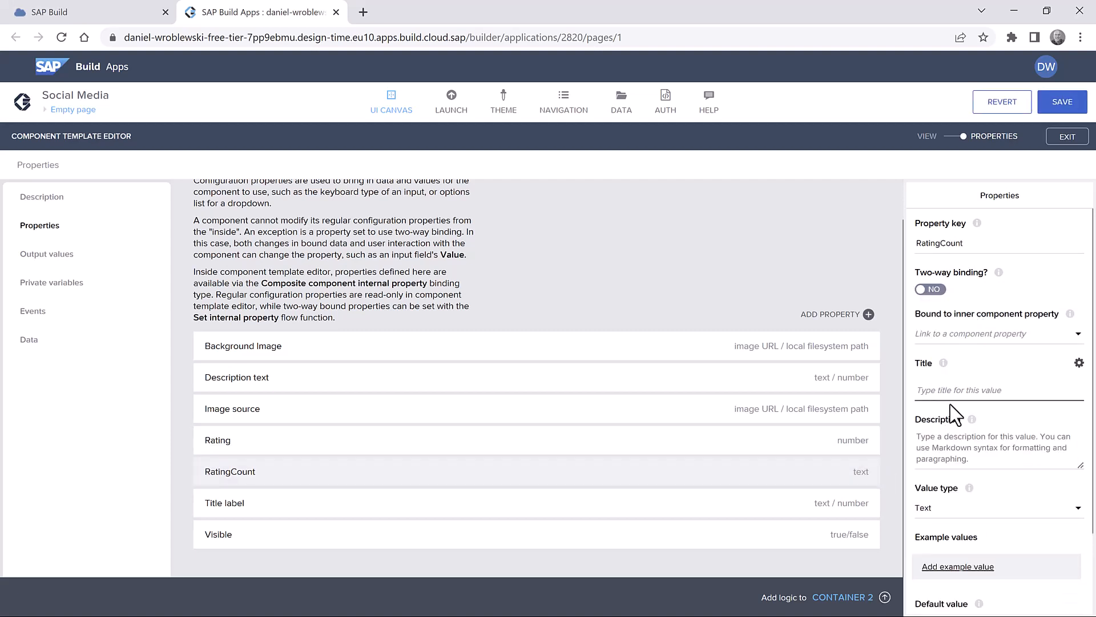
scroll(986, 354, "down", 2)
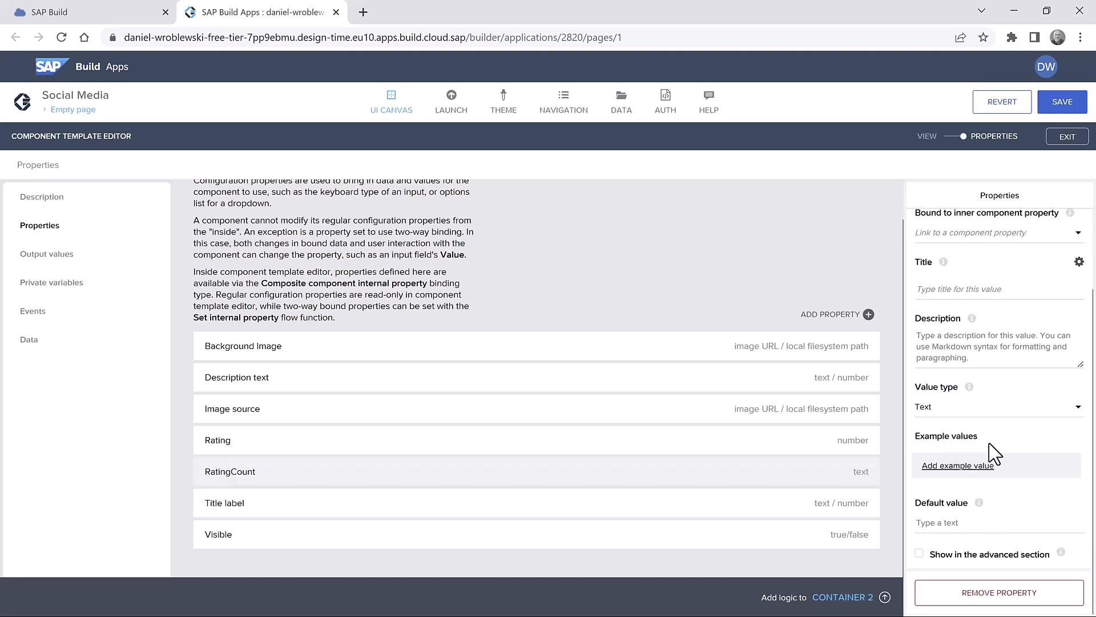
scroll(994, 359, "up", 1)
scroll(992, 360, "up", 1)
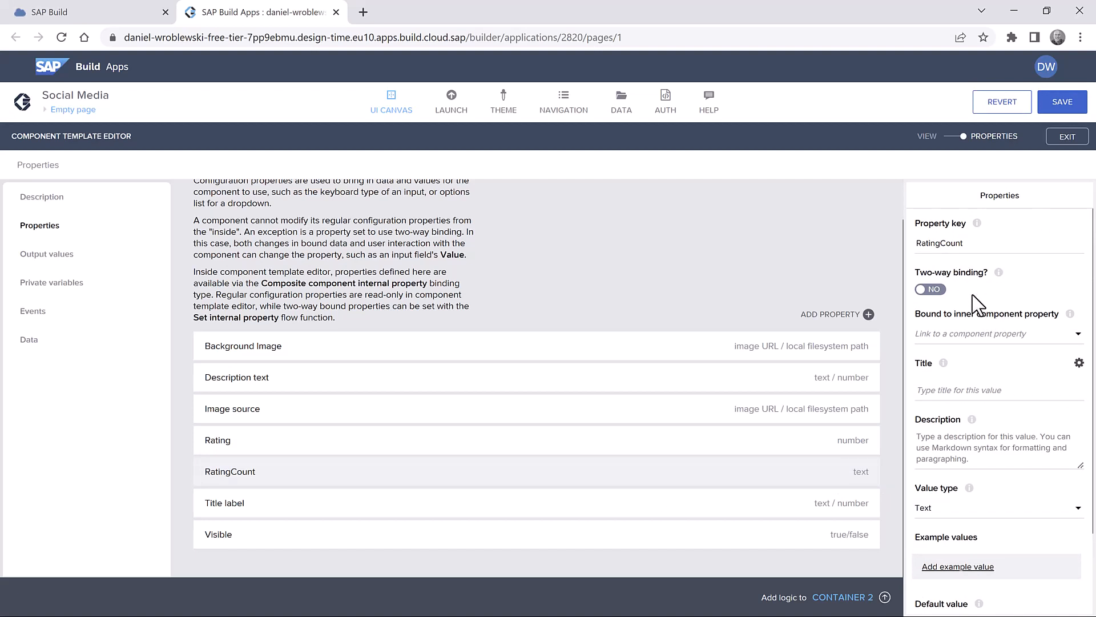
left_click(965, 502)
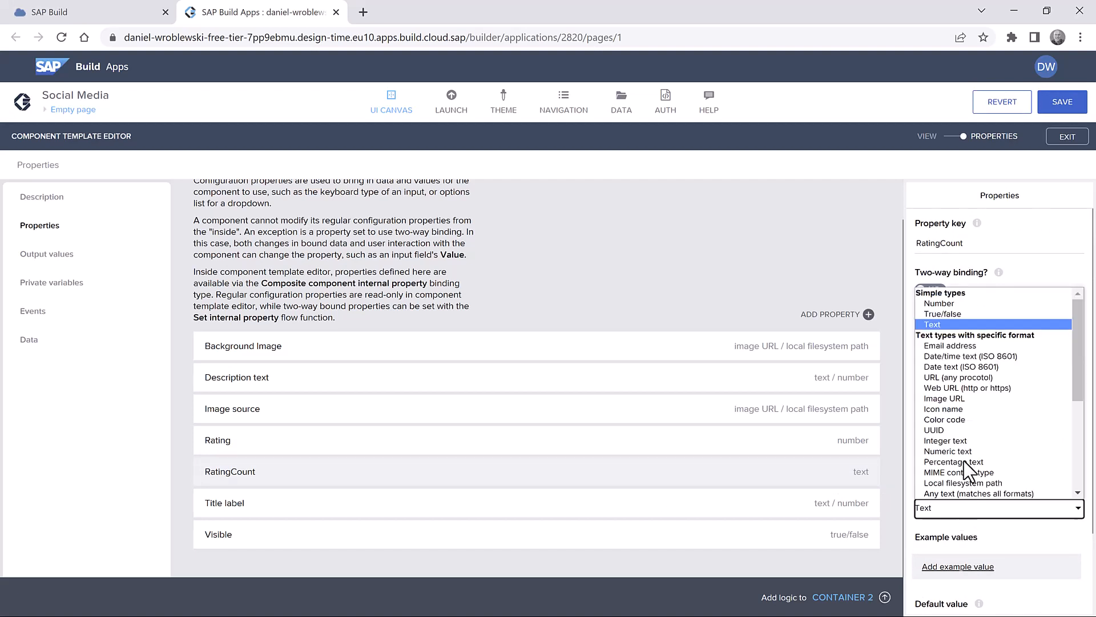
left_click(974, 313)
left_click(979, 510)
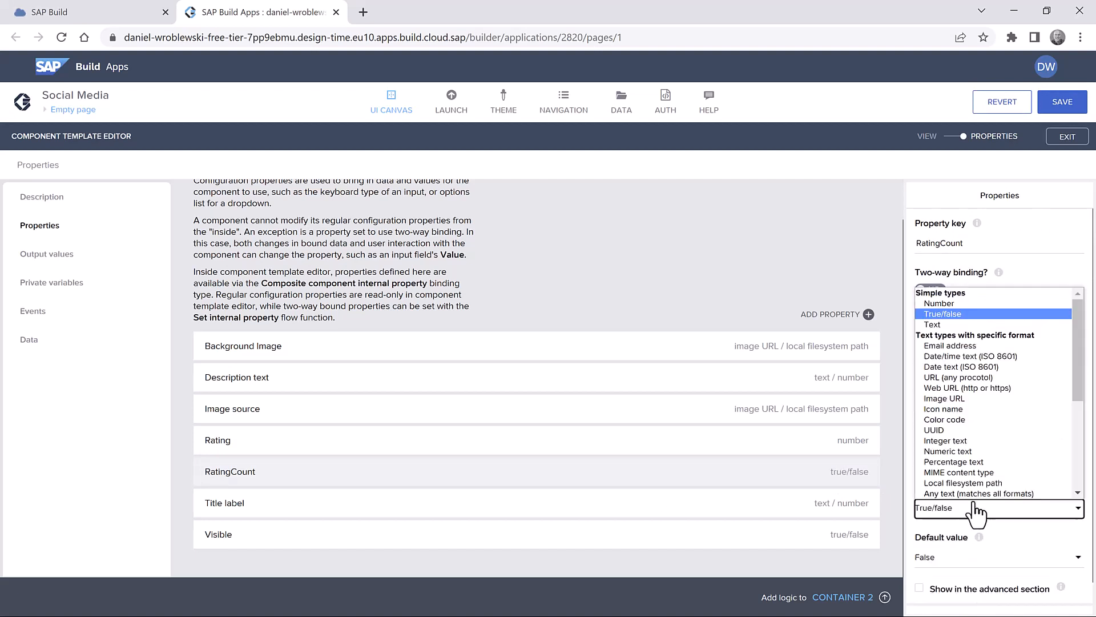
left_click(957, 303)
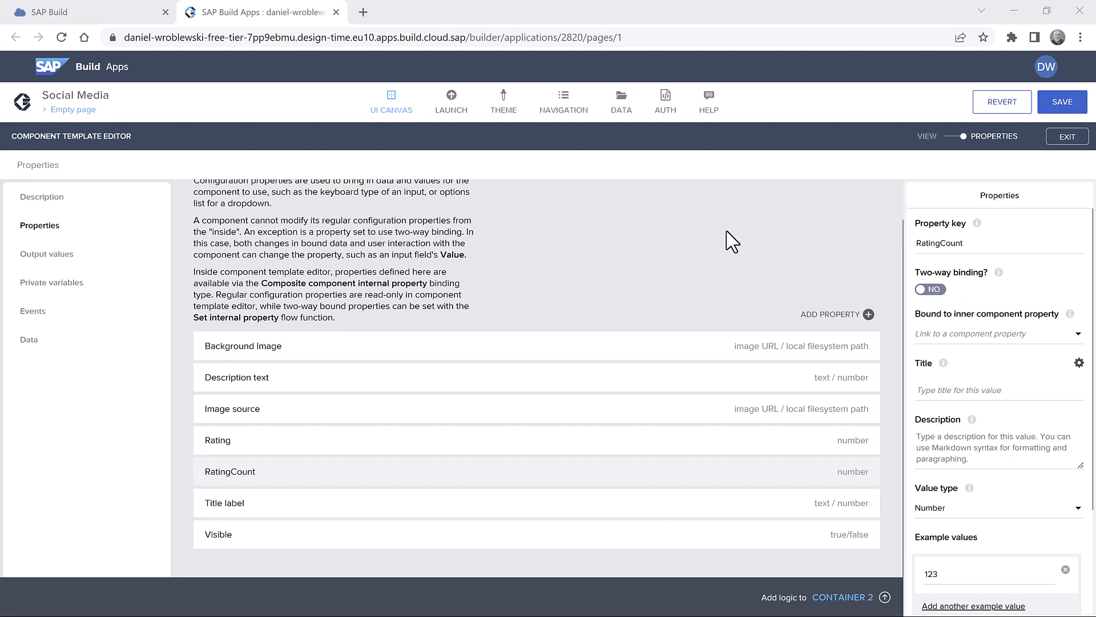
left_click(950, 140)
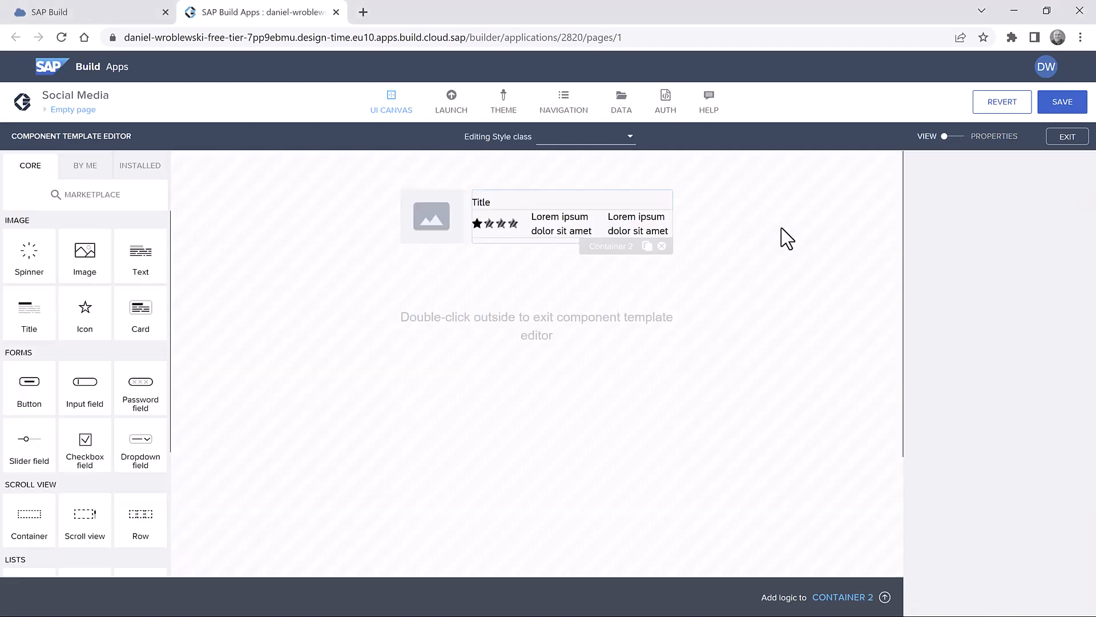
- Bind Text 1's content to FORMAT_LOCALIZED_DECIMAL(internalProps.Rating, "en", 1,1), previewing 123.0
left_click(553, 229)
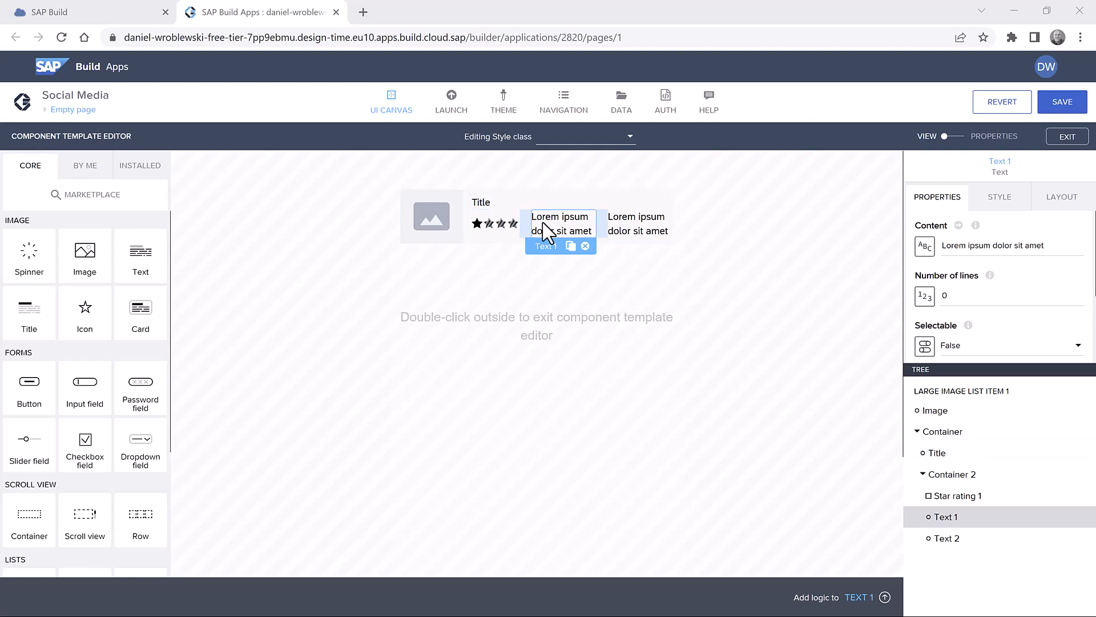
left_click(922, 247)
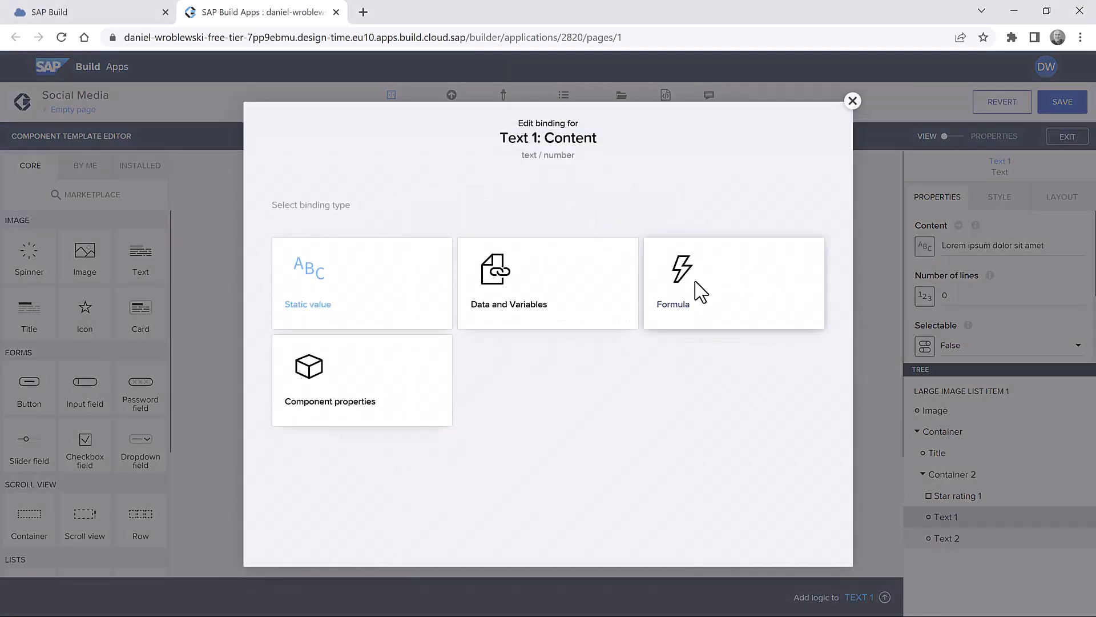
left_click(701, 292)
left_click(443, 324)
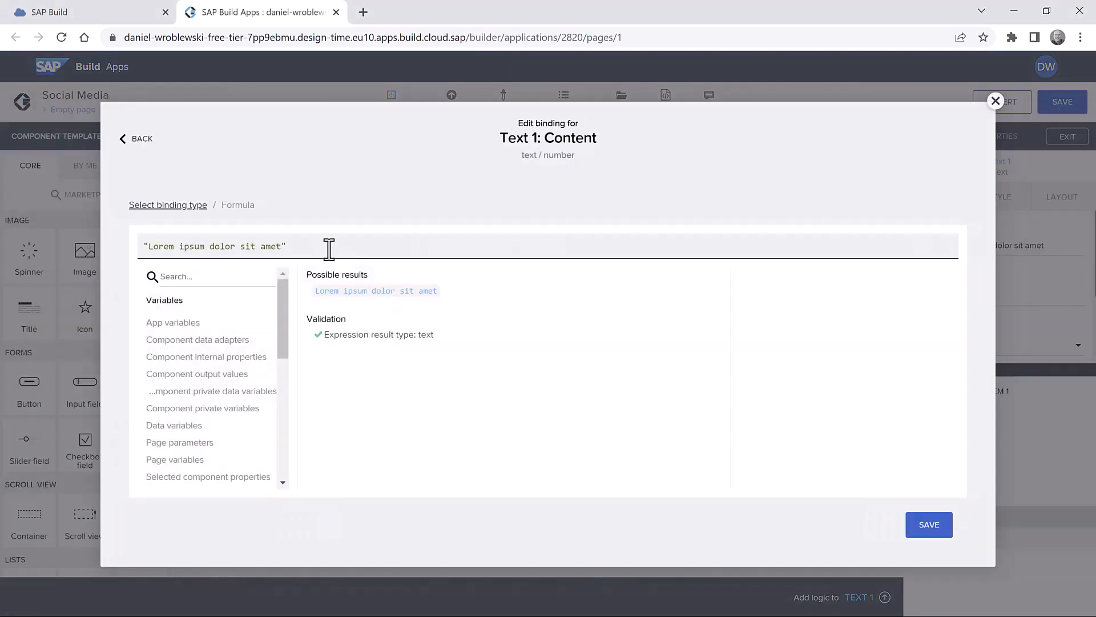
key("ctrl+a")
type("FORMAT_LOCALIZED_DECIMAL(internalProps.Rating, \"en\", 1,1)")
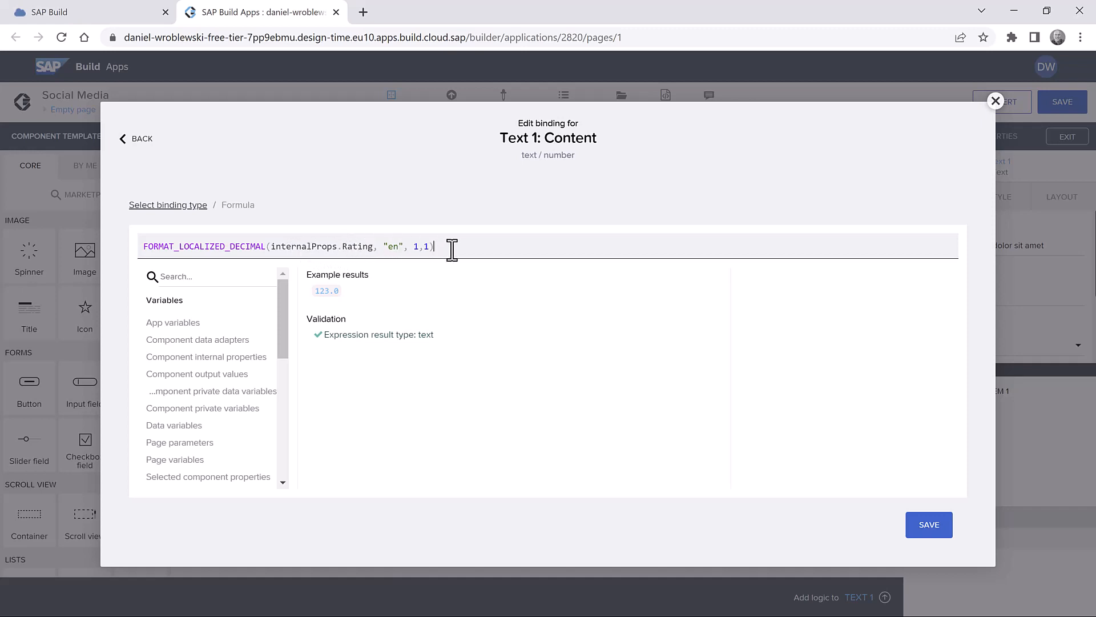
left_click(929, 529)
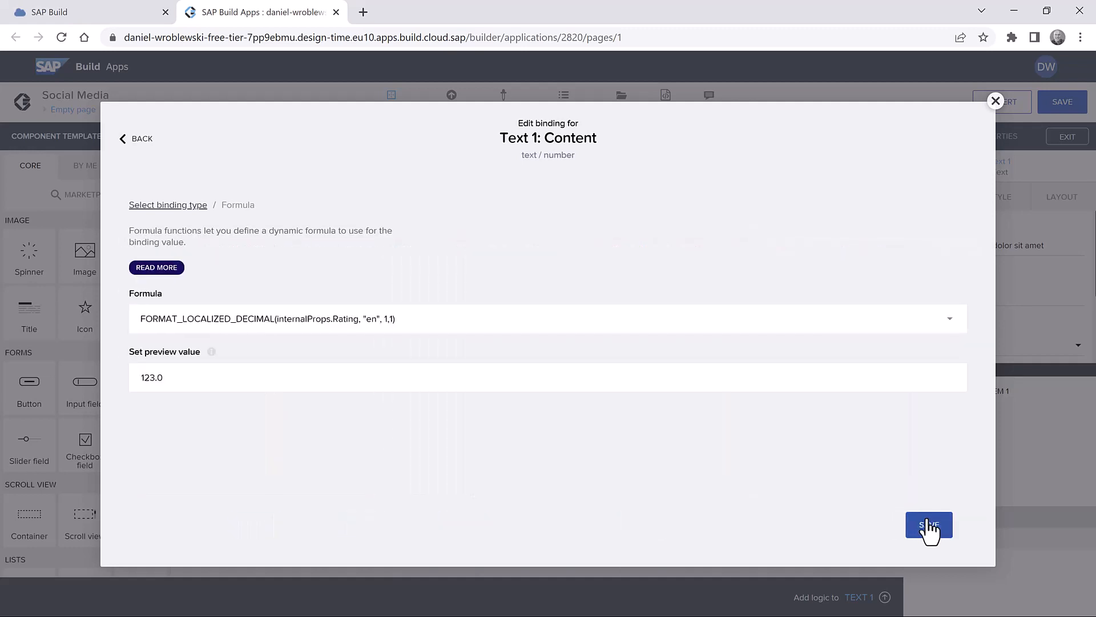
left_click(925, 525)
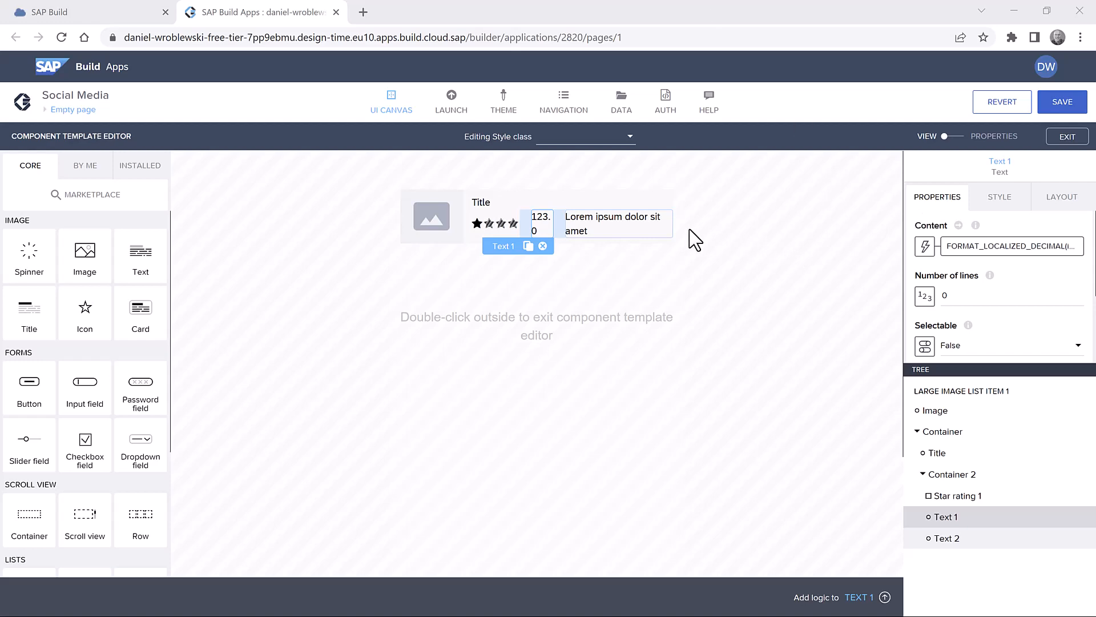
left_click(606, 223)
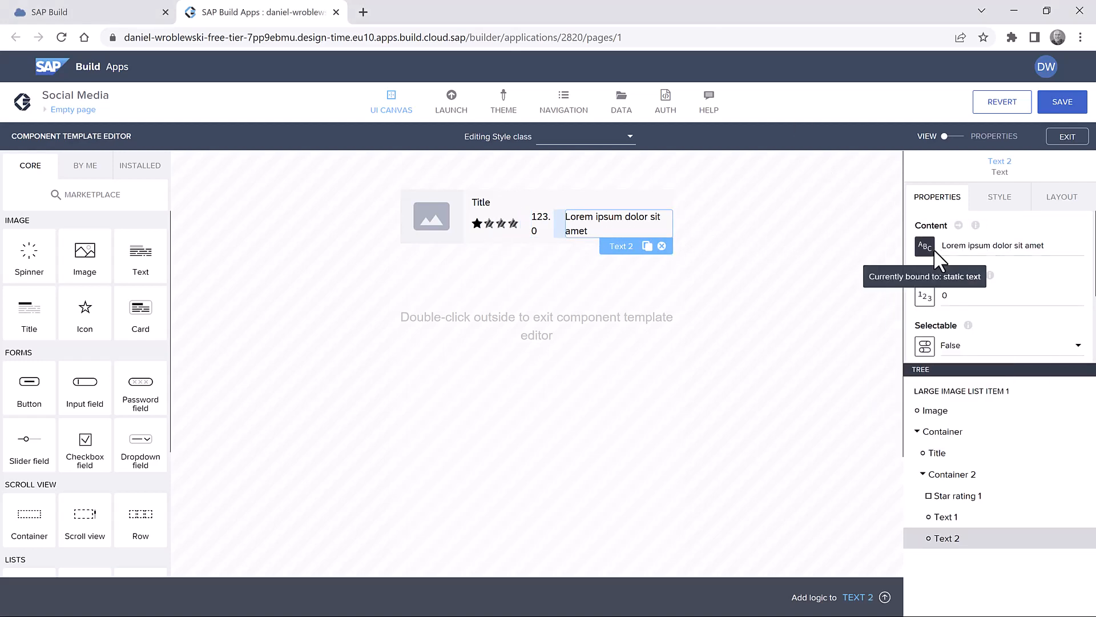
- Bind Text 2's content to "(" + internalProps.RatingCount + ")", previewing (123)
left_click(924, 246)
left_click(714, 309)
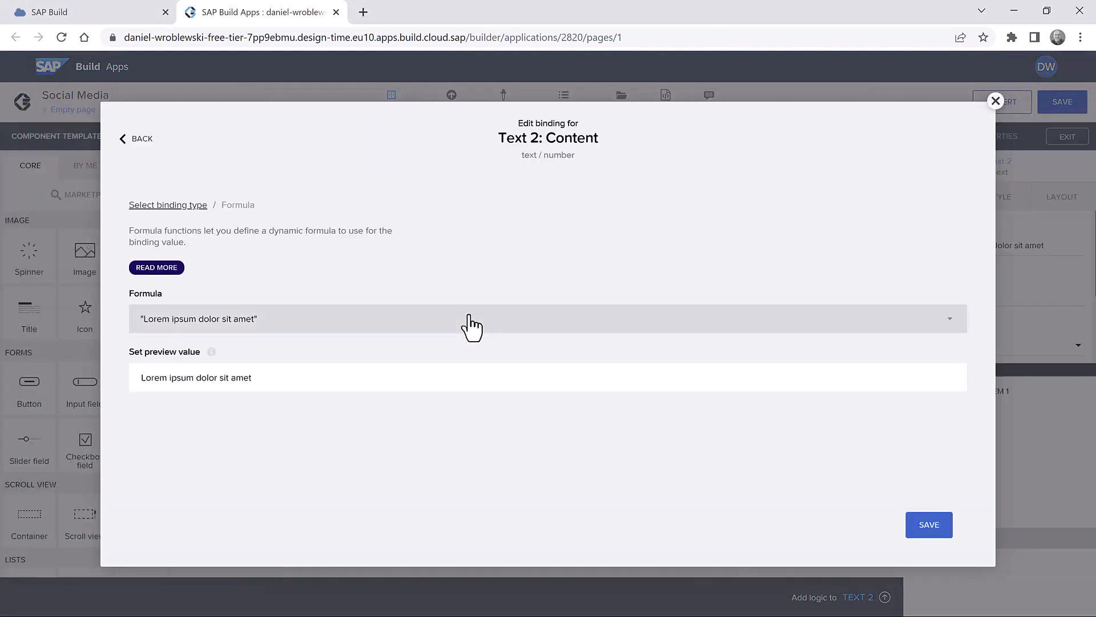
left_click(465, 317)
key("ctrl+a")
type("\"(\" + internalProps.RatingCount + \")\"")
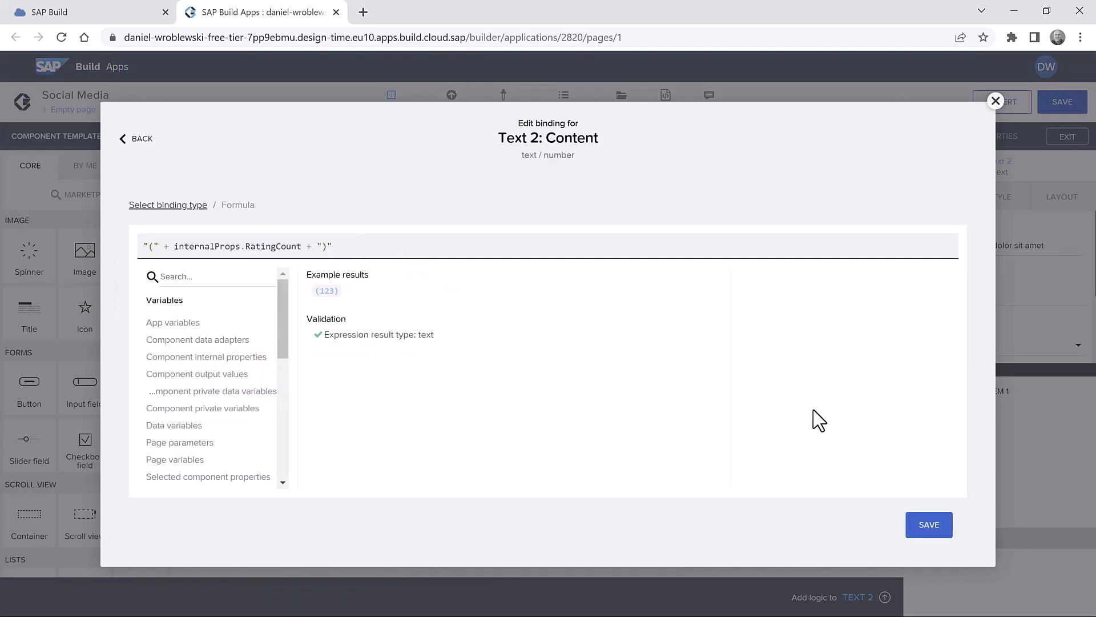
left_click(929, 531)
left_click(930, 522)
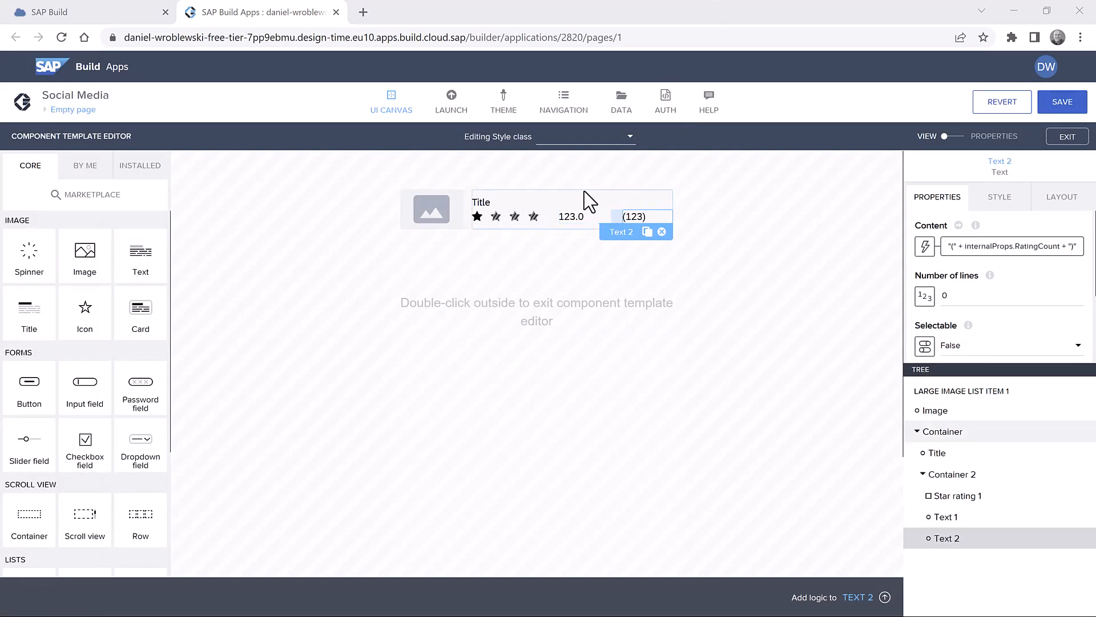
- Open the Star rating template and select the icon inside Full star
left_click(496, 216)
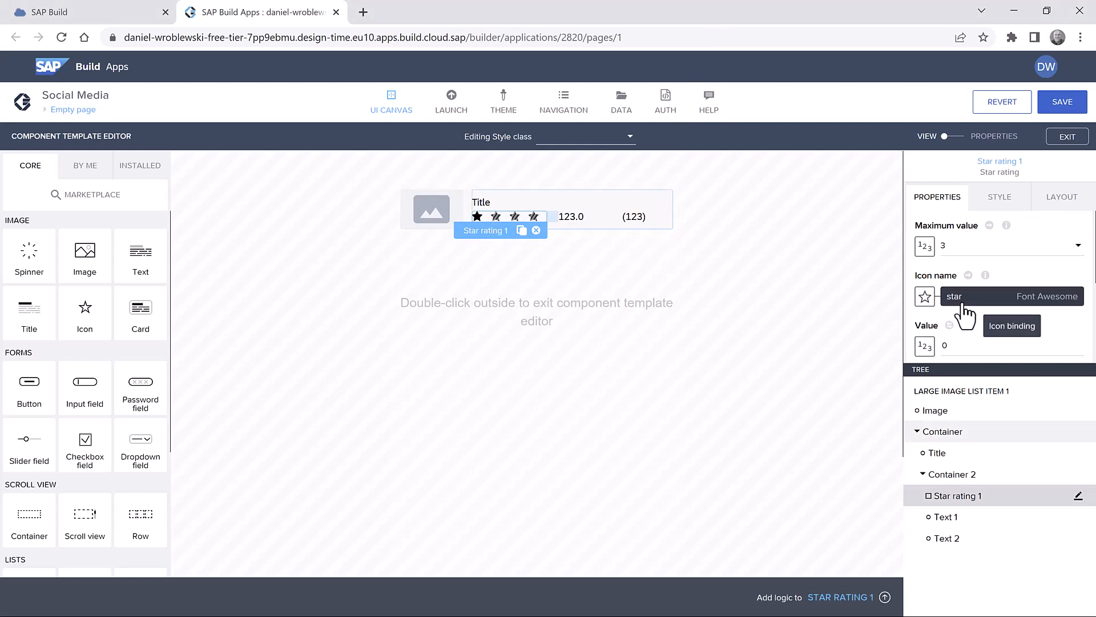
scroll(991, 301, "down", 5)
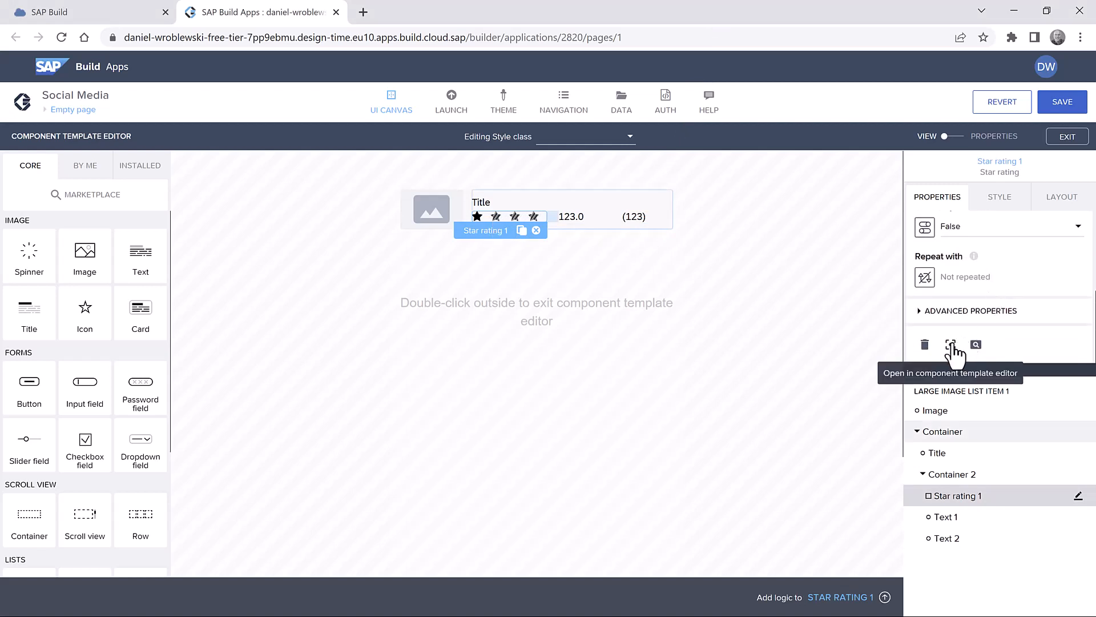
left_click(951, 346)
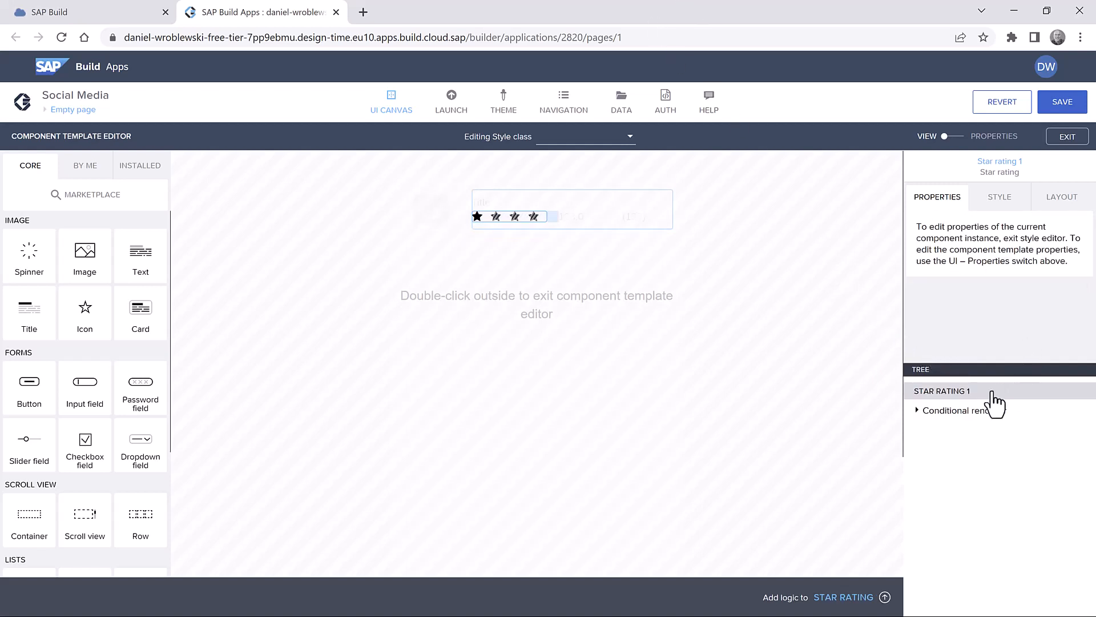
left_click(917, 411)
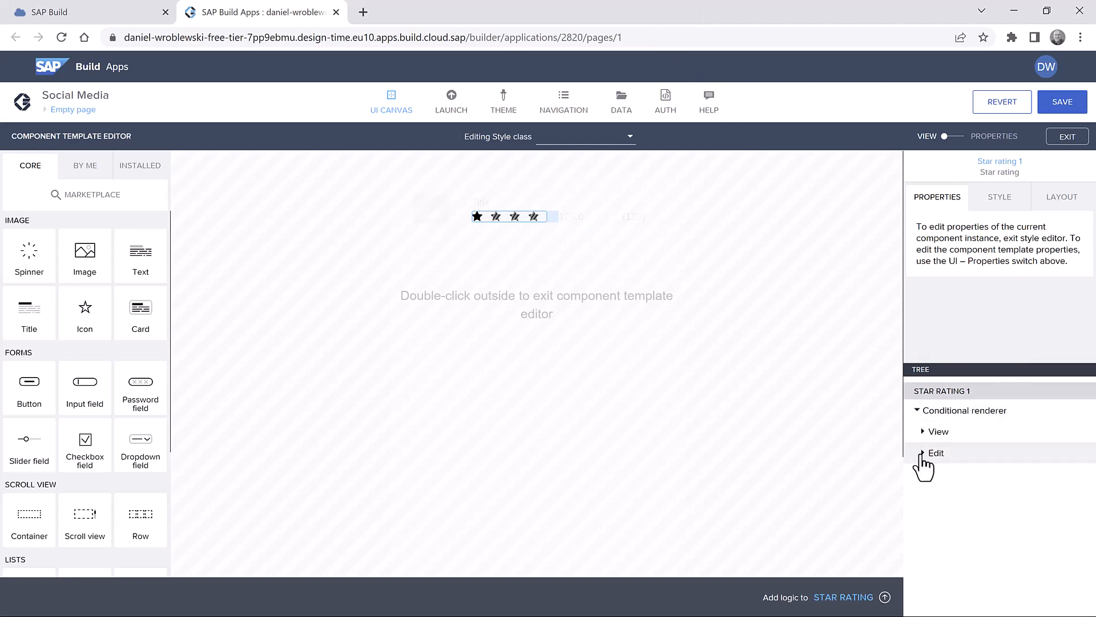
left_click(923, 433)
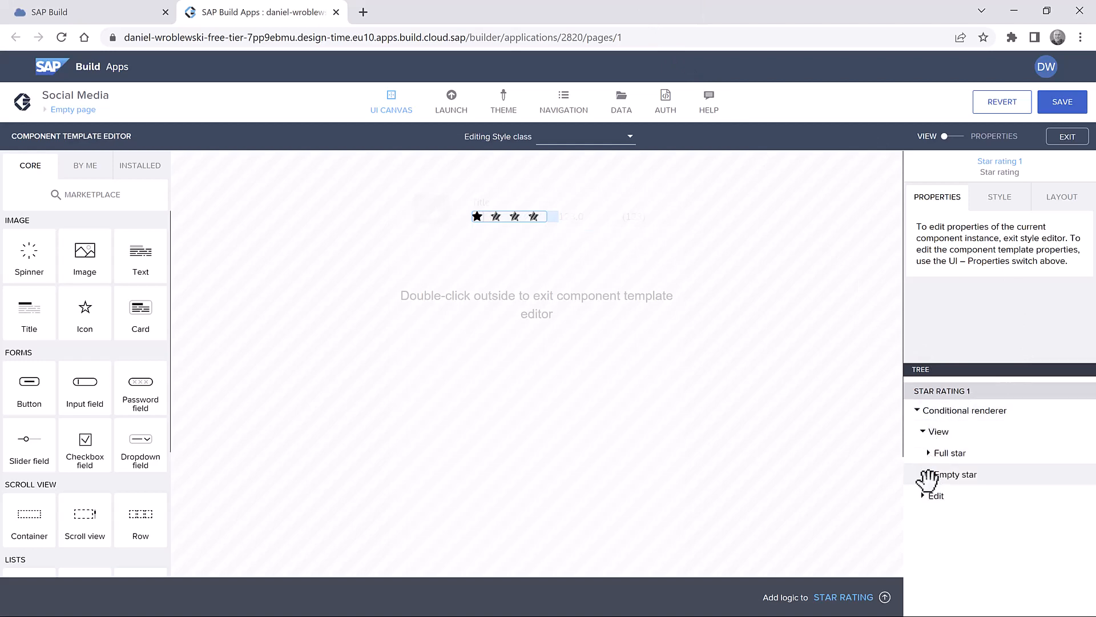
left_click(929, 453)
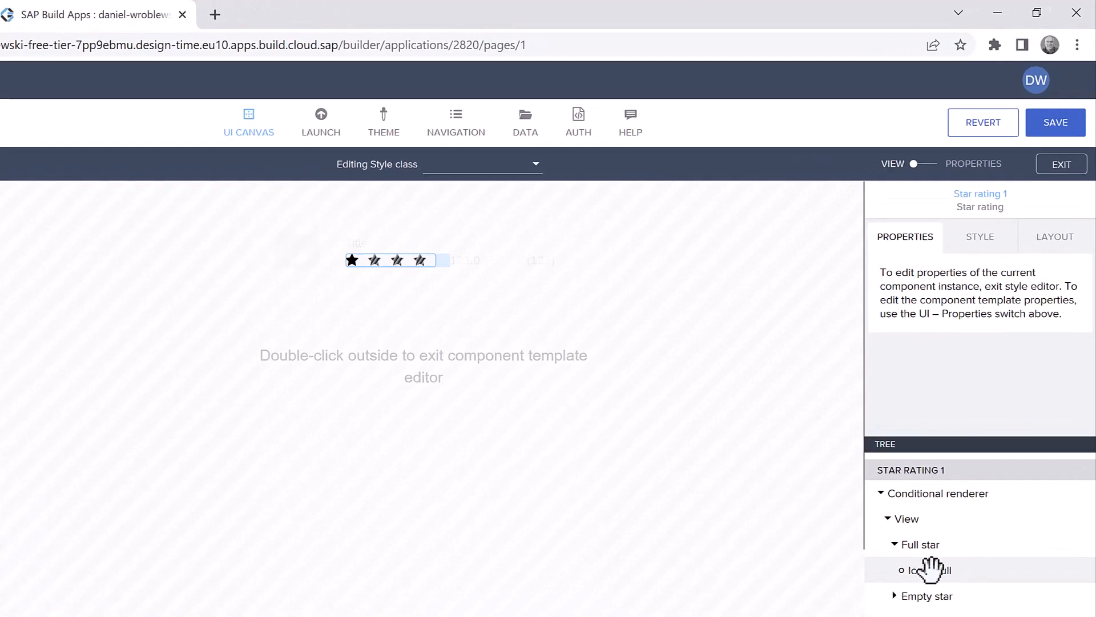
left_click(931, 570)
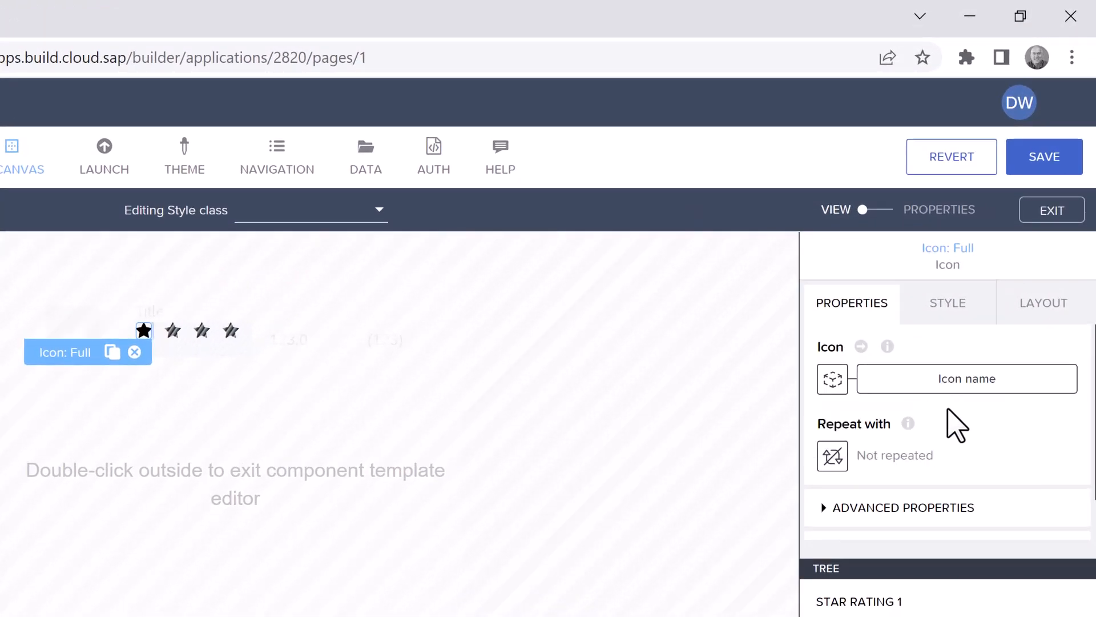
- Set the full-star icon's Primary style colour to static #F0AB00, then view template properties
left_click(950, 309)
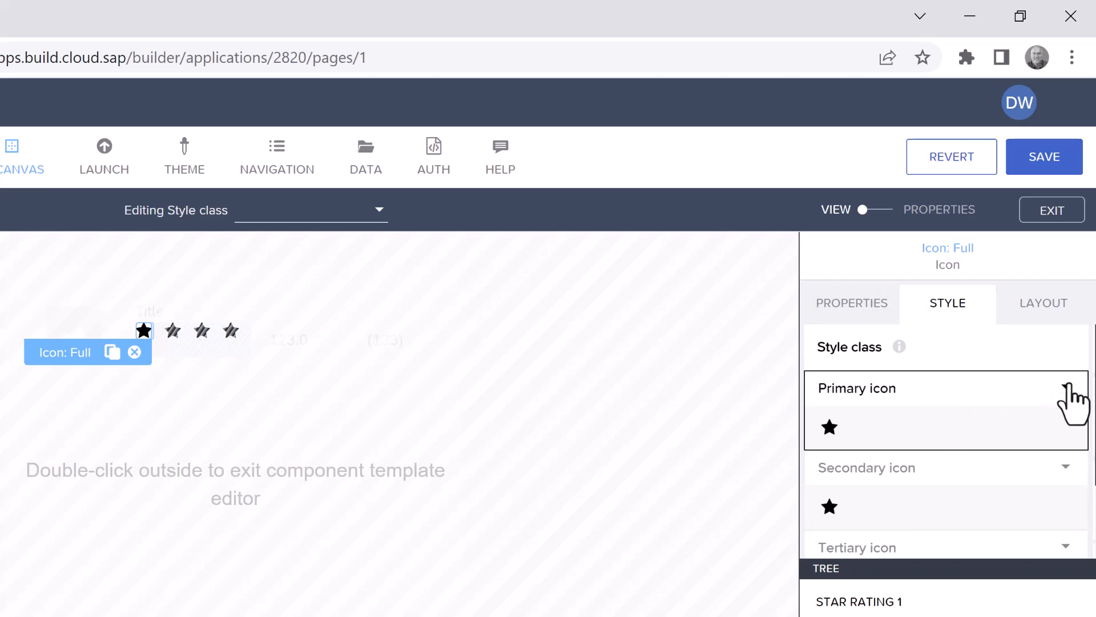
left_click(1069, 387)
left_click(963, 417)
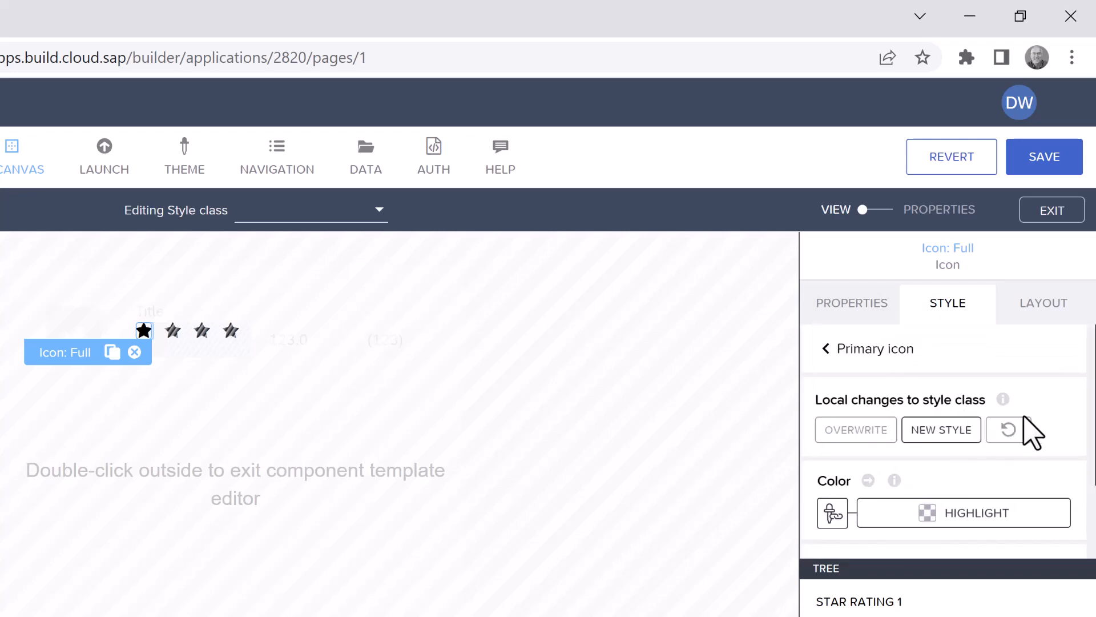
scroll(1028, 429, "down", 2)
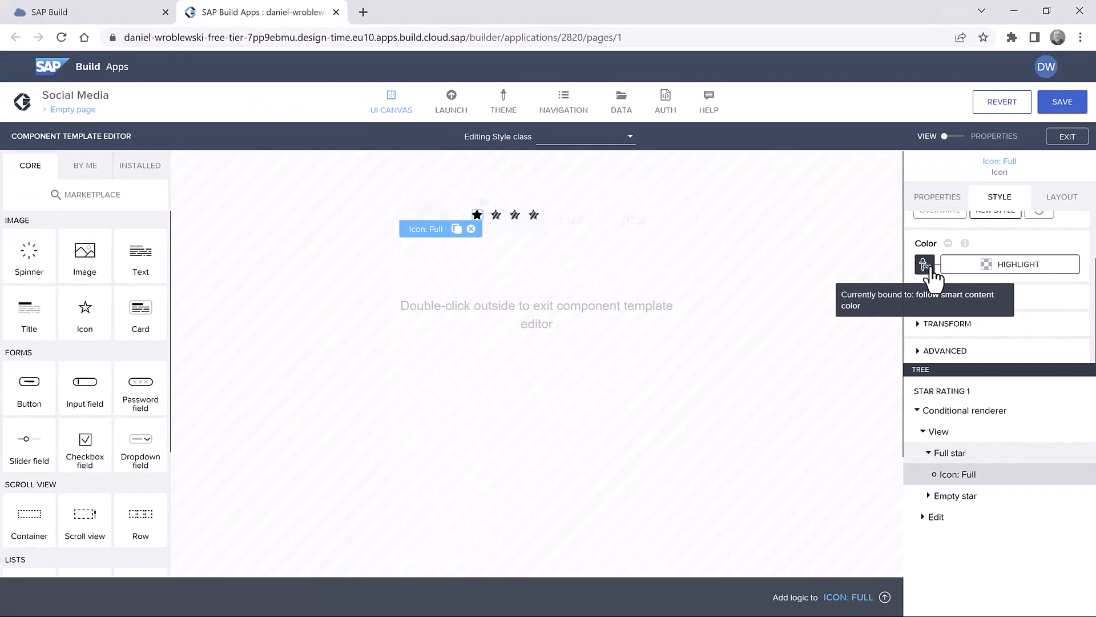
left_click(925, 264)
left_click(379, 378)
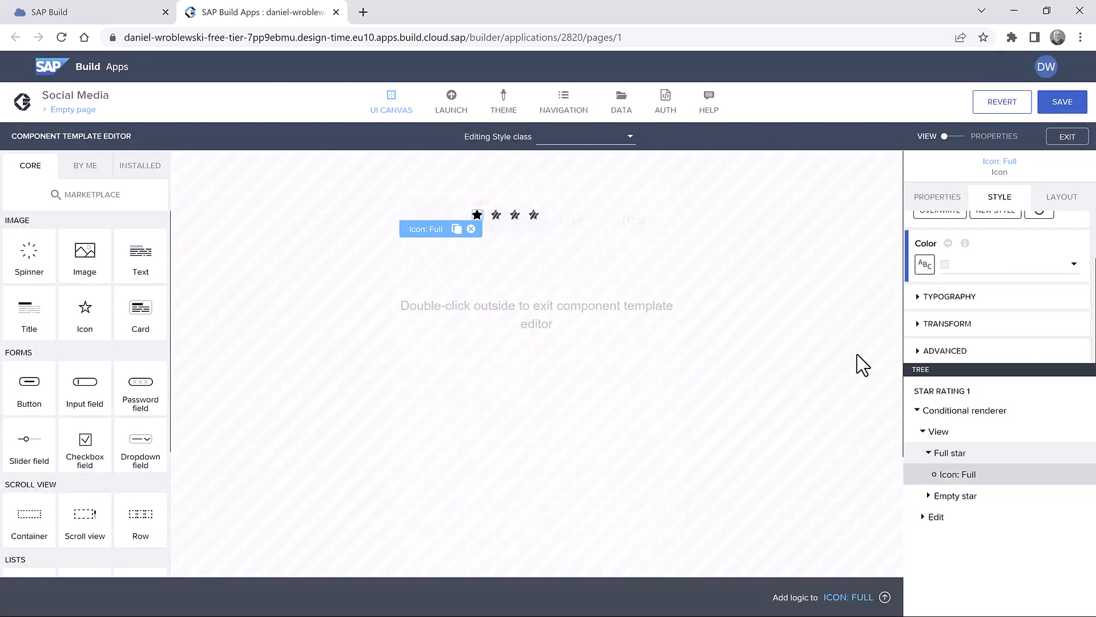
left_click(966, 265)
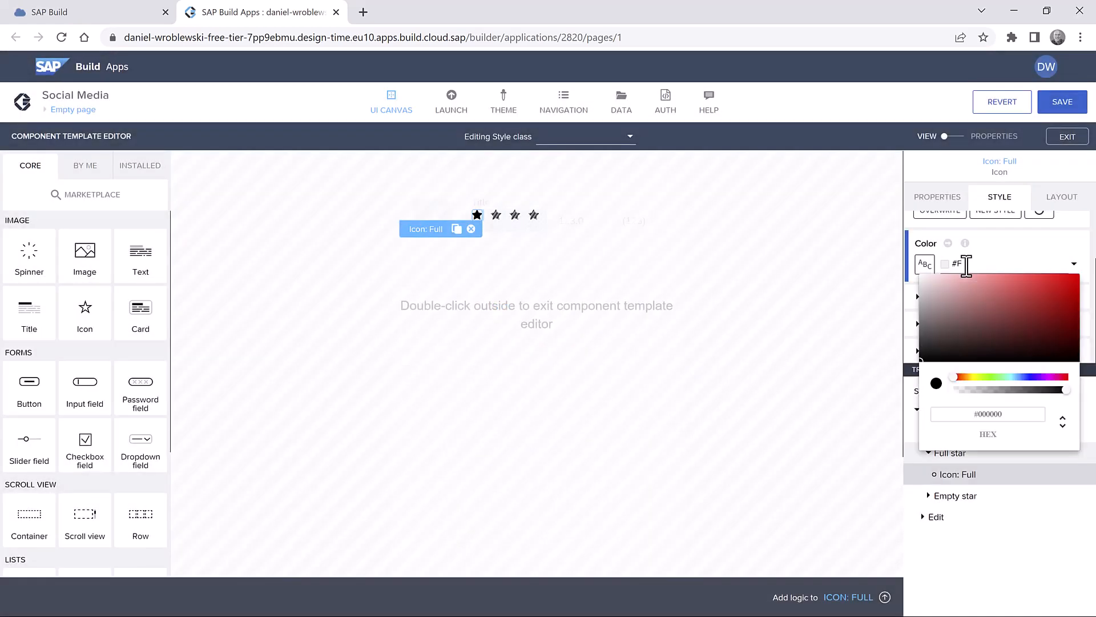
type("#F0AB00")
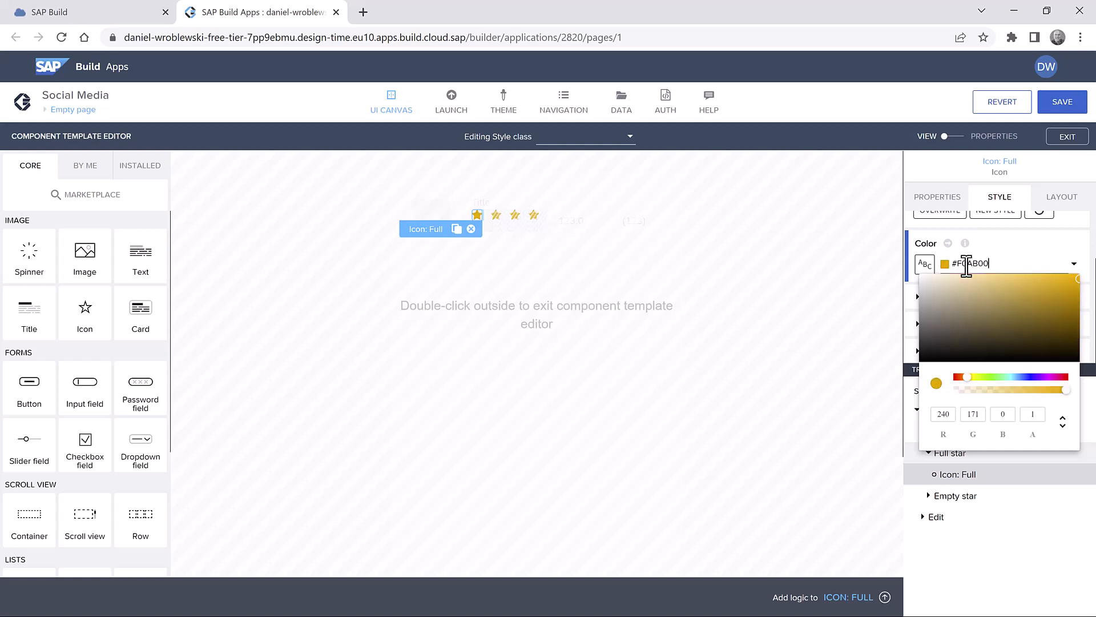
key("Return")
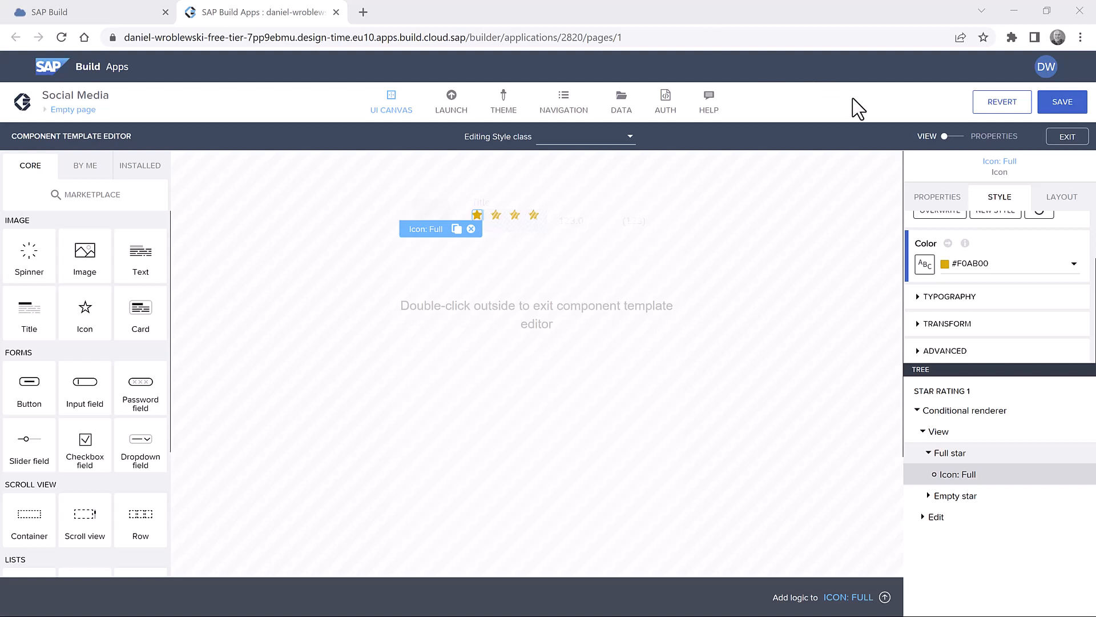
left_click(964, 138)
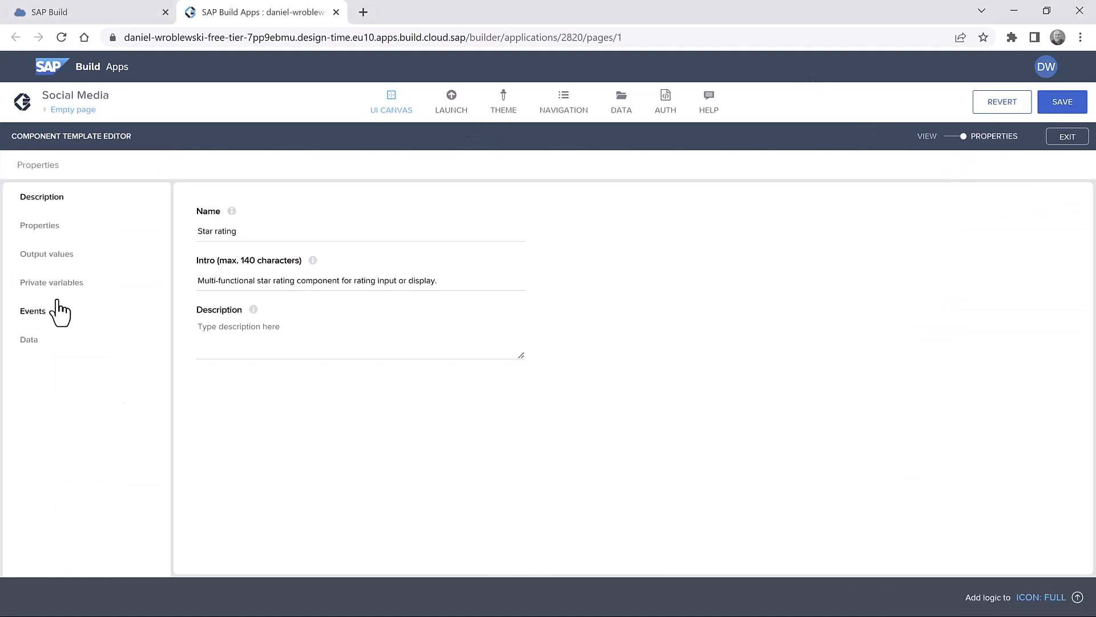
- Switch two-way binding off on the star rating's Value property and save the app
left_click(38, 226)
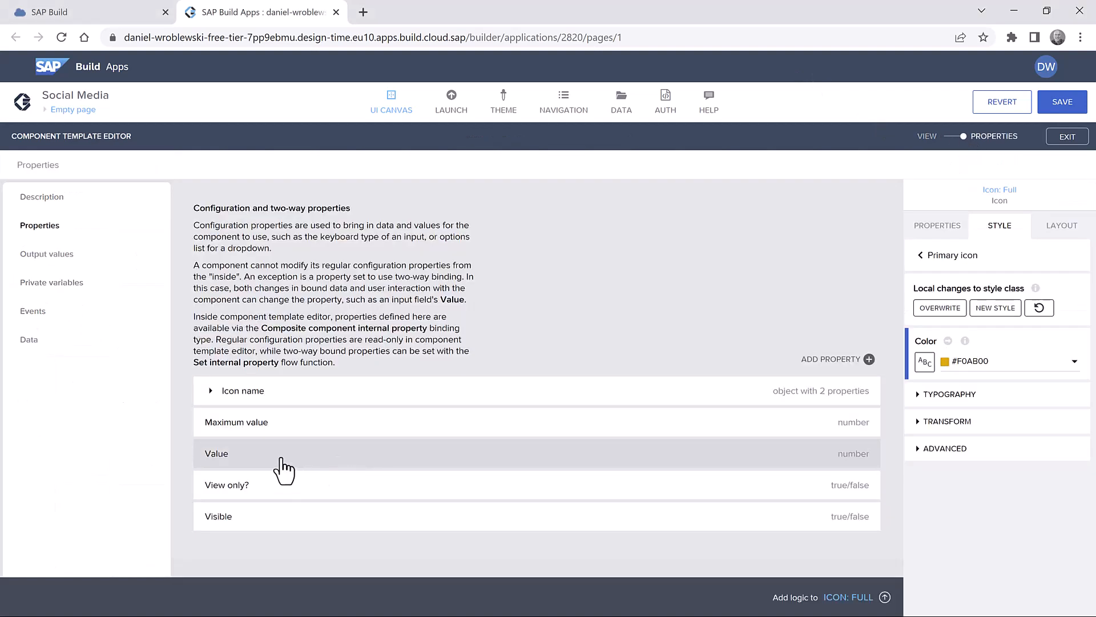
left_click(292, 474)
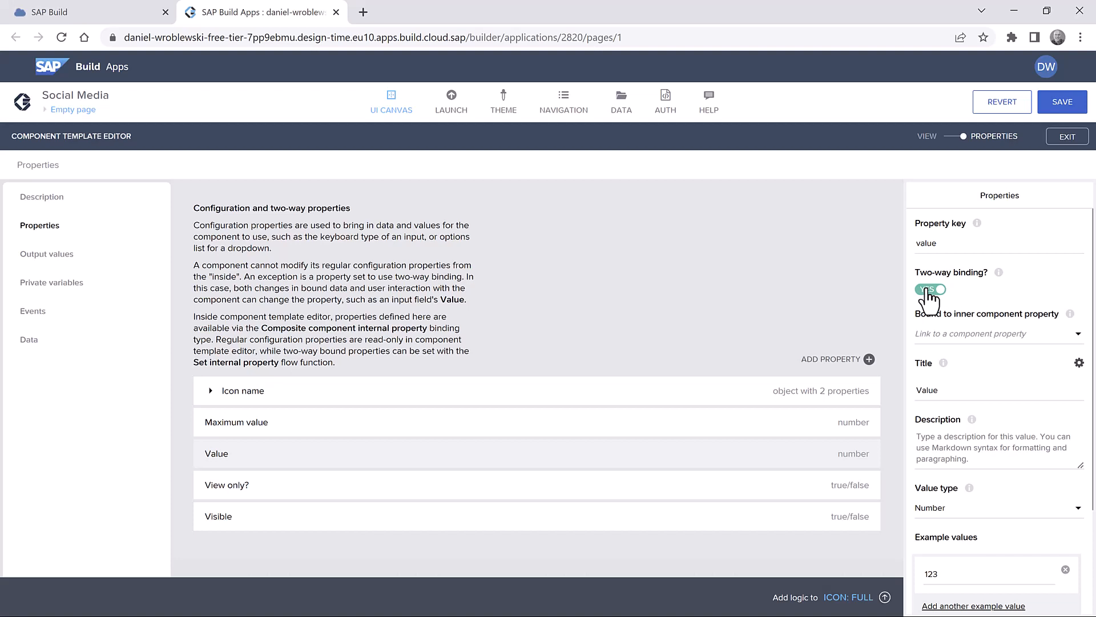
left_click(928, 290)
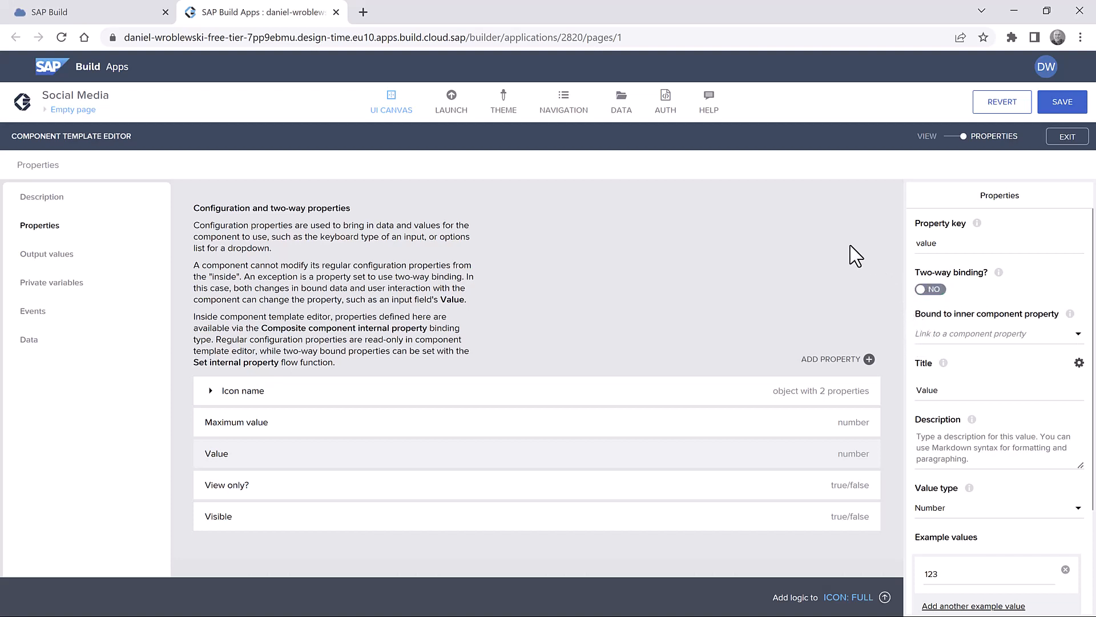
left_click(1060, 104)
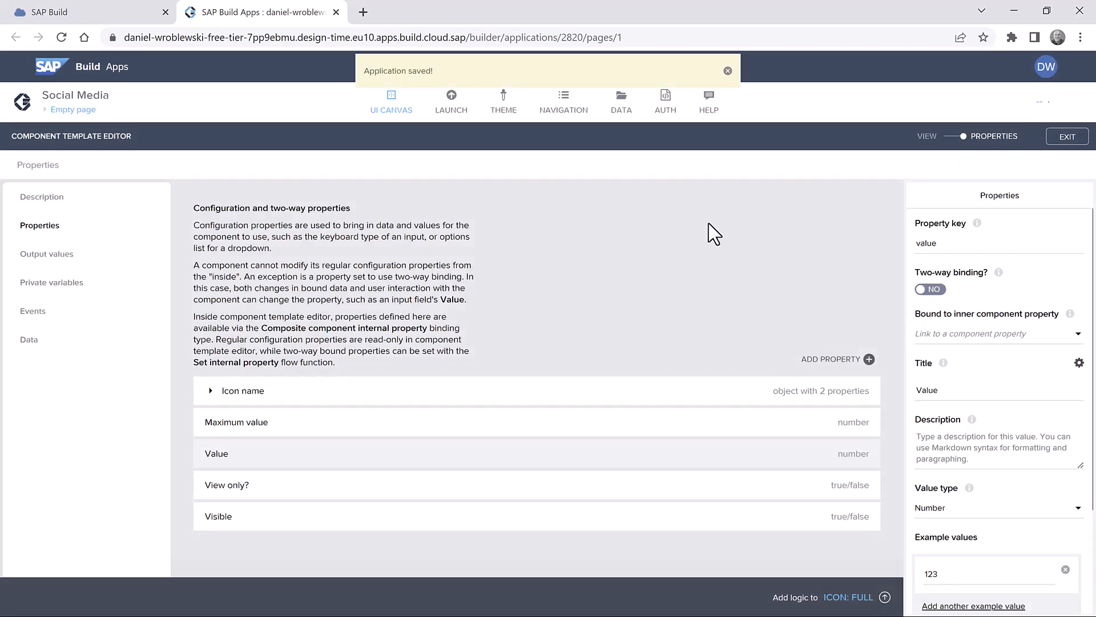
left_click(1067, 137)
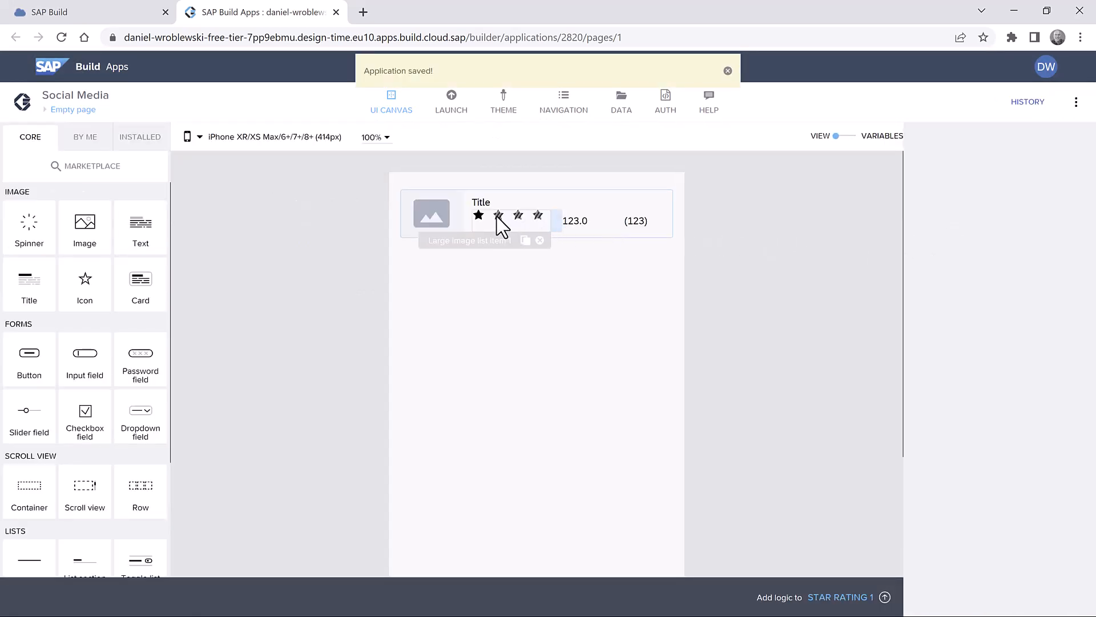
- Open Large image list item 1 in the component template editor and select Star rating 1
left_click(500, 226)
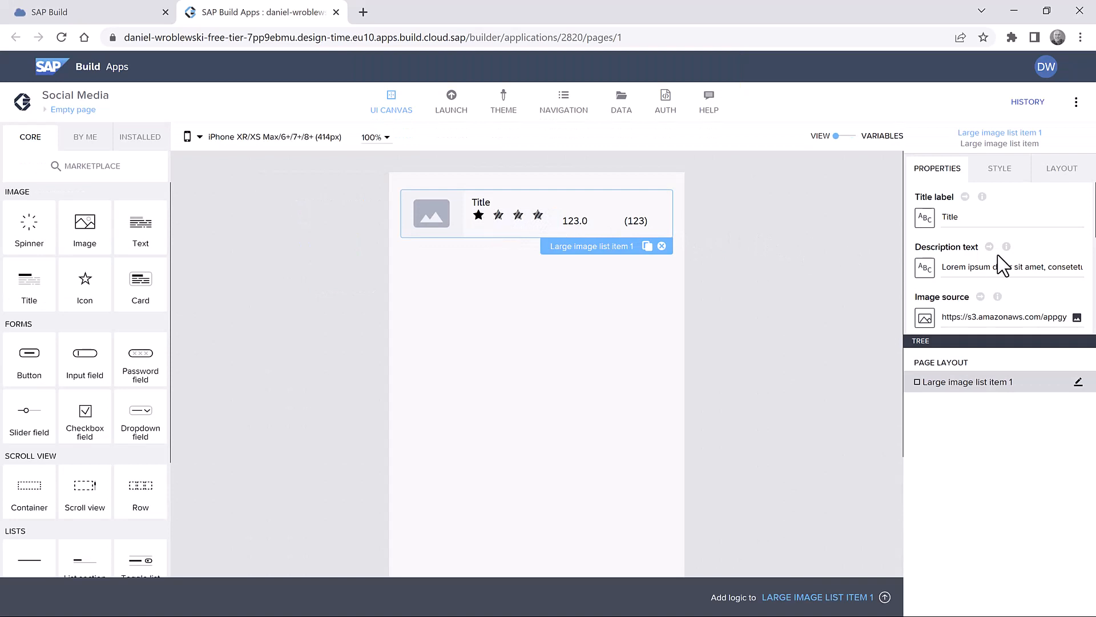
scroll(1003, 266, "down", 3)
left_click(925, 315)
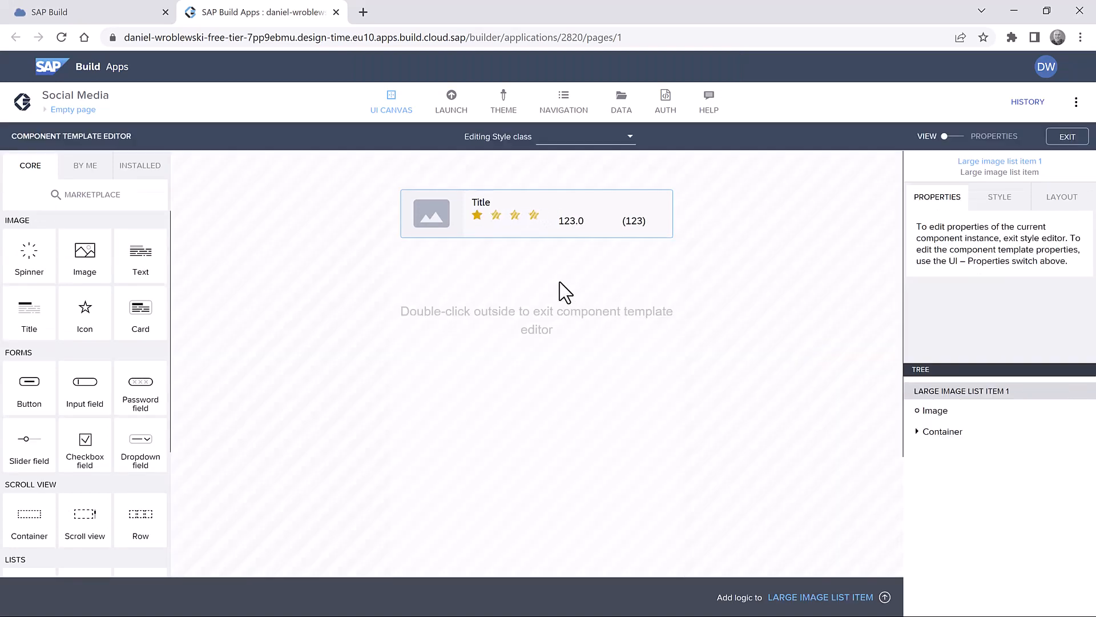
left_click(497, 226)
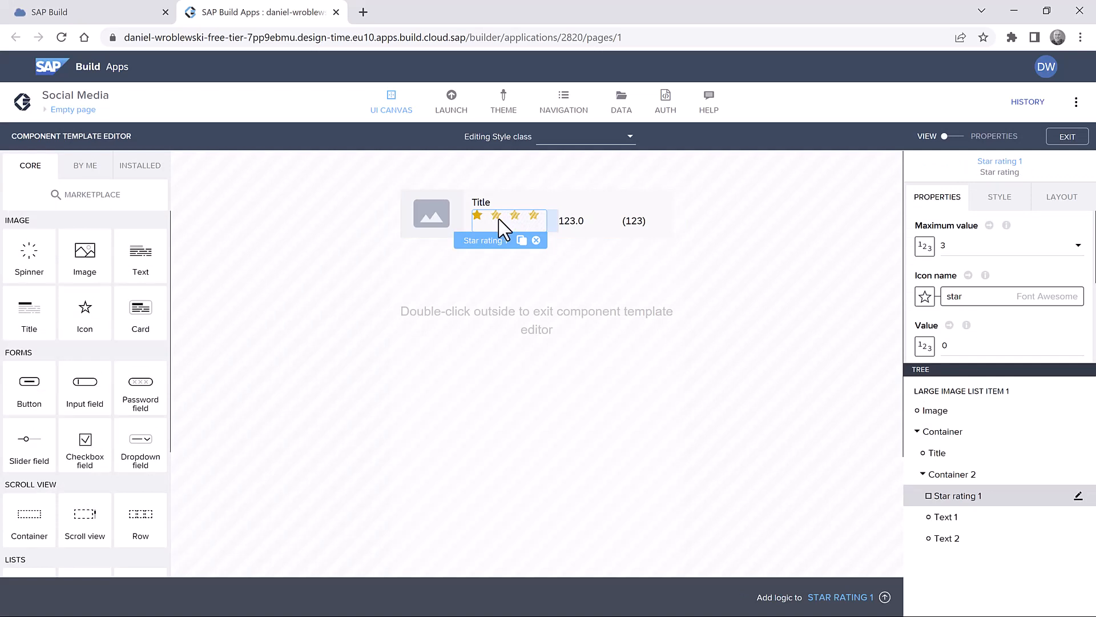
- Bind Star rating 1's Value to the composite component's internal Rating property and save the app
left_click(925, 346)
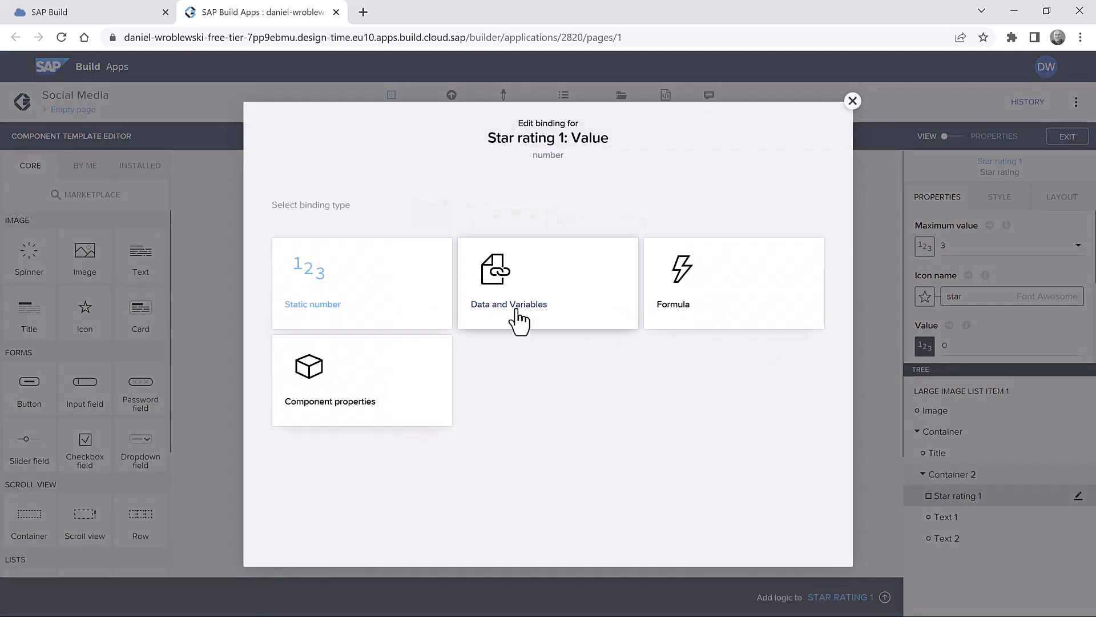
left_click(345, 390)
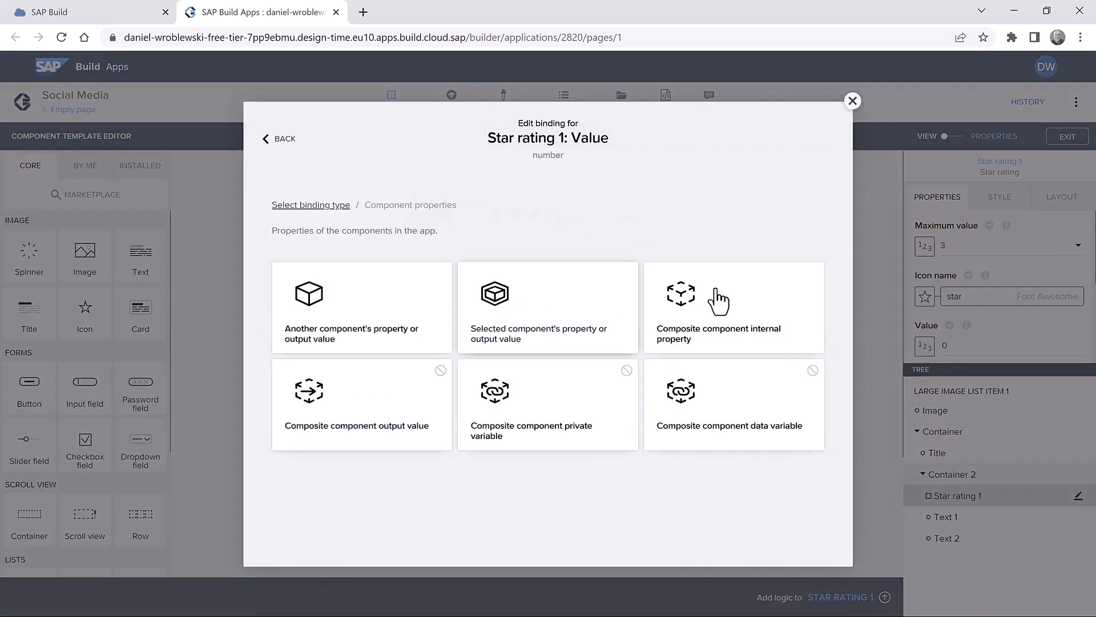
left_click(719, 313)
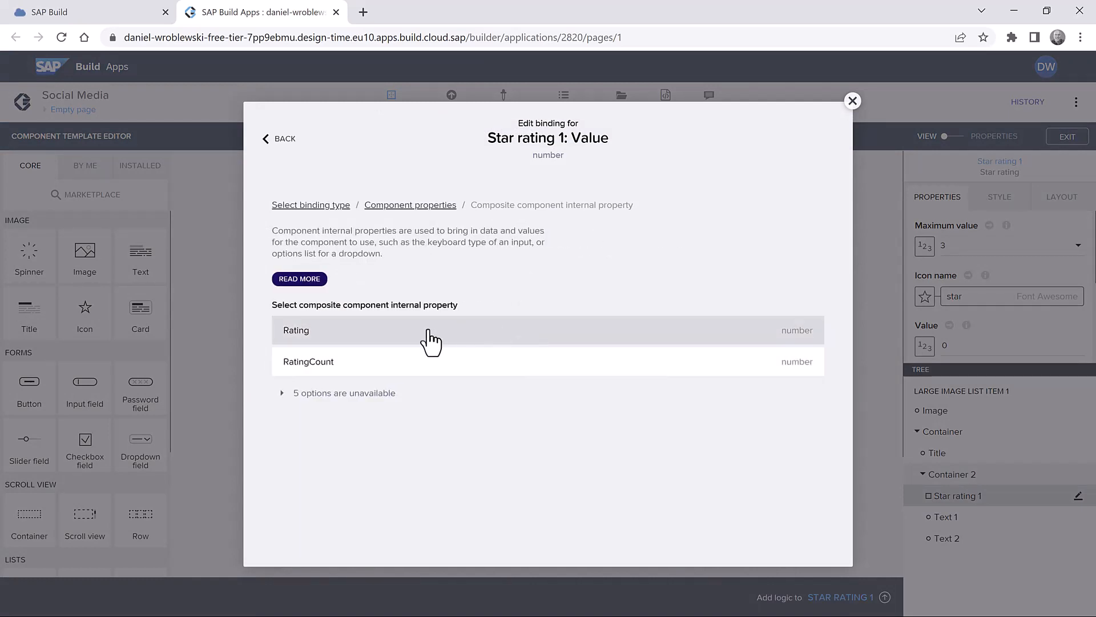
left_click(334, 331)
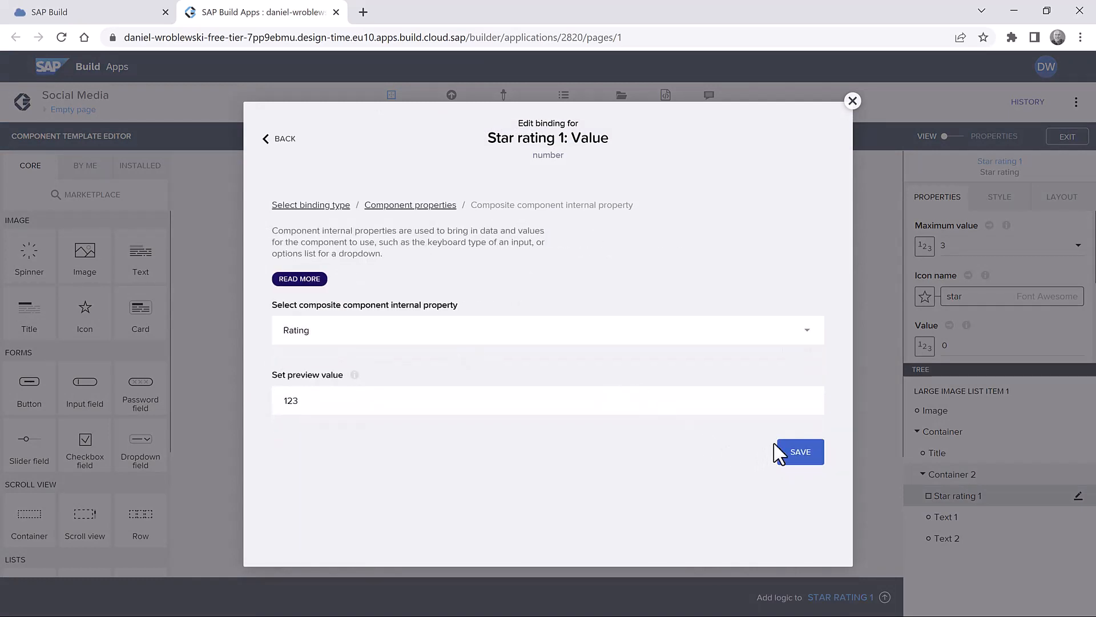
left_click(797, 451)
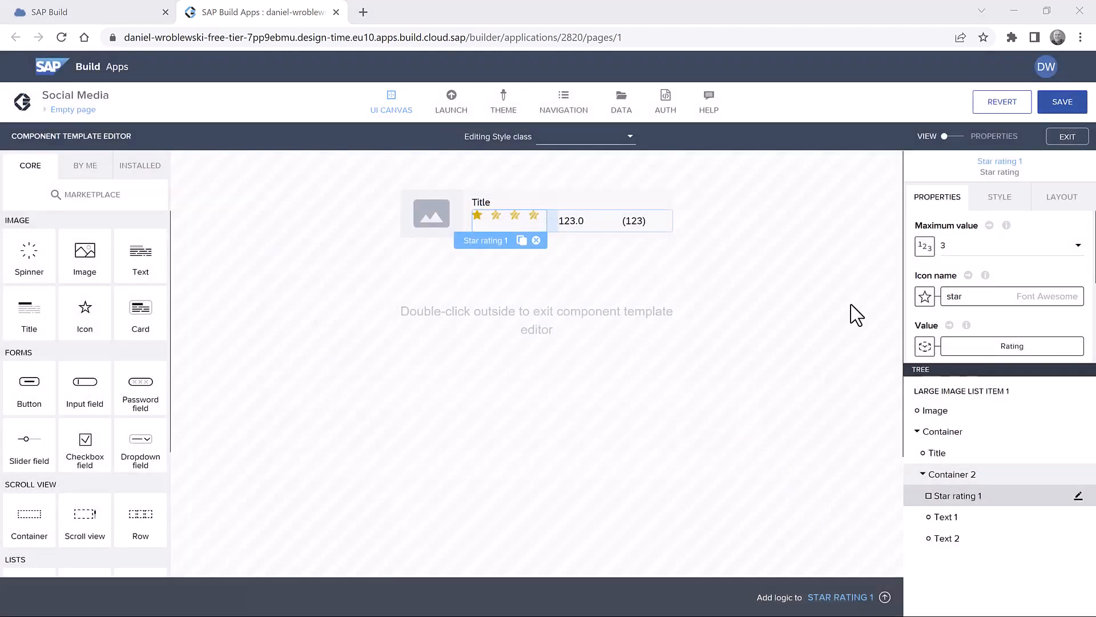
left_click(1066, 106)
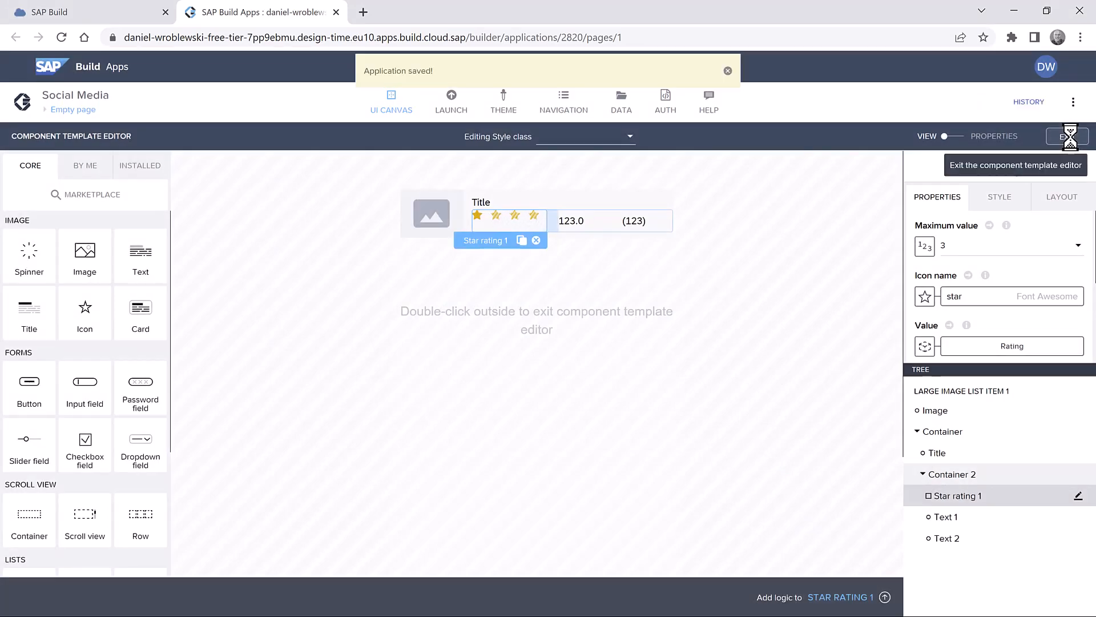
left_click(1067, 136)
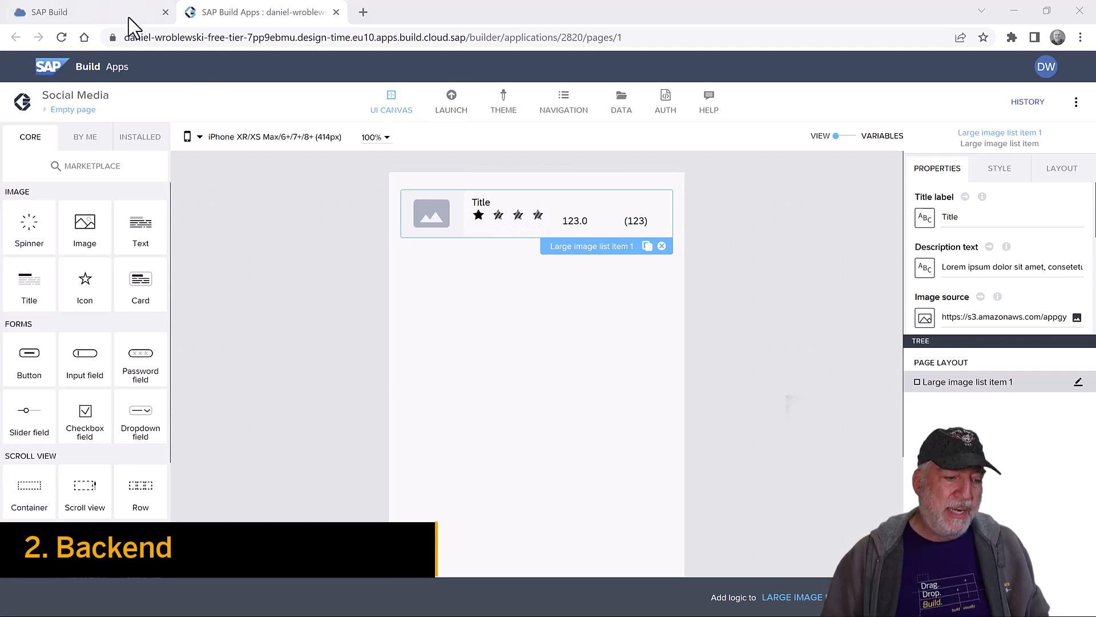
- Create an Application Backend project named 'Social Media Backend' from the SAP Build lobby
left_click(103, 12)
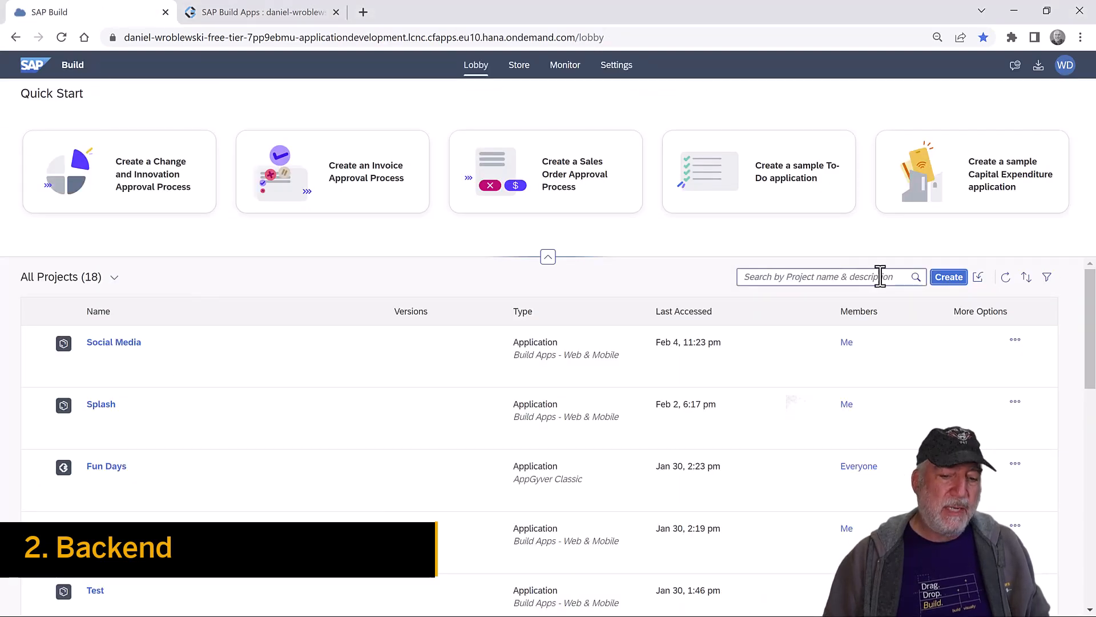
left_click(949, 277)
left_click(321, 323)
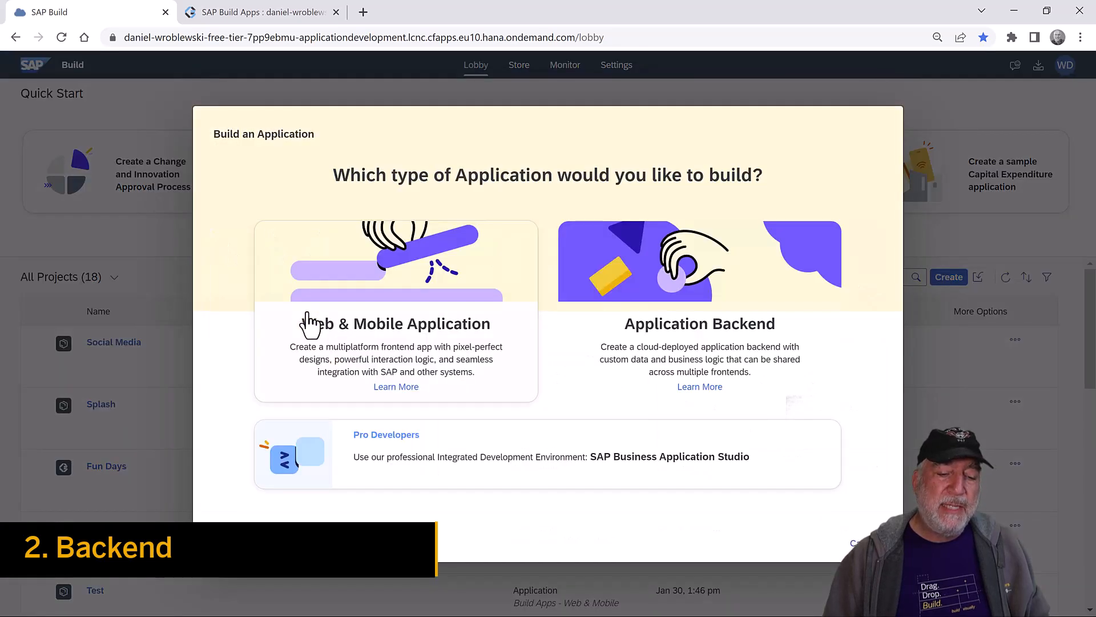
left_click(717, 309)
left_click(501, 317)
type("Social Media Backend")
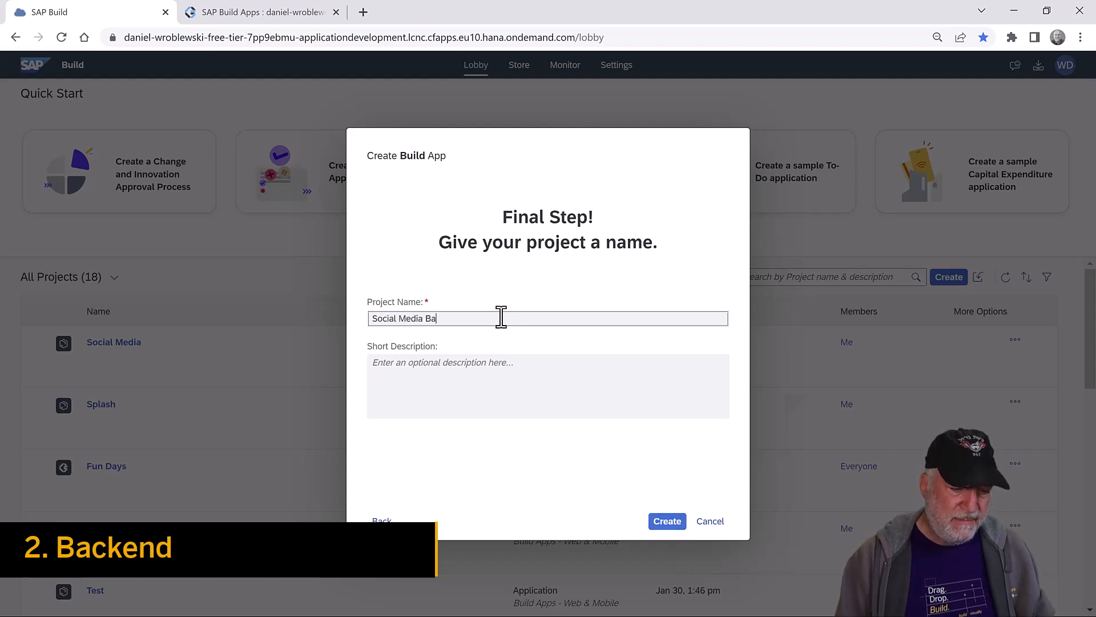
left_click(663, 523)
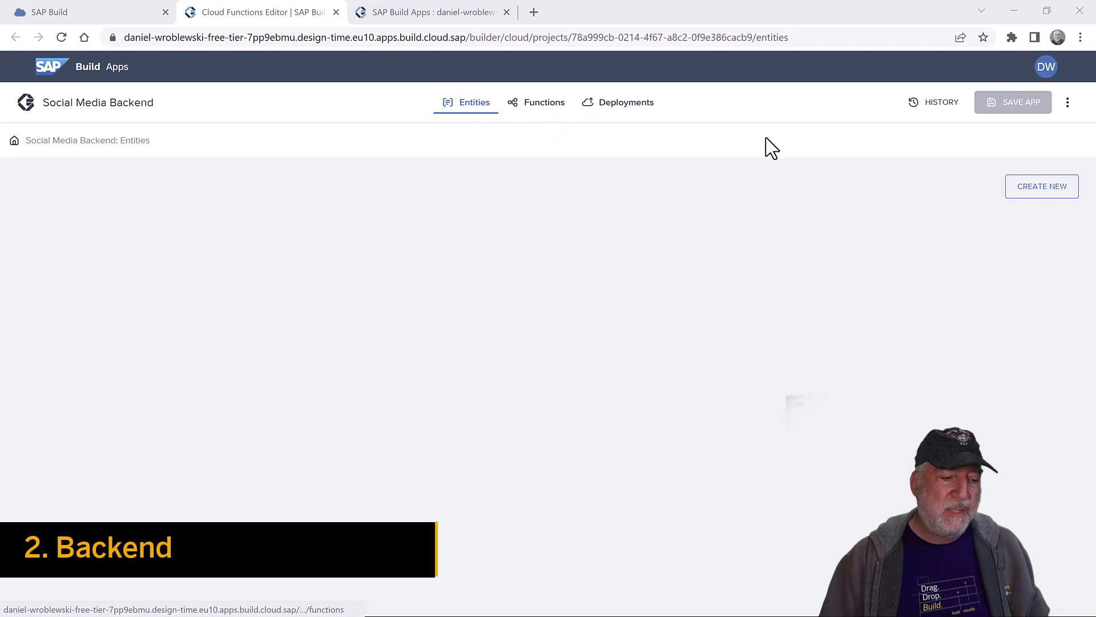
- Create a Rating entity and give it a Rating number field
left_click(1039, 189)
left_click(451, 286)
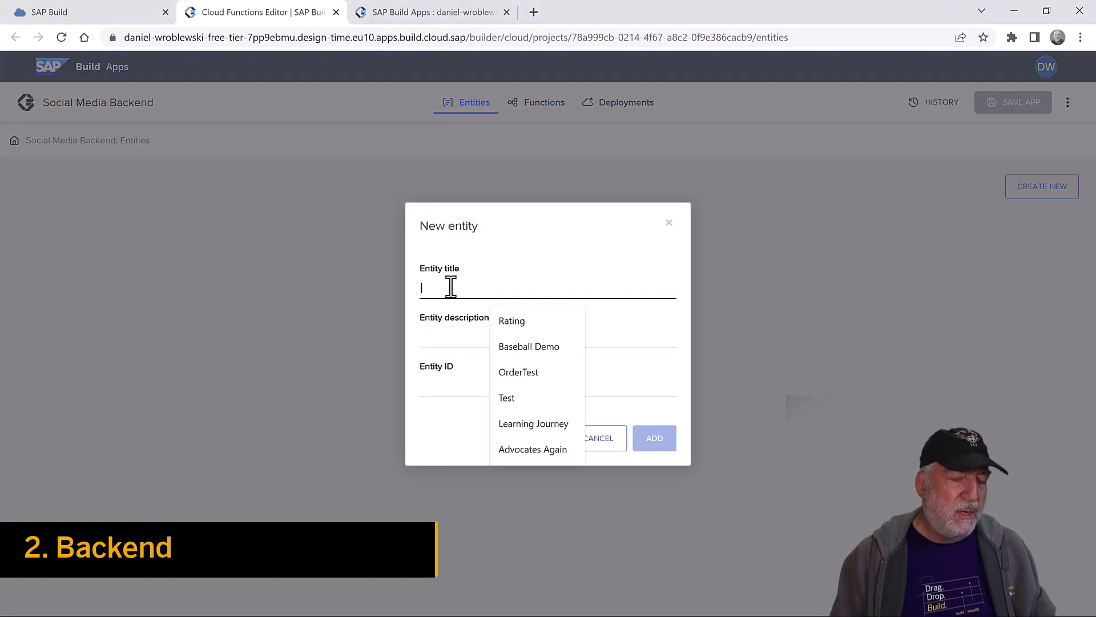
type("Rating")
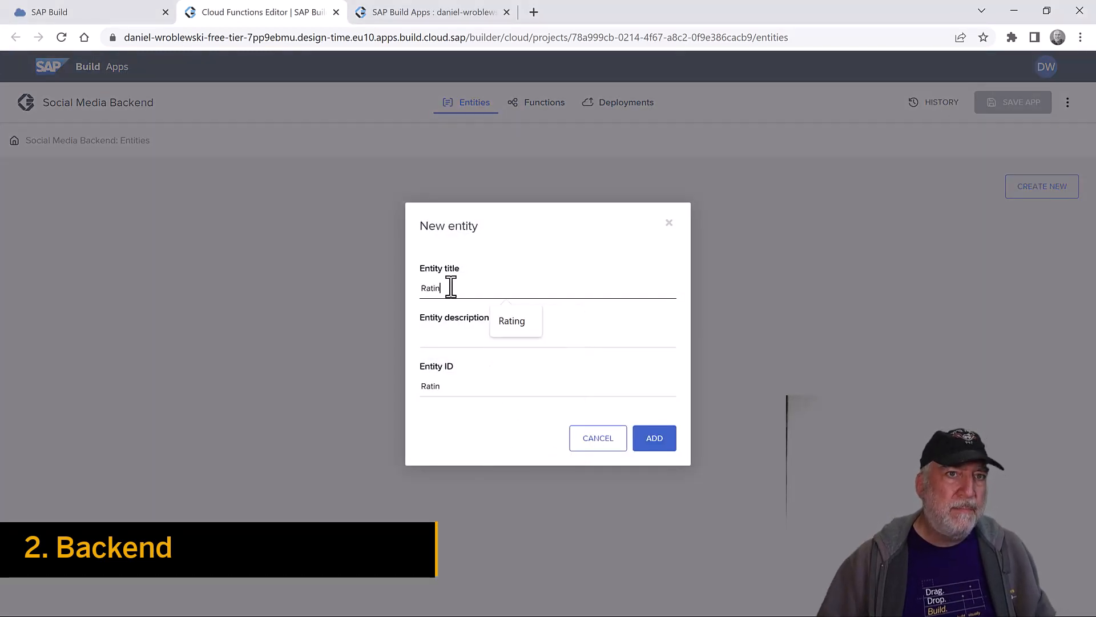
left_click(668, 448)
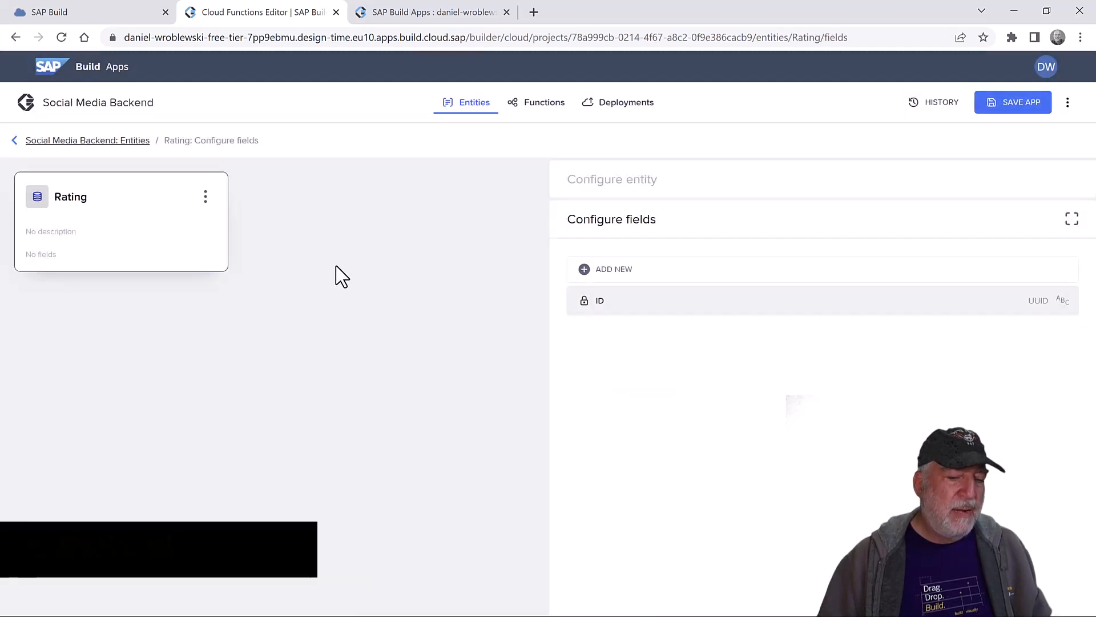
left_click(617, 284)
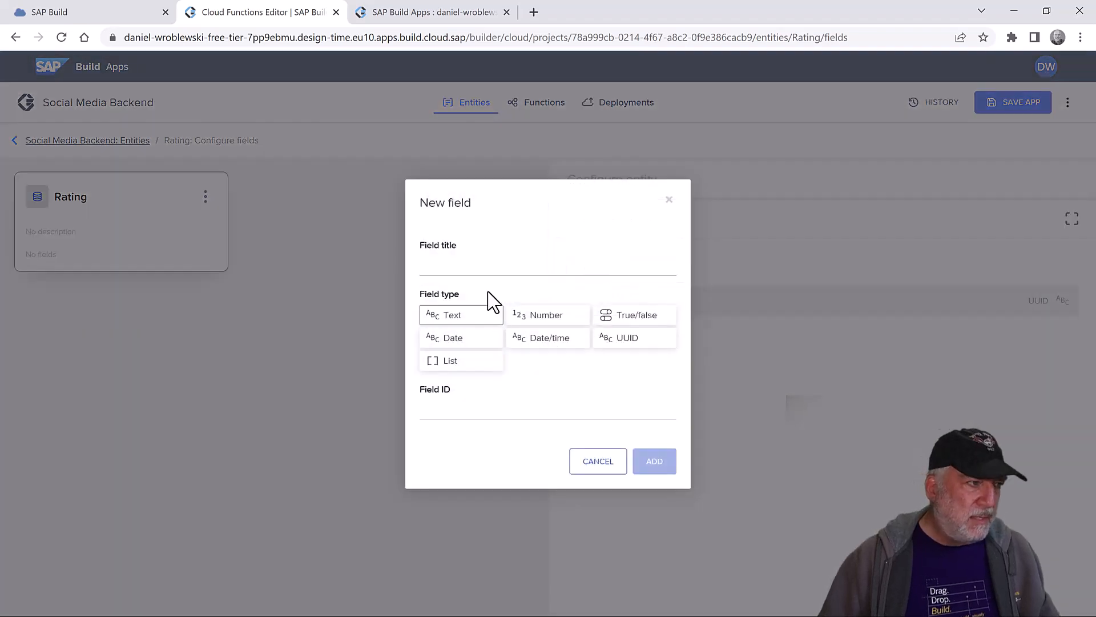
left_click(484, 268)
type("Rat")
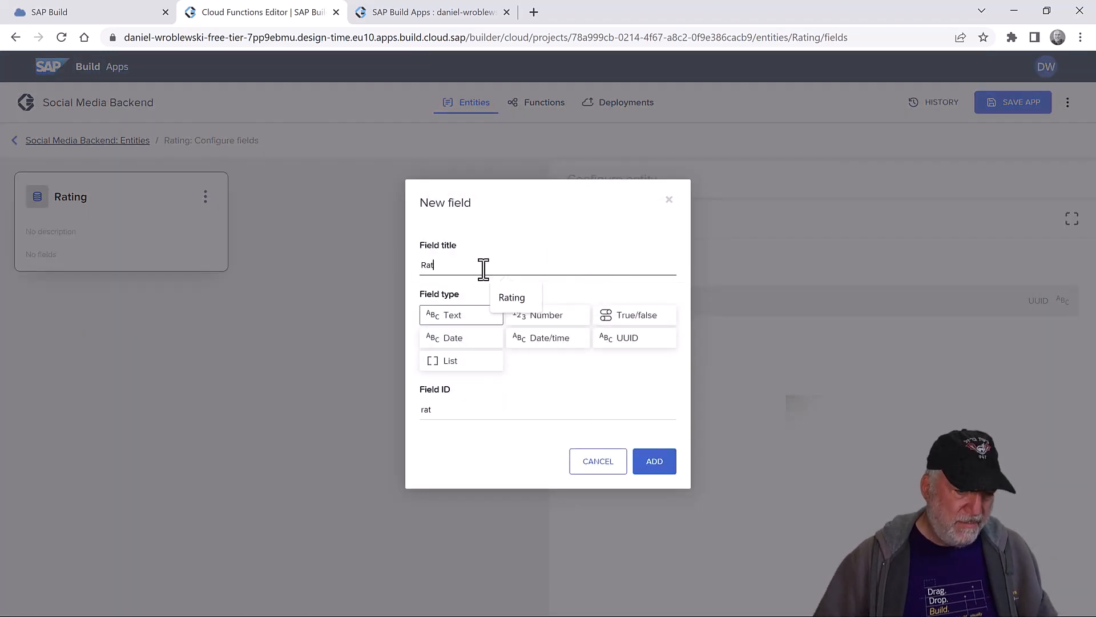
type("ing")
left_click(545, 315)
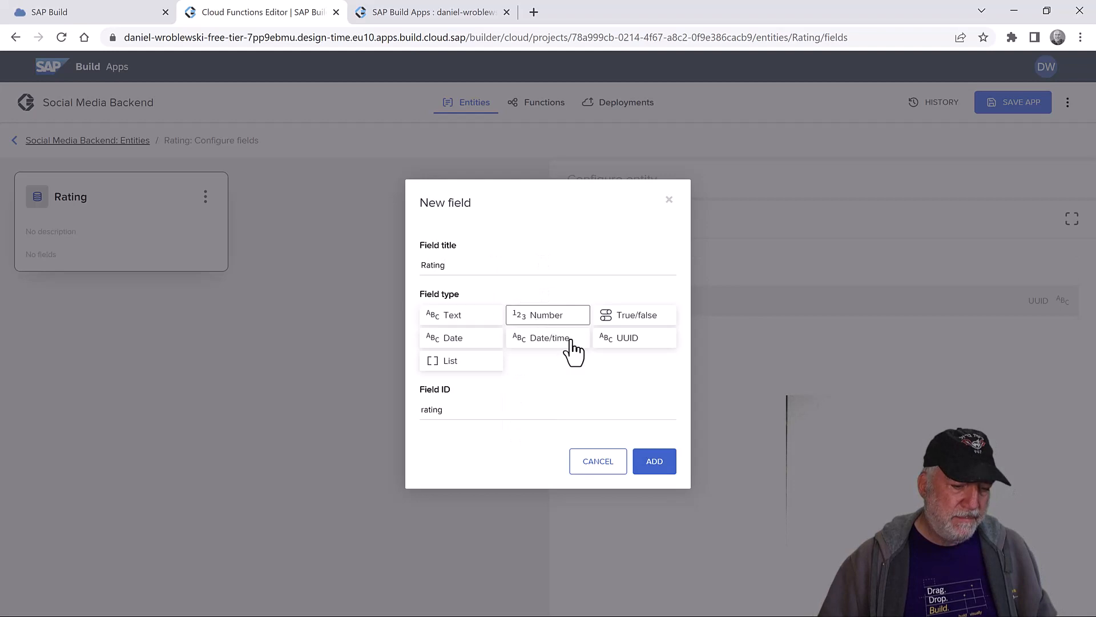
left_click(661, 465)
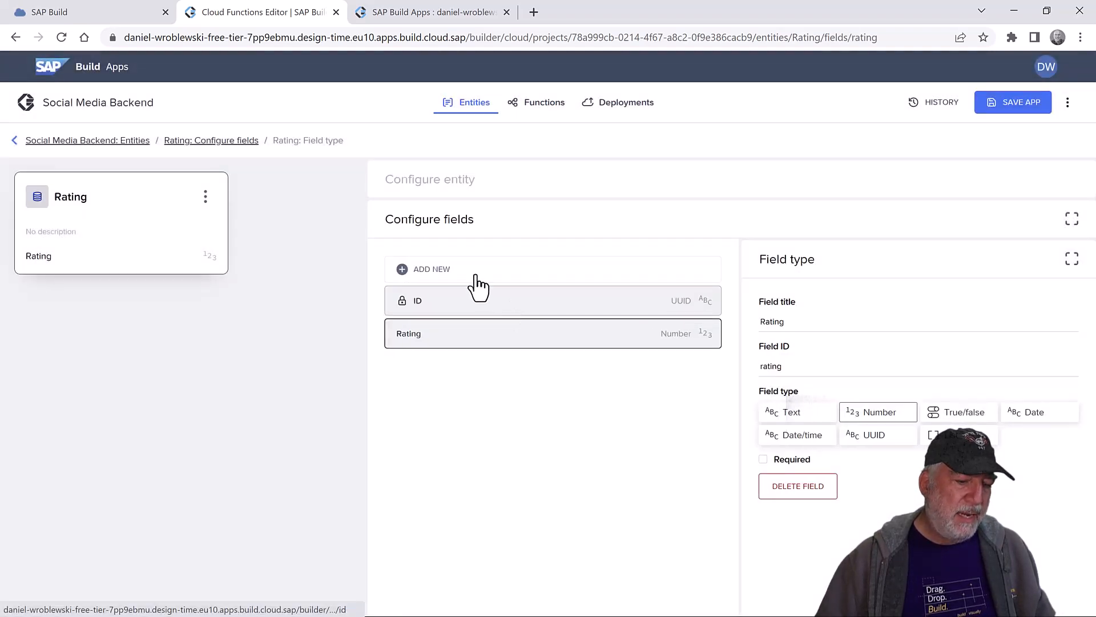
- Add RatedBy and ProductID text fields to the Rating entity
left_click(456, 272)
left_click(451, 264)
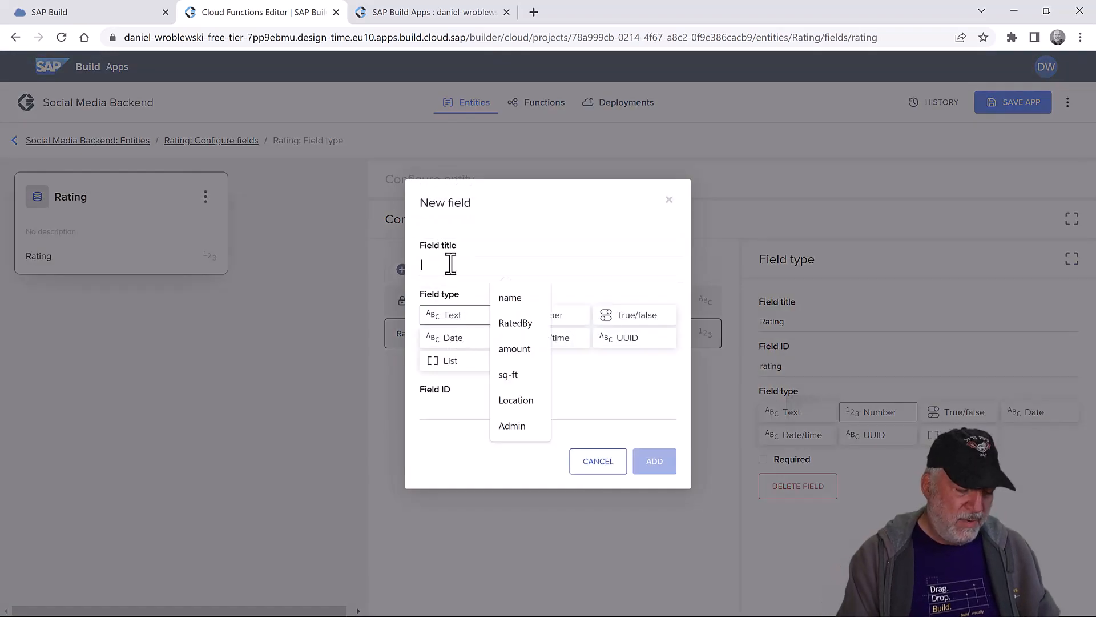
type("RatedBy")
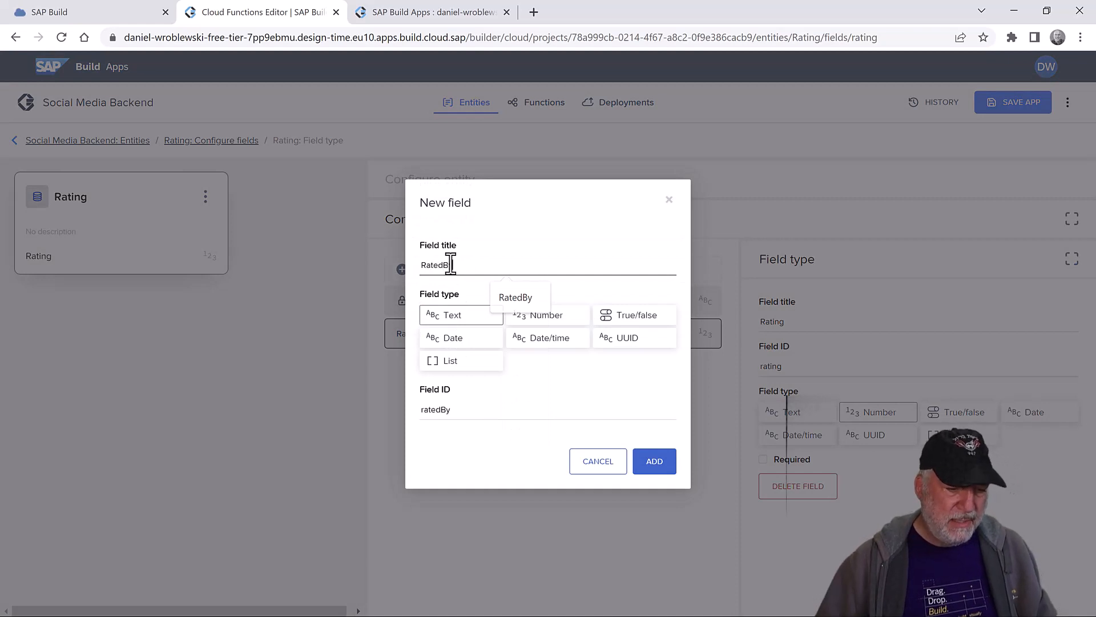
left_click(445, 313)
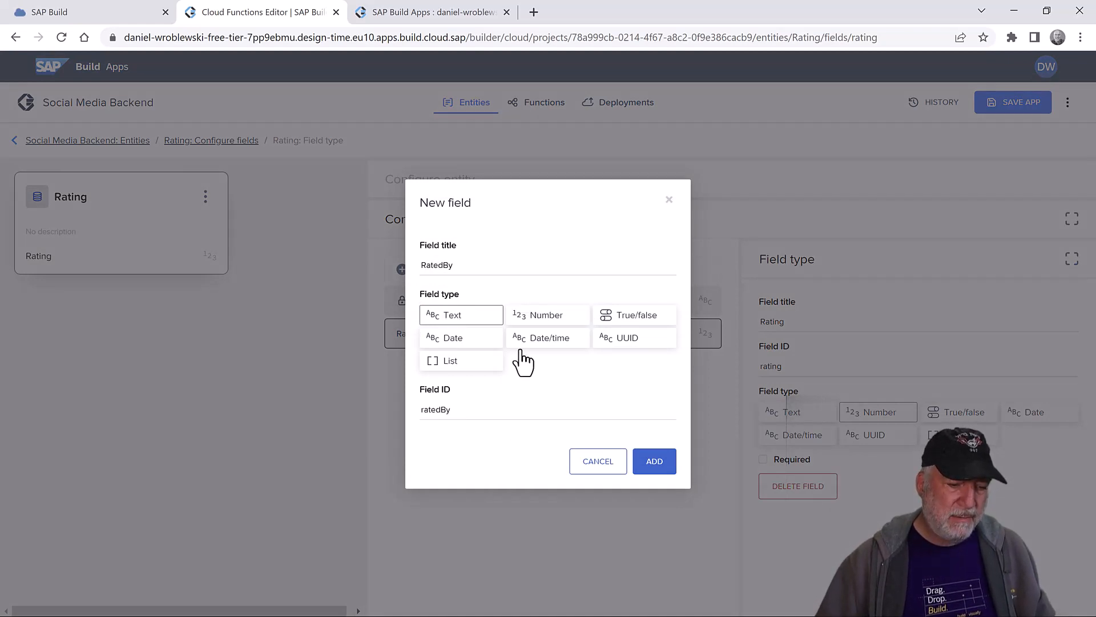
left_click(653, 464)
left_click(438, 278)
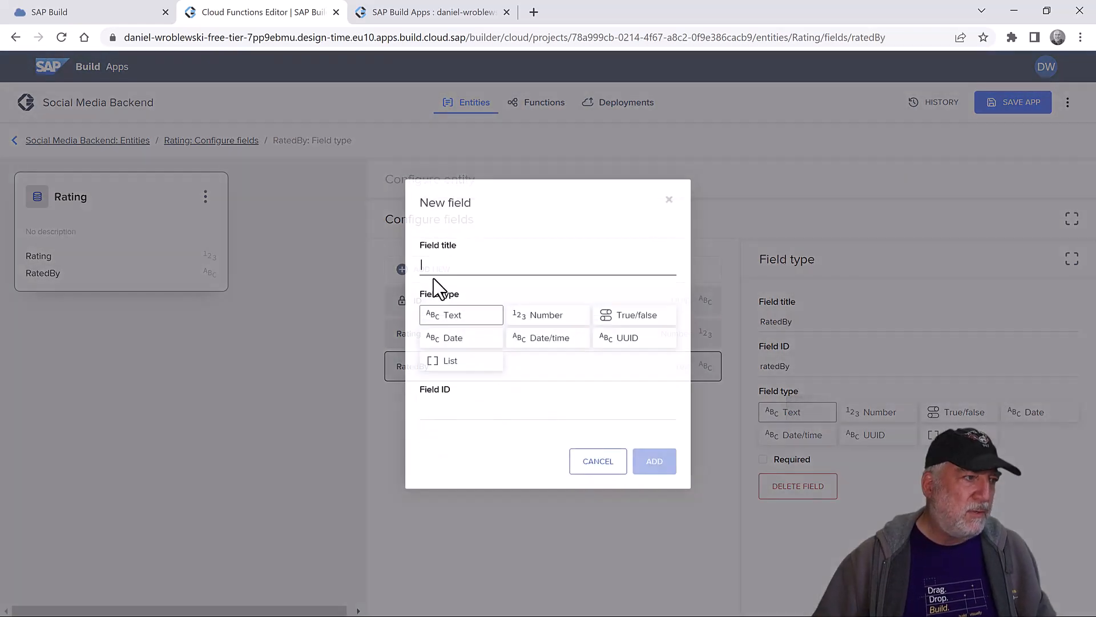
left_click(437, 267)
type("P")
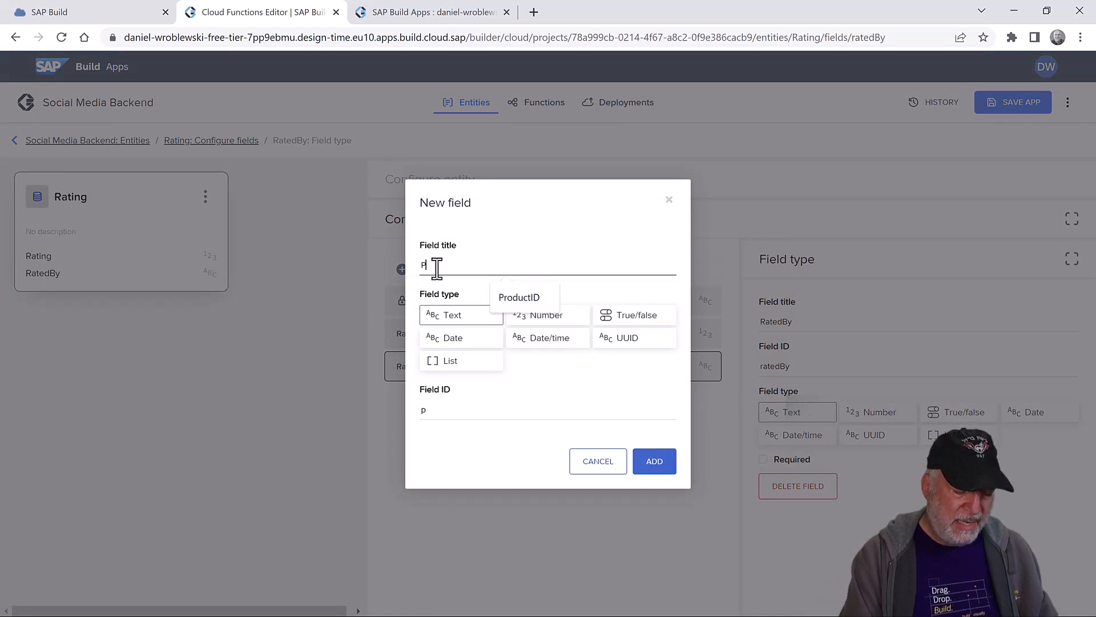
type("roductID")
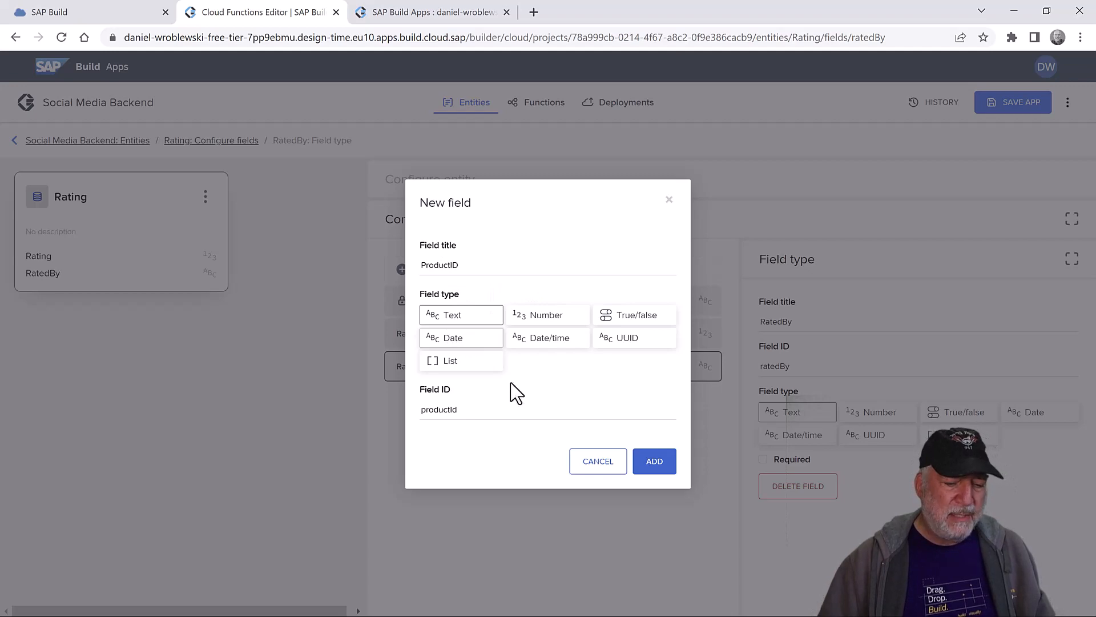
left_click(654, 463)
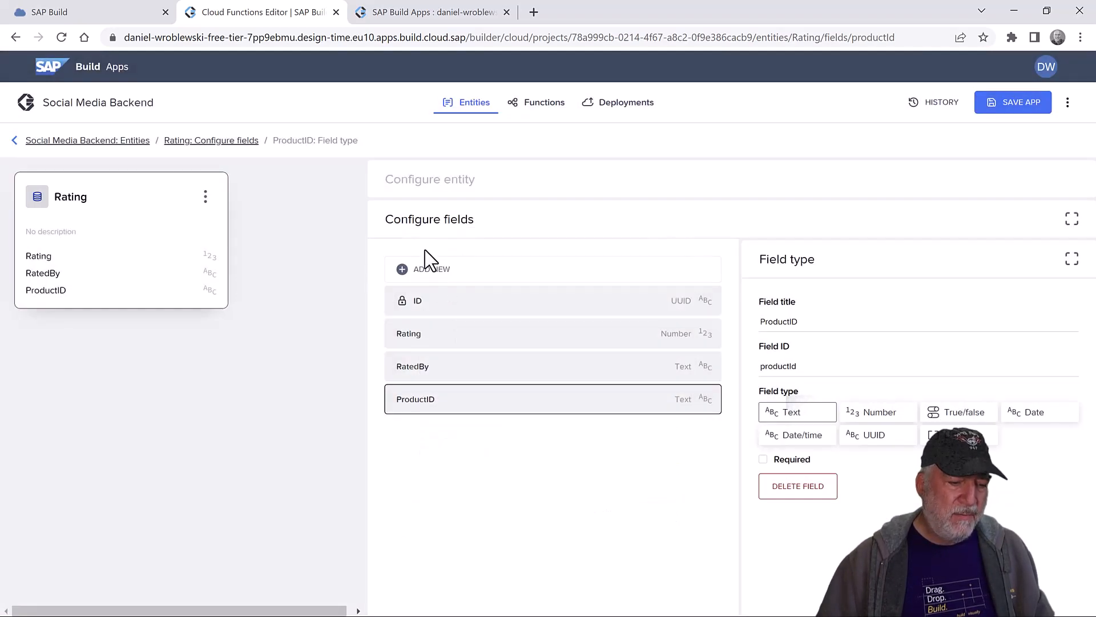
- Add a DateCreated date/time field to Rating and save the backend
left_click(429, 269)
left_click(430, 266)
type("D")
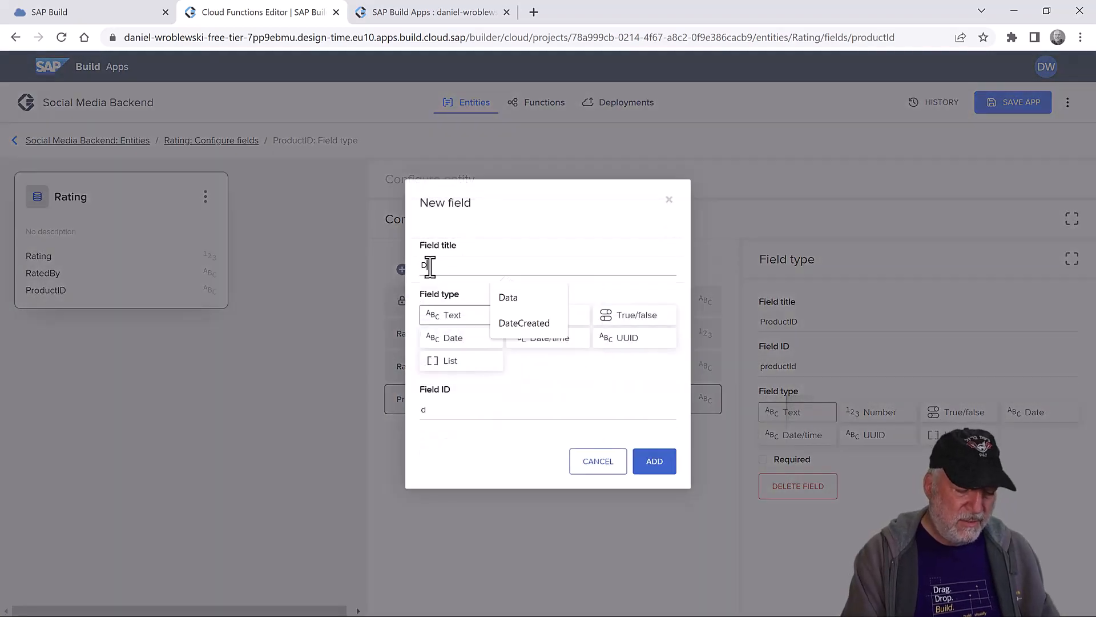
type("ateCreated")
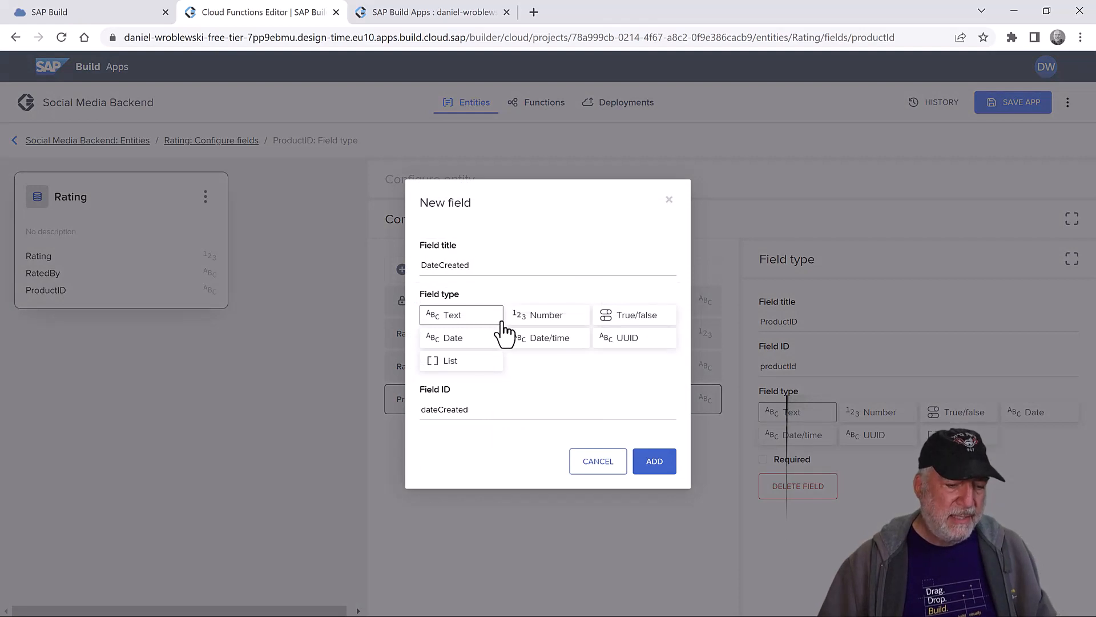
left_click(552, 341)
left_click(653, 463)
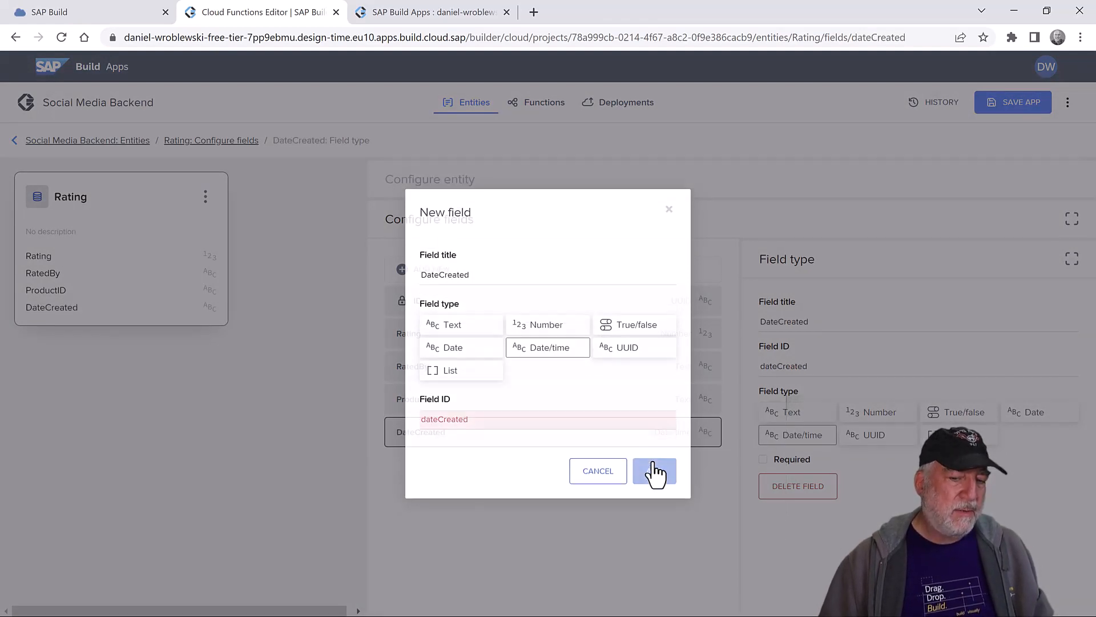
left_click(1013, 108)
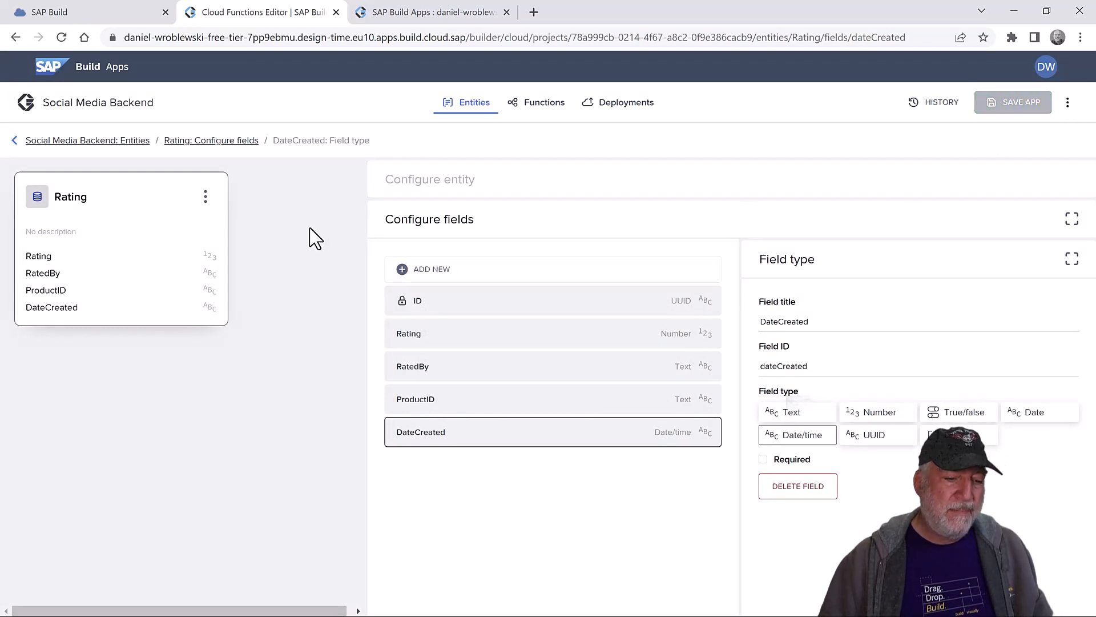
left_click(295, 232)
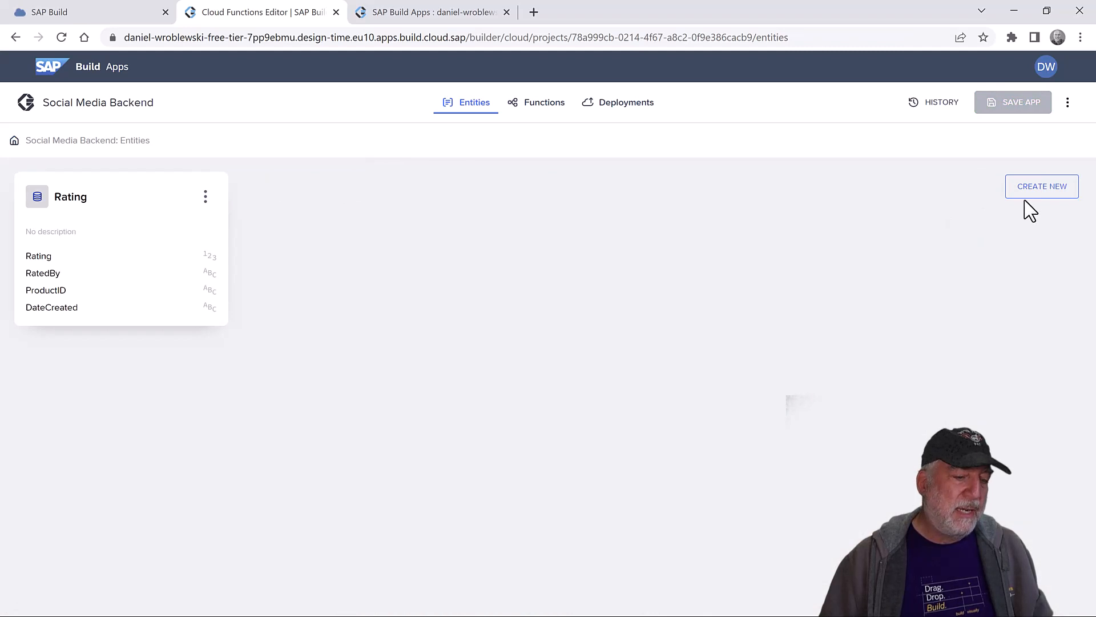
- Create a Comment entity and add a Comment text field to it
left_click(1042, 191)
left_click(480, 276)
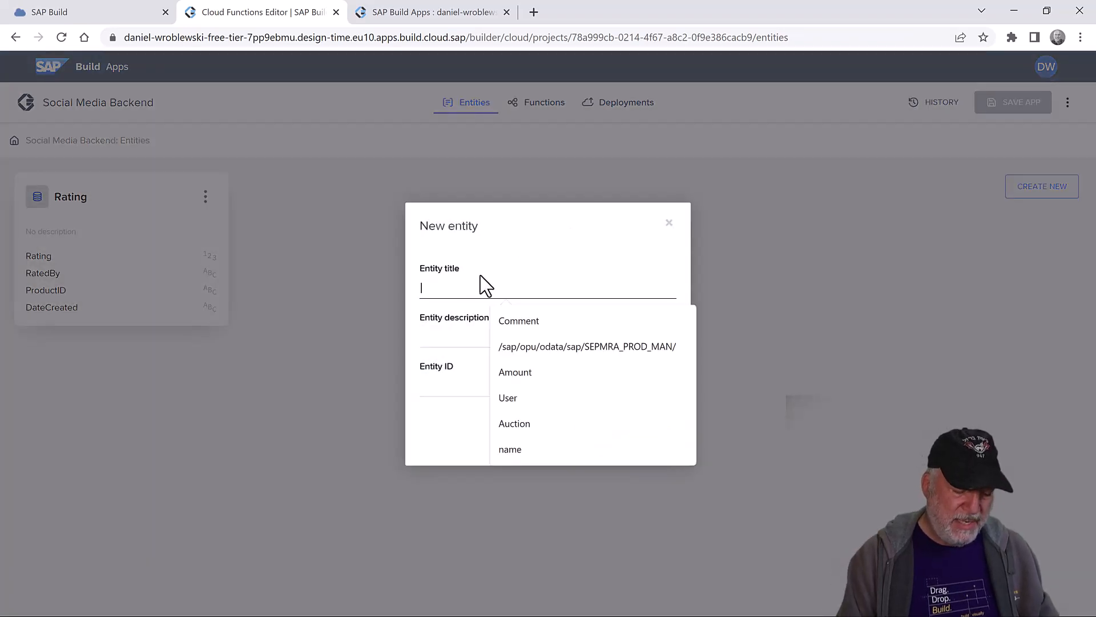
type("Comment")
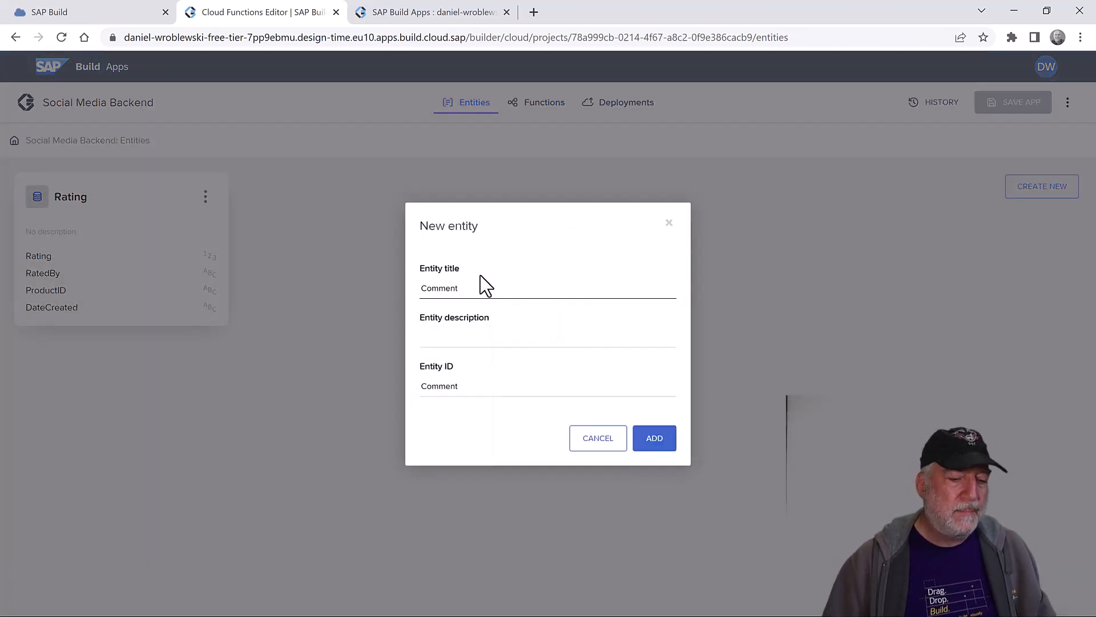
left_click(665, 441)
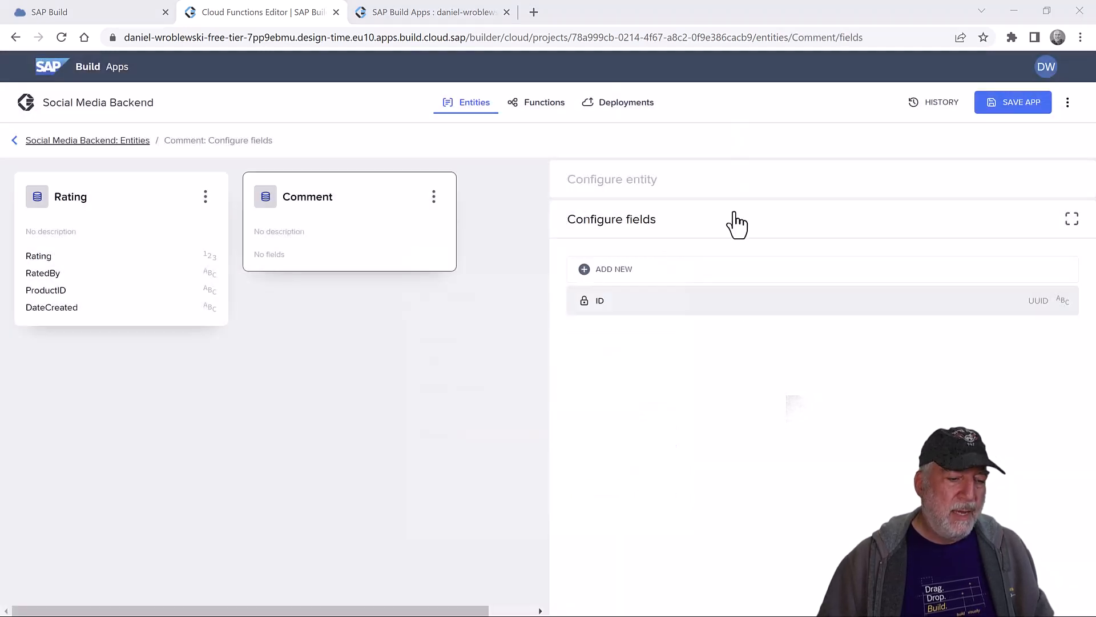
left_click(330, 215)
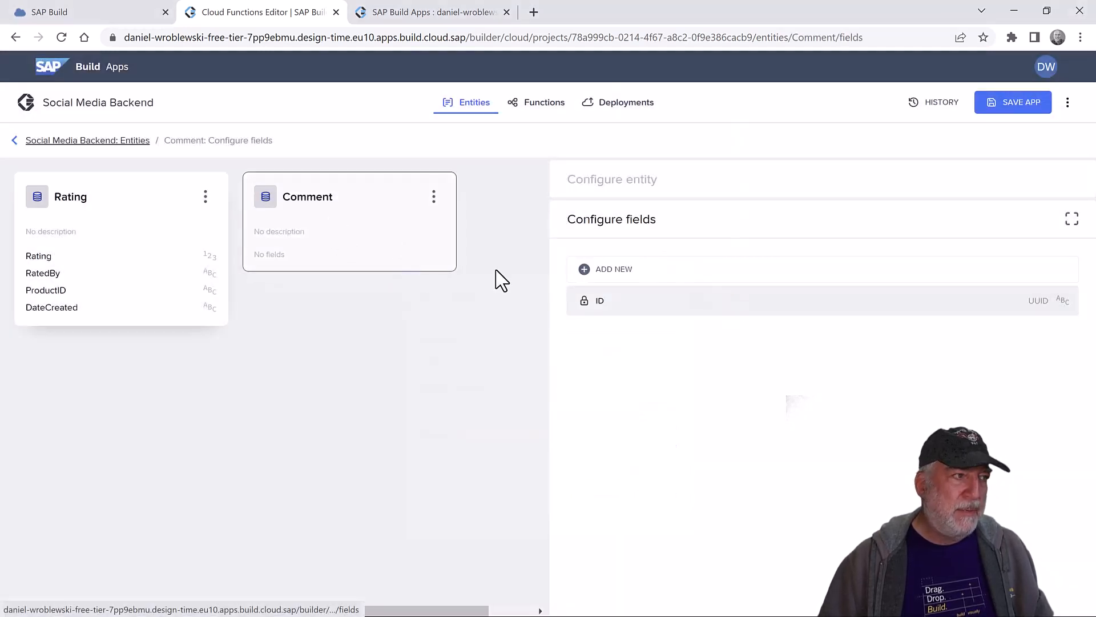
left_click(622, 279)
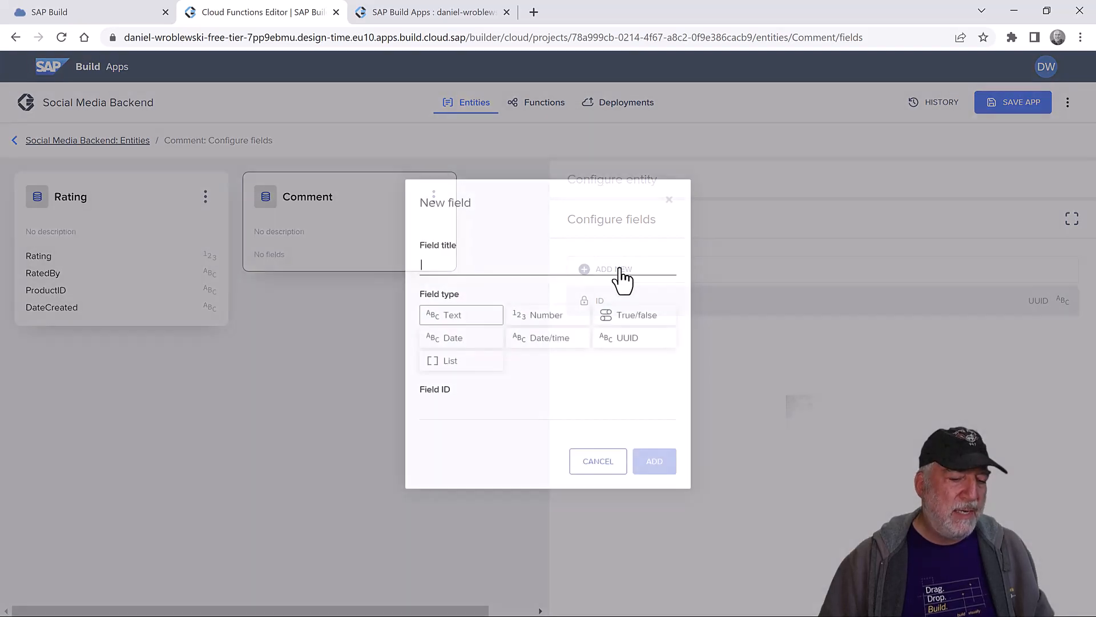
left_click(470, 268)
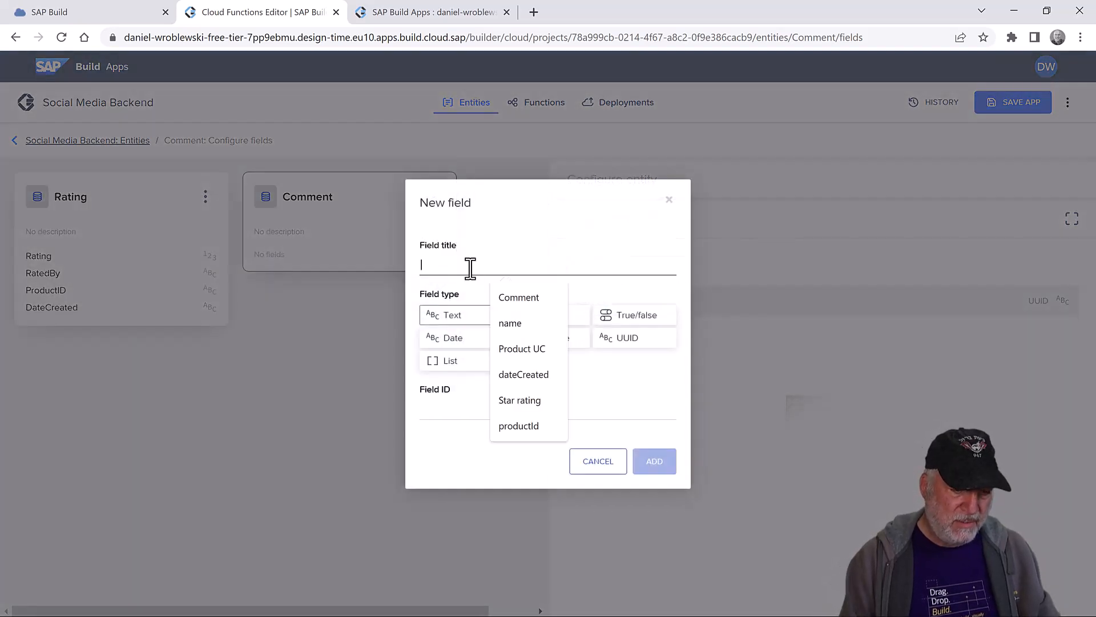
type("Comment")
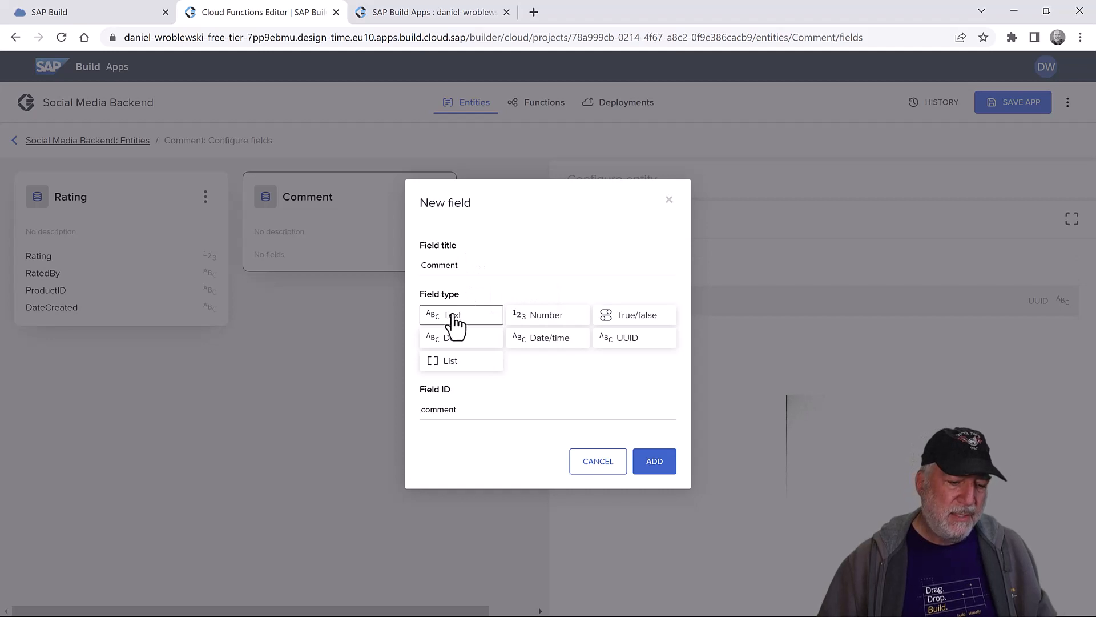
left_click(656, 464)
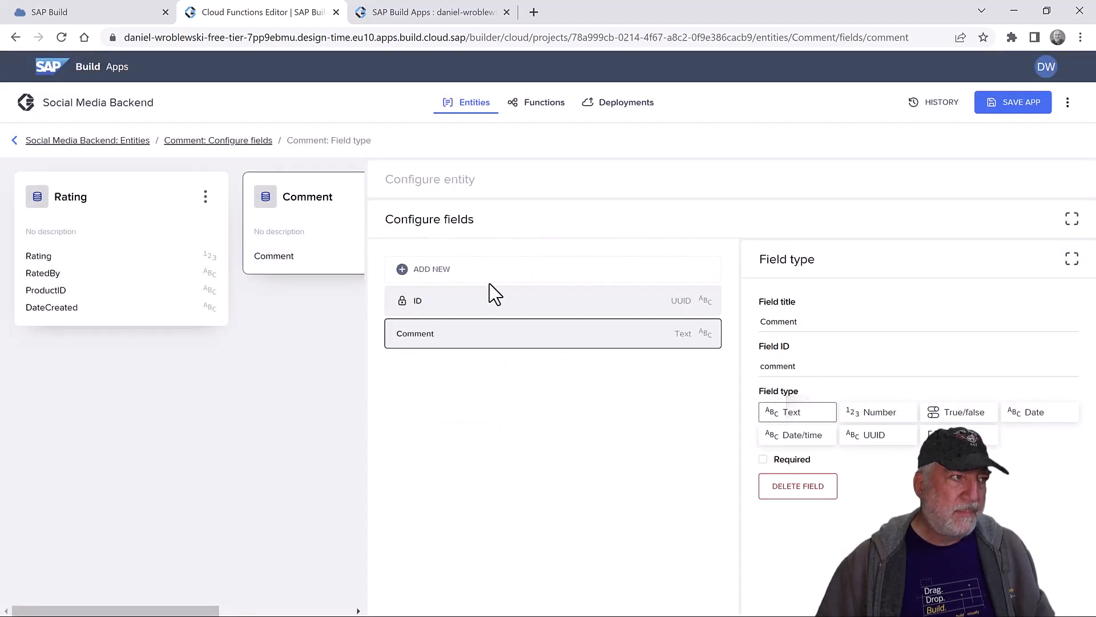
- Add ProductID and CommentedBy text fields to the Comment entity
left_click(455, 274)
left_click(457, 265)
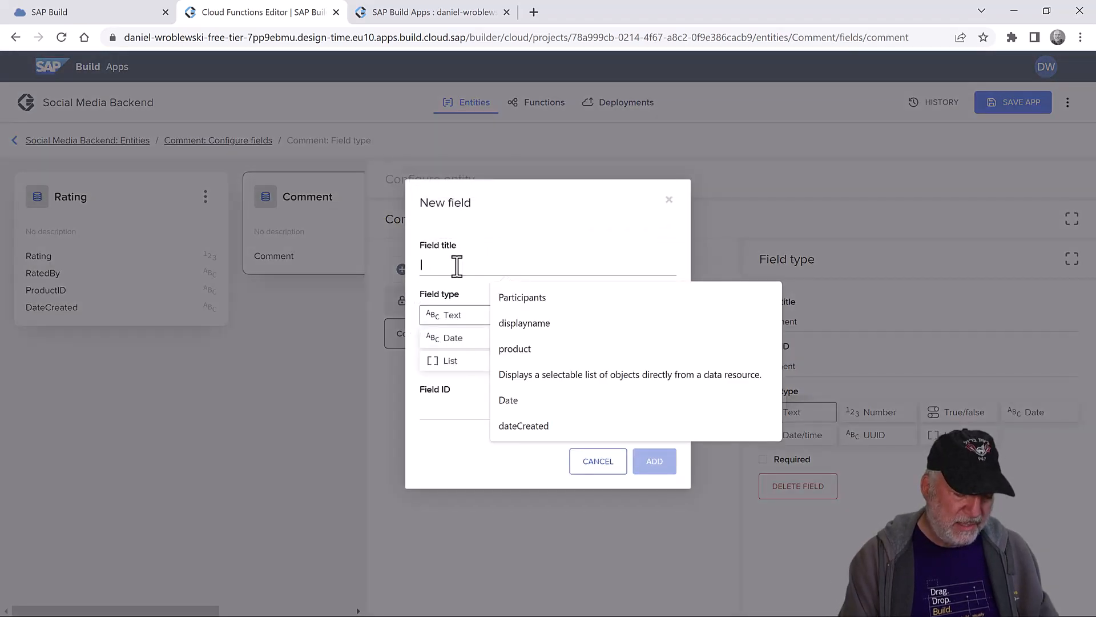
type("ProductID")
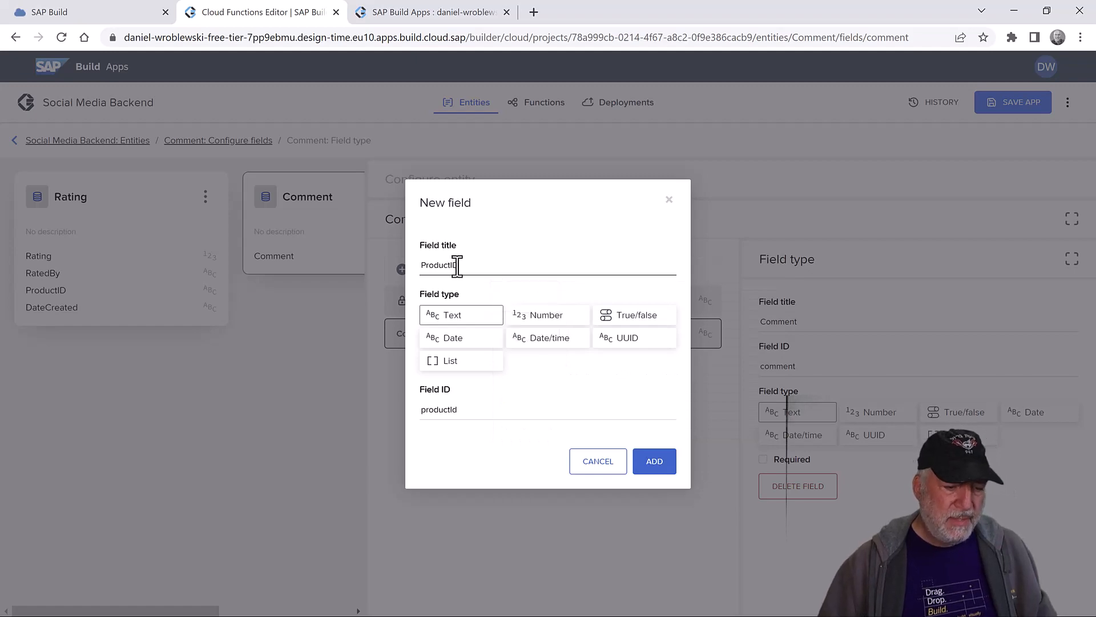
left_click(655, 467)
left_click(482, 279)
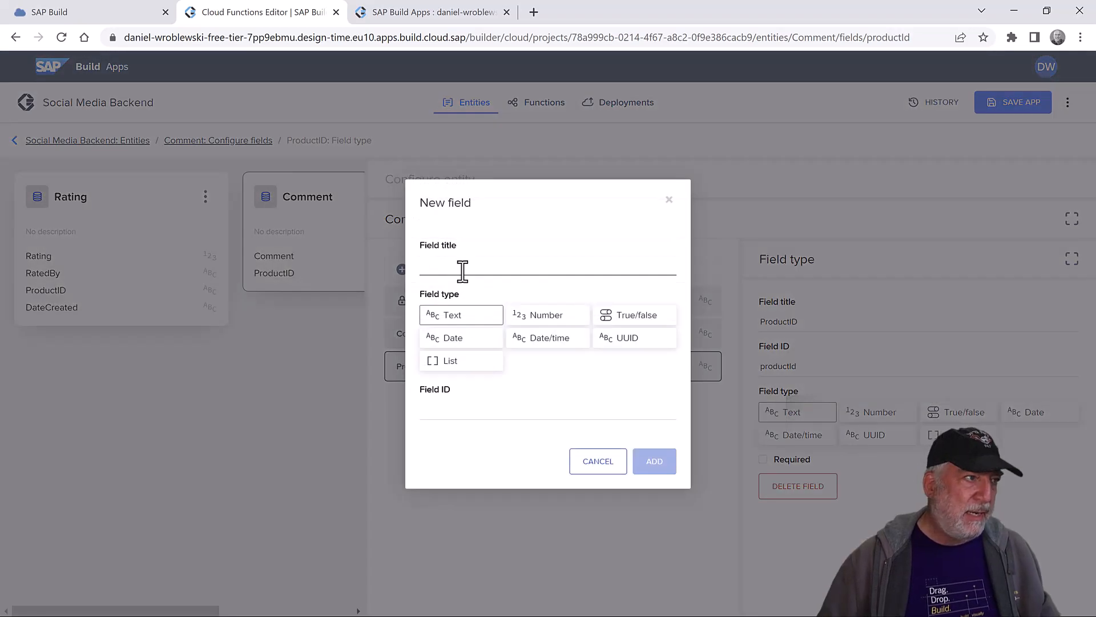
type("CommentedBy")
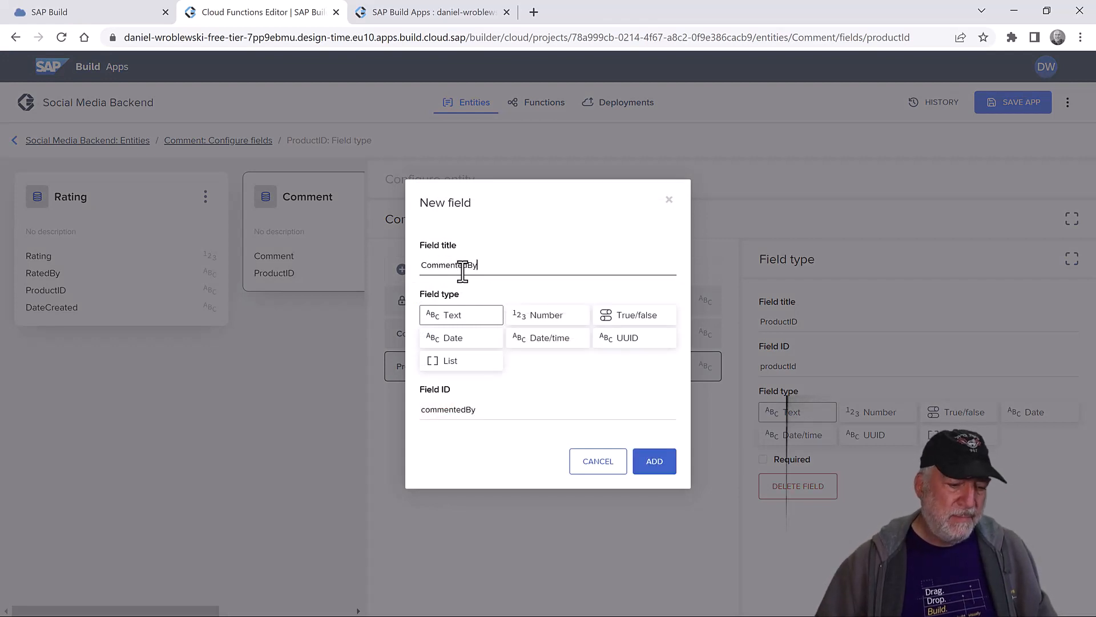
left_click(460, 315)
left_click(651, 463)
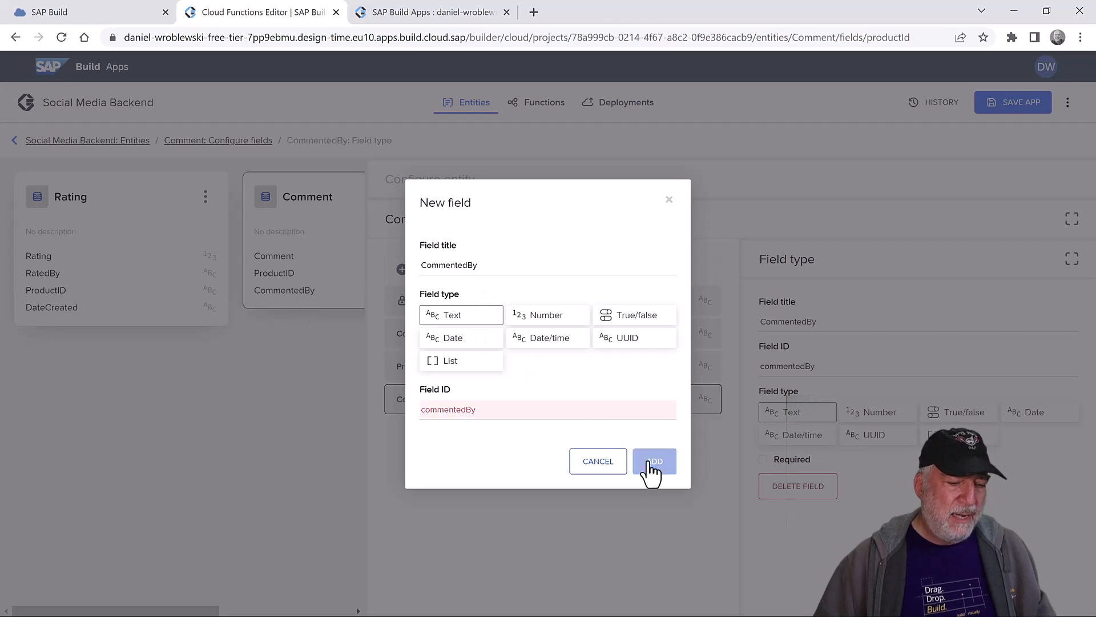
- Add a DateCreated date/time field to Comment and save the backend
left_click(435, 268)
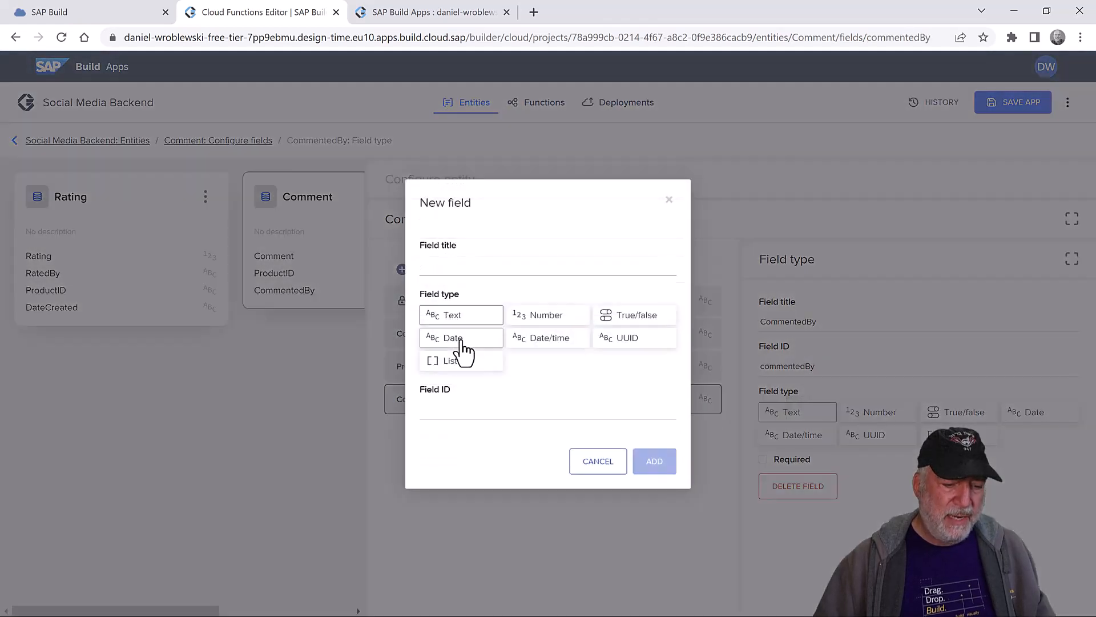
left_click(543, 340)
left_click(438, 264)
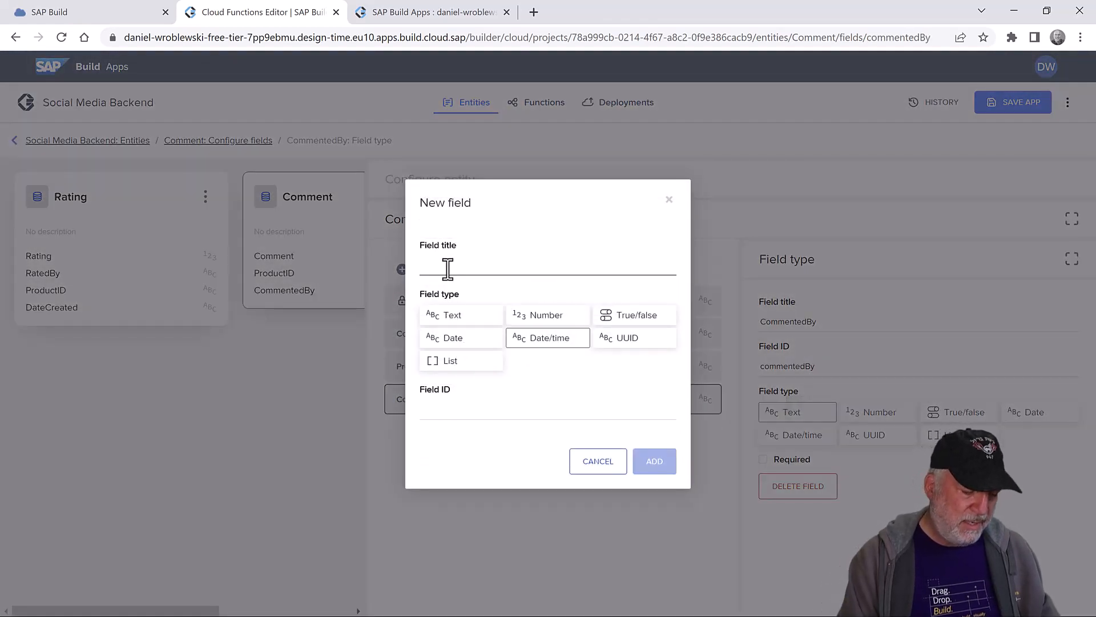
left_click(448, 268)
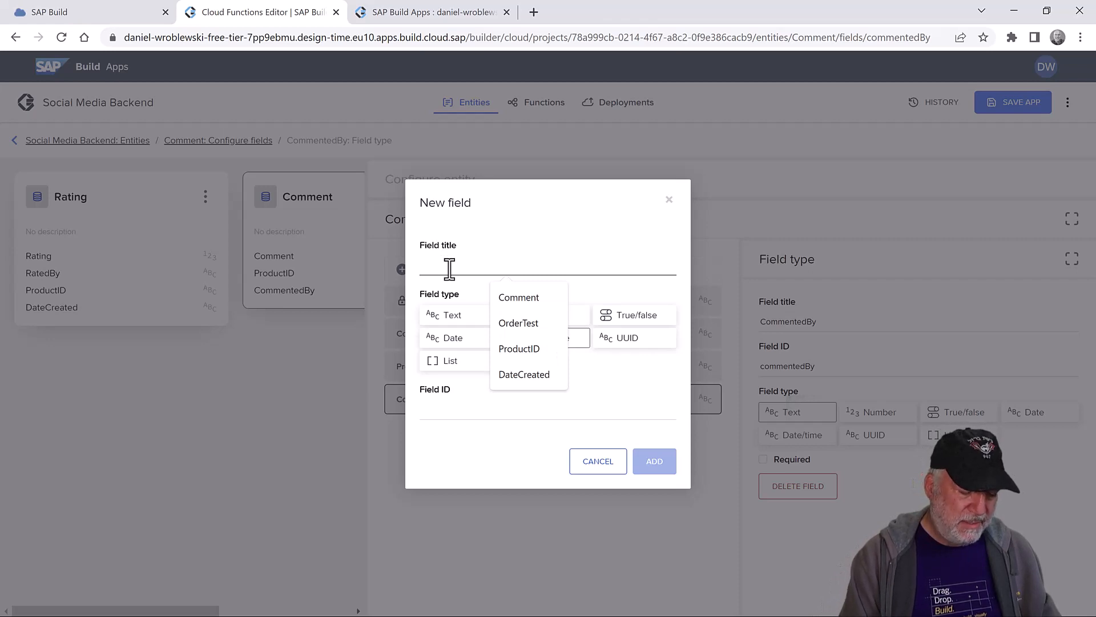
type("DateCreated")
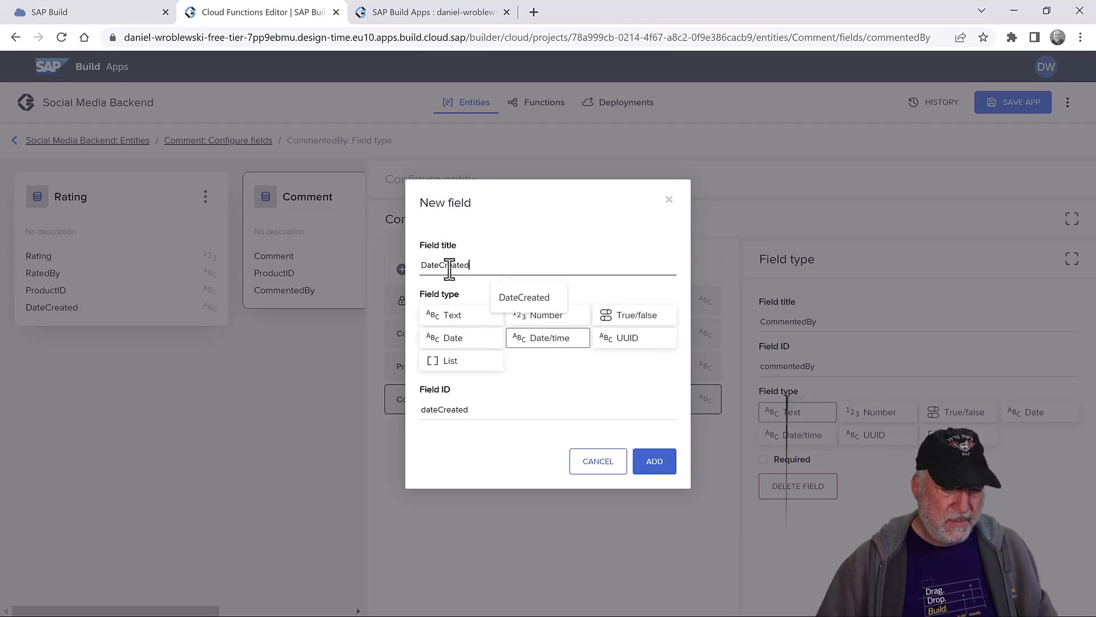
left_click(549, 338)
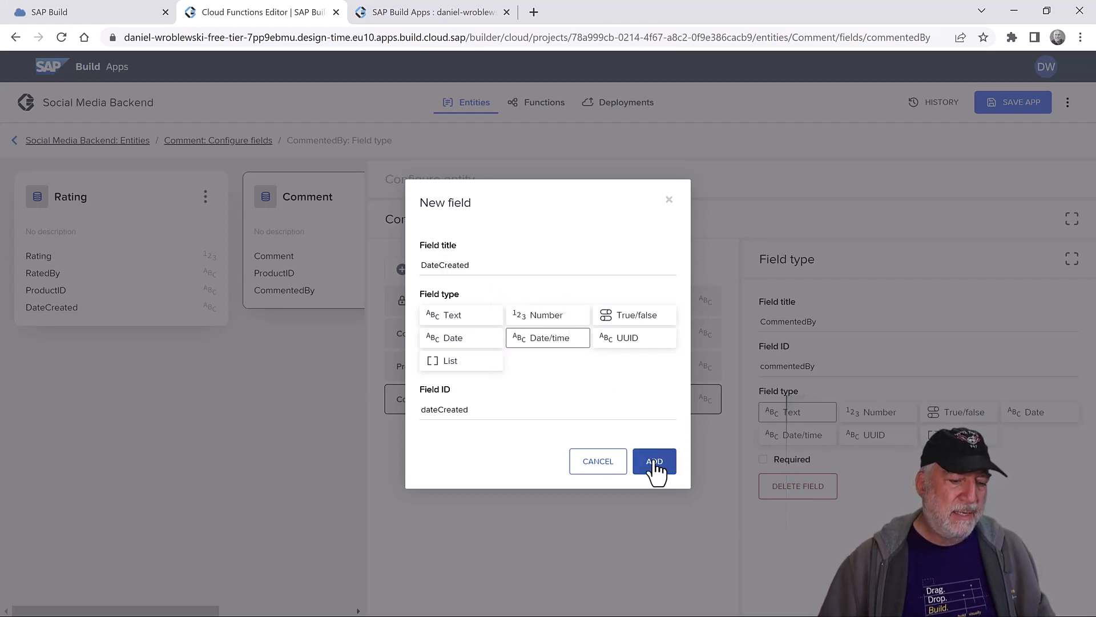
left_click(655, 462)
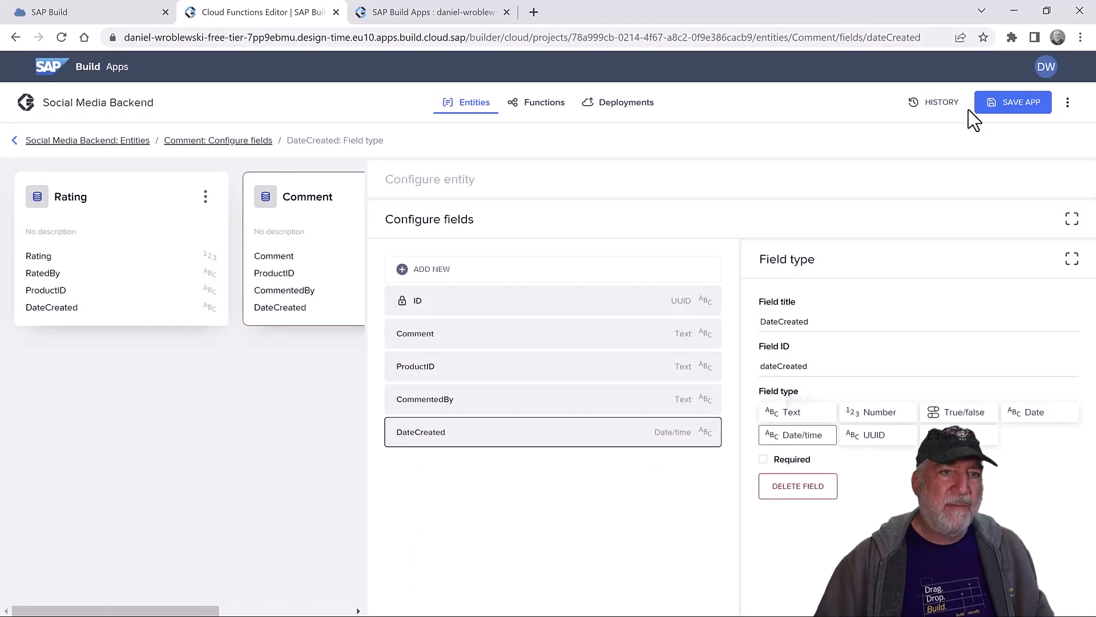
left_click(1005, 103)
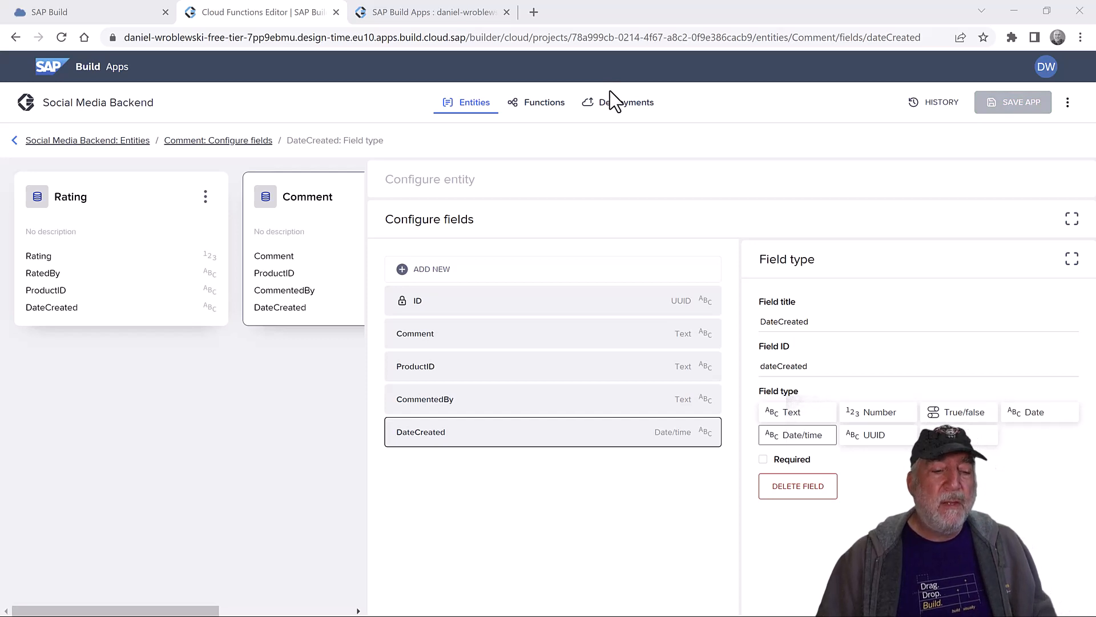
- Create a new cloud function named AverageRating
left_click(550, 110)
left_click(1073, 193)
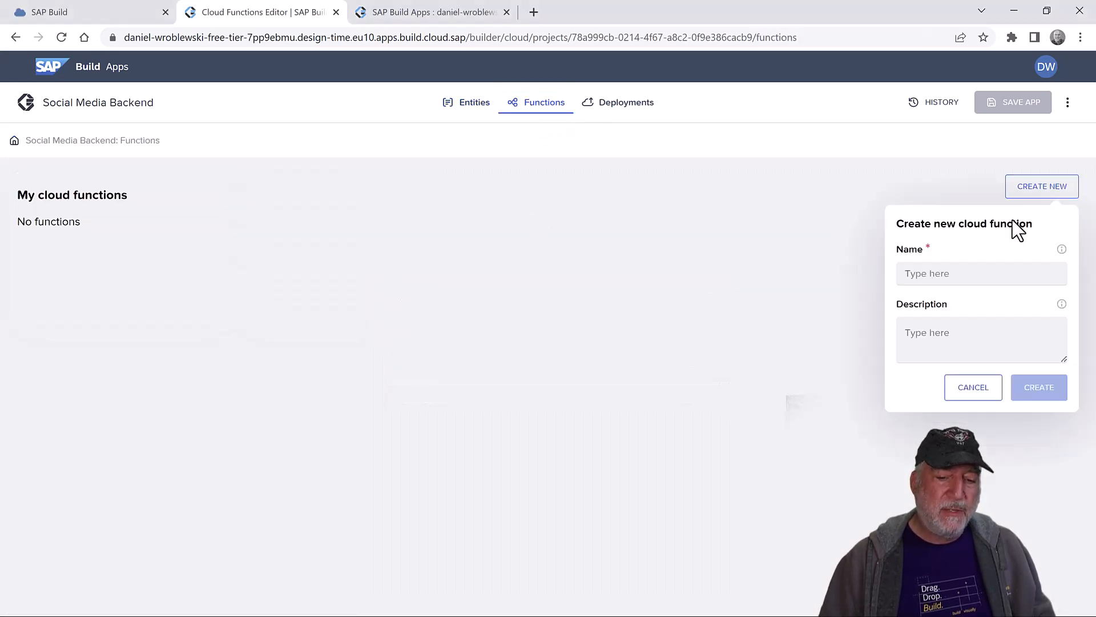
left_click(936, 273)
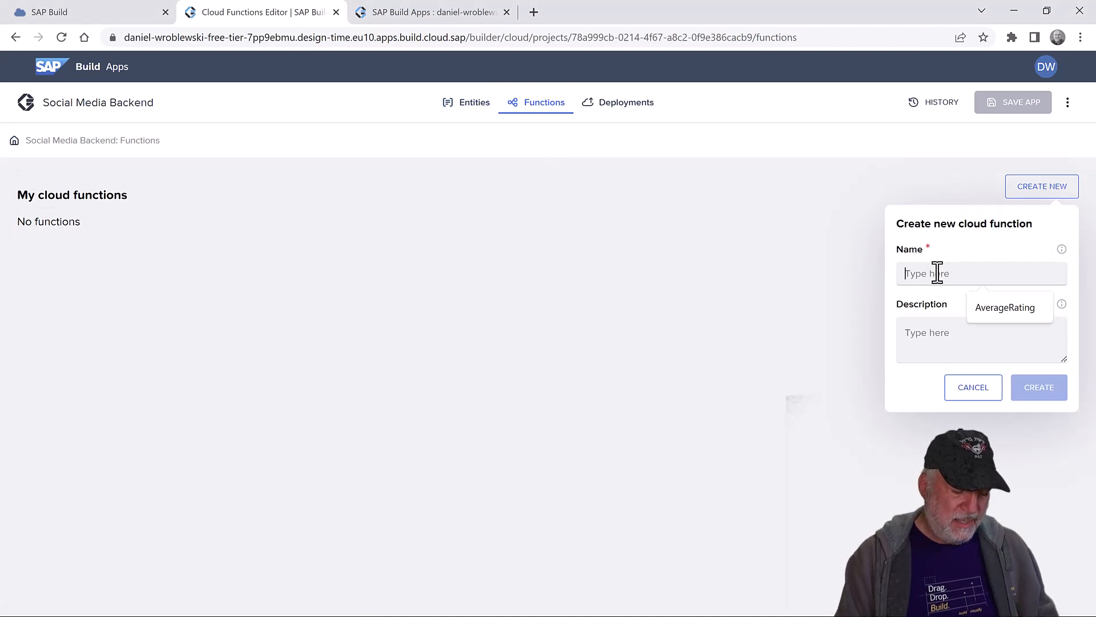
type("AverageRating")
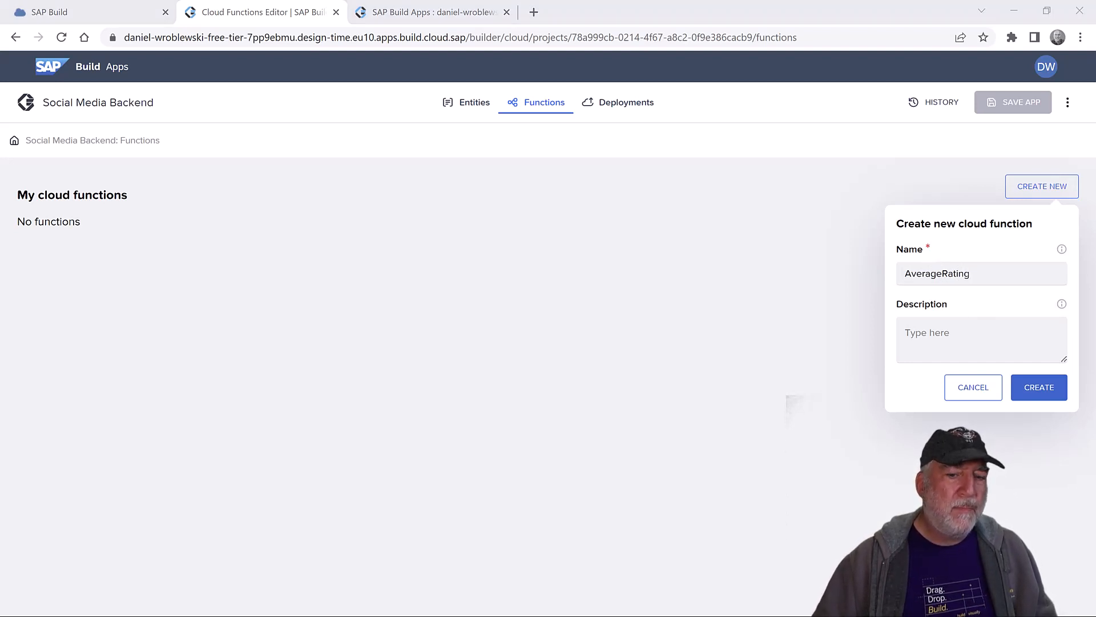
left_click(1039, 388)
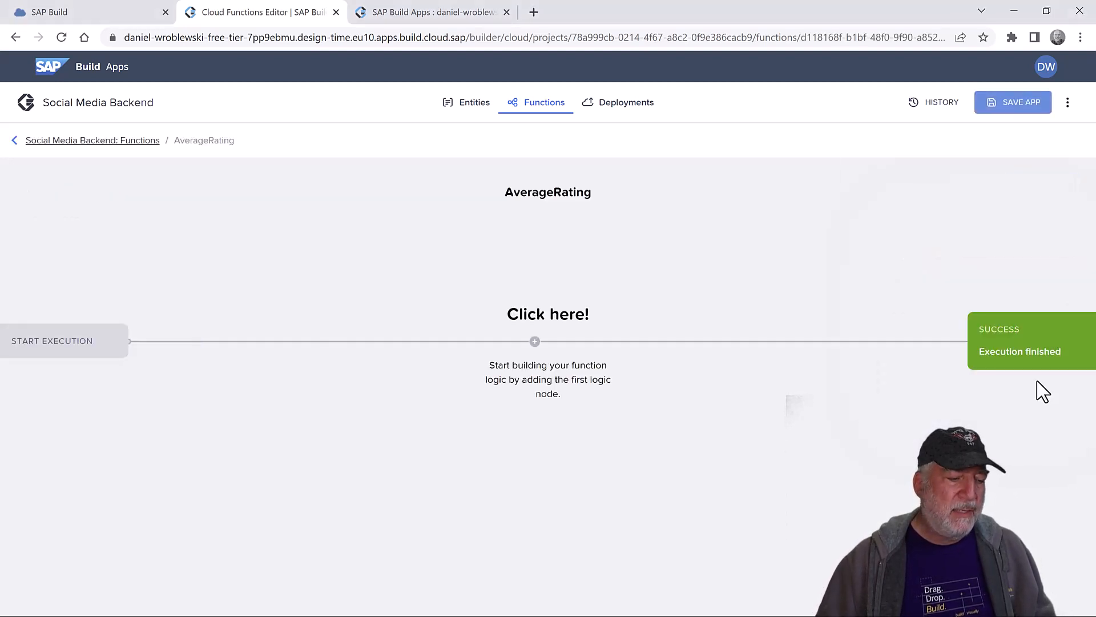
- Add a List records step reading the Rating entity to the function's flow
left_click(54, 345)
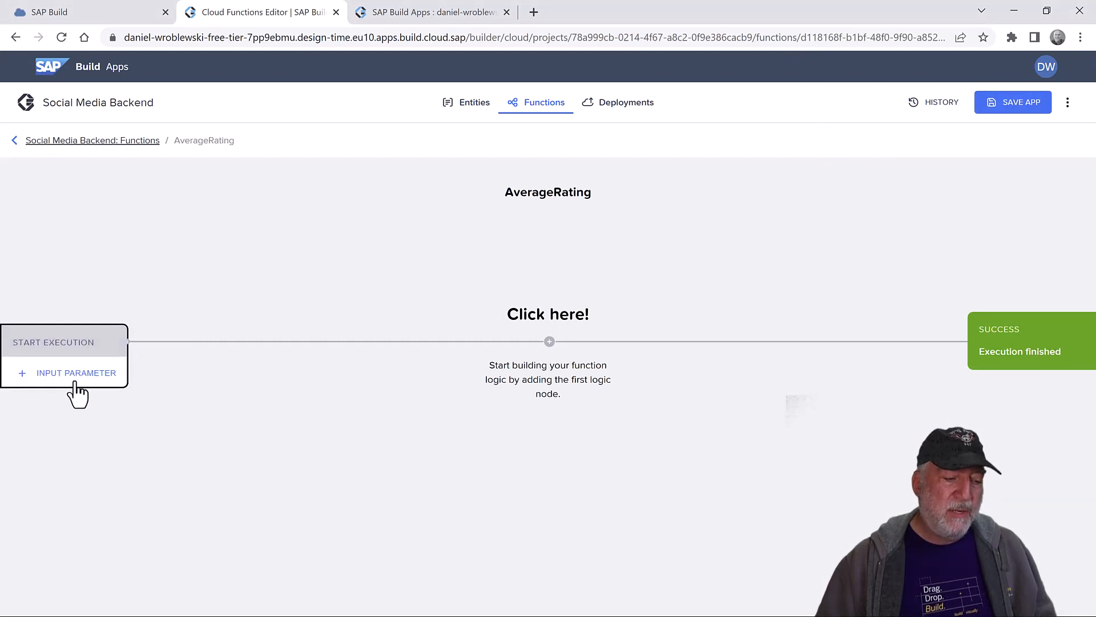
left_click(549, 342)
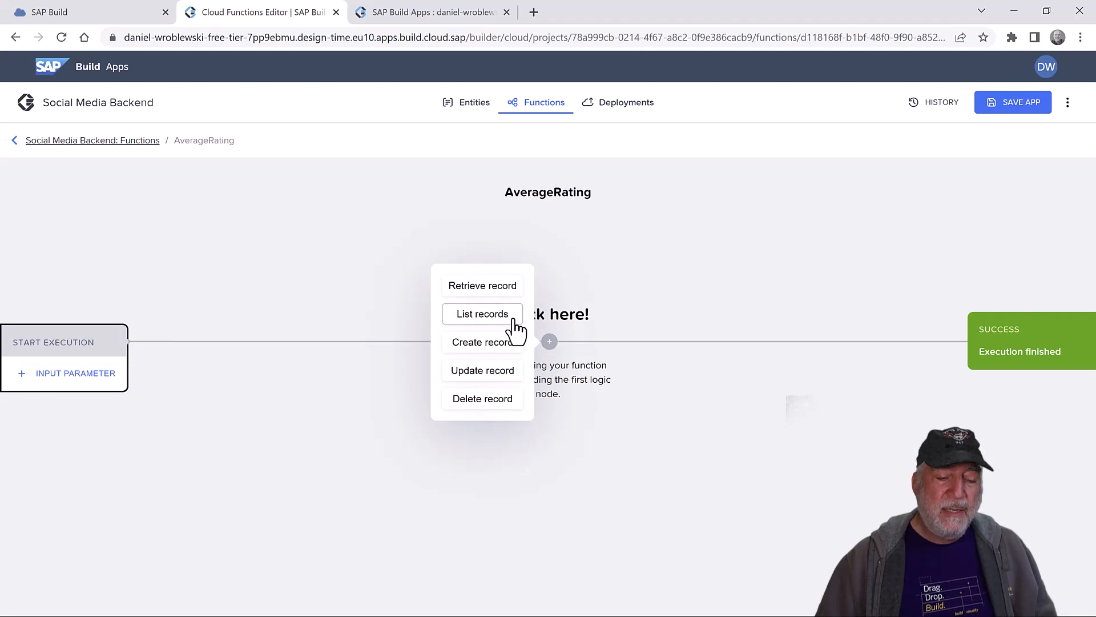
left_click(480, 317)
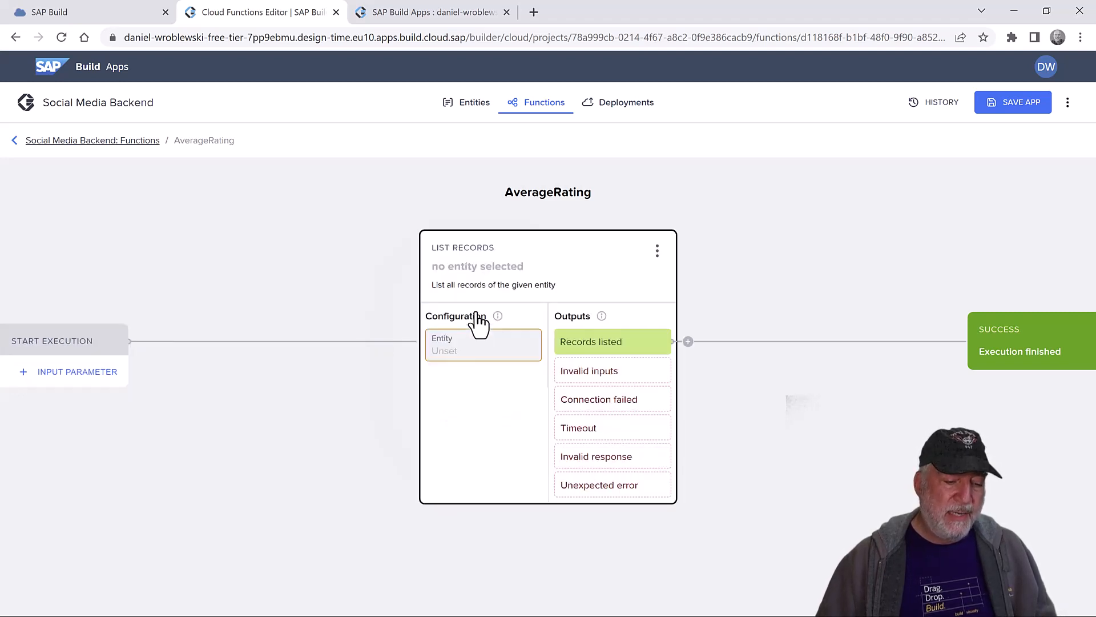
left_click(462, 351)
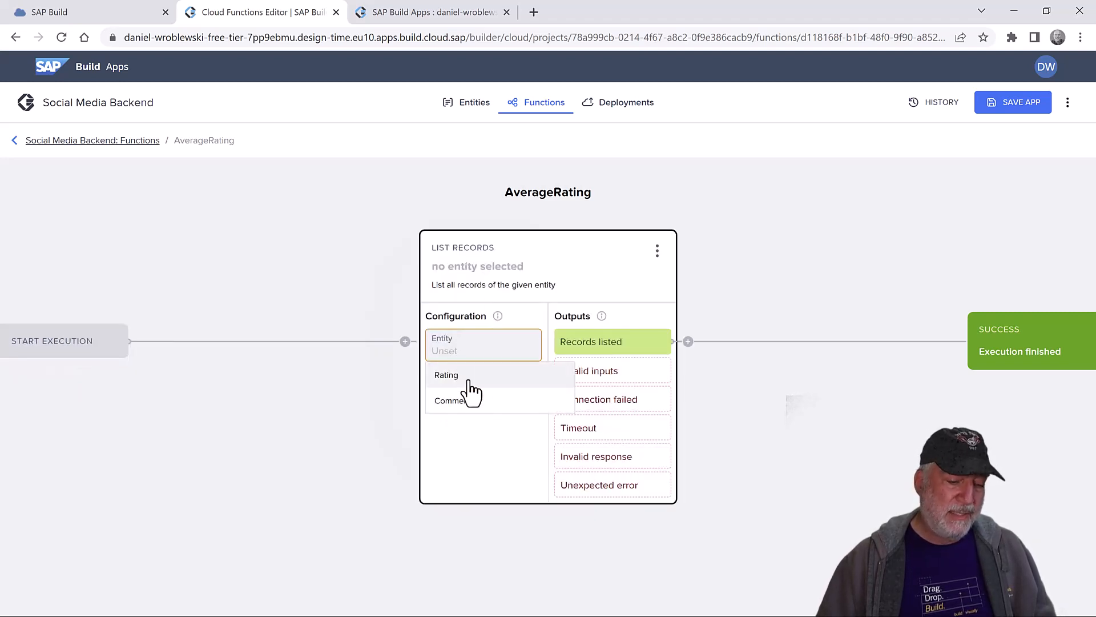
left_click(467, 376)
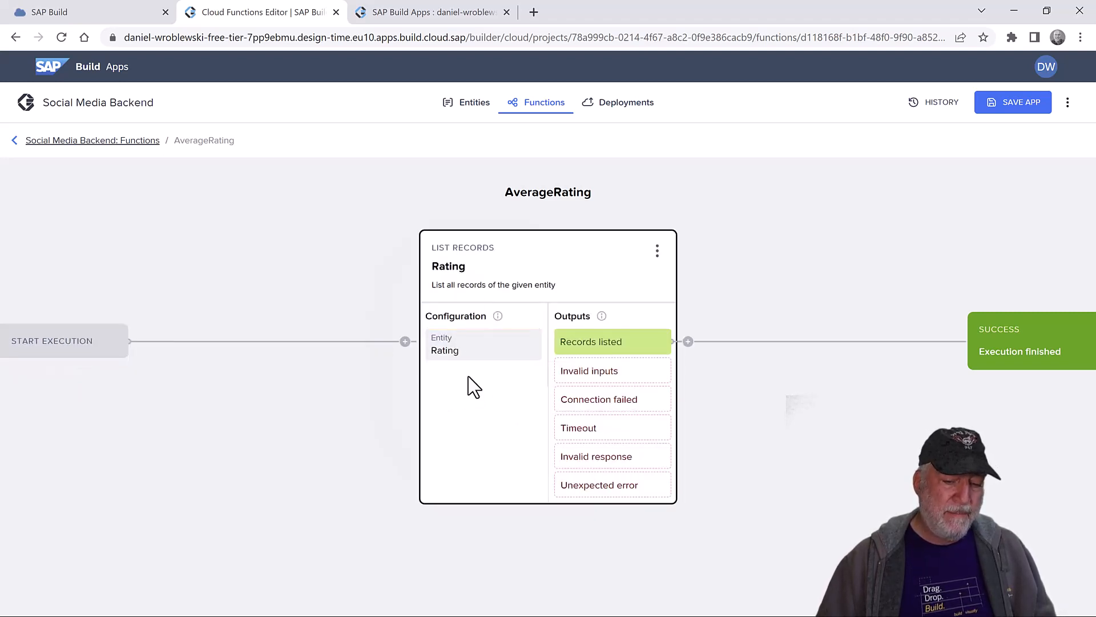
left_click(853, 386)
left_click(1022, 366)
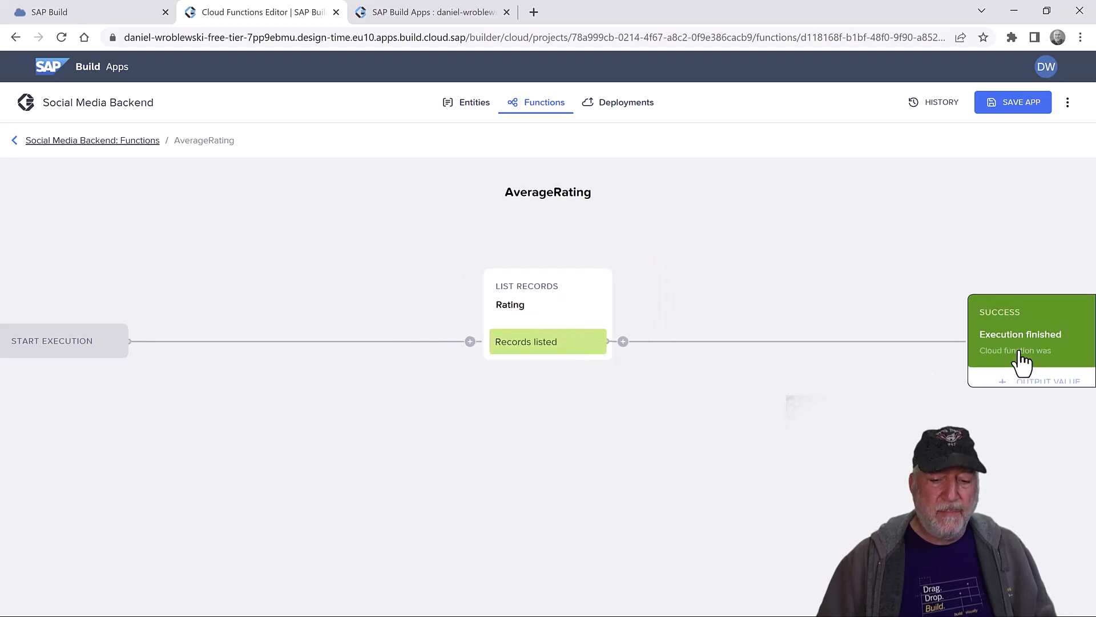
- Add a Ratings output whose GROUP formula averages and counts ratings per productId
left_click(1031, 384)
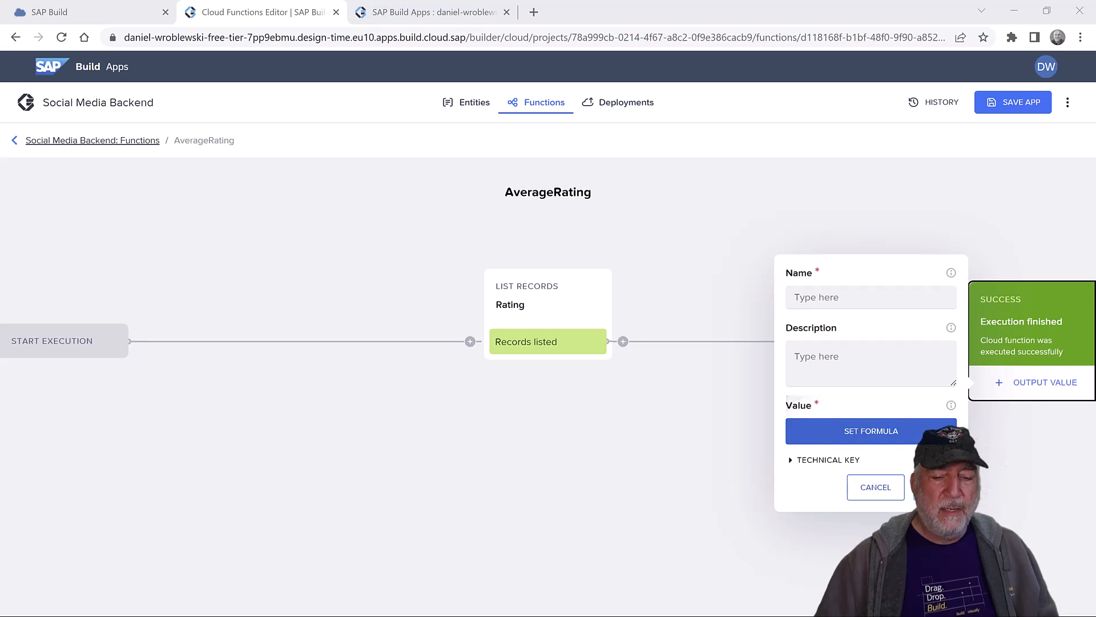
left_click(825, 293)
type("Ratings")
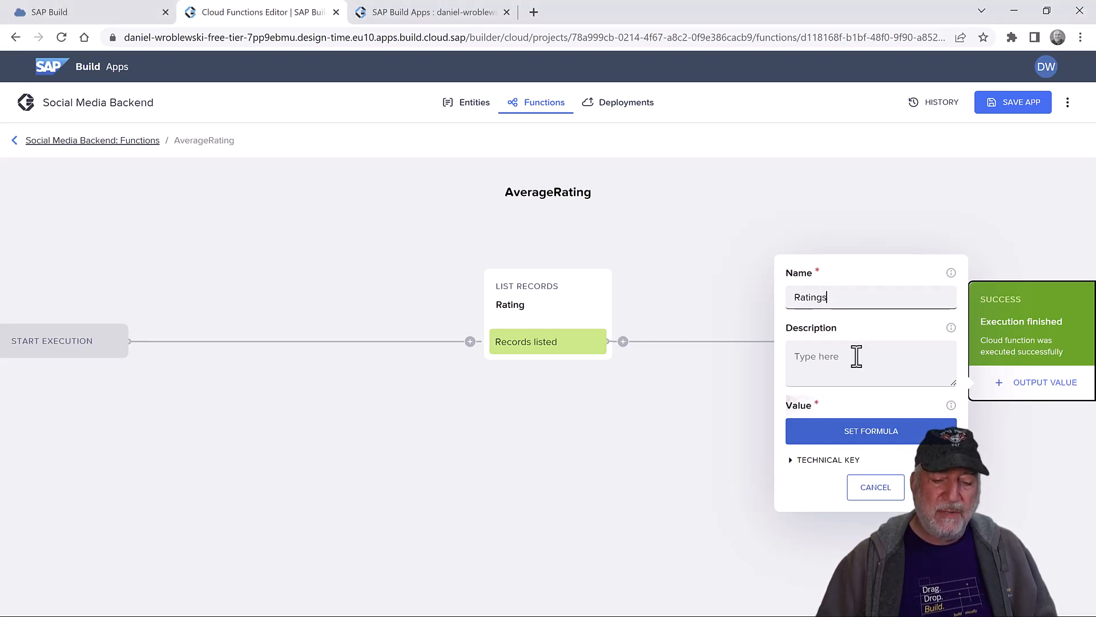
left_click(884, 435)
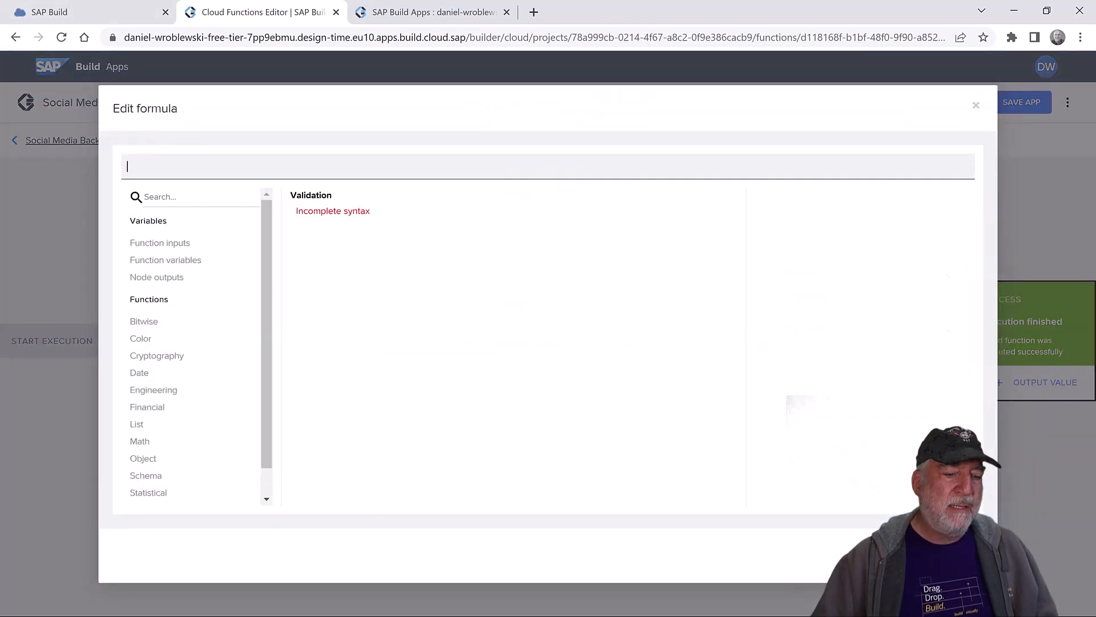
left_click(547, 165)
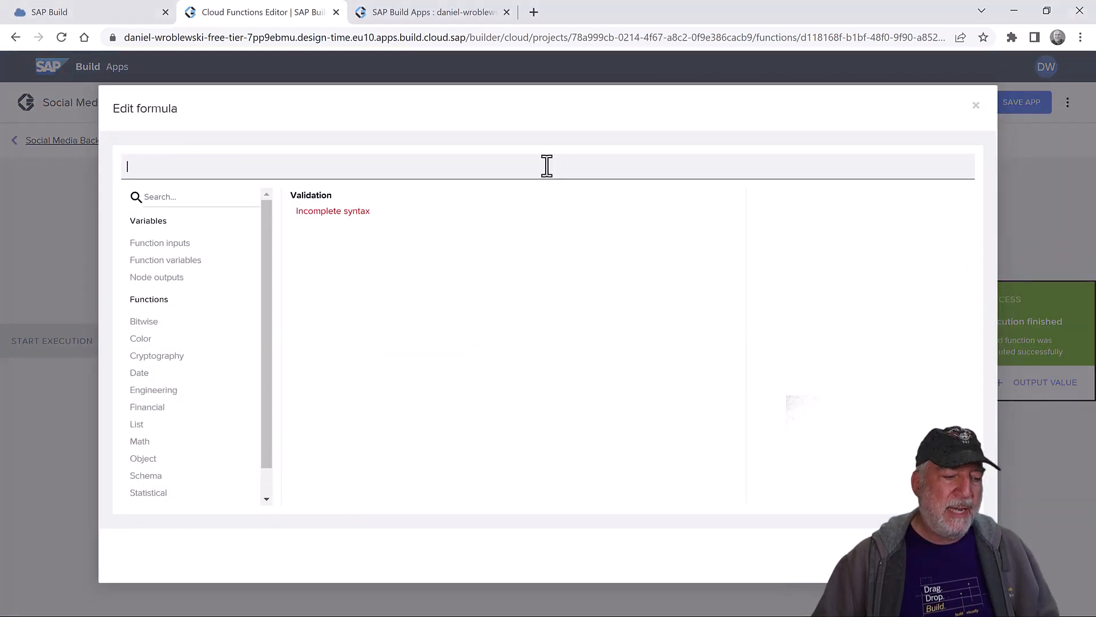
type("GROUP(outputs[\"Rating / Records listed\"].records, item.productId, {productID: key, avg: AVERAGE(PLUCK(items,\"rating\")), count: COUNT(items) } )")
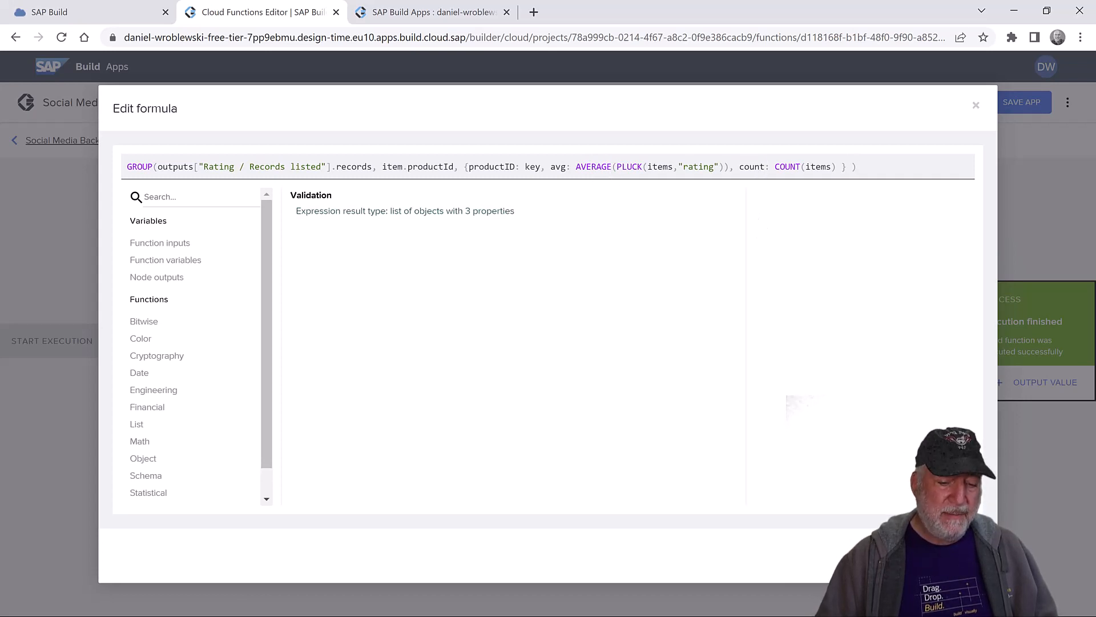
left_click(955, 555)
left_click(931, 487)
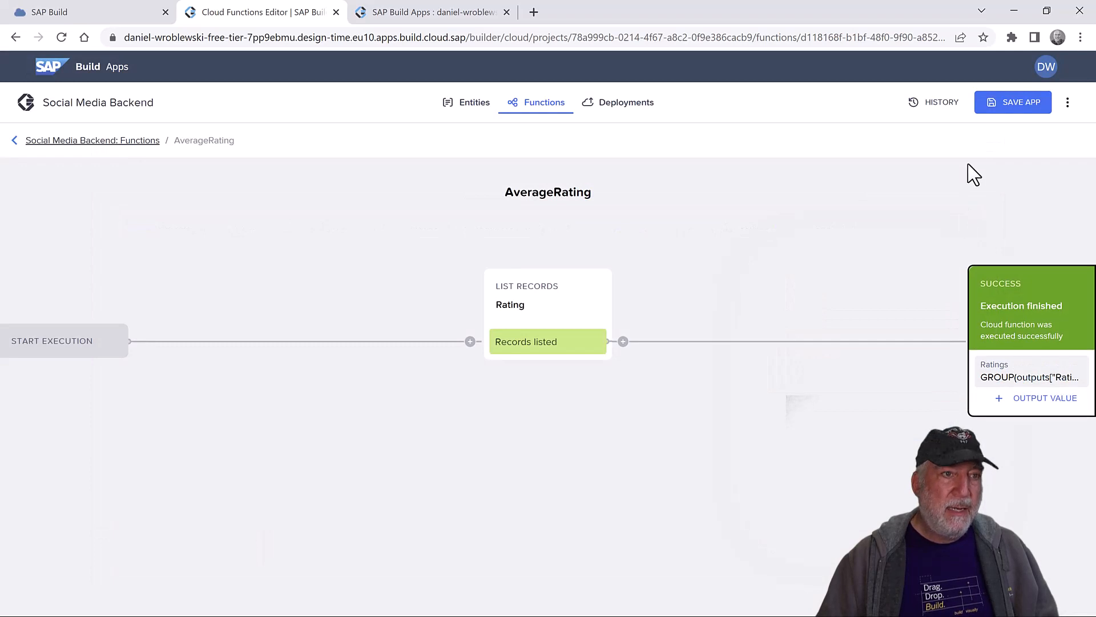
- Save the Social Media Backend and deploy it to Development, then return to the app editor
left_click(1006, 108)
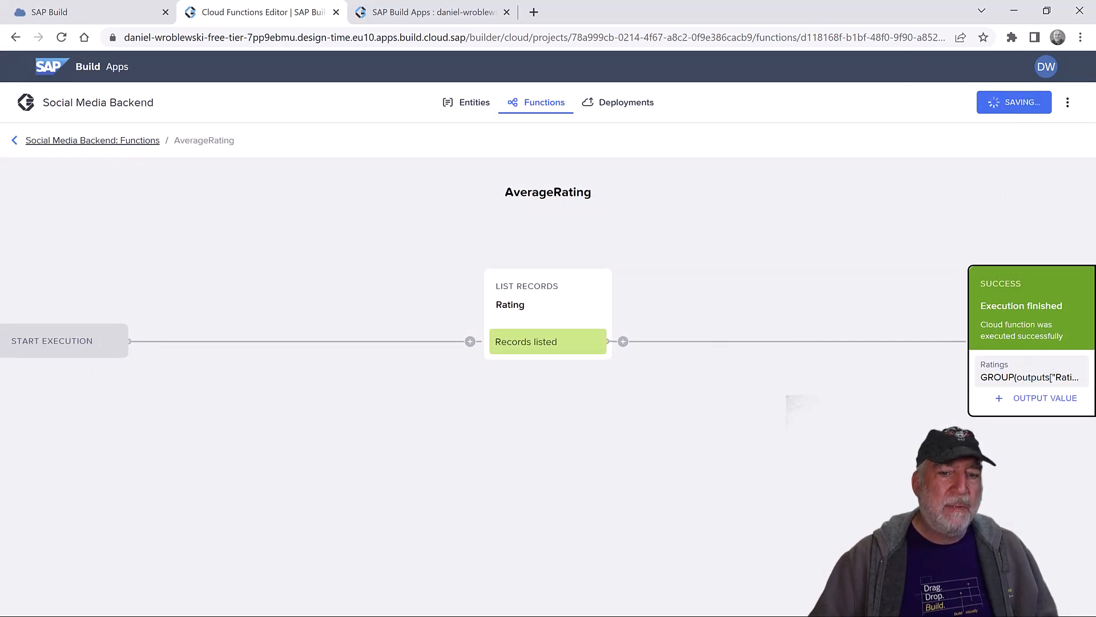
left_click(626, 106)
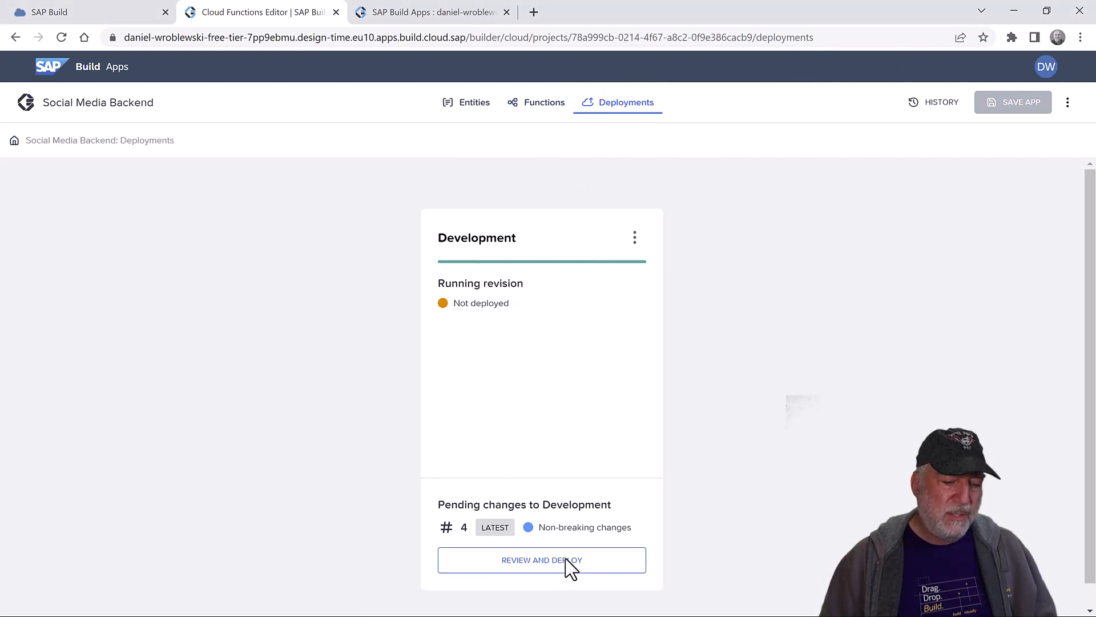
left_click(569, 561)
left_click(615, 439)
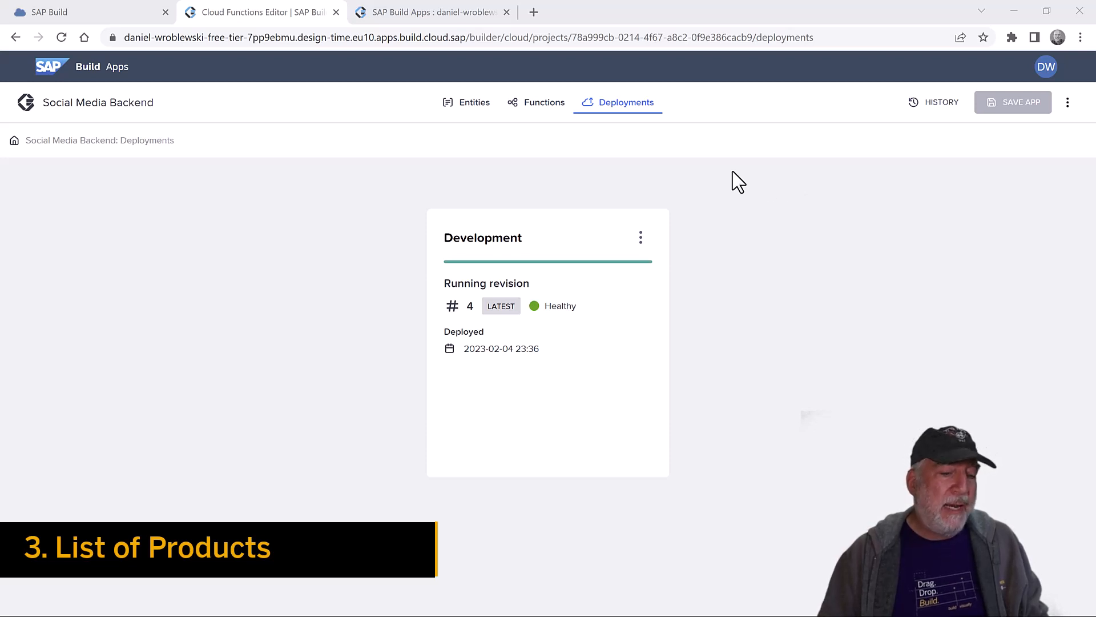
left_click(419, 17)
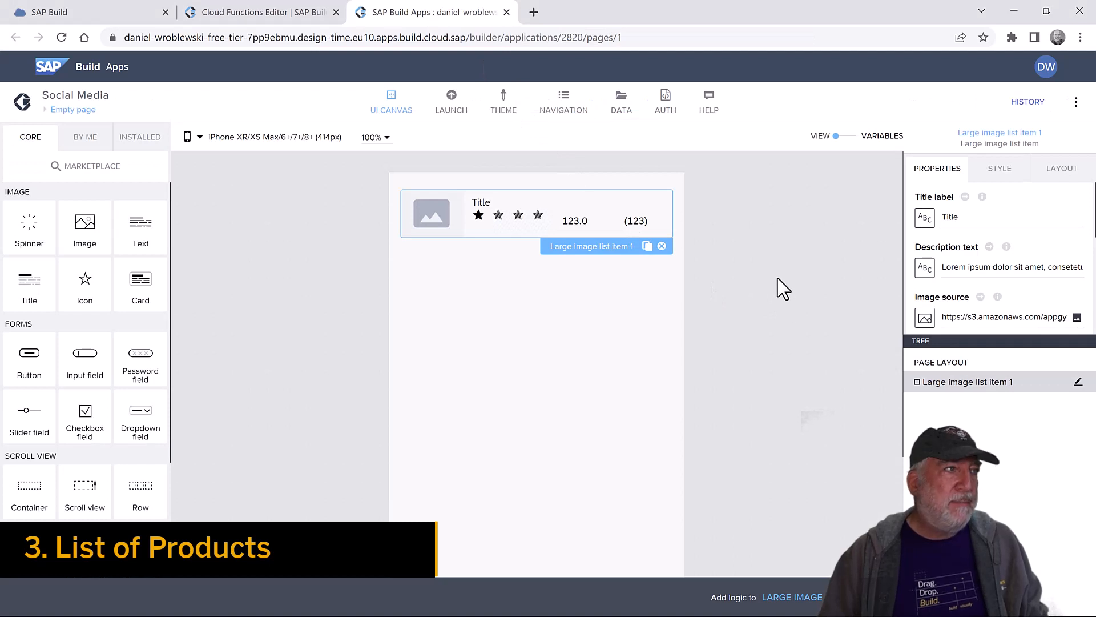
- Rename the Empty page navigation tab to 'List of Products' and save
left_click(564, 105)
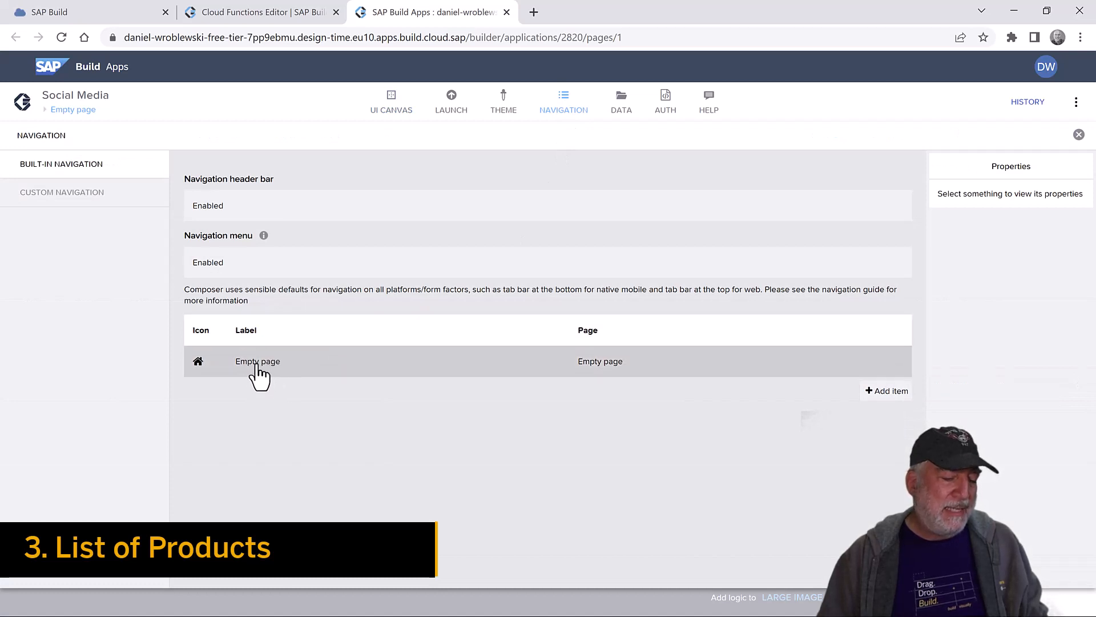
left_click(472, 364)
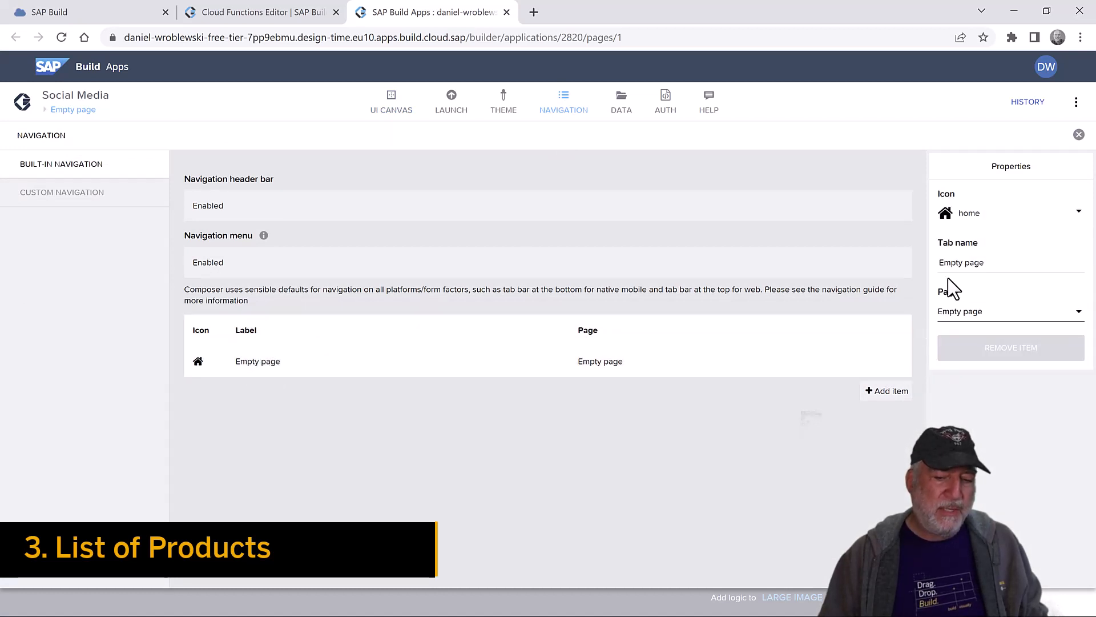
double_click(953, 263)
triple_click(953, 262)
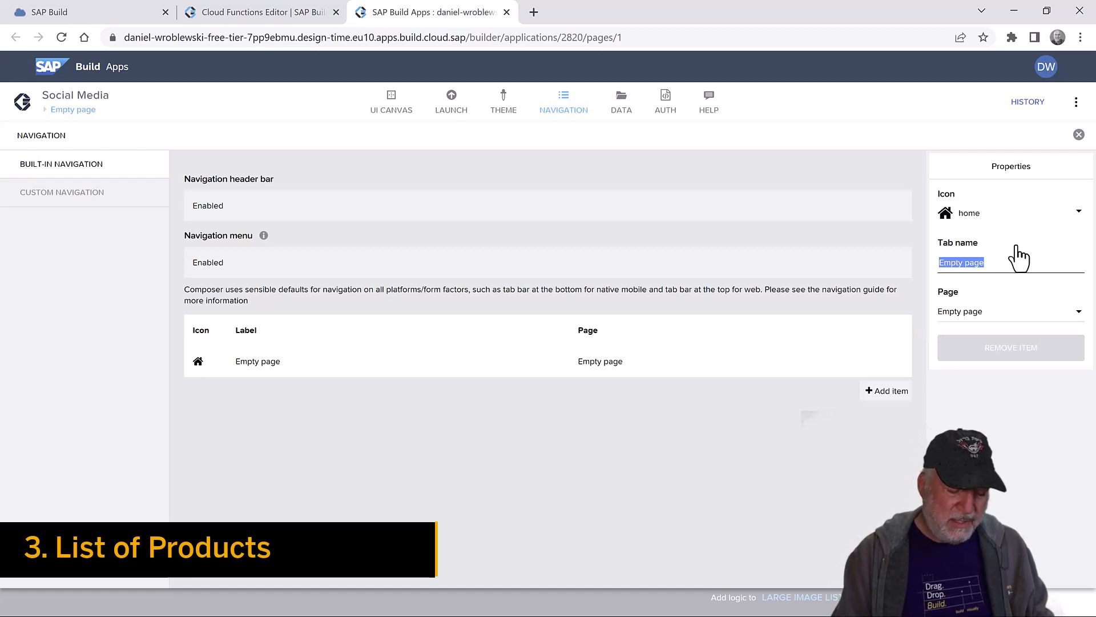
type("List of")
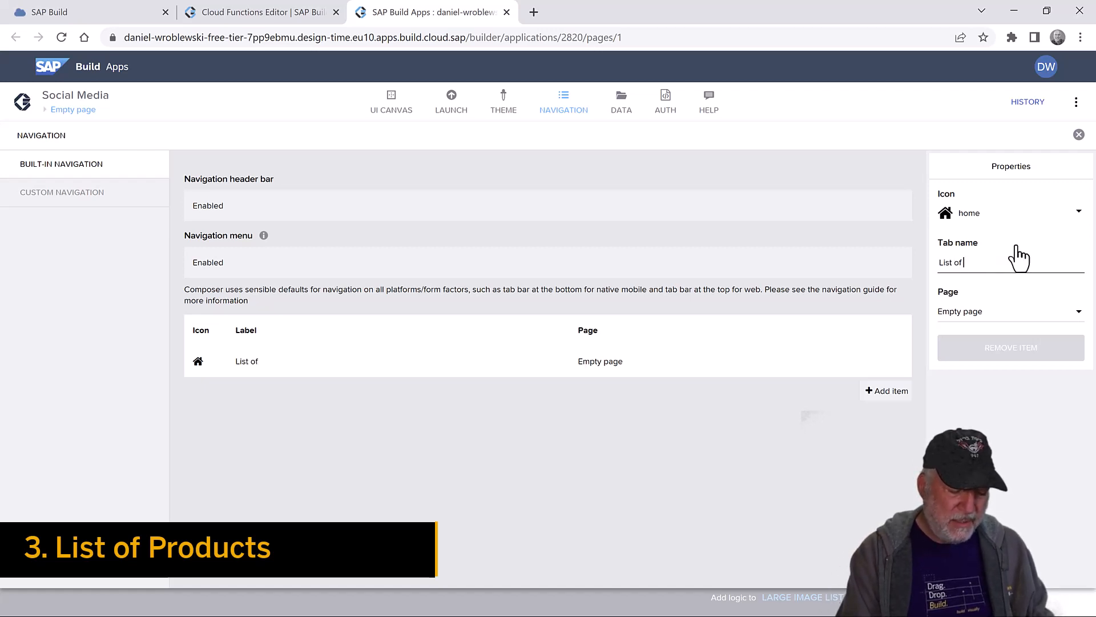
type(" Products")
left_click(1040, 314)
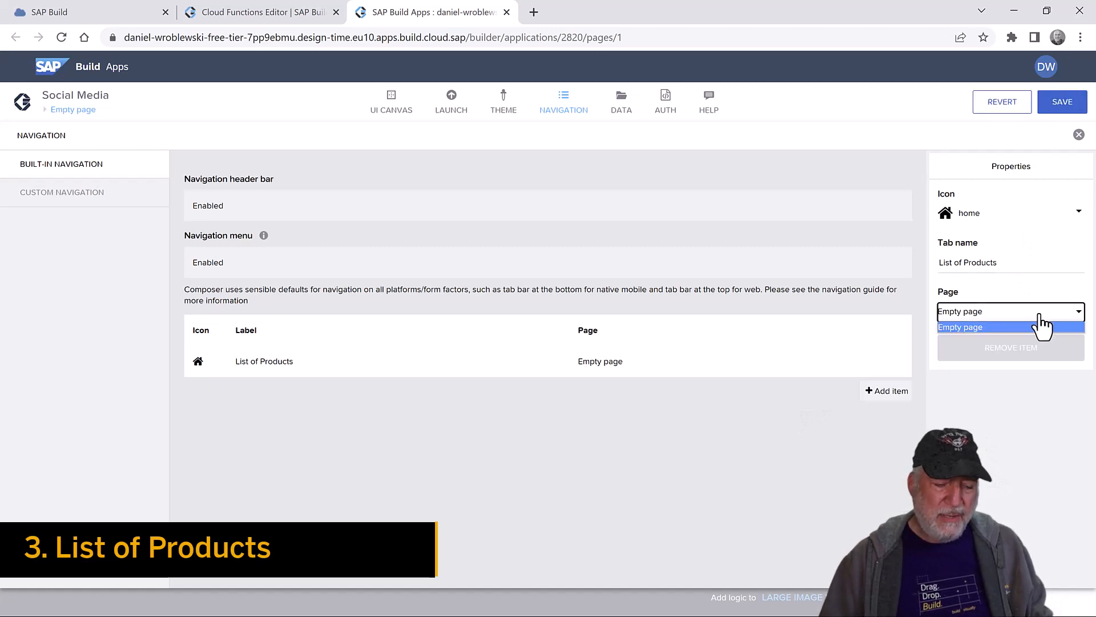
left_click(1065, 105)
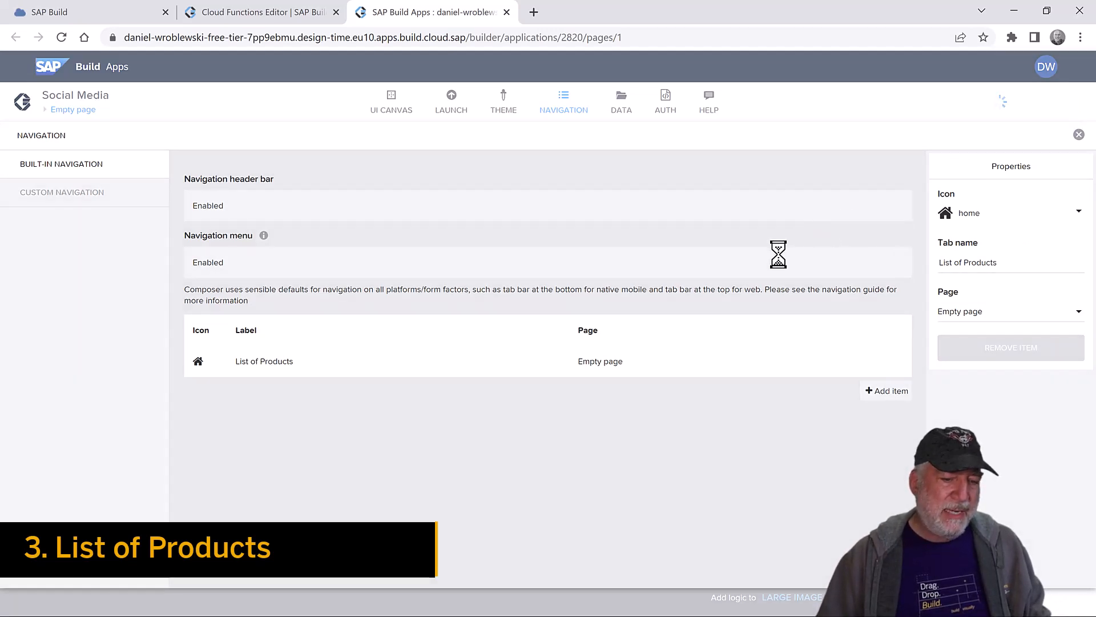
- Rename the page itself to 'List of Products', save, and check the tab's target page
left_click(1079, 135)
left_click(825, 222)
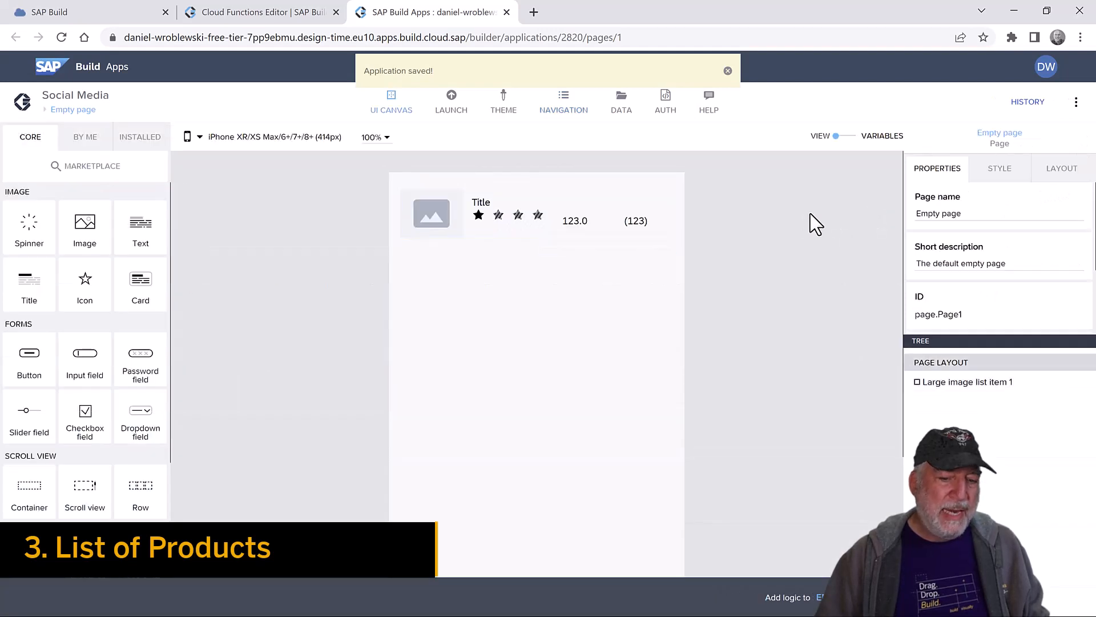
triple_click(930, 215)
type("L")
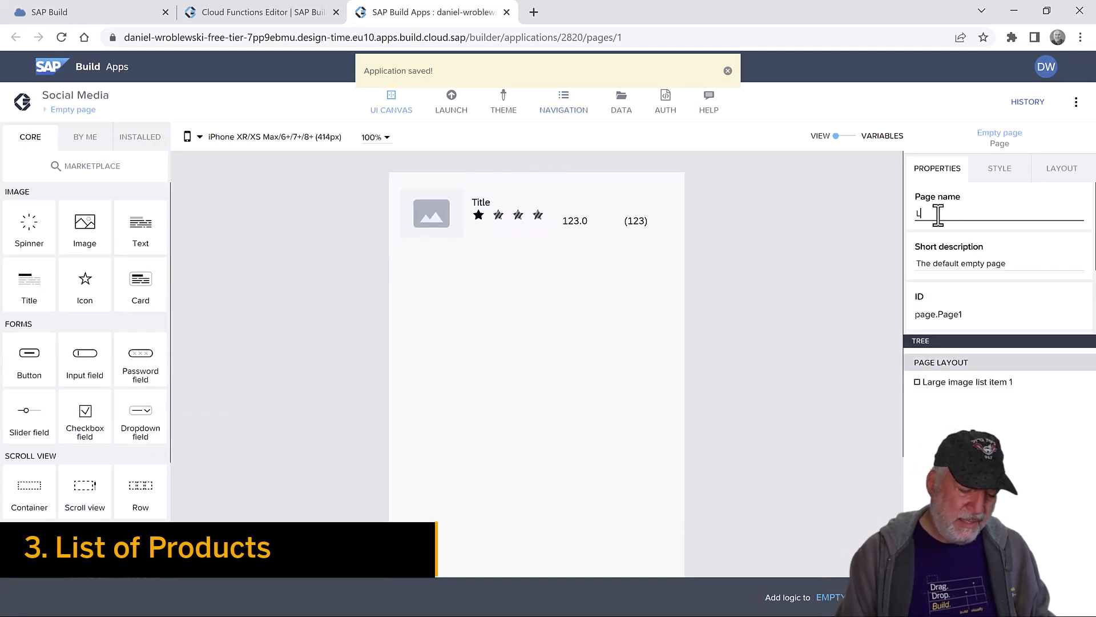
type("ist of Products")
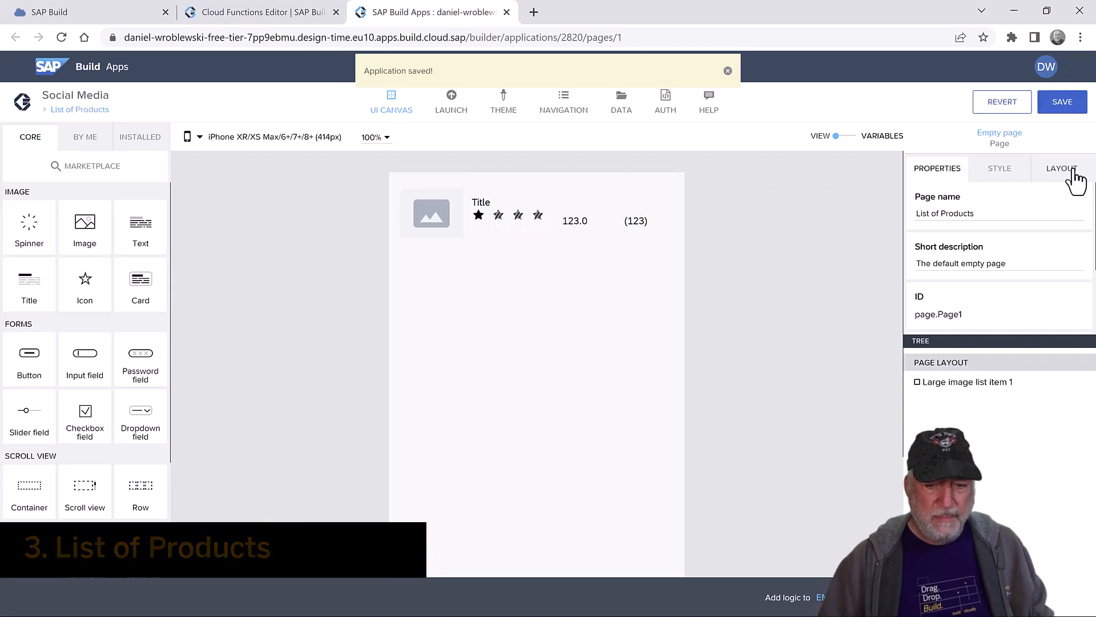
left_click(1059, 101)
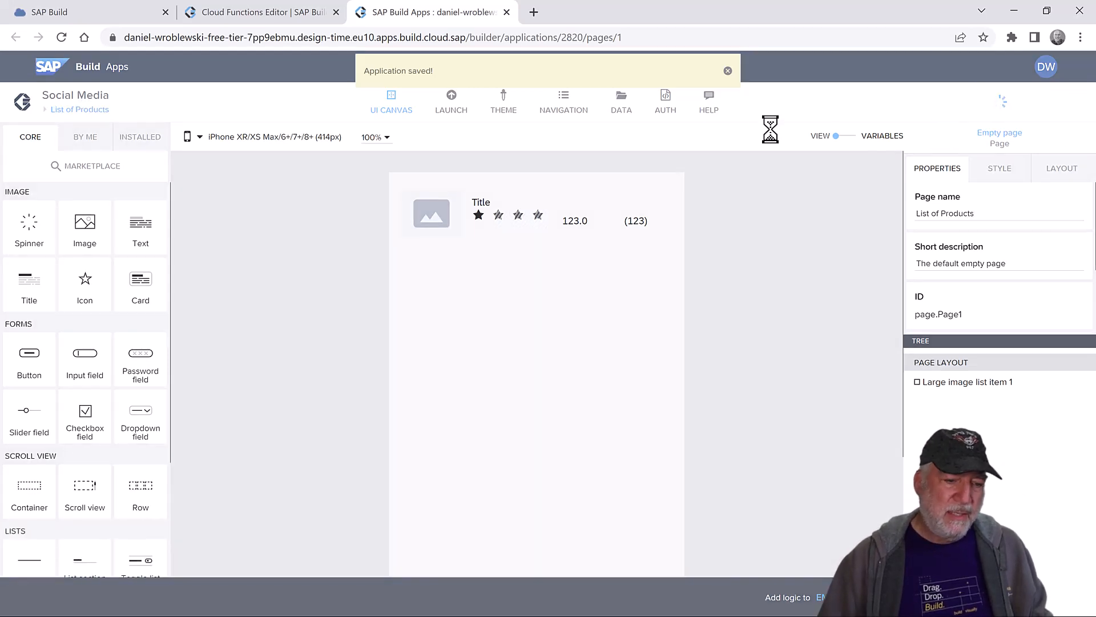
left_click(567, 109)
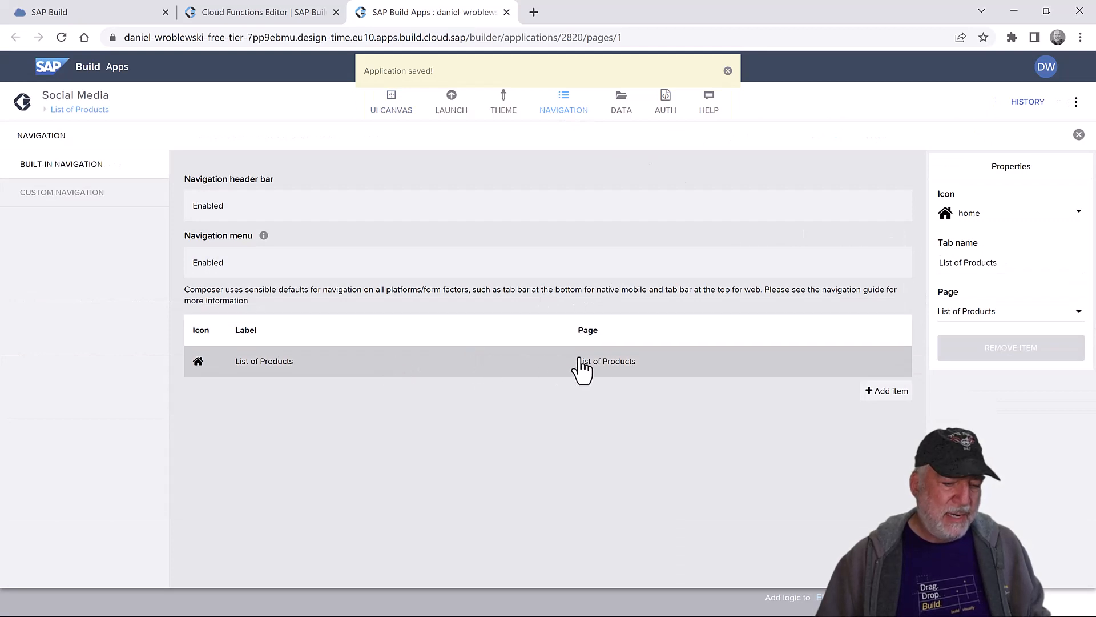
left_click(1081, 136)
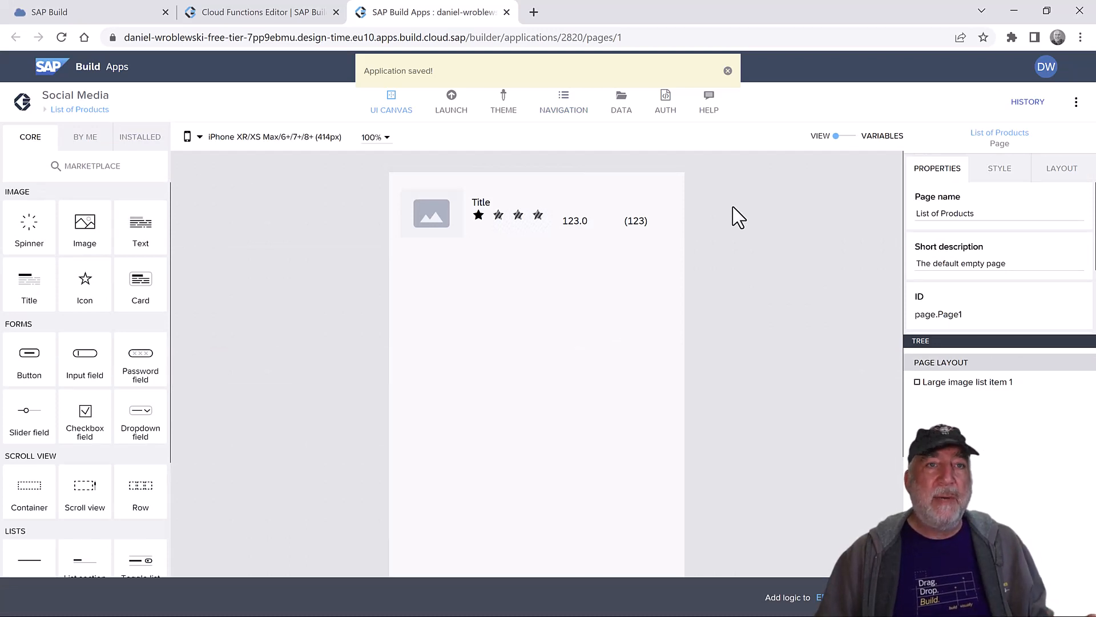
- Enable SAP BTP authentication for the Social Media app, making SAP BTP Authentication the initial view
left_click(623, 106)
left_click(665, 102)
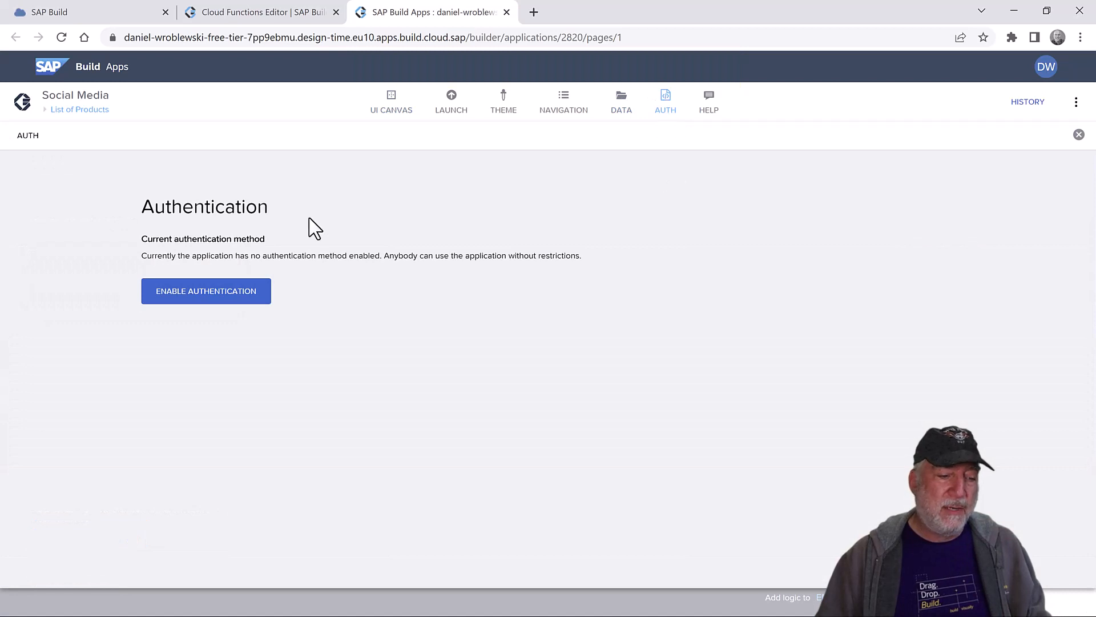
left_click(197, 292)
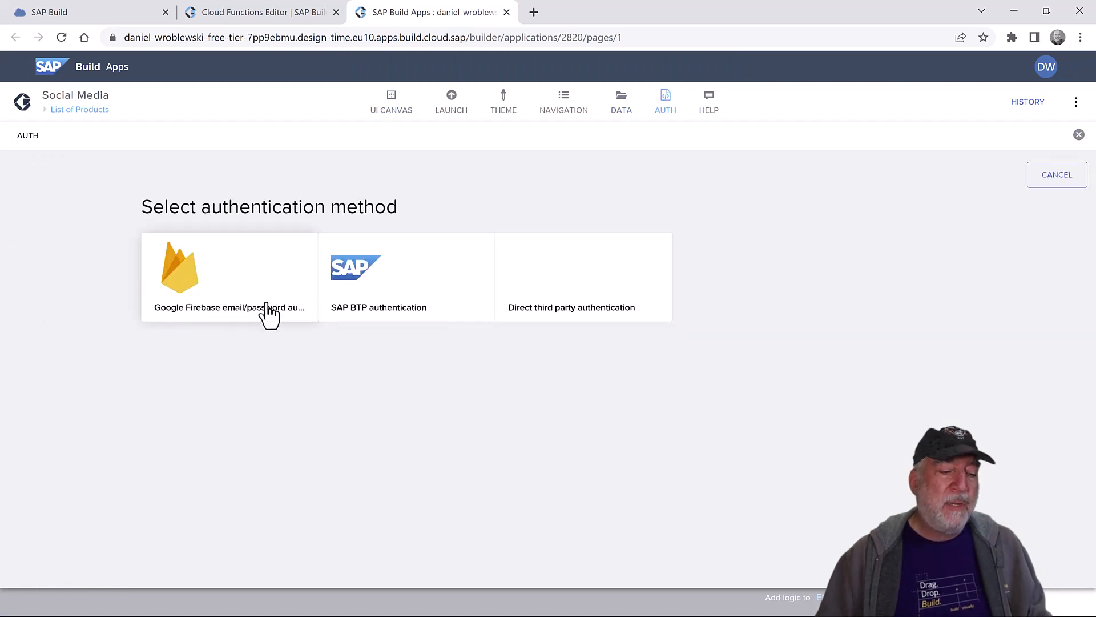
left_click(387, 275)
left_click(648, 256)
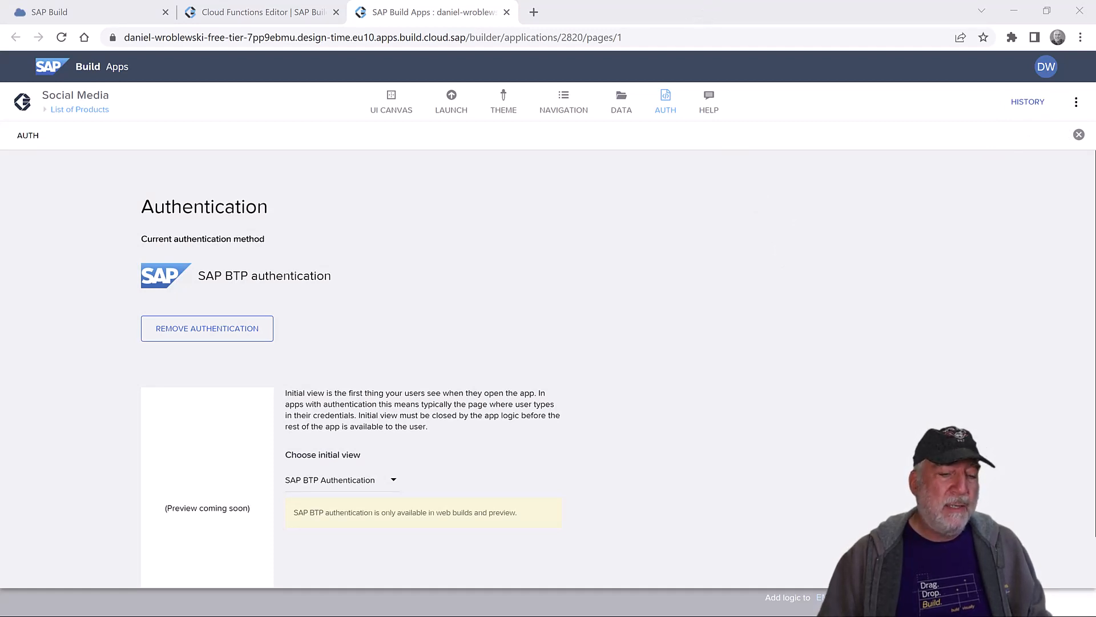
left_click(619, 103)
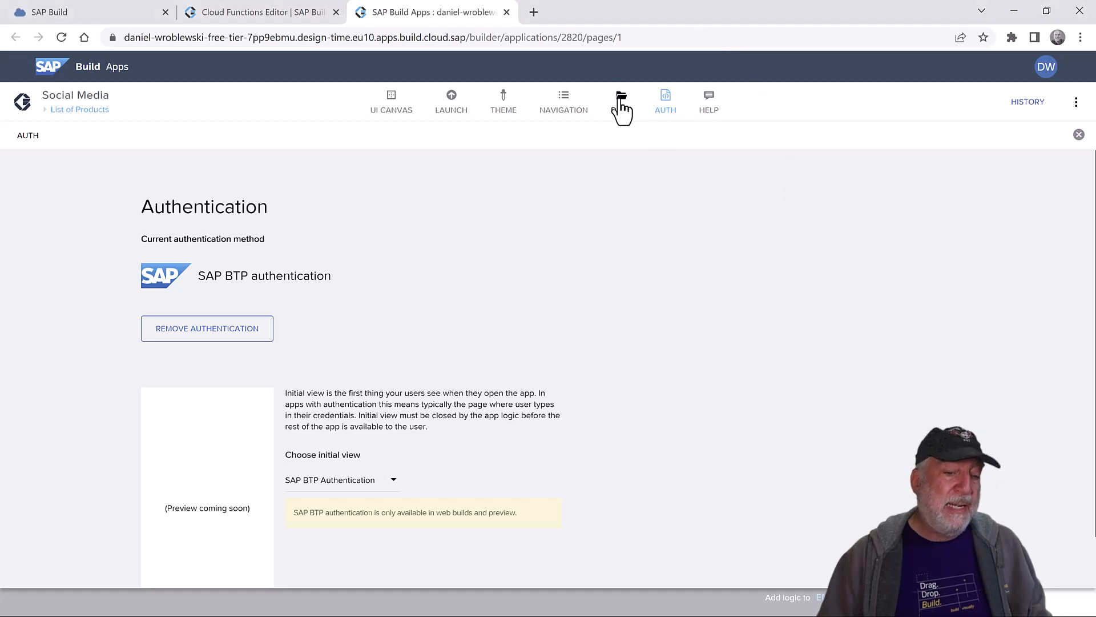
scroll(441, 260, "down", 1)
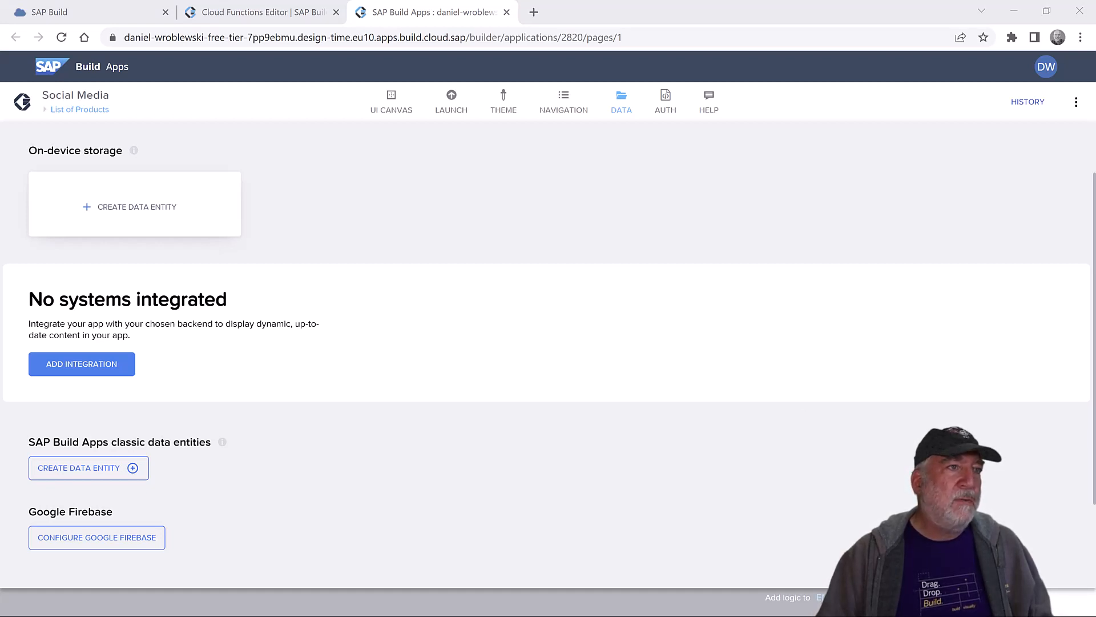
left_click(85, 469)
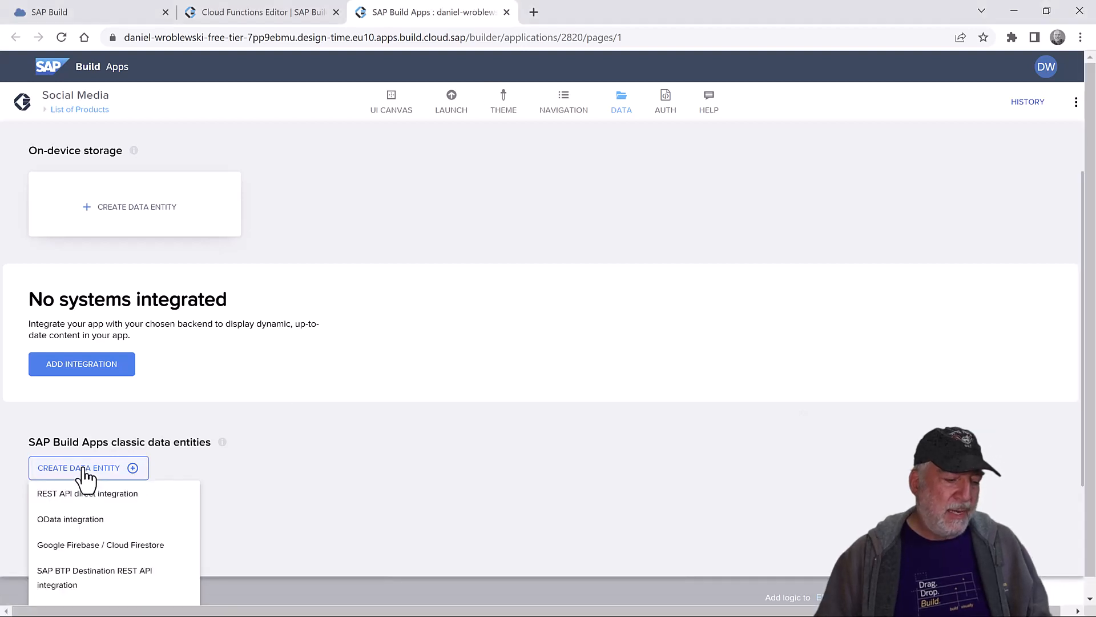
left_click(87, 521)
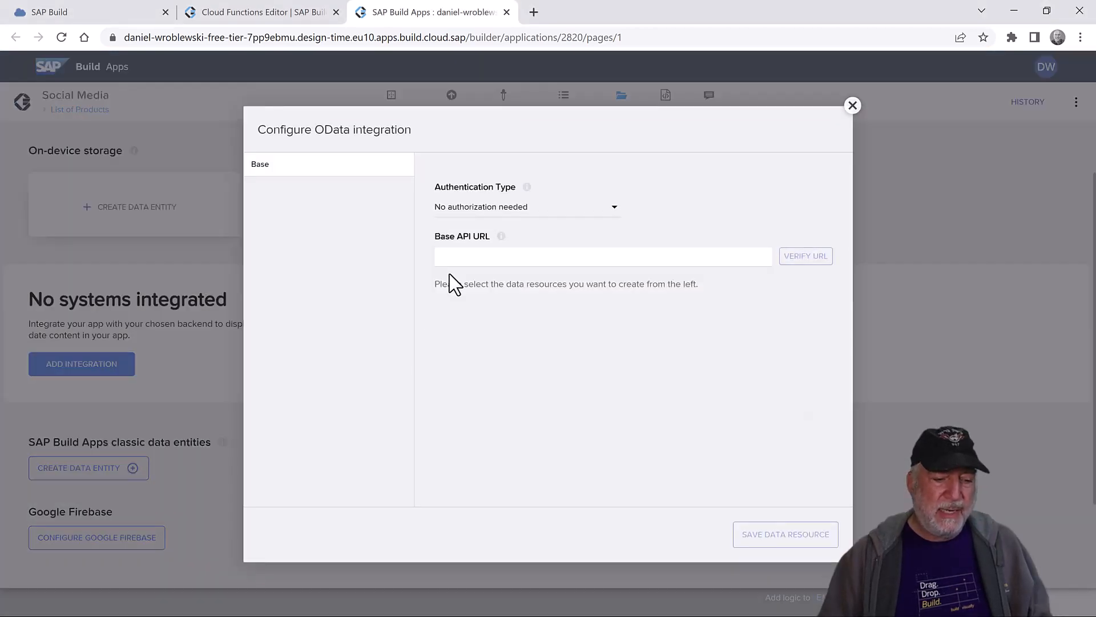
left_click(467, 255)
type("https://services.odata.org/v4/northwind/northwind.svc/")
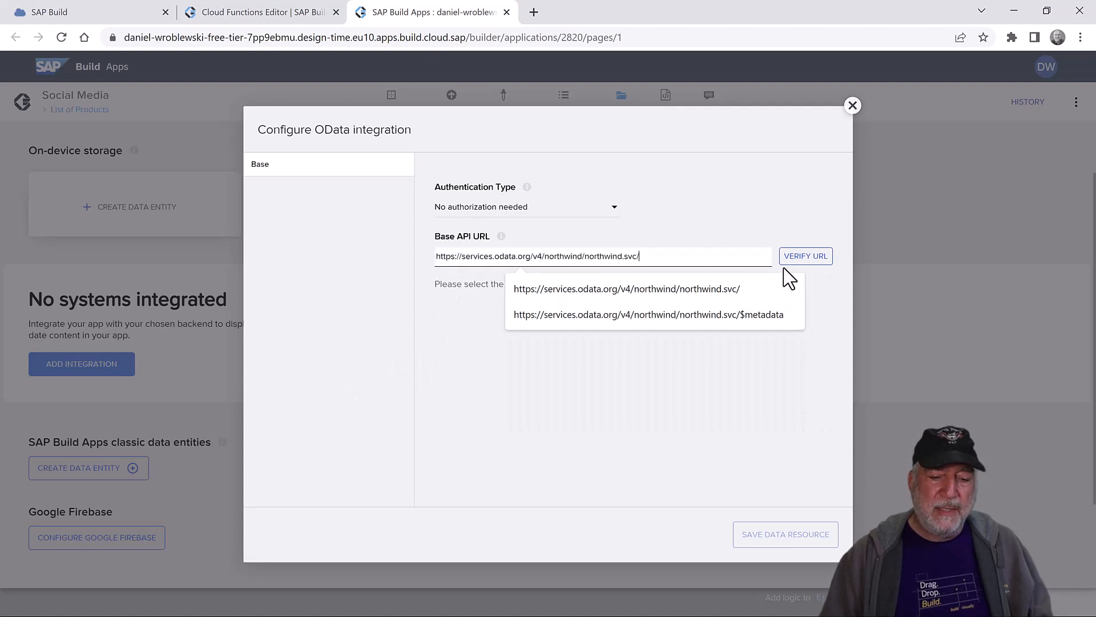
left_click(804, 258)
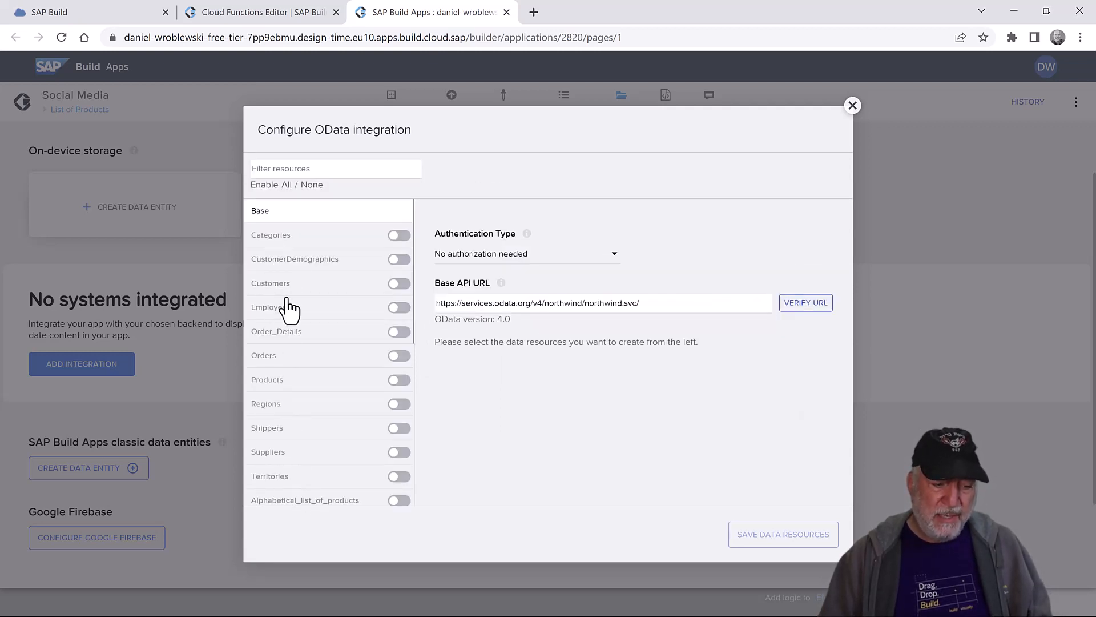
left_click(398, 382)
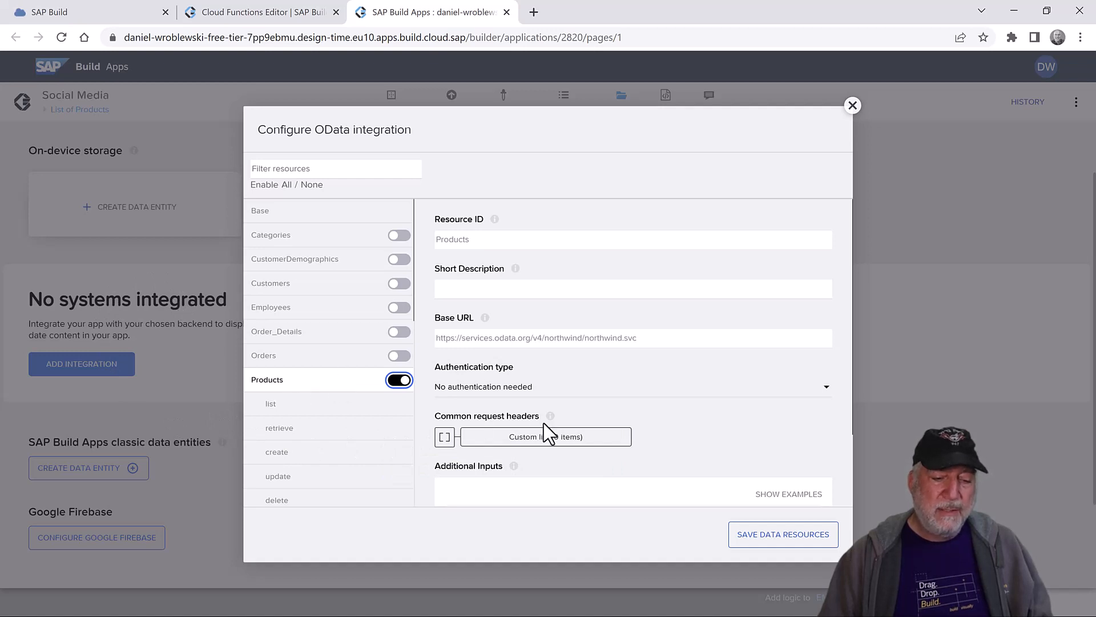
left_click(852, 107)
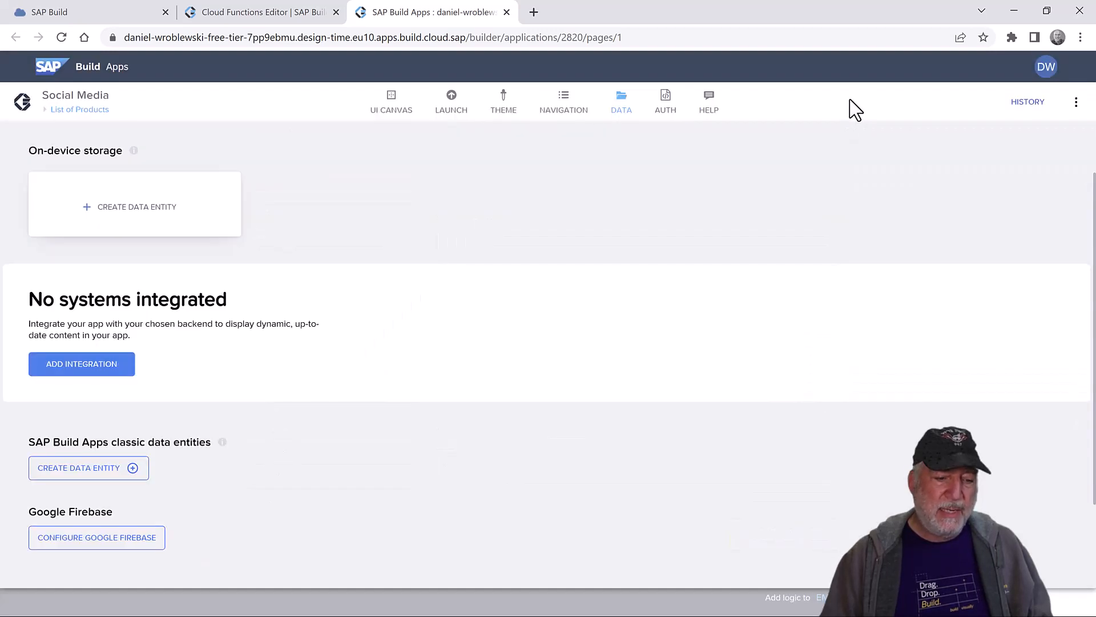
- Open the Northwind BTP destination integration and preview its Products data entity records
left_click(80, 371)
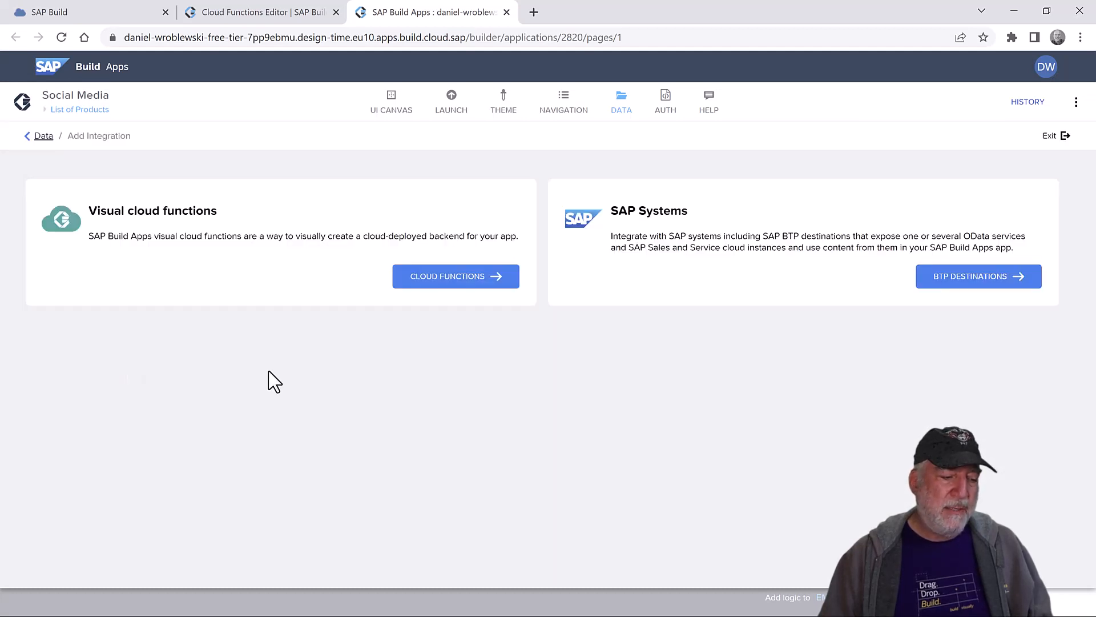
left_click(977, 280)
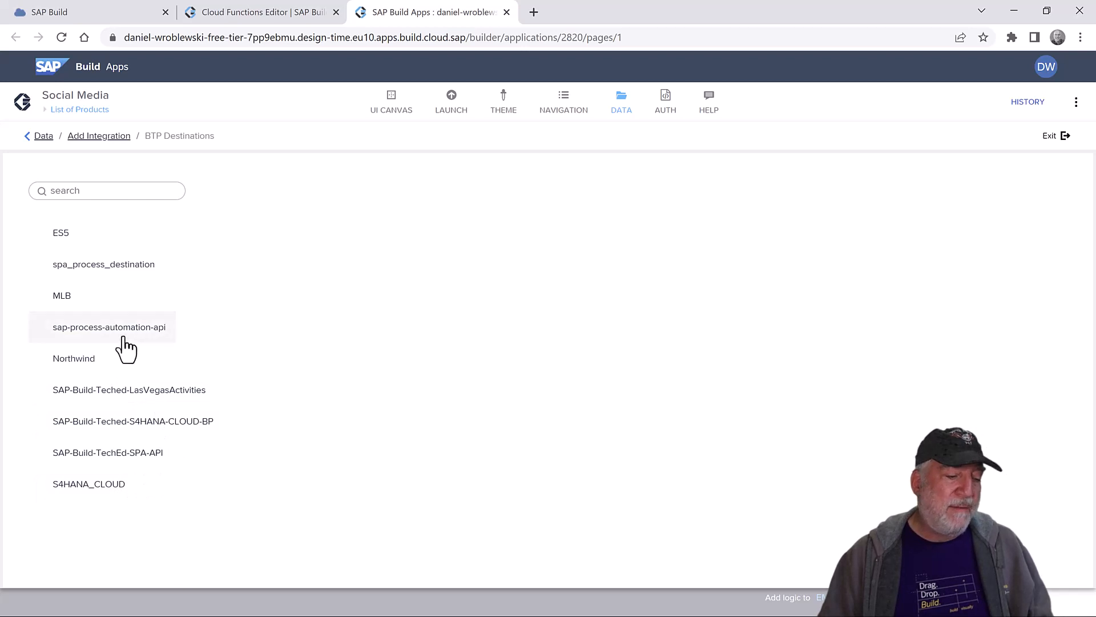
left_click(70, 356)
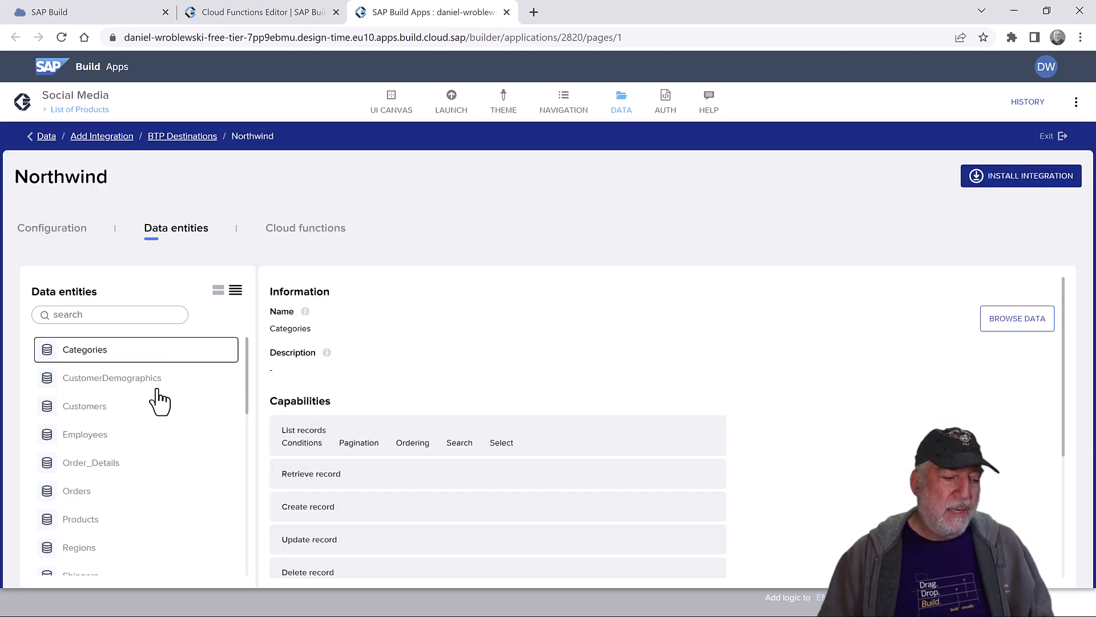
scroll(182, 393, "down", 3)
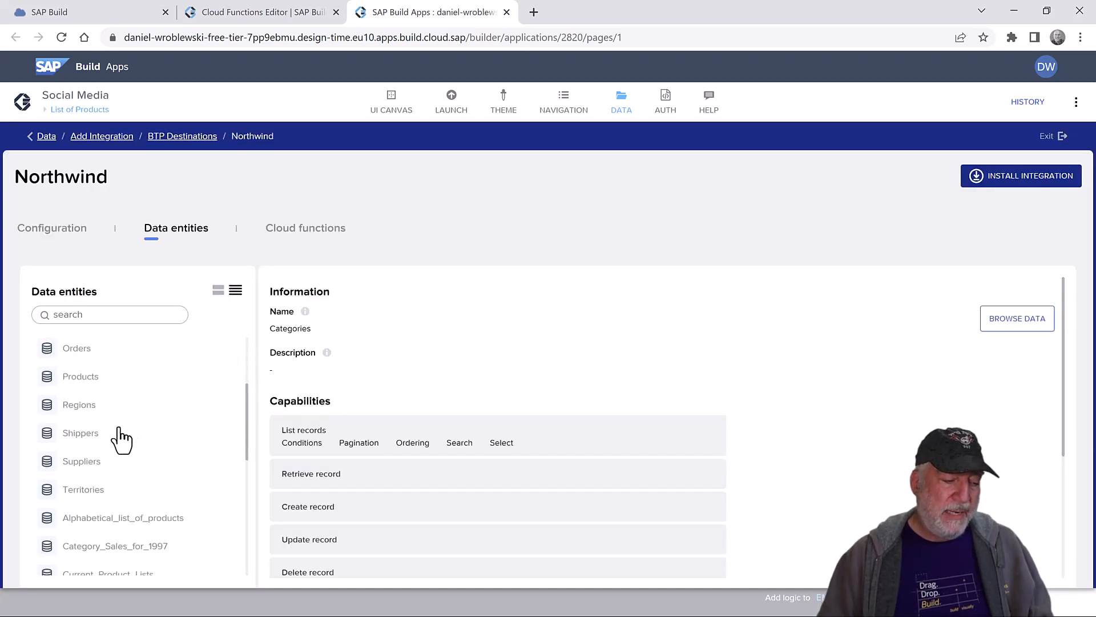
left_click(86, 378)
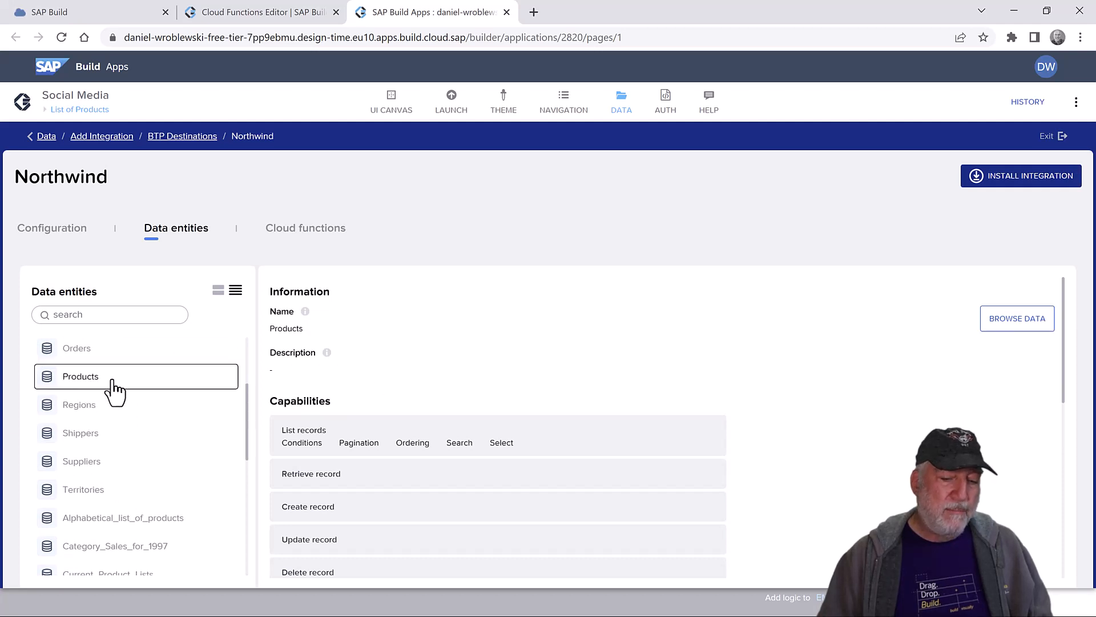
left_click(1011, 318)
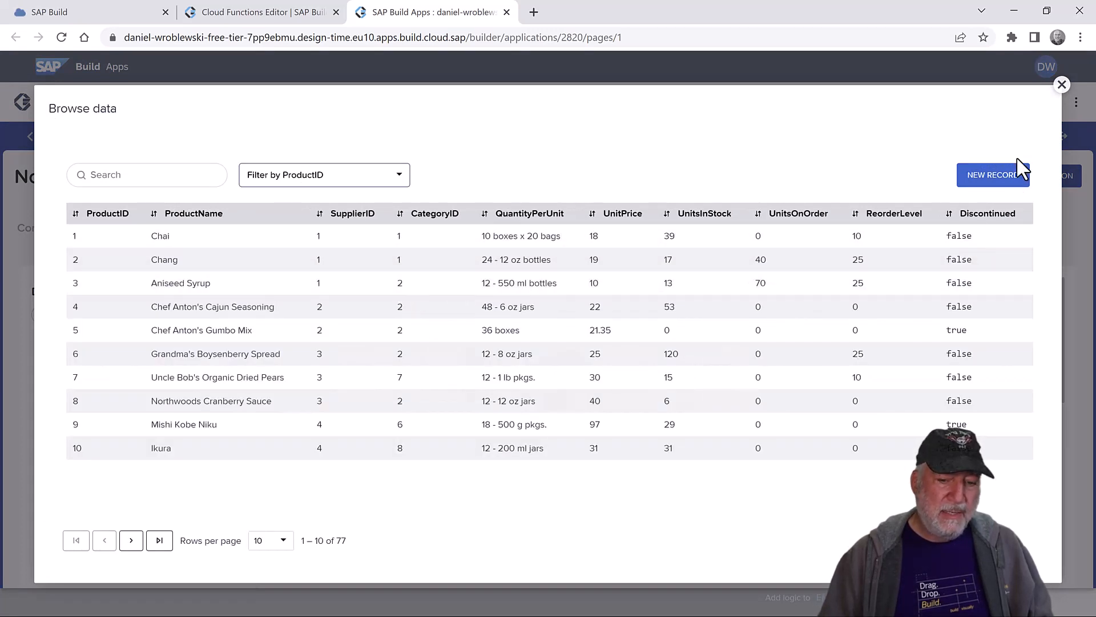
left_click(1061, 84)
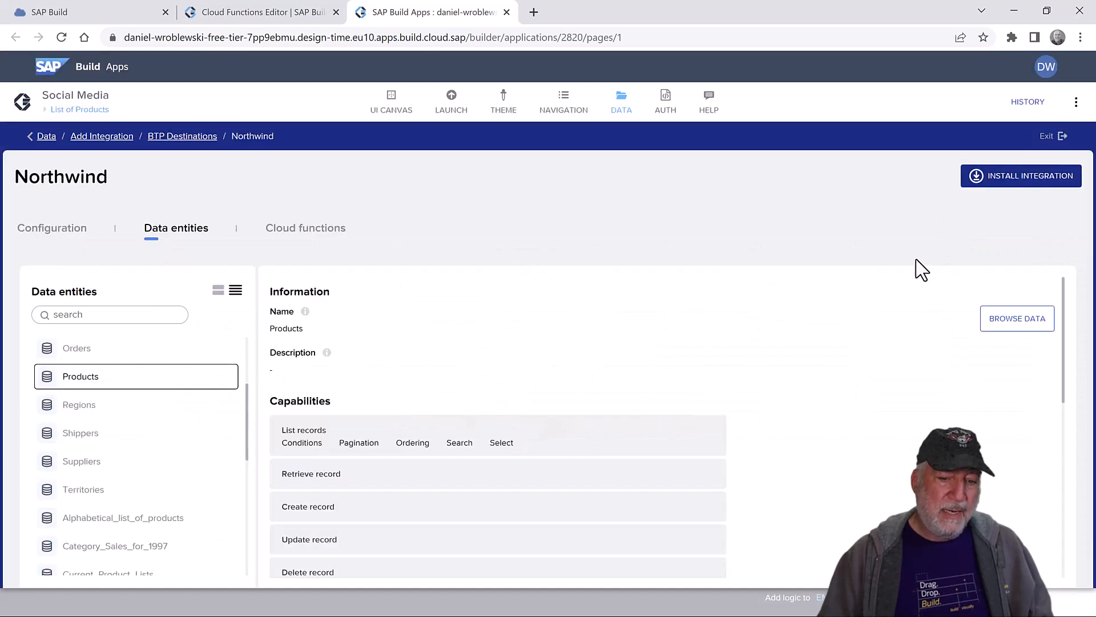
- Install the Northwind integration, enable its Products data entity, and save the app
left_click(1024, 191)
left_click(919, 327)
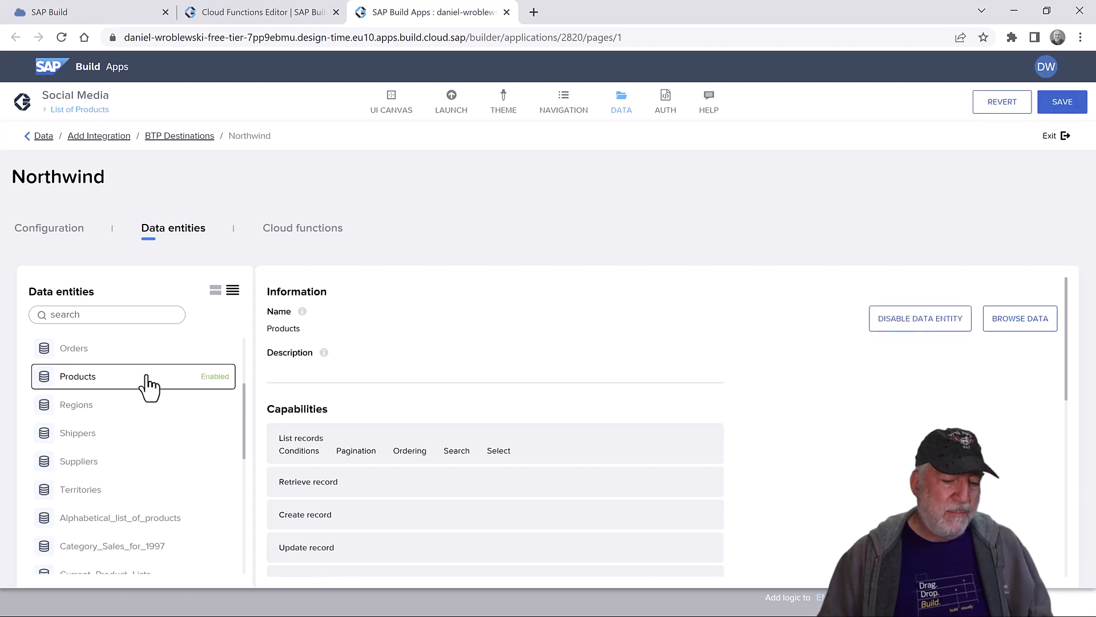
left_click(1063, 103)
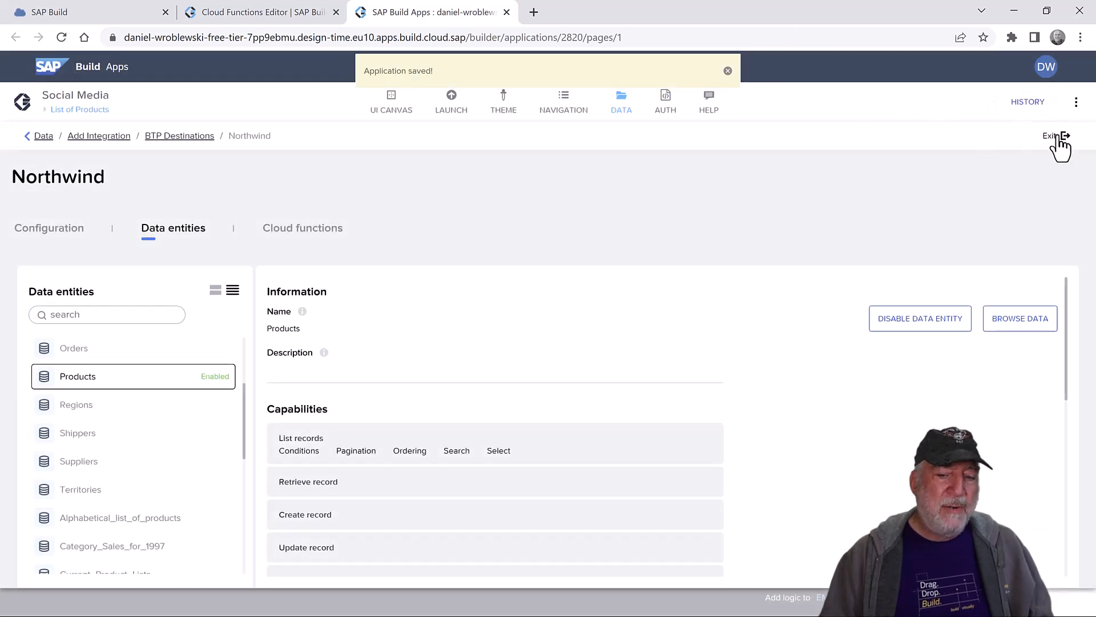
- From the Data overview, open the Social Media Backend visual cloud functions integration
left_click(39, 137)
scroll(354, 423, "down", 3)
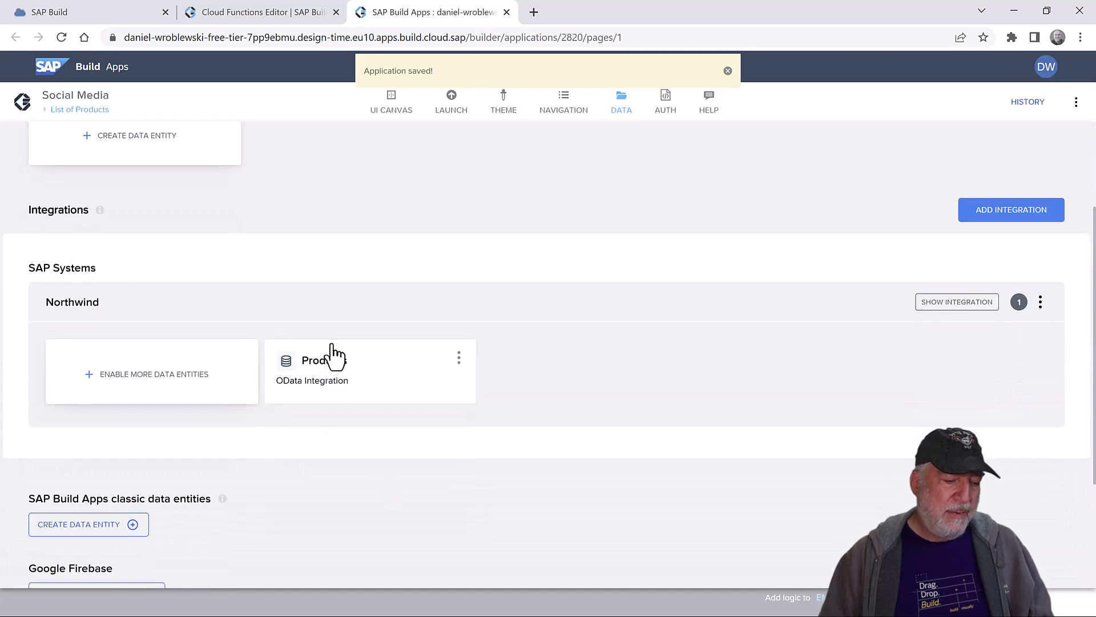
scroll(358, 169, "up", 3)
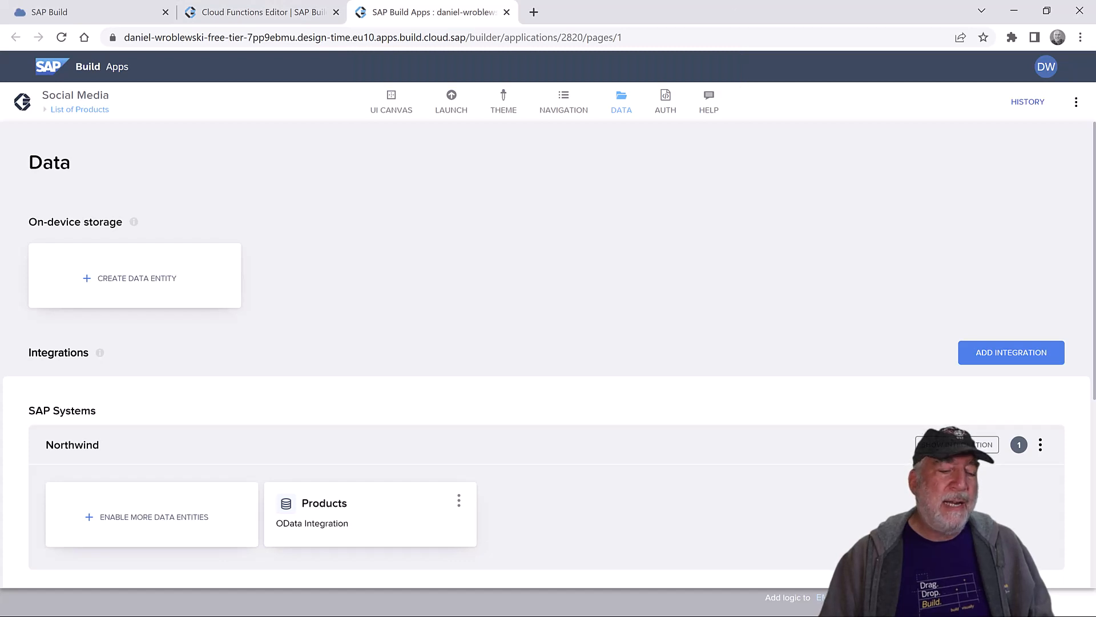
left_click(1012, 354)
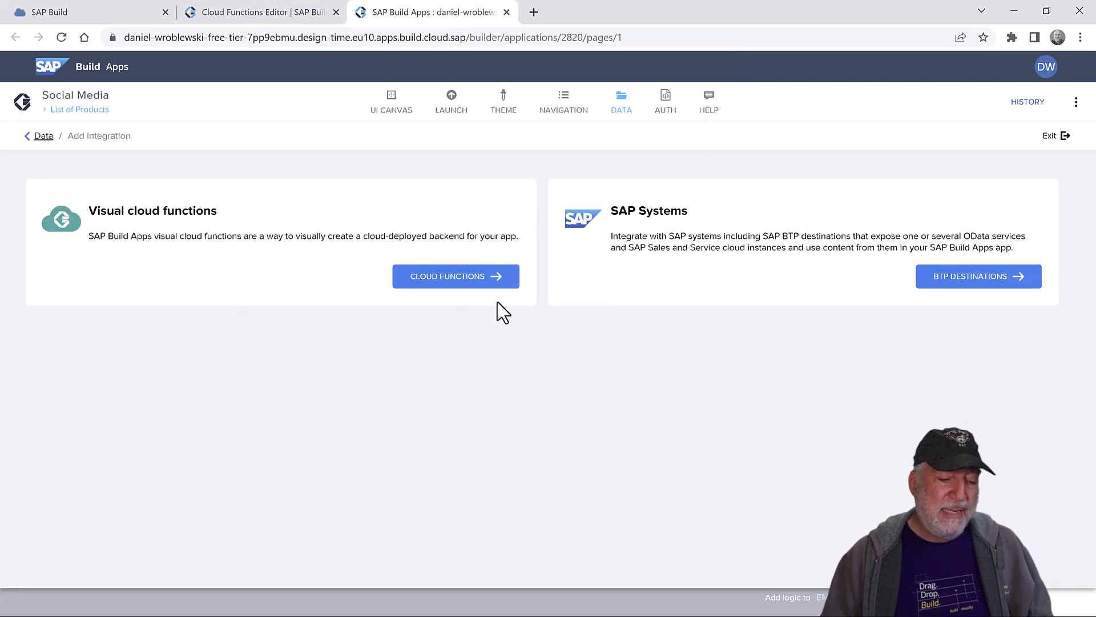
left_click(440, 280)
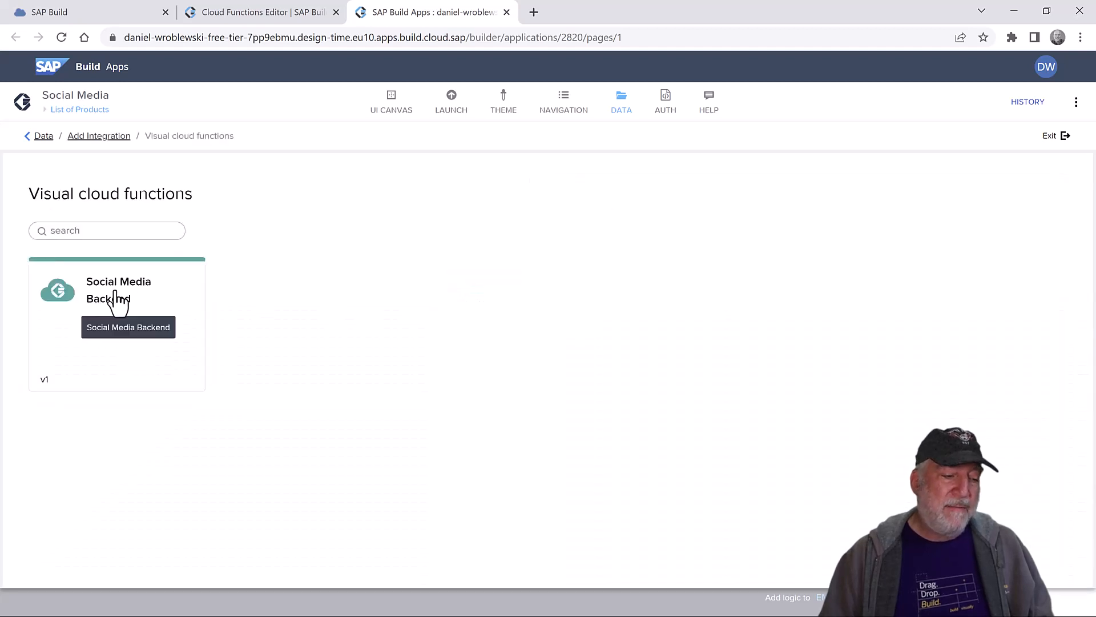
left_click(114, 298)
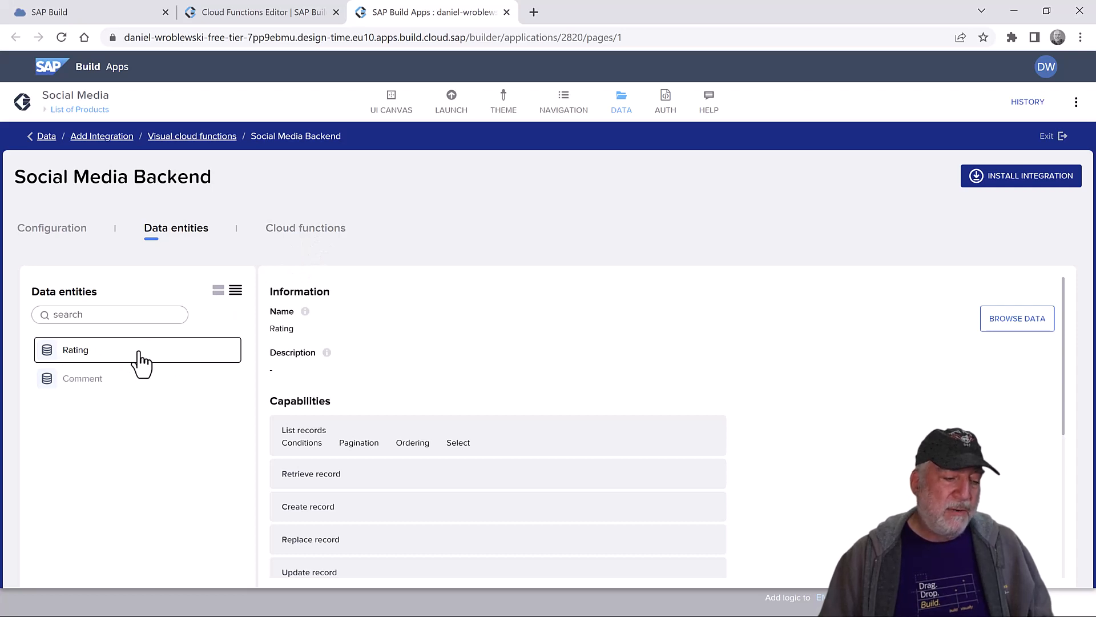
- Install it with Rating, Comment and the AverageRating cloud function enabled, then save
left_click(1077, 178)
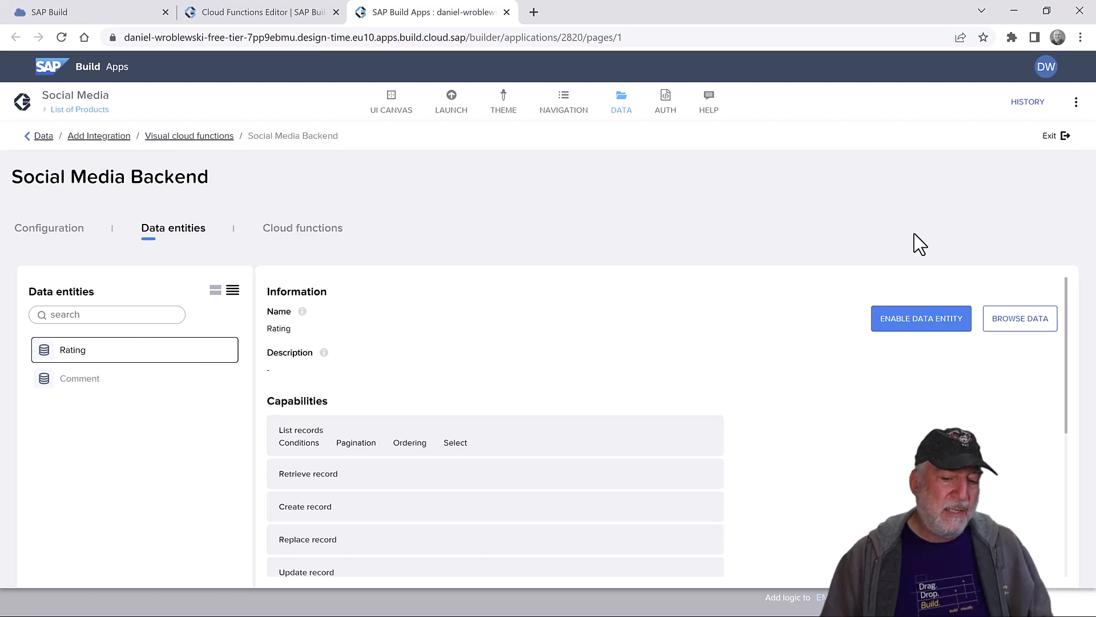
left_click(929, 324)
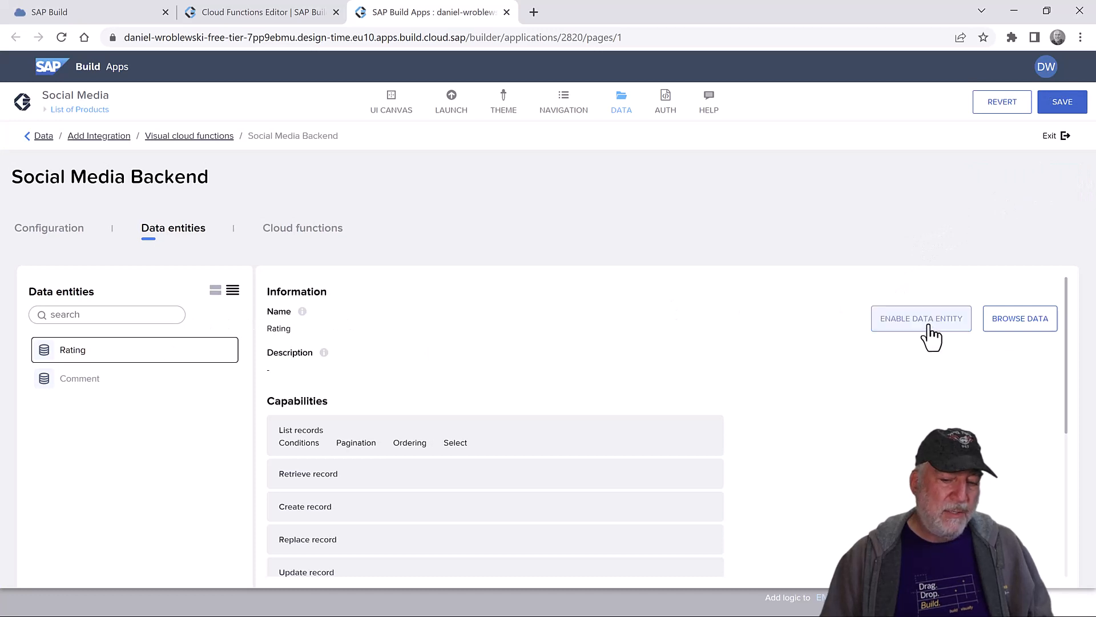
left_click(162, 379)
left_click(916, 322)
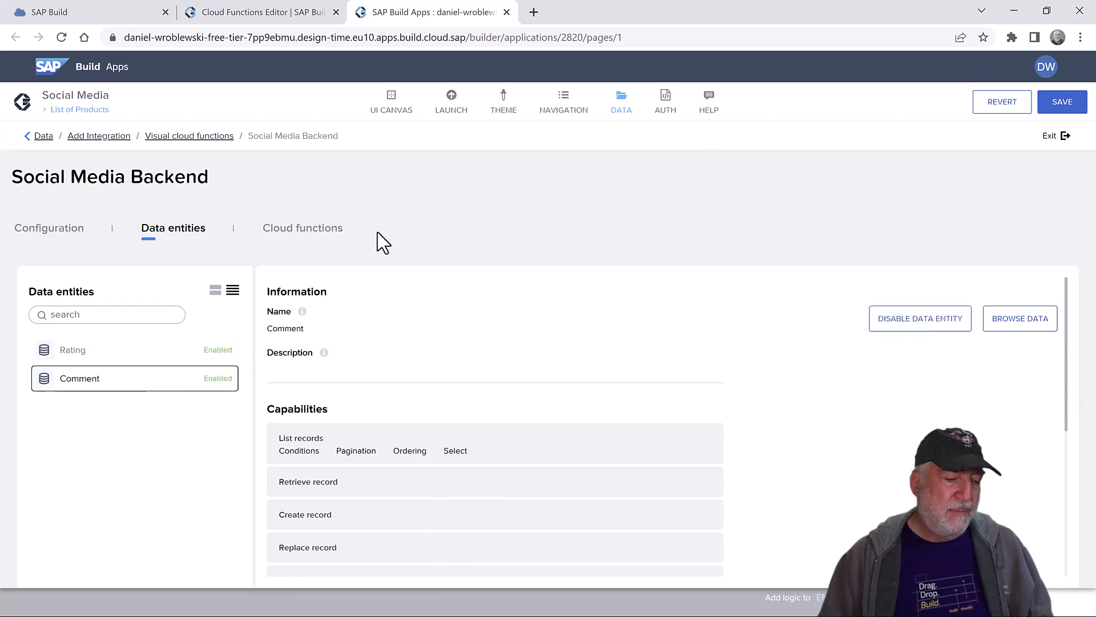
left_click(300, 231)
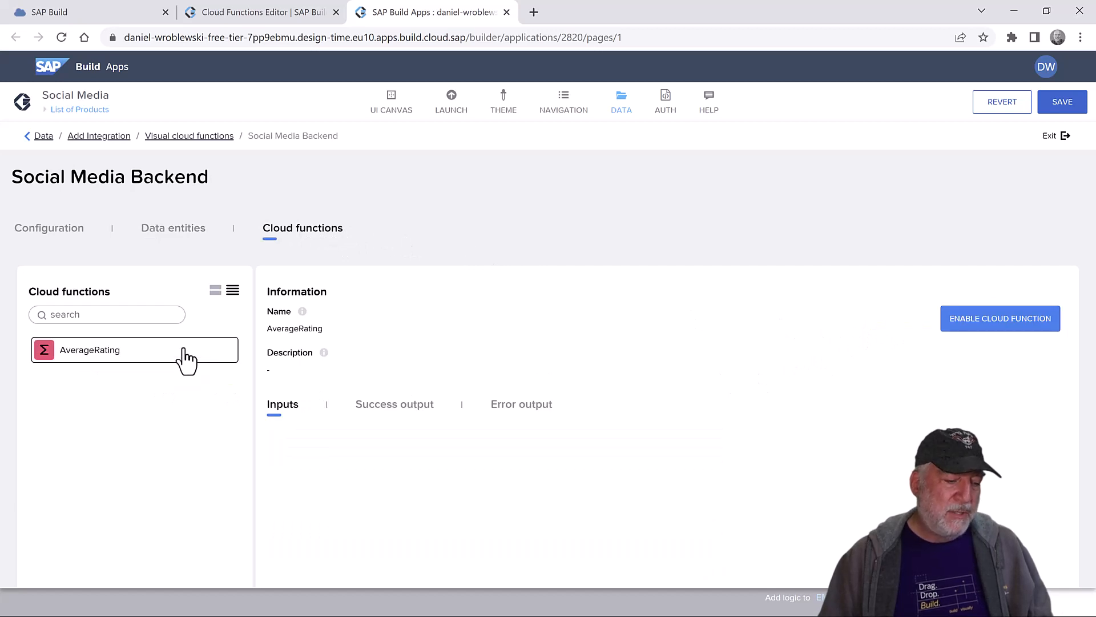
left_click(1014, 323)
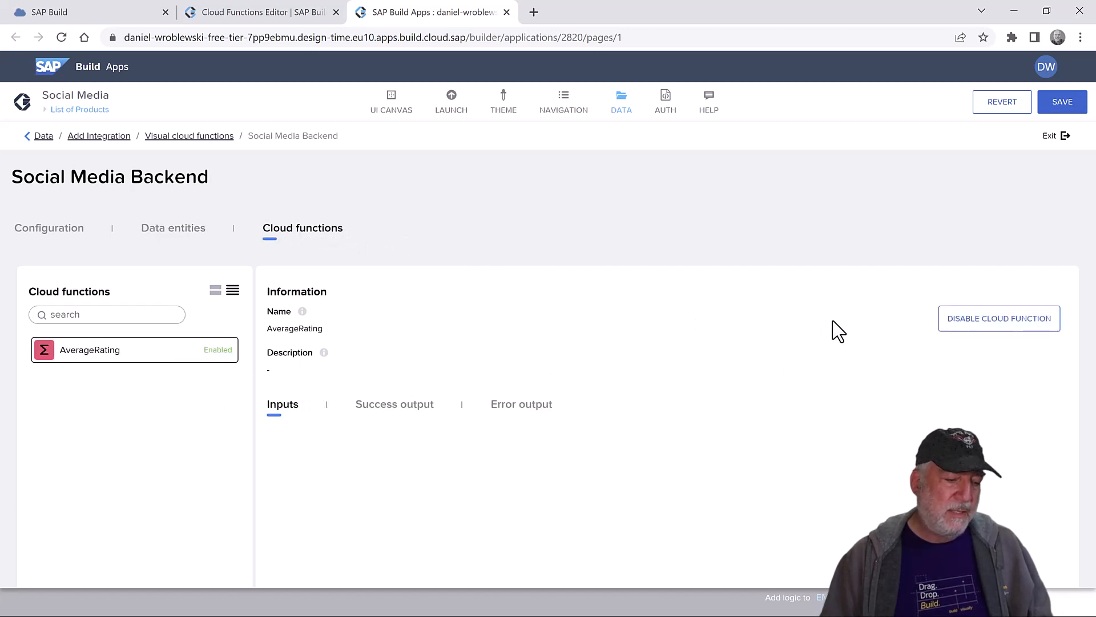
left_click(1065, 105)
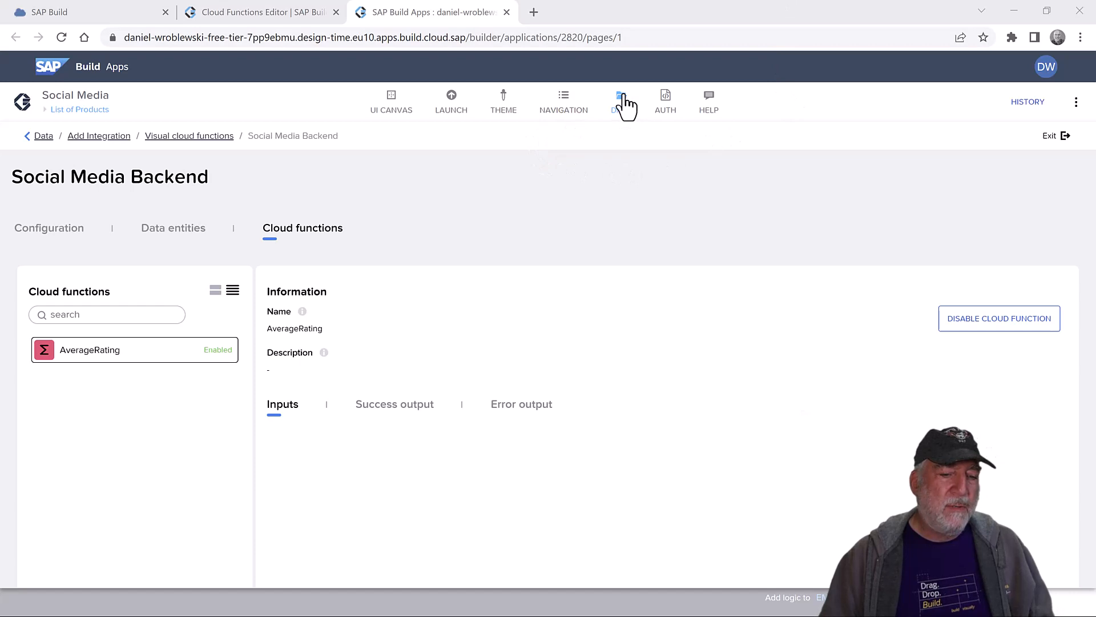
- Create an app variable named Ratings, typed as a list of objects, and save the app
left_click(624, 105)
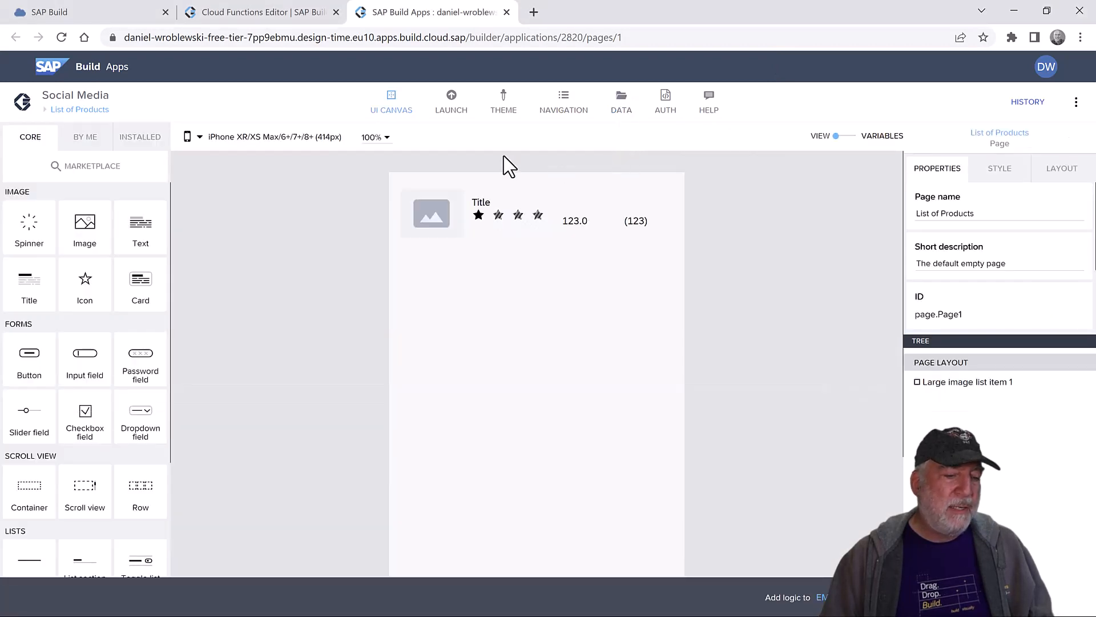
left_click(849, 139)
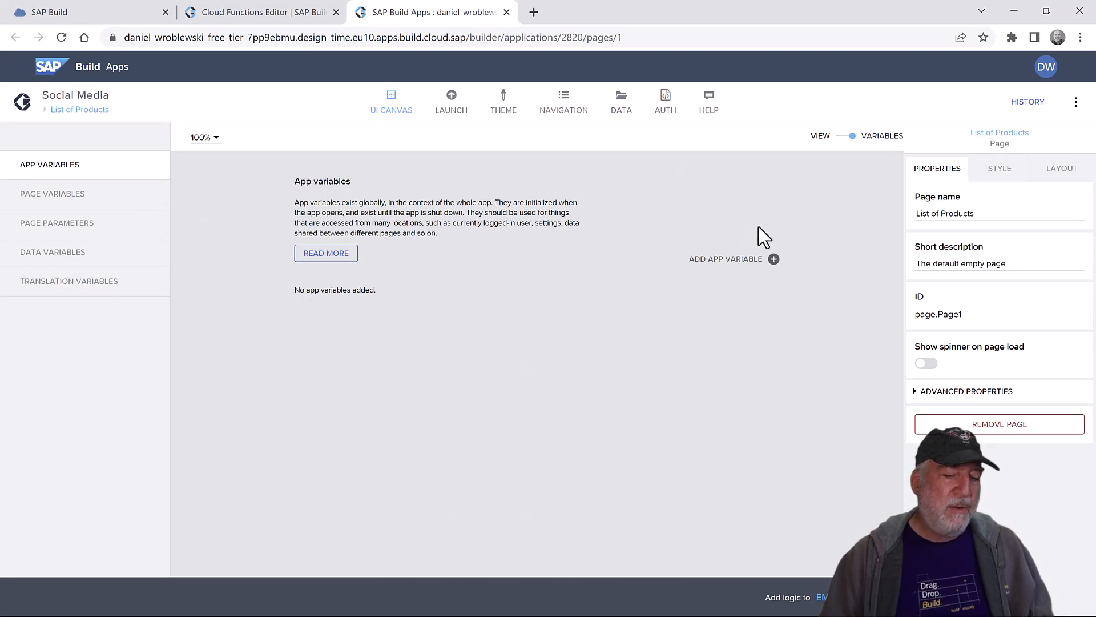
left_click(727, 262)
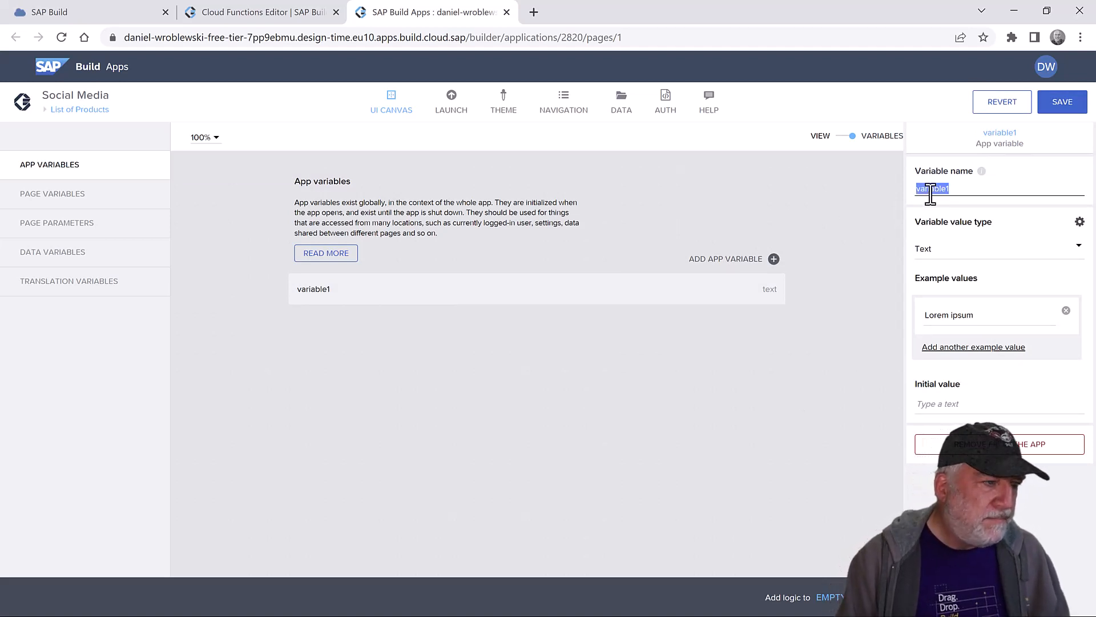
type("Rat")
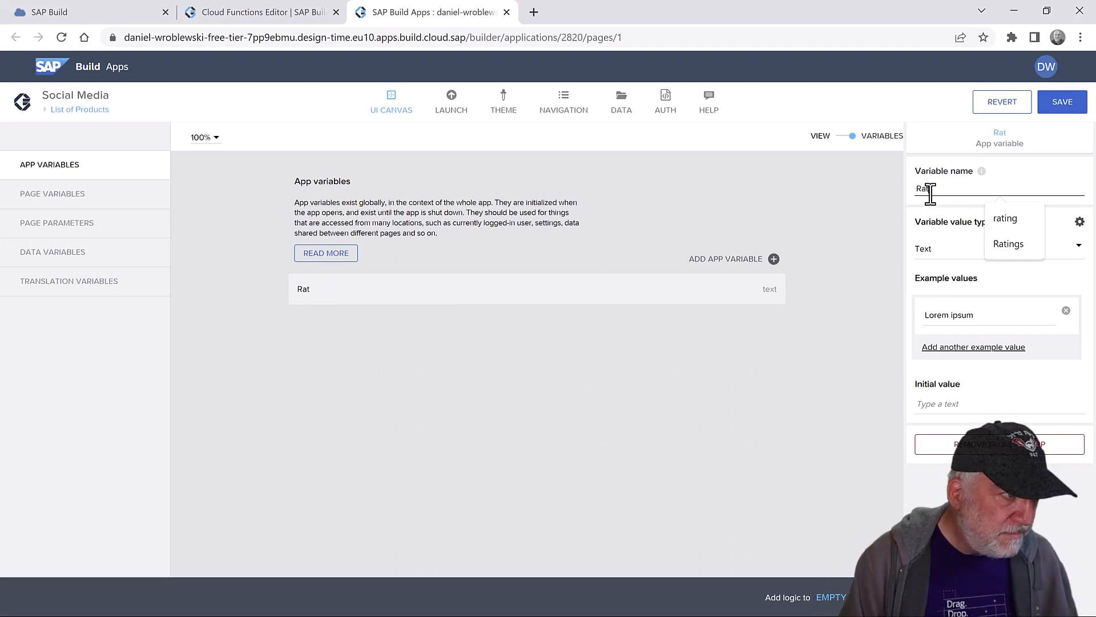
type("ings")
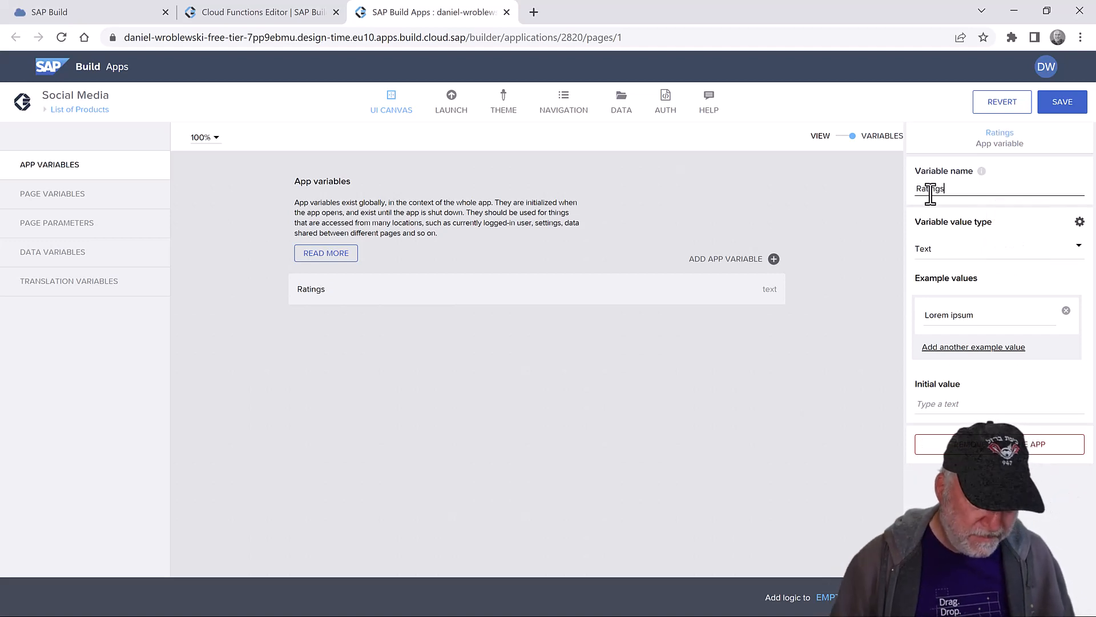
left_click(953, 251)
scroll(985, 451, "down", 1)
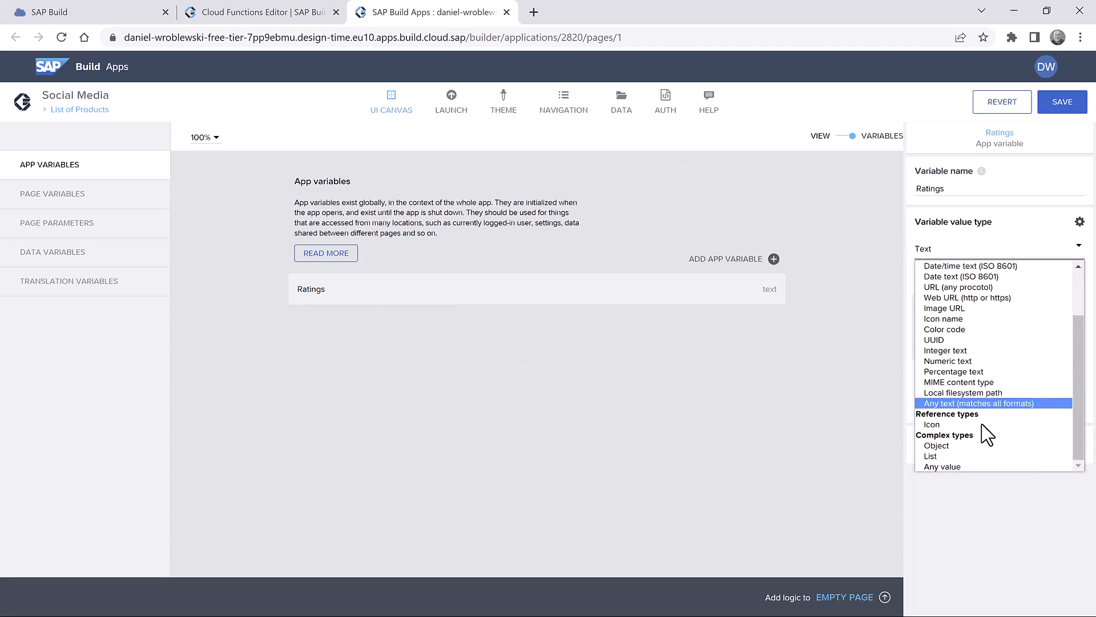
left_click(997, 457)
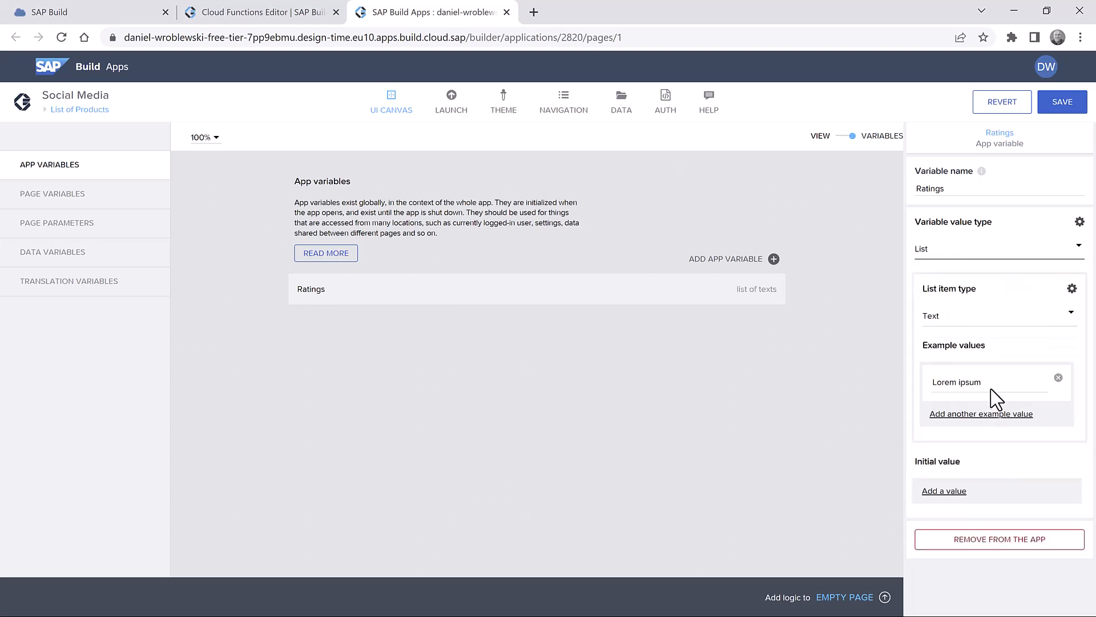
left_click(965, 320)
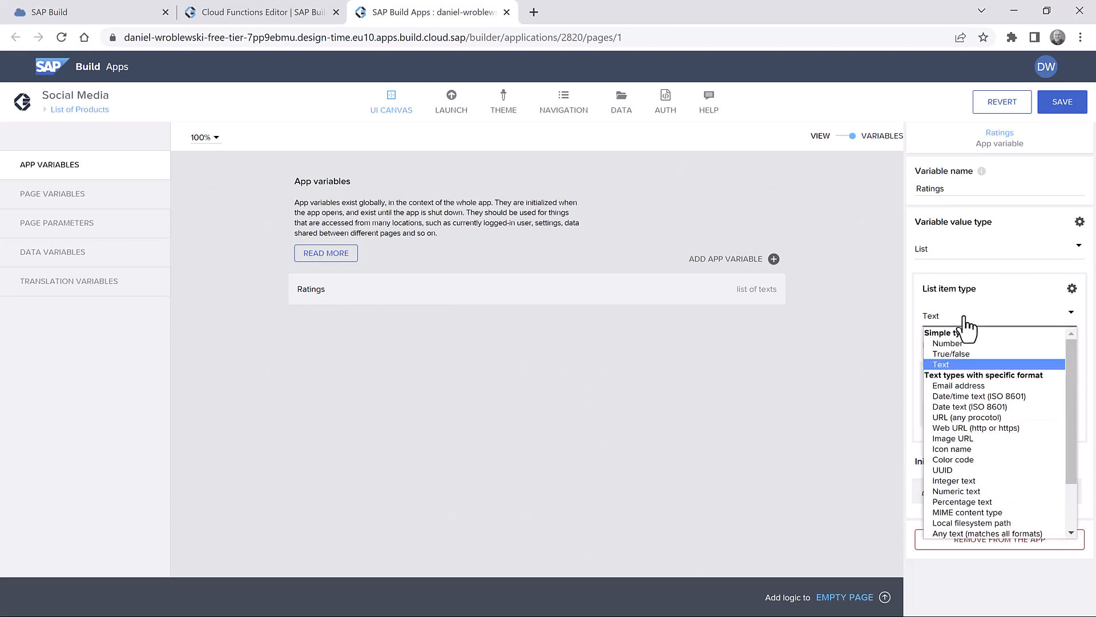
scroll(1001, 408, "down", 2)
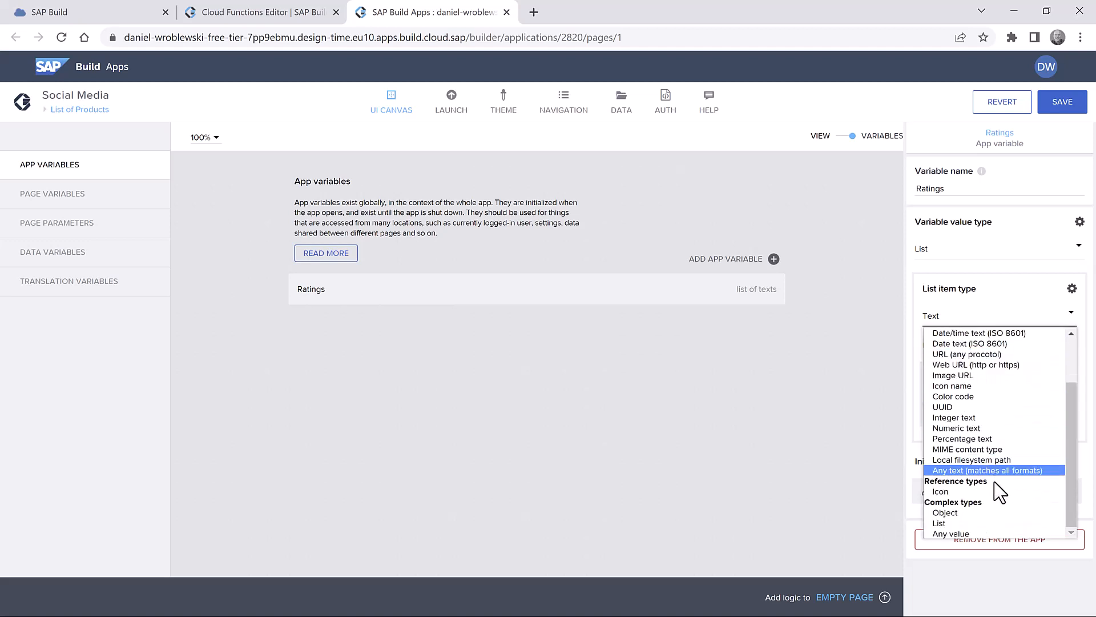
left_click(1003, 514)
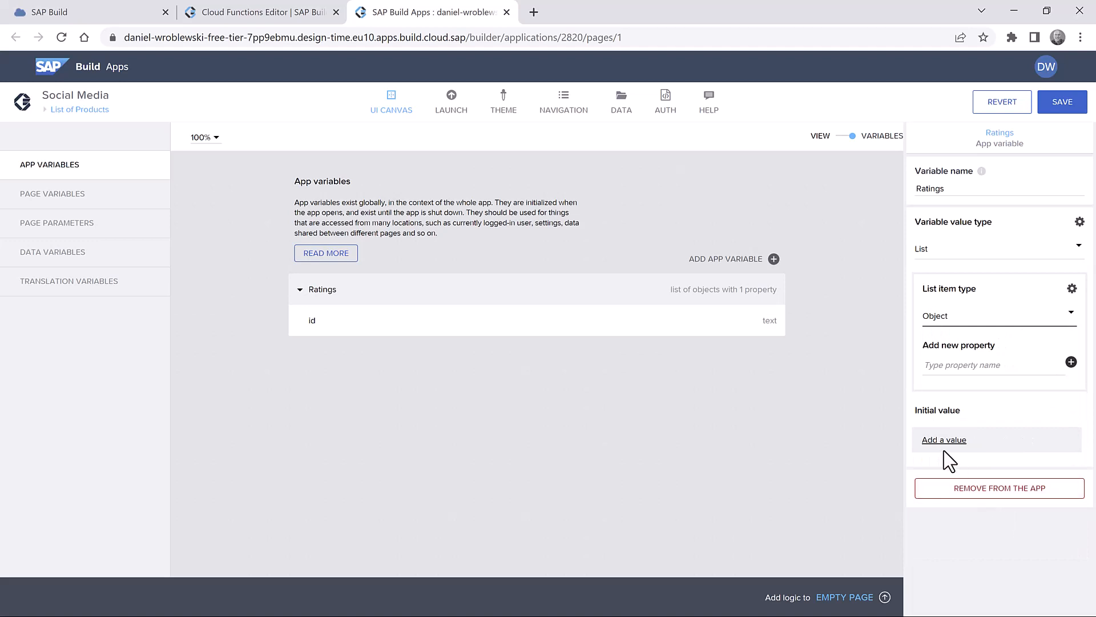
left_click(1061, 108)
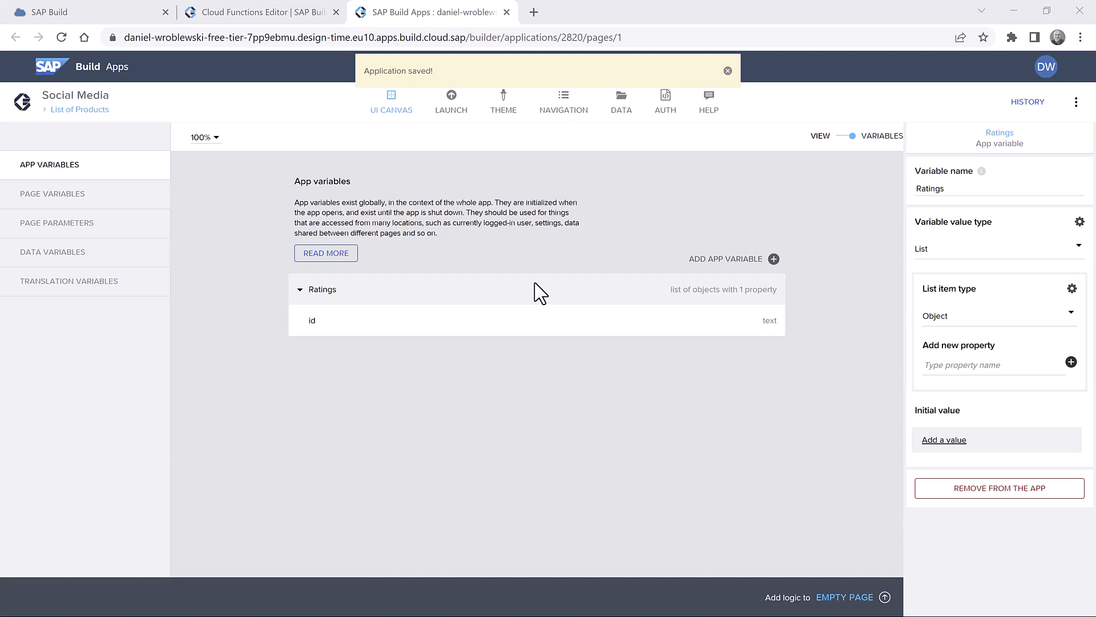
left_click(80, 252)
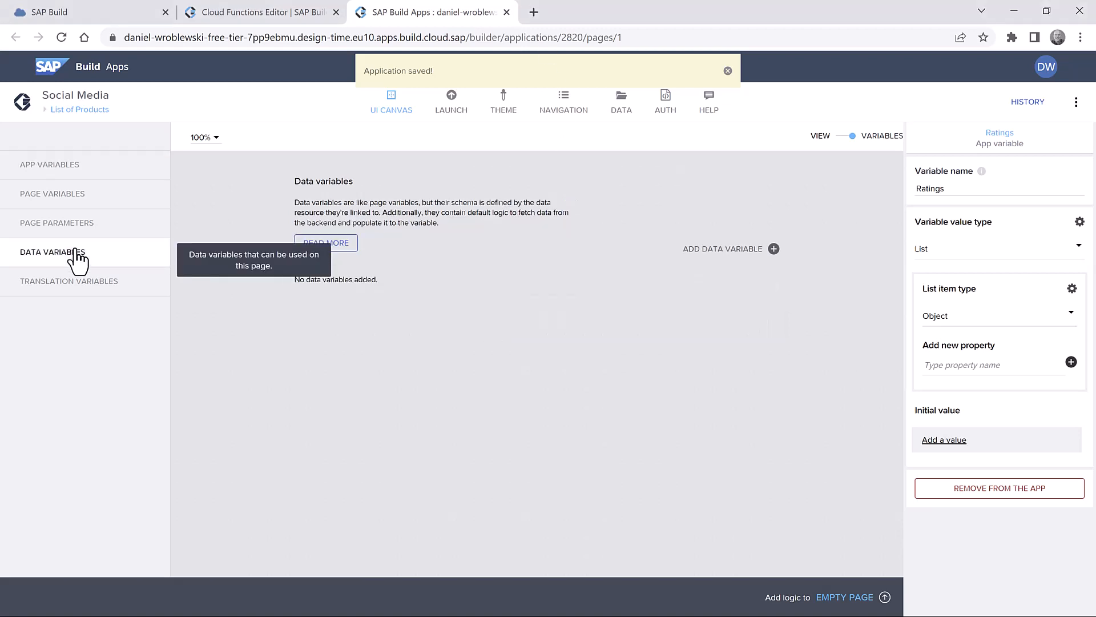
- Add a Products1 data variable from the Products resource, save, and return to the page canvas
left_click(724, 257)
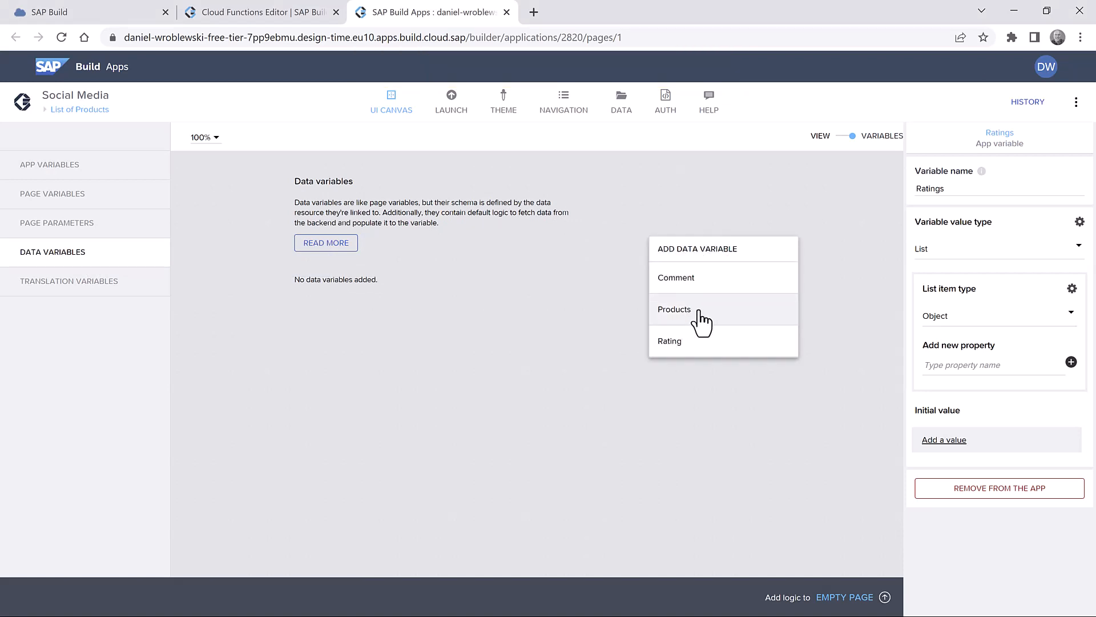
left_click(700, 311)
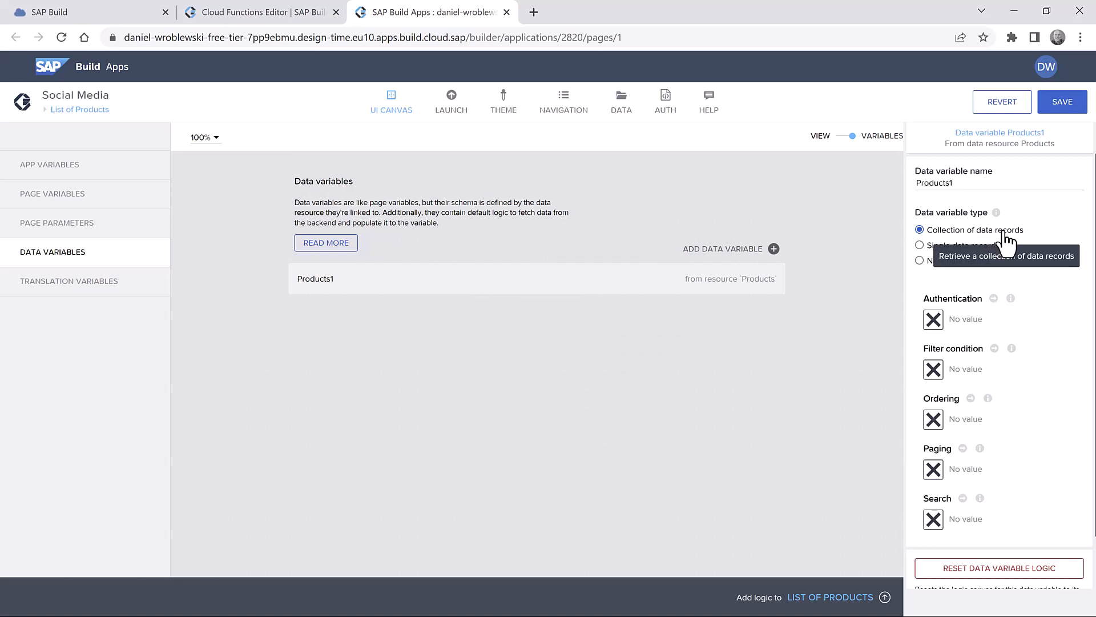
left_click(1061, 109)
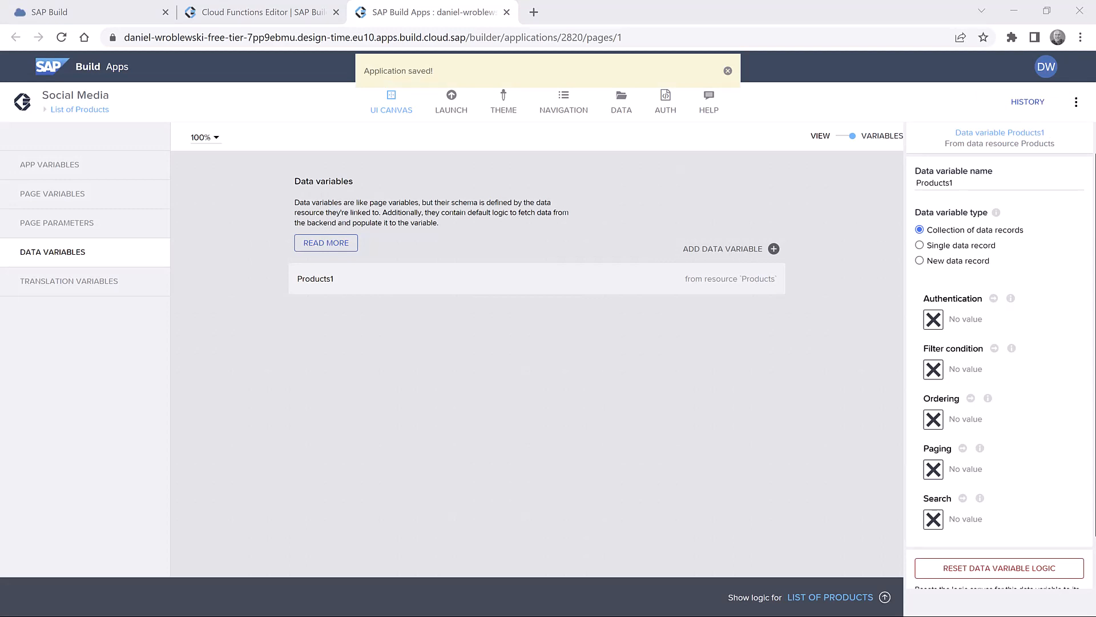
left_click(838, 138)
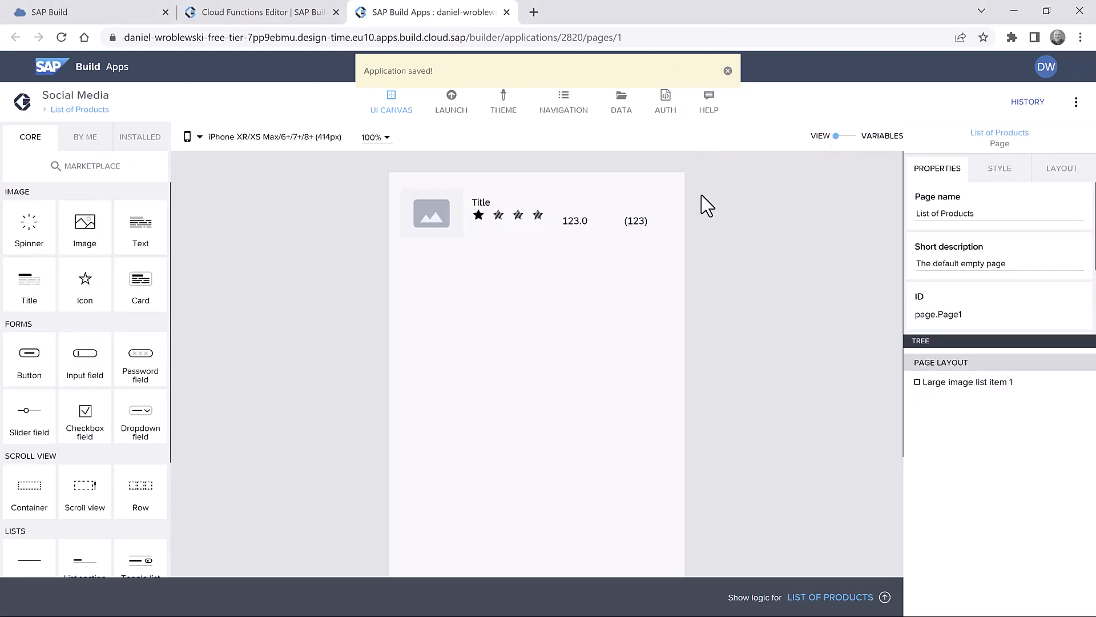
- Set the large image list item to repeat over the Products1 data variable
left_click(619, 220)
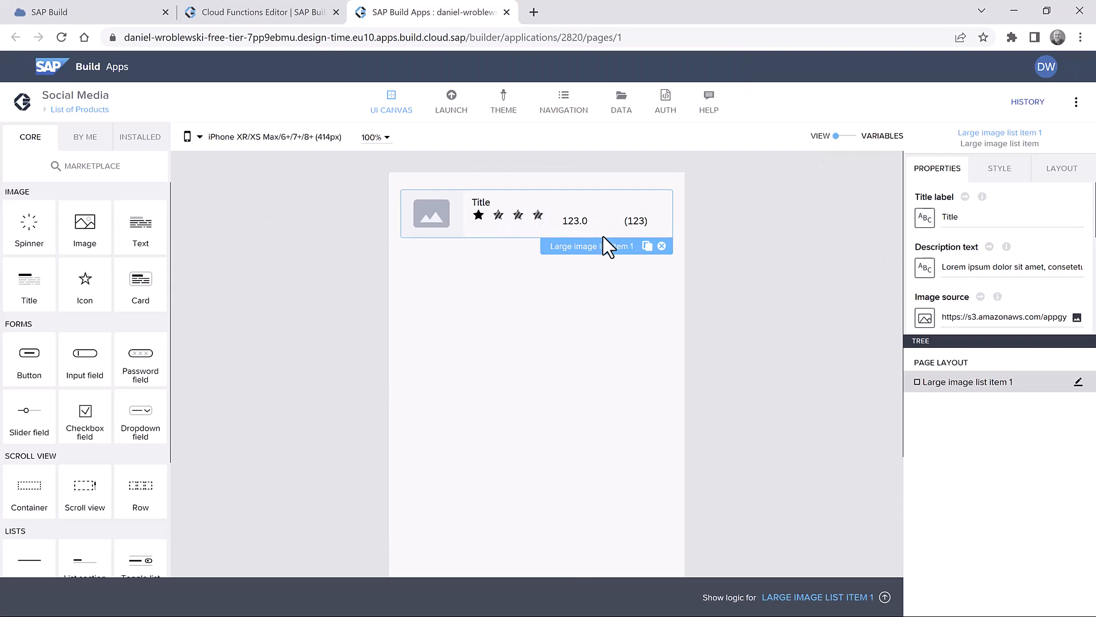
scroll(973, 268, "down", 3)
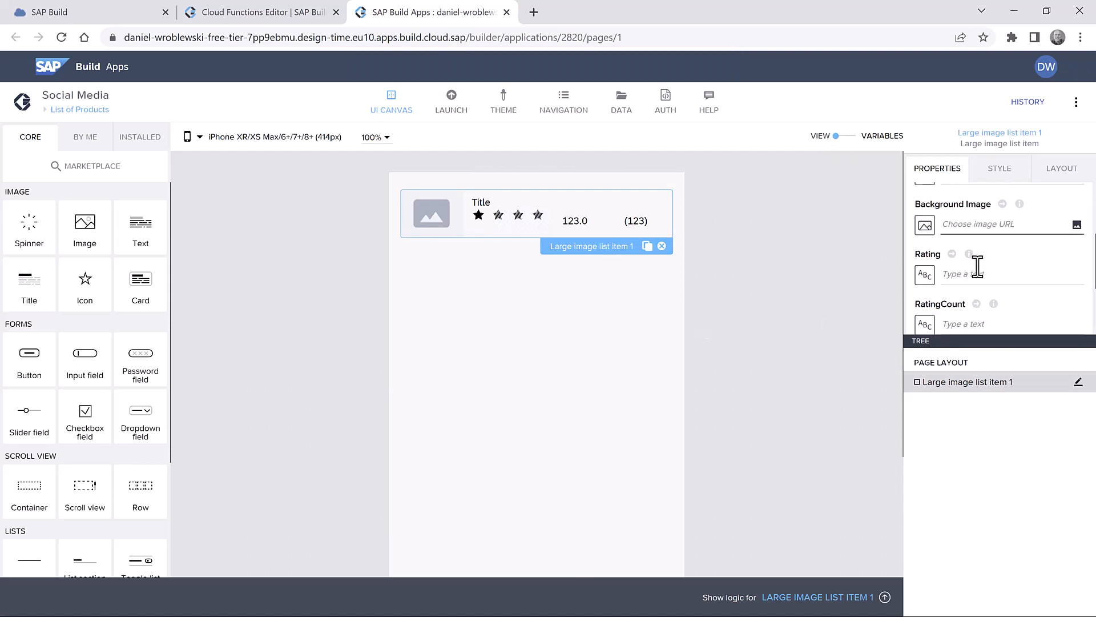
scroll(973, 268, "down", 3)
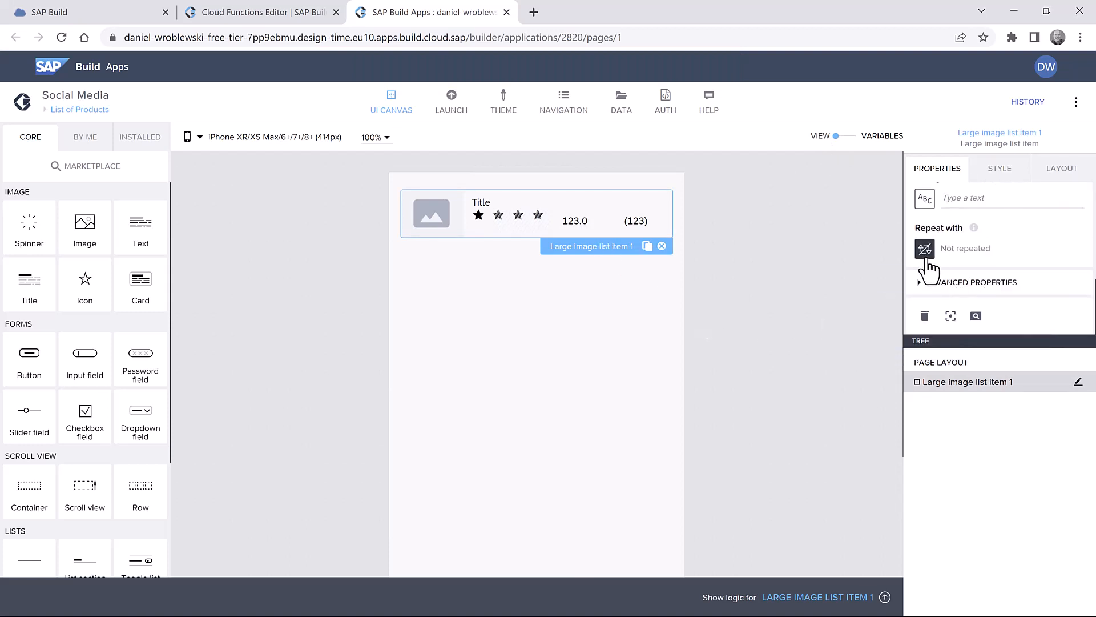
left_click(925, 251)
left_click(691, 288)
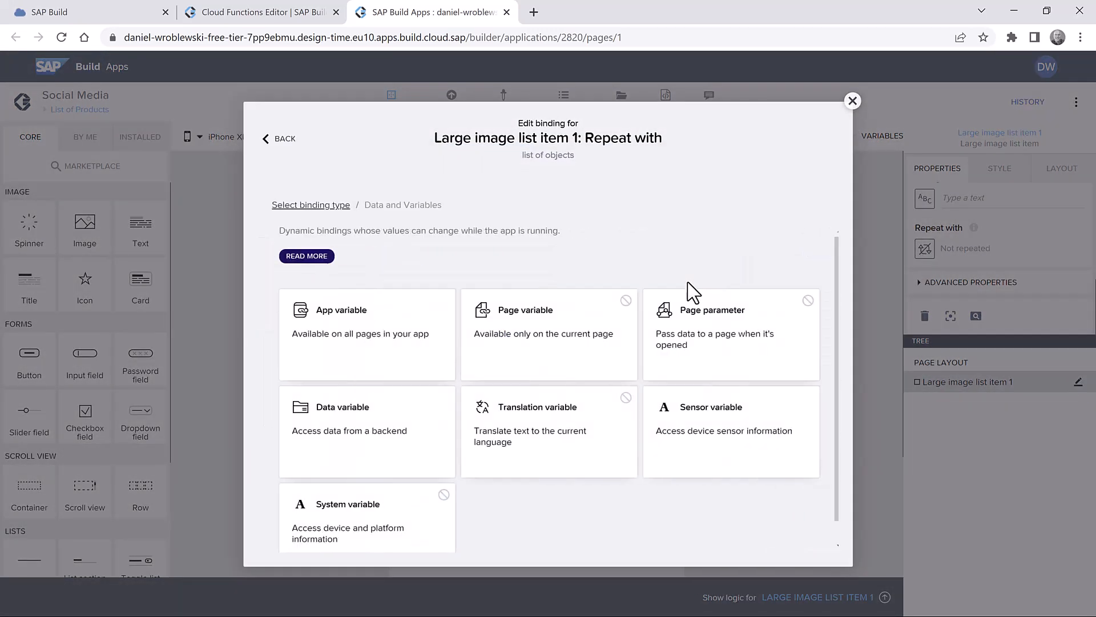
left_click(350, 434)
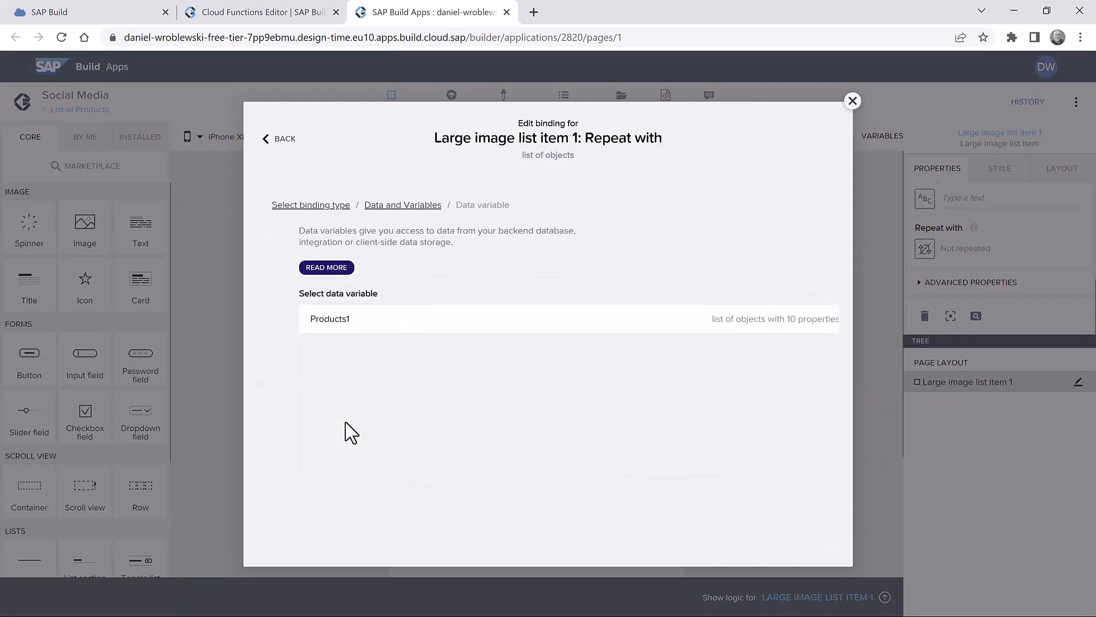
left_click(351, 329)
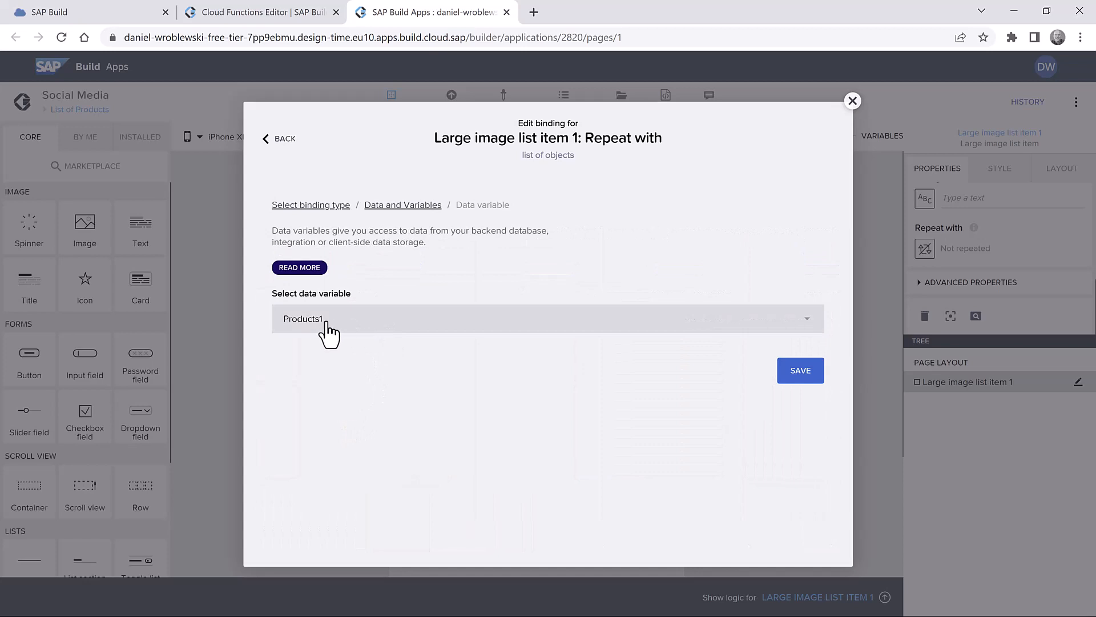
left_click(796, 378)
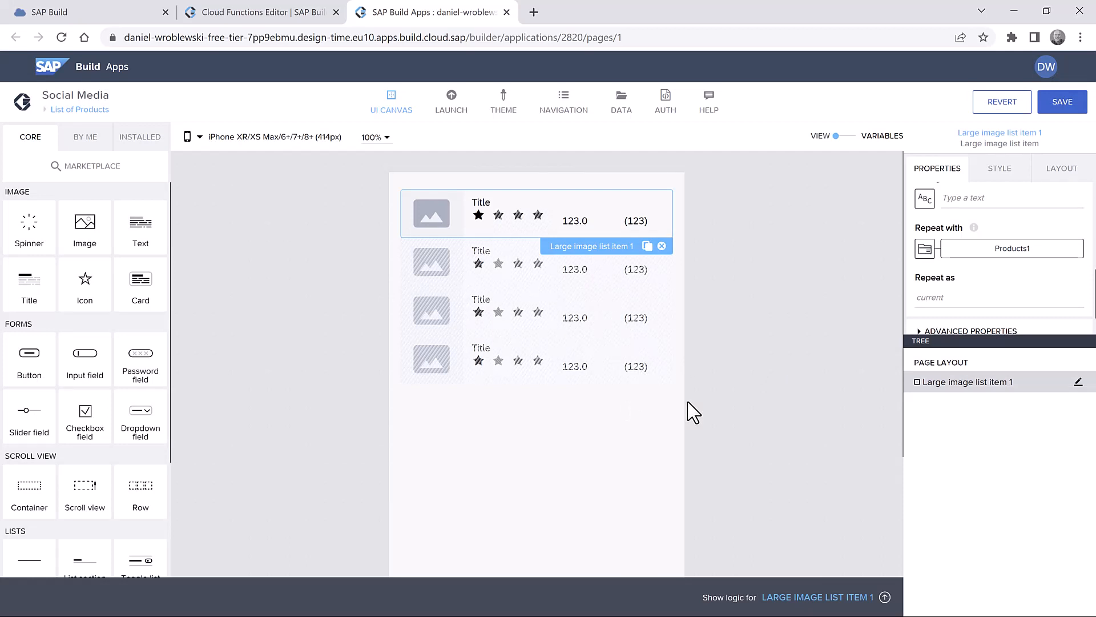
- Bind the list item's Title label to the repeated item's current.ProductName
scroll(990, 256, "up", 5)
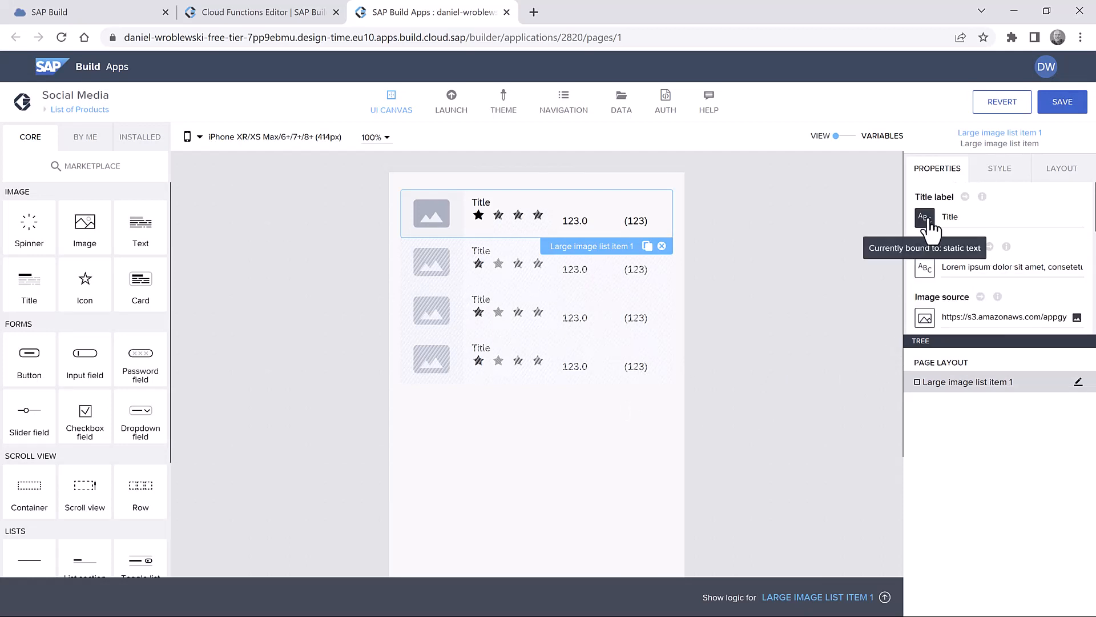
left_click(925, 219)
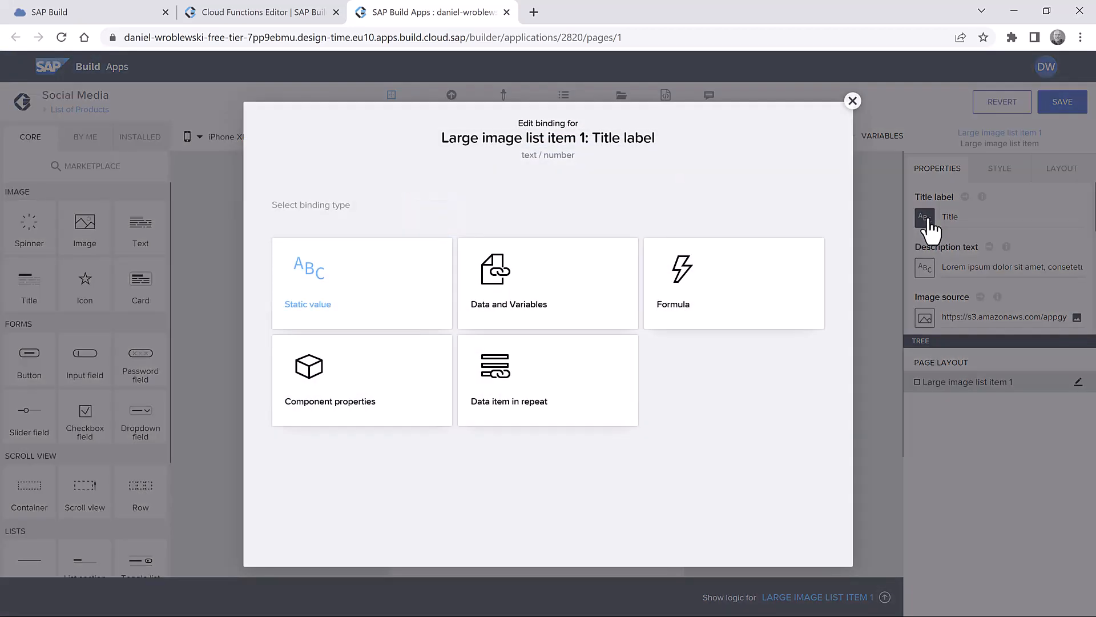
left_click(529, 391)
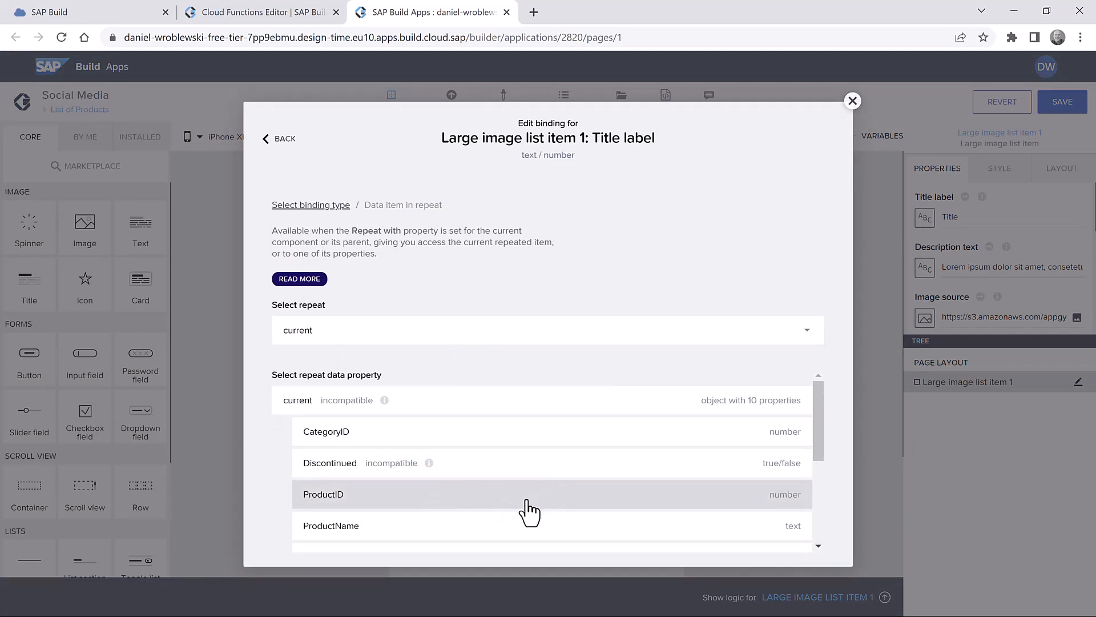
left_click(354, 528)
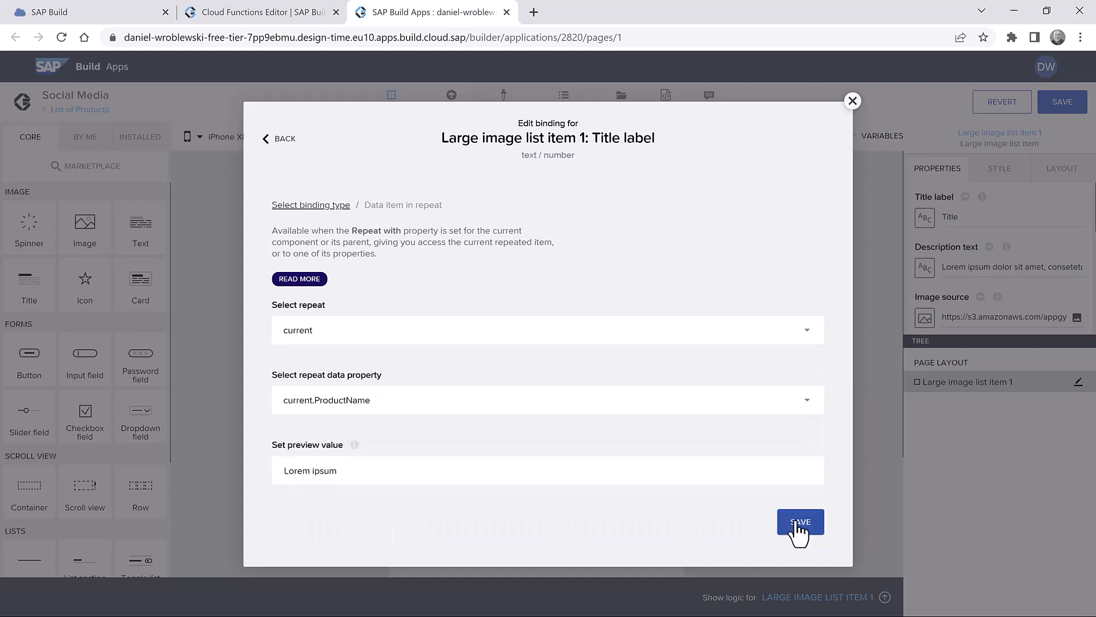
left_click(799, 522)
scroll(973, 288, "down", 4)
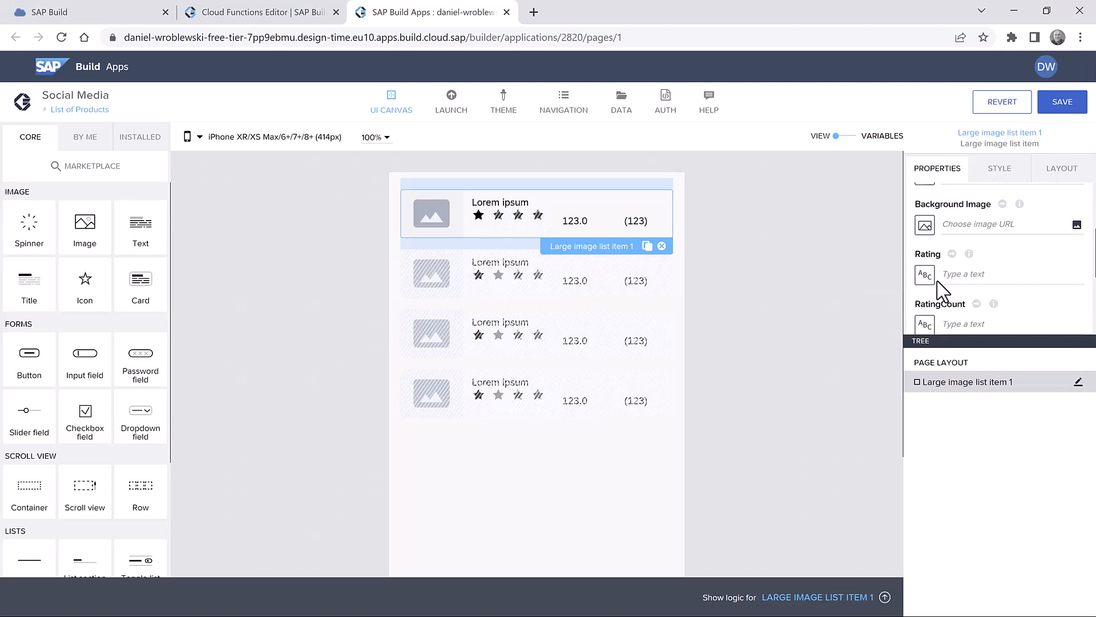
- Bind Rating to DEFAULT(FIND_BY_KEY(appVars.Ratings, "productID", STRING(repeated.current.ProductID)).avg,0)
left_click(924, 275)
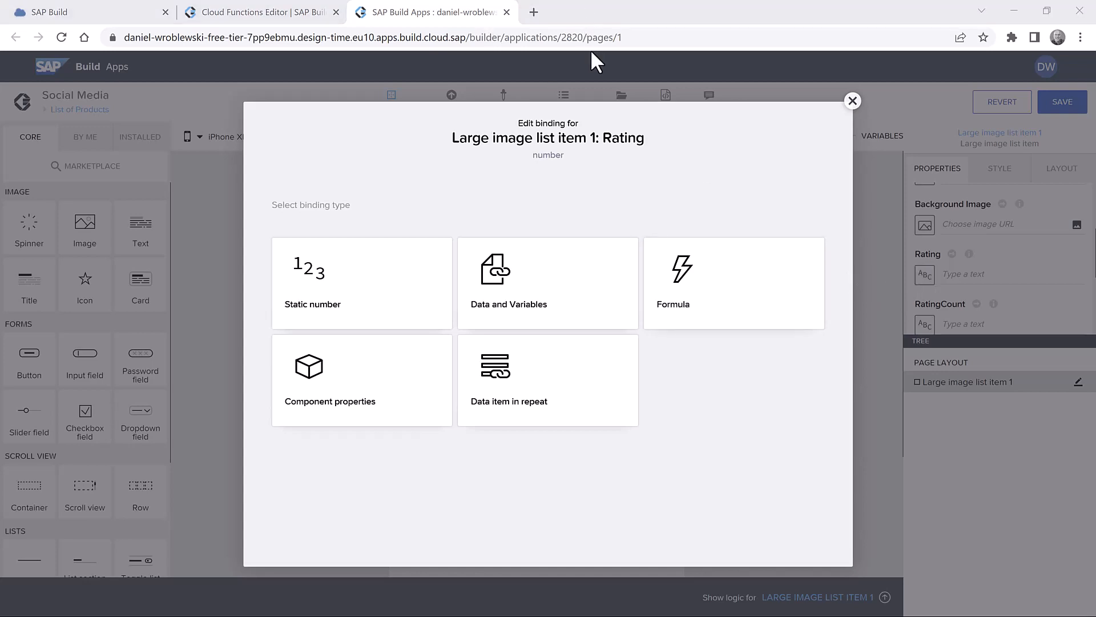
left_click(735, 288)
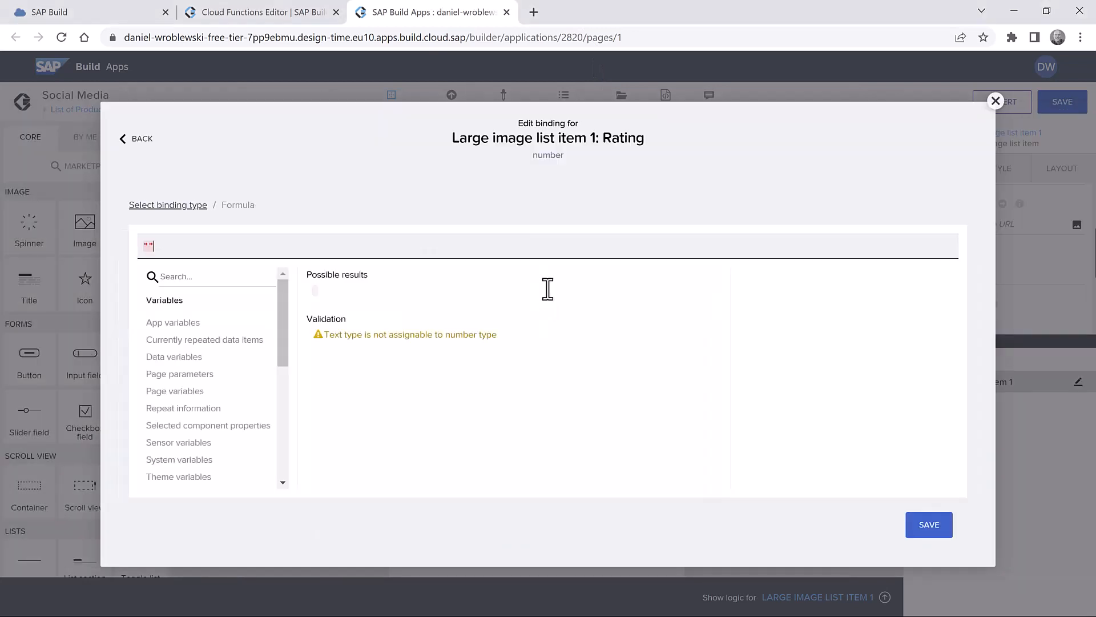
key("ctrl+a")
type("DEFAULT(FIND_BY_KEY(appVars.Ratings, \"productID\", STRING(repeated.current.ProductID)).avg,0)")
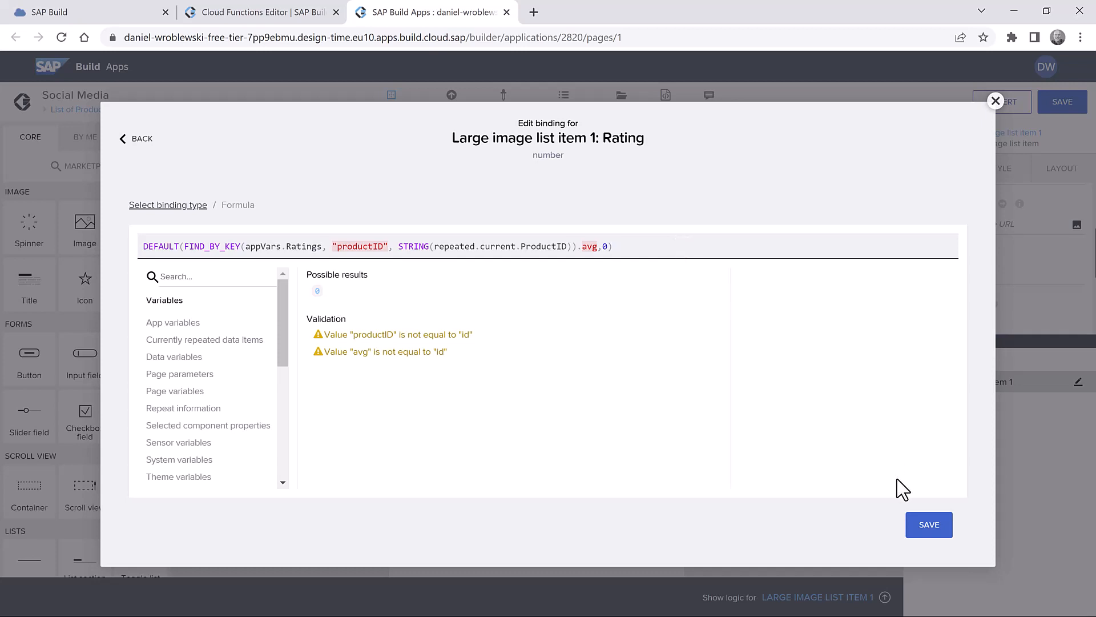
left_click(935, 530)
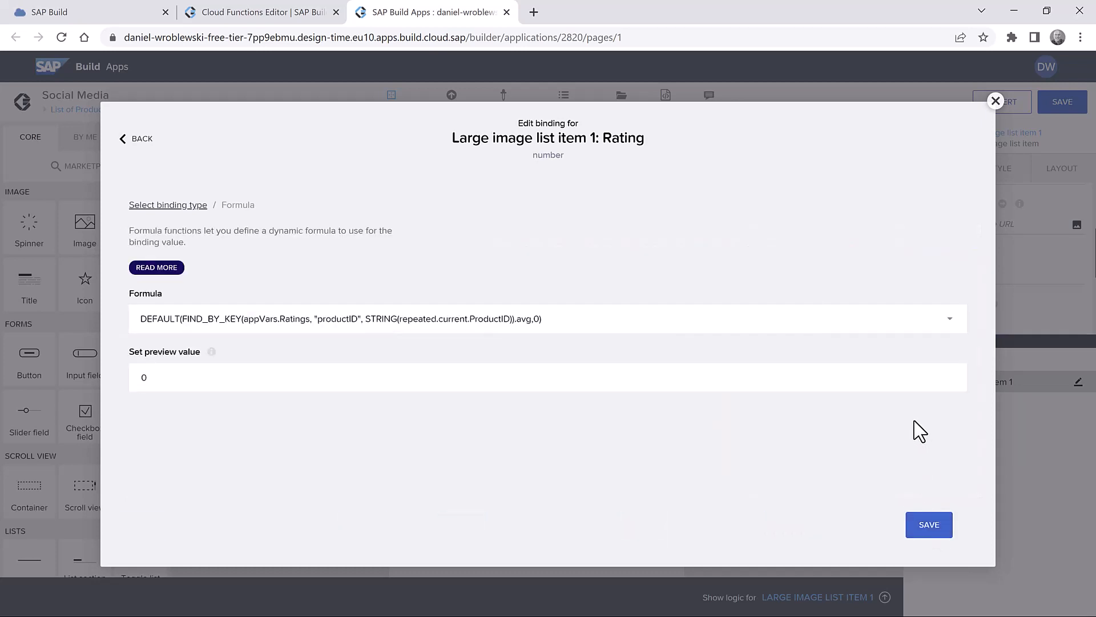
left_click(929, 525)
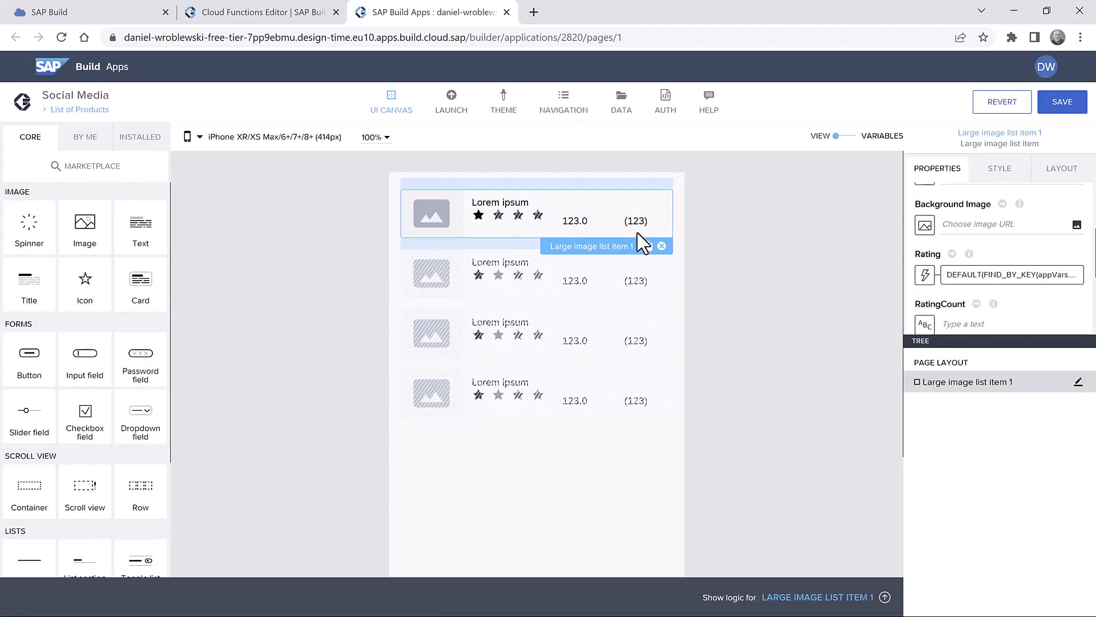
left_click(925, 324)
- Bind RatingCount to the FIND_BY_KEY lookup on appVars.Ratings returning .count, defaulting to 0
left_click(718, 278)
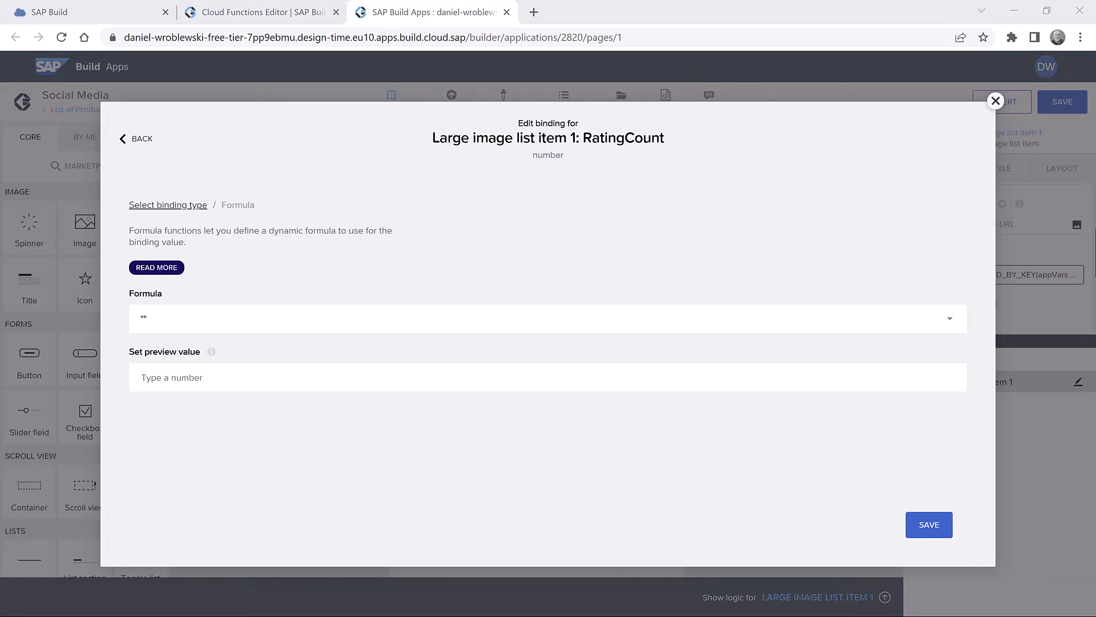
left_click(334, 329)
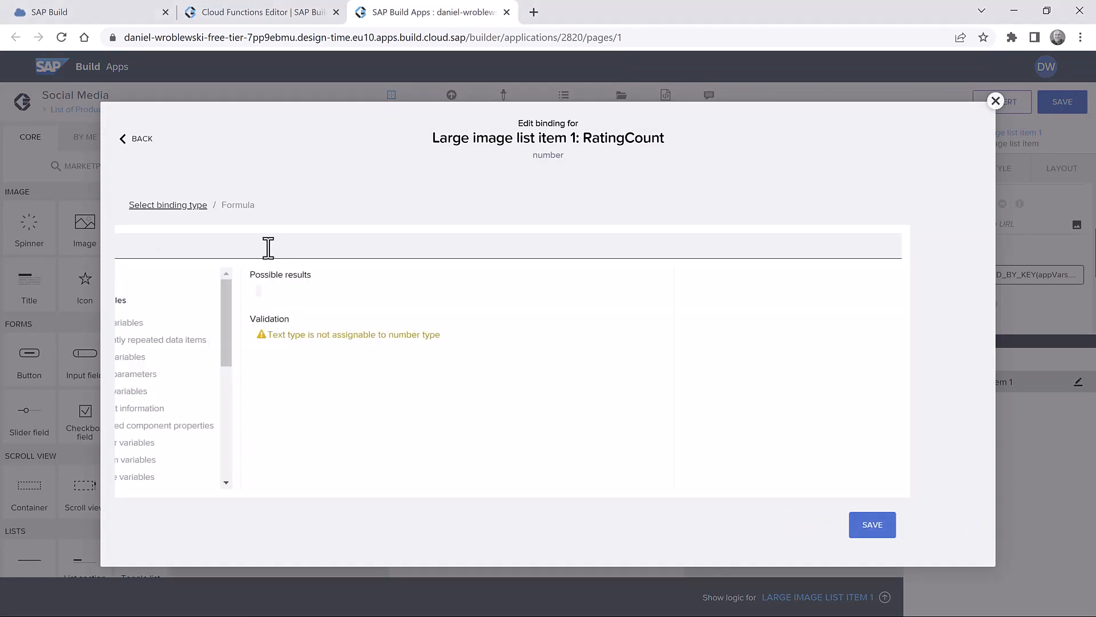
key("ctrl+a")
type("DEFAULT(FIND_BY_KEY(appVars.Ratings, \"productID\", STRING(repeated.current.ProductID)).count,0)")
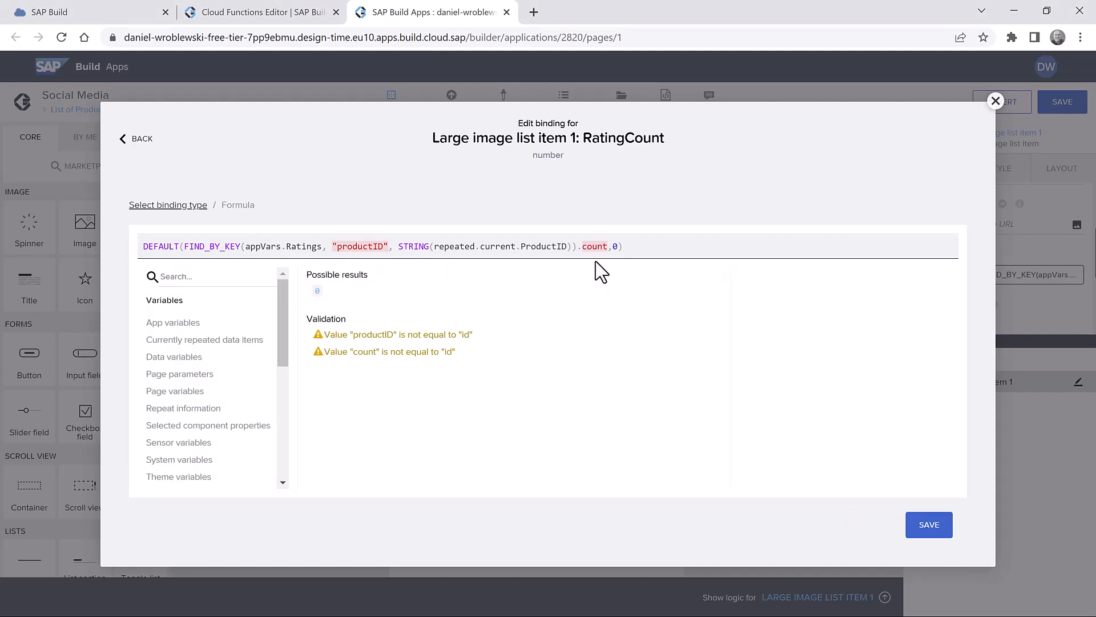
left_click(930, 525)
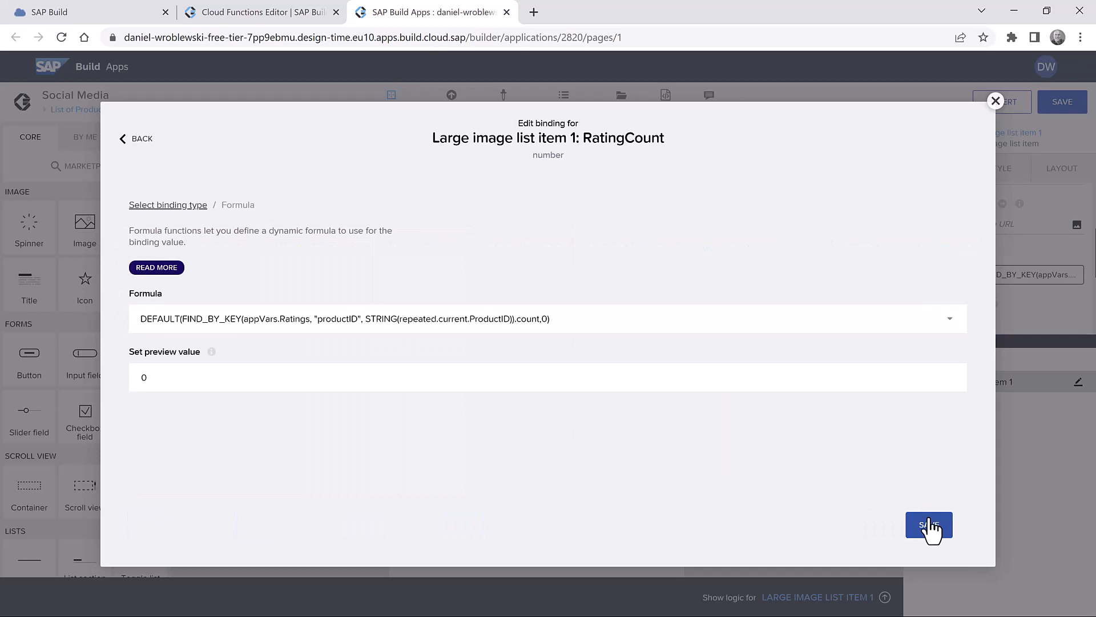
left_click(929, 525)
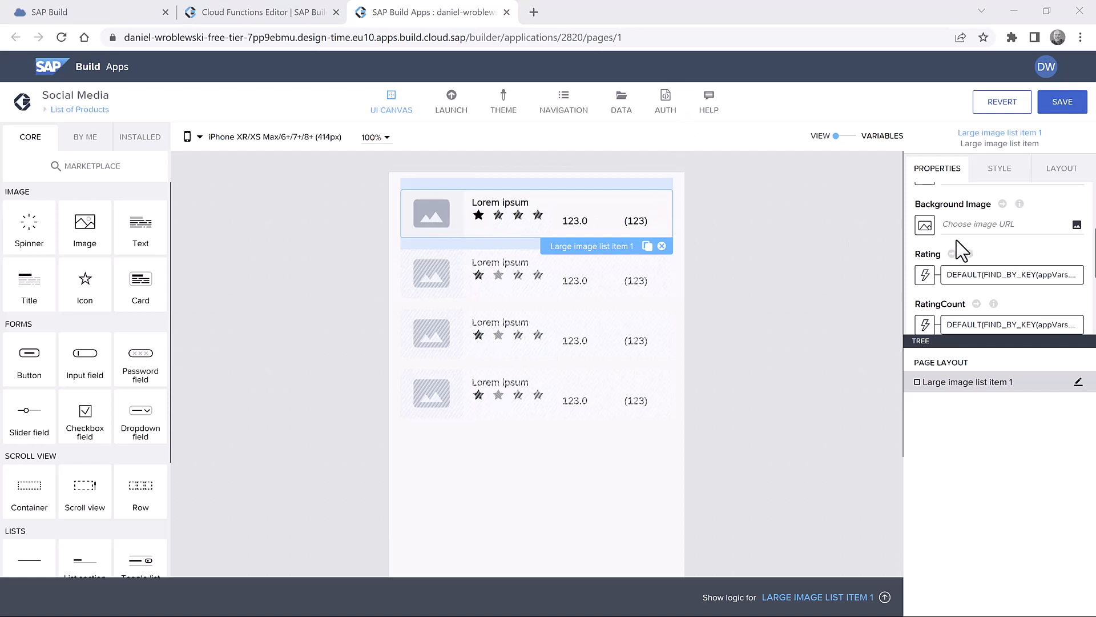
scroll(962, 254, "up", 2)
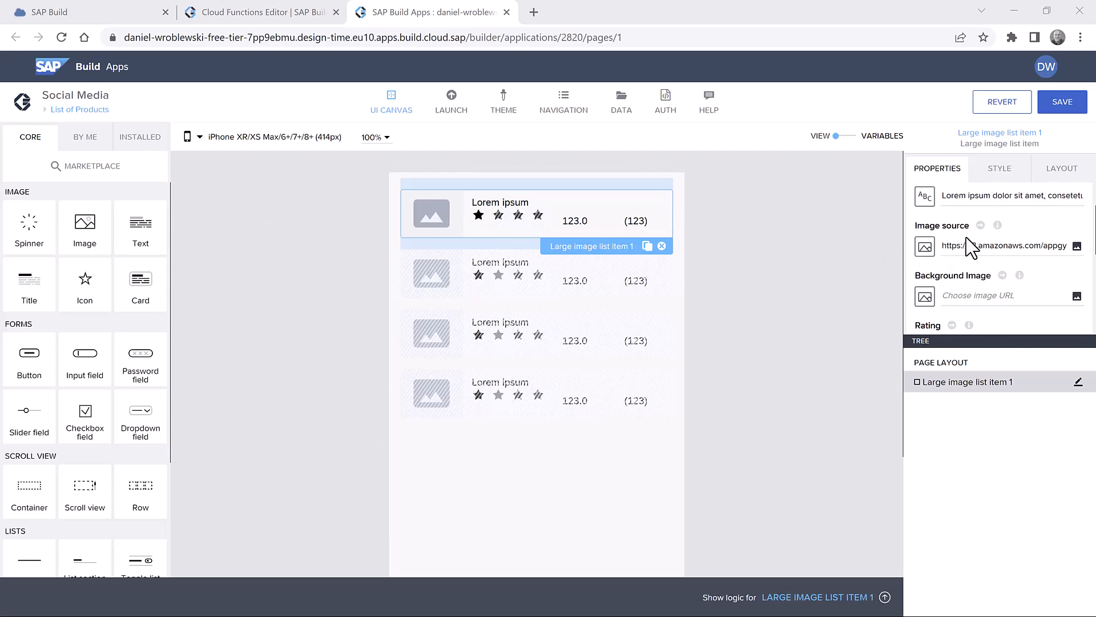
left_click(925, 246)
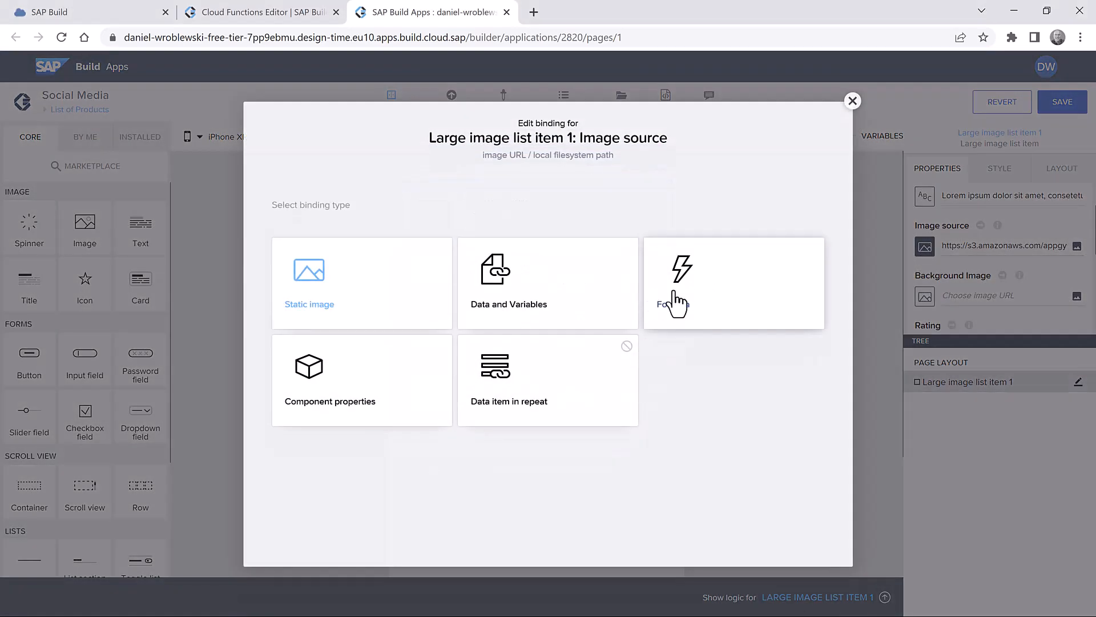
left_click(677, 303)
left_click(422, 320)
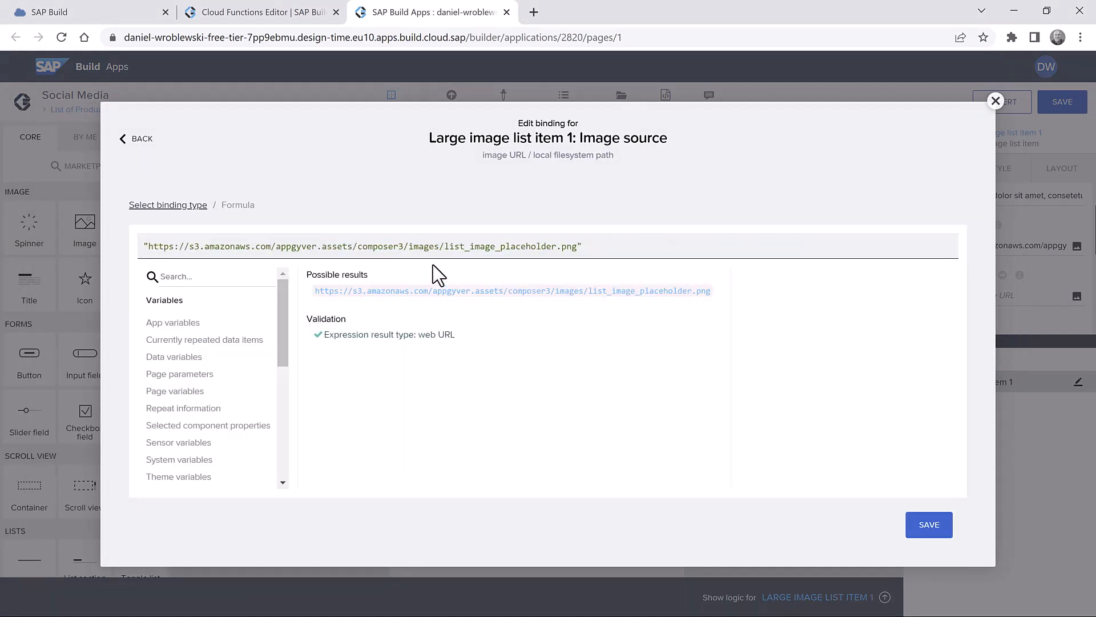
key("ctrl+a")
type("\"https://picsum.photos/100?random=\" + repeated.current.ProductID")
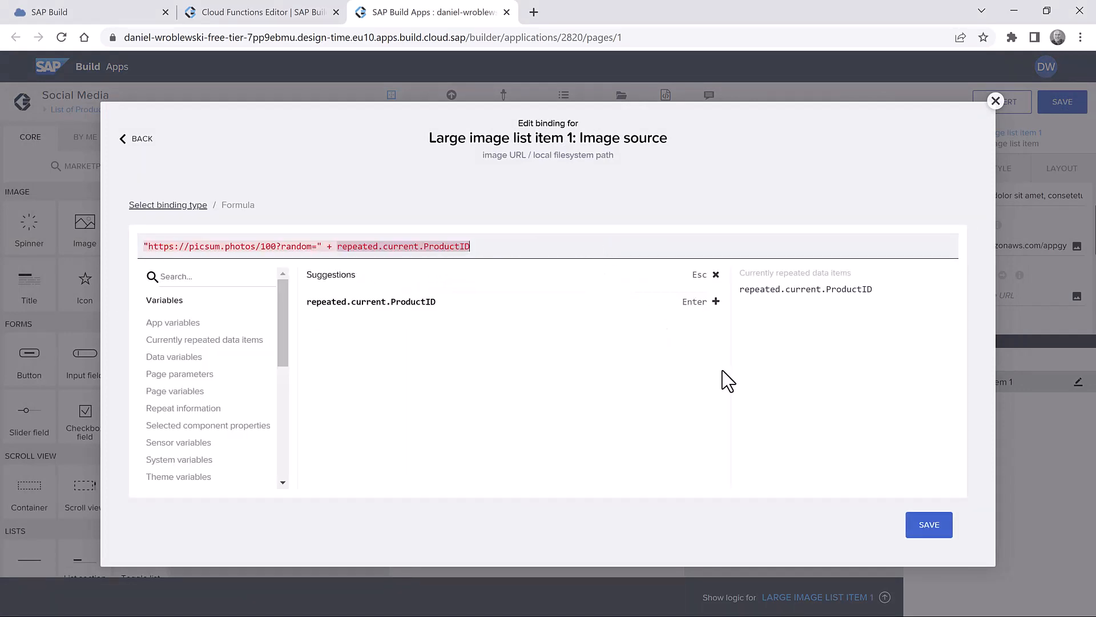
left_click(924, 528)
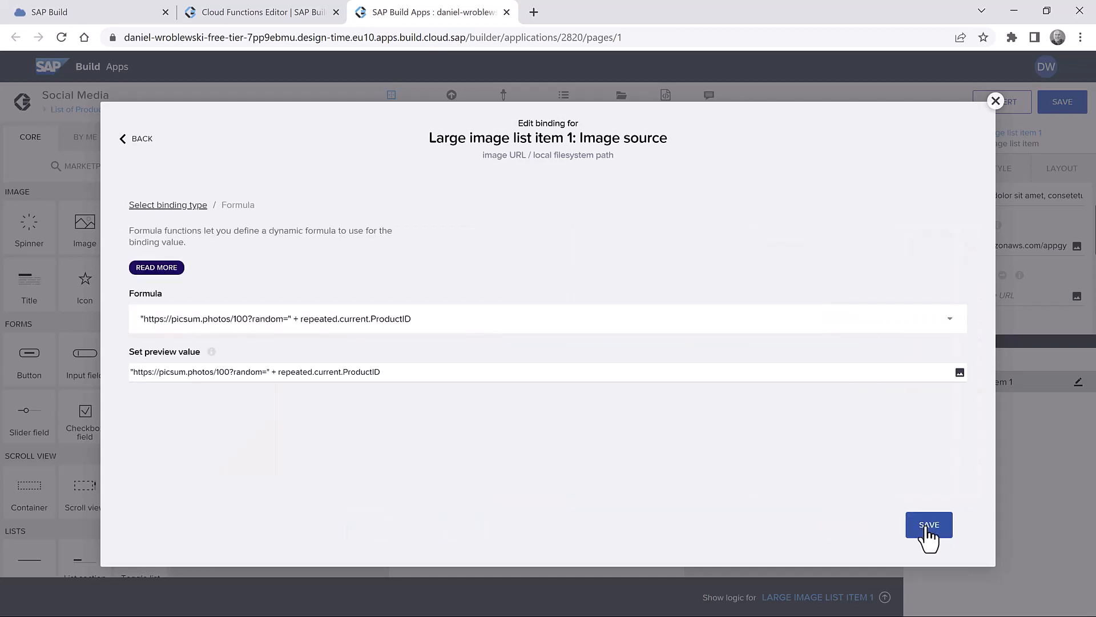
left_click(928, 531)
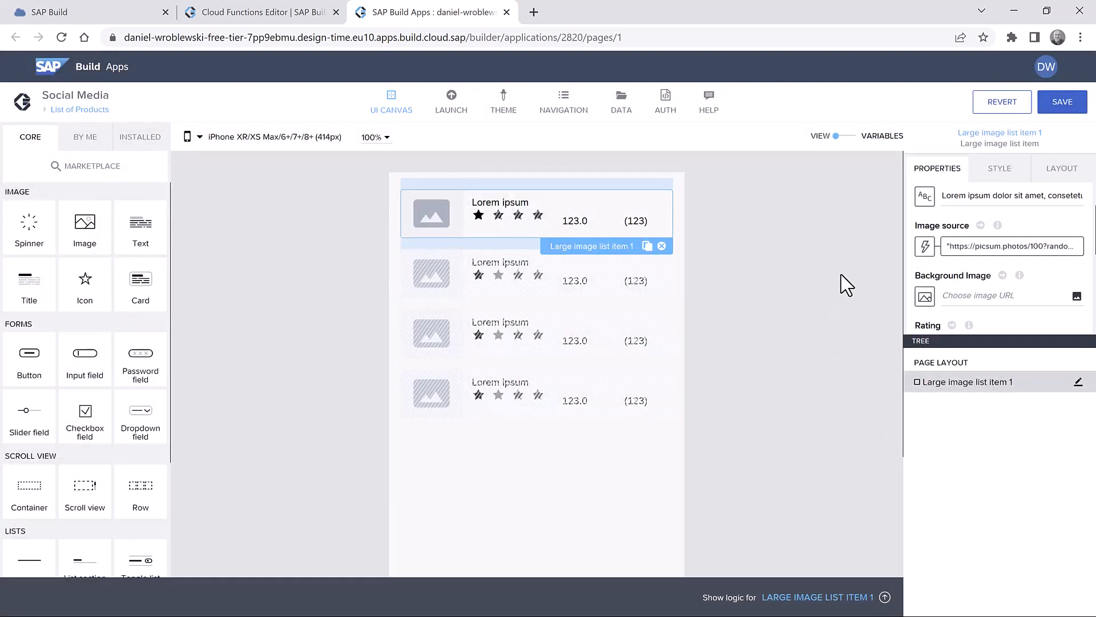
- Turn on the list item's card shadow using the Content Shadow 0 preset
left_click(1007, 174)
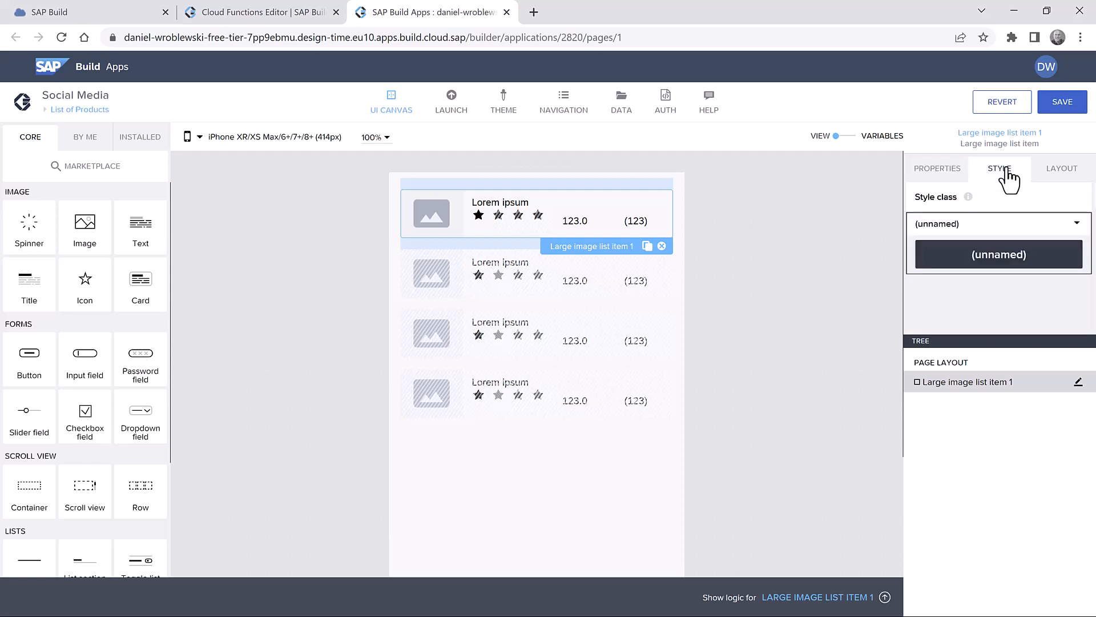
left_click(1078, 226)
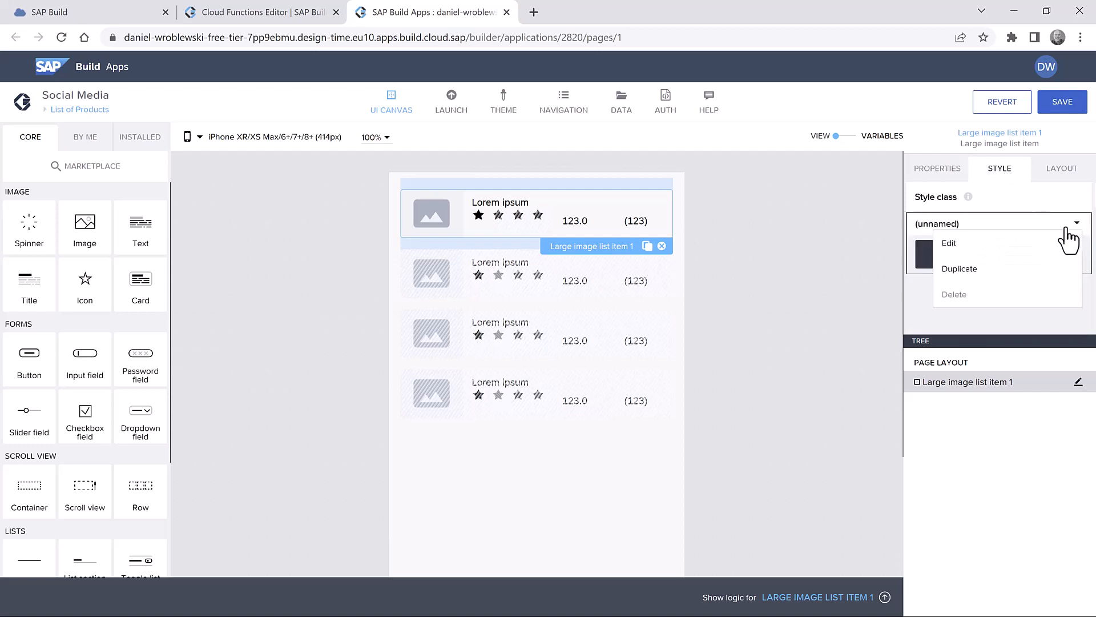
left_click(989, 245)
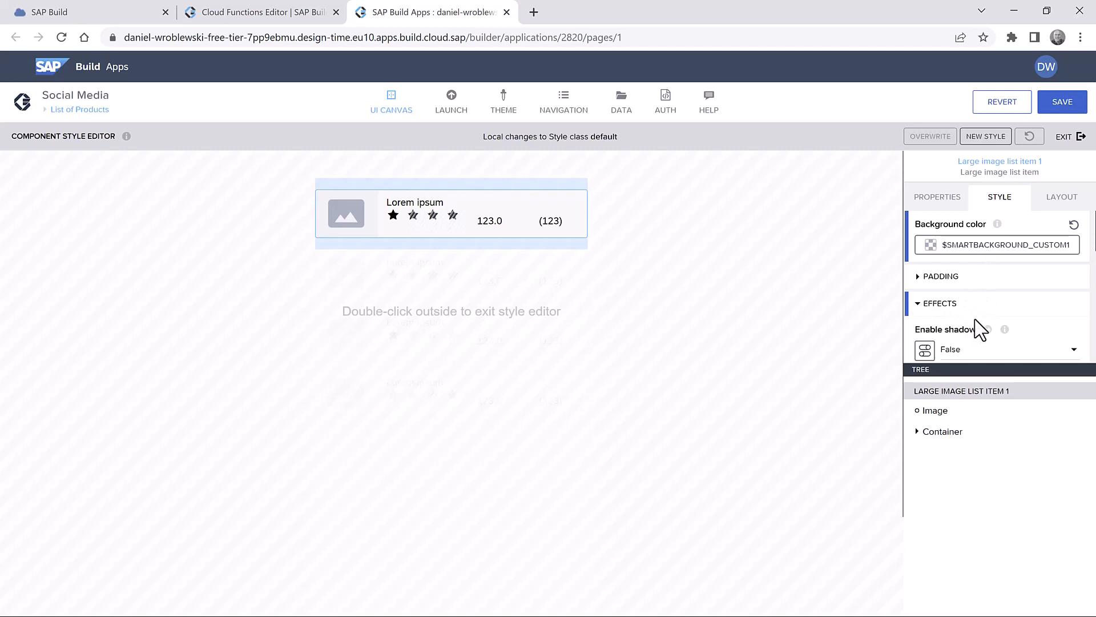
scroll(979, 320, "down", 3)
scroll(961, 272, "up", 1)
left_click(965, 283)
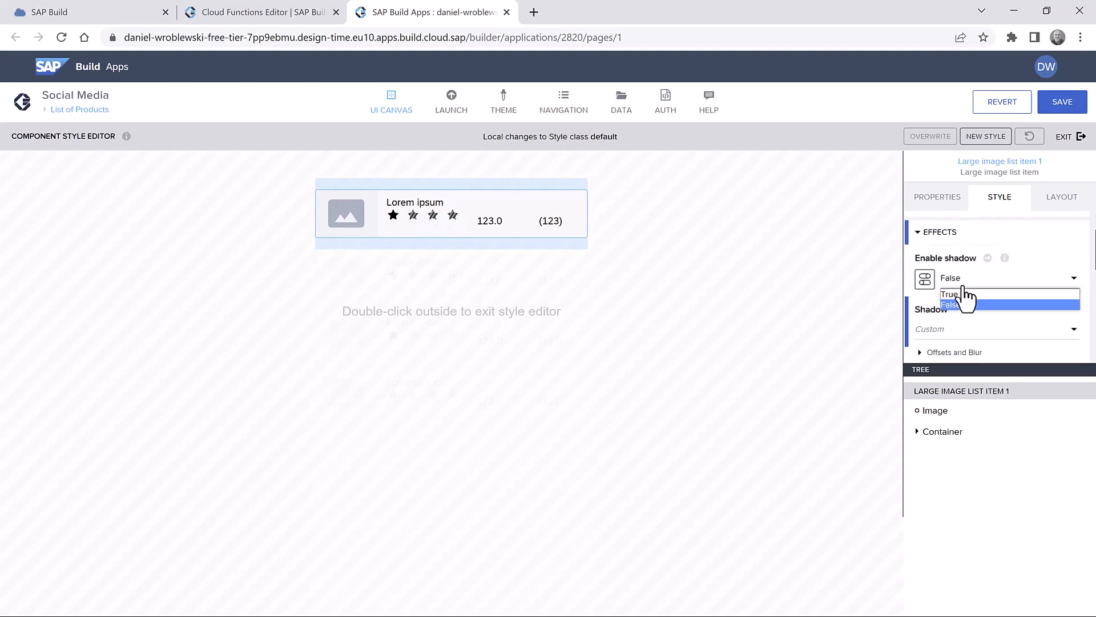
left_click(971, 303)
left_click(974, 334)
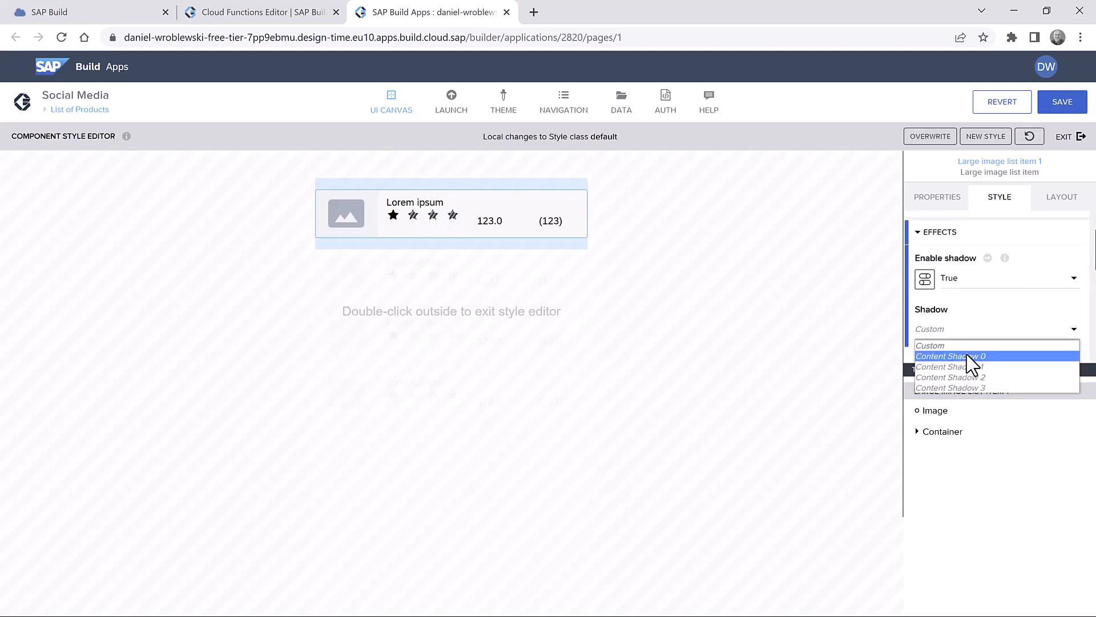
left_click(969, 360)
- Set the shadow colour to #AF9E8D, save the app, and exit the style editor
scroll(970, 294, "down", 1)
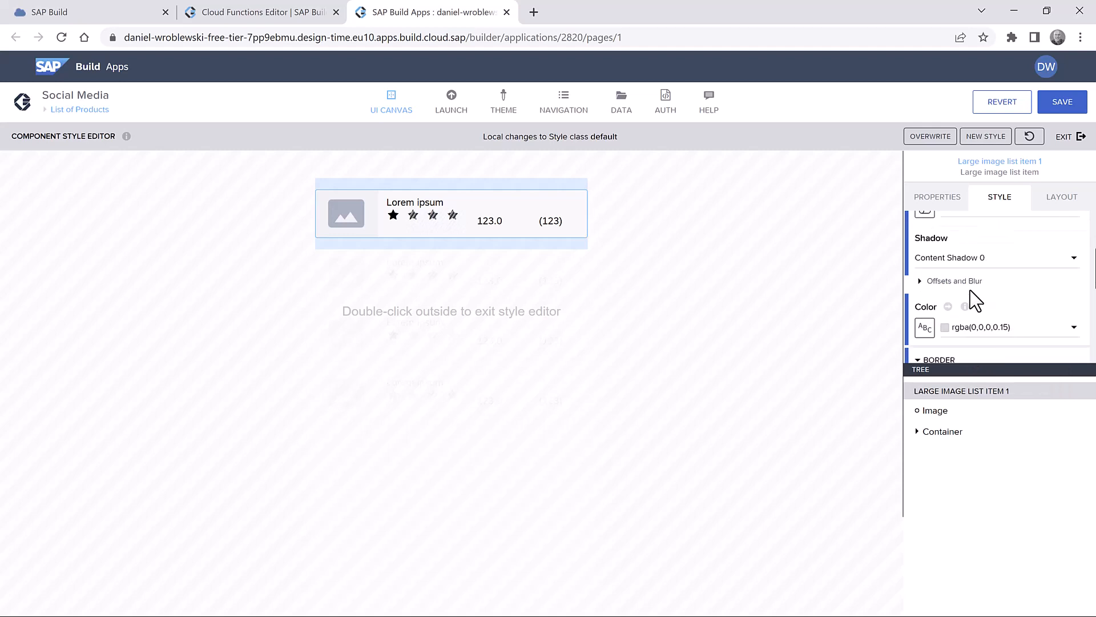
left_click(963, 327)
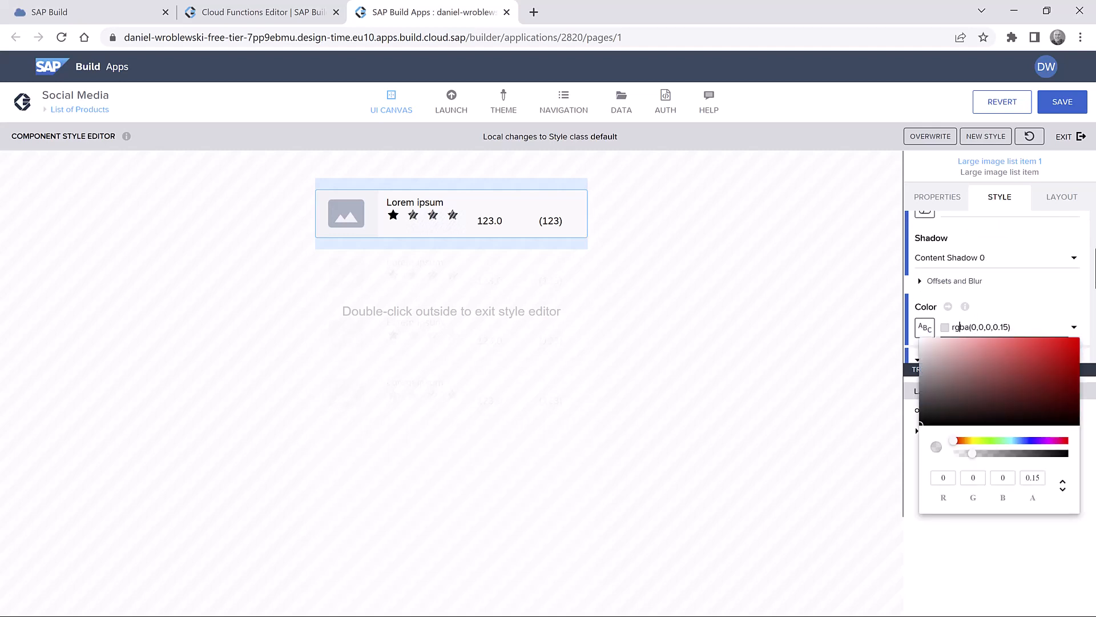
double_click(981, 330)
key("ctrl+a")
type("#AF9E8D")
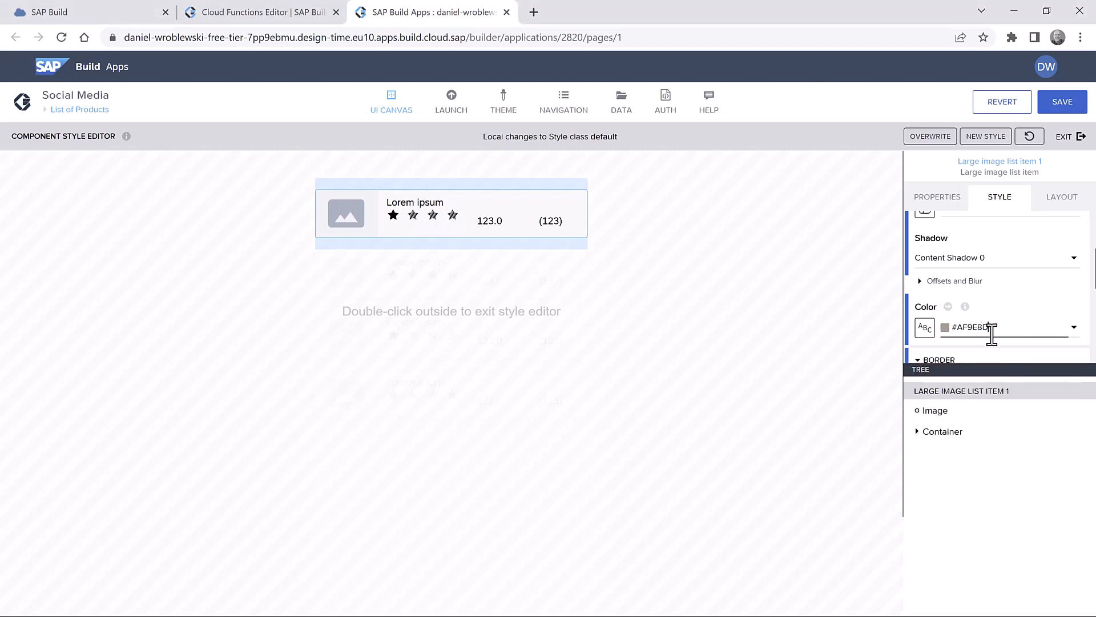
left_click(1065, 106)
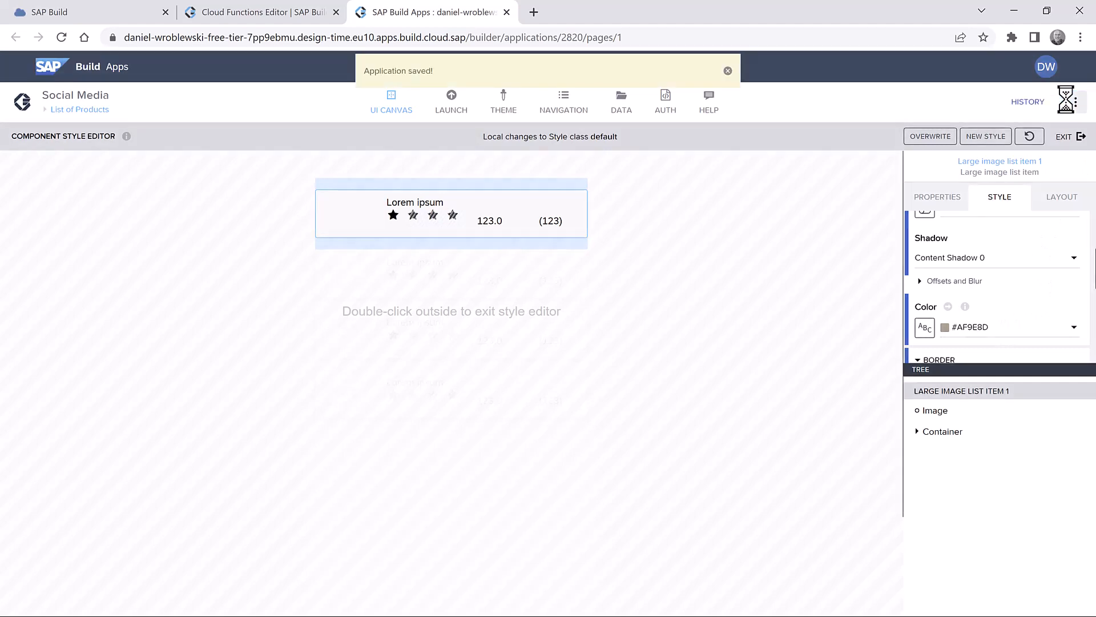
left_click(1079, 136)
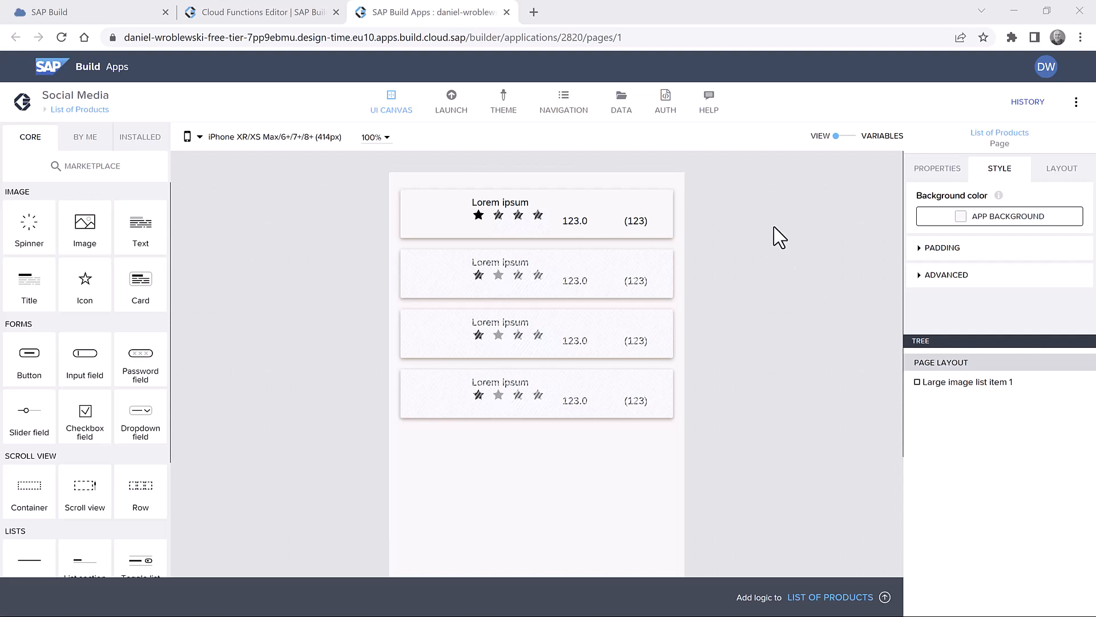
- In the List of Products page logic, add Execute cloud function, delete Page focused, and connect Page mounted to it
left_click(831, 597)
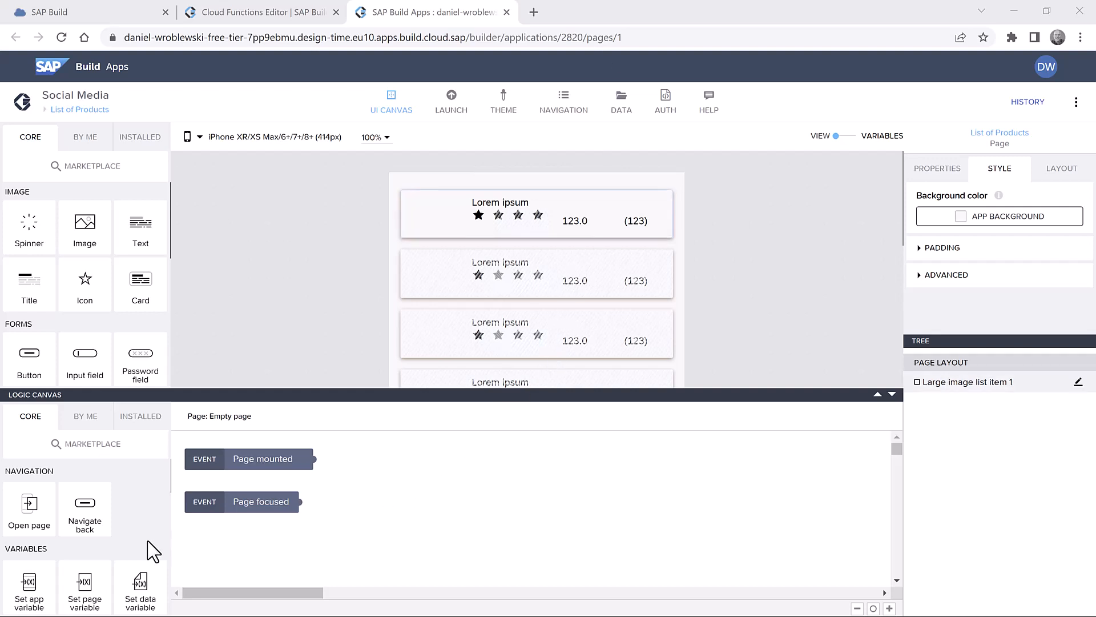
scroll(132, 525, "down", 5)
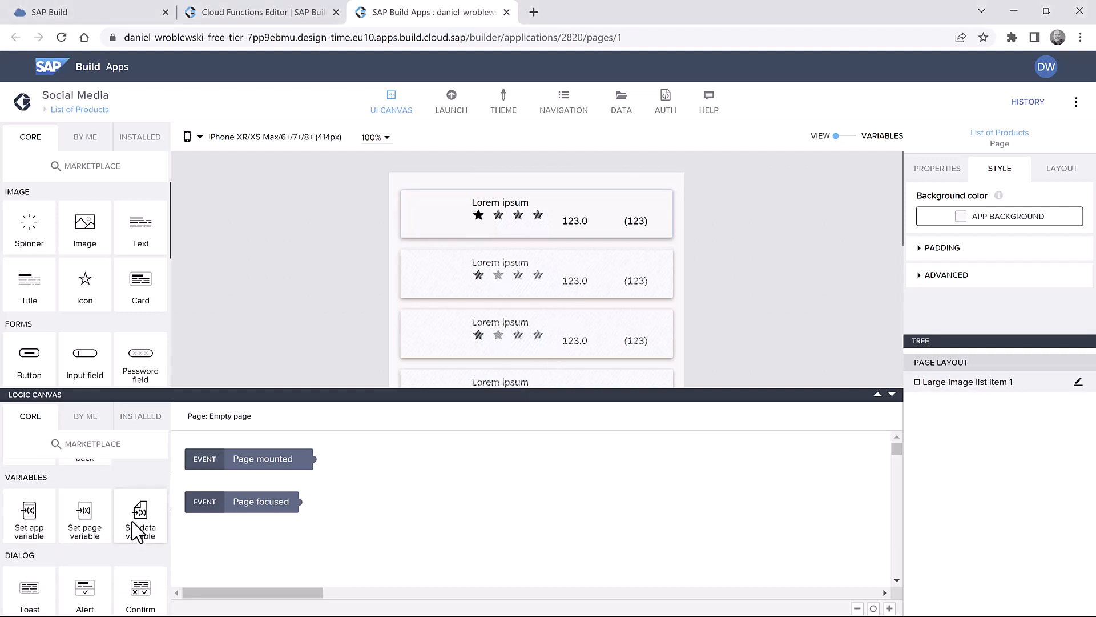
scroll(133, 519, "down", 3)
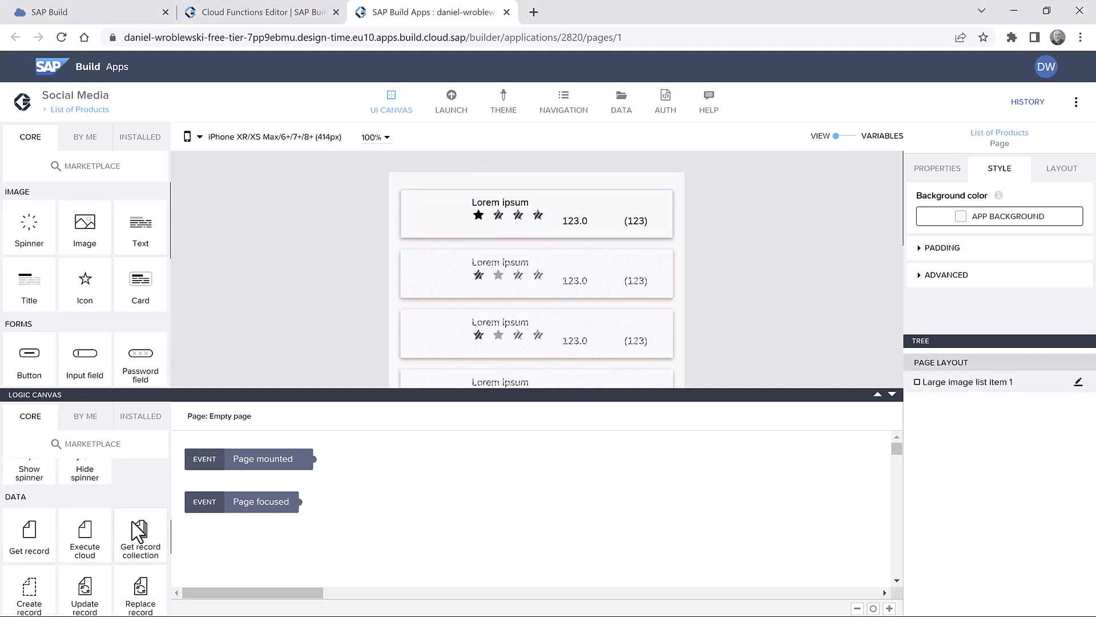
left_click_drag(80, 527, 457, 454)
left_click(280, 502)
left_click(294, 483)
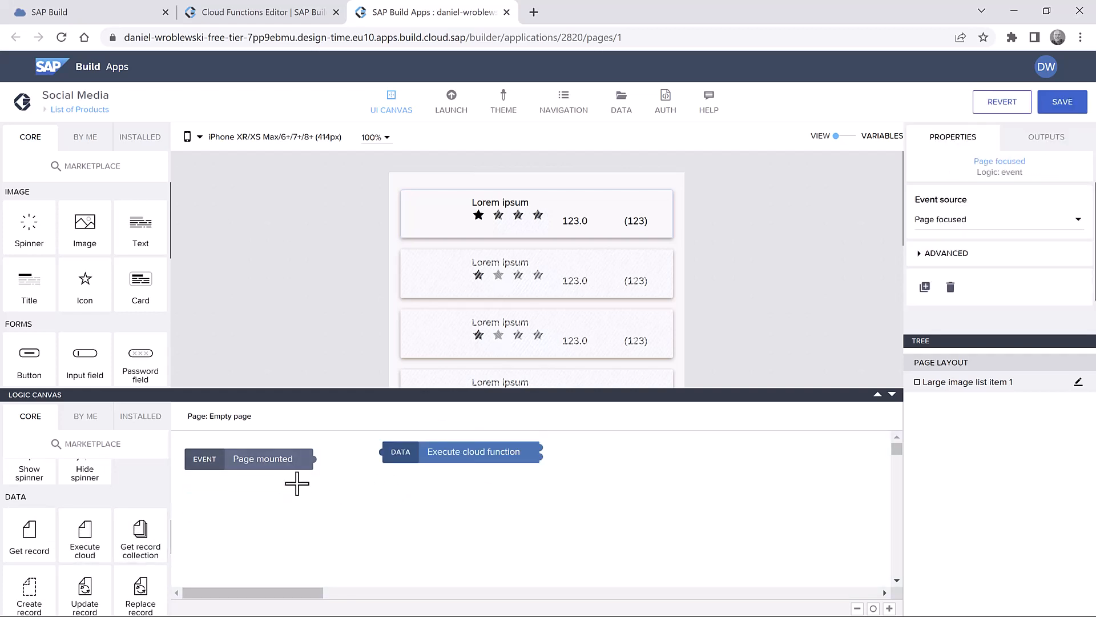
left_click_drag(278, 457, 383, 451)
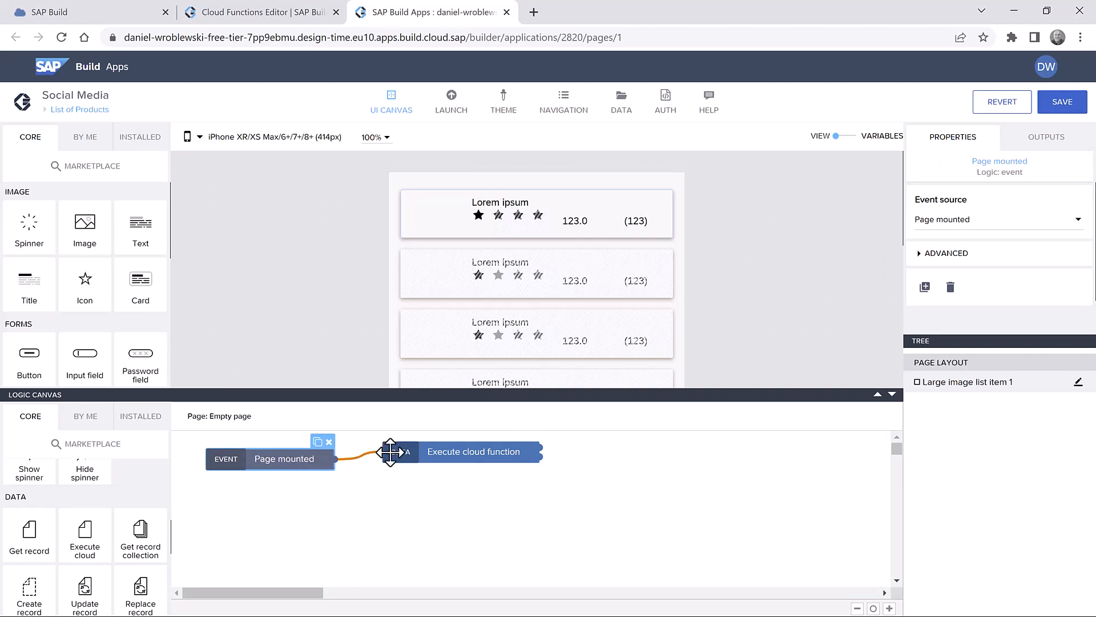
left_click(479, 451)
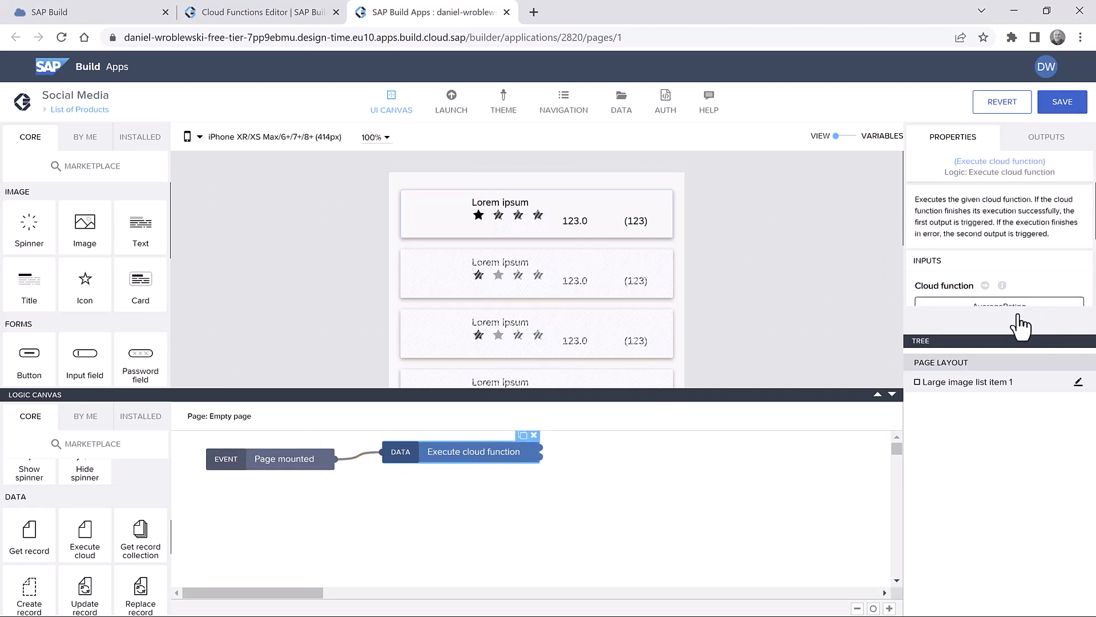
- Add a Set app variable node after the cloud function call, targeting Ratings
left_click_drag(1008, 340, 1008, 441)
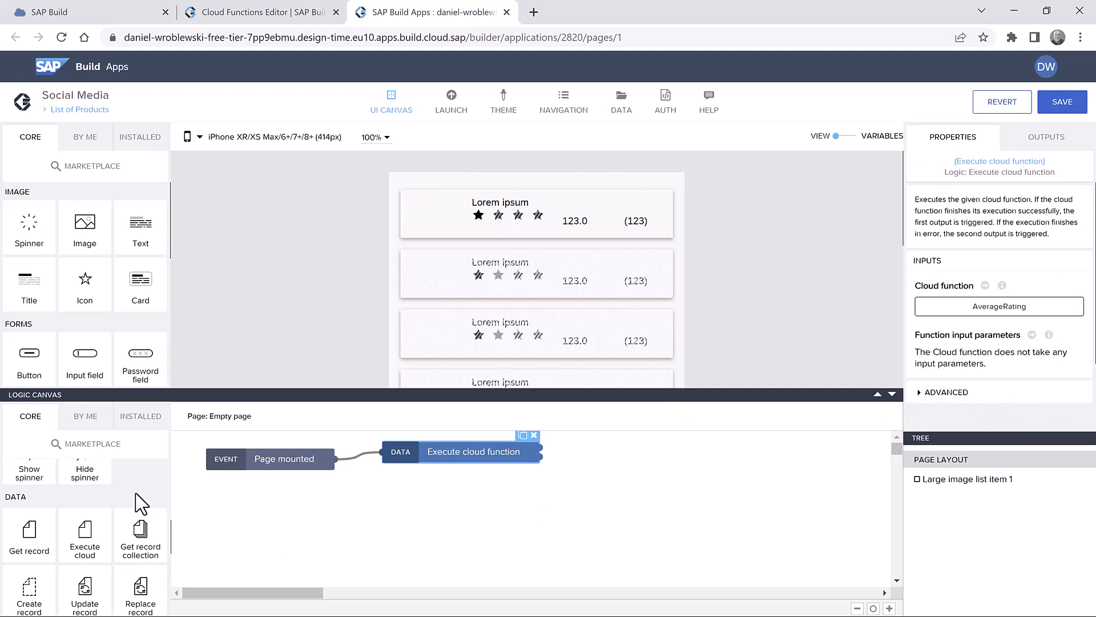
scroll(140, 503, "down", 5)
scroll(142, 502, "up", 1)
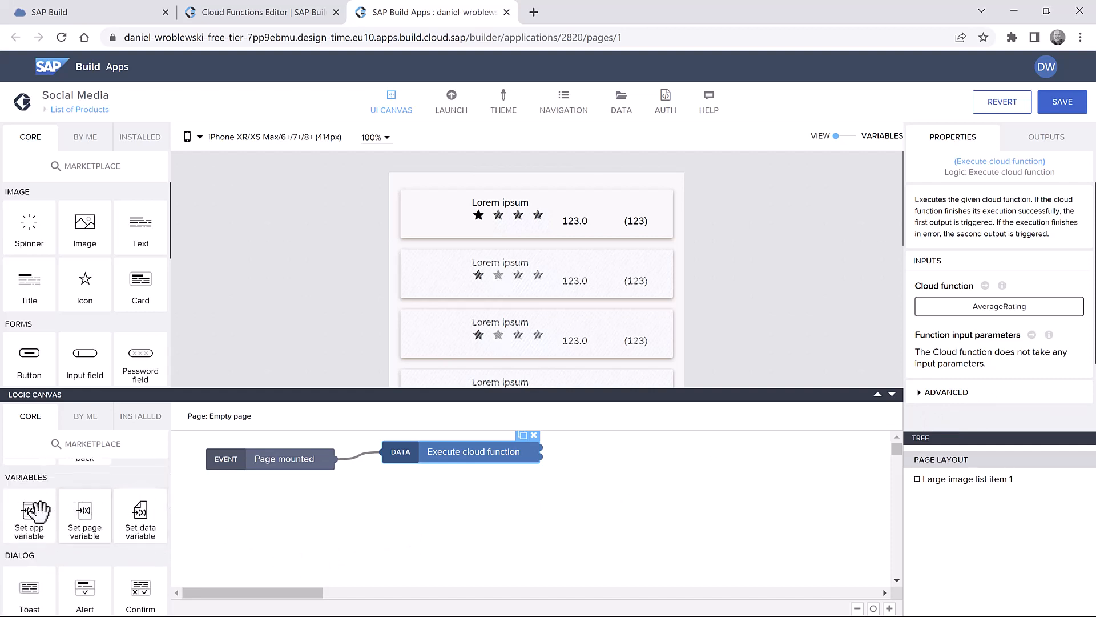
left_click_drag(29, 511, 614, 499)
left_click_drag(677, 471, 708, 460)
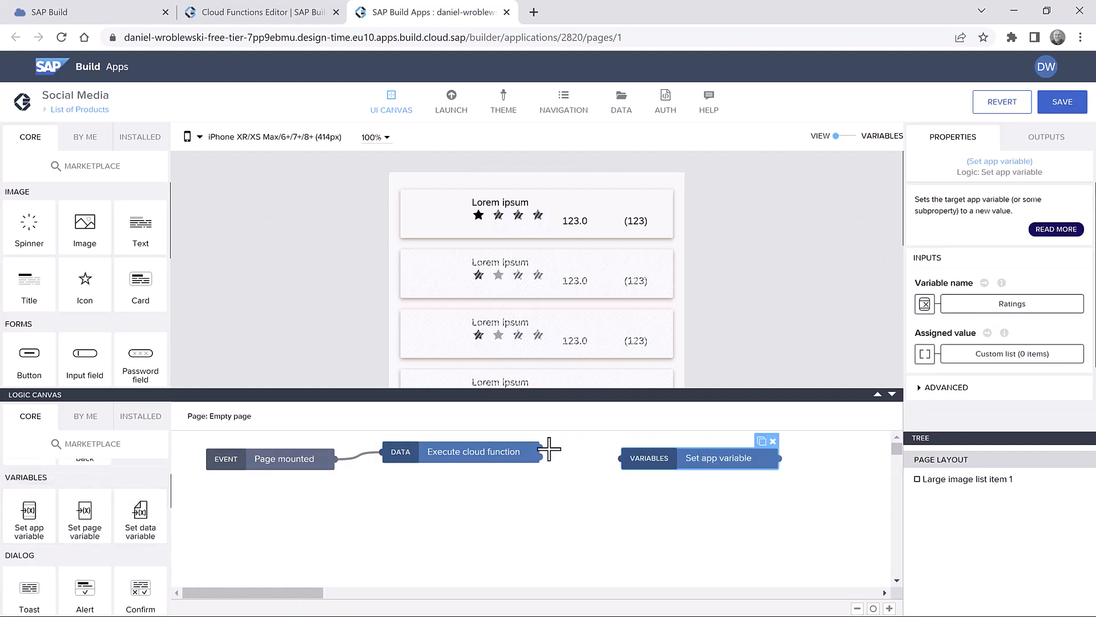
left_click_drag(541, 451, 632, 458)
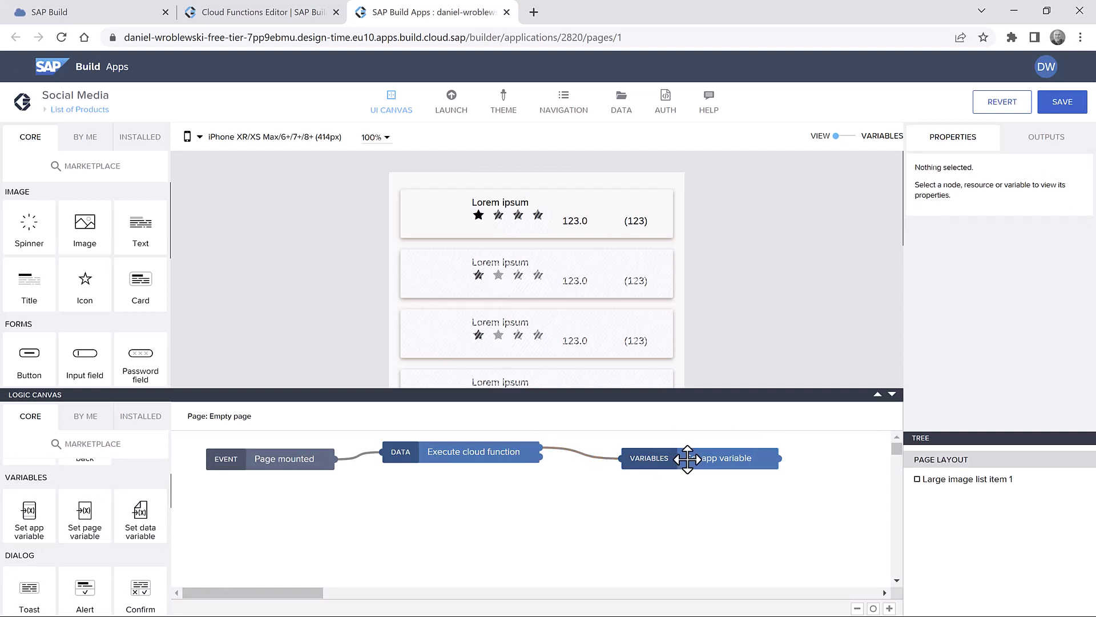
left_click(688, 460)
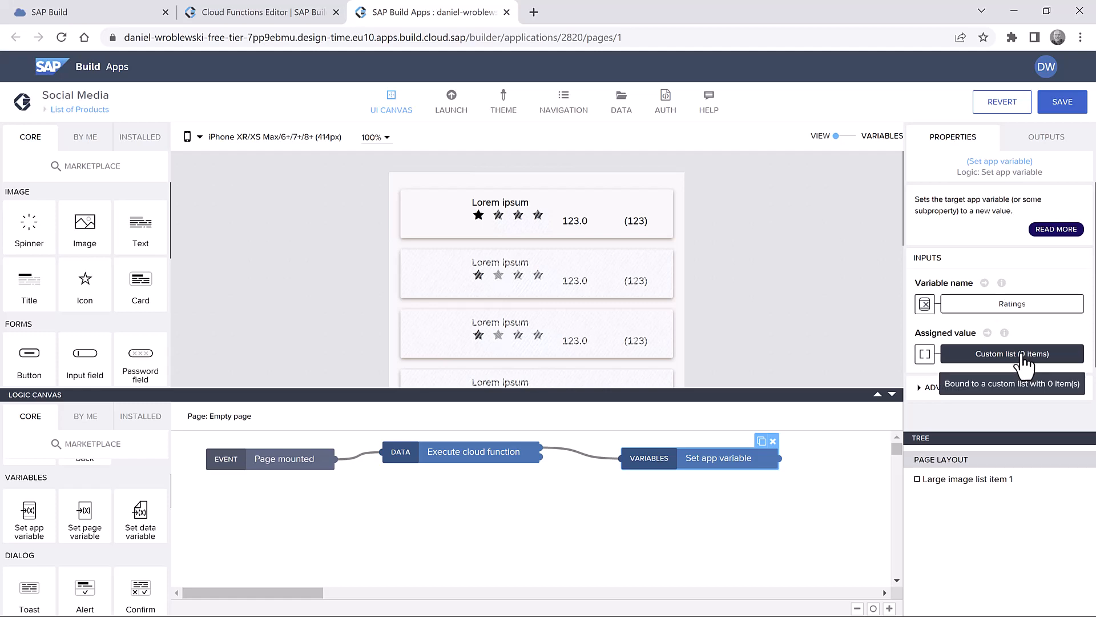
- Change the Ratings variable's assigned value to a formula binding
left_click(1022, 358)
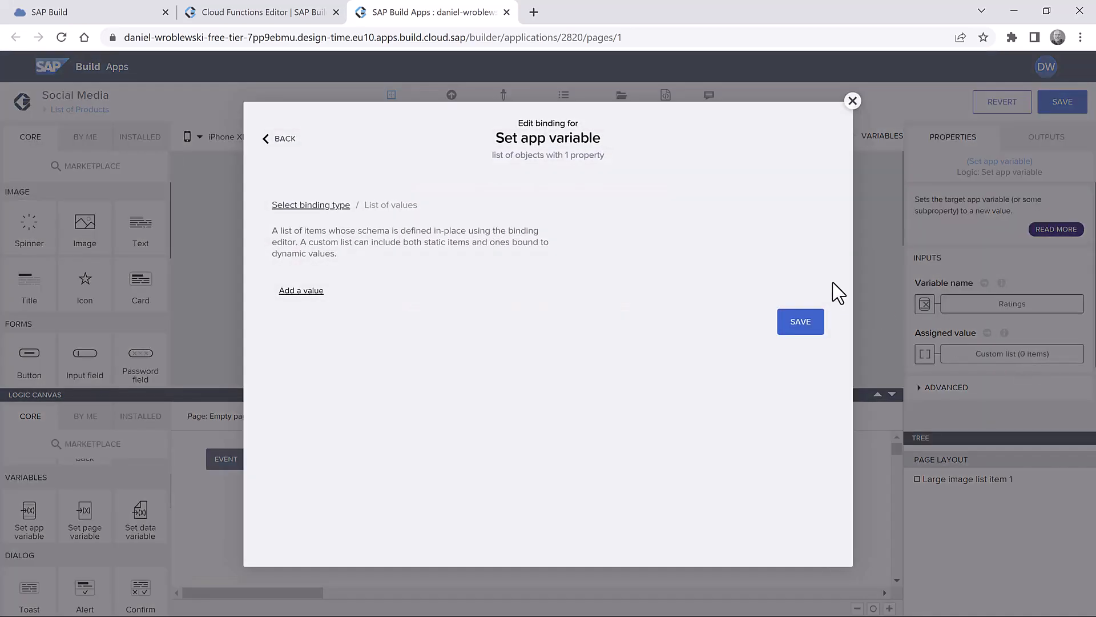
left_click(307, 206)
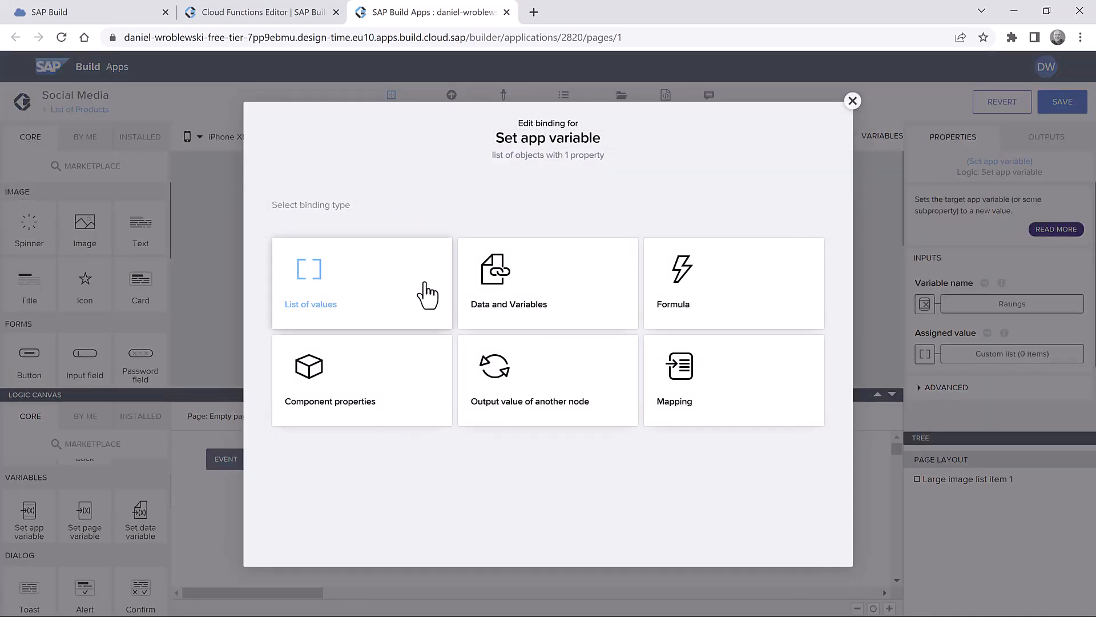
left_click(532, 384)
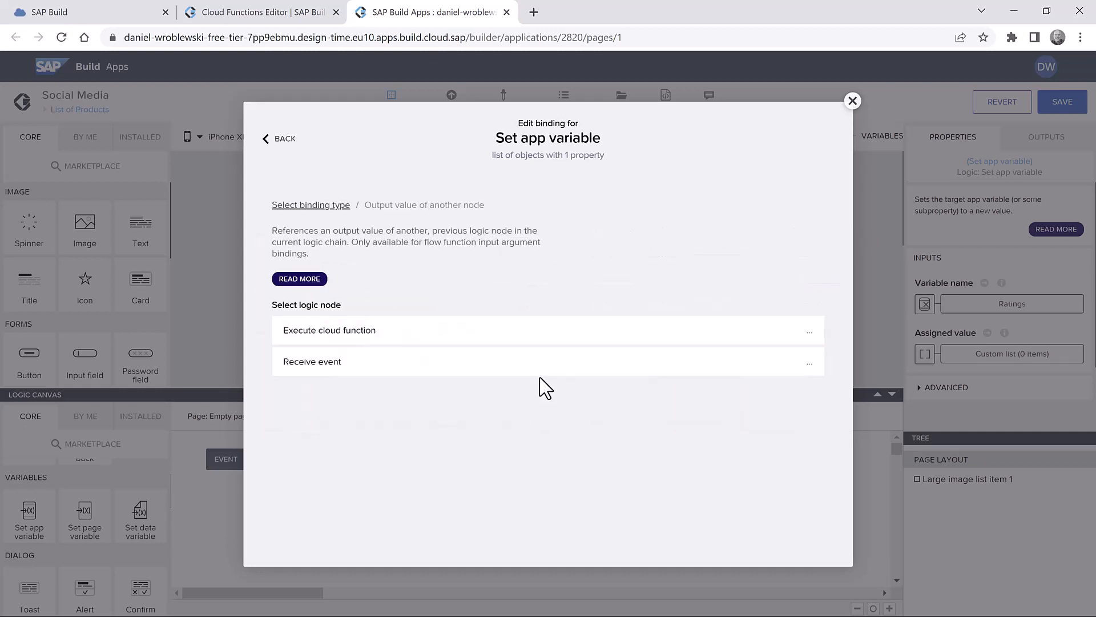
left_click(388, 335)
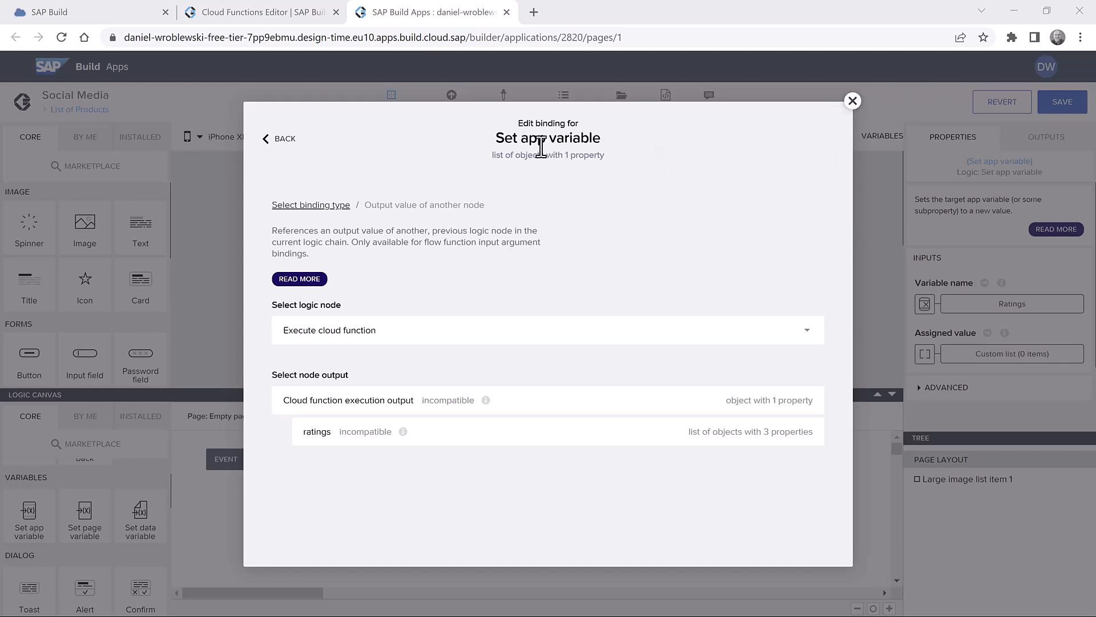
left_click(310, 204)
left_click(690, 285)
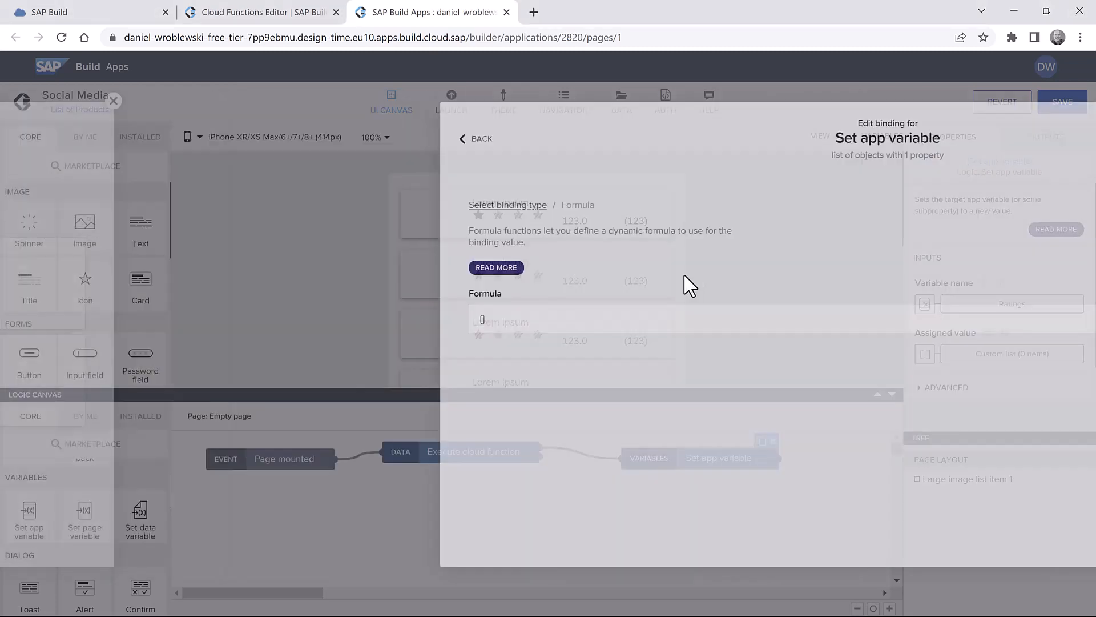
left_click(459, 320)
- Set the formula to outputs["Execute cloud function"].values.ratings, save the app, and open the Launch tab
key("ctrl+a")
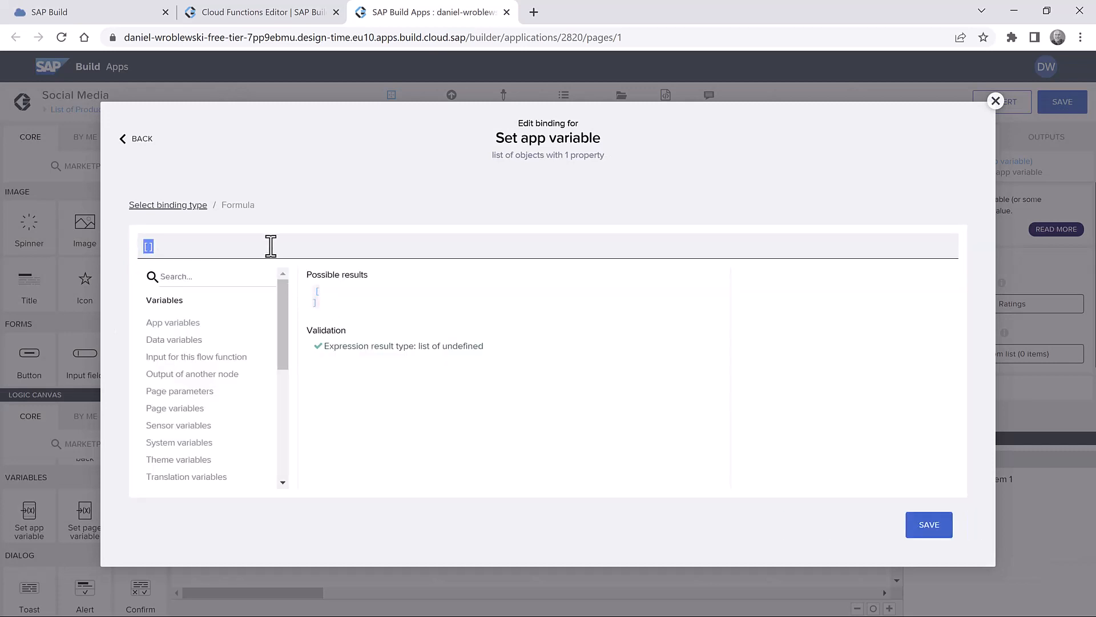
type("outputs[\"Execute cloud function\"].values.ratings")
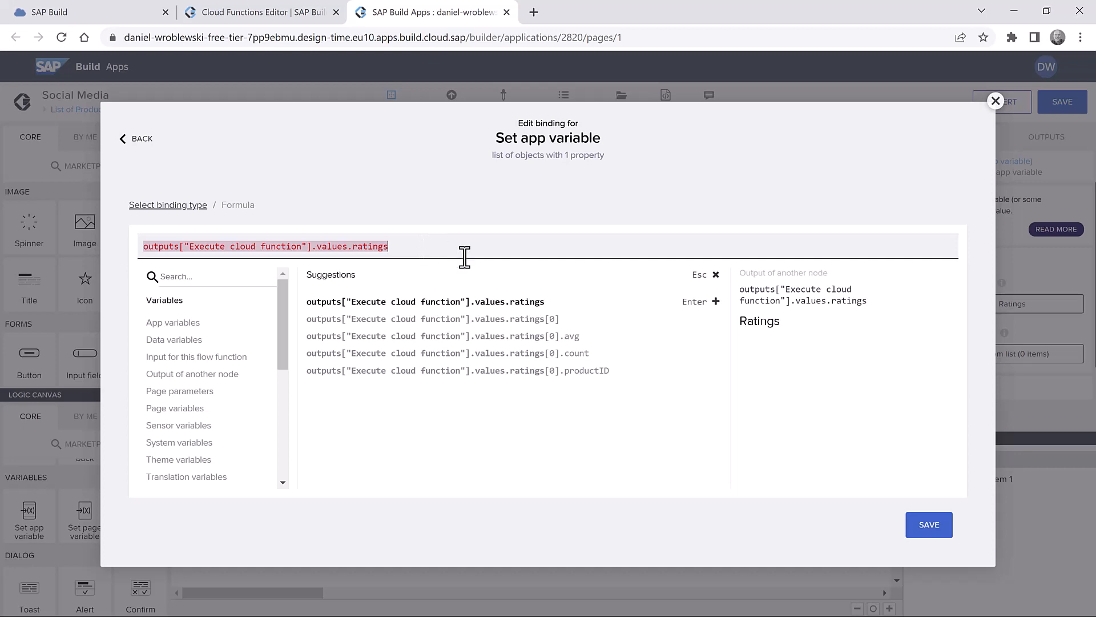
left_click(928, 522)
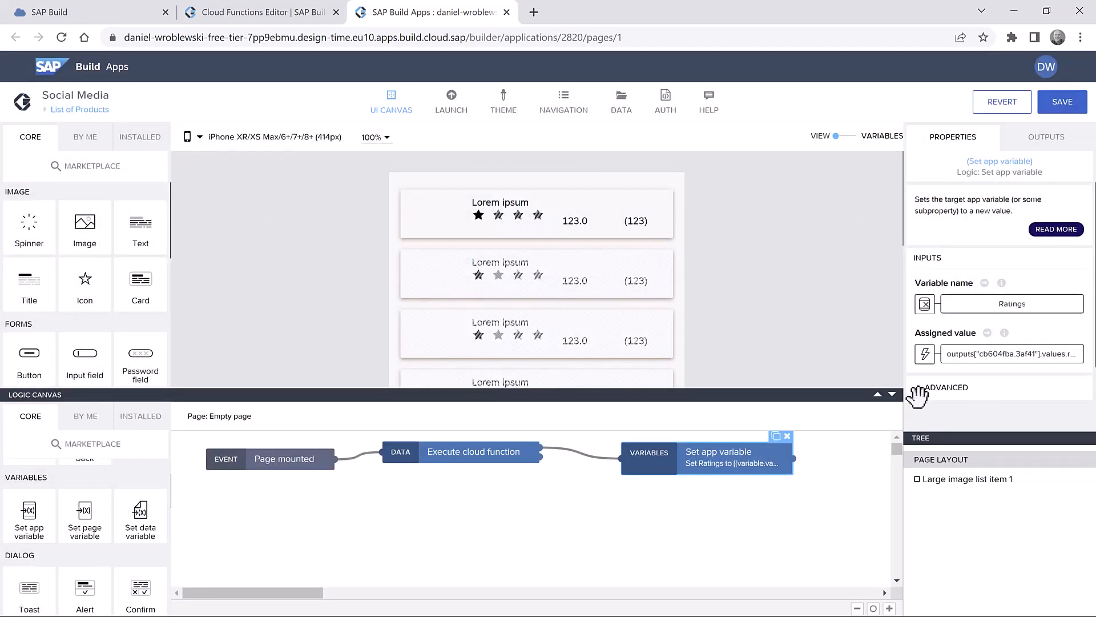
left_click(1061, 100)
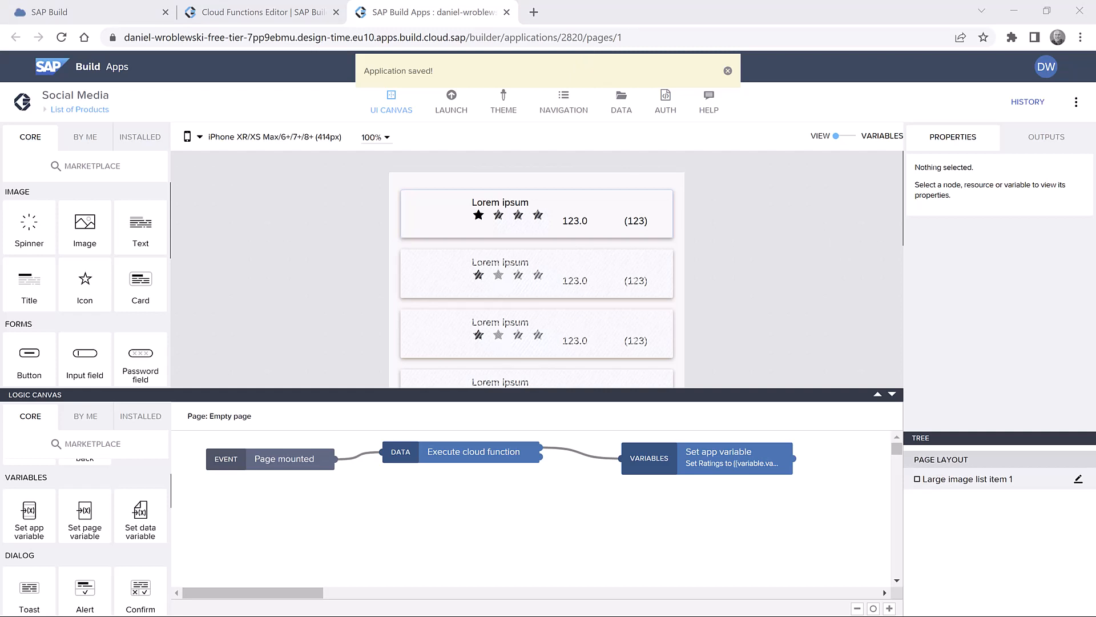
left_click(451, 98)
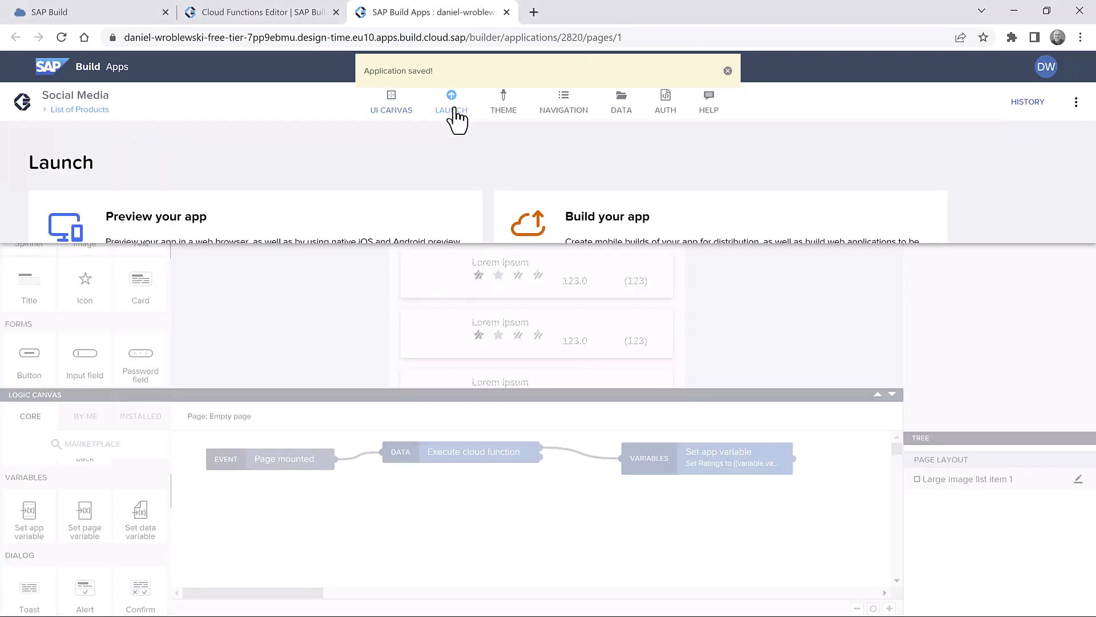
- Open the Social Media app in the web preview from the preview portal
left_click(374, 326)
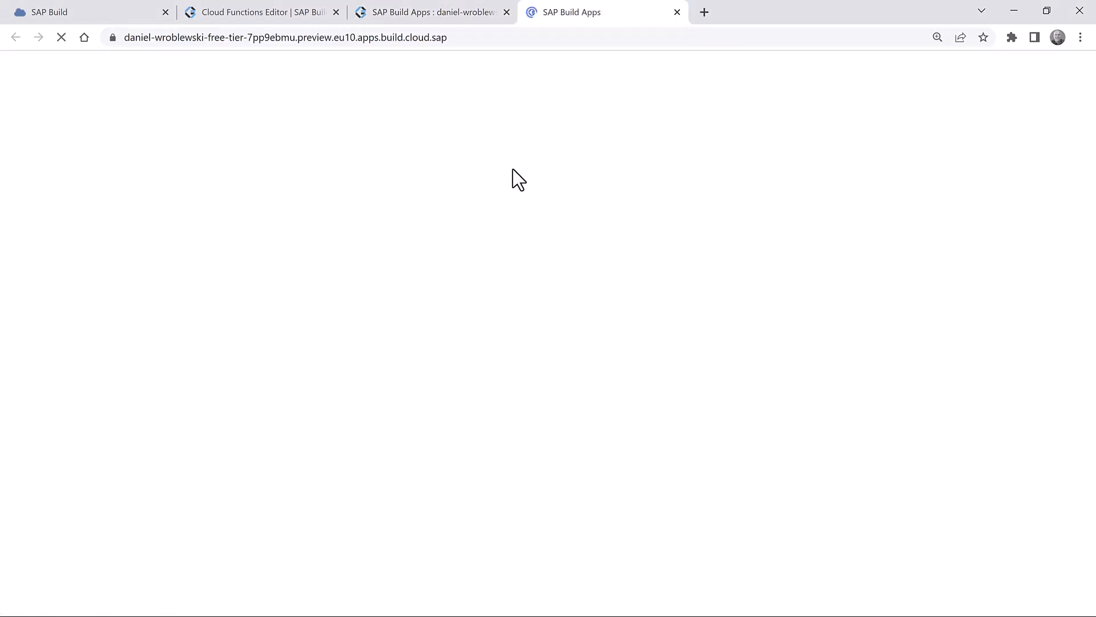
left_click(174, 211)
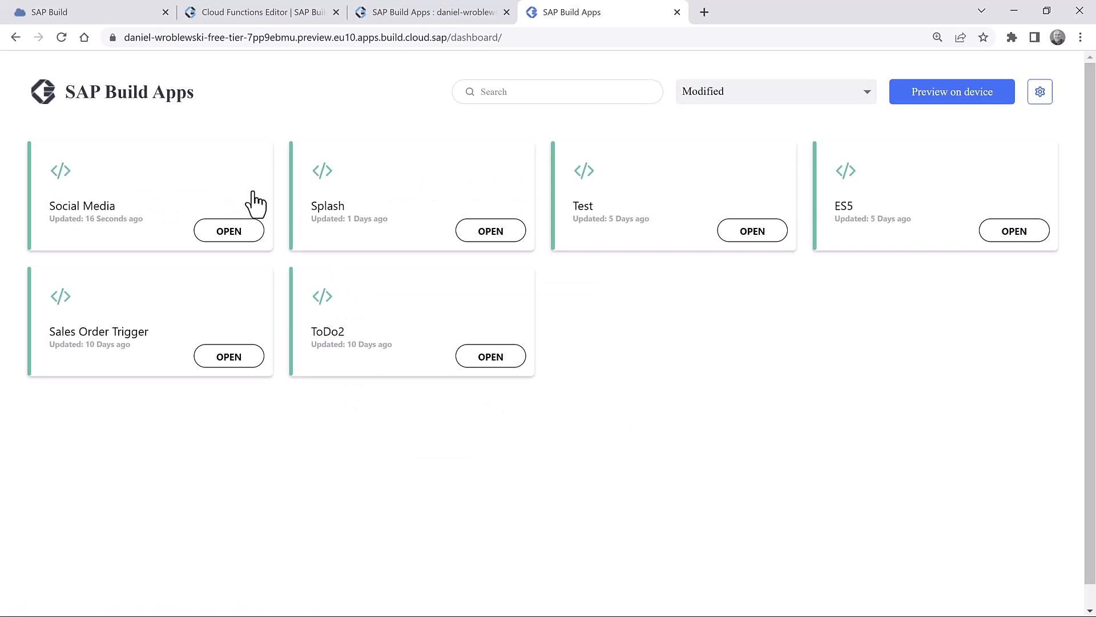
left_click(234, 229)
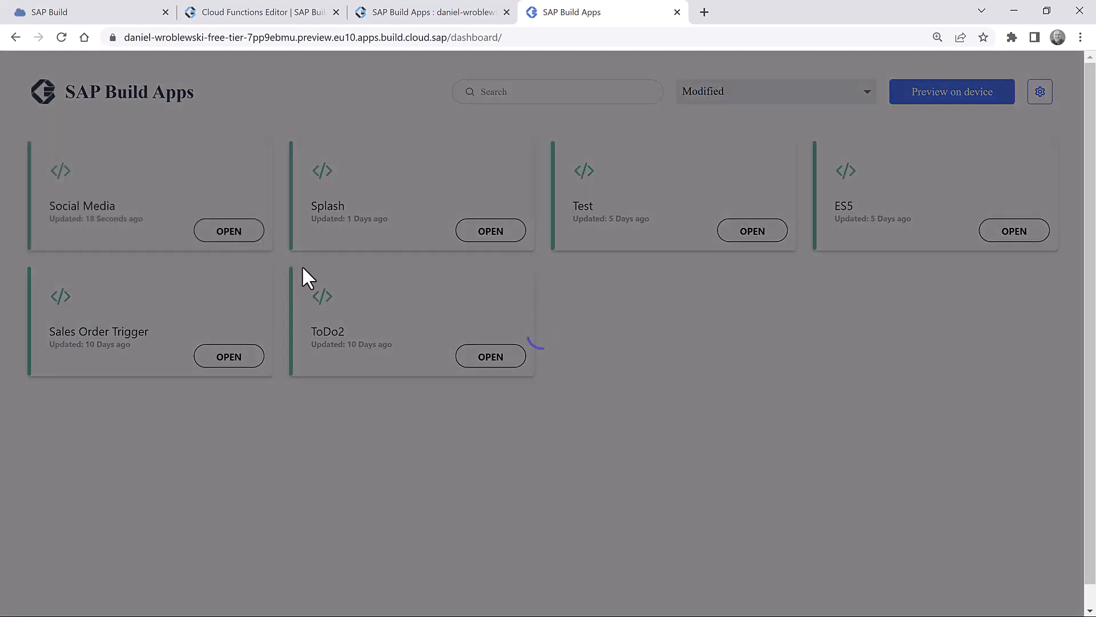
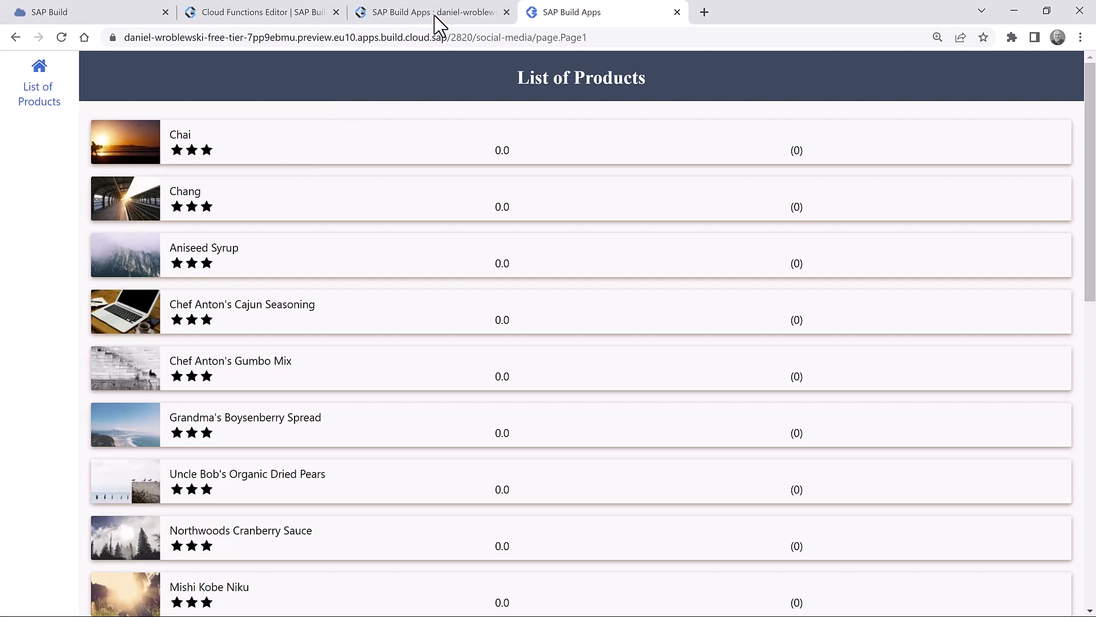
- Return from the running preview to the SAP Build Apps editor tab
left_click(435, 16)
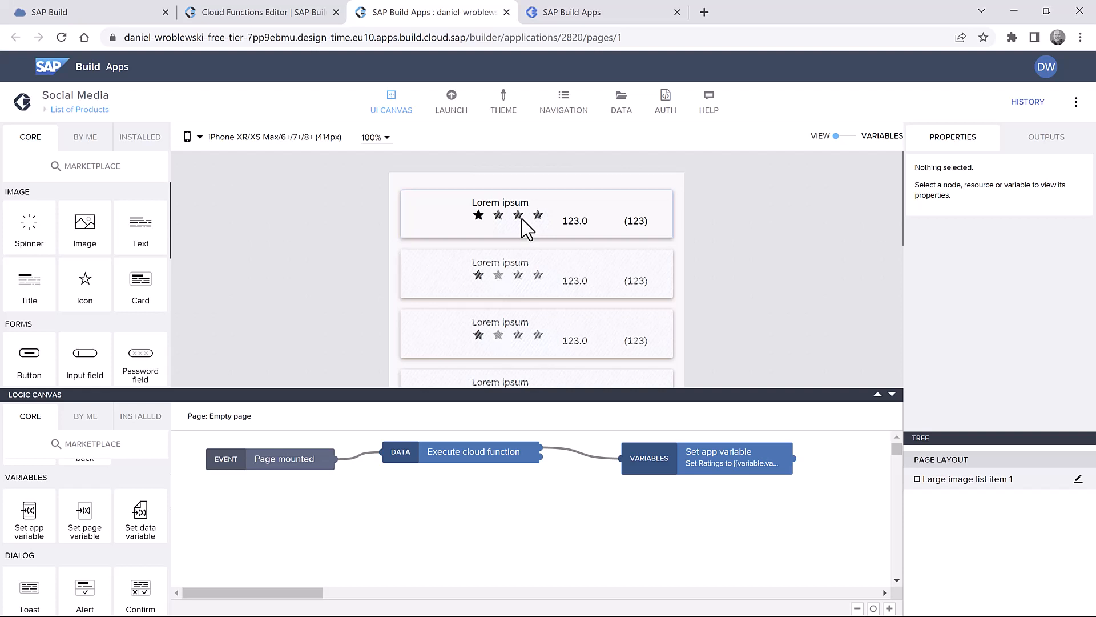
- In the list item template, set Star rating 1's maximum value to 5, save, and reopen the preview
left_click(520, 222)
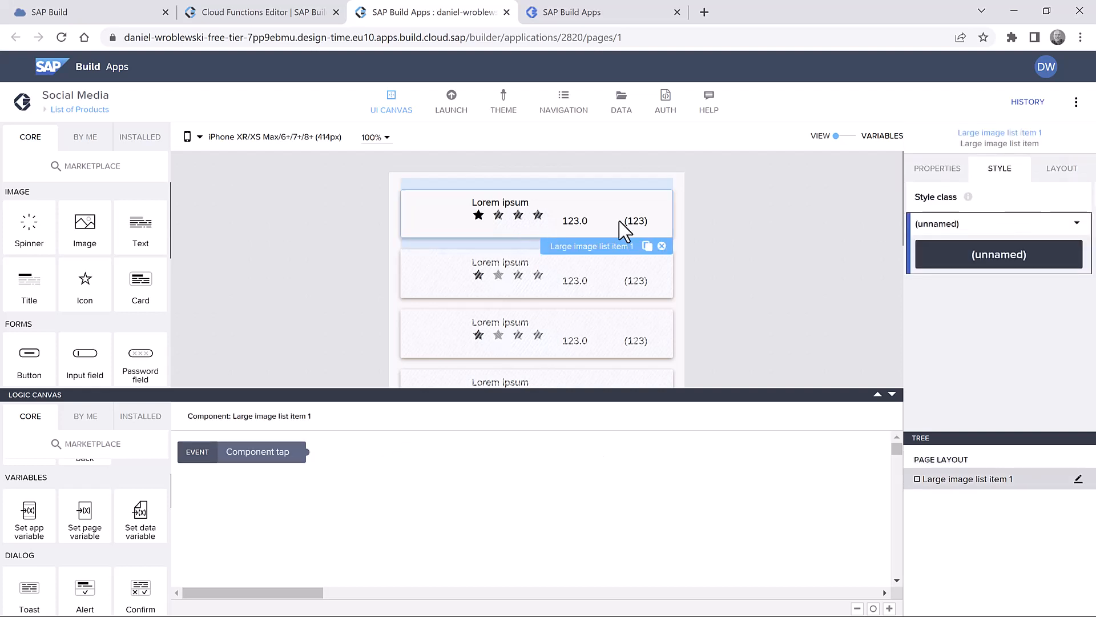
left_click(937, 169)
scroll(982, 359, "down", 3)
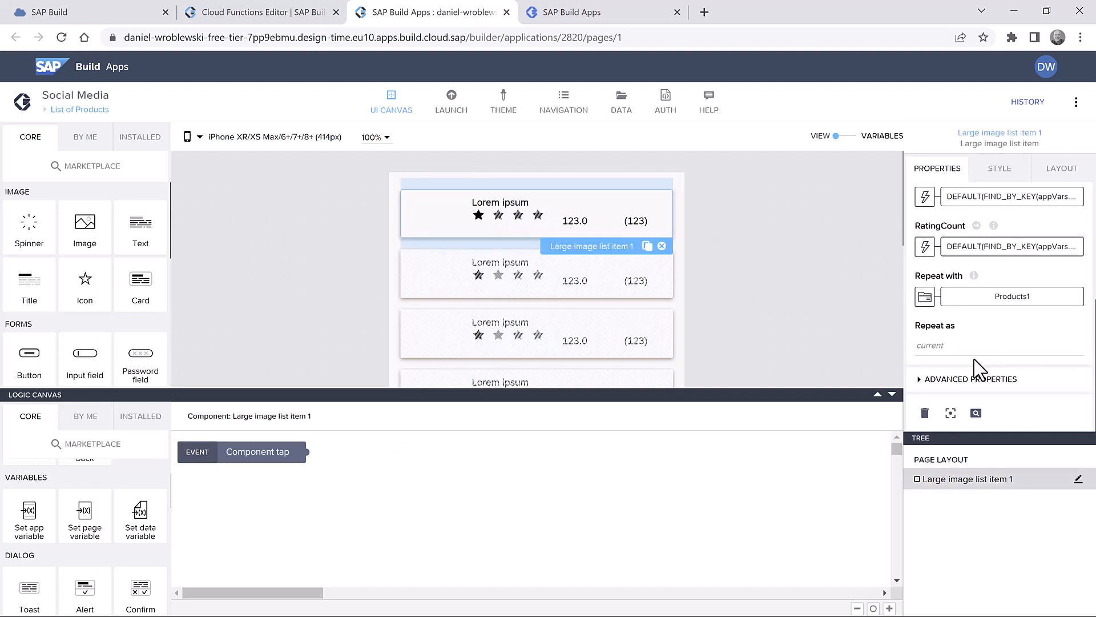
left_click(951, 413)
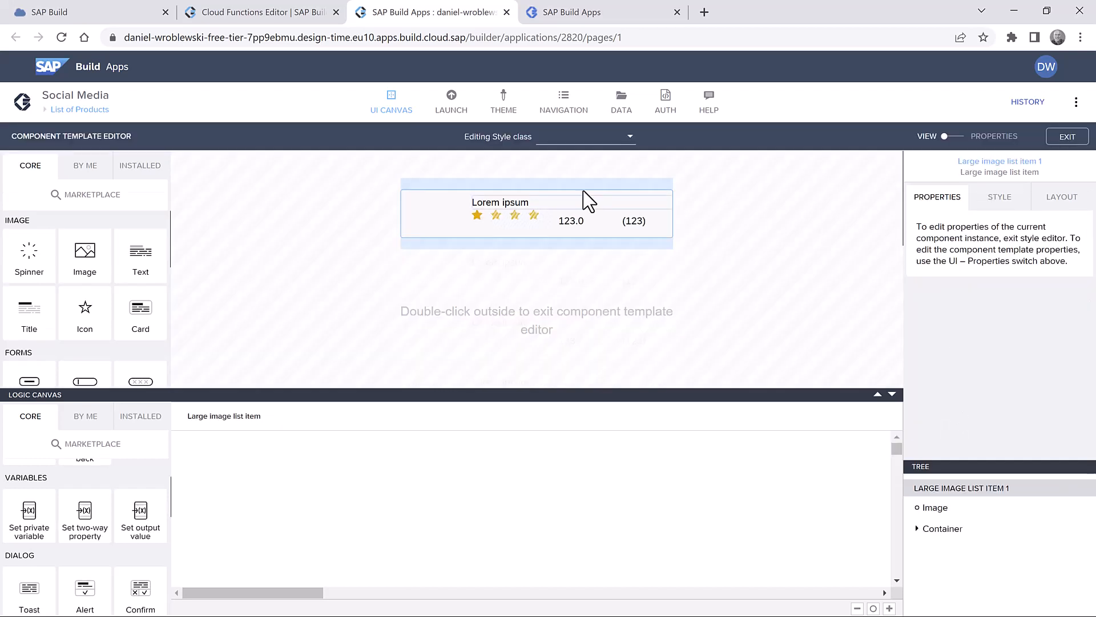
left_click(507, 219)
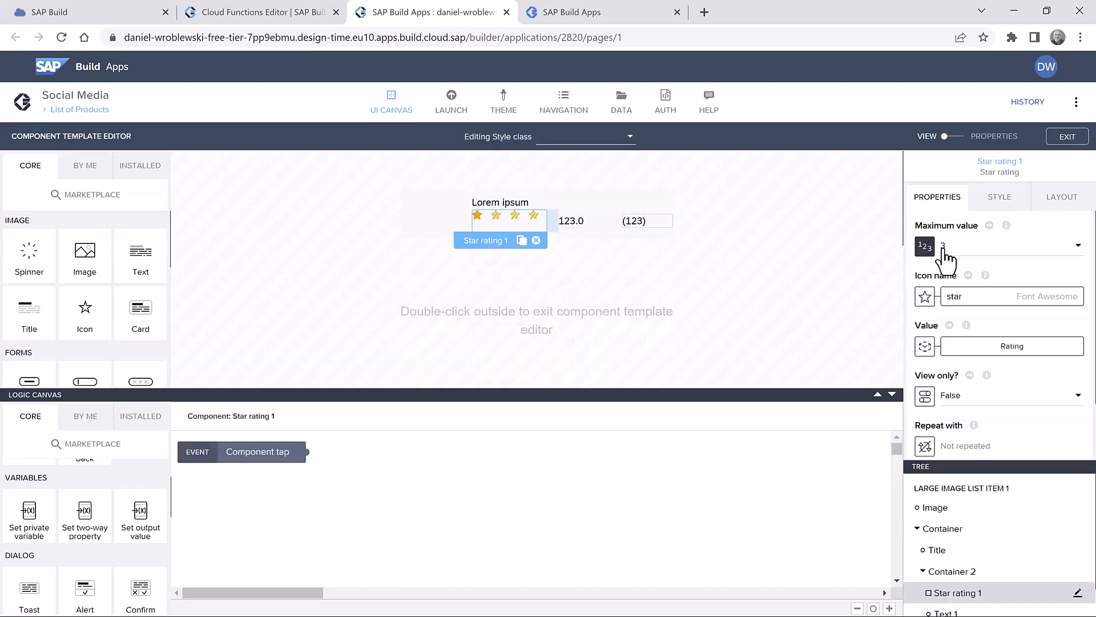
left_click(944, 251)
left_click(972, 292)
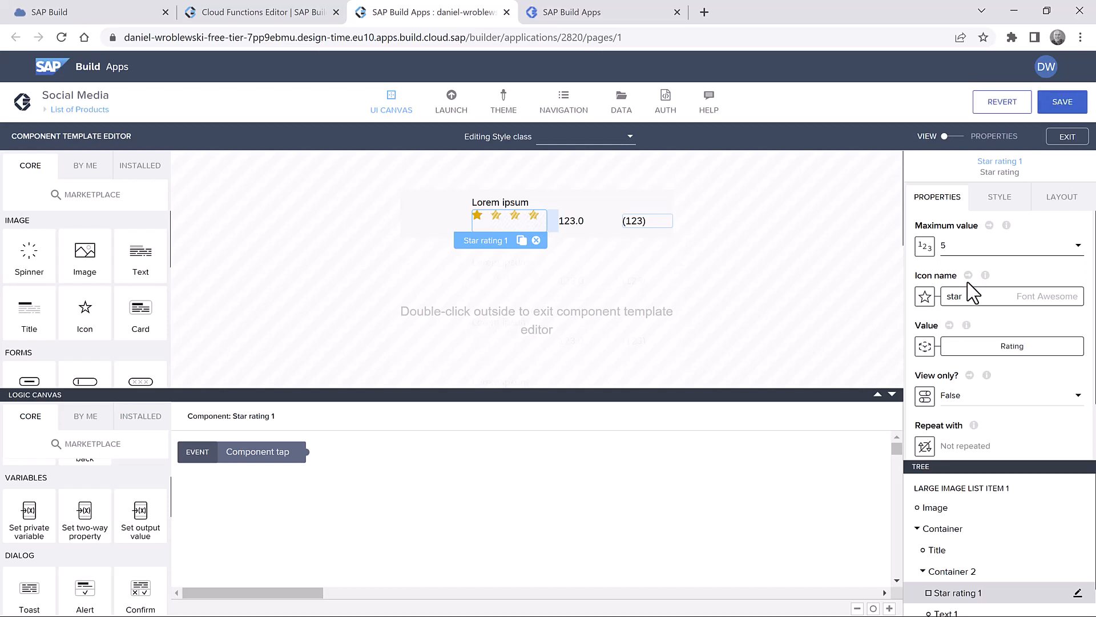
left_click(1067, 107)
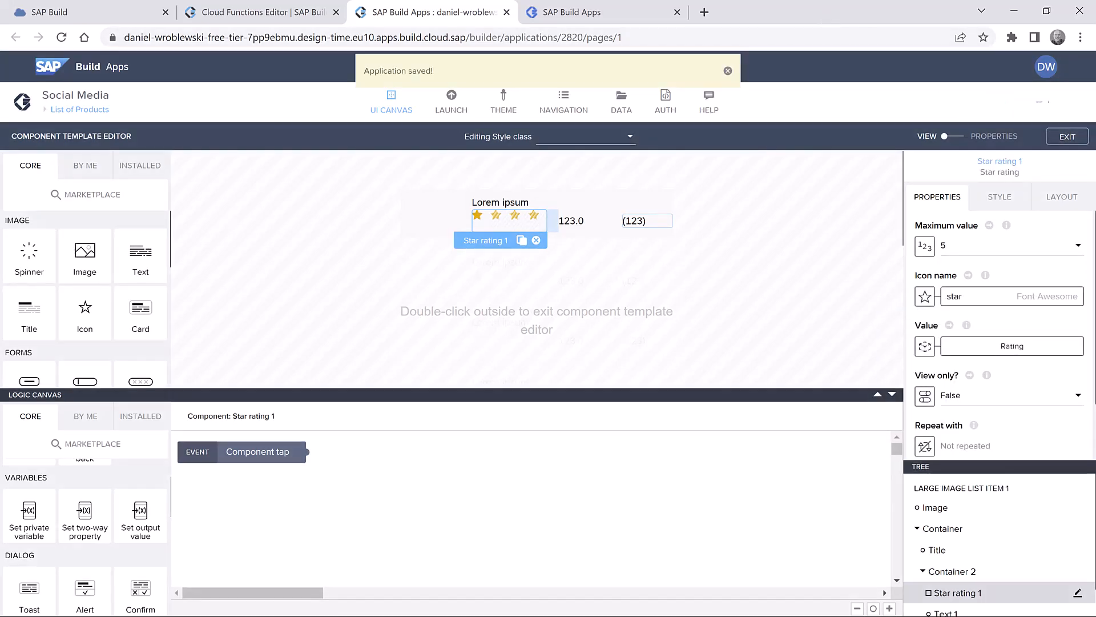
left_click(563, 12)
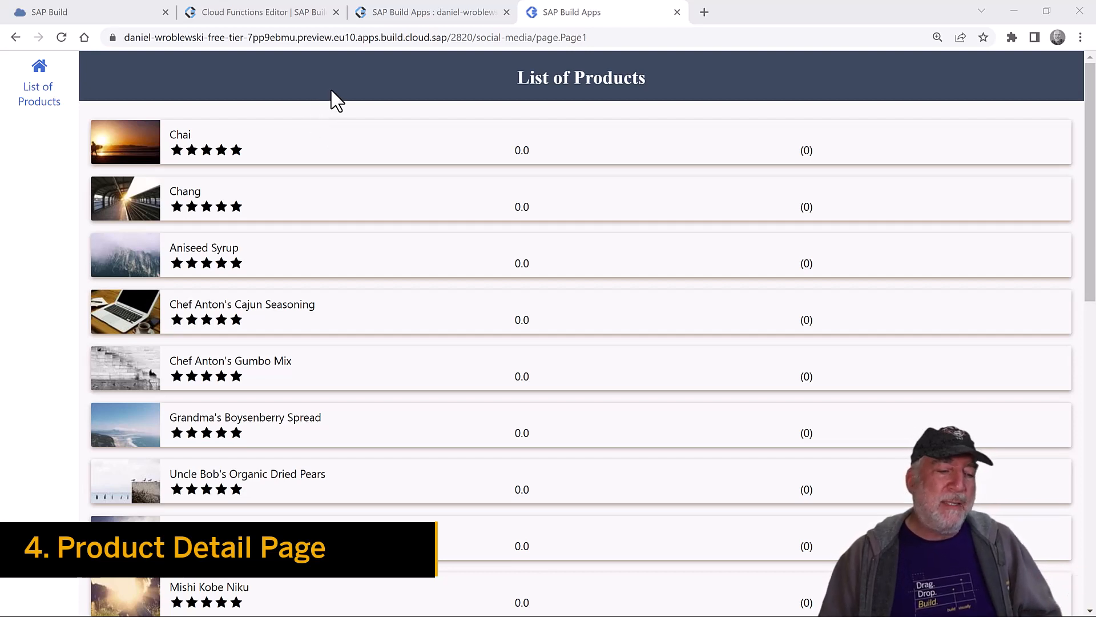
- After confirming each product shows five stars, go back to the editor
left_click(443, 20)
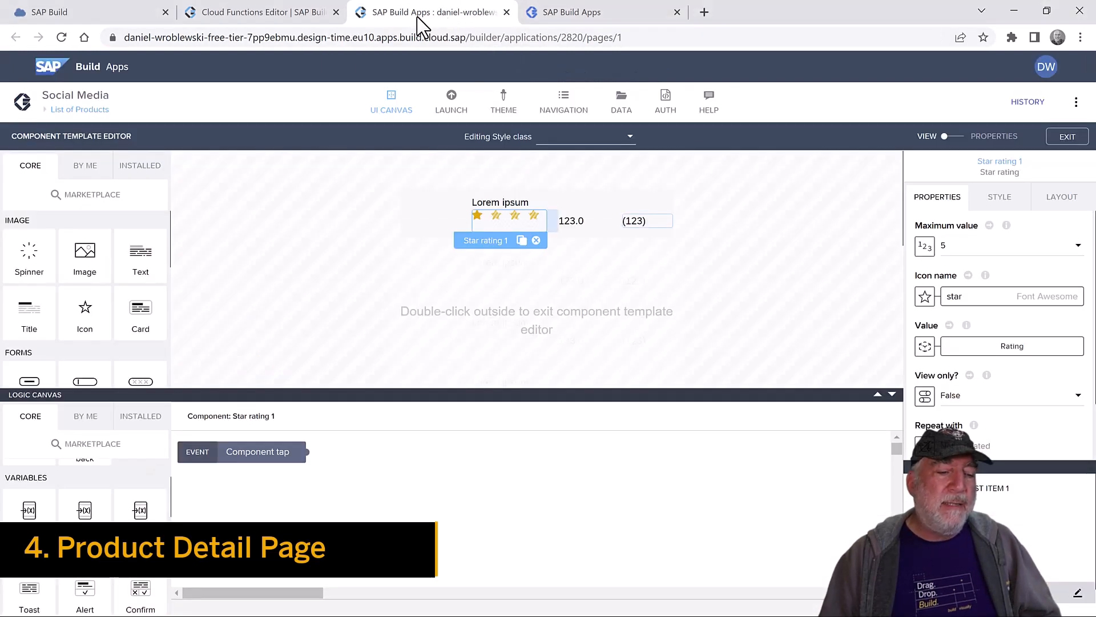
- Exit the template editor and create a new page named 'Product Page'
left_click(1067, 136)
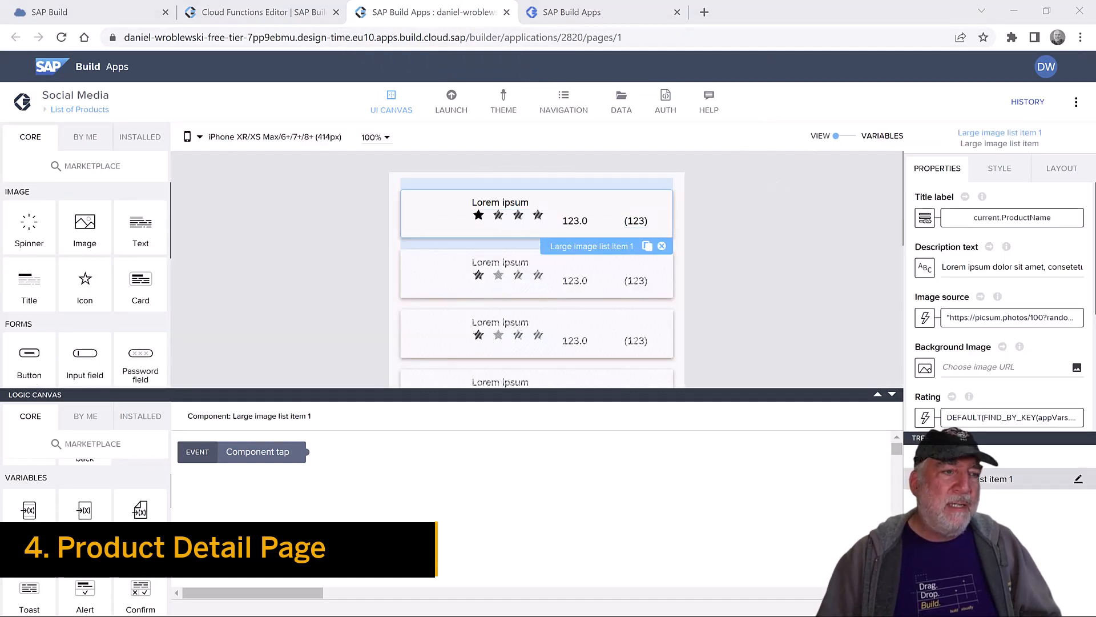
left_click(74, 110)
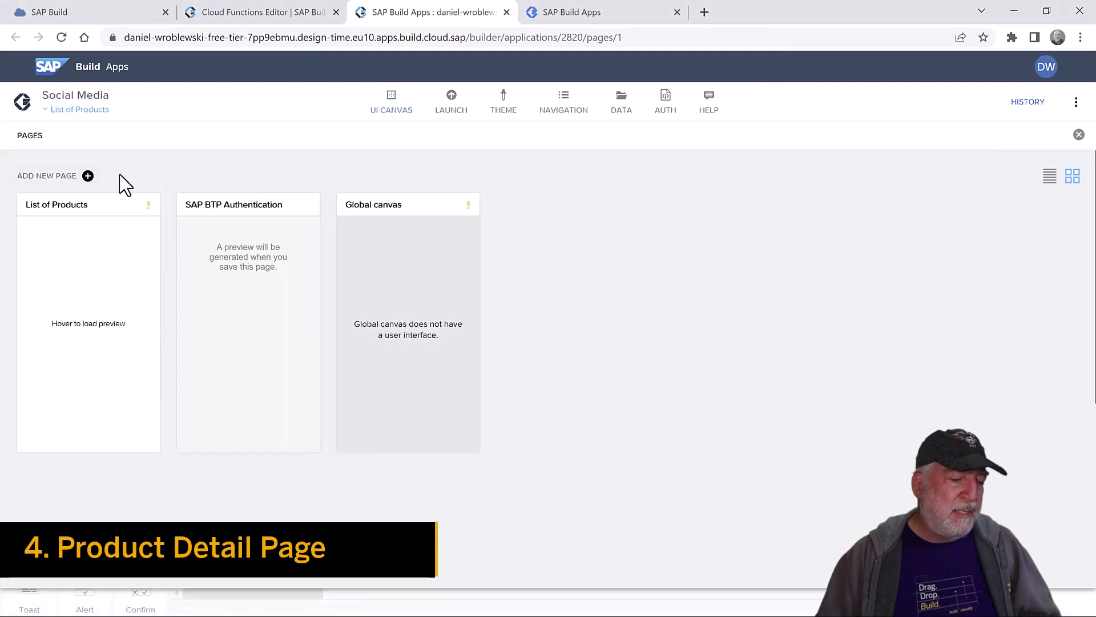
left_click(48, 177)
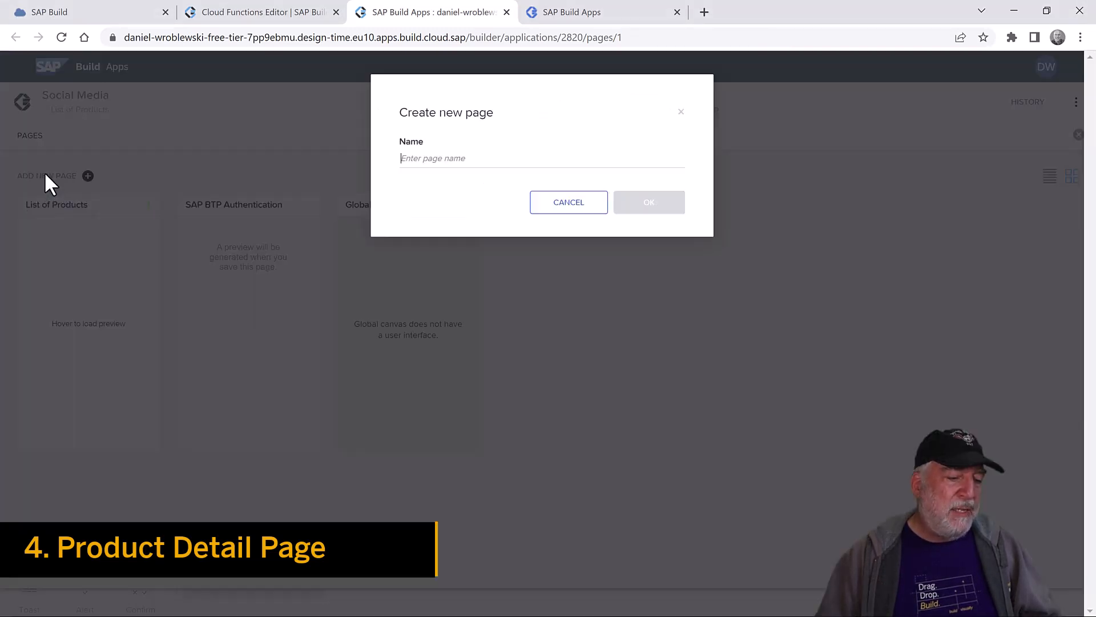
left_click(455, 159)
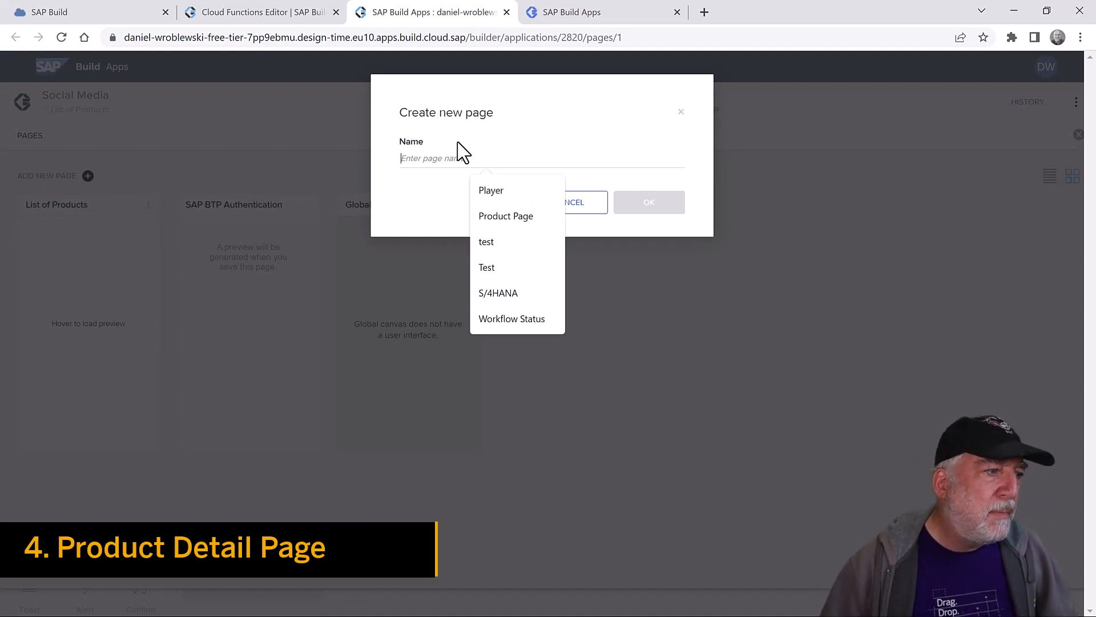
type("Product ")
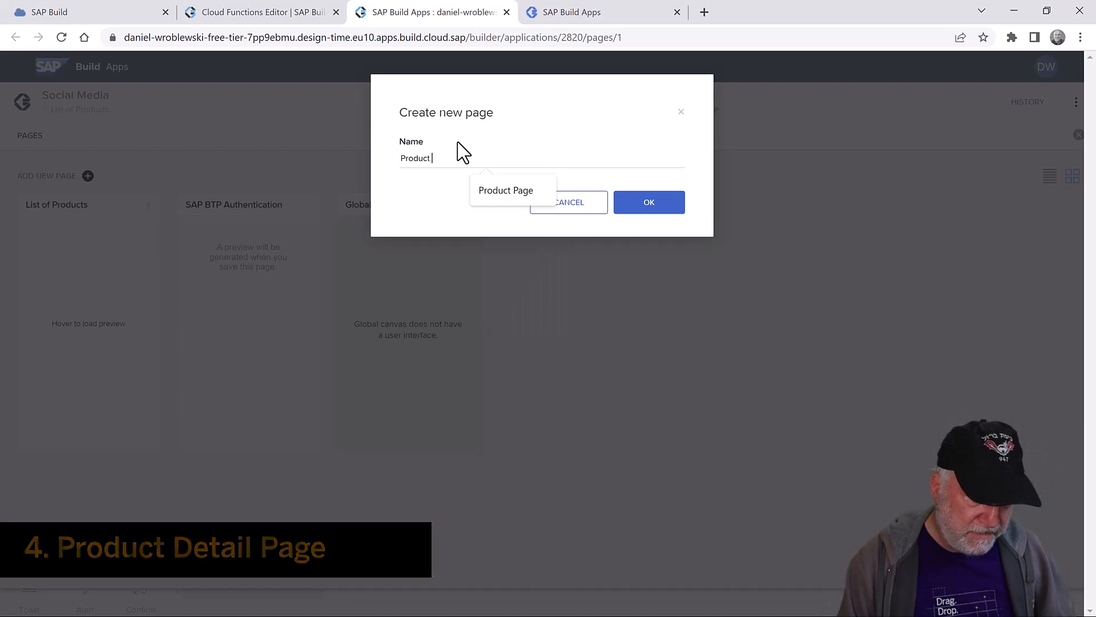
type("Page")
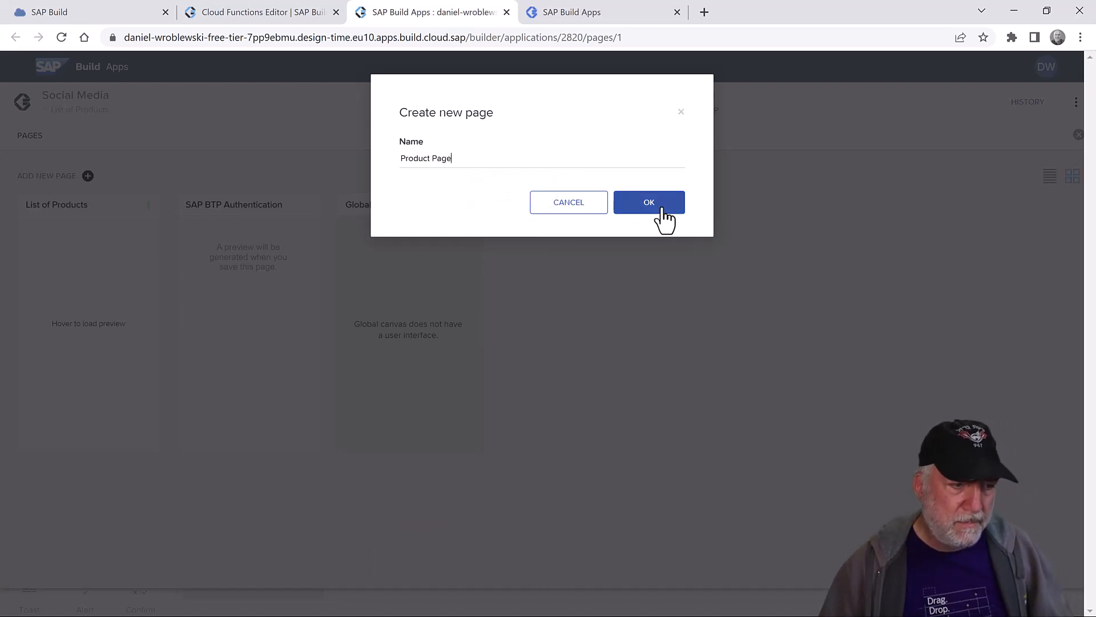
left_click(658, 209)
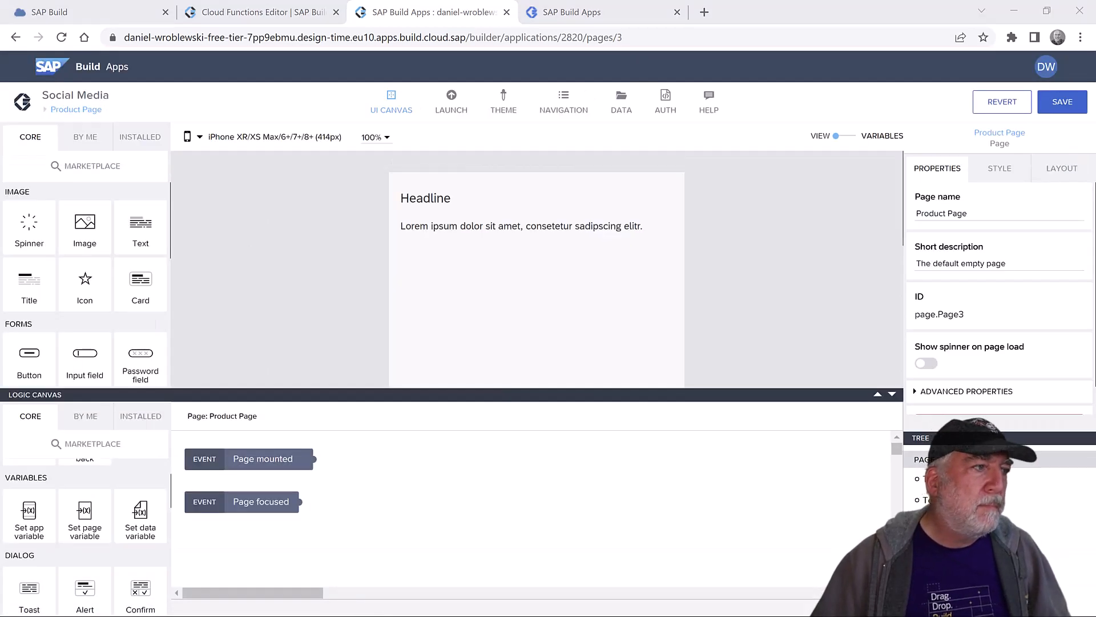
- Save, delete the Product Page's default paragraph and headline, then save again
left_click(1060, 105)
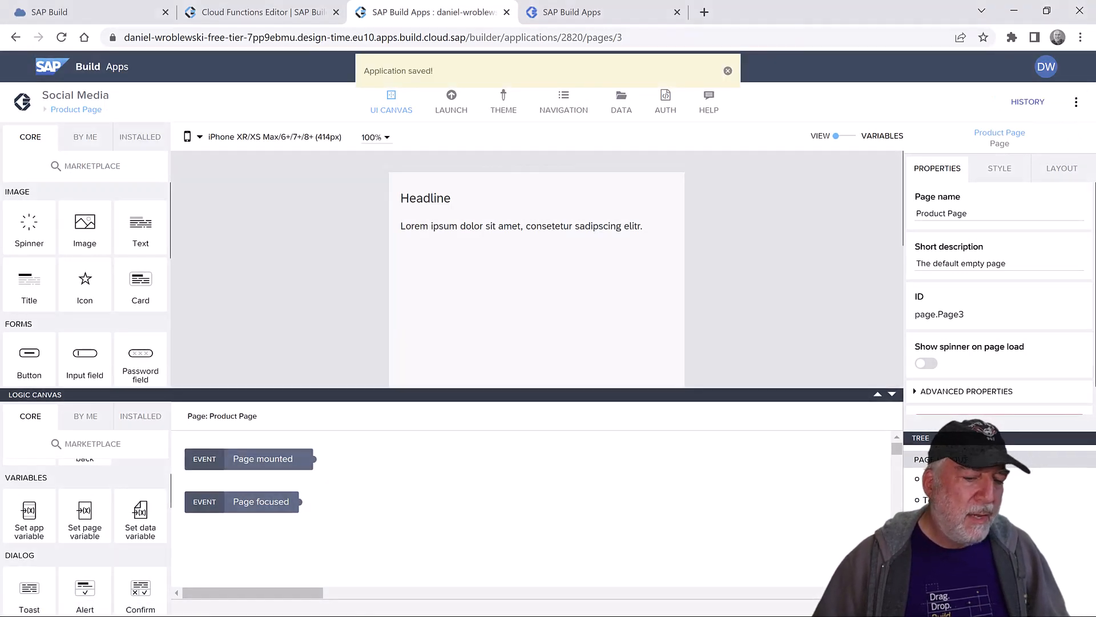
left_click(636, 234)
left_click(663, 245)
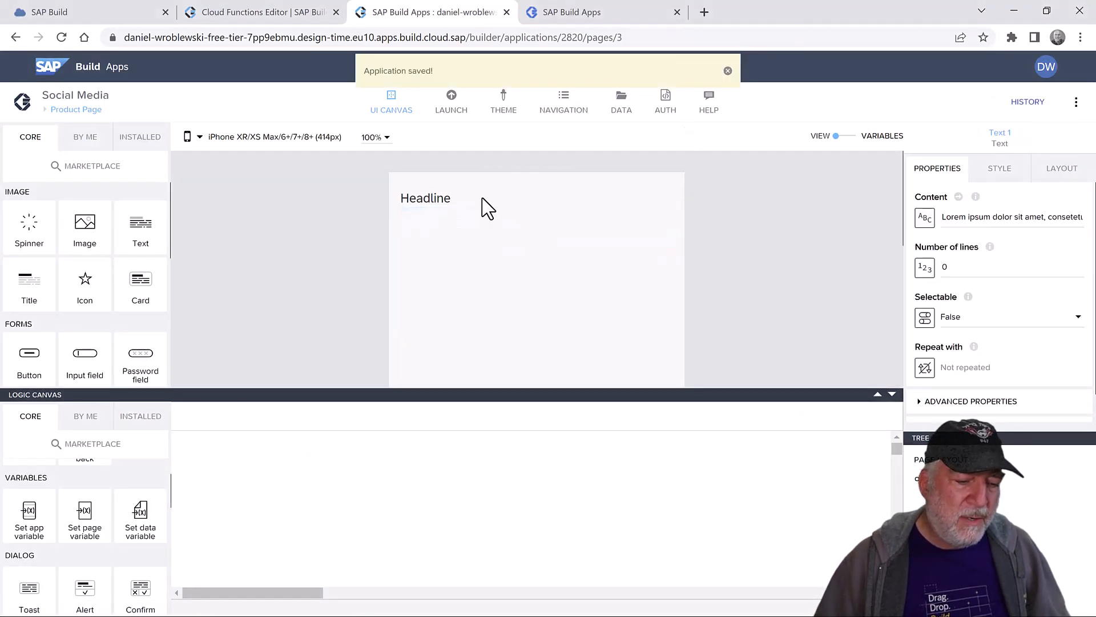
left_click(622, 215)
left_click(662, 215)
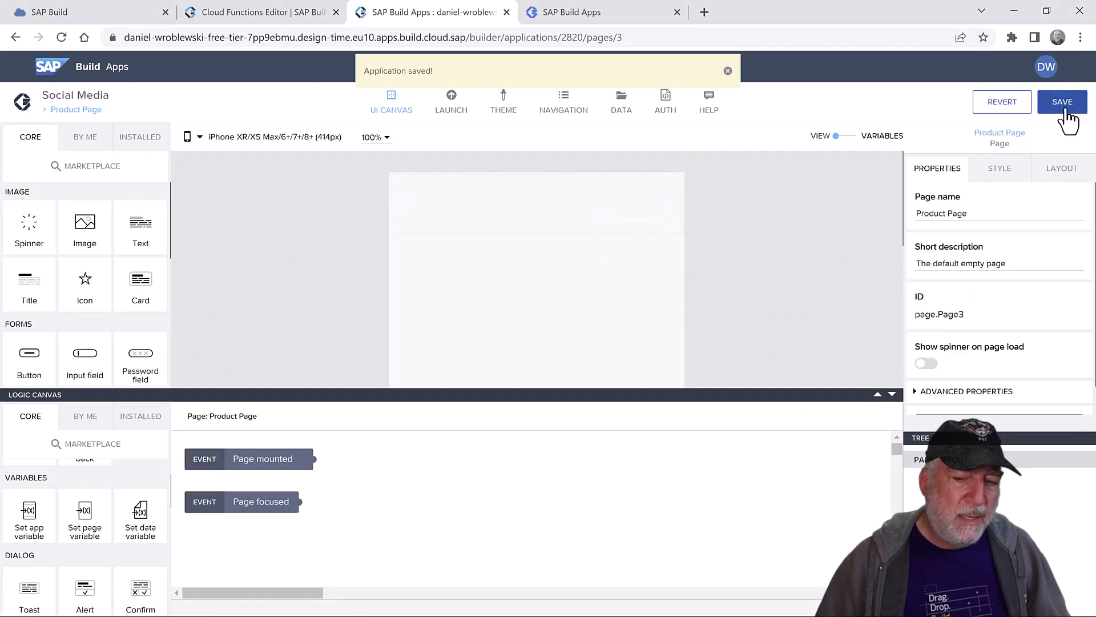
left_click(1061, 104)
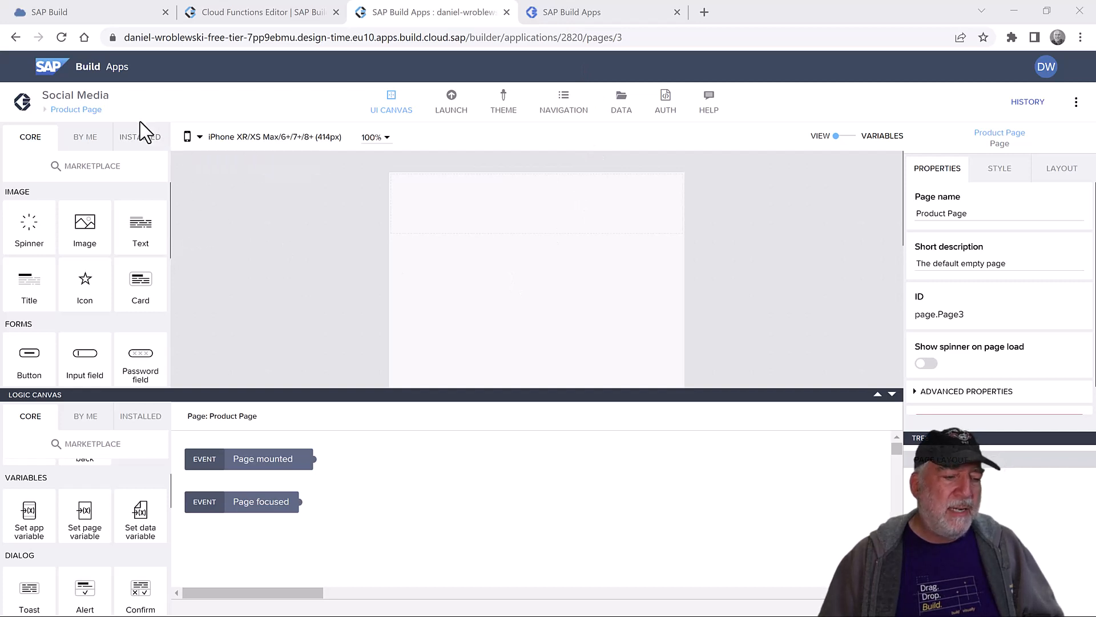
- Add five new page variables to the Product Page
left_click(857, 137)
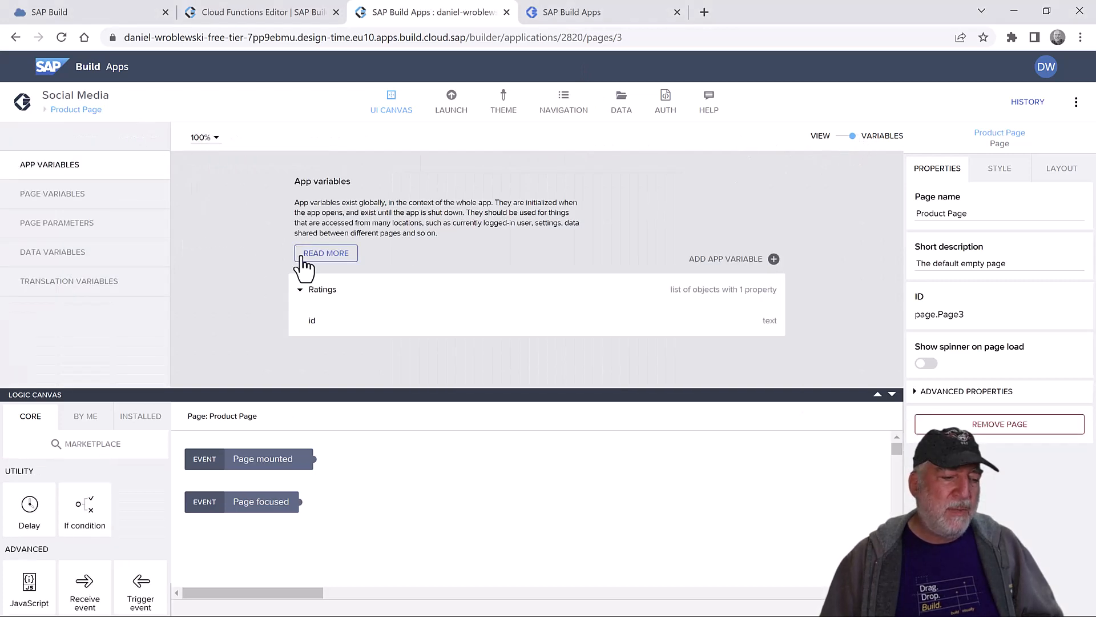
left_click(79, 197)
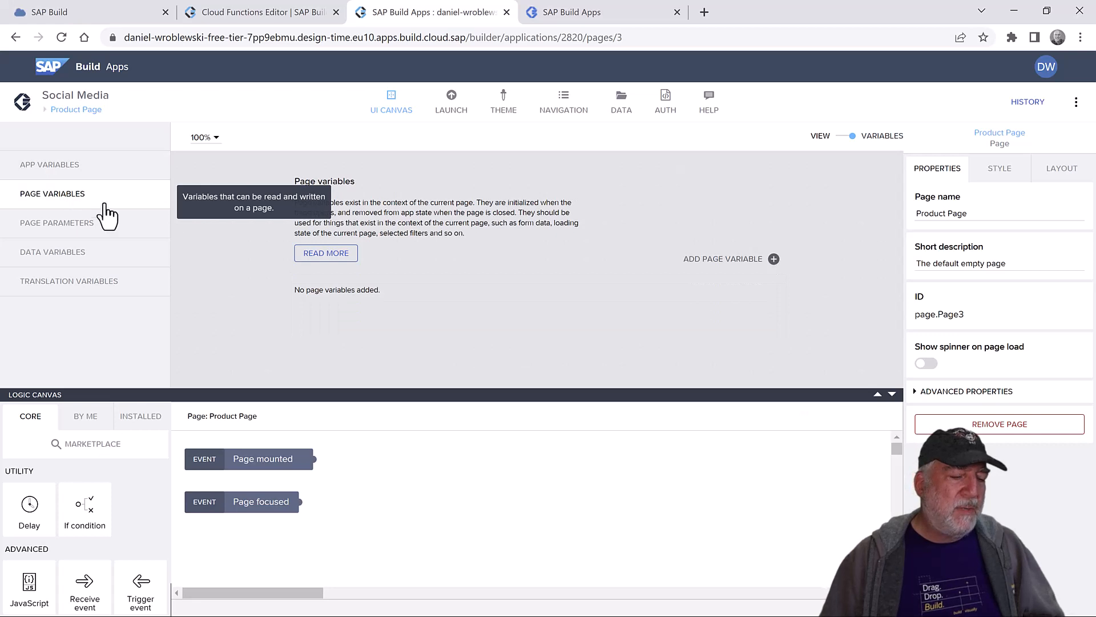
left_click(735, 263)
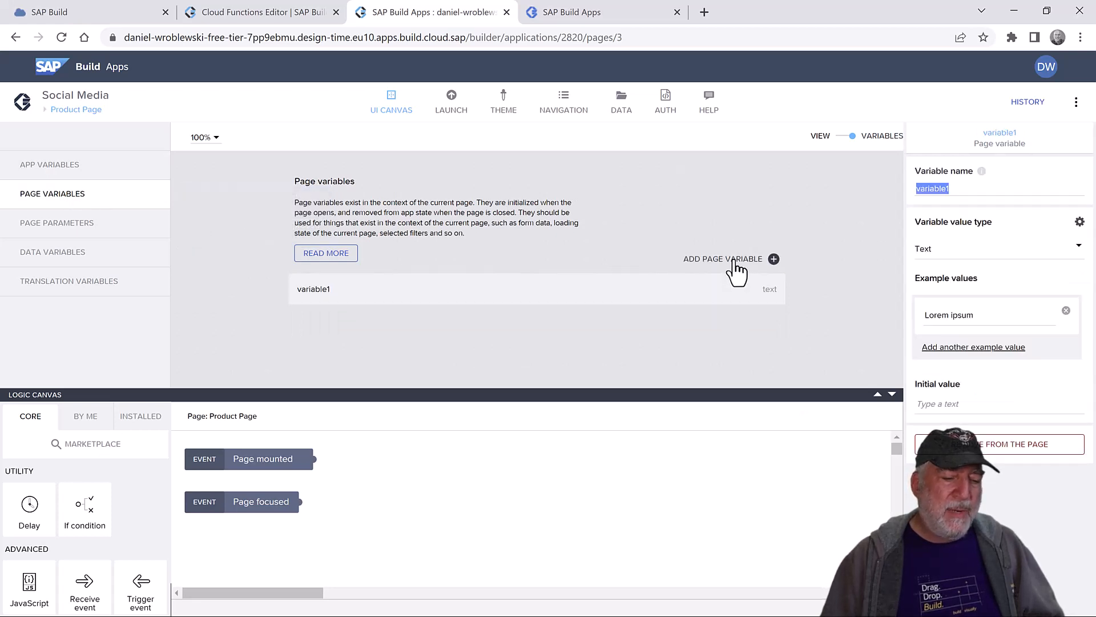
left_click(735, 264)
left_click(736, 264)
left_click(736, 264)
left_click_drag(641, 397, 649, 479)
left_click(736, 264)
- Rename variable1 to ratingcomplete as True/false, and variable2 to newcomment
left_click(465, 296)
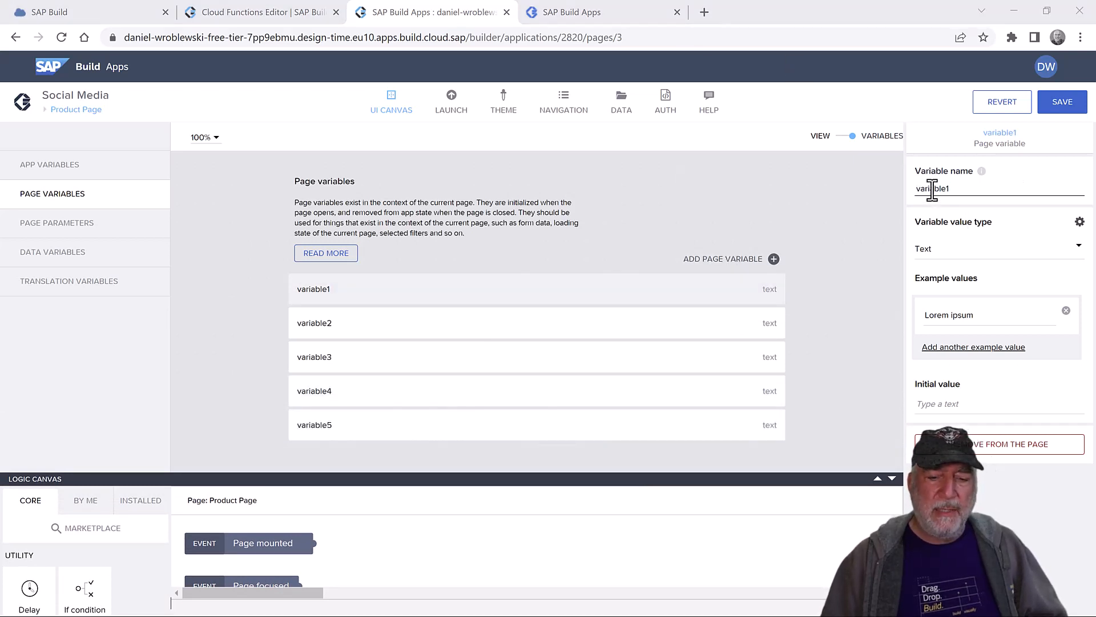
double_click(932, 188)
type("ratingcomplete")
left_click(943, 249)
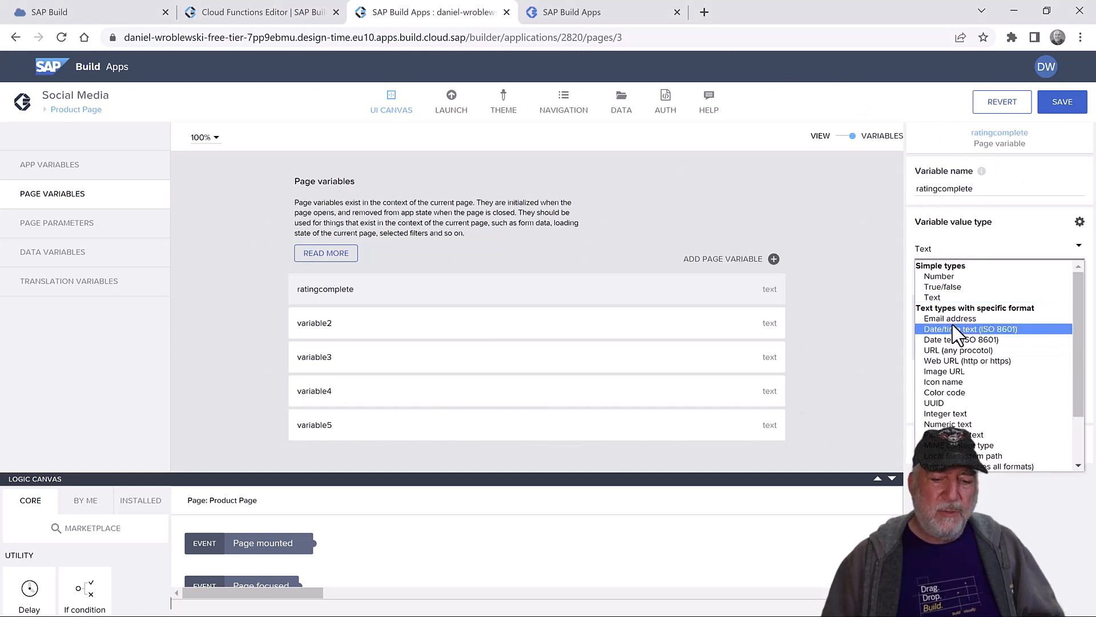
left_click(953, 287)
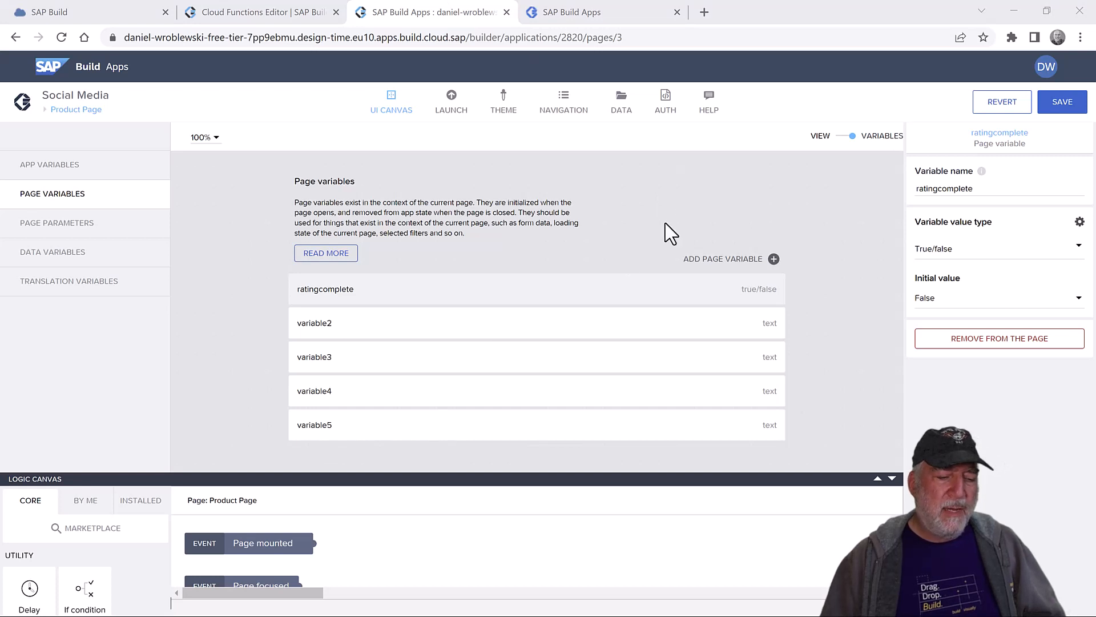
left_click(457, 333)
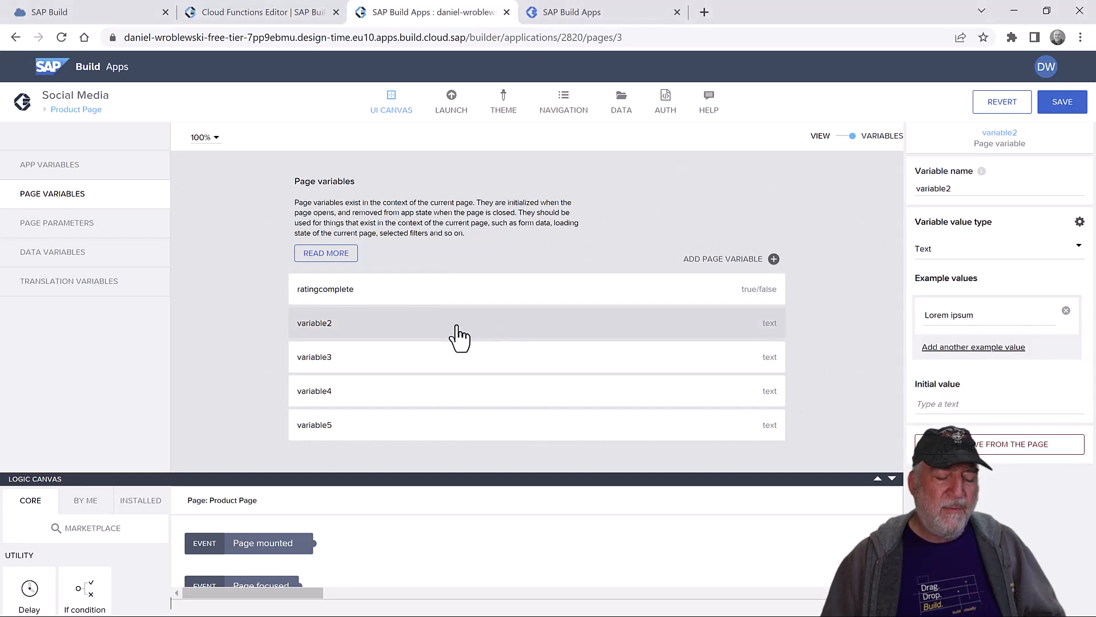
double_click(936, 188)
type("newcomment")
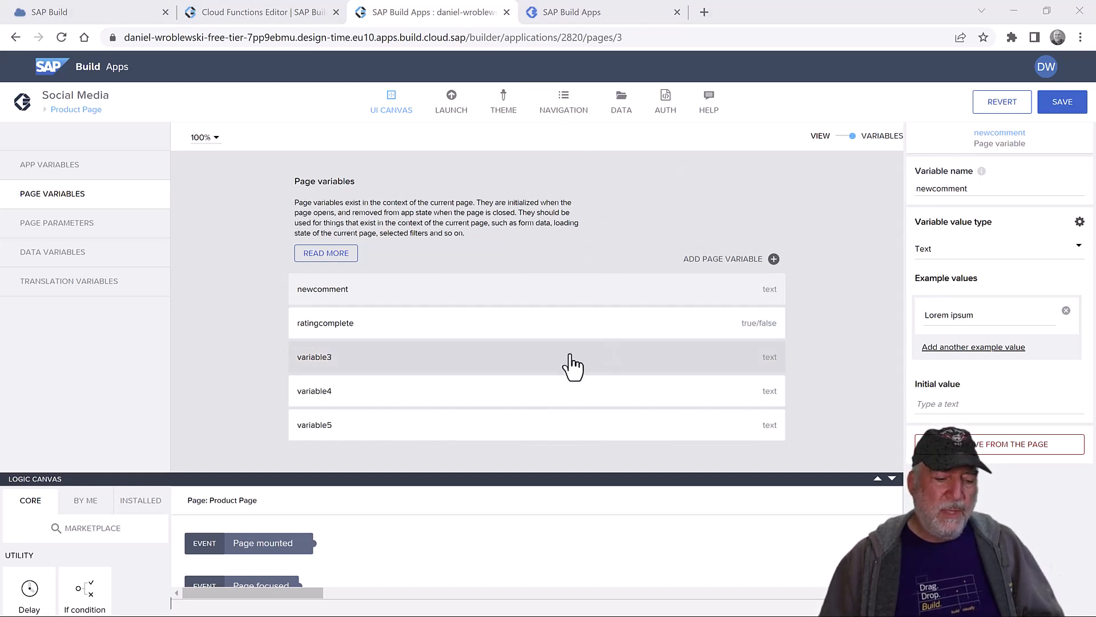
- Make variable3 a Number variable and name it rating
left_click(560, 369)
double_click(925, 189)
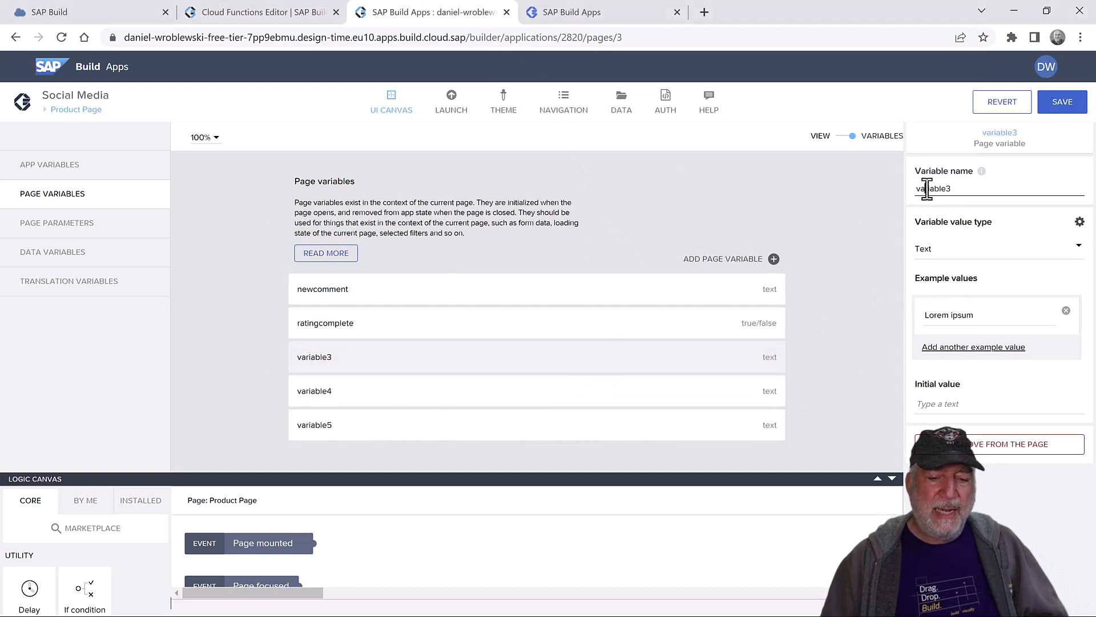
type("pagesize")
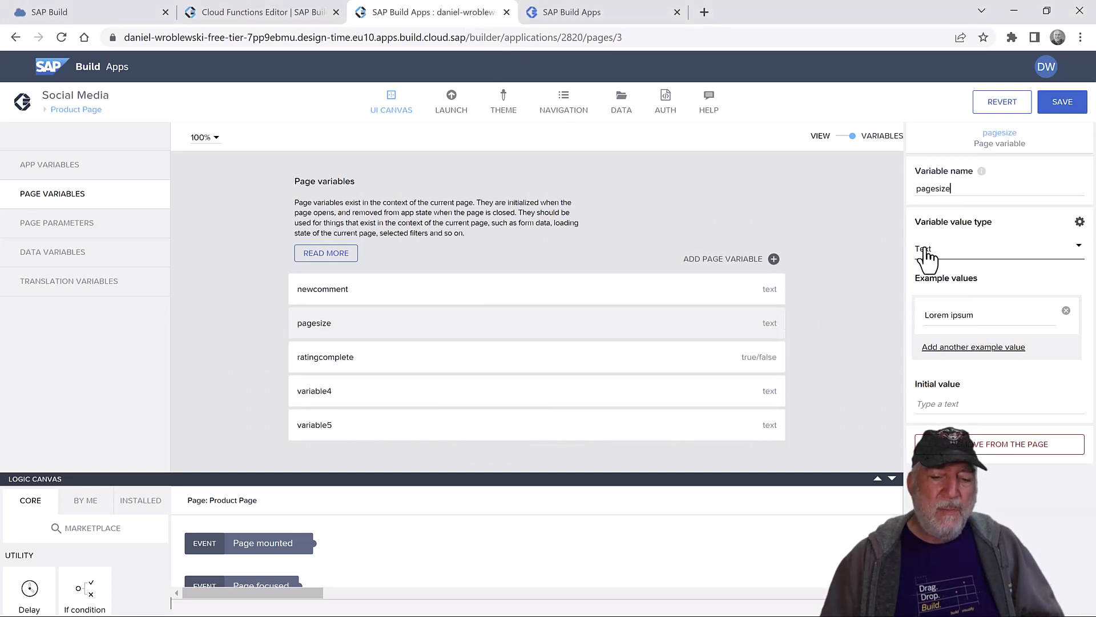
left_click(931, 249)
left_click(942, 277)
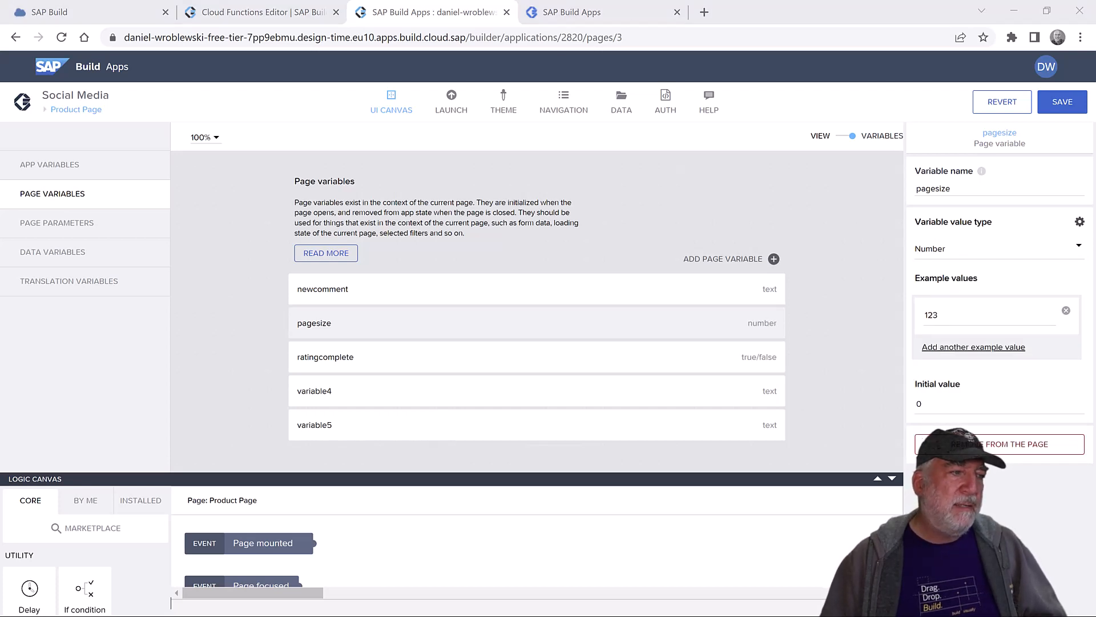
double_click(933, 189)
type("rating")
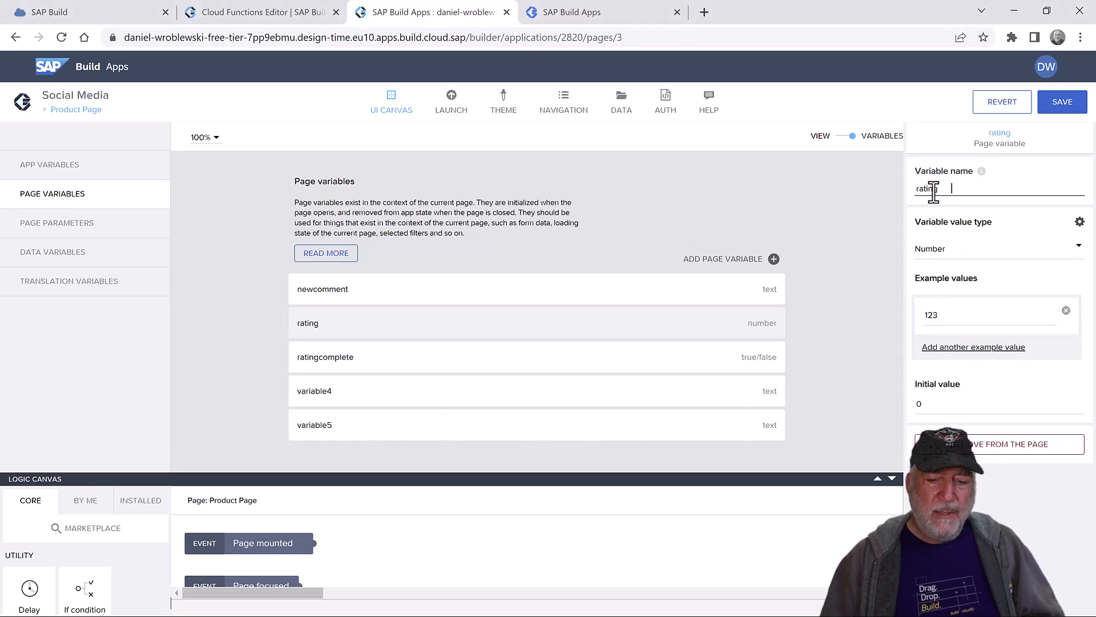
key("BackSpace")
key("BackSpace")
key("BackSpace")
key("BackSpace")
key("BackSpace")
key("BackSpace")
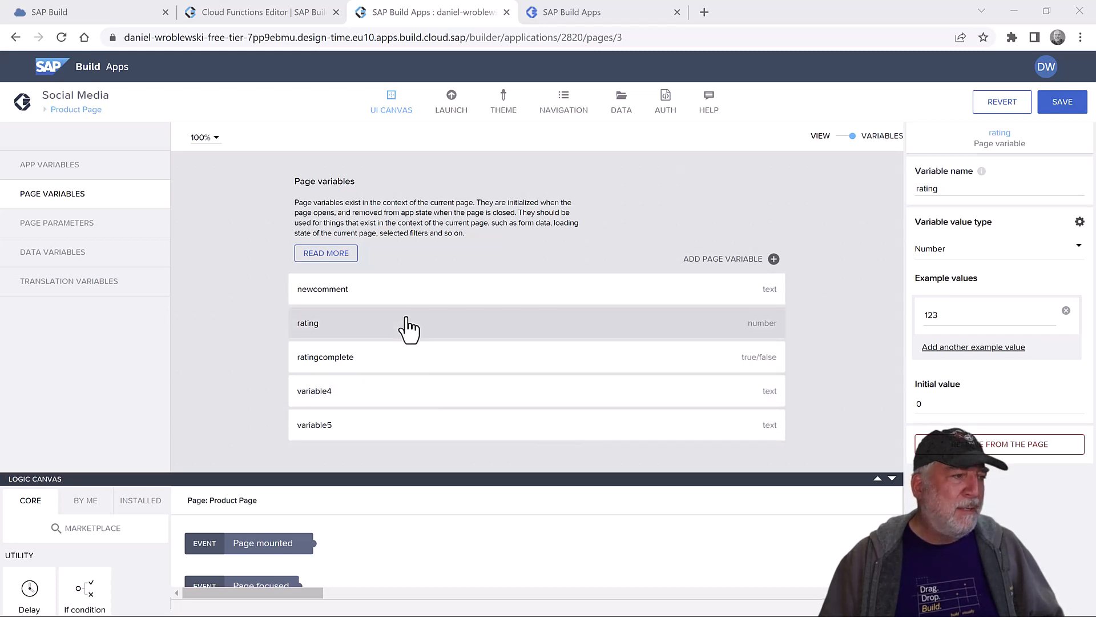
- Rename variable5 to totalcount and variable4 to pagesize, both as Number variables
left_click(398, 433)
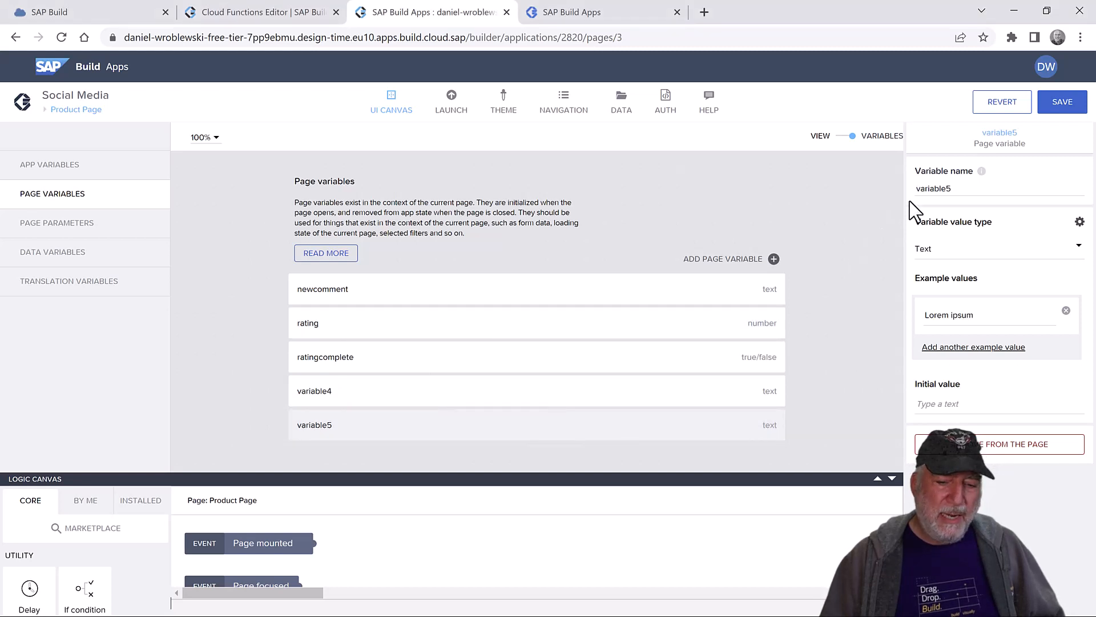
double_click(930, 189)
type("totalcount")
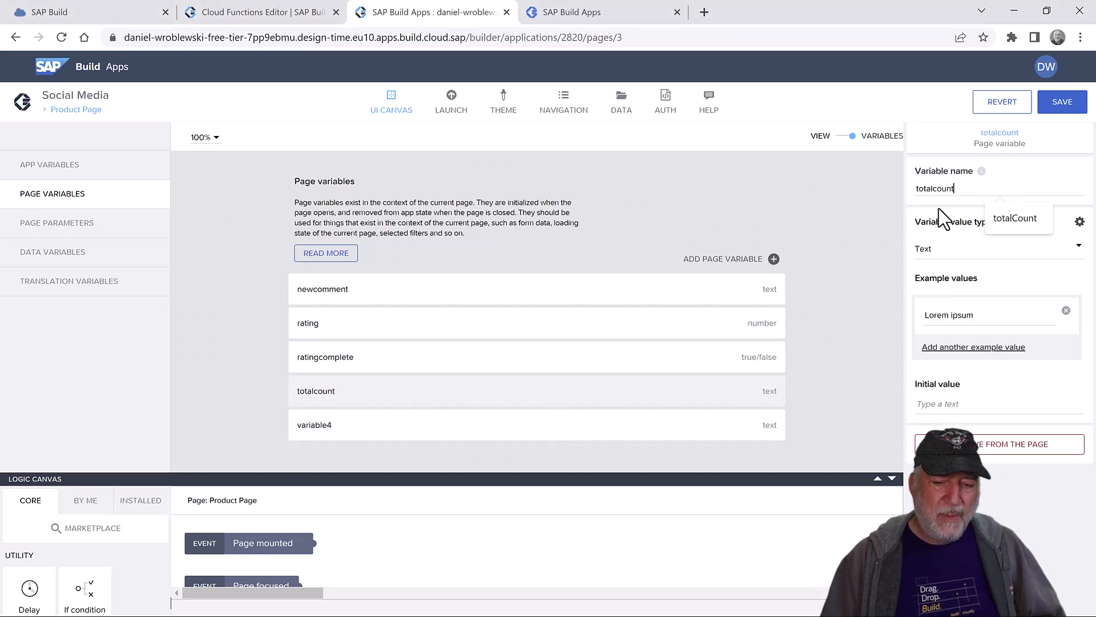
left_click(950, 254)
left_click(958, 287)
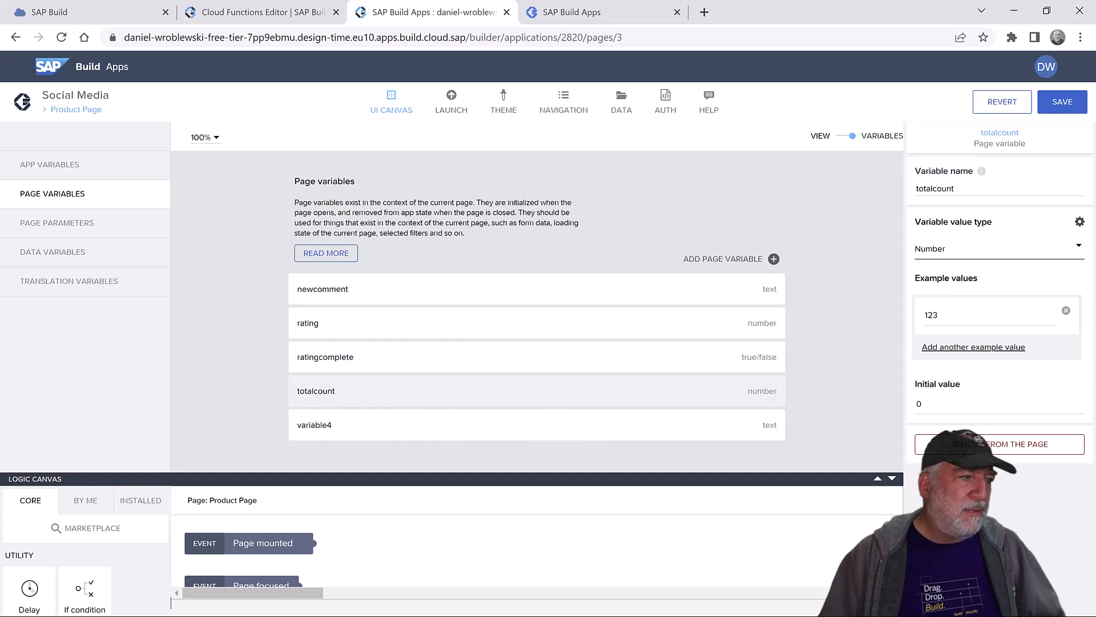
left_click(417, 437)
double_click(937, 188)
type("pagesize")
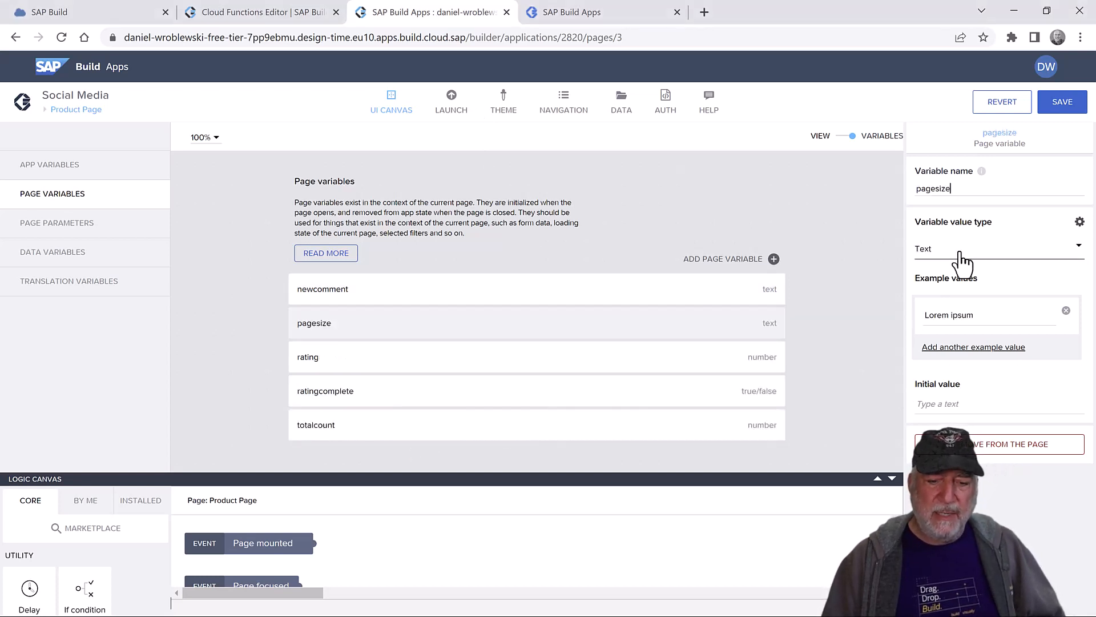
left_click(961, 263)
left_click(958, 275)
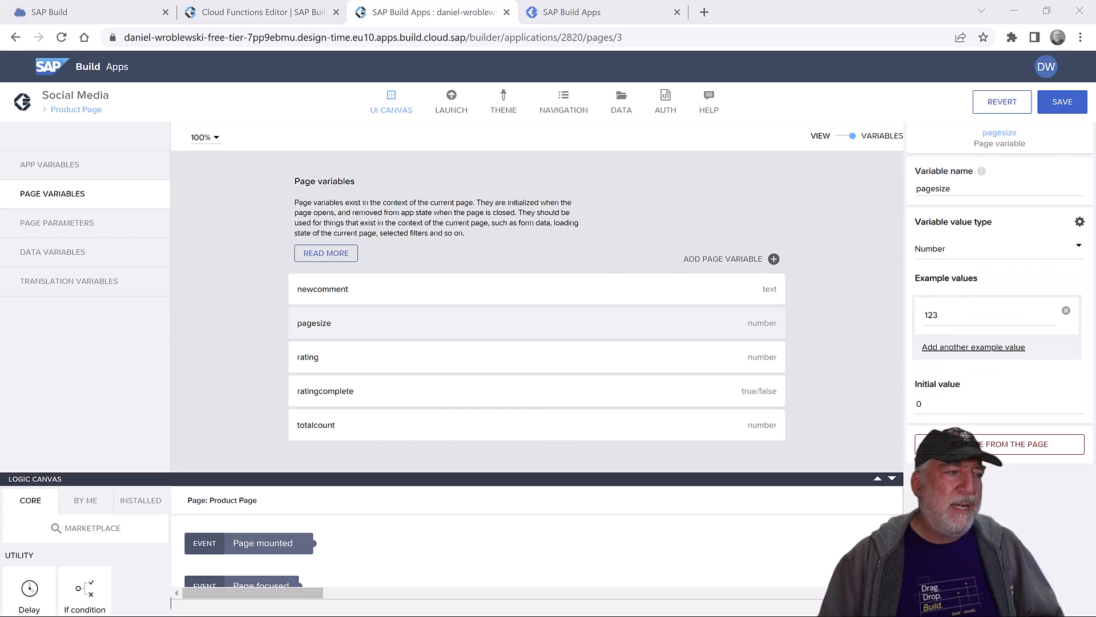
left_click(60, 228)
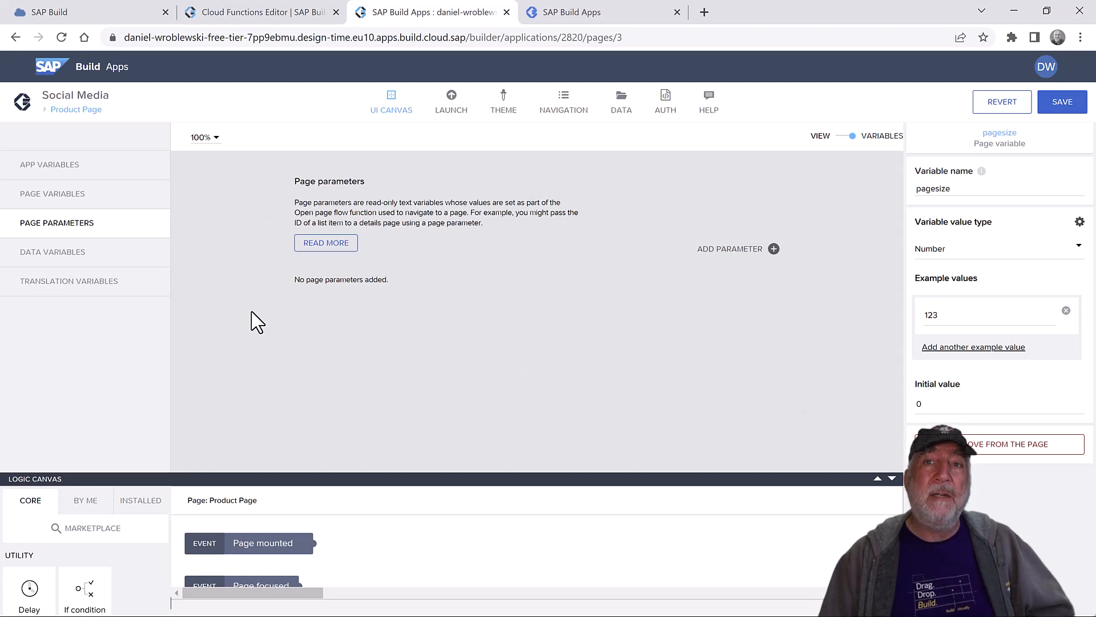
- Add a page parameter and name it productID
left_click(714, 250)
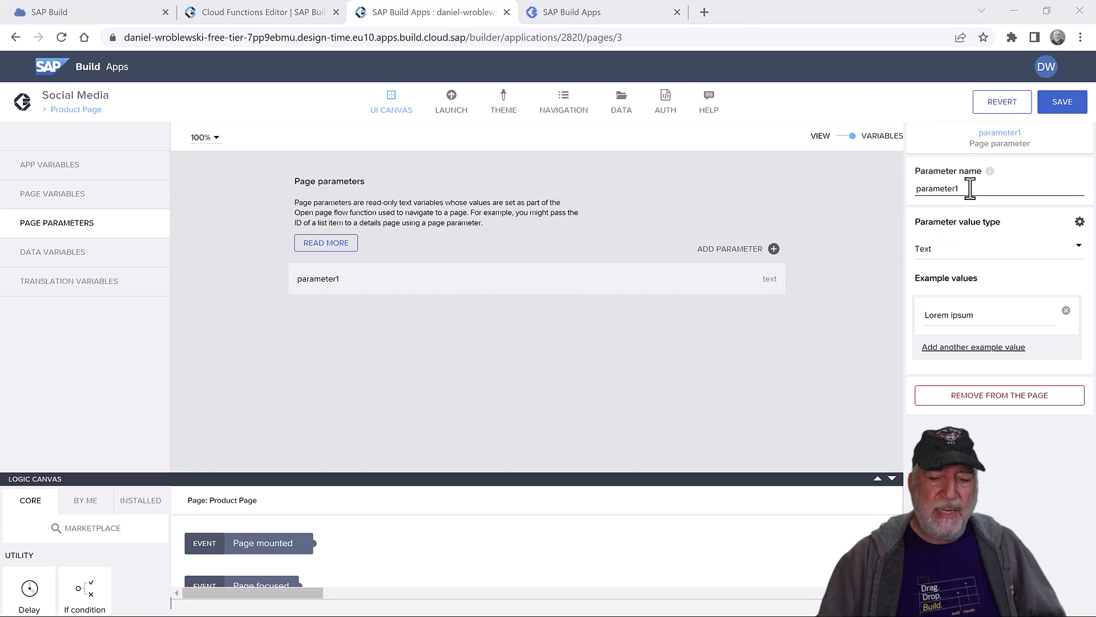
double_click(926, 192)
type("productID")
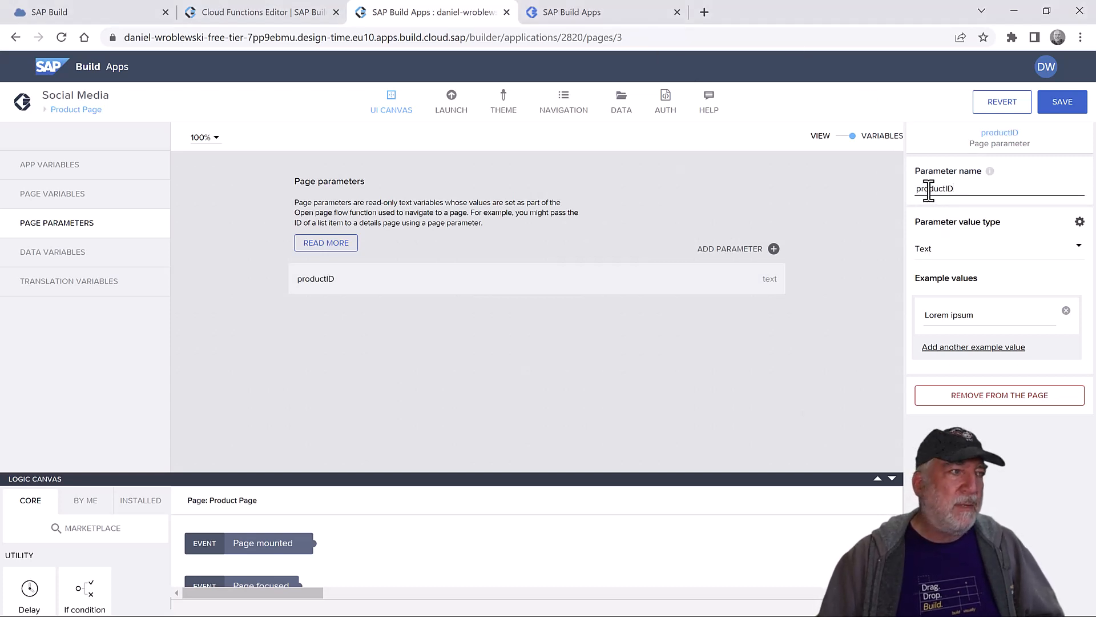
left_click(67, 262)
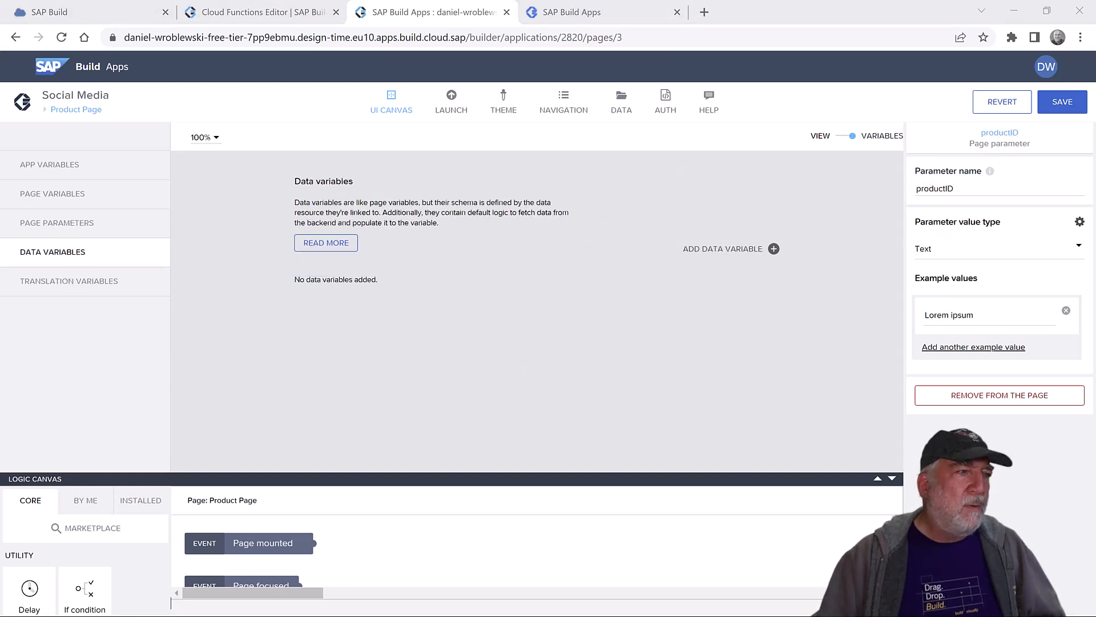
- Add a Comment1 data variable and delete its Get record collection, Delay and Set data variable nodes
left_click(731, 249)
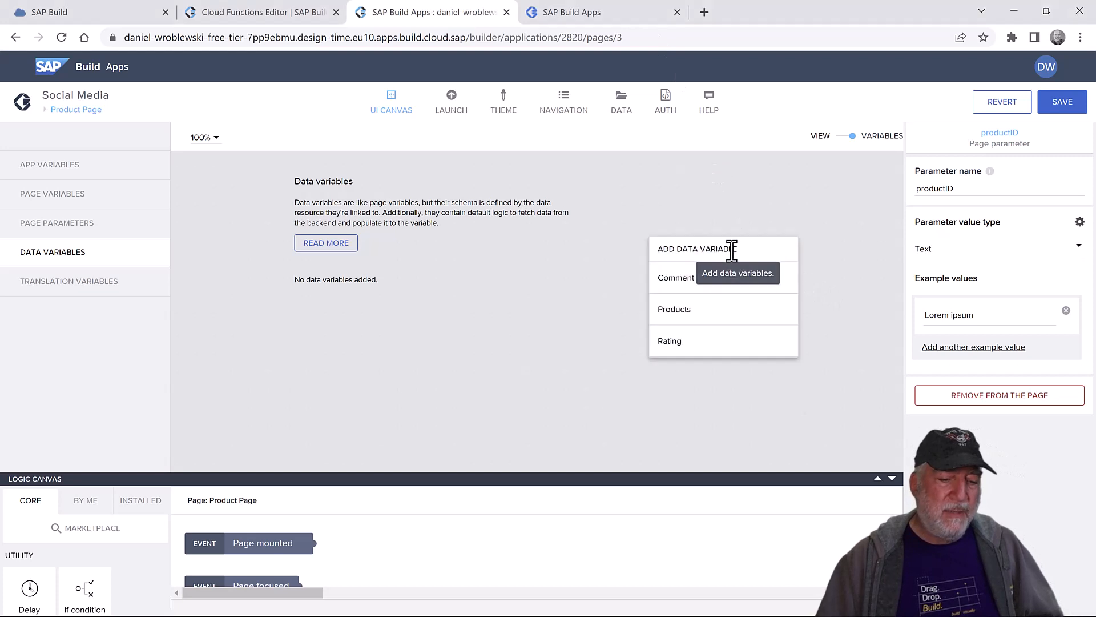
left_click(693, 289)
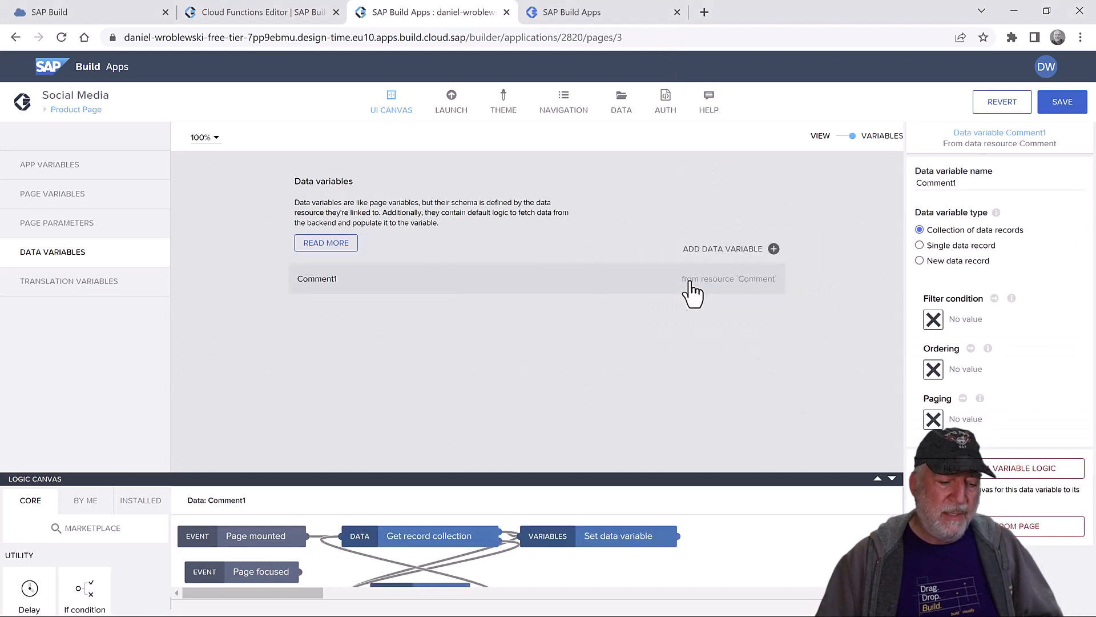
left_click_drag(610, 475, 611, 334)
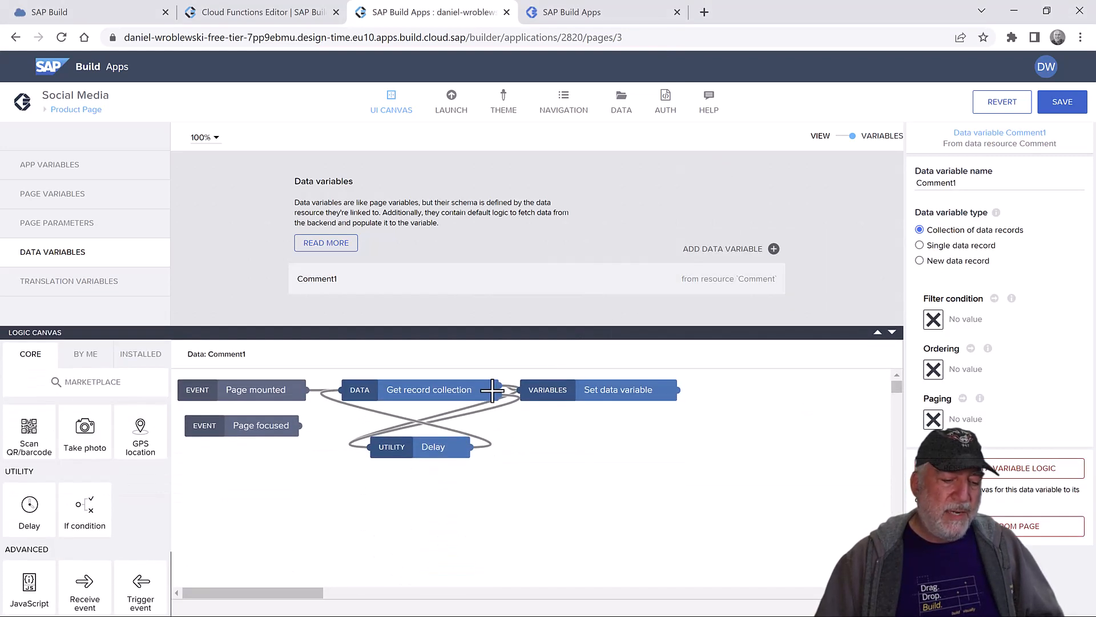
left_click(494, 390)
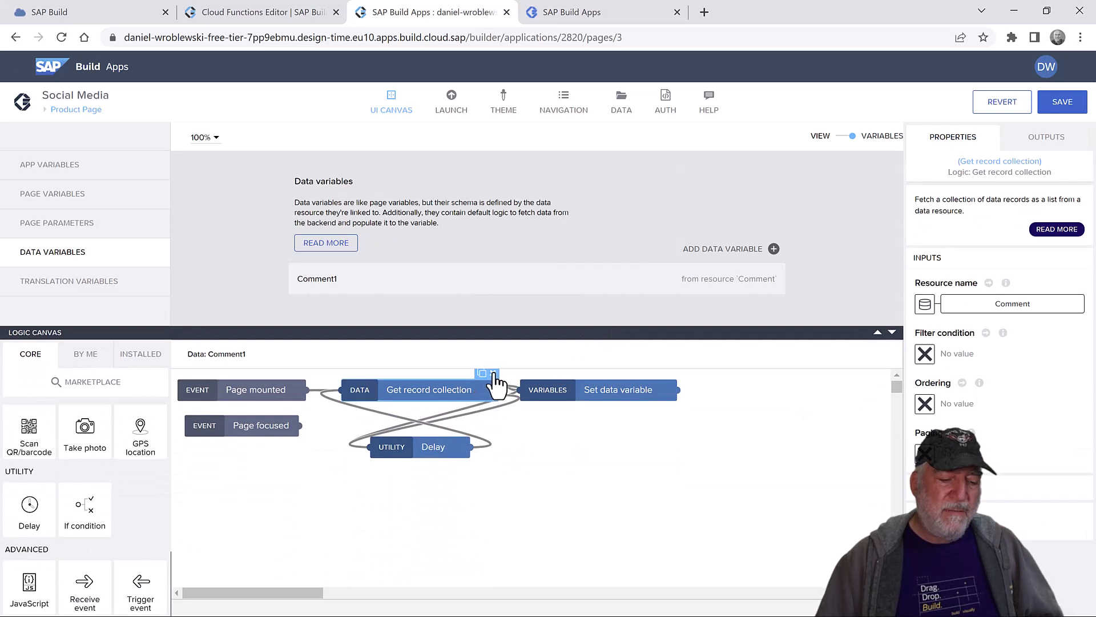
left_click(494, 374)
left_click(451, 448)
left_click(465, 433)
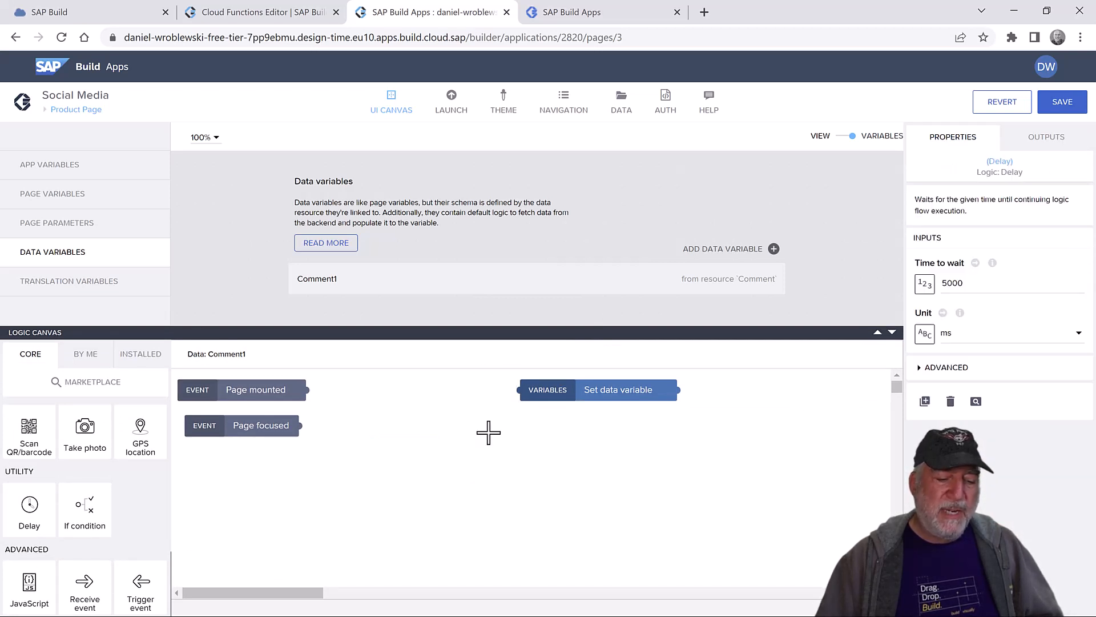
left_click(641, 388)
left_click(671, 376)
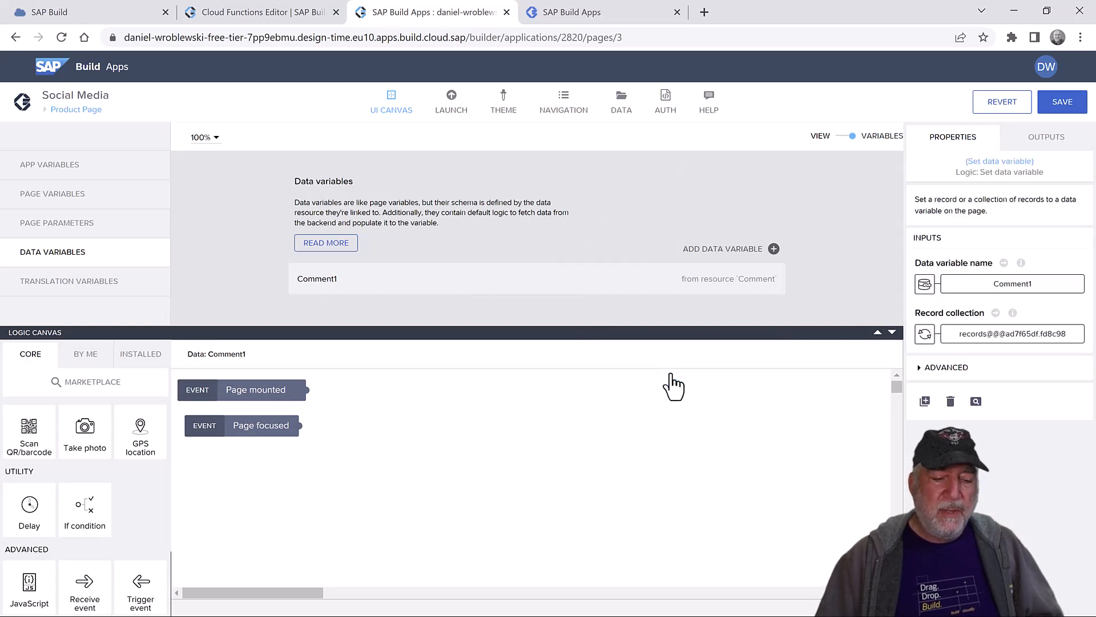
left_click_drag(261, 400, 330, 402)
left_click_drag(254, 426, 317, 446)
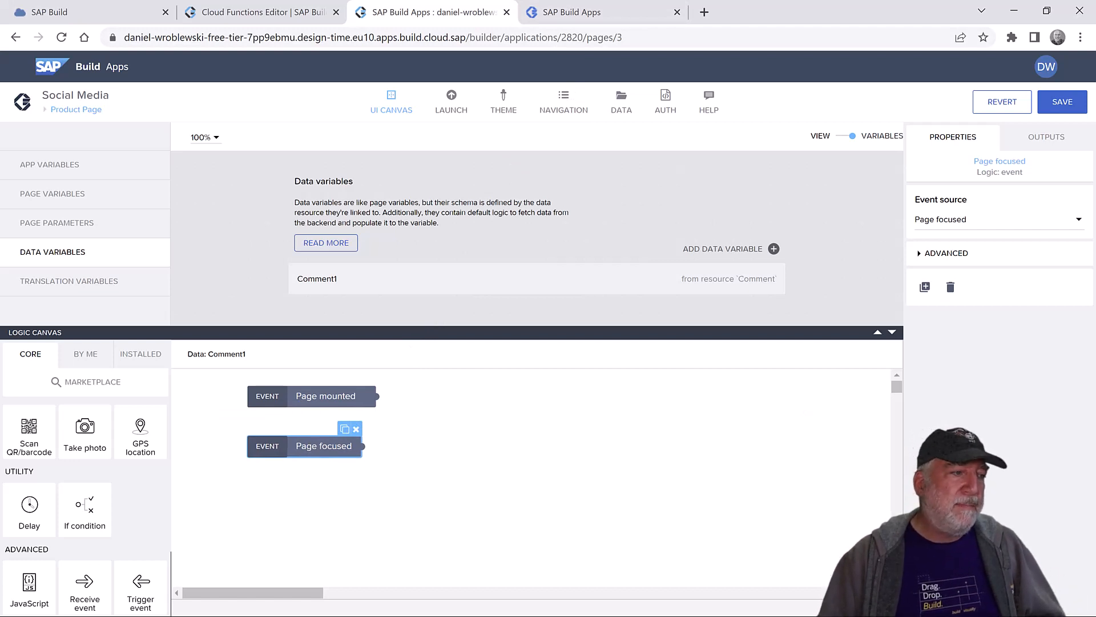
- Add a Products1 data variable from Products and remove its Delay node
left_click(748, 251)
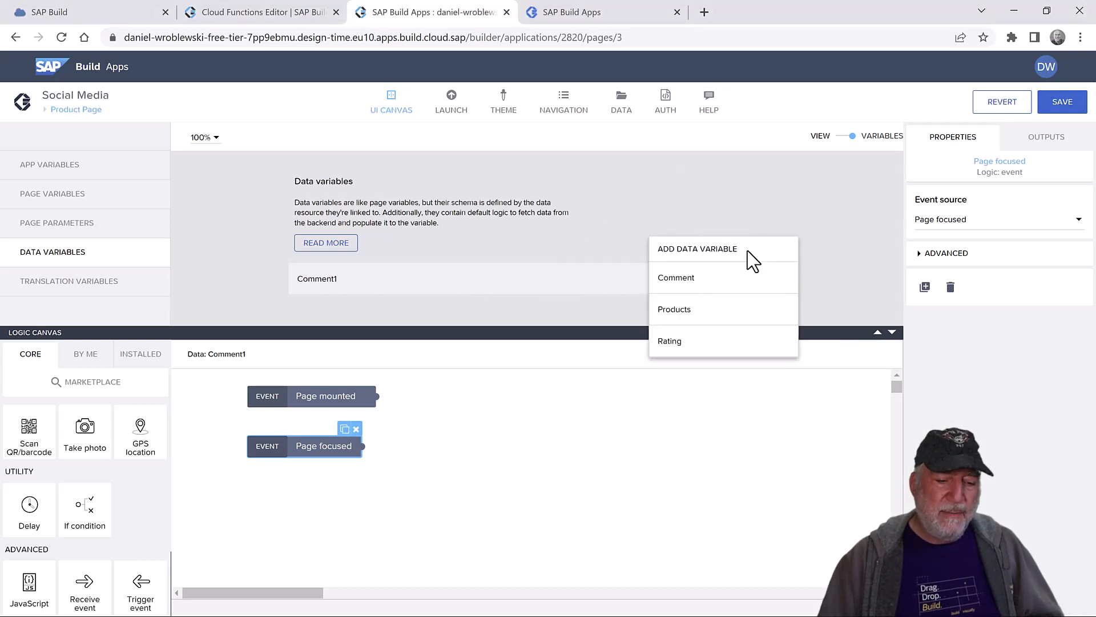
left_click(696, 317)
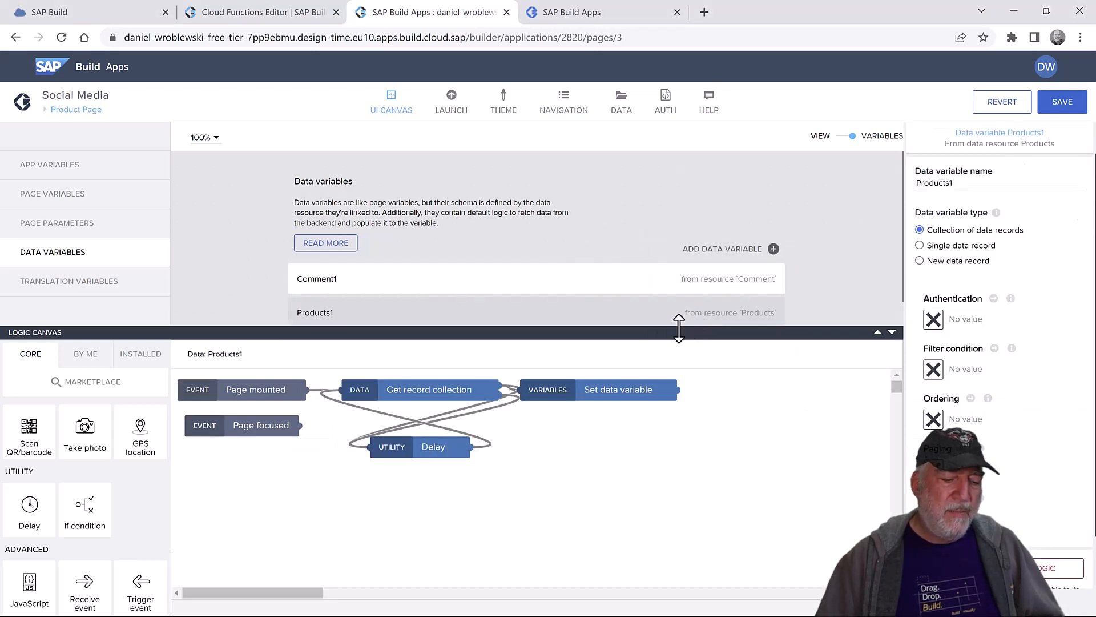
left_click(463, 444)
left_click(465, 429)
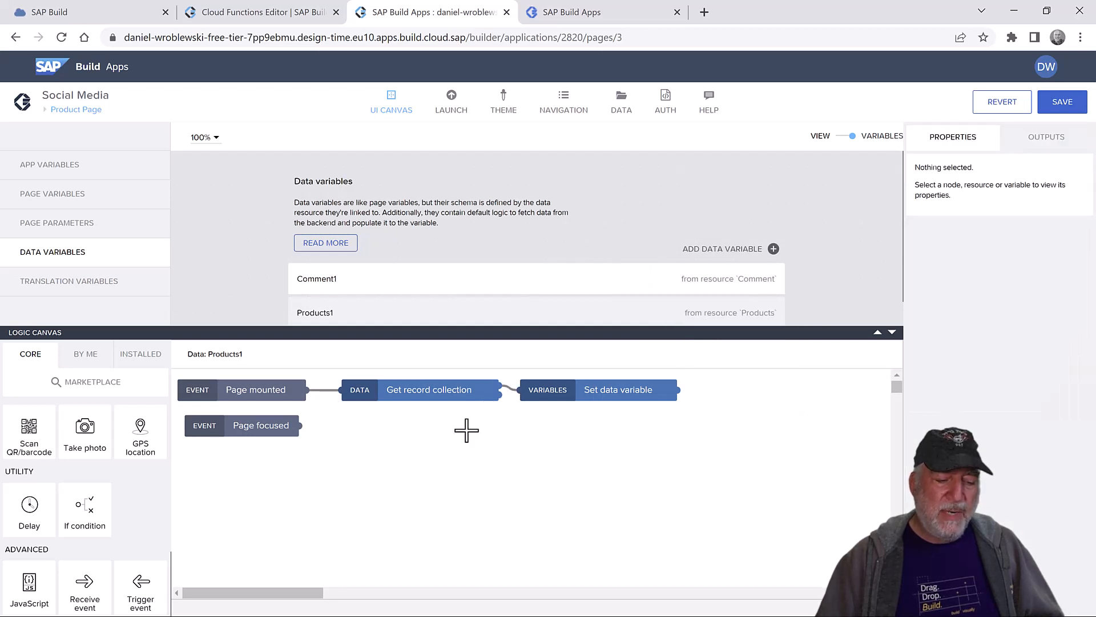
left_click(440, 390)
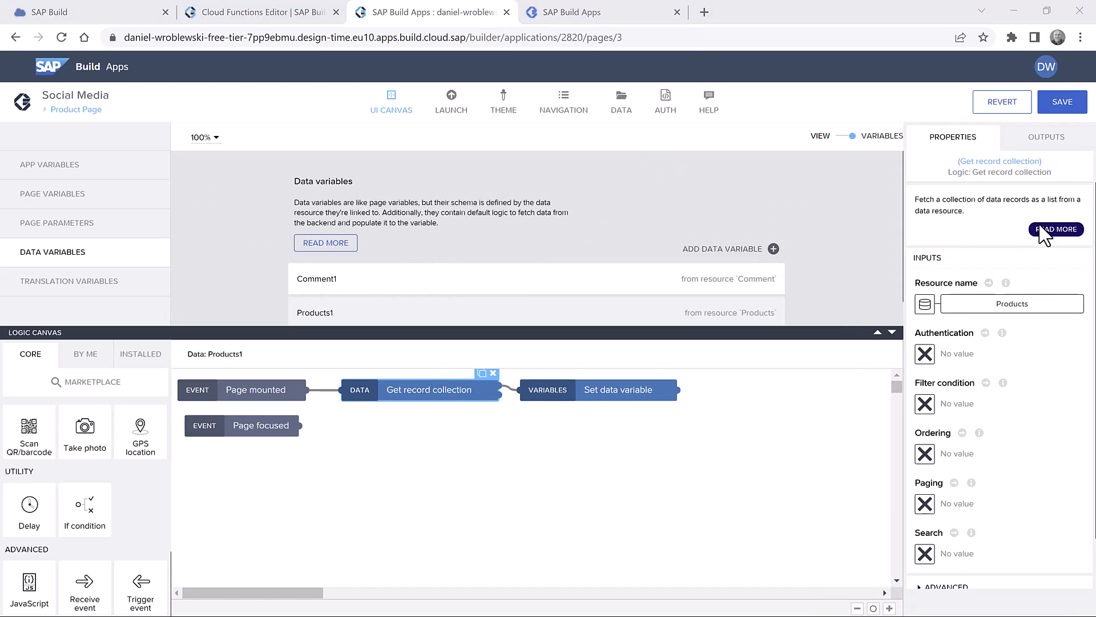
left_click(426, 391)
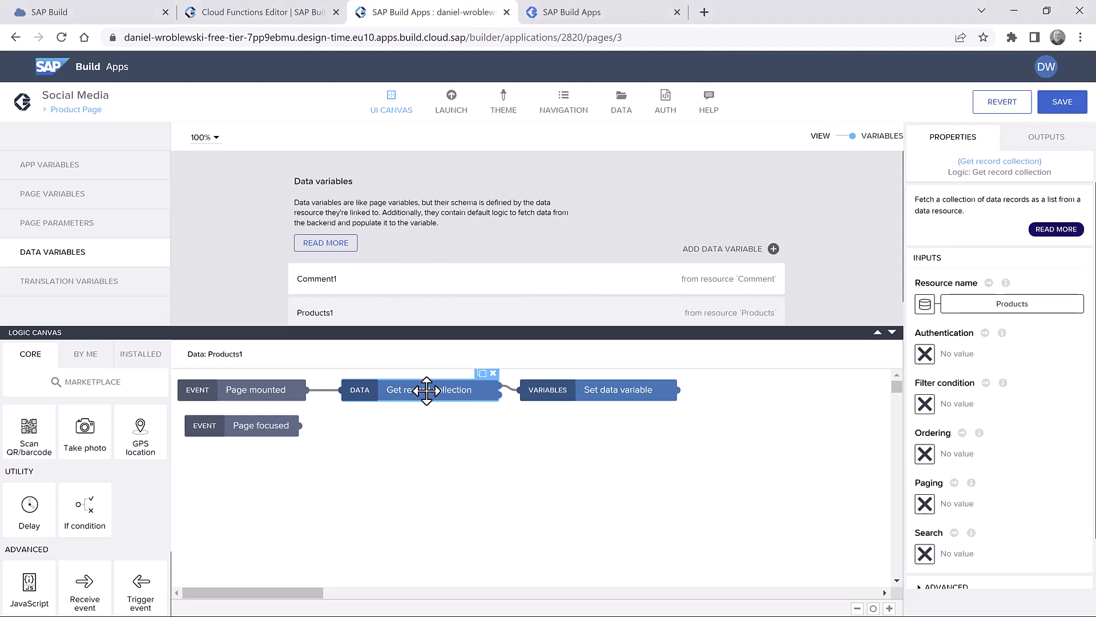
scroll(828, 254, "down", 1)
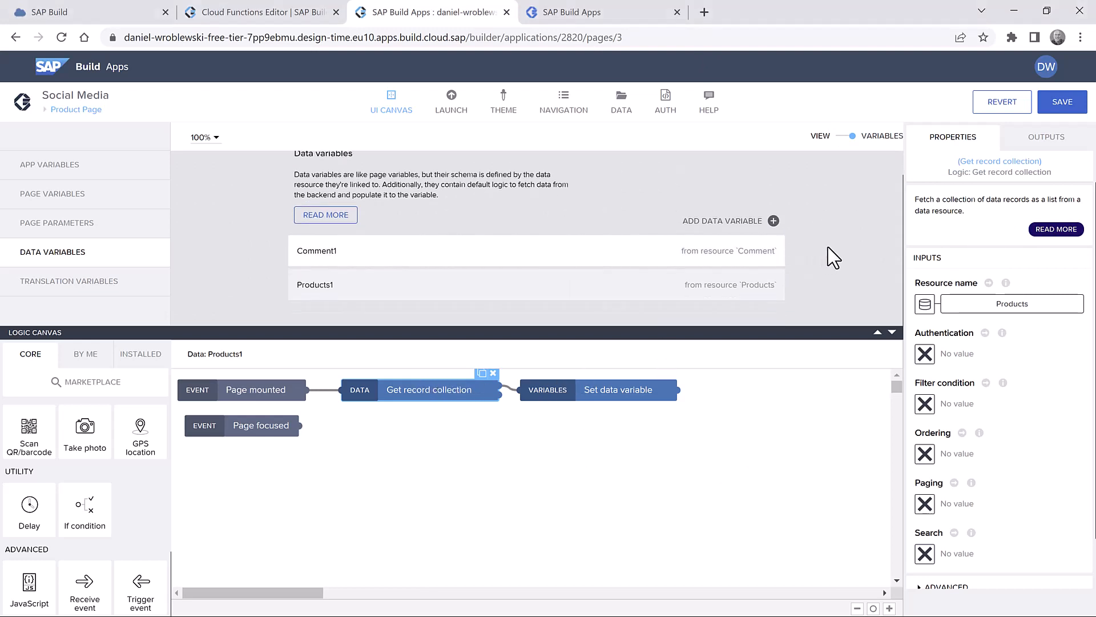
- Make Products1 a single data record with ProductID bound to NUMBER(params.productID)
left_click(642, 294)
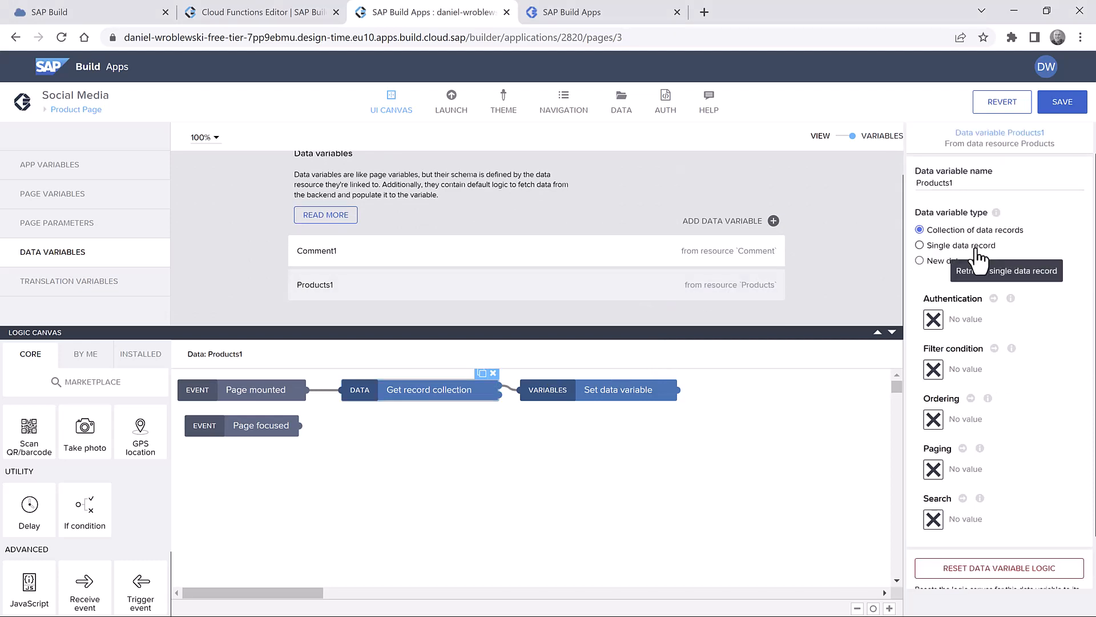
left_click(919, 244)
left_click(456, 447)
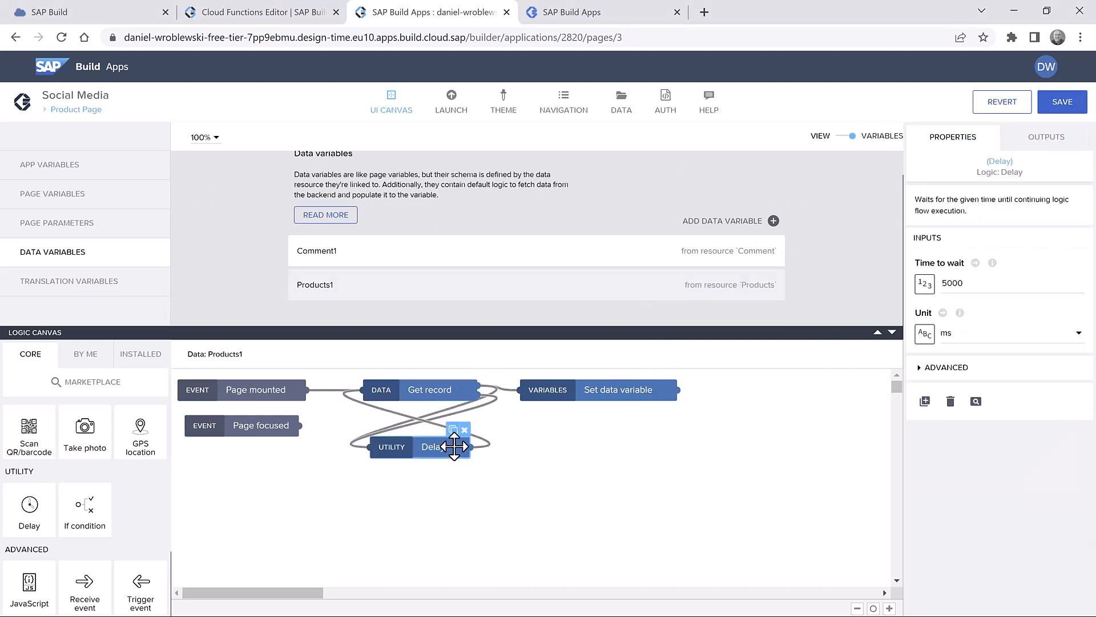
left_click(464, 429)
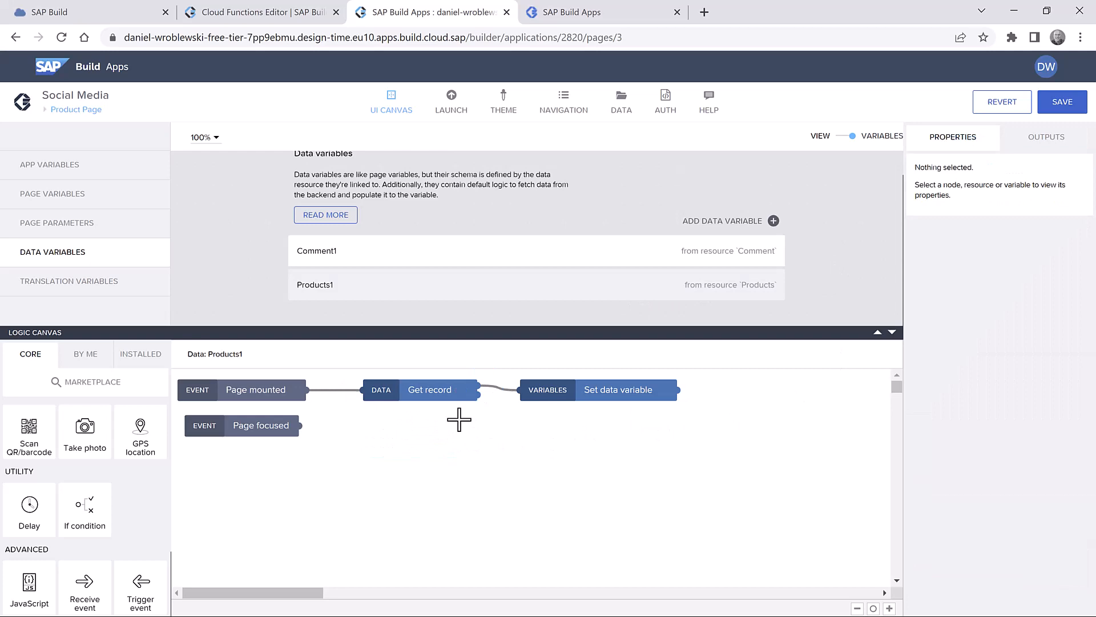
left_click(440, 387)
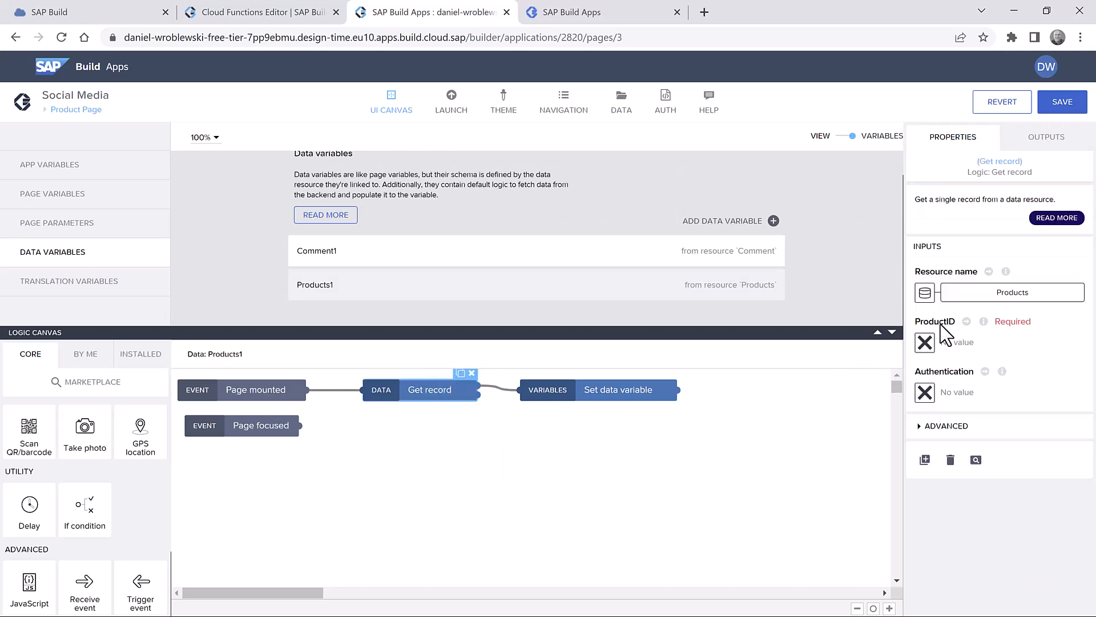
left_click(925, 343)
left_click(736, 283)
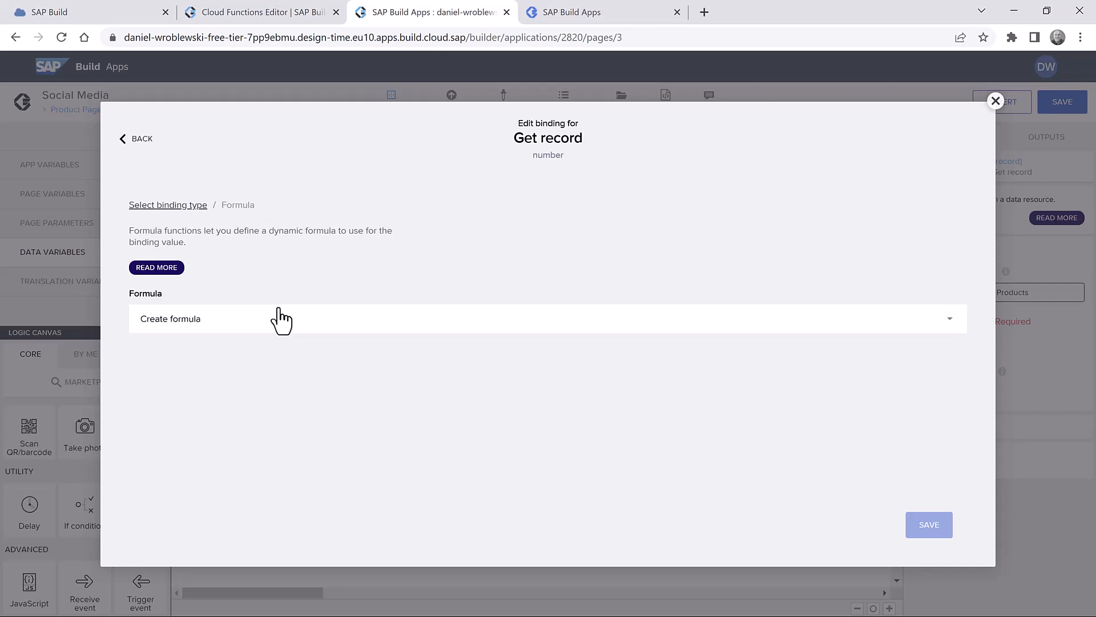
left_click(277, 319)
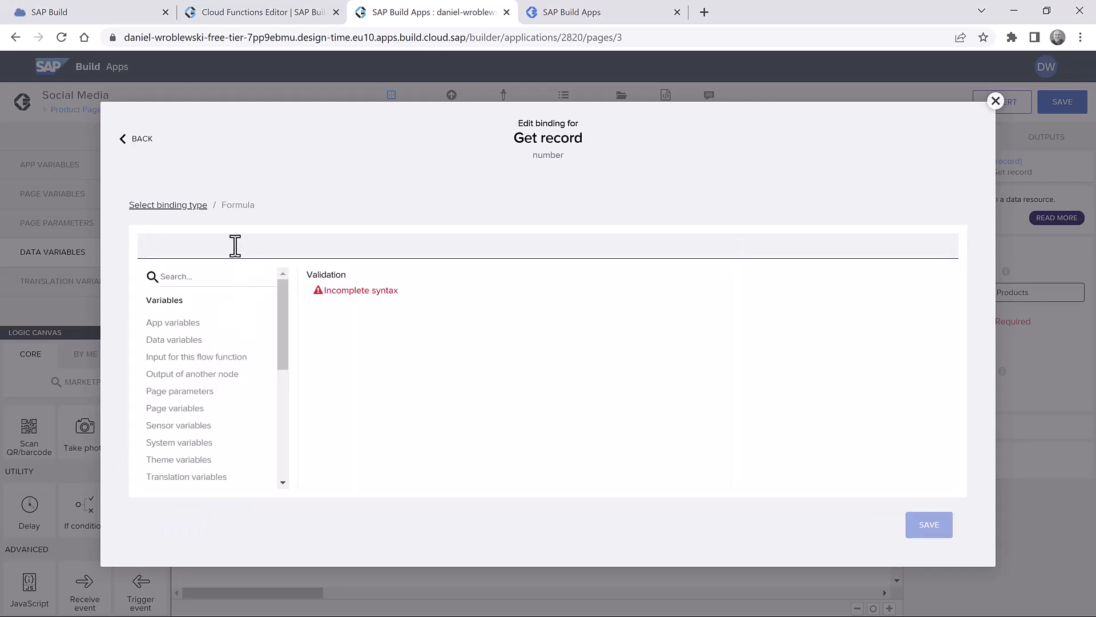
type("NUMBER(params.productID)")
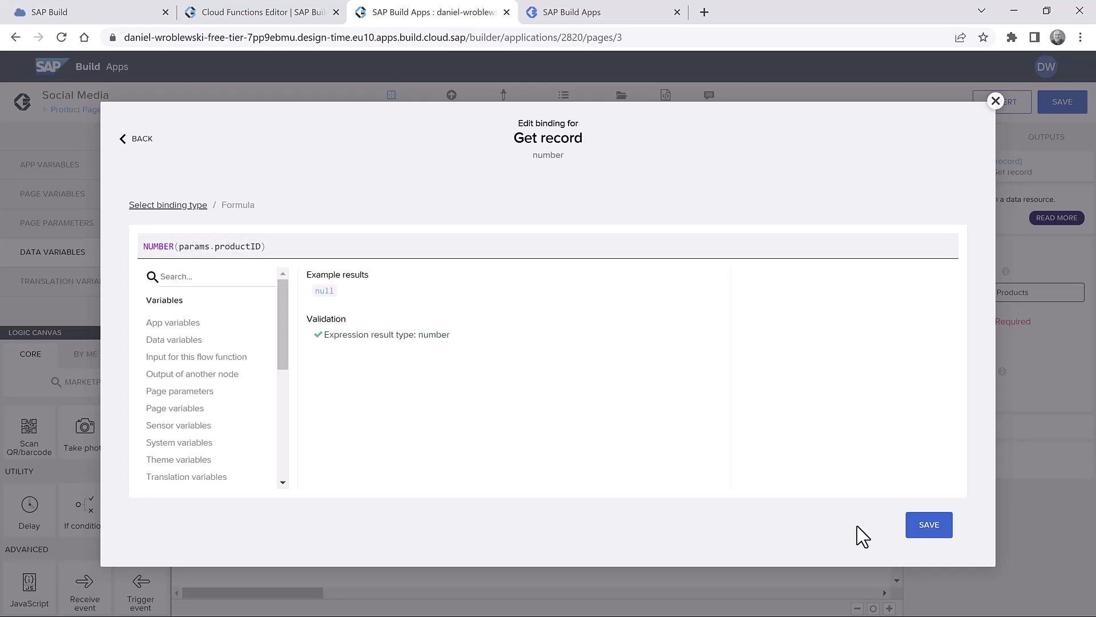
left_click(931, 526)
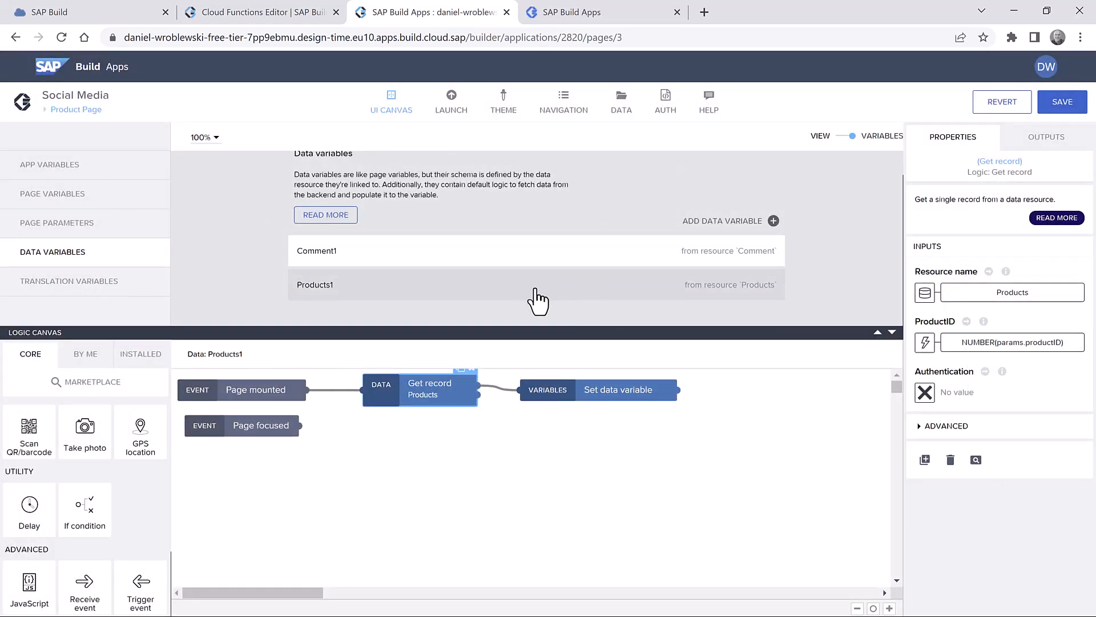
left_click(491, 290)
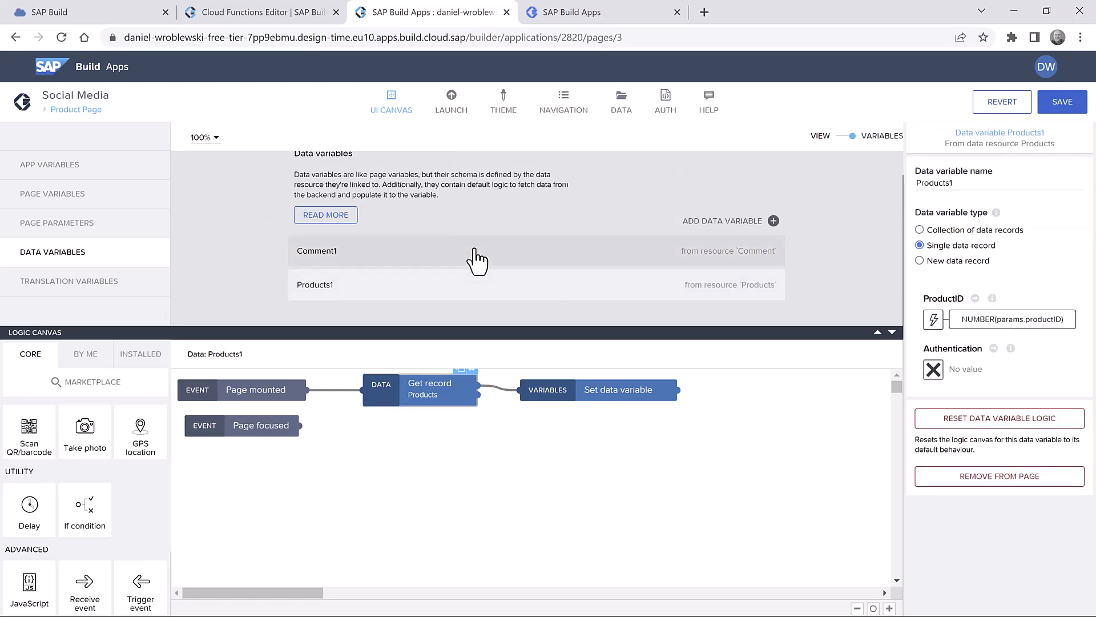
- Save the app and switch the Product Page from Variables back to the View canvas
left_click(473, 258)
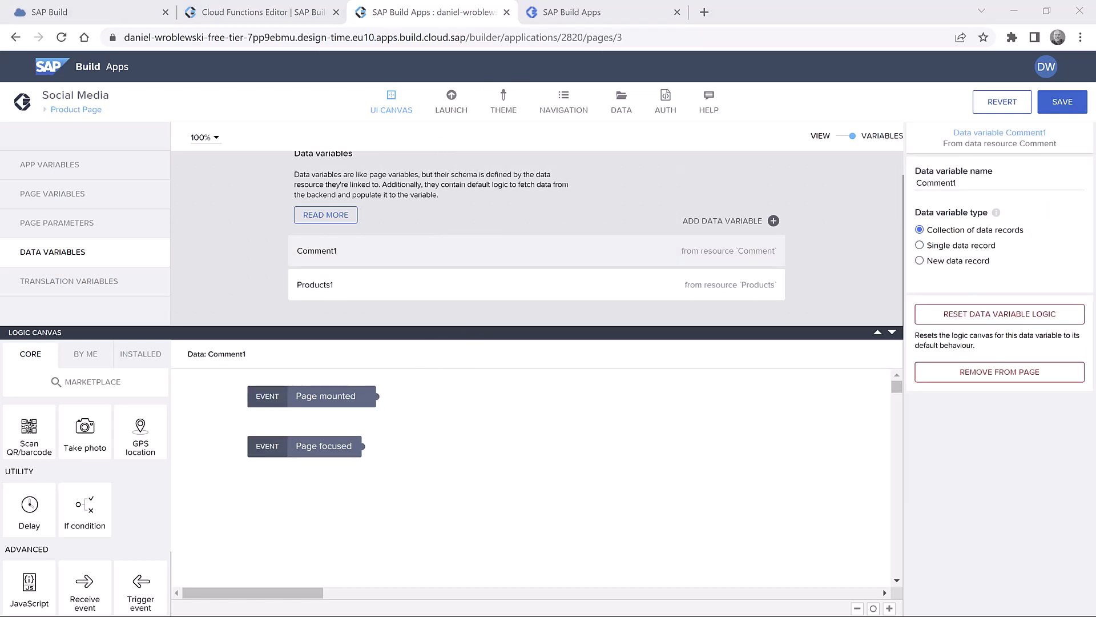
left_click(1067, 106)
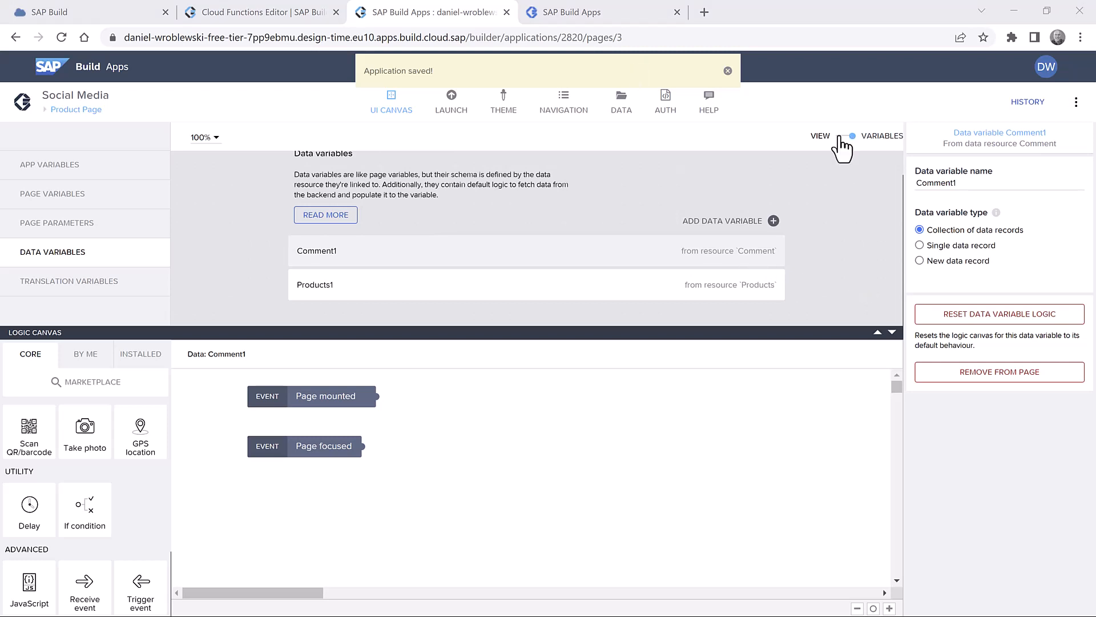
left_click(841, 211)
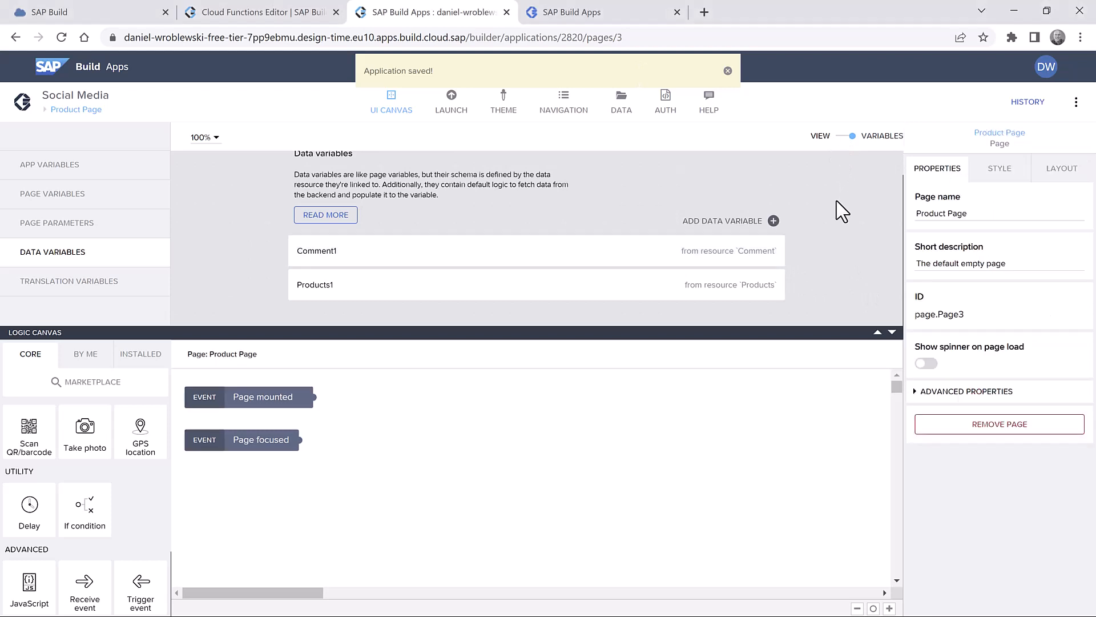
left_click(838, 137)
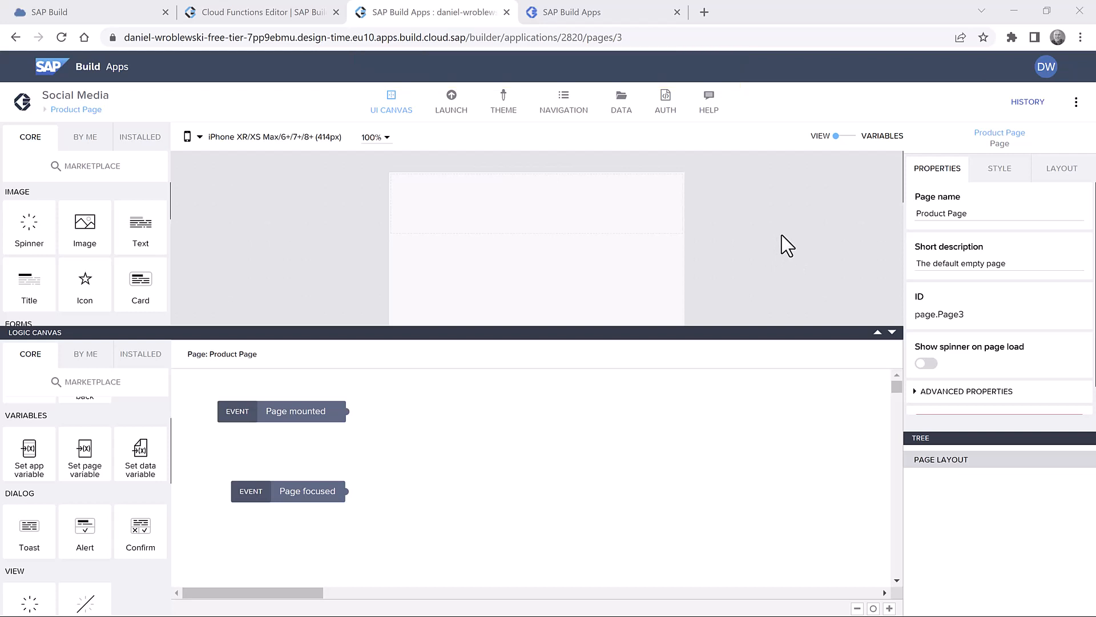
- Chain Get record collection, Set data variable and Set page variable after Page mounted
scroll(118, 460, "up", 1)
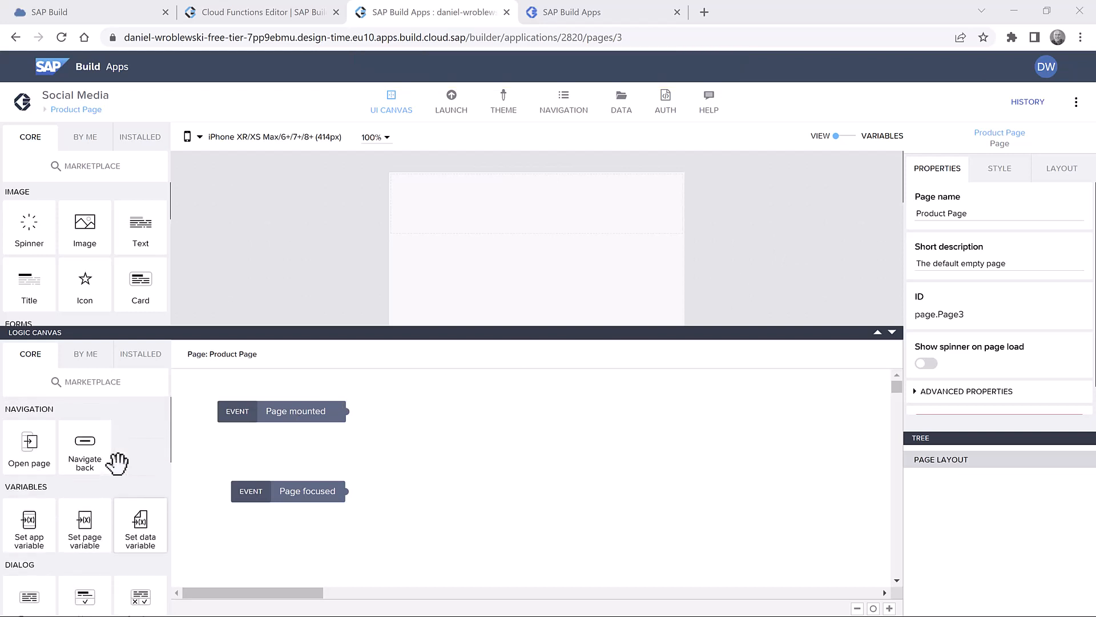
scroll(118, 463, "down", 3)
scroll(118, 463, "down", 2)
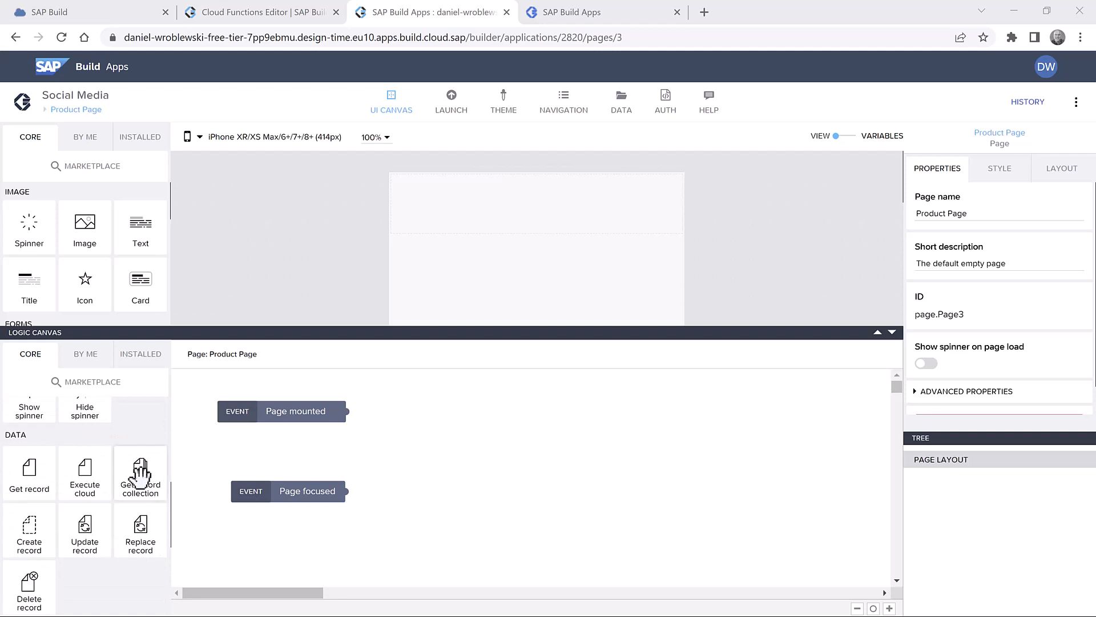
left_click_drag(147, 470, 456, 416)
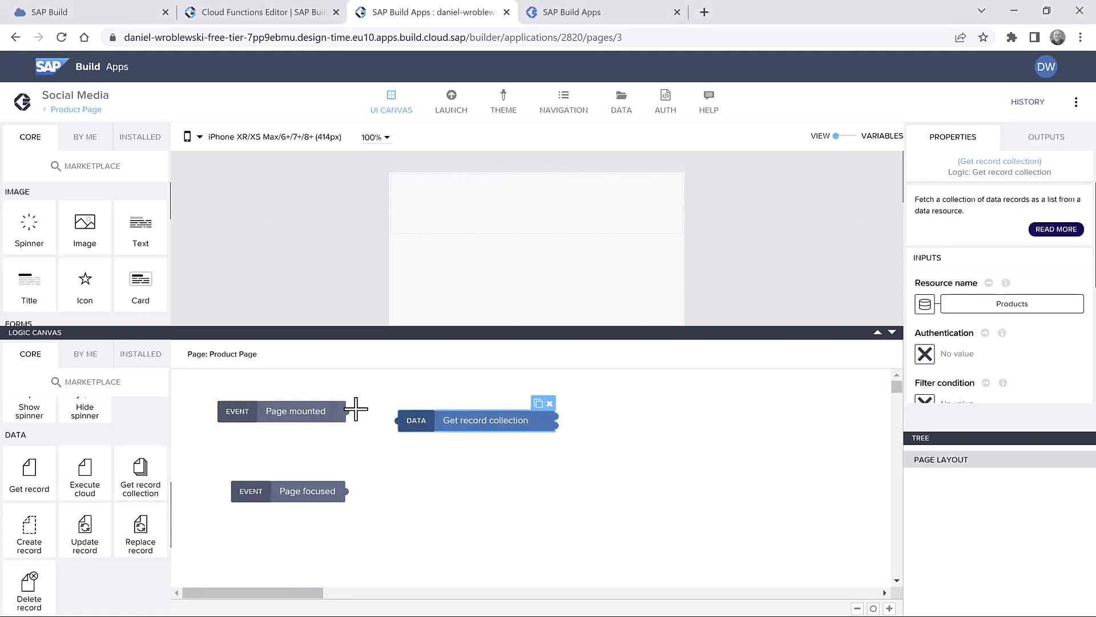
left_click_drag(346, 412, 415, 423)
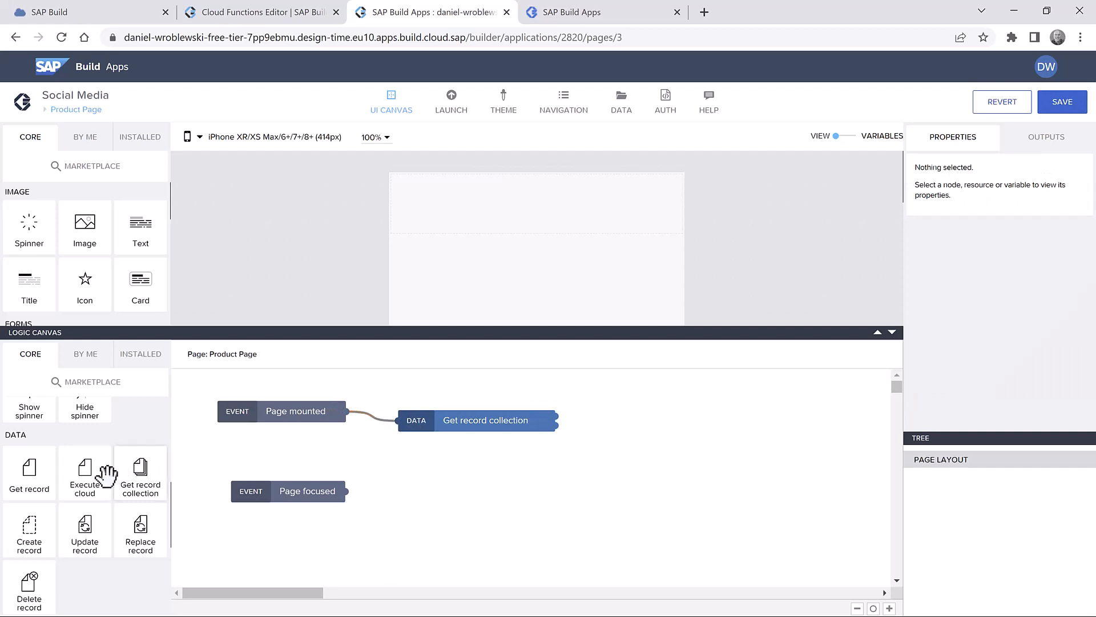
scroll(114, 468, "up", 3)
scroll(126, 471, "up", 3)
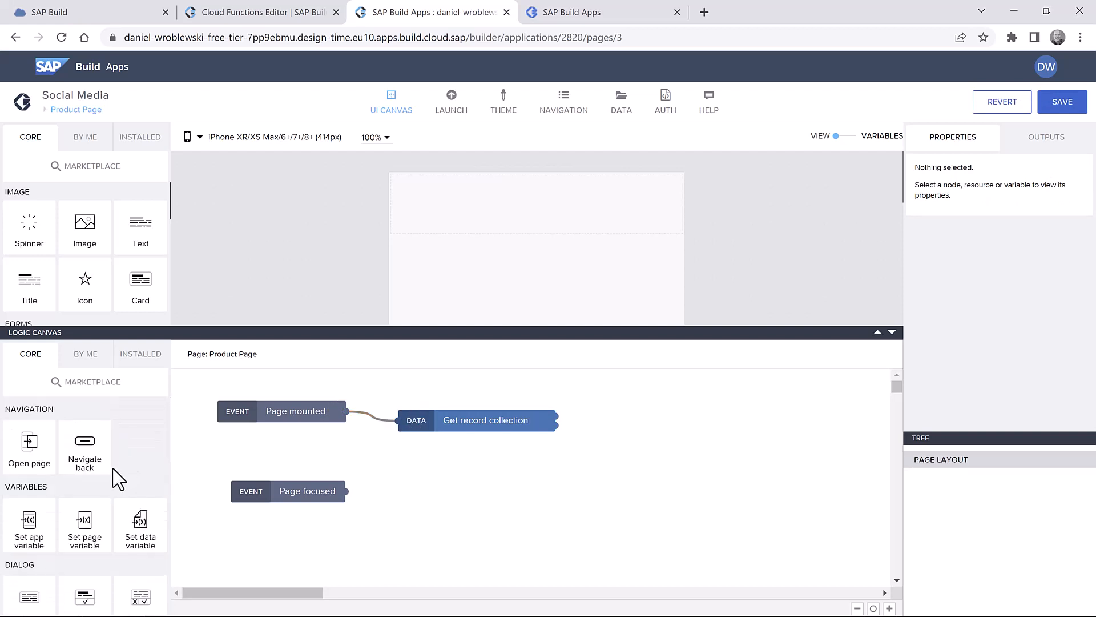
left_click_drag(140, 520, 627, 409)
left_click_drag(557, 420, 575, 407)
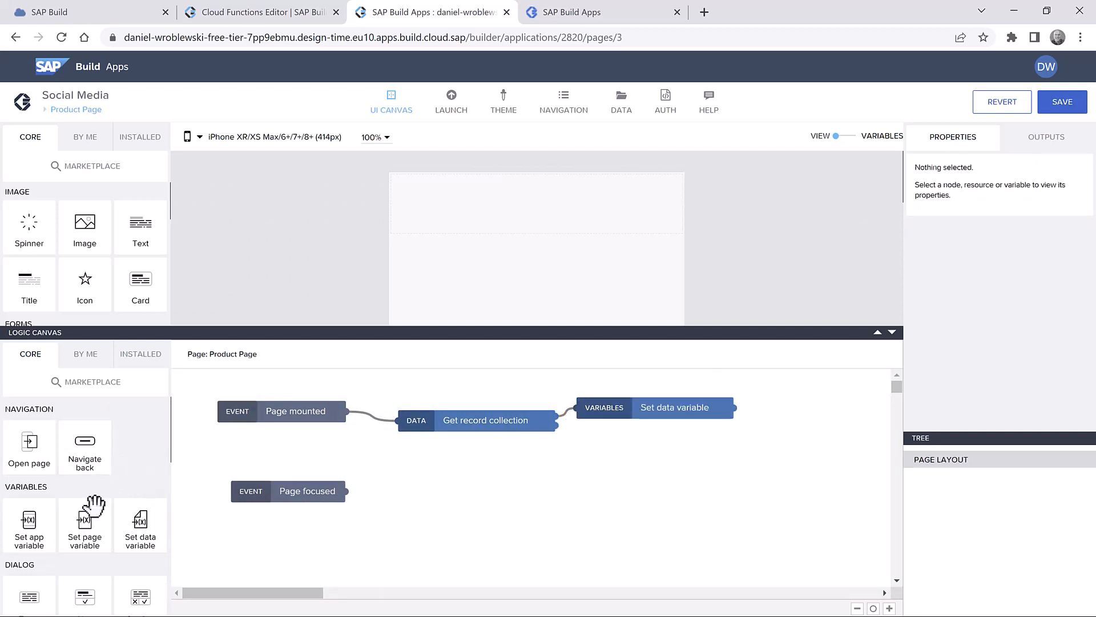
left_click_drag(93, 505, 762, 465)
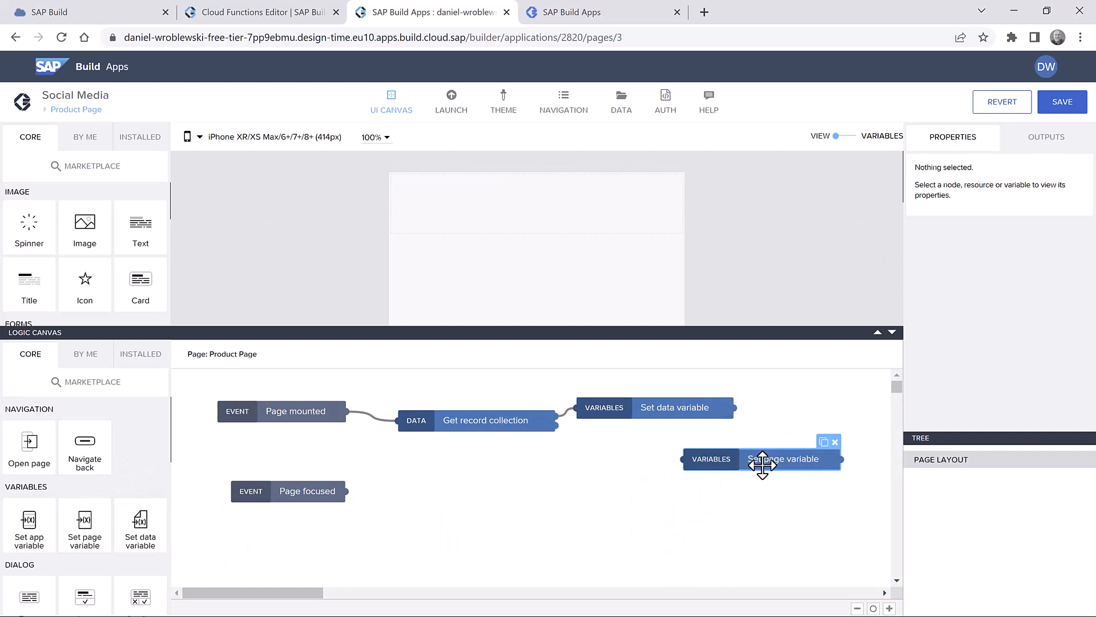
left_click_drag(735, 408, 760, 471)
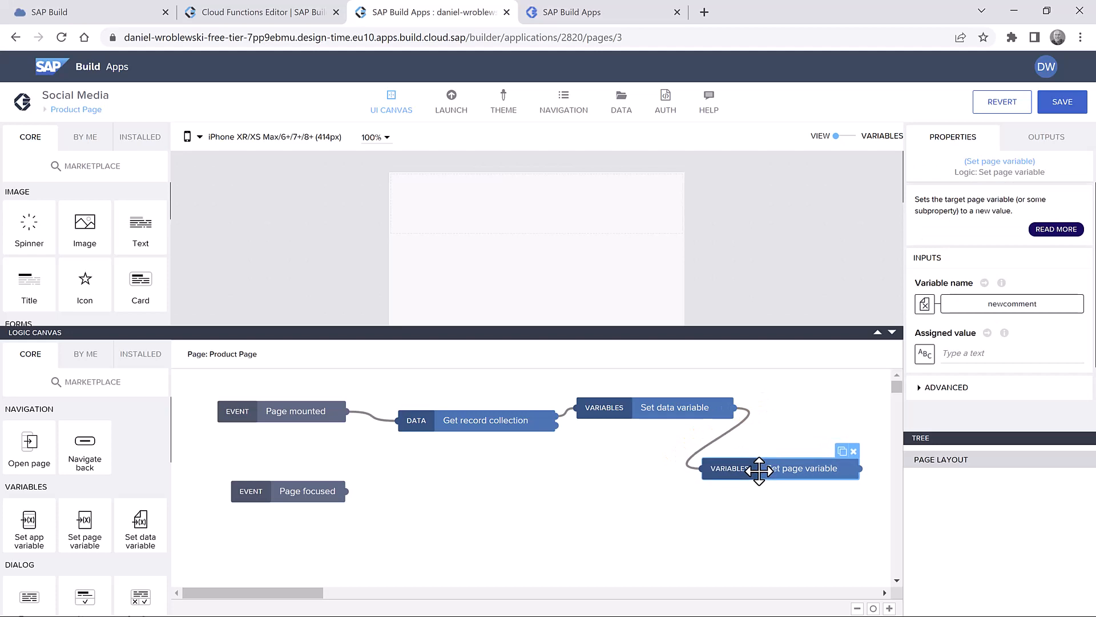
- Set the Get record collection step's resource name to Comment
left_click(471, 422)
left_click(965, 312)
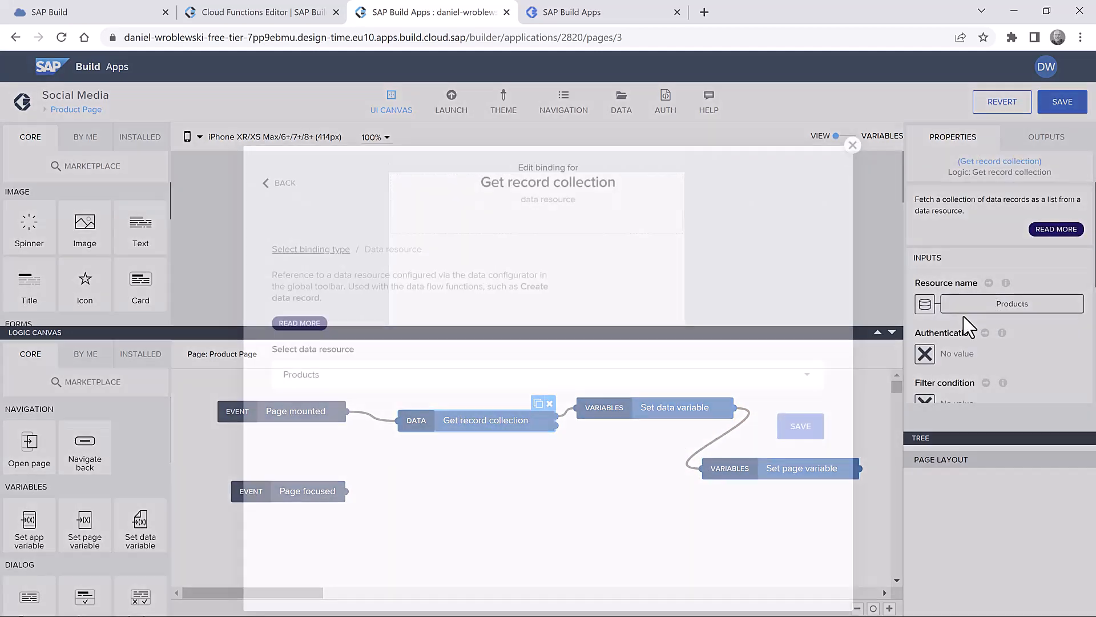
left_click(392, 339)
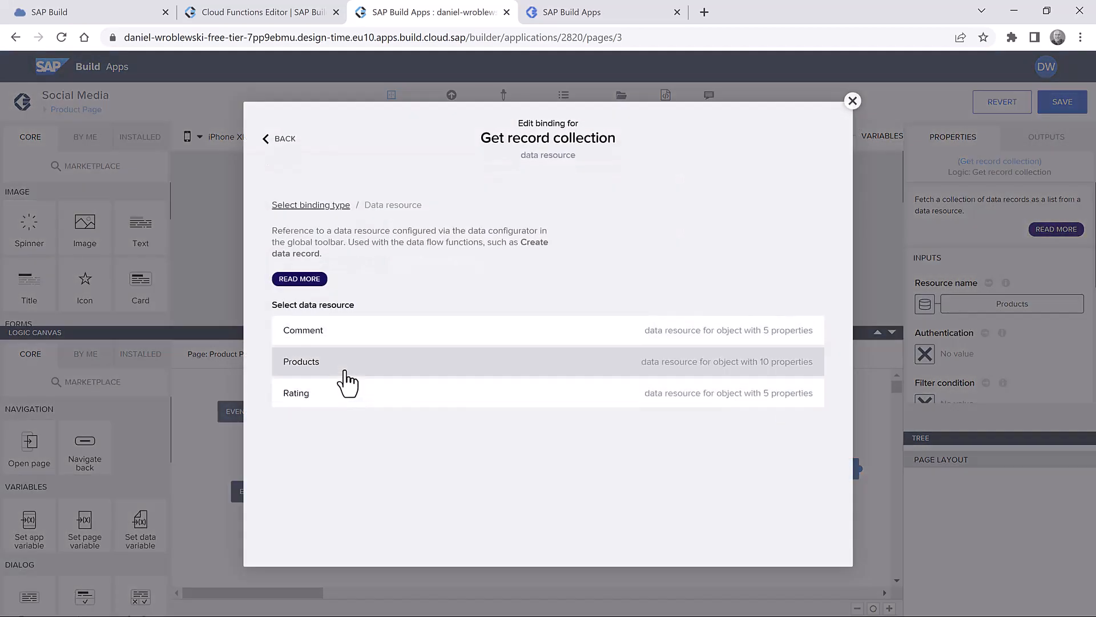
left_click(342, 337)
left_click(799, 382)
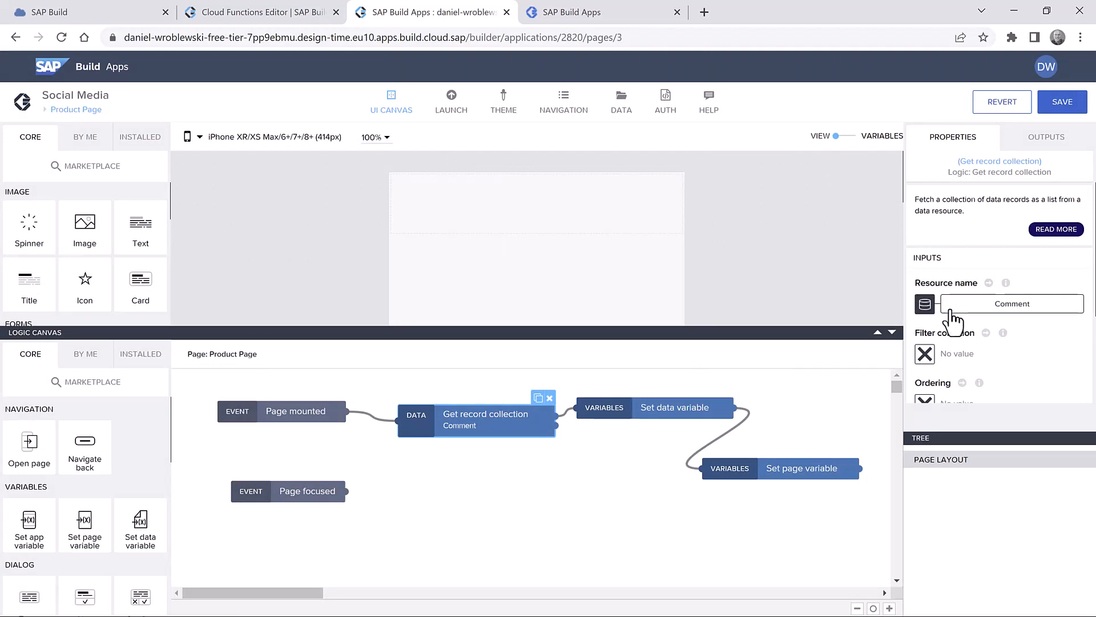
- Filter the records where productId equals the productID page parameter
left_click(925, 355)
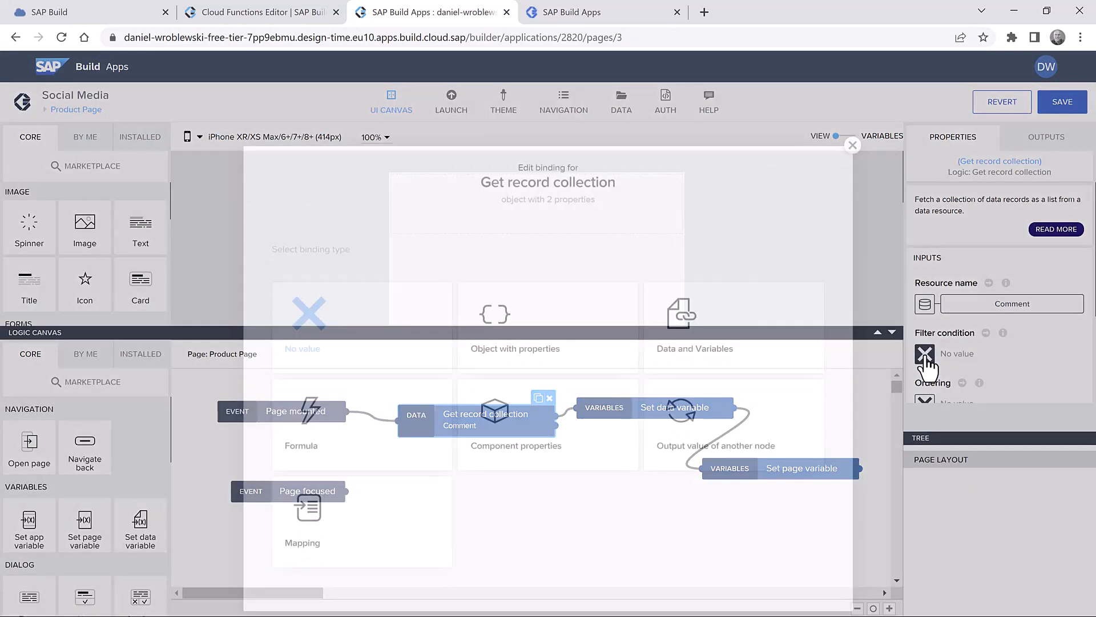
left_click(536, 214)
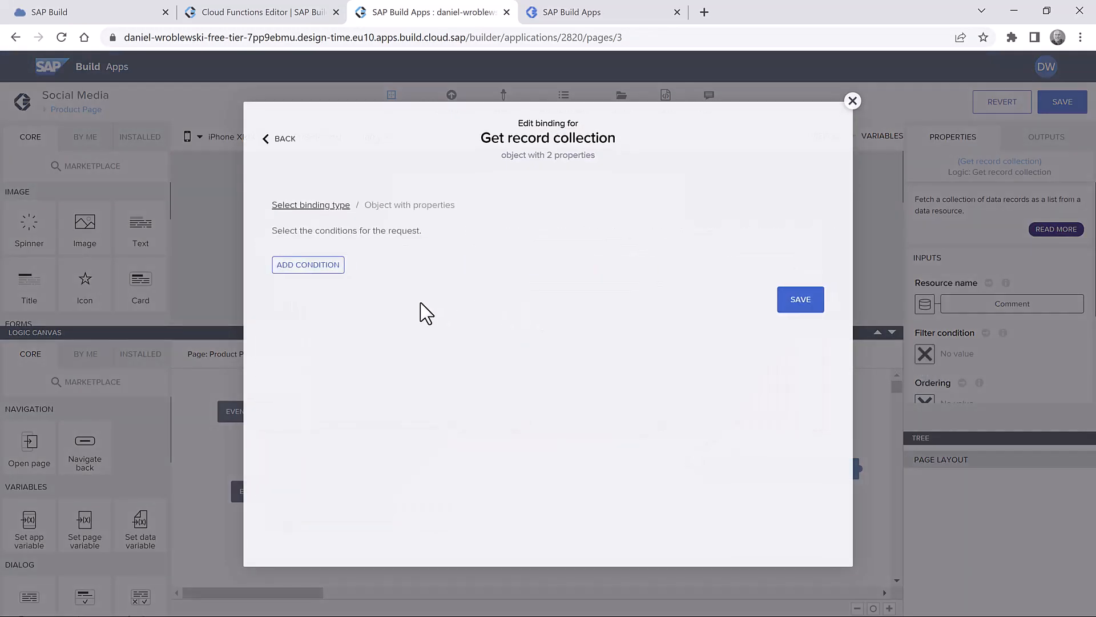
left_click(313, 265)
left_click(325, 295)
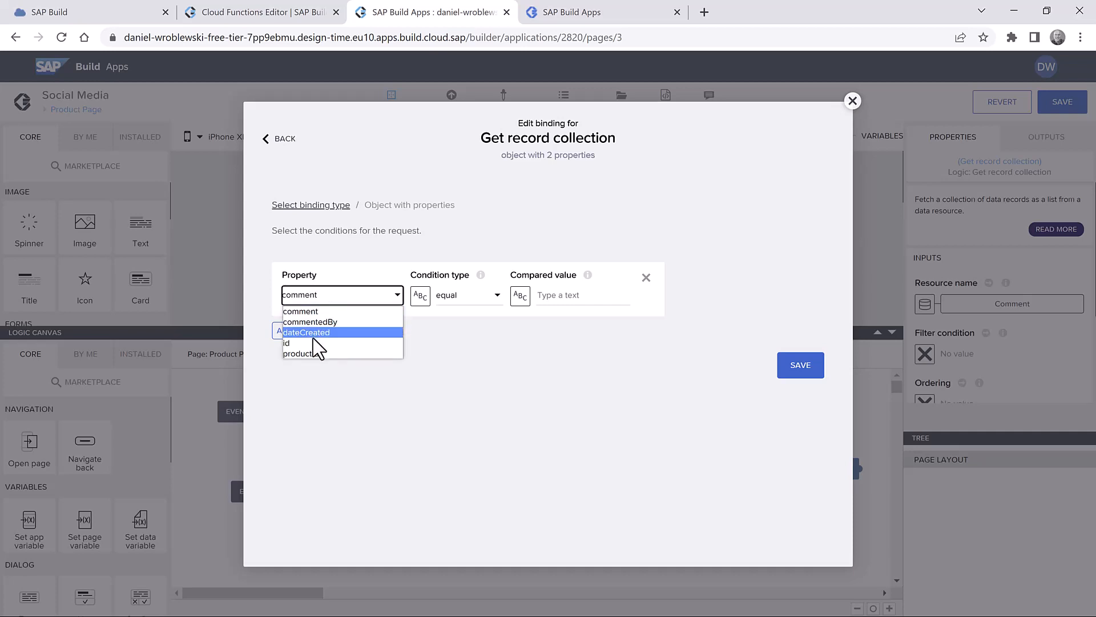
left_click(322, 353)
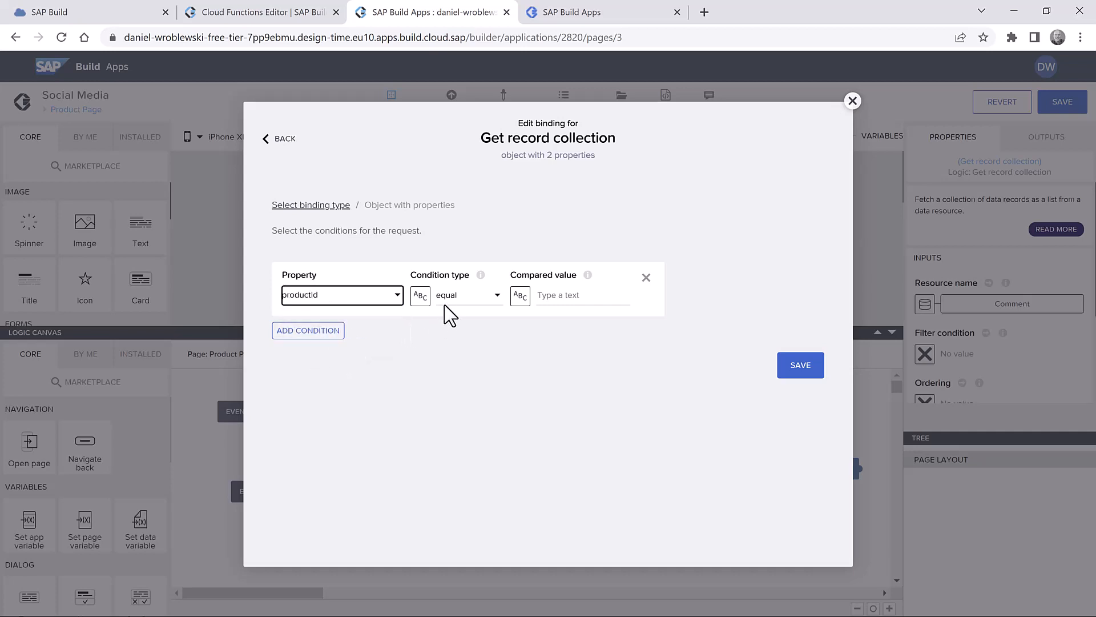
left_click(521, 295)
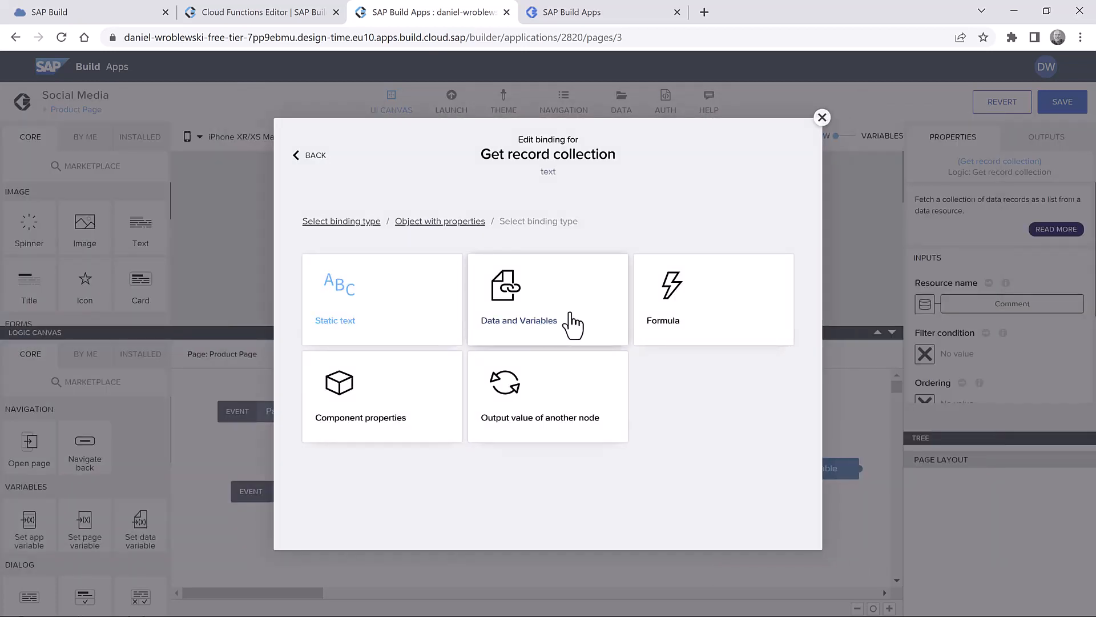
left_click(582, 311)
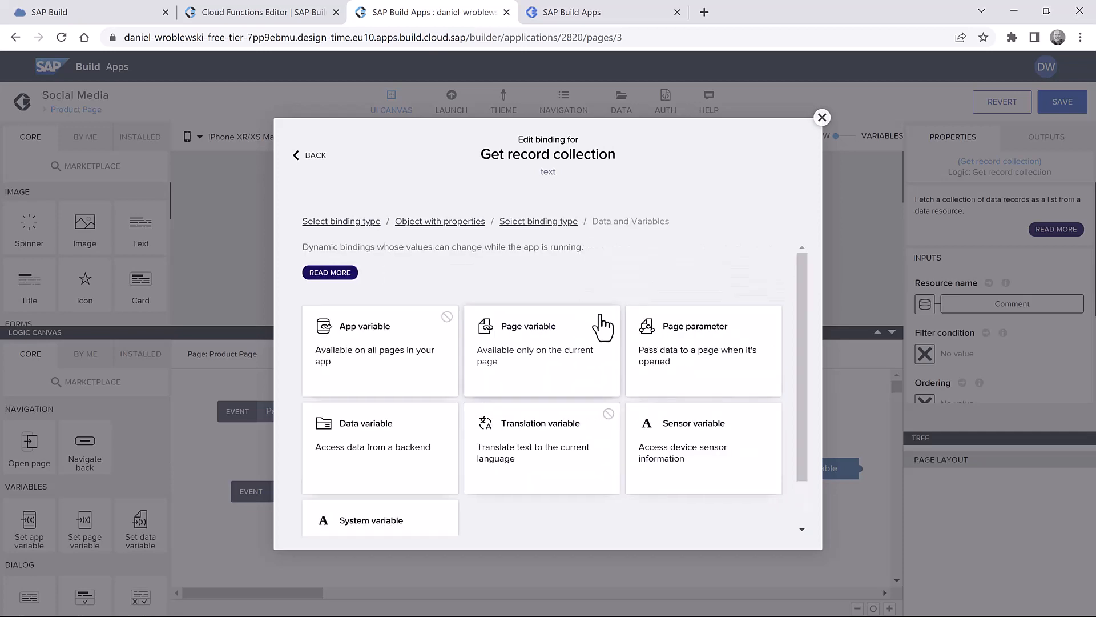
left_click(682, 350)
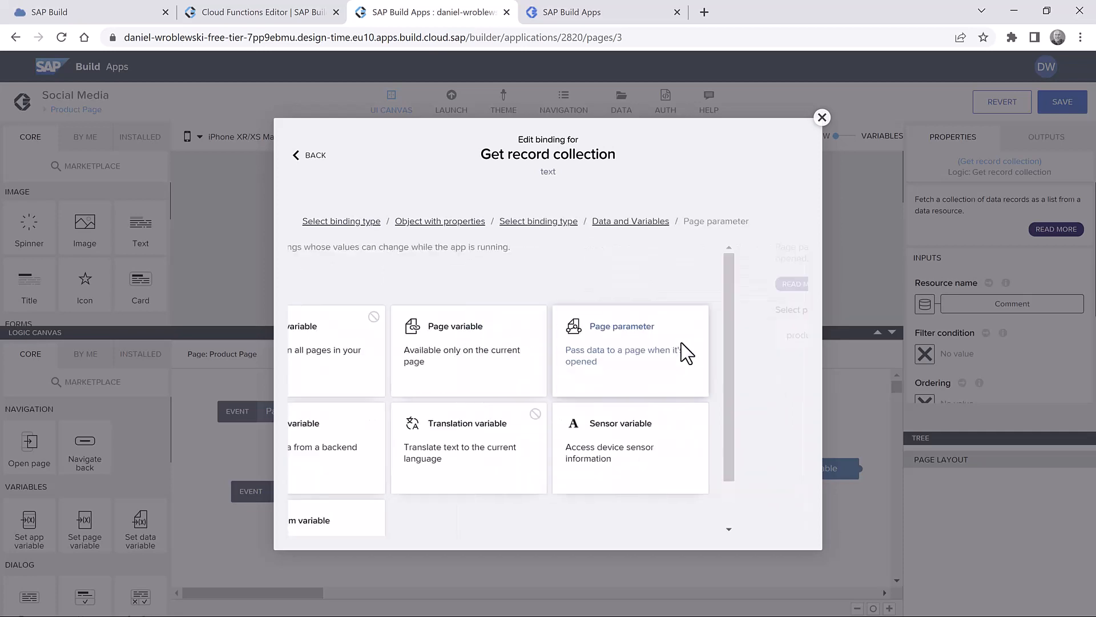
left_click(757, 389)
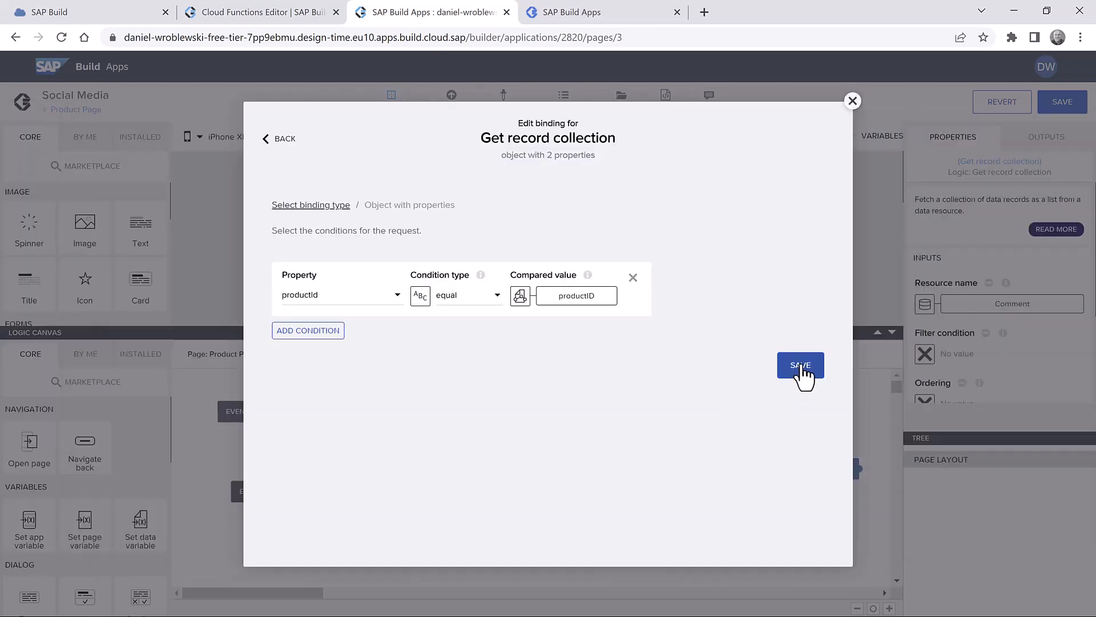
left_click(801, 368)
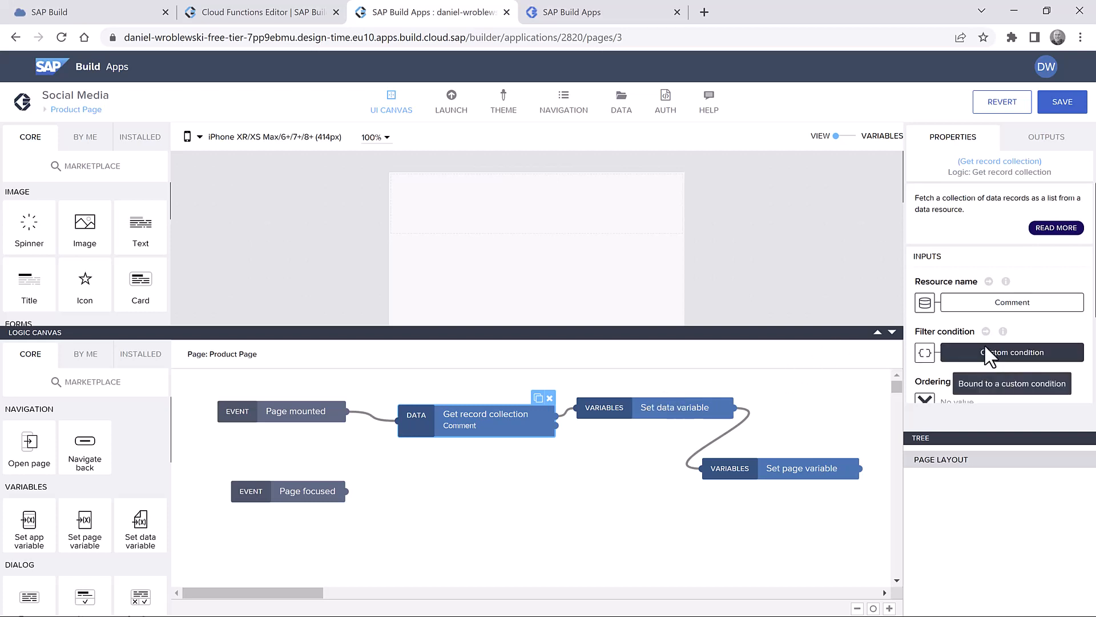
- Order the comment query by dateCreated
scroll(984, 344, "down", 3)
left_click(927, 268)
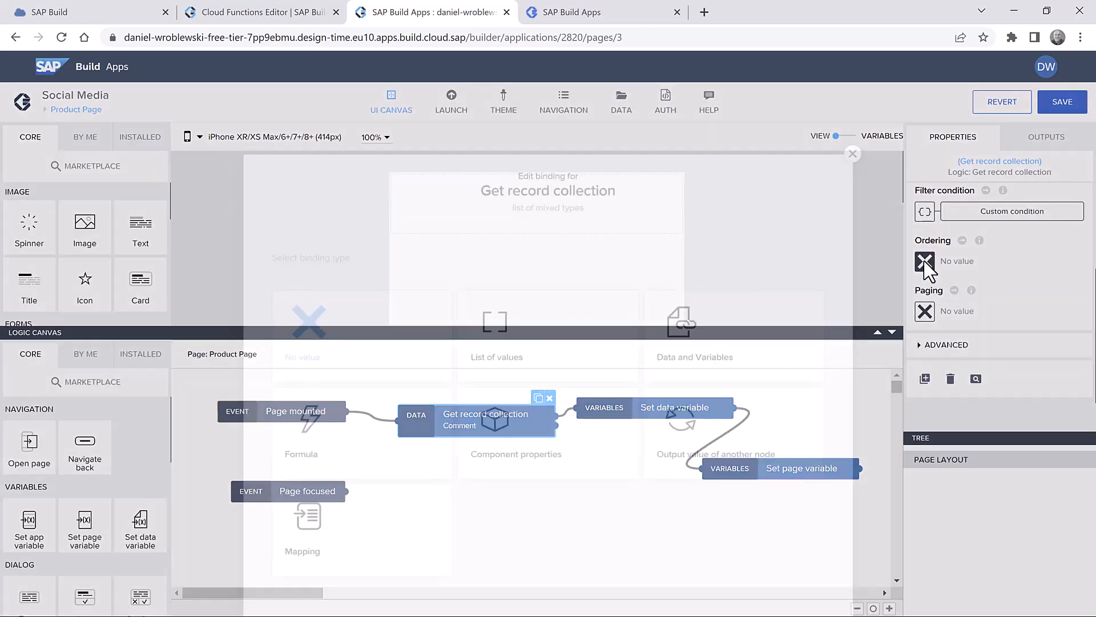
left_click(596, 302)
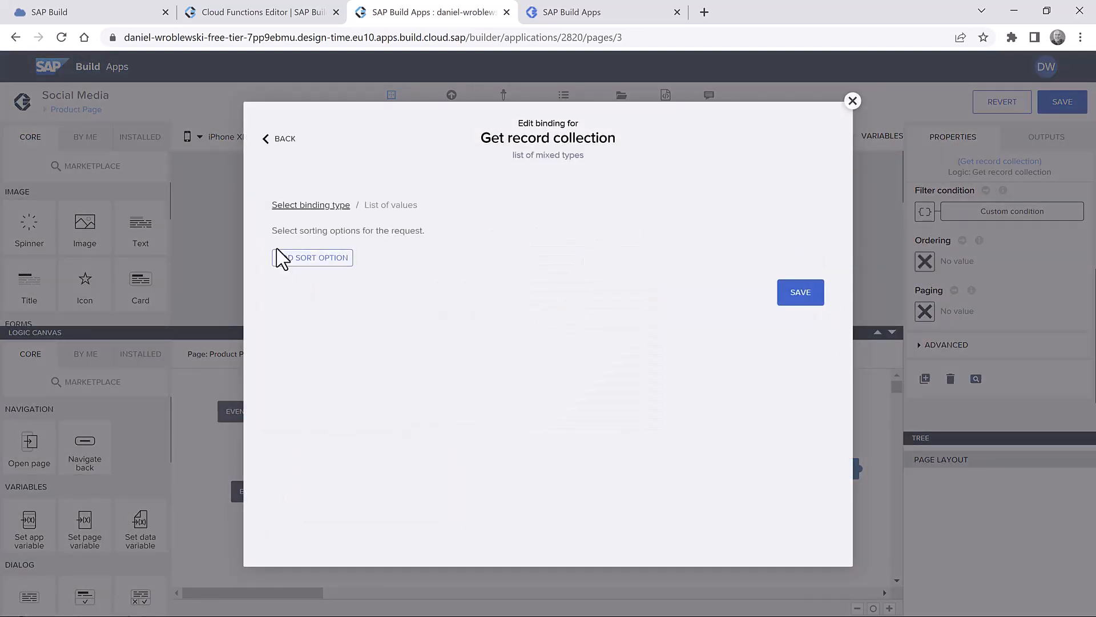
left_click(288, 258)
left_click(338, 286)
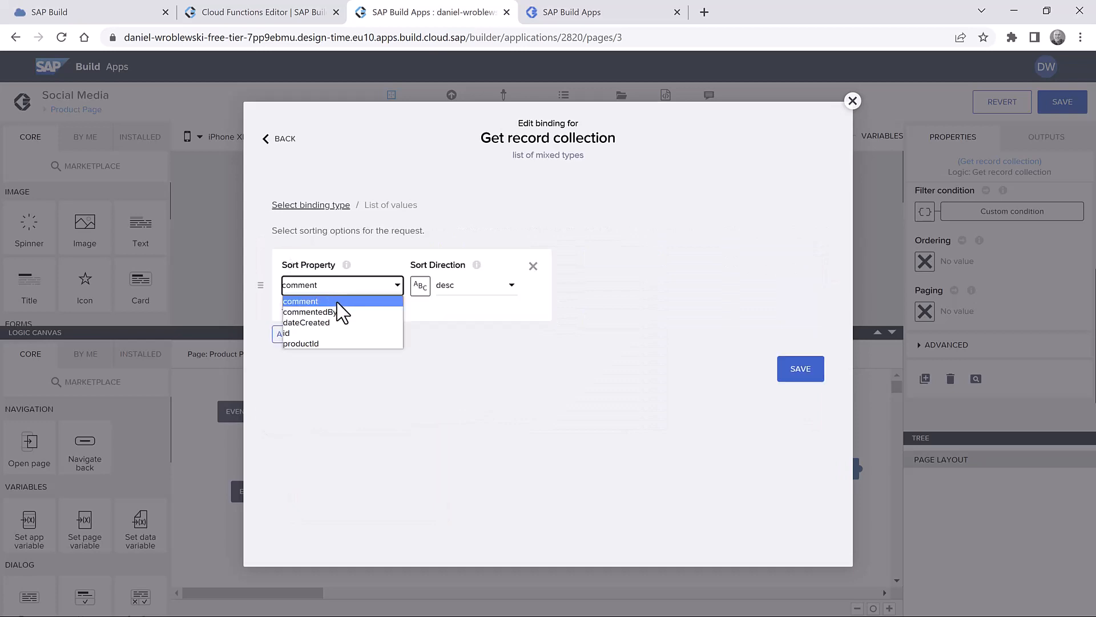
left_click(345, 322)
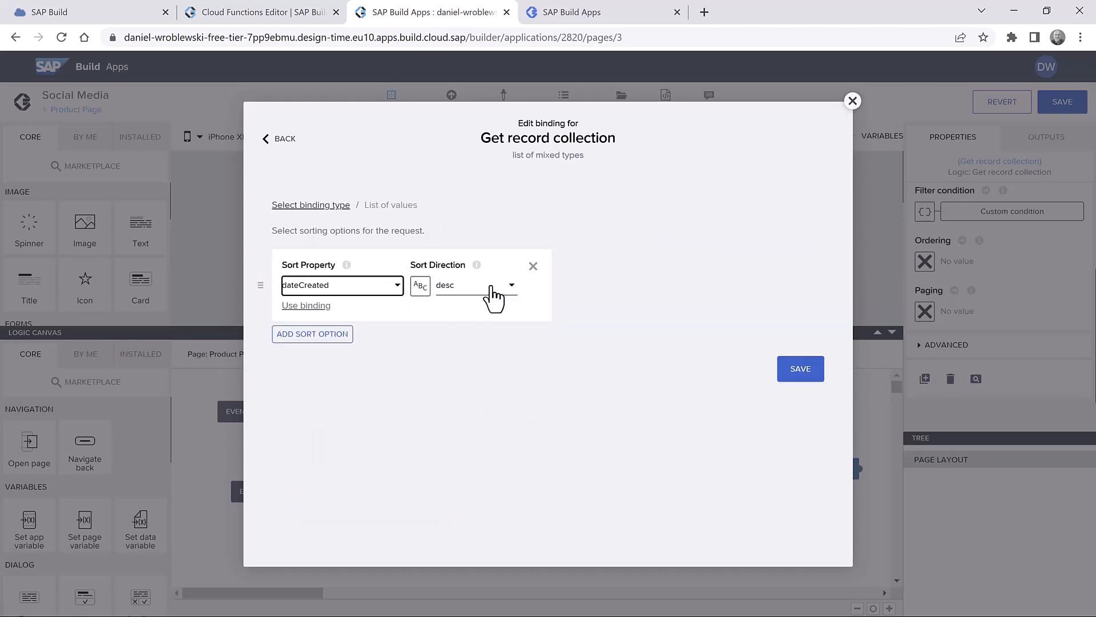
left_click(791, 374)
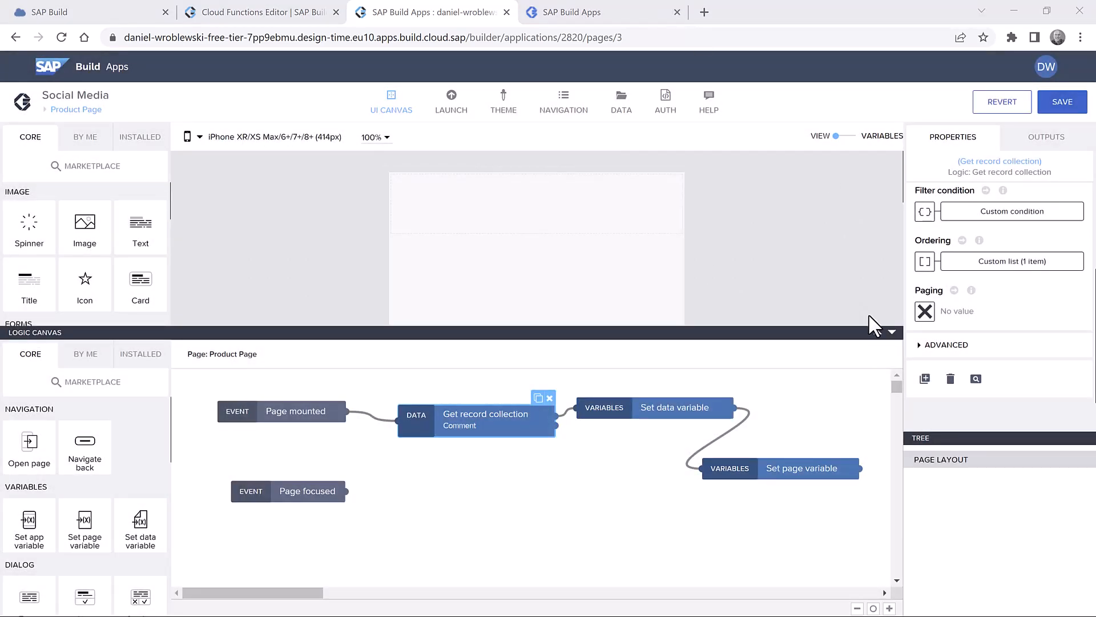
- Set paging with page size from the pagesize variable and include total count true
left_click(925, 312)
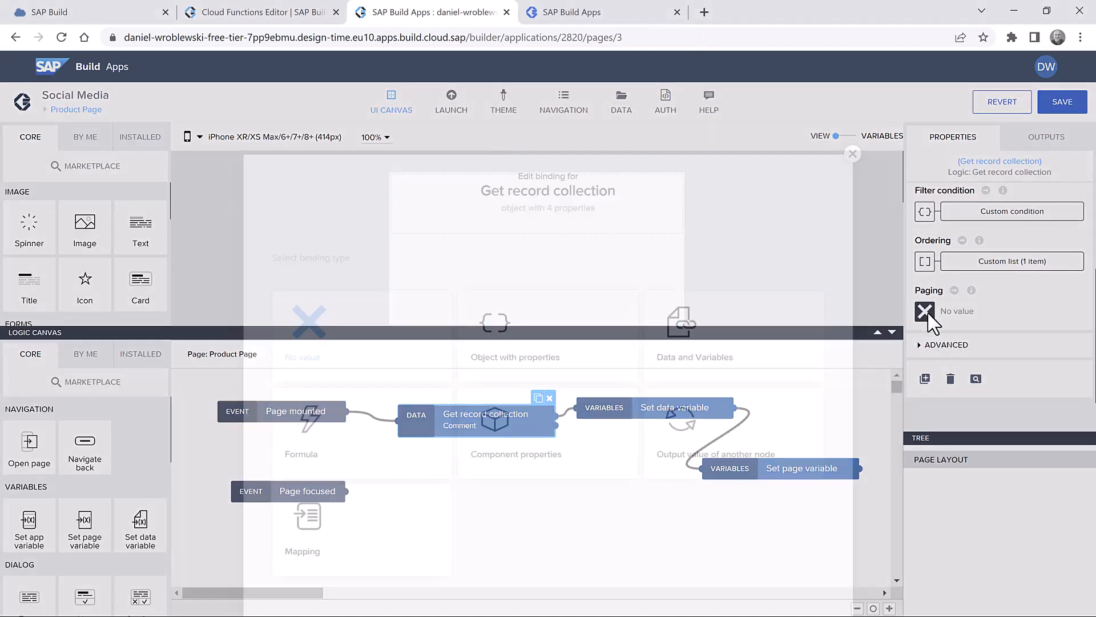
left_click(526, 291)
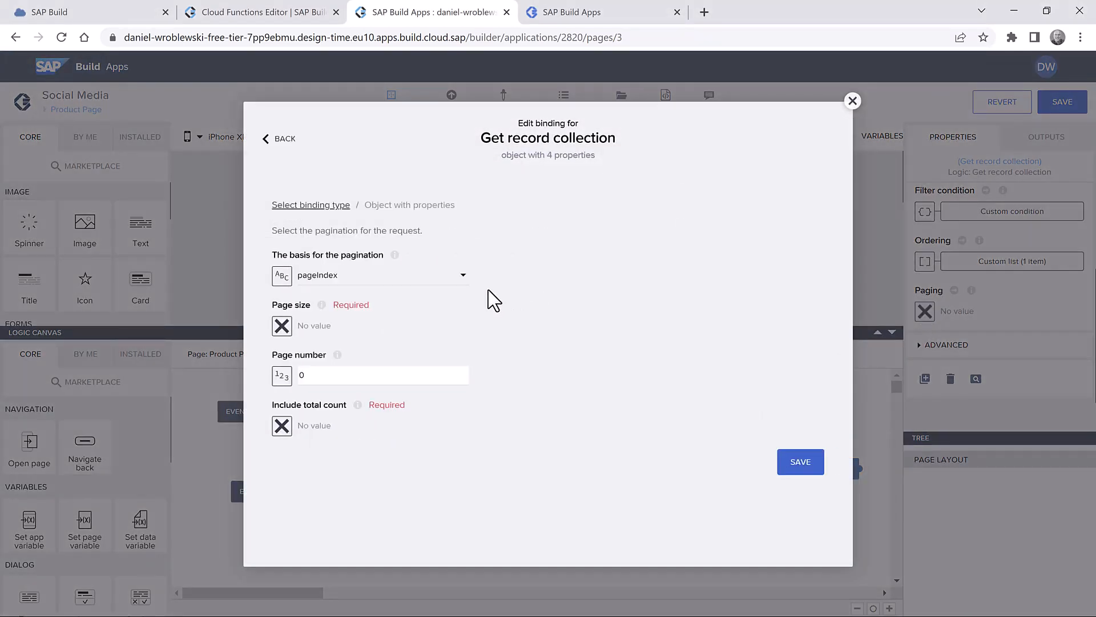
left_click(284, 329)
left_click(549, 318)
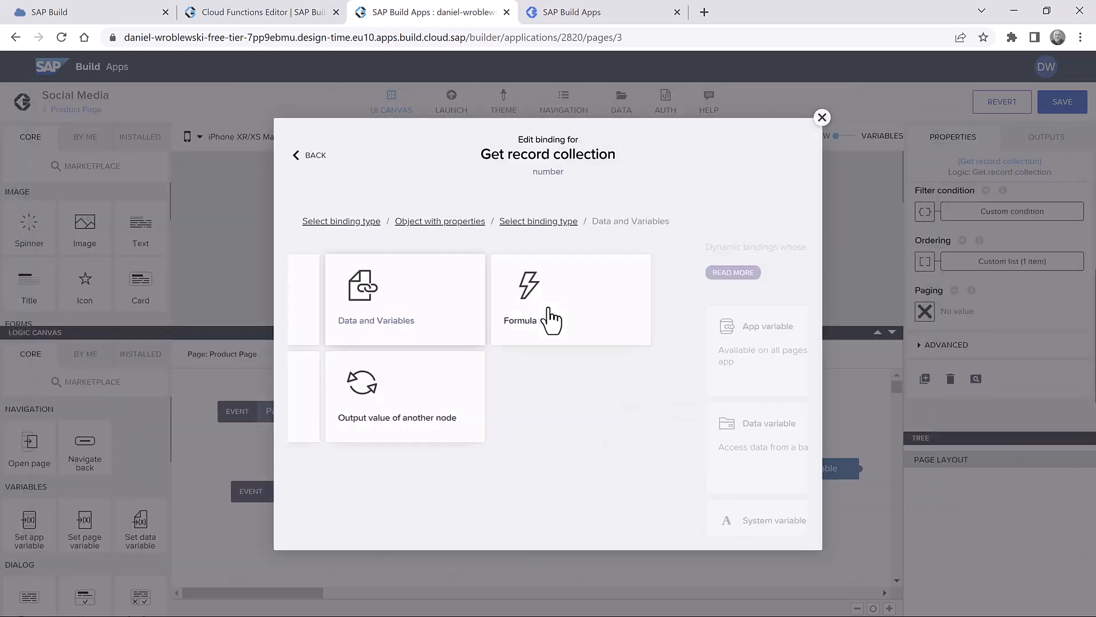
left_click(575, 362)
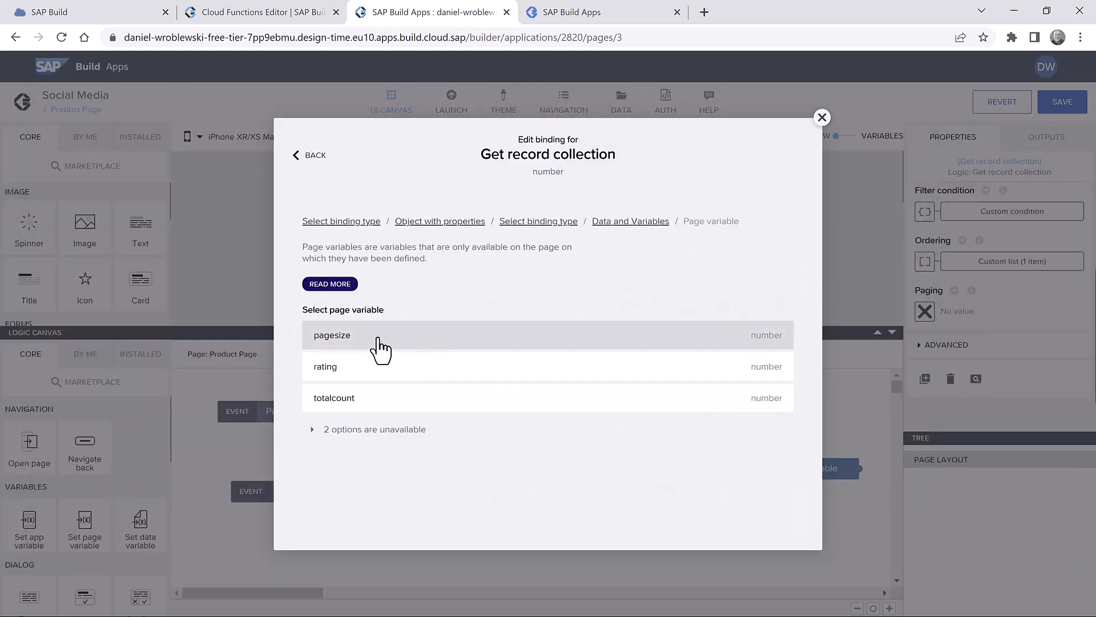
left_click(378, 340)
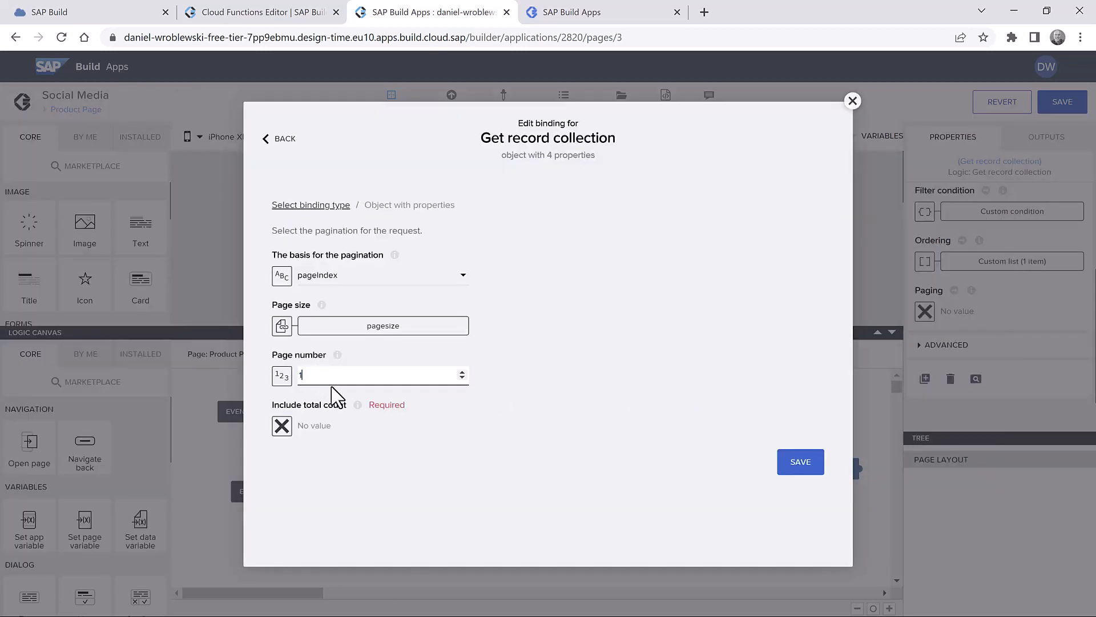
left_click(282, 426)
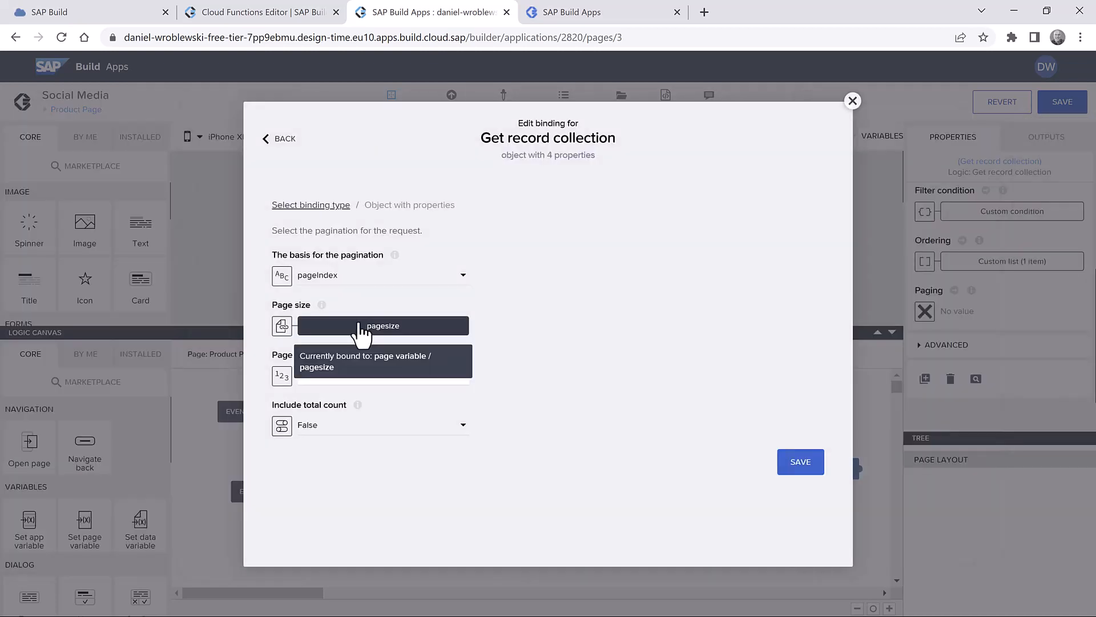
left_click(320, 425)
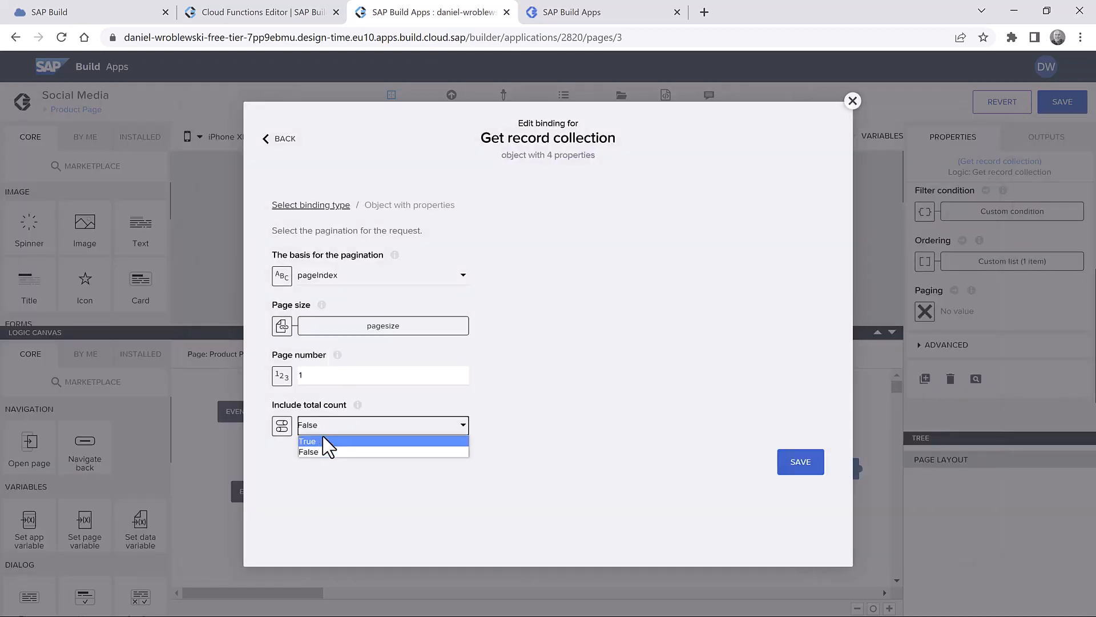
left_click(323, 451)
left_click(801, 462)
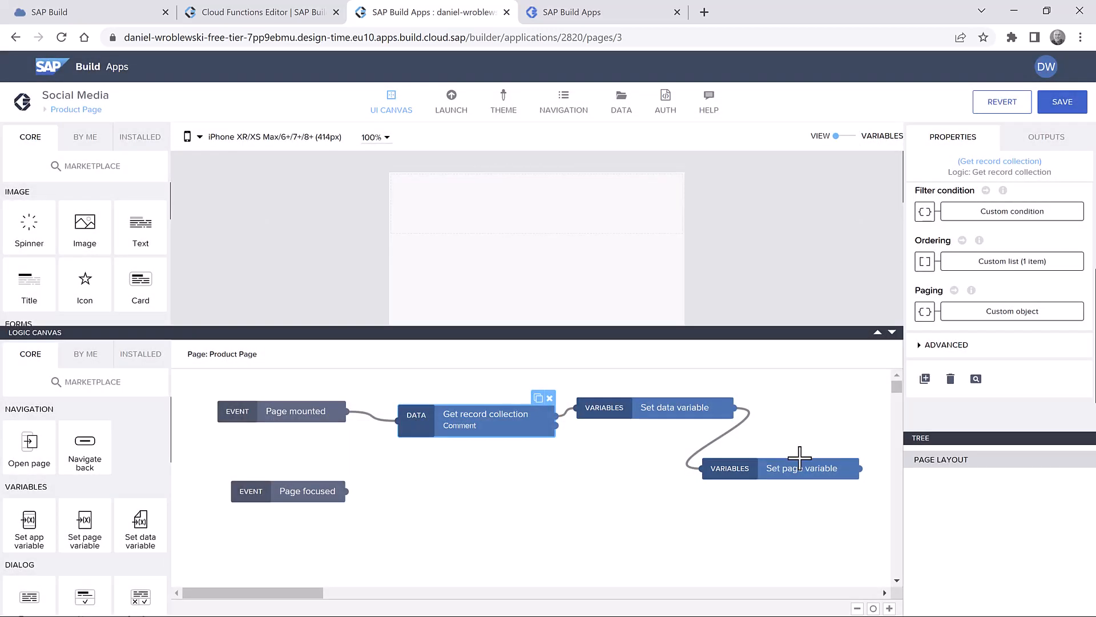
- Bind Set data variable's record collection to Get record collection's Collection of records output
left_click(660, 410)
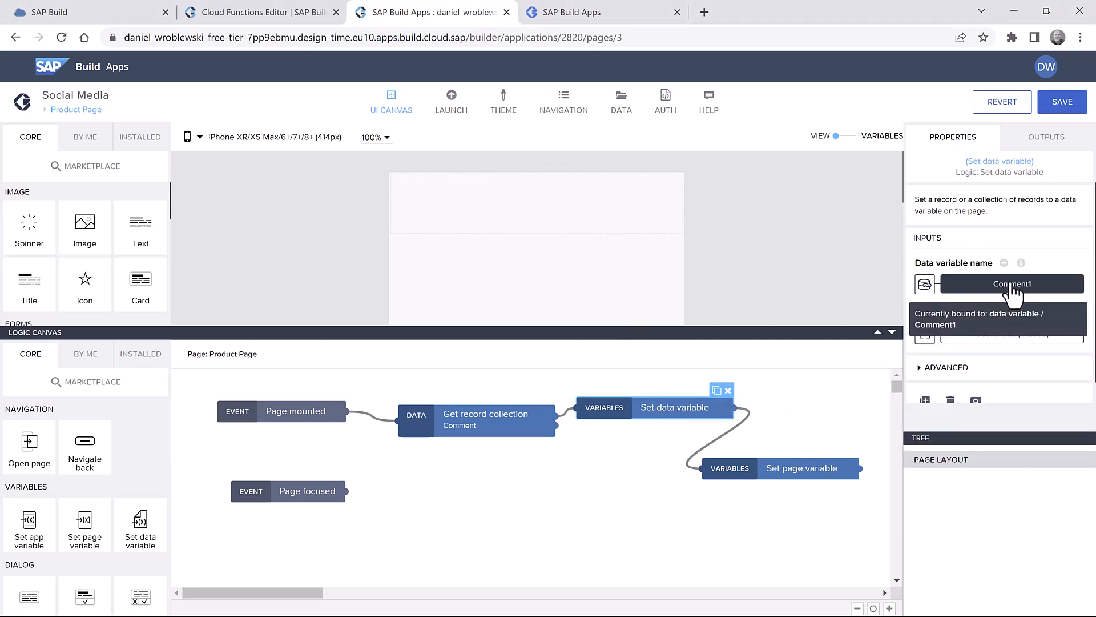
left_click(994, 337)
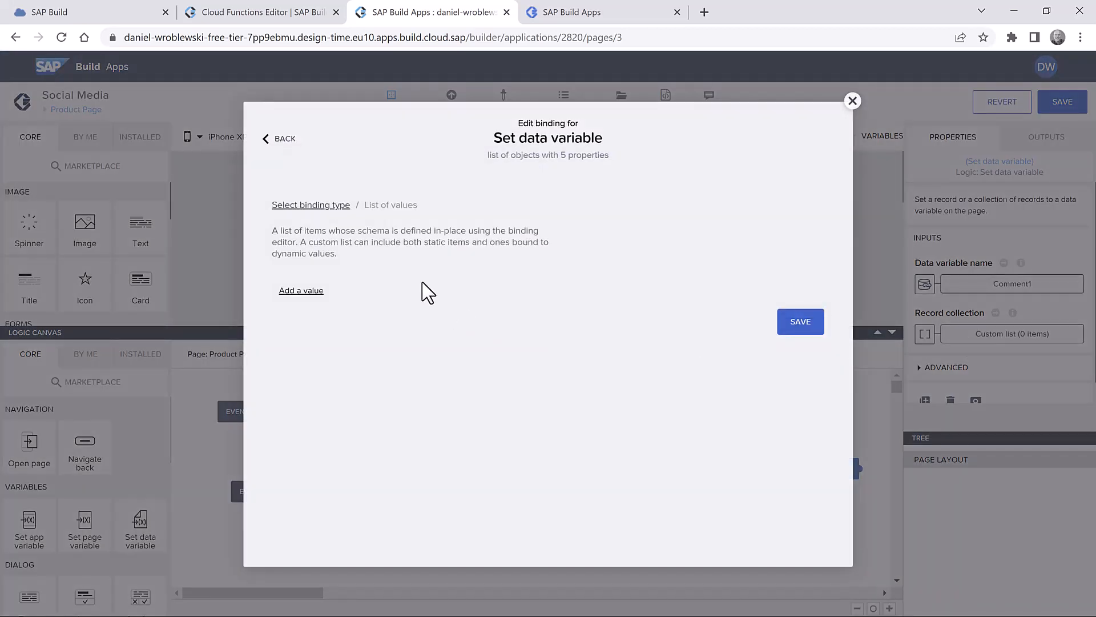
left_click(328, 220)
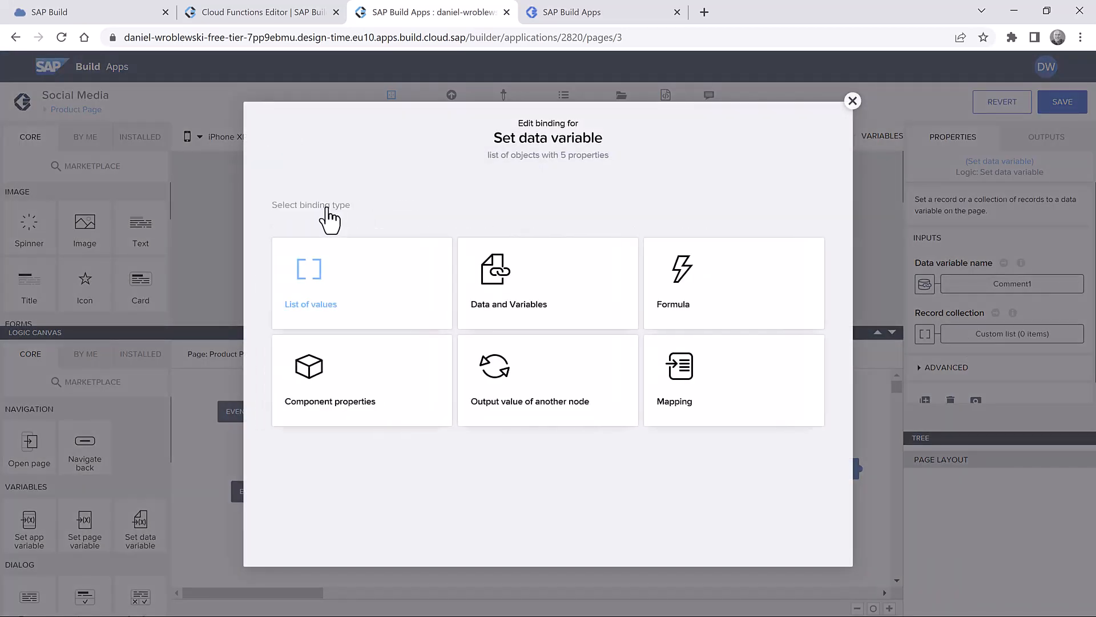
left_click(374, 391)
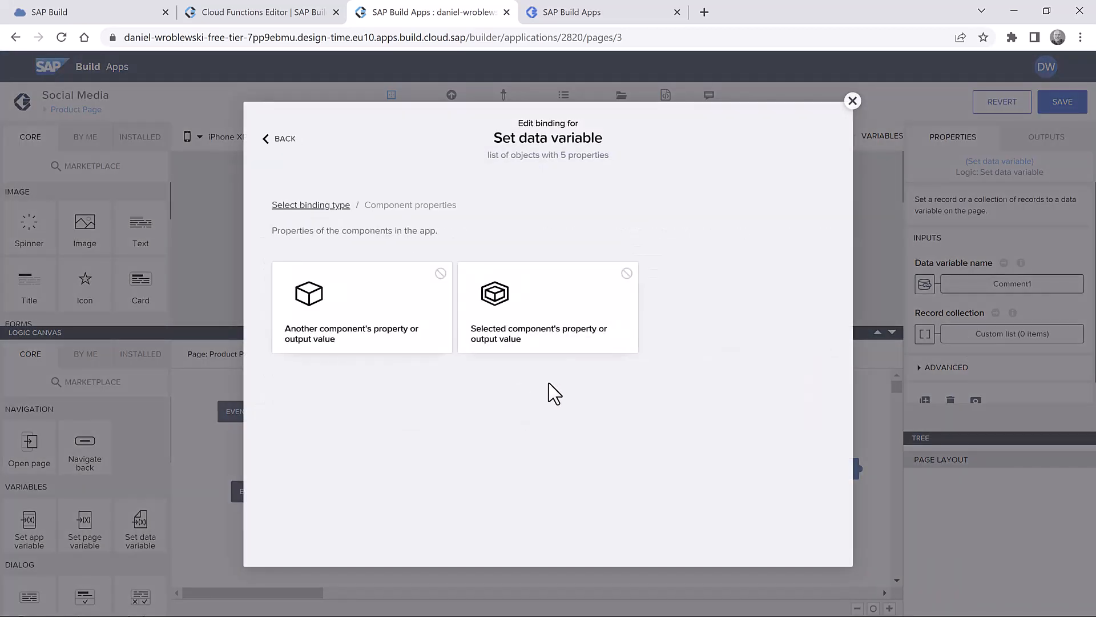
left_click(350, 205)
left_click(558, 392)
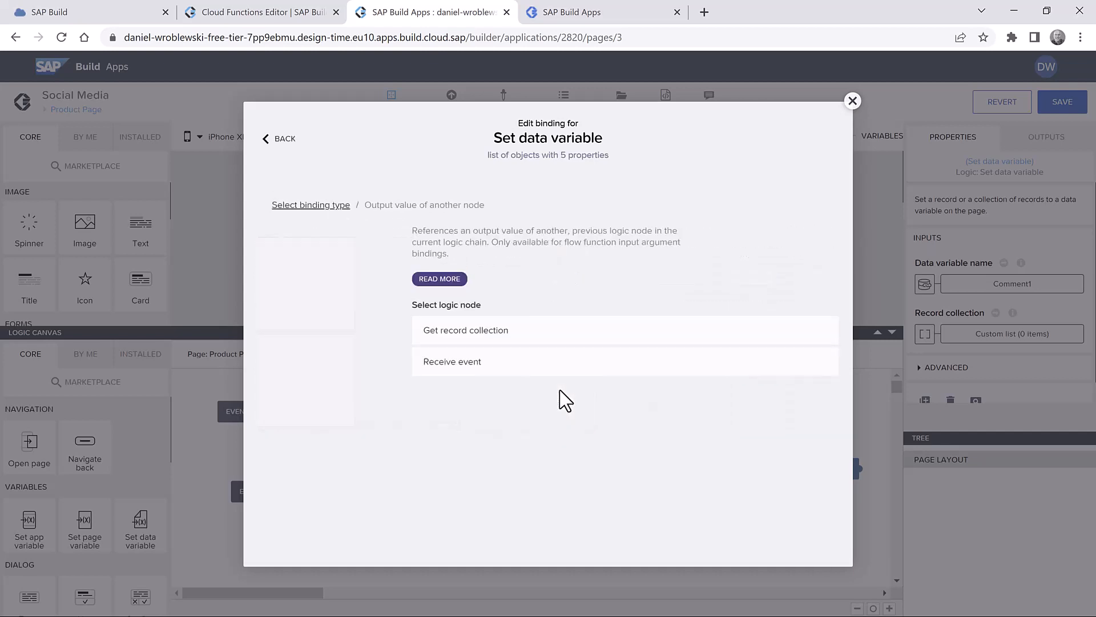
left_click(388, 334)
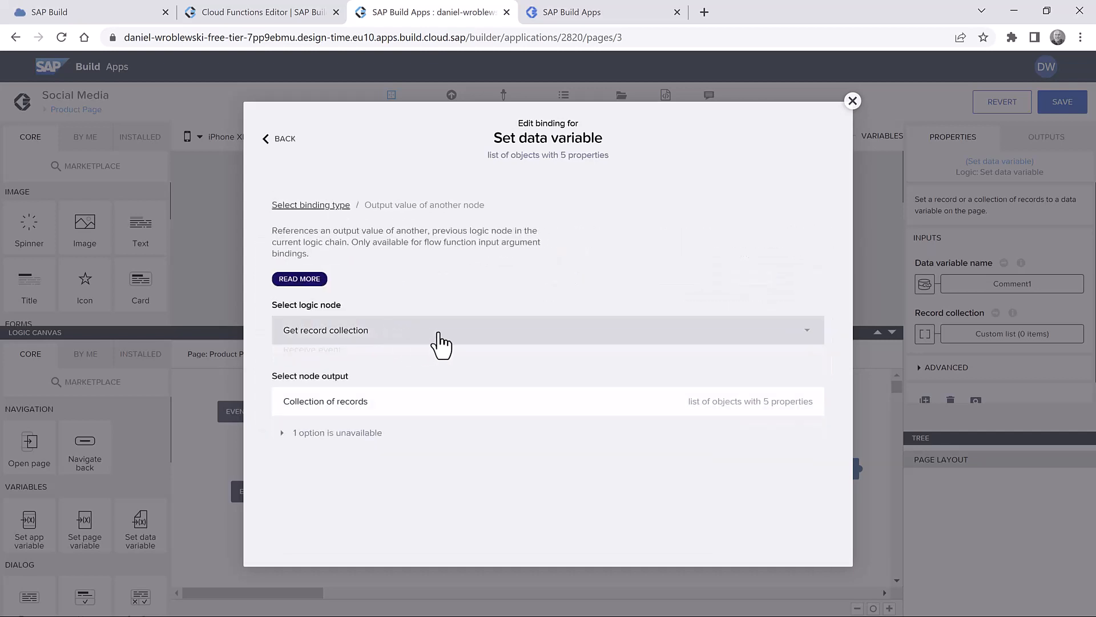
left_click(516, 401)
left_click(799, 456)
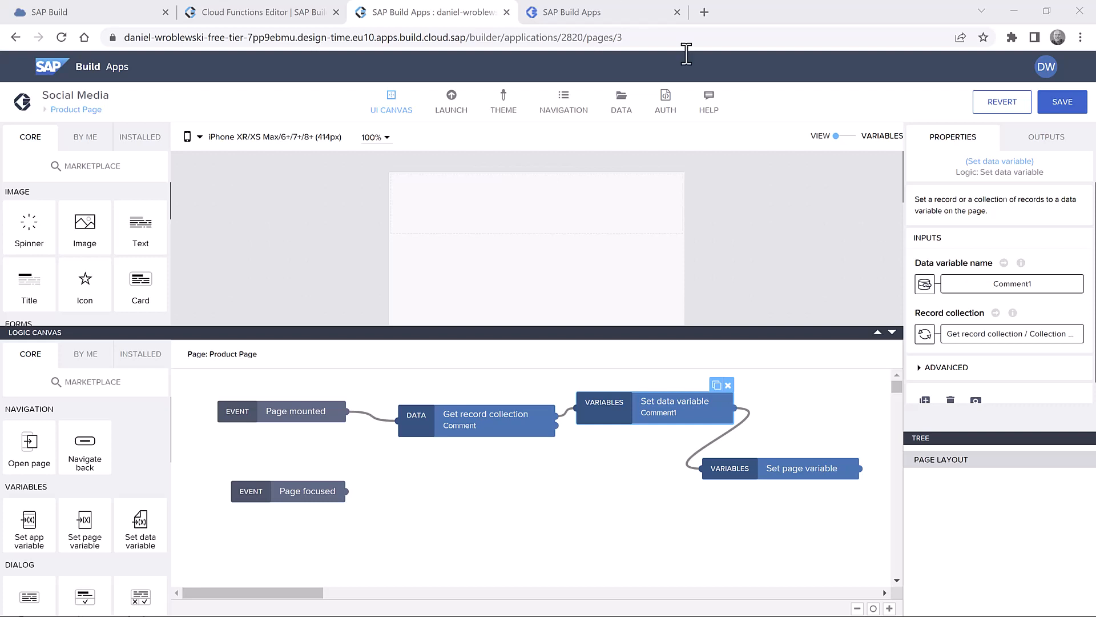
- Make the Set page variable step target the totalcount page variable
left_click(794, 467)
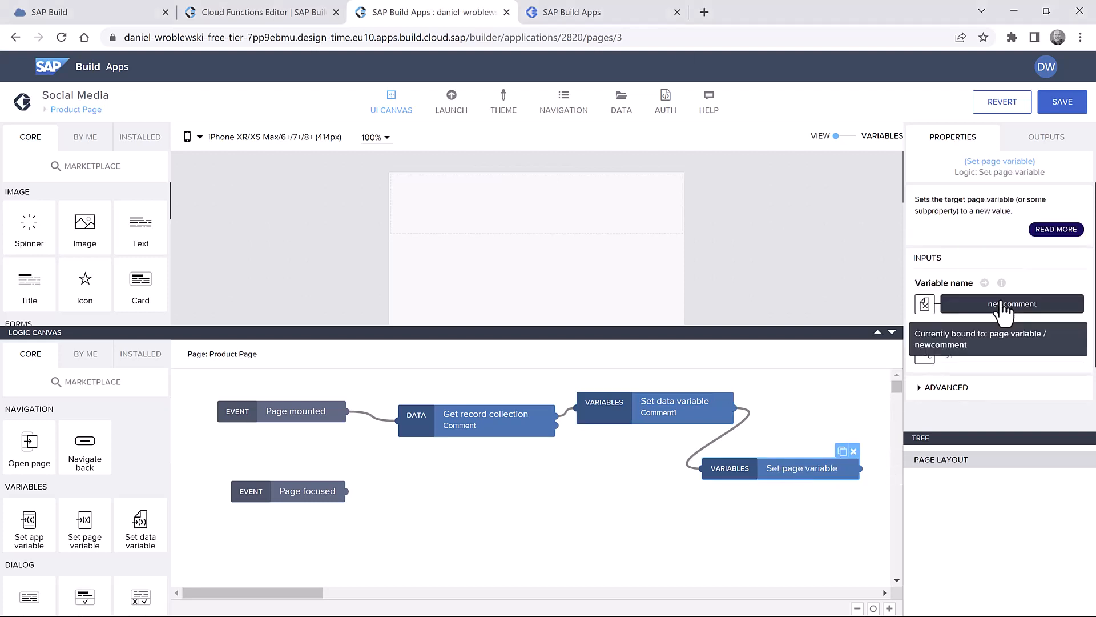
left_click(1005, 304)
left_click(365, 319)
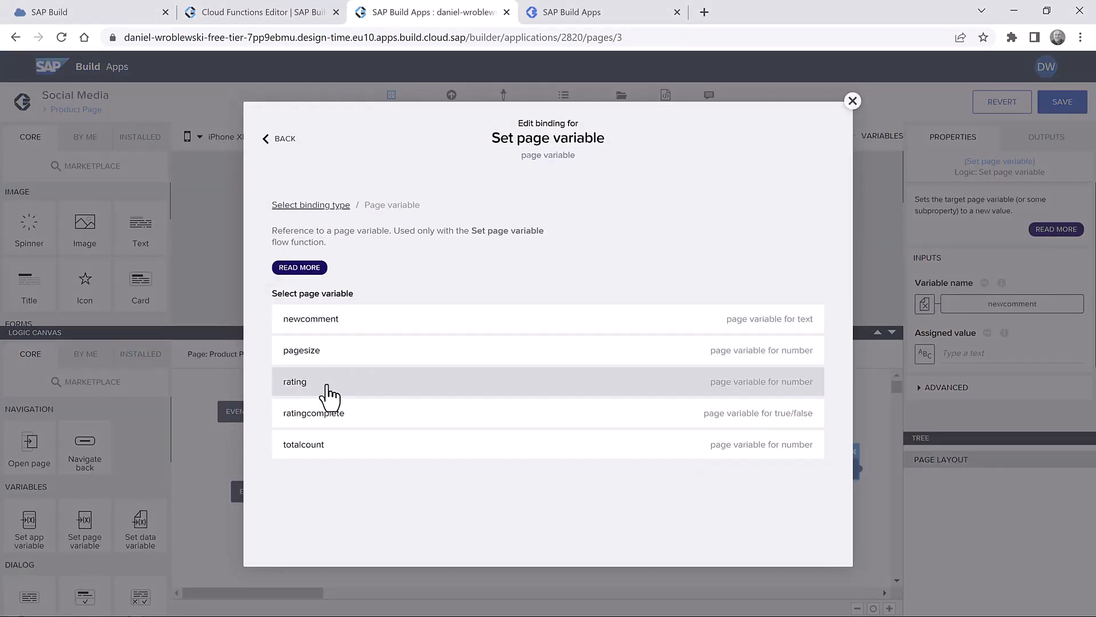
left_click(341, 445)
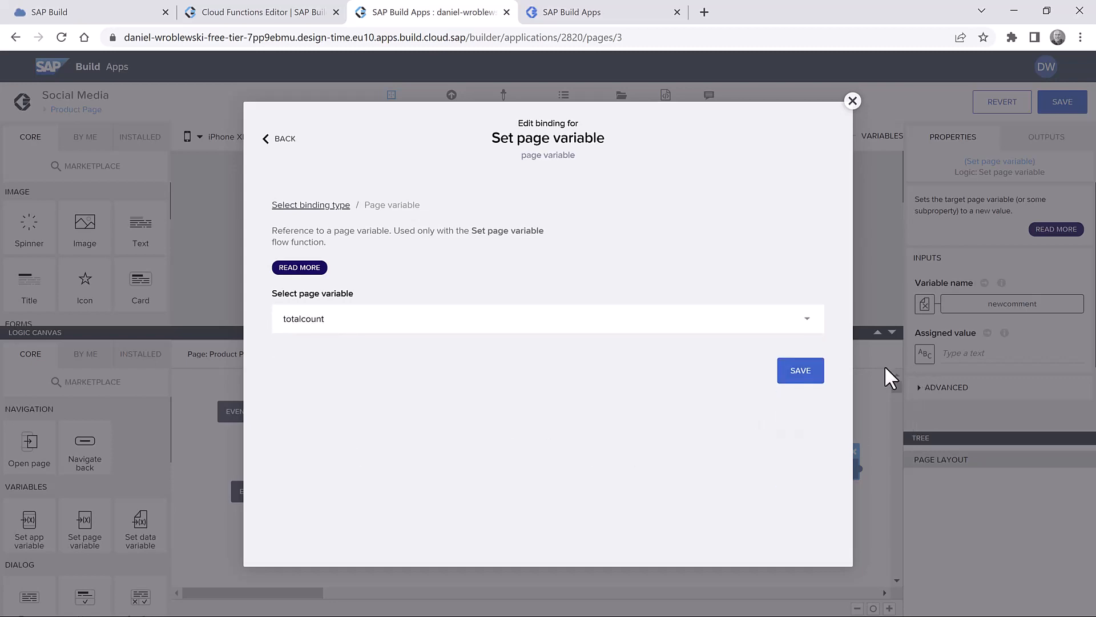
left_click(799, 371)
- Assign totalcount the Total count output of Get record collection
left_click(924, 353)
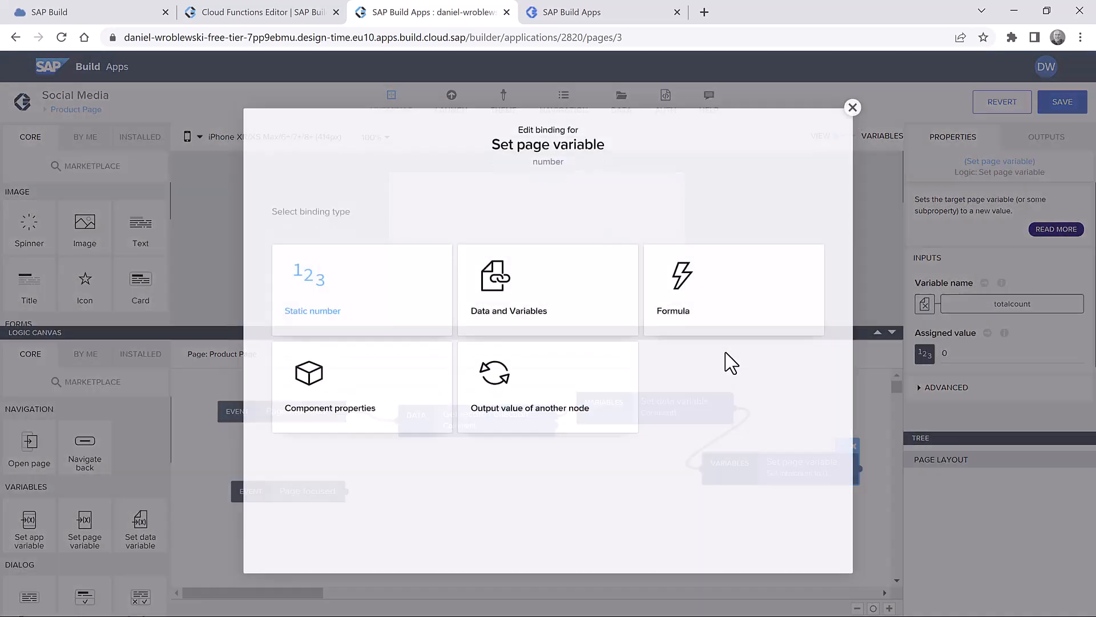
left_click(533, 392)
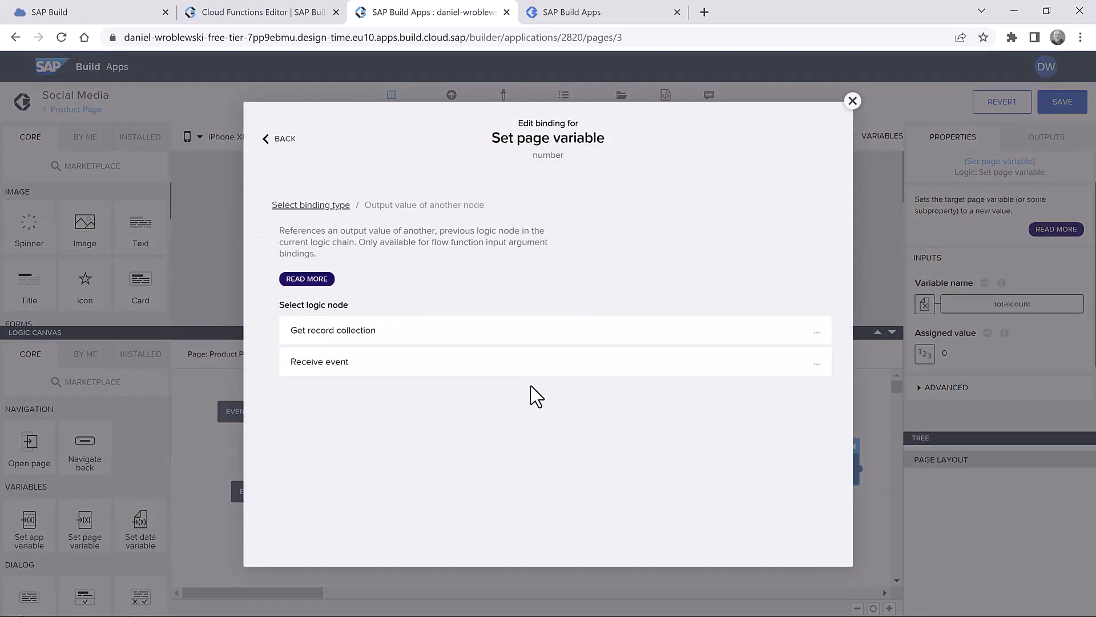
left_click(389, 331)
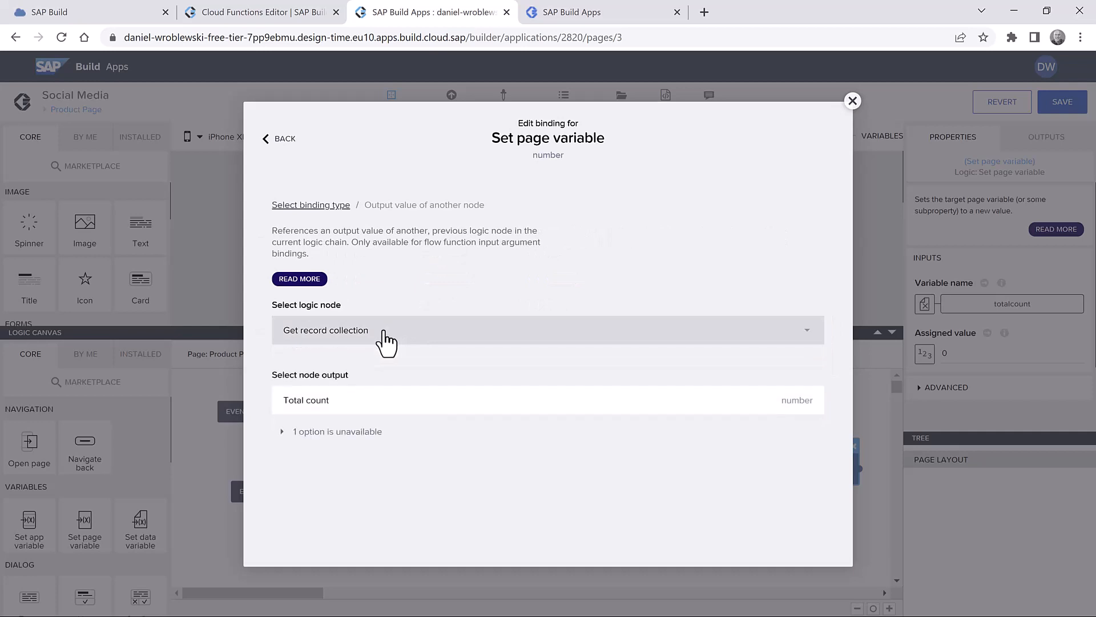
left_click(320, 405)
left_click(810, 455)
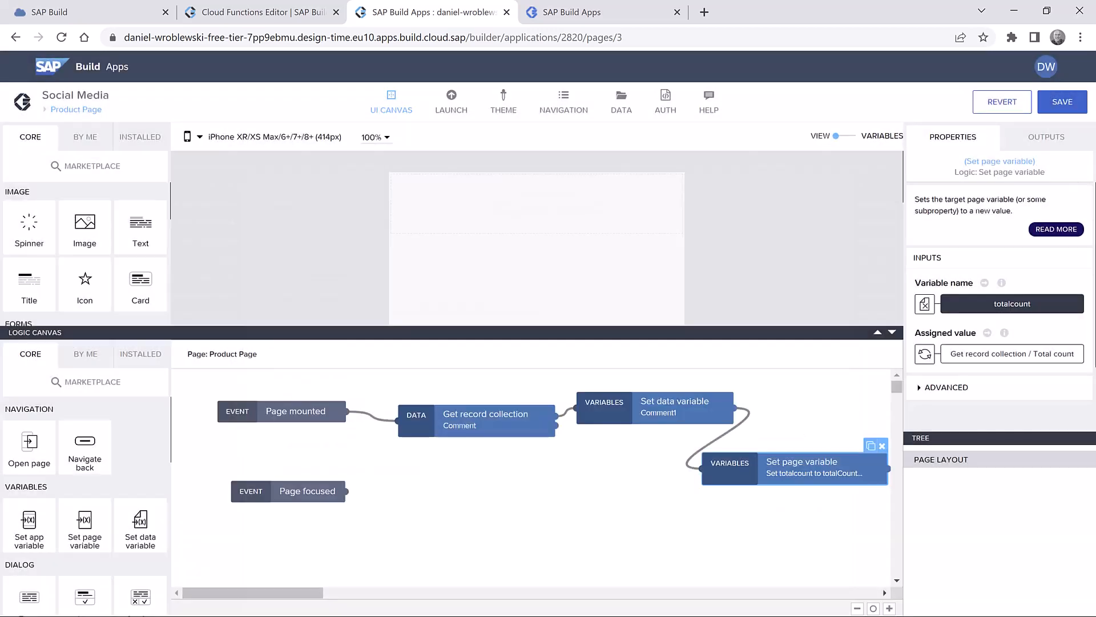
- Save, then replace the Page focused event with a Receive event wired to Get record collection
left_click(1063, 104)
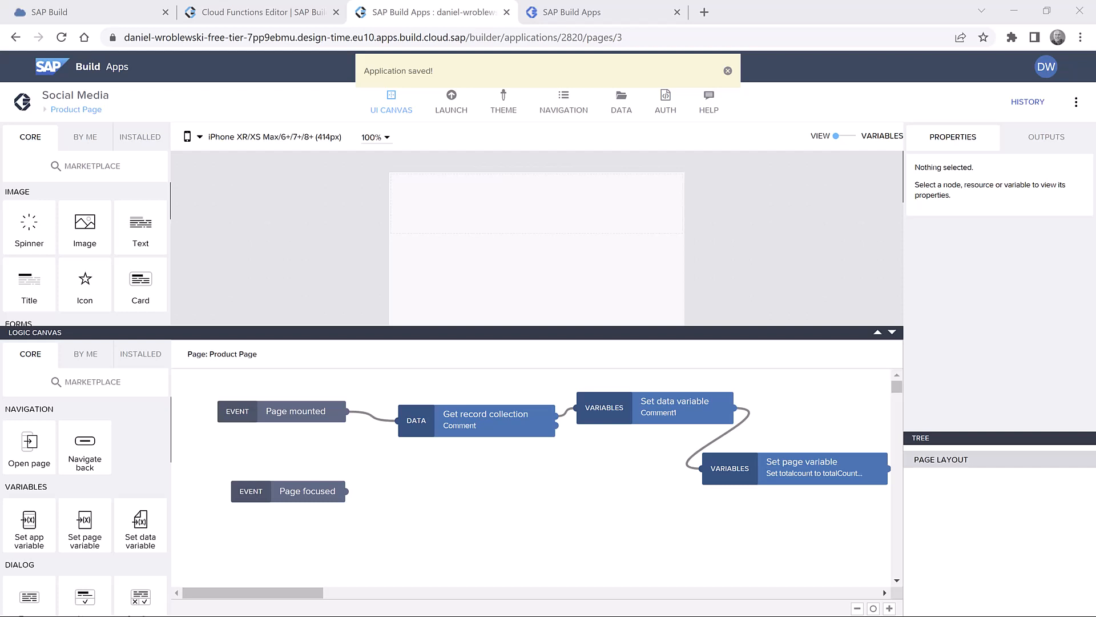
left_click(311, 497)
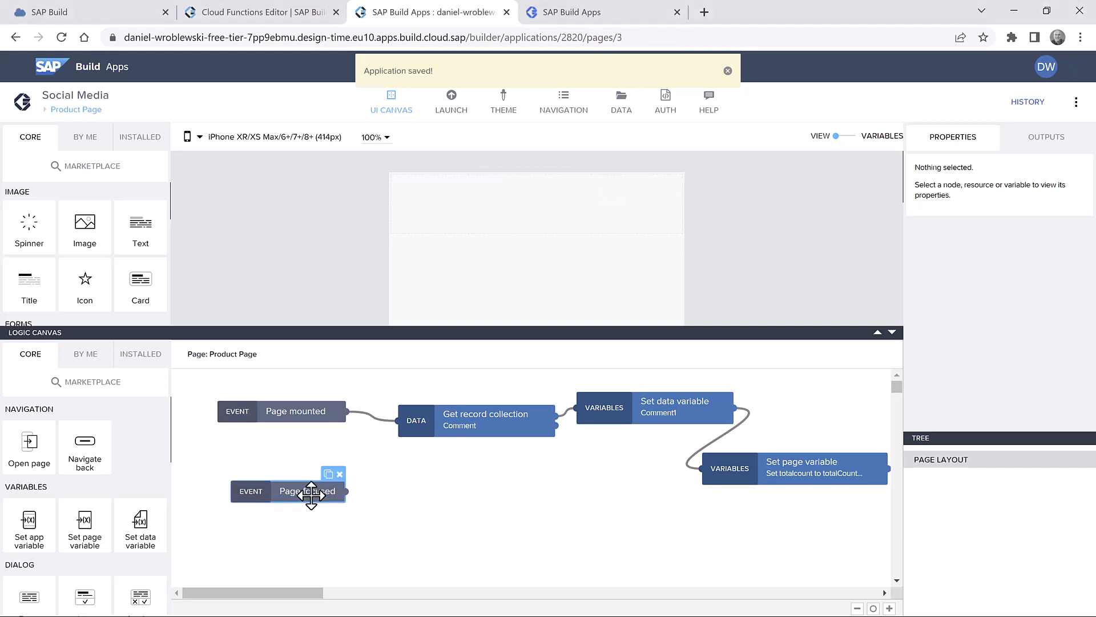
left_click(338, 478)
scroll(140, 448, "down", 10)
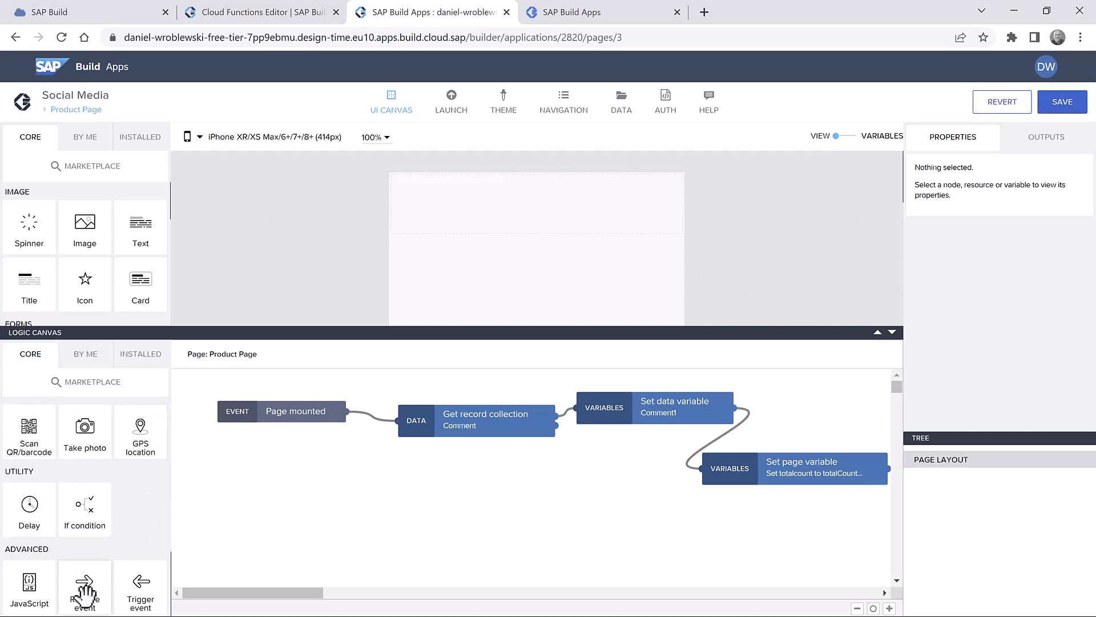
left_click_drag(85, 593, 311, 482)
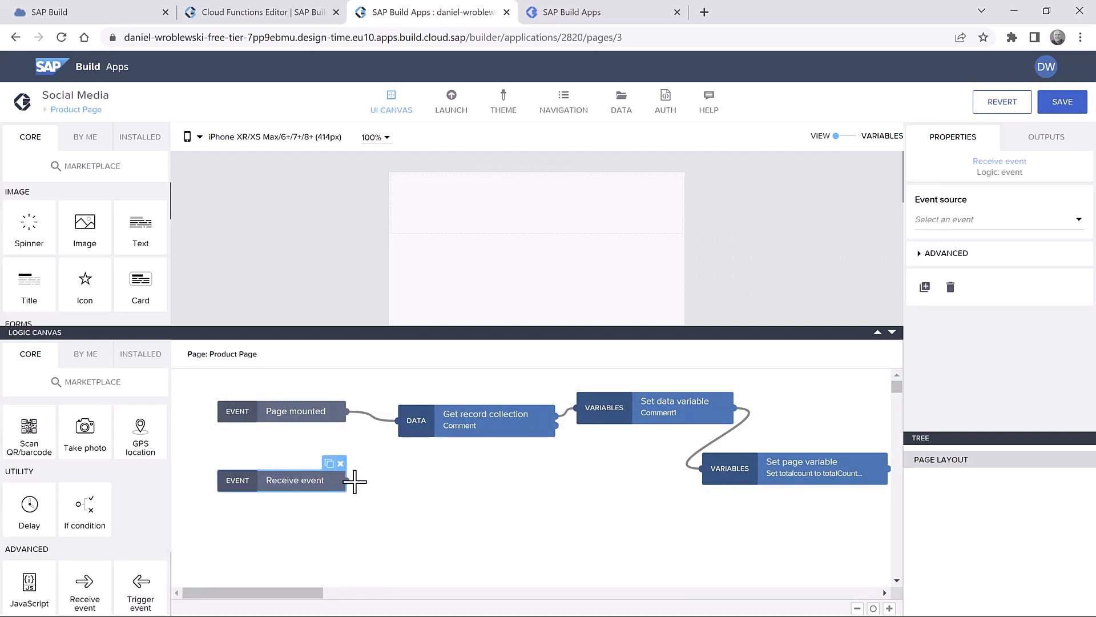
left_click_drag(369, 476, 398, 421)
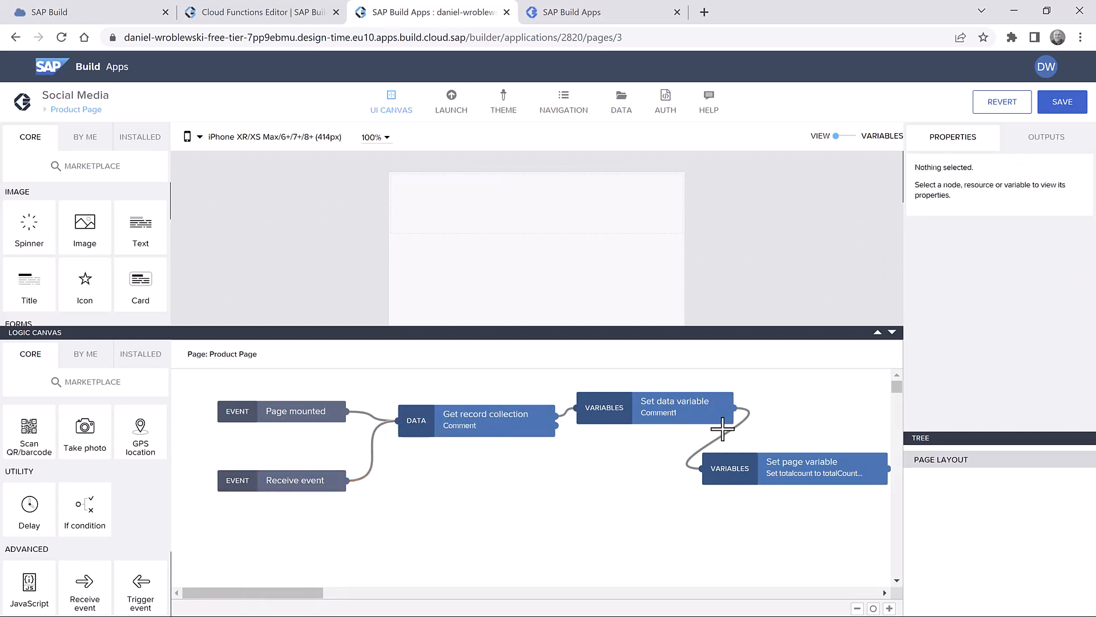
- Set the Receive event to fire from Trigger event, name it 'Refresh Comments', and save
left_click(308, 482)
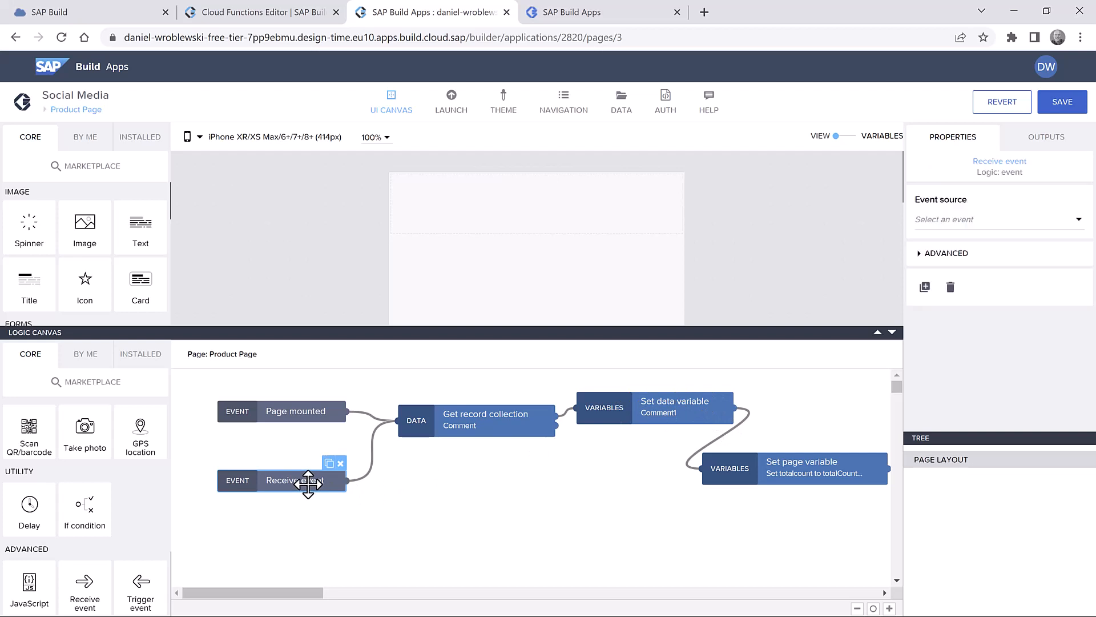
left_click(971, 222)
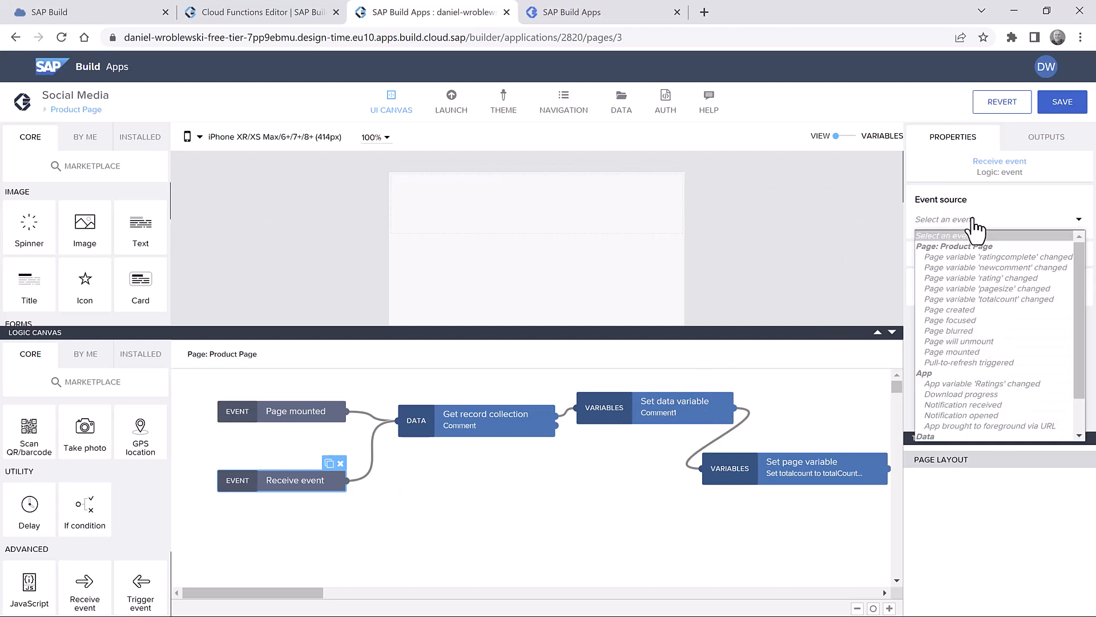
scroll(993, 371, "down", 2)
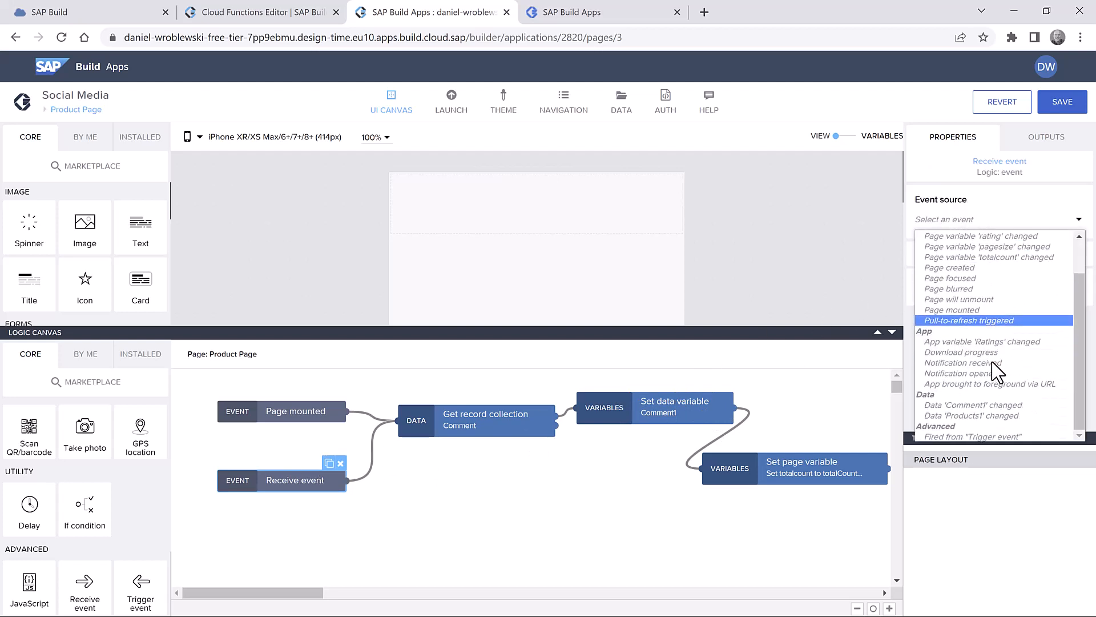
left_click(996, 437)
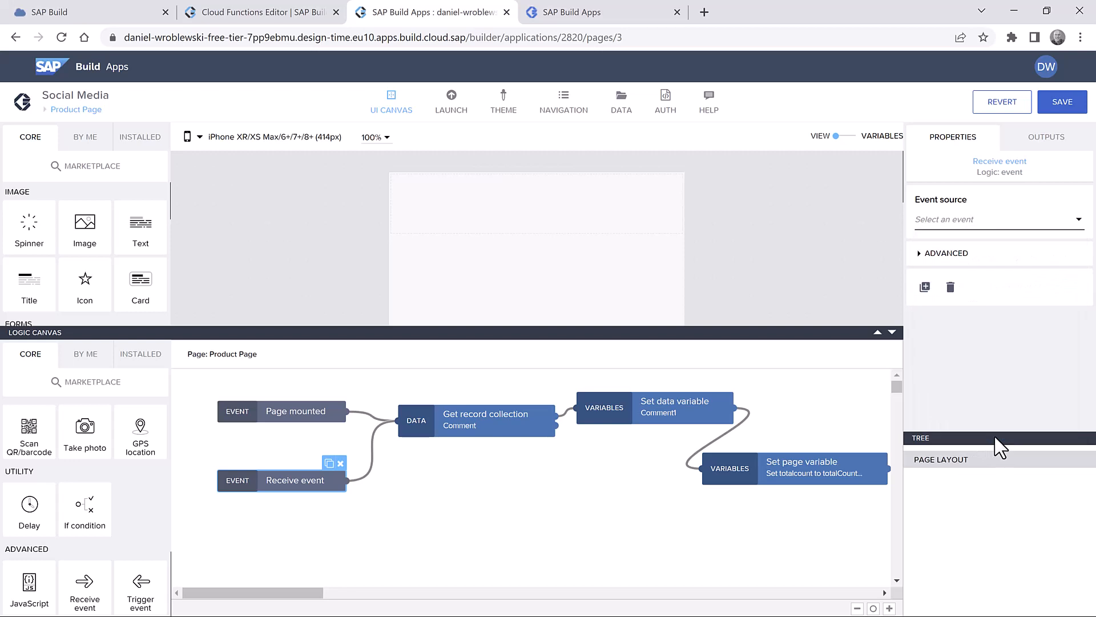
left_click(920, 254)
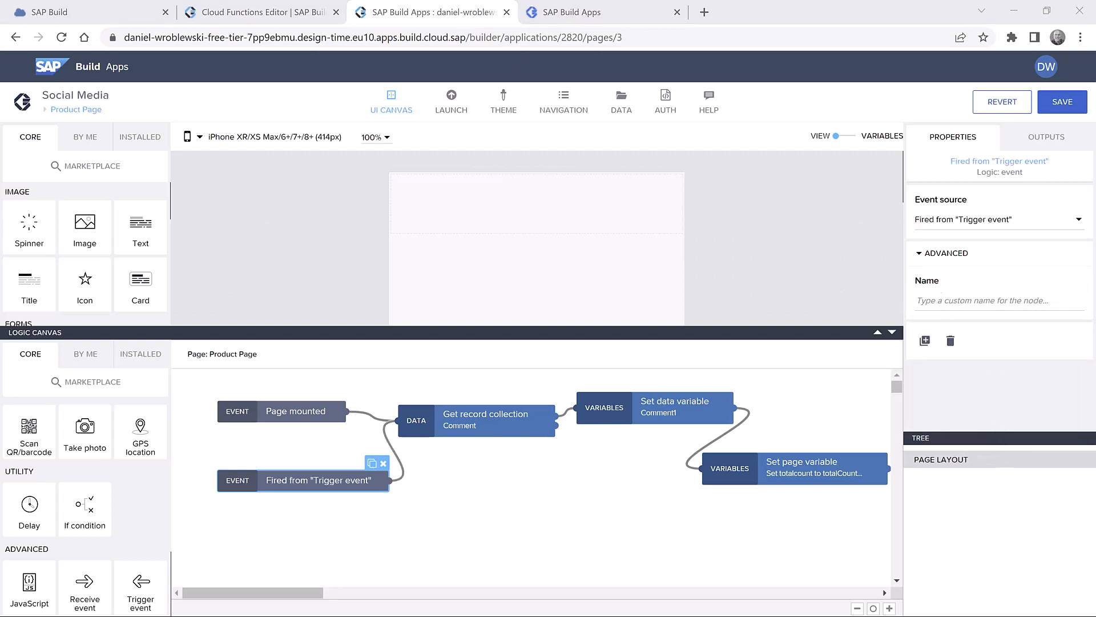
left_click(967, 298)
type("Refresh")
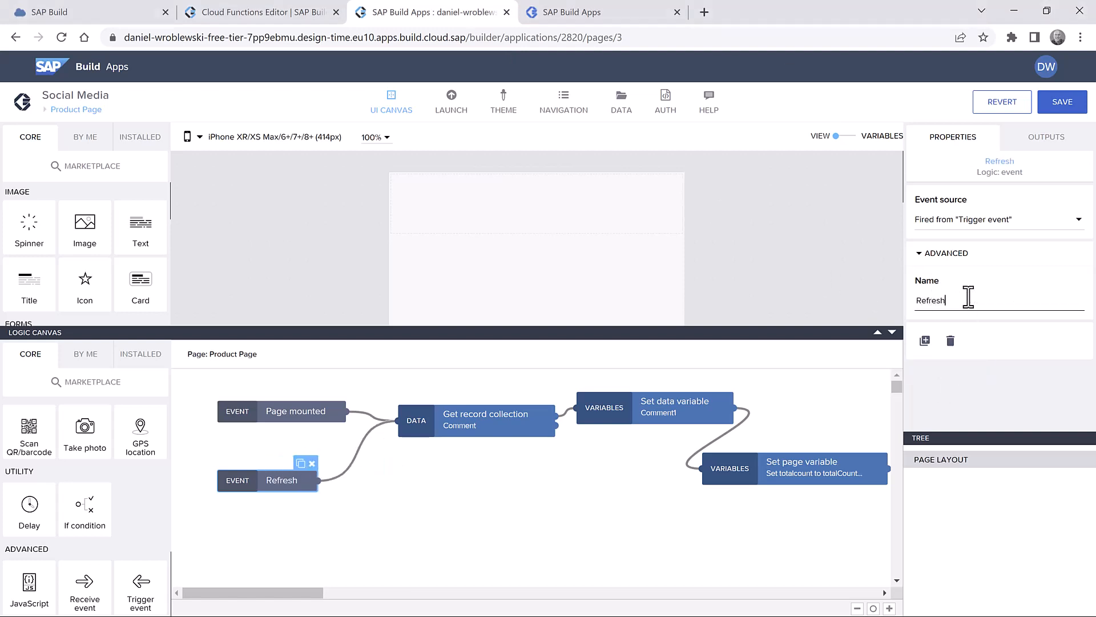
type(" Comments")
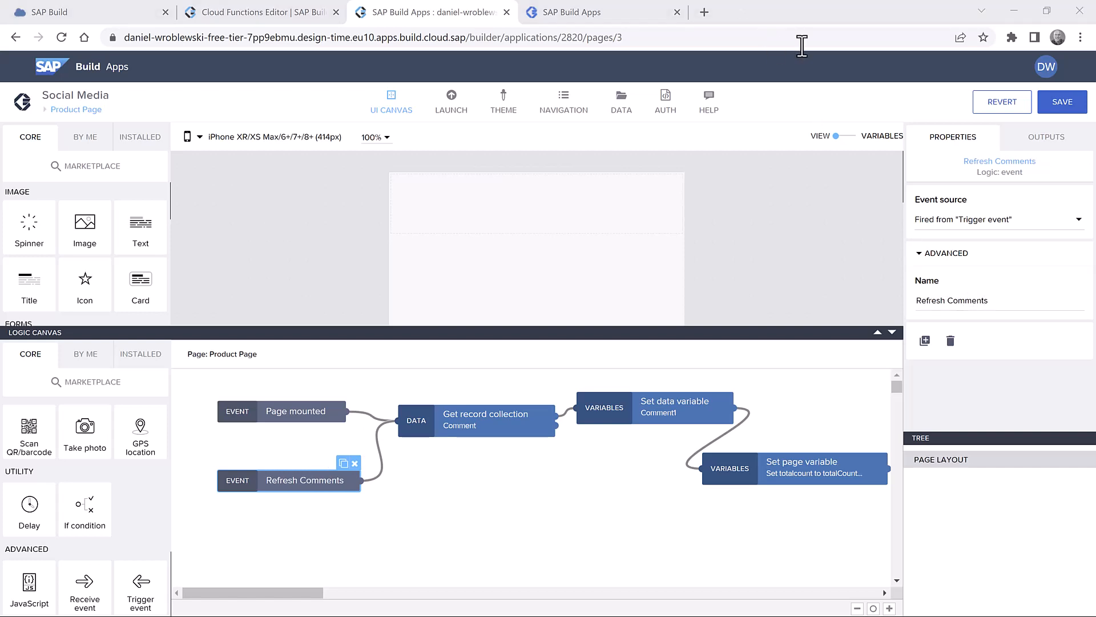
left_click(1066, 107)
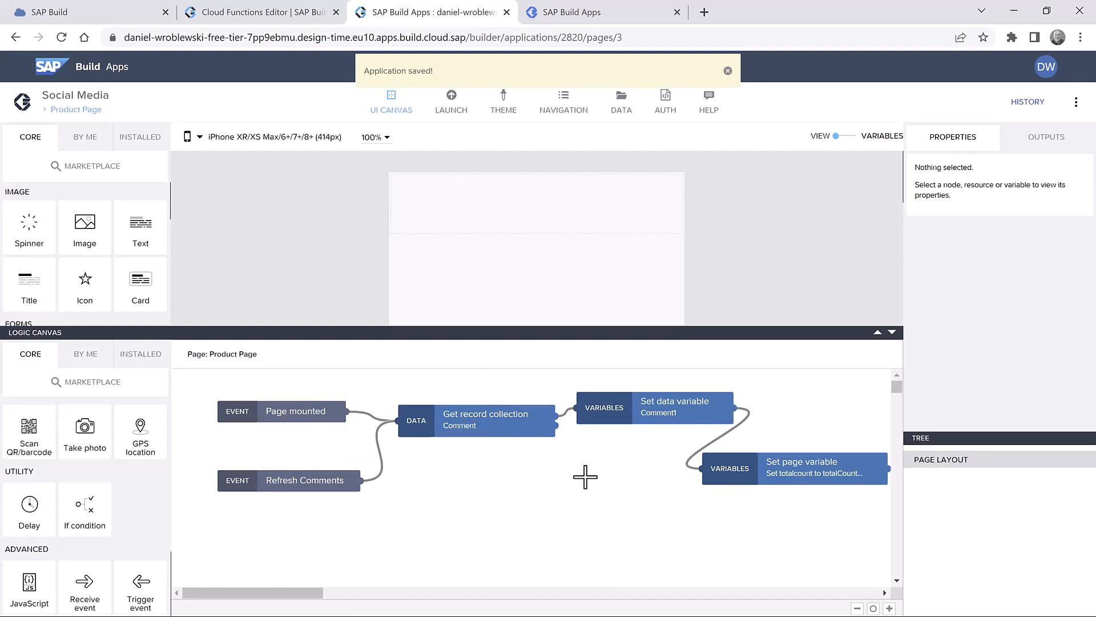
scroll(599, 467, "down", 2)
- Enlarge the layout tree pane and add a Container to the Product Page
scroll(599, 467, "up", 2)
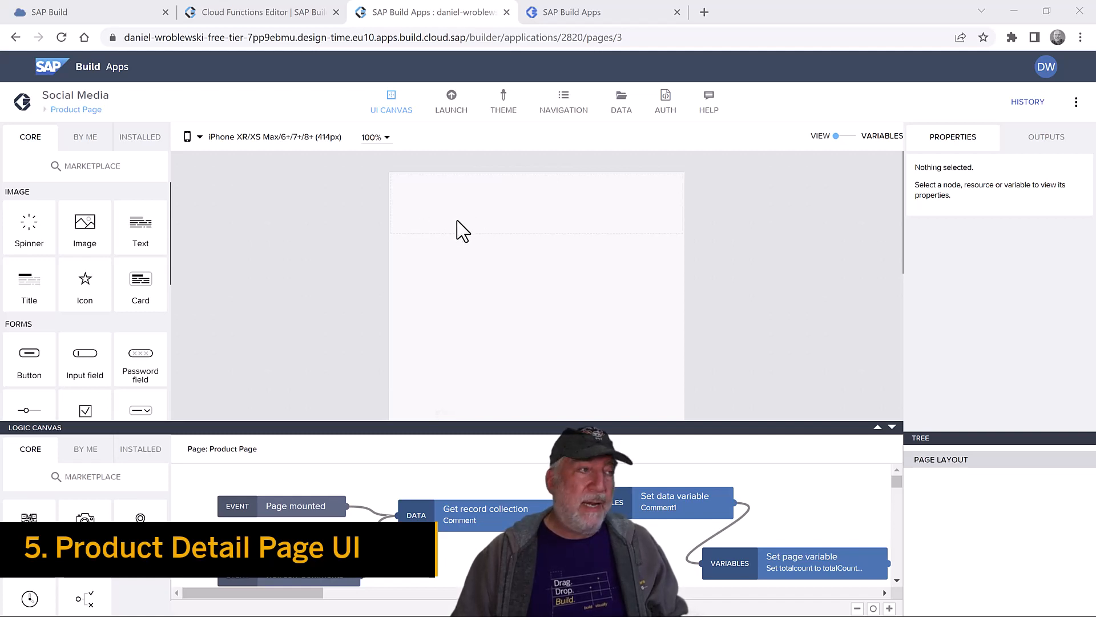
left_click_drag(953, 440, 942, 288)
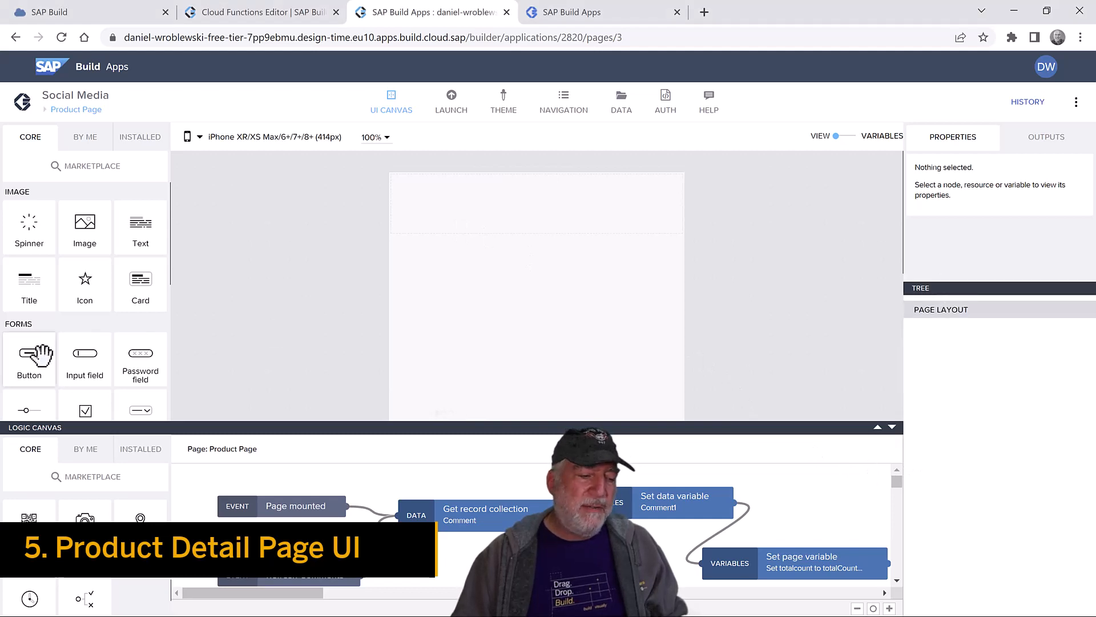
scroll(34, 351, "down", 3)
left_click_drag(31, 345, 995, 370)
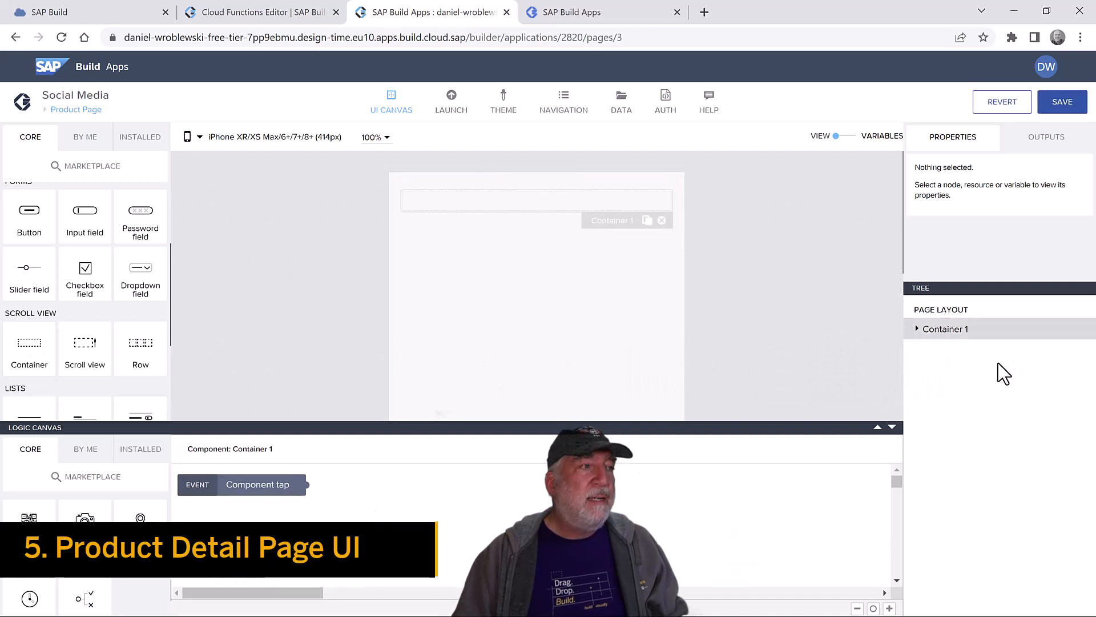
- Place a Title, the custom Star rating and a Text inside Container 1
scroll(117, 263, "up", 3)
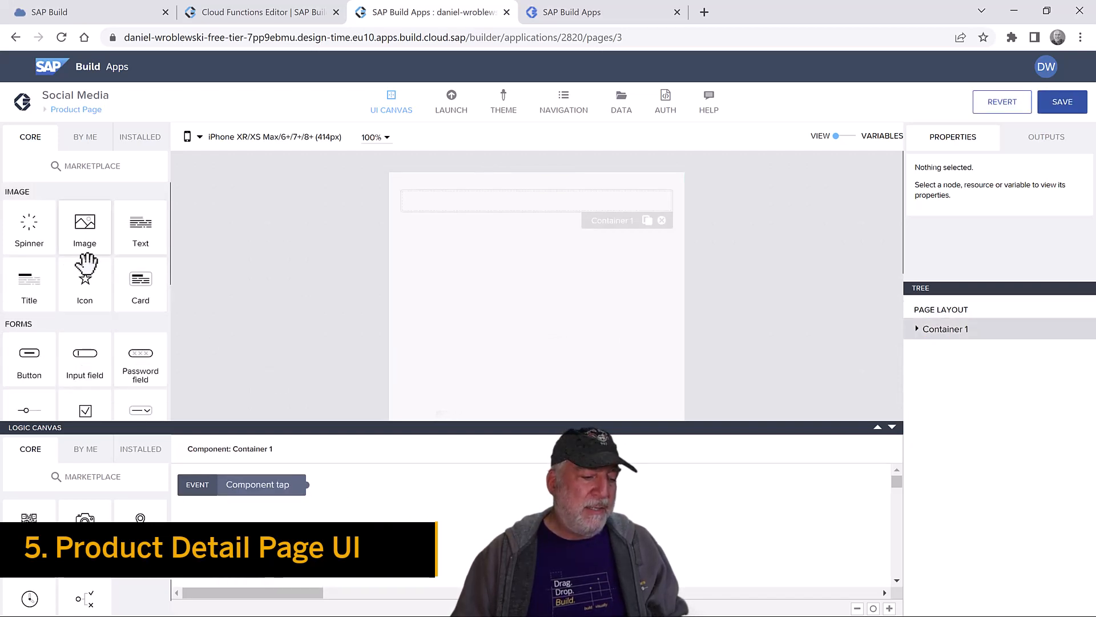
left_click_drag(26, 285, 987, 334)
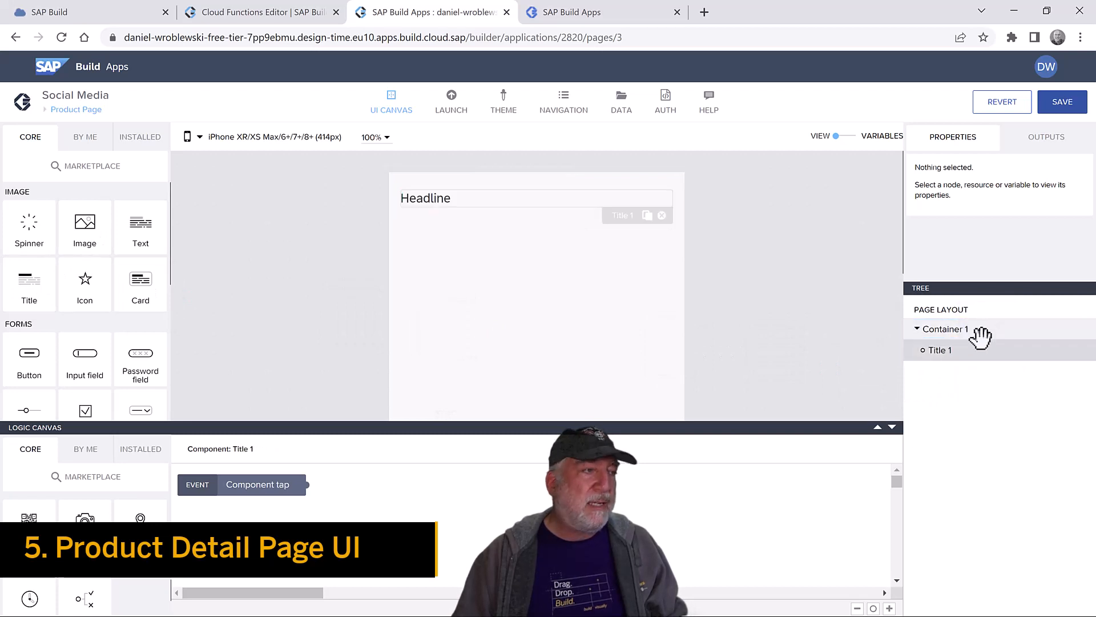
left_click(86, 140)
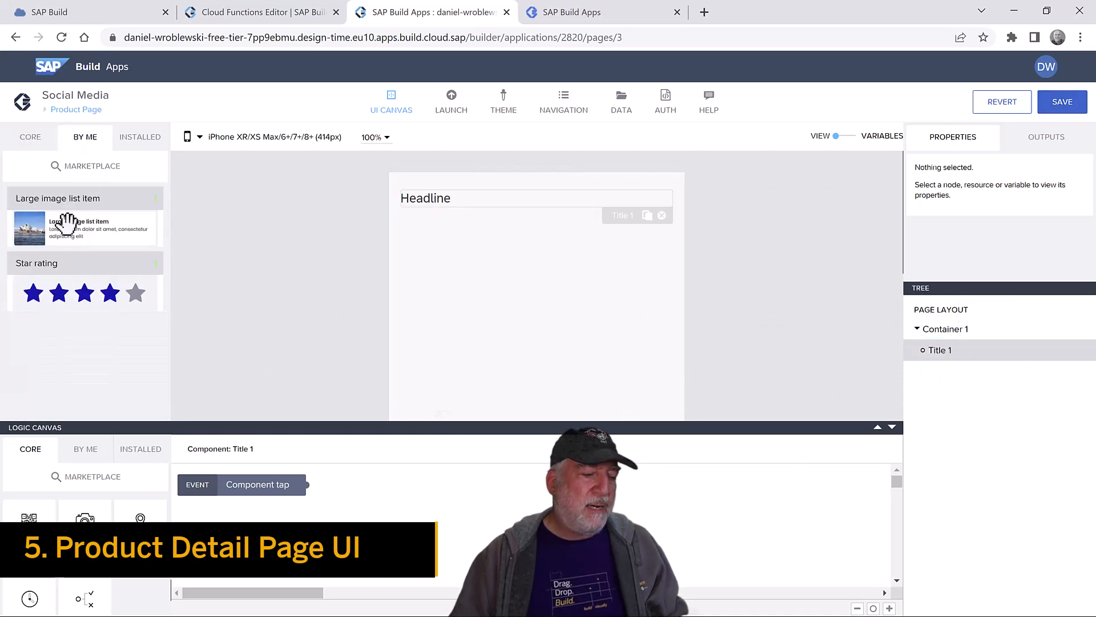
left_click_drag(69, 280, 961, 333)
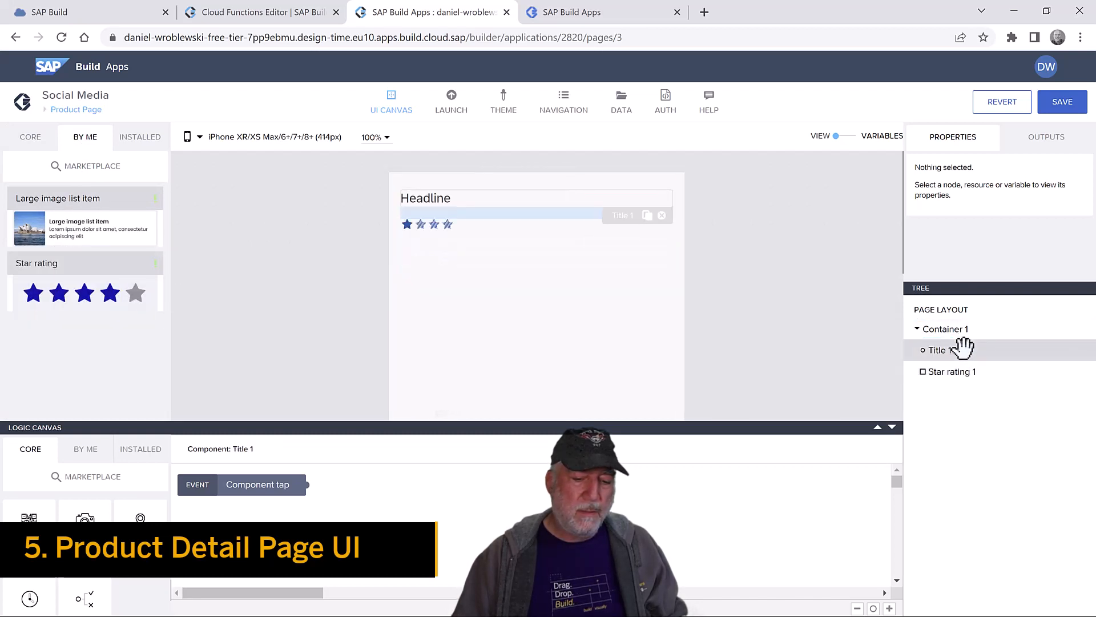
left_click(140, 147)
left_click(21, 136)
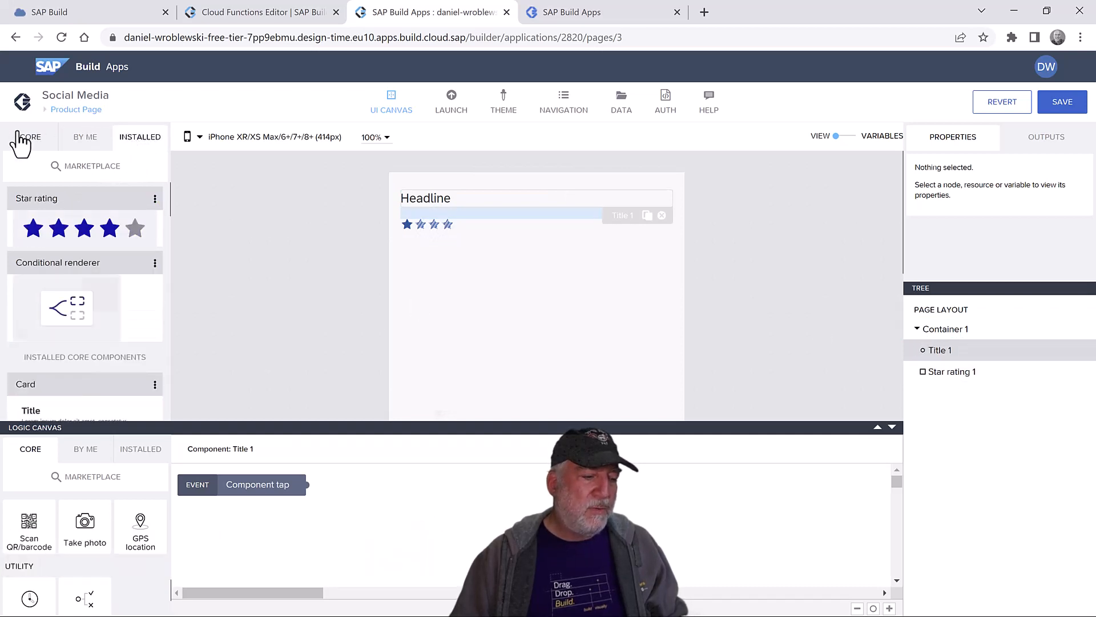
left_click_drag(139, 228, 1011, 377)
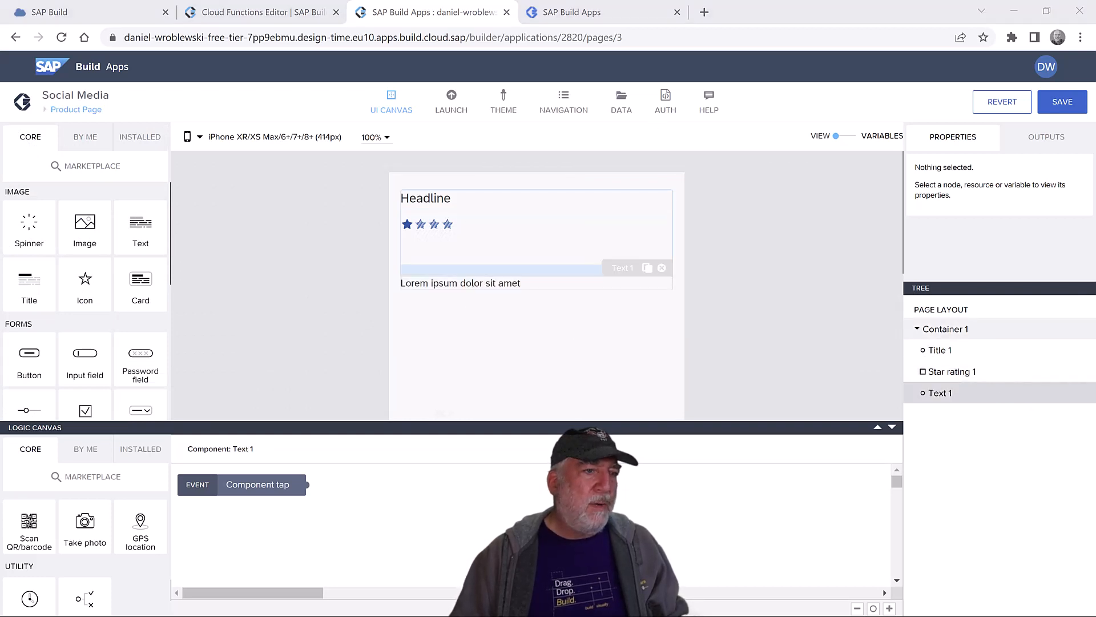
- Set Container 1 to a horizontal layout with items aligned to the vertical middle
left_click(972, 328)
left_click(1062, 169)
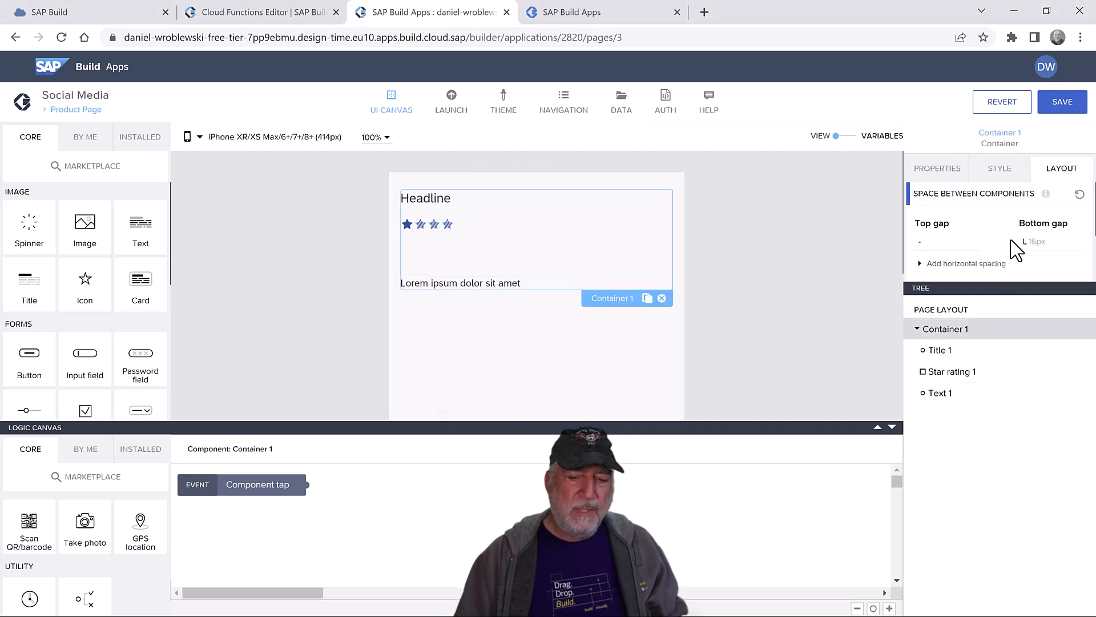
left_click_drag(980, 286, 987, 400)
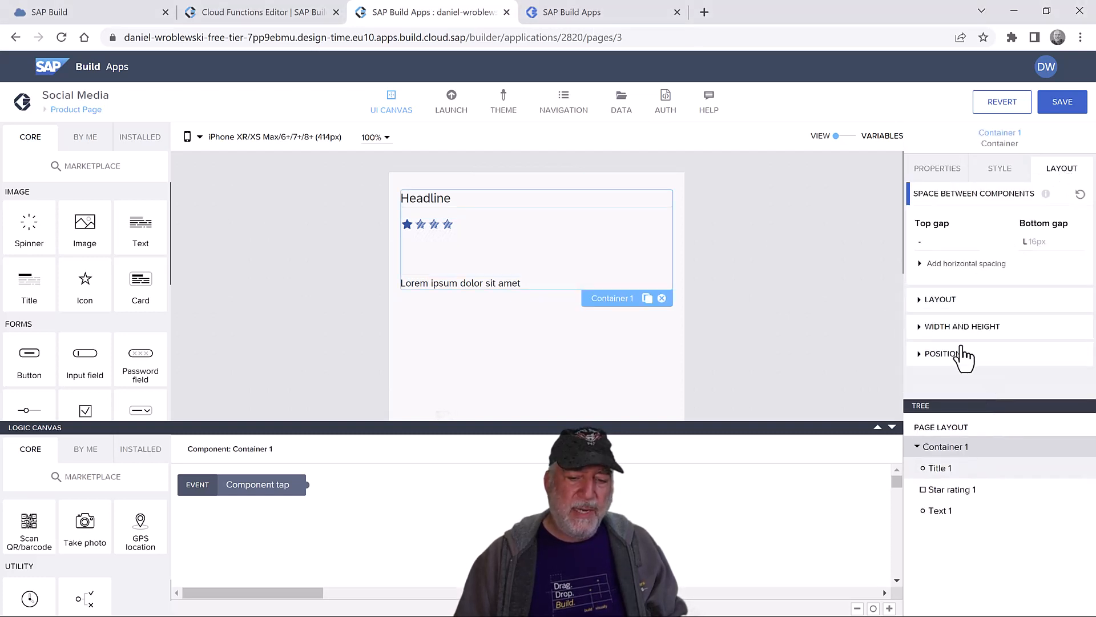
left_click(951, 303)
left_click(958, 329)
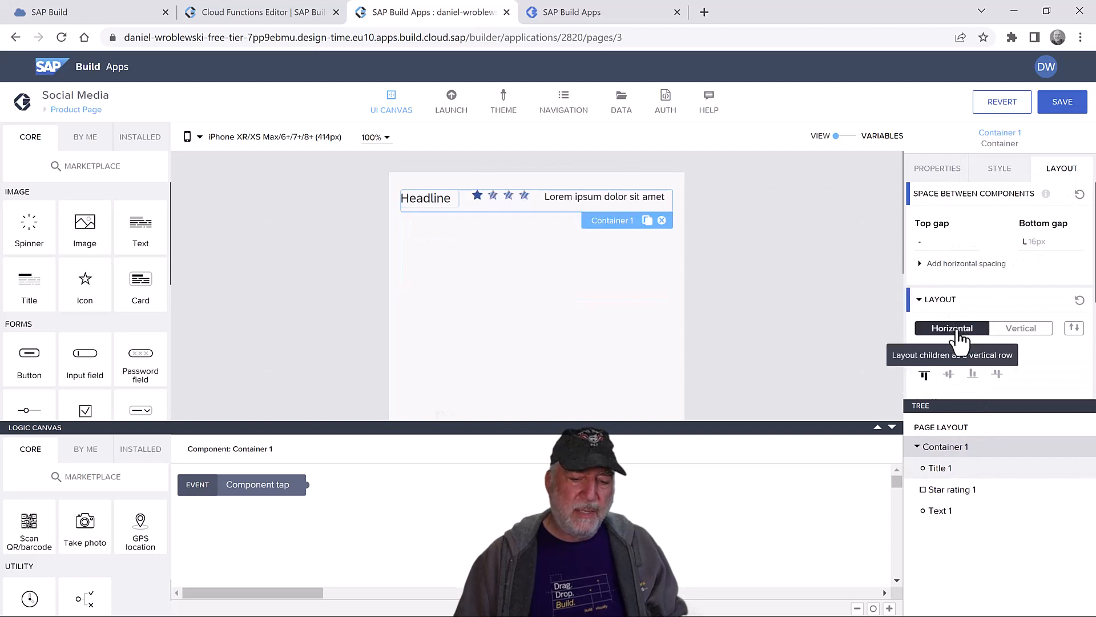
left_click(950, 374)
left_click(946, 447)
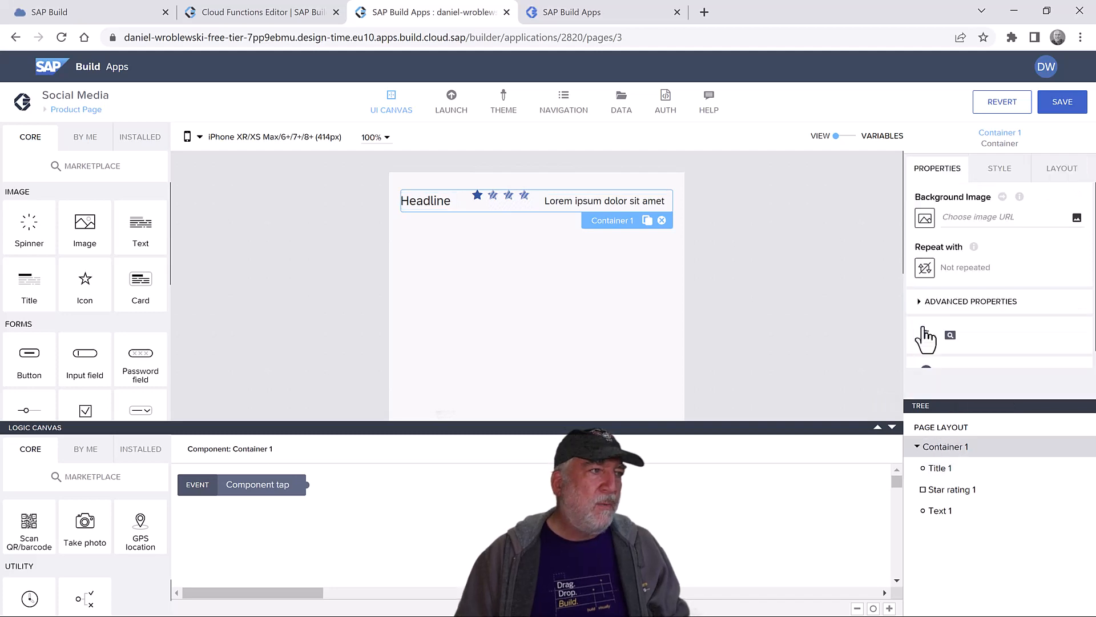
left_click(941, 469)
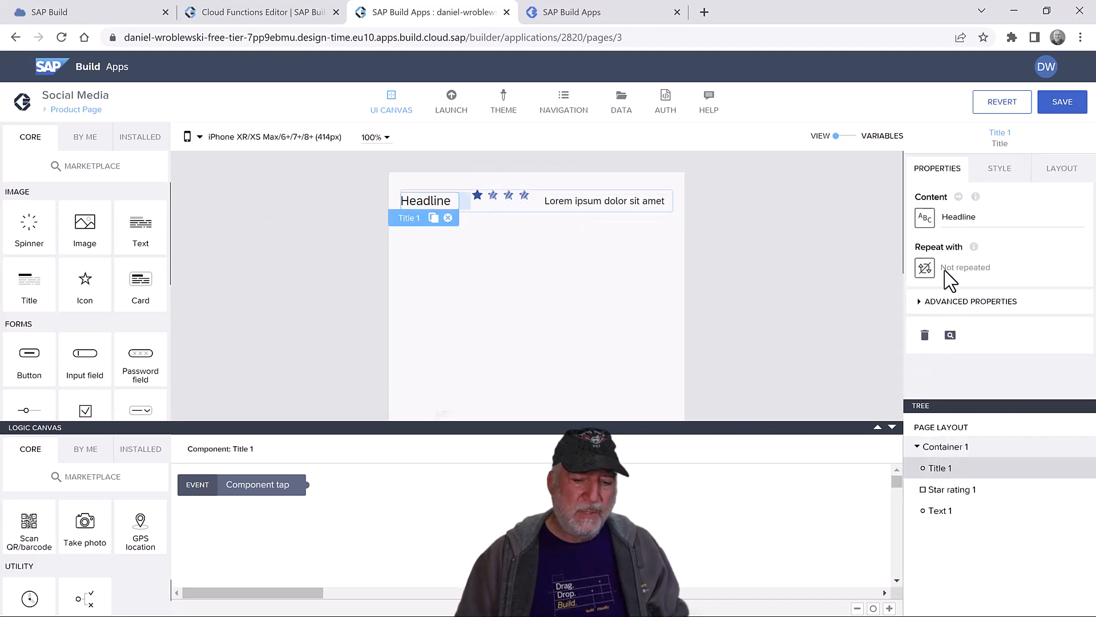
- Bind Title 1's content to the ProductName field of the Products1 data variable
left_click(925, 218)
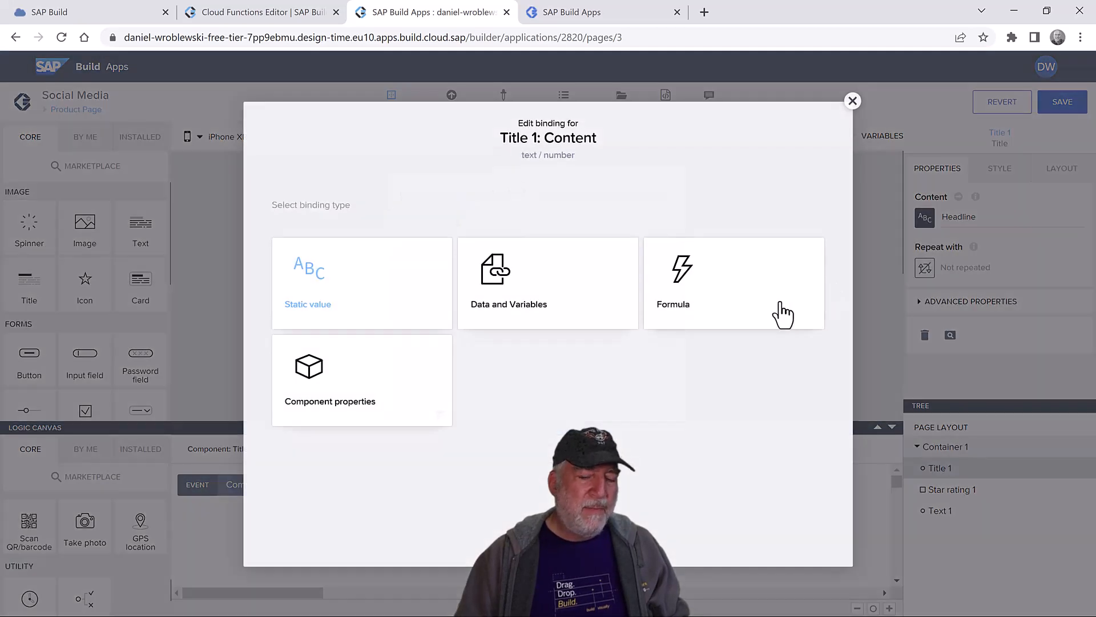
left_click(542, 303)
left_click(340, 432)
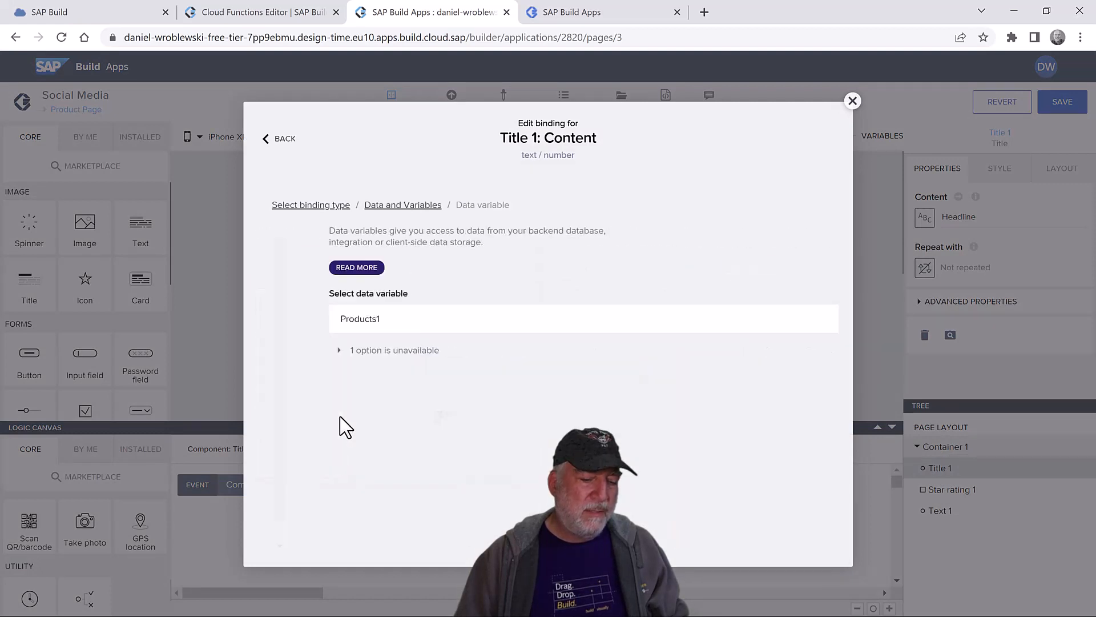
left_click(361, 325)
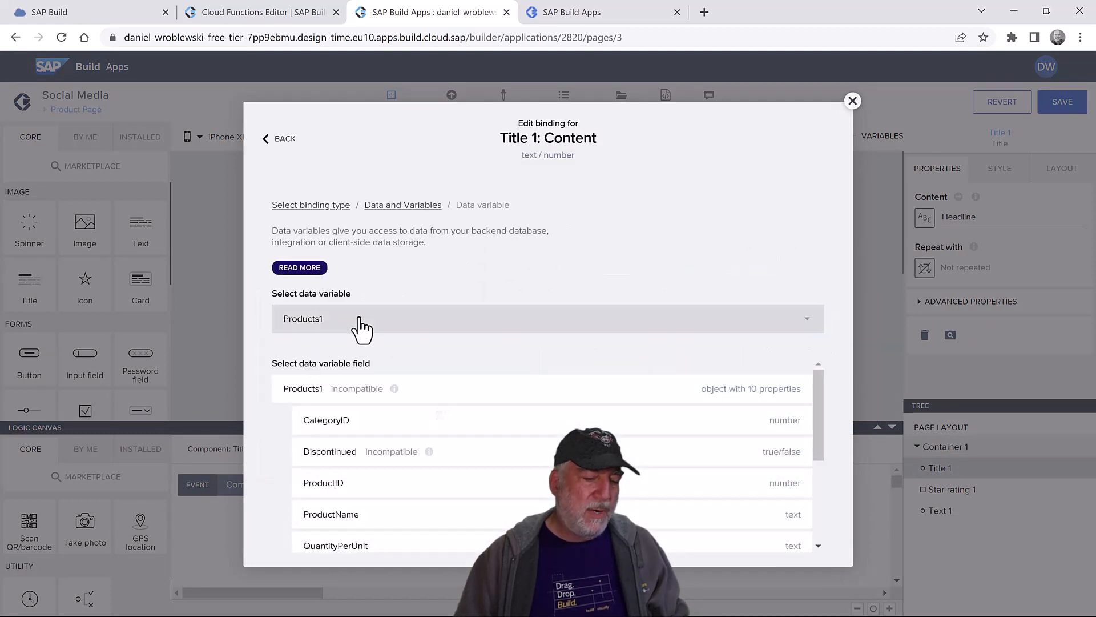
left_click(378, 518)
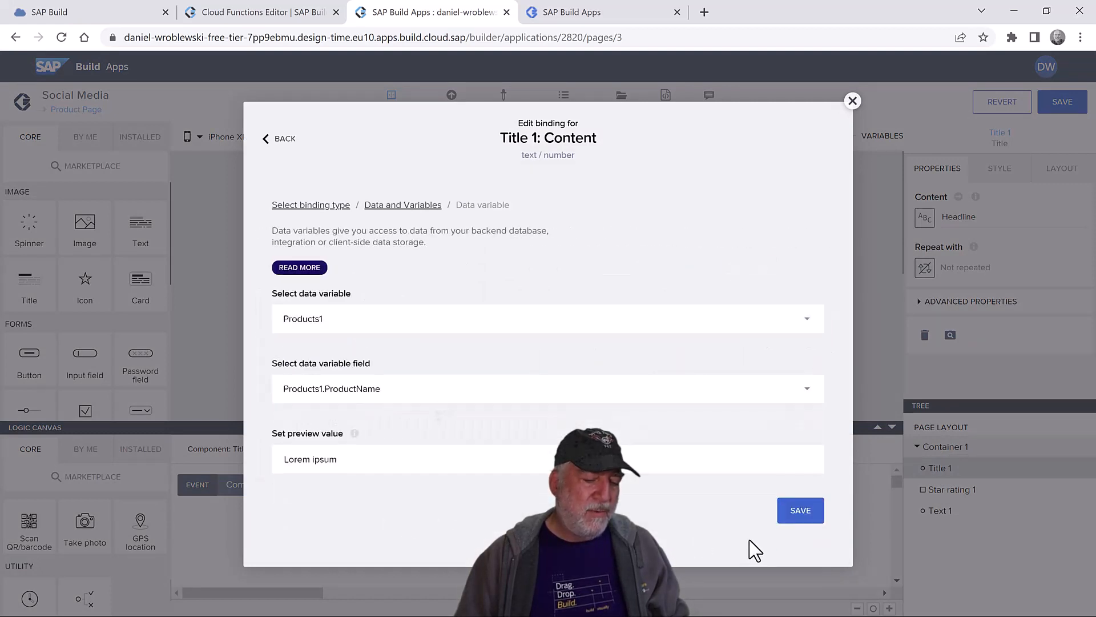
left_click(801, 510)
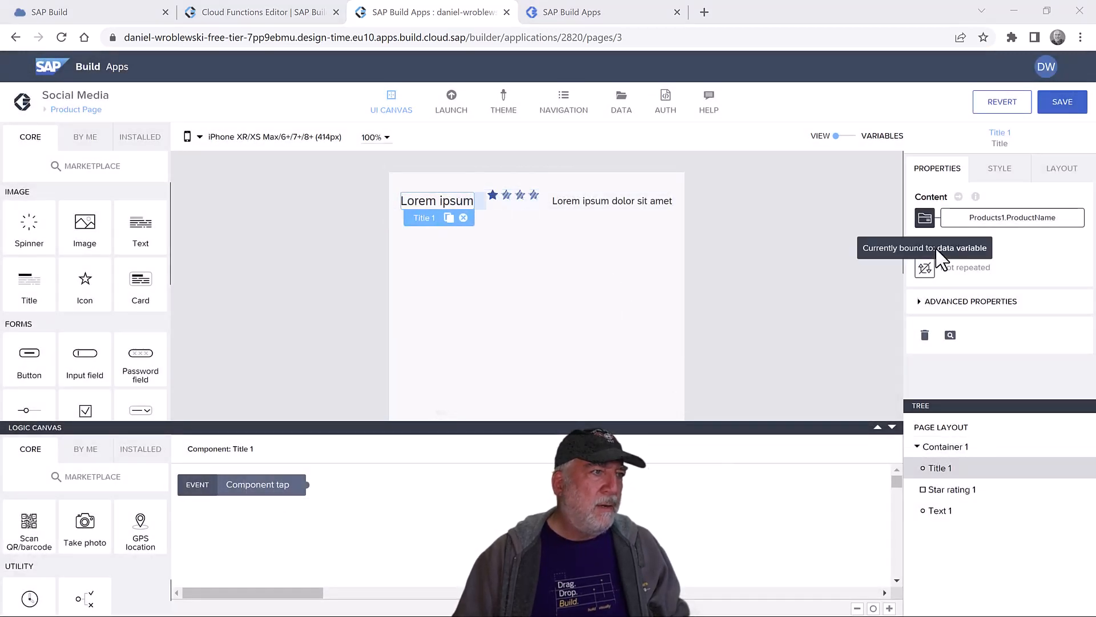
left_click(527, 203)
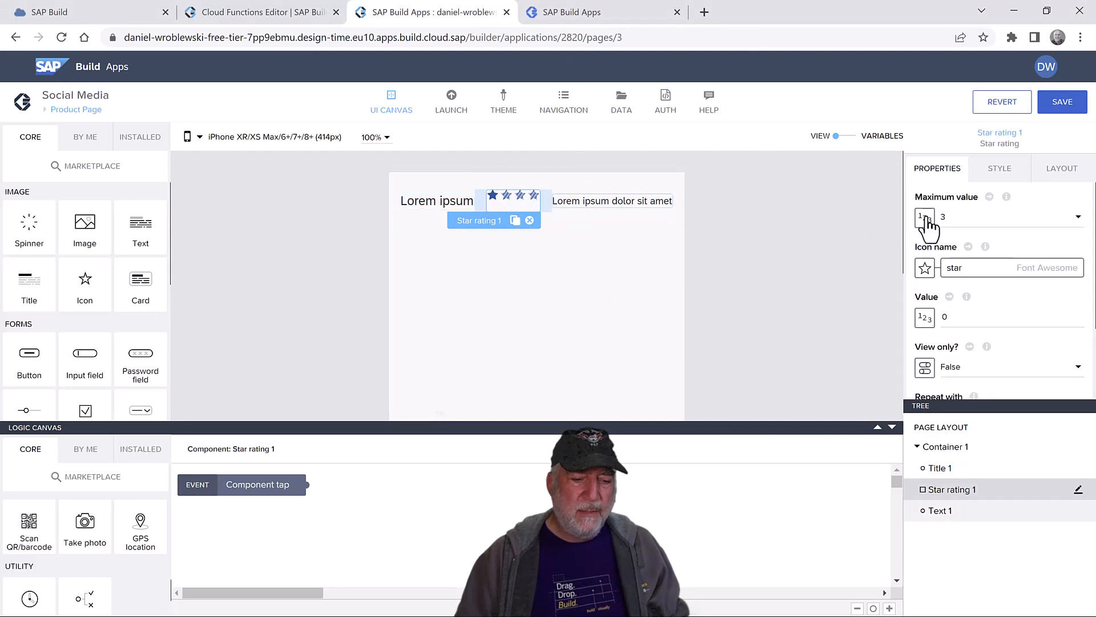
- Give Star rating 1 a maximum of 5 and bind its value to DEFAULT(FIND_BY_KEY(appVars.Ratings,…).avg,0)
left_click(960, 222)
left_click(969, 254)
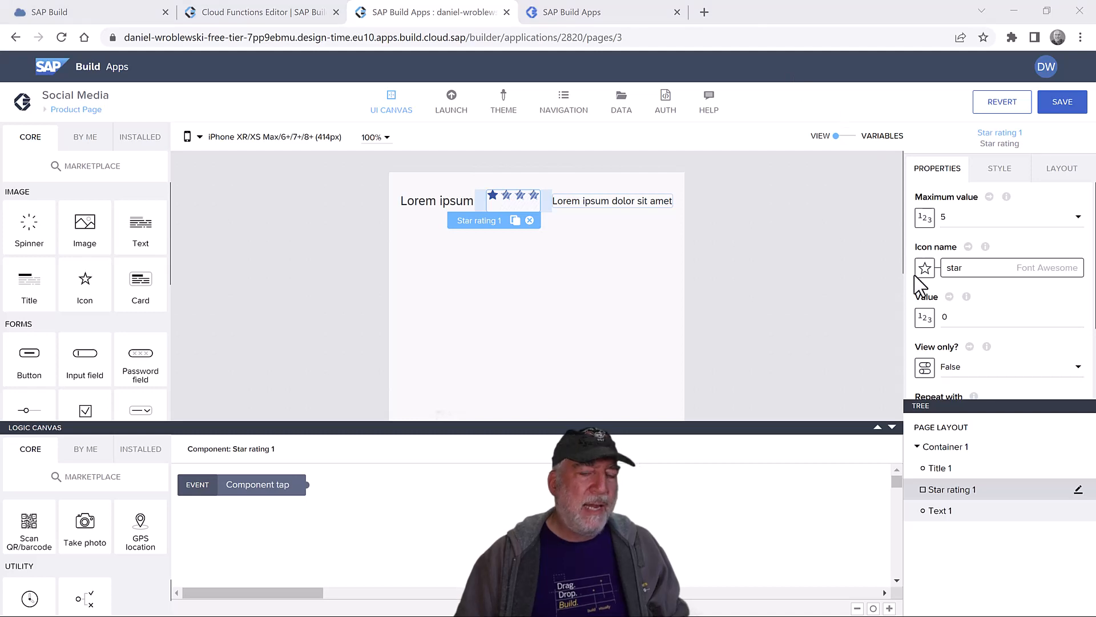
left_click(924, 317)
left_click(656, 314)
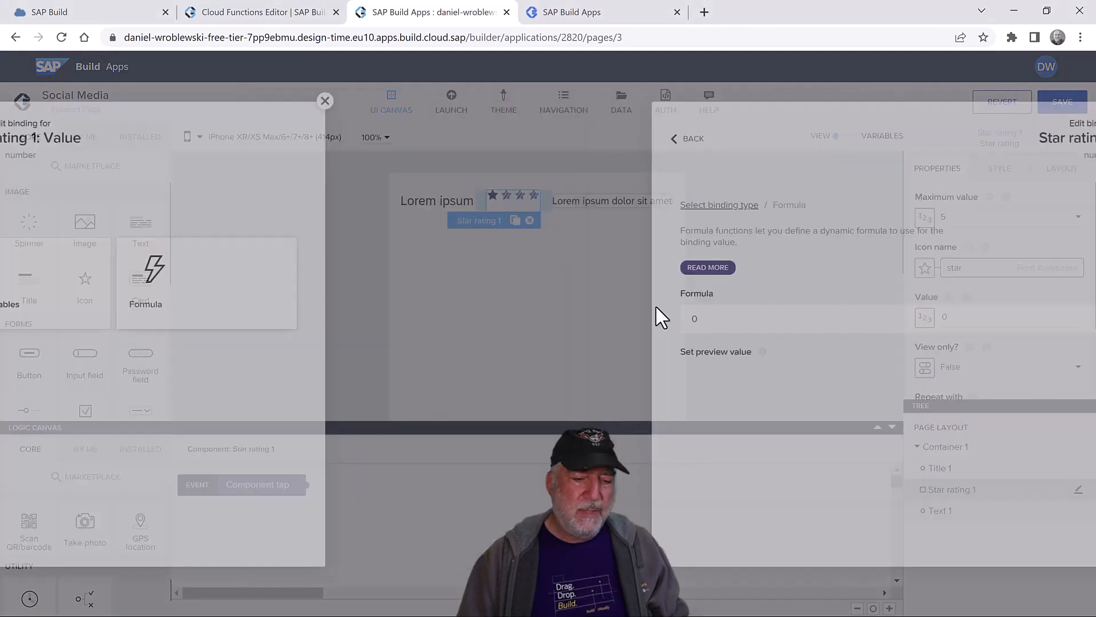
left_click(397, 324)
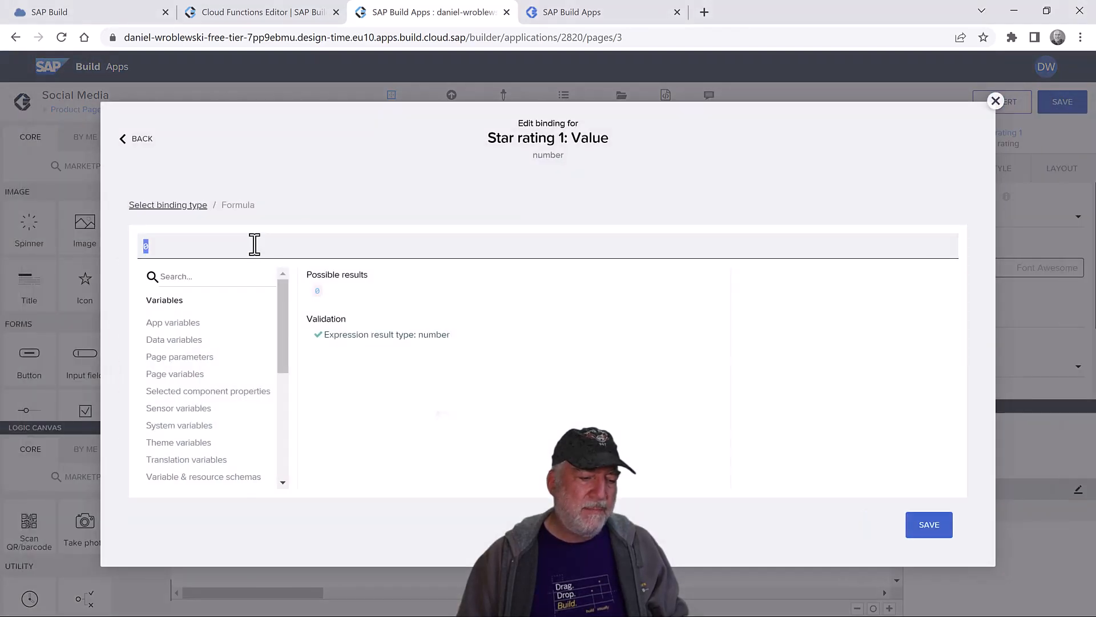
type("DEFAULT(FIND_BY_KEY(appVars.Ratings, \"productID\", STRING(params.productID)).avg,0)")
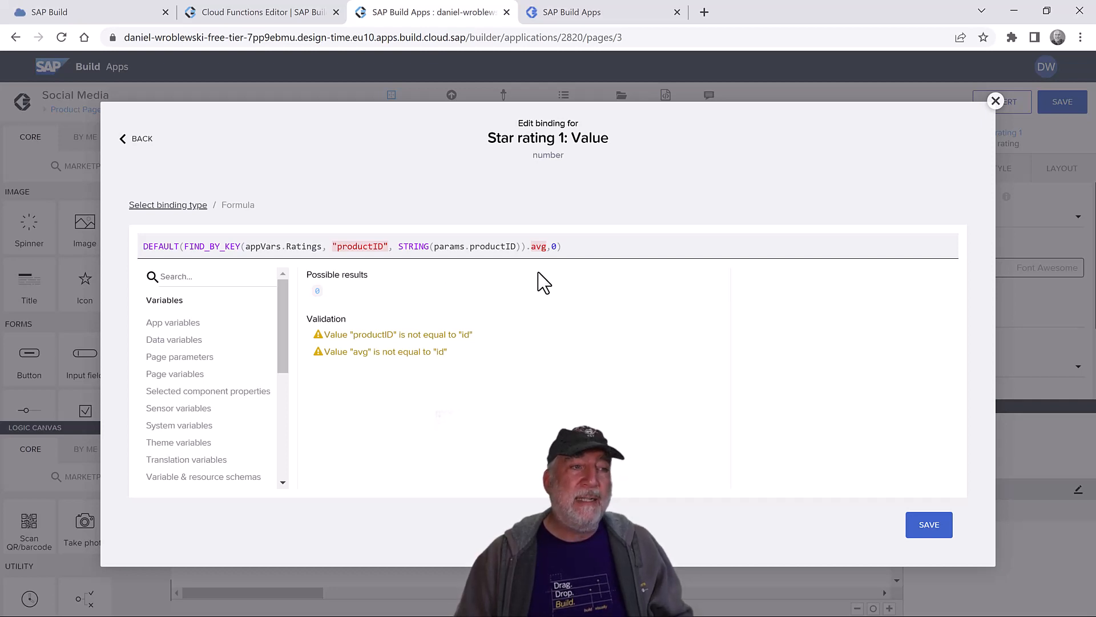
left_click(936, 537)
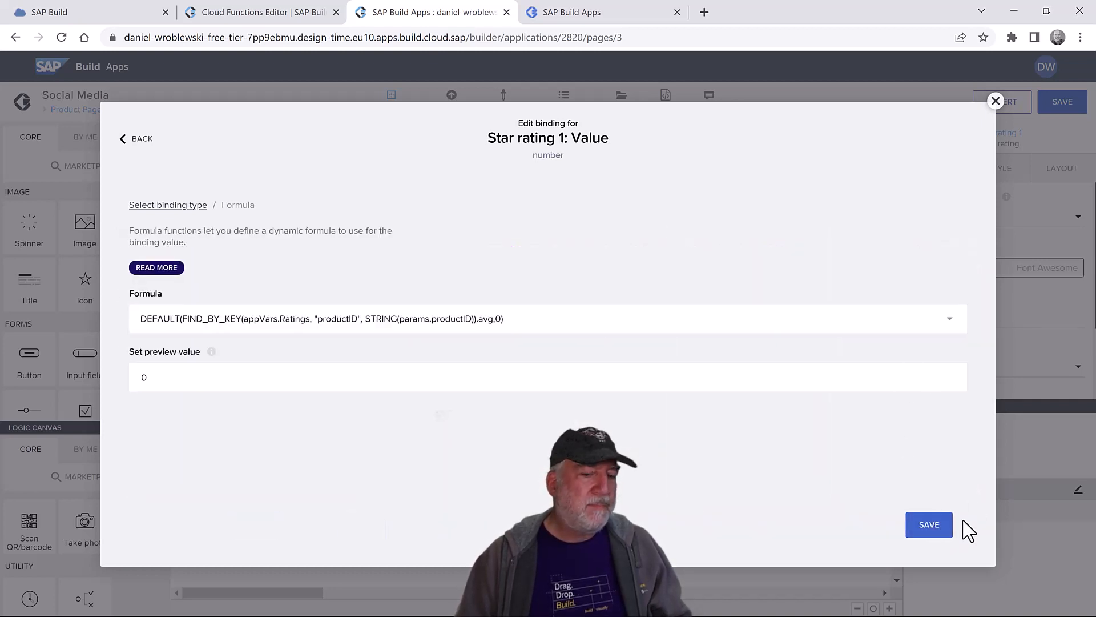
left_click(929, 524)
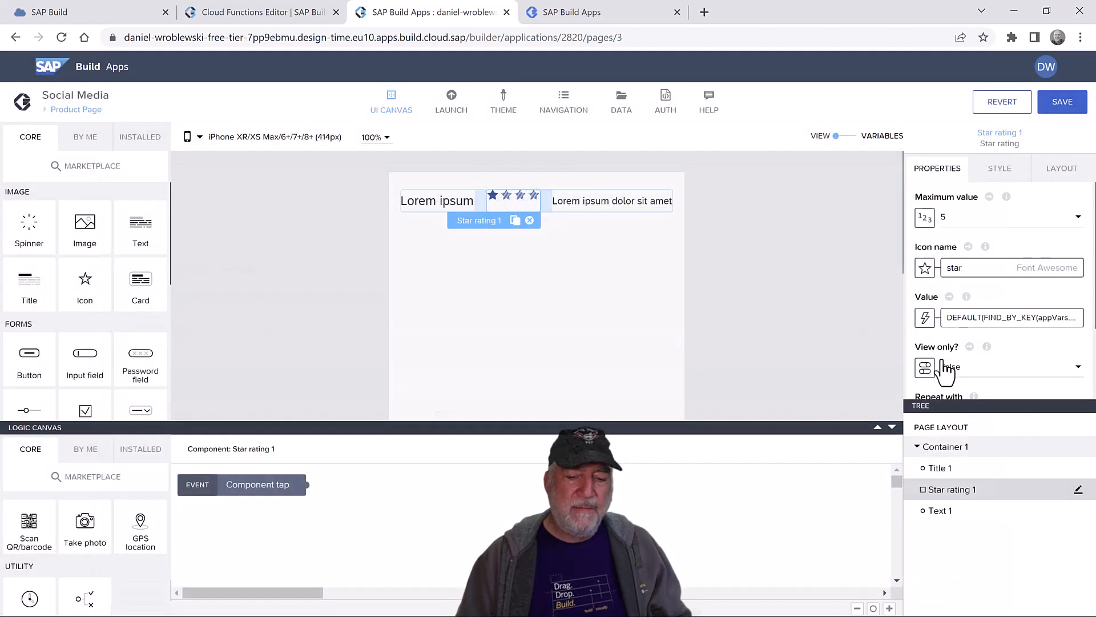
- Make the star rating view-only and set its layout width to Fit content
left_click(965, 368)
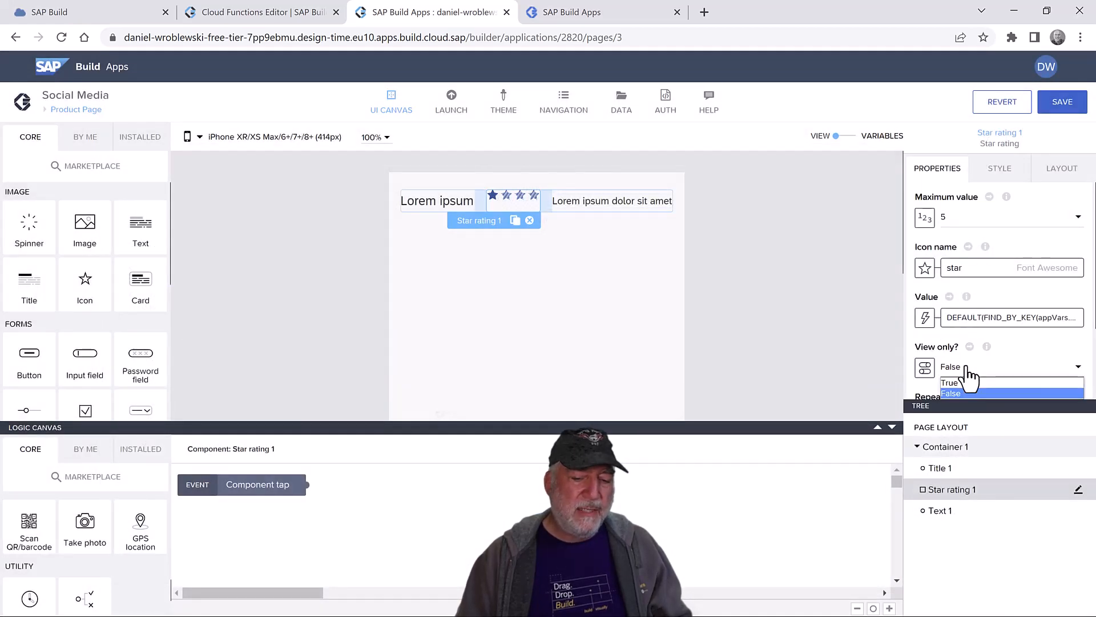
left_click(970, 384)
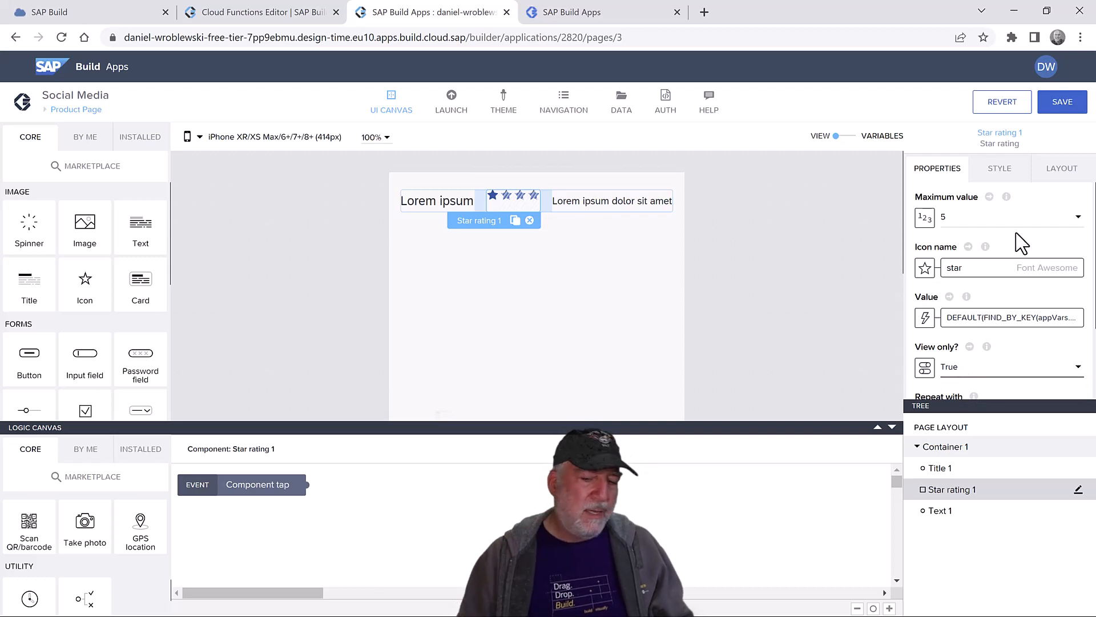
left_click(1055, 171)
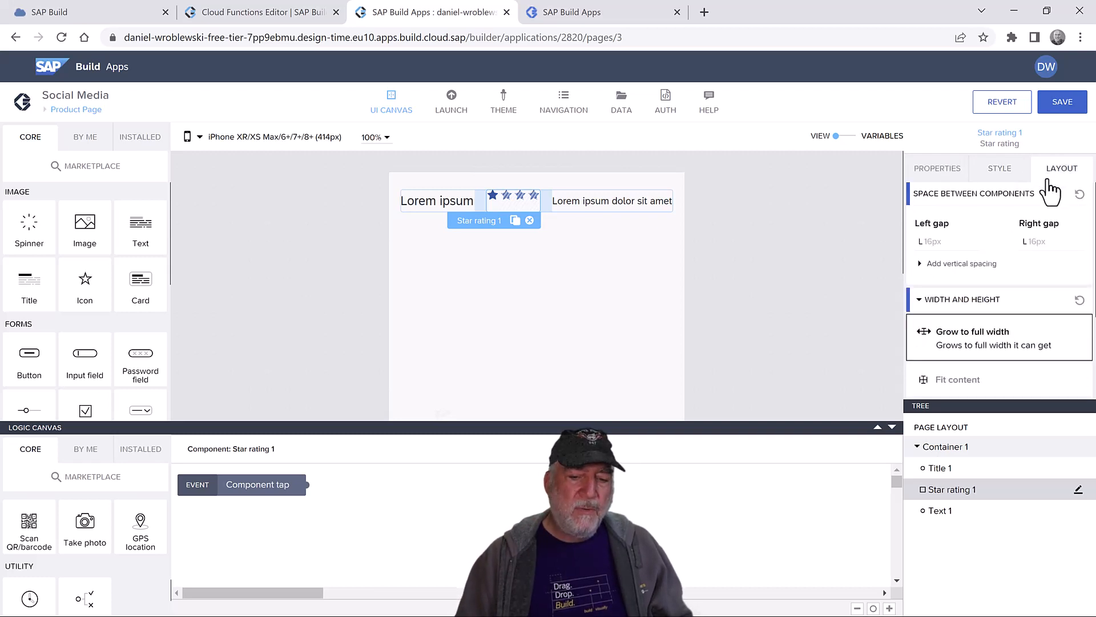
scroll(1007, 263, "down", 3)
left_click(960, 251)
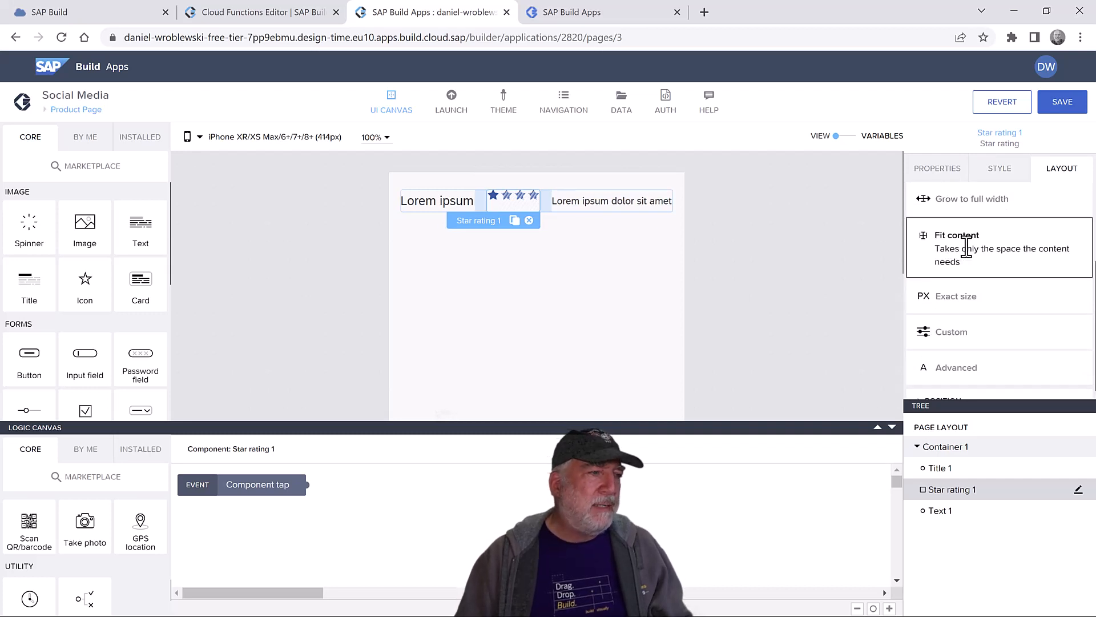
left_click(600, 203)
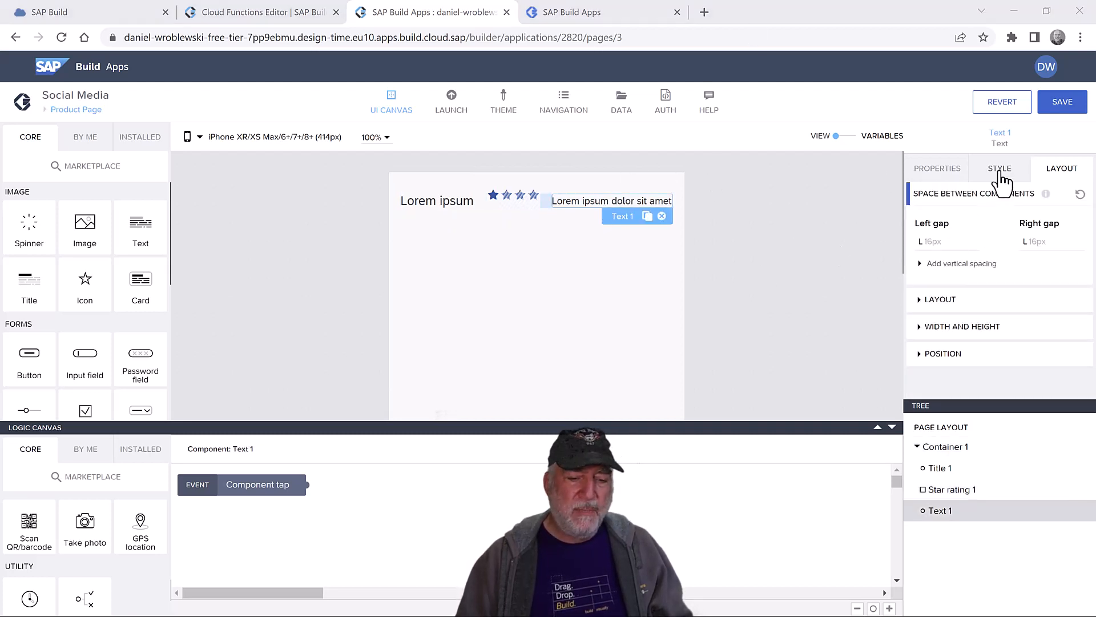
- Bind Text 1's content to FORMAT_LOCALIZED_DECIMAL(DEFAULT(FIND_BY_KEY(…).avg,0),"en",1,1), previewing 0.0
left_click(928, 172)
left_click(925, 218)
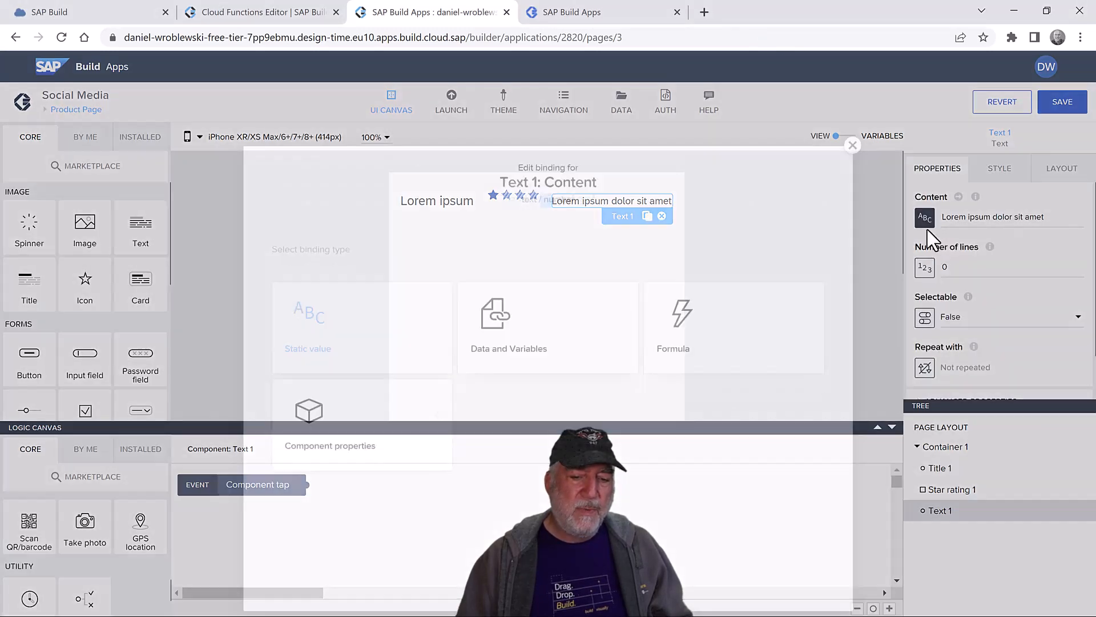
left_click(704, 297)
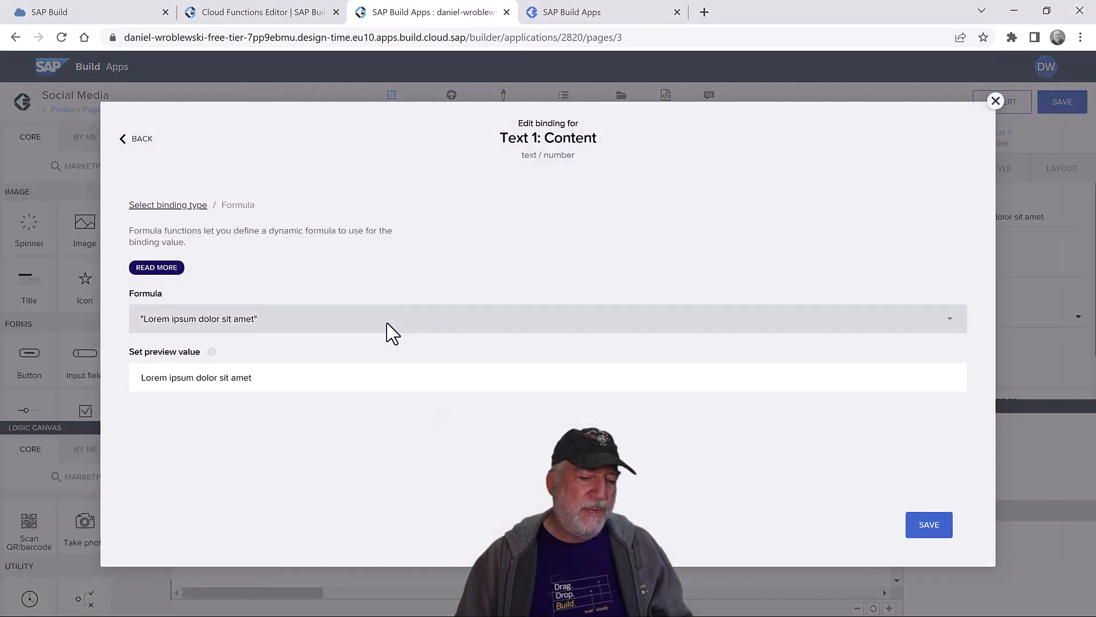
left_click(385, 321)
key("ctrl+a")
type("FORMAT_LOCALIZED_DECIMAL(DEFAULT(FIND_BY_KEY(appVars.Ratings, \"productID\", STRING(params.productID)).avg,0), \"en\", 1,1)")
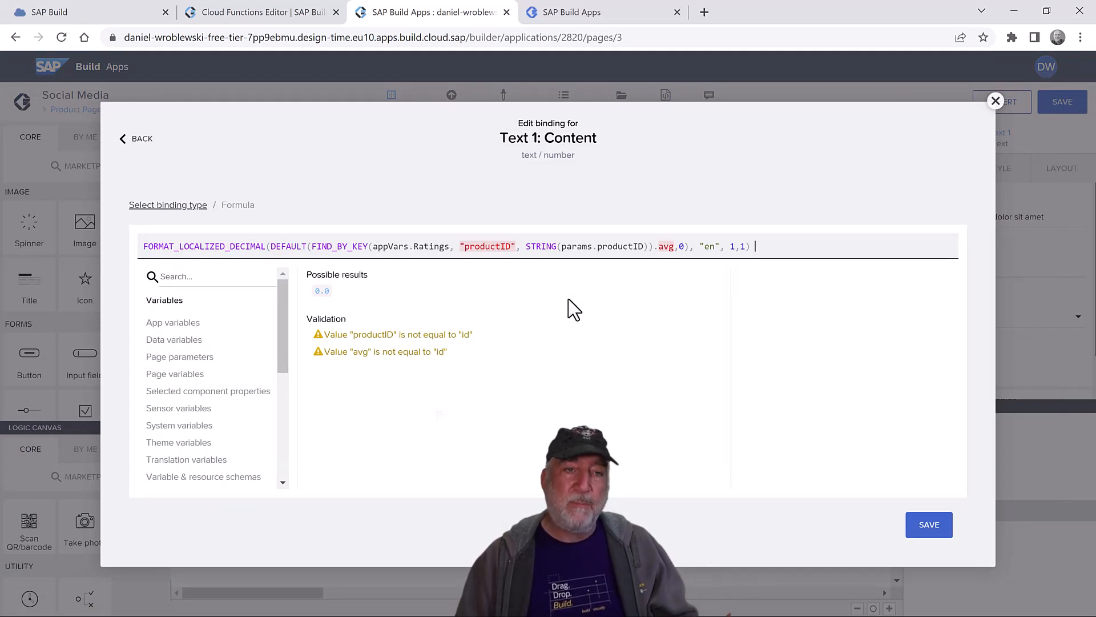
left_click(929, 526)
left_click(931, 526)
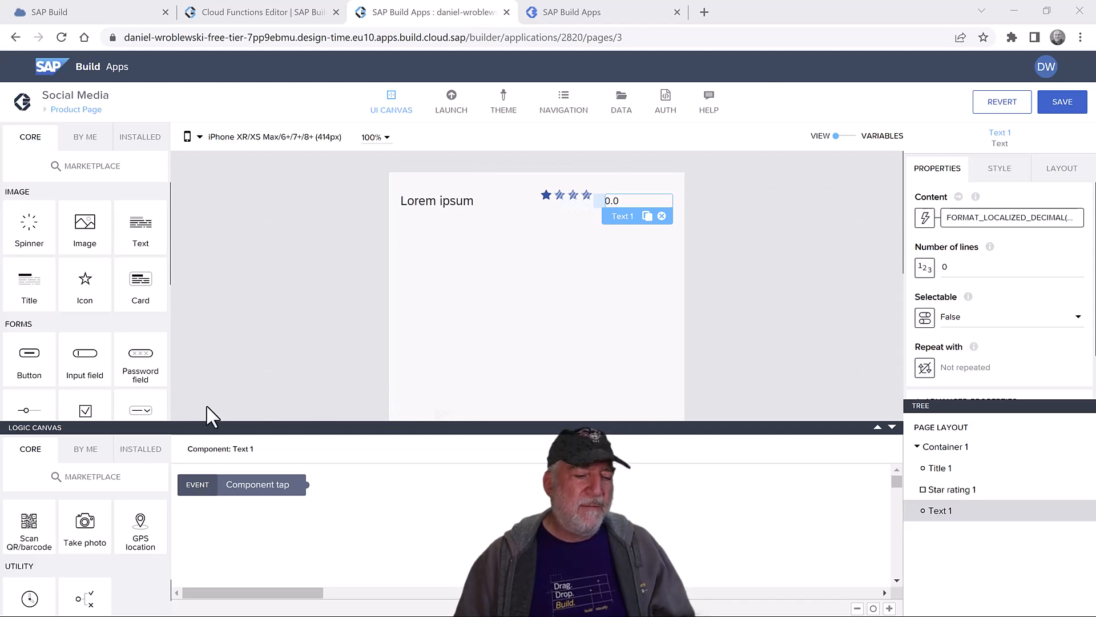
scroll(72, 337, "down", 2)
- Place List divider 1 below the rating row with a Positive-coloured, Thick border
scroll(72, 337, "down", 1)
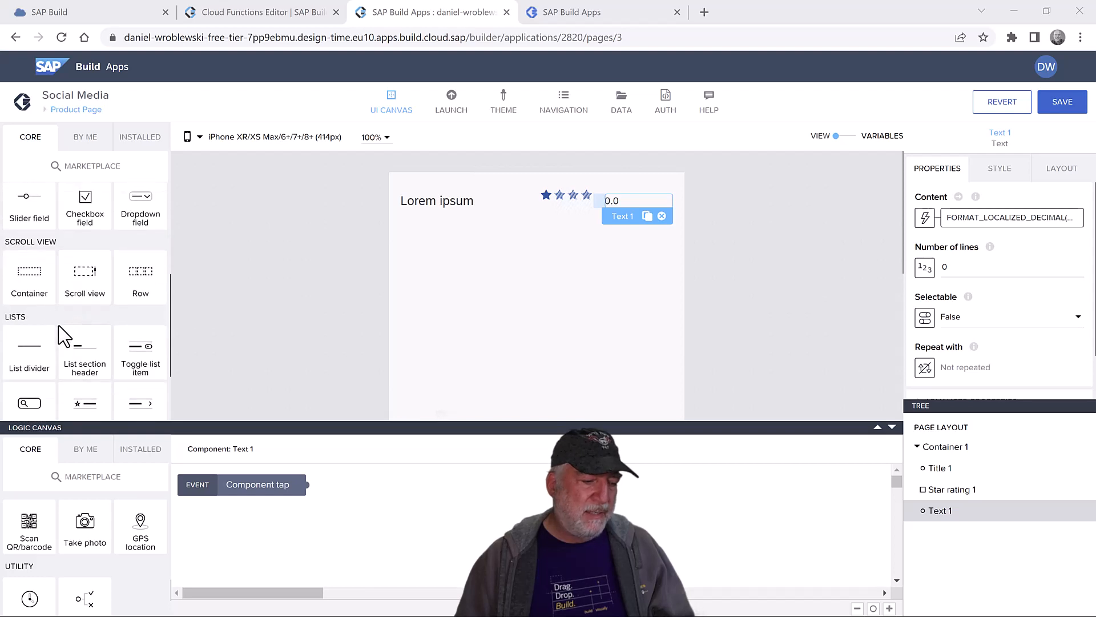
left_click_drag(25, 358, 521, 301)
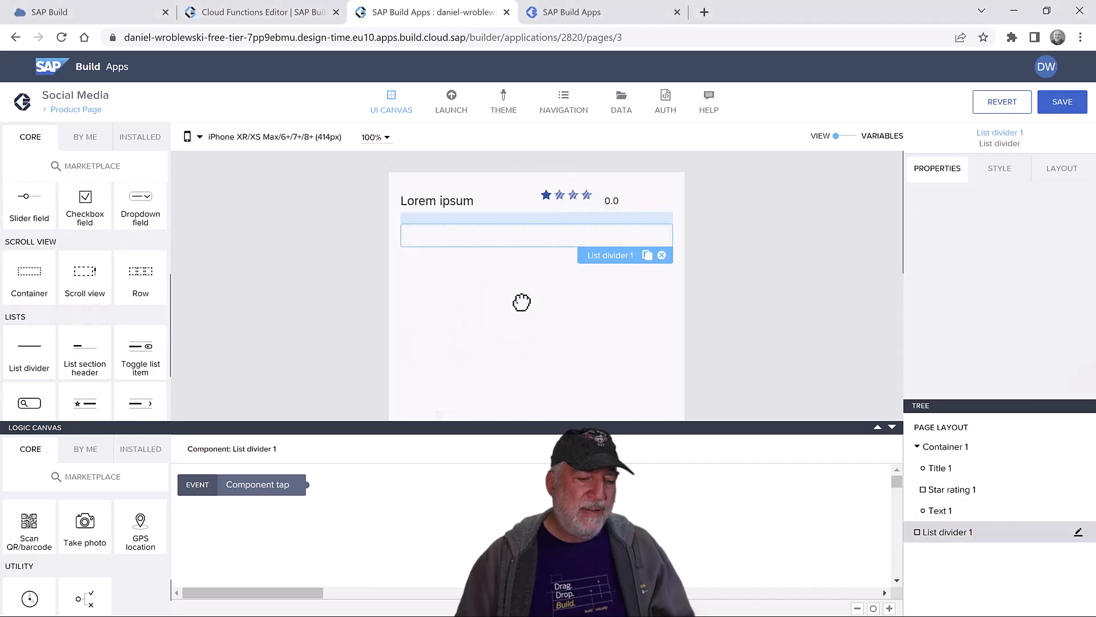
double_click(500, 244)
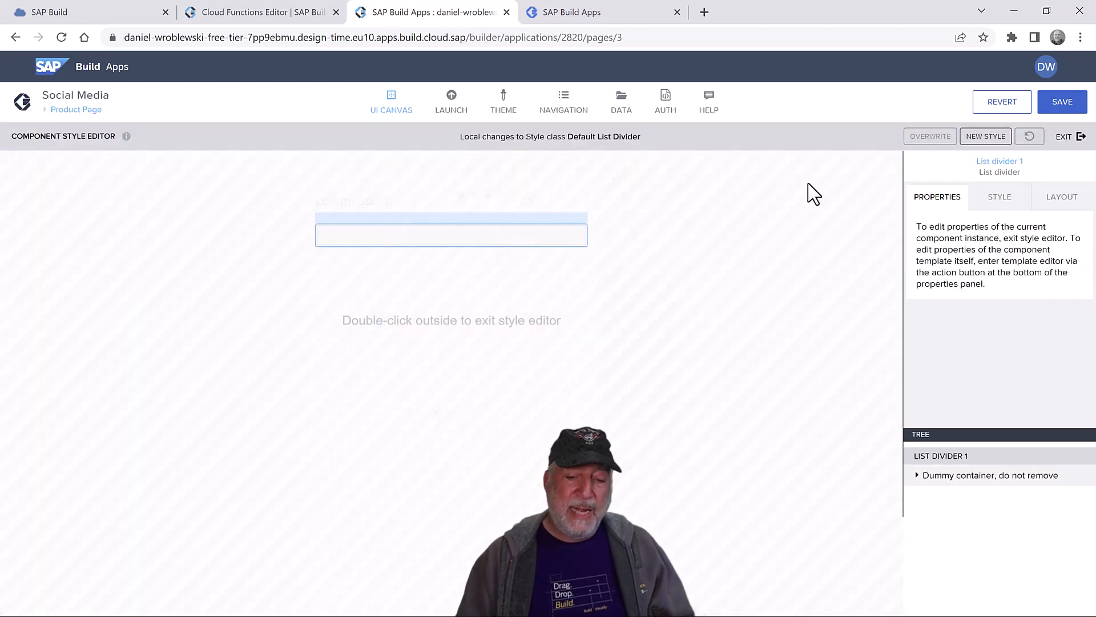
left_click(1003, 207)
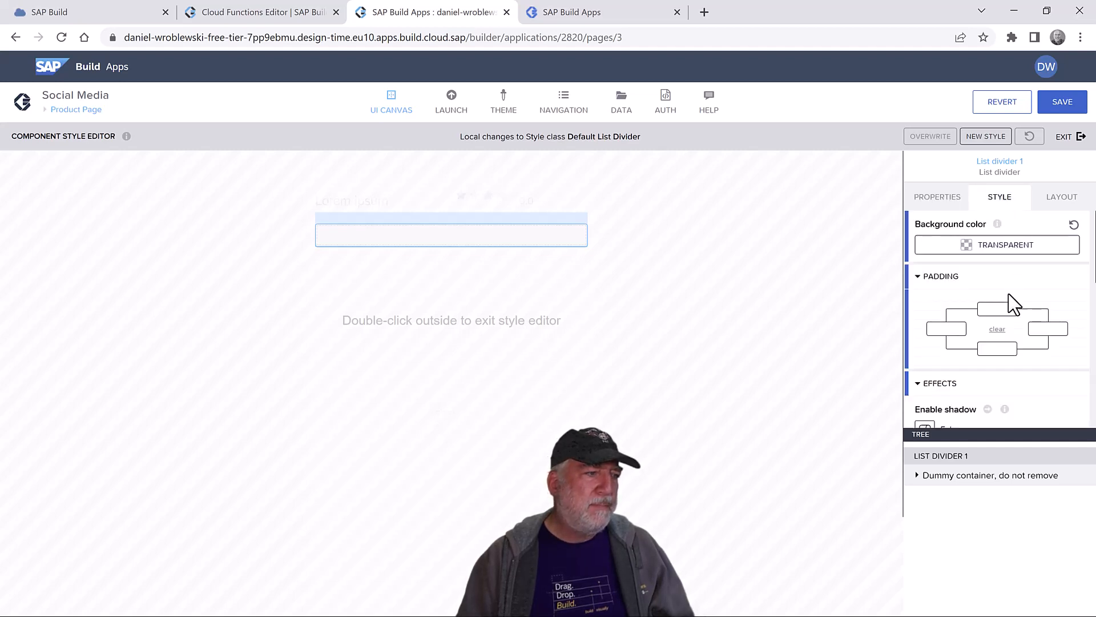
scroll(991, 349, "down", 2)
scroll(991, 350, "down", 5)
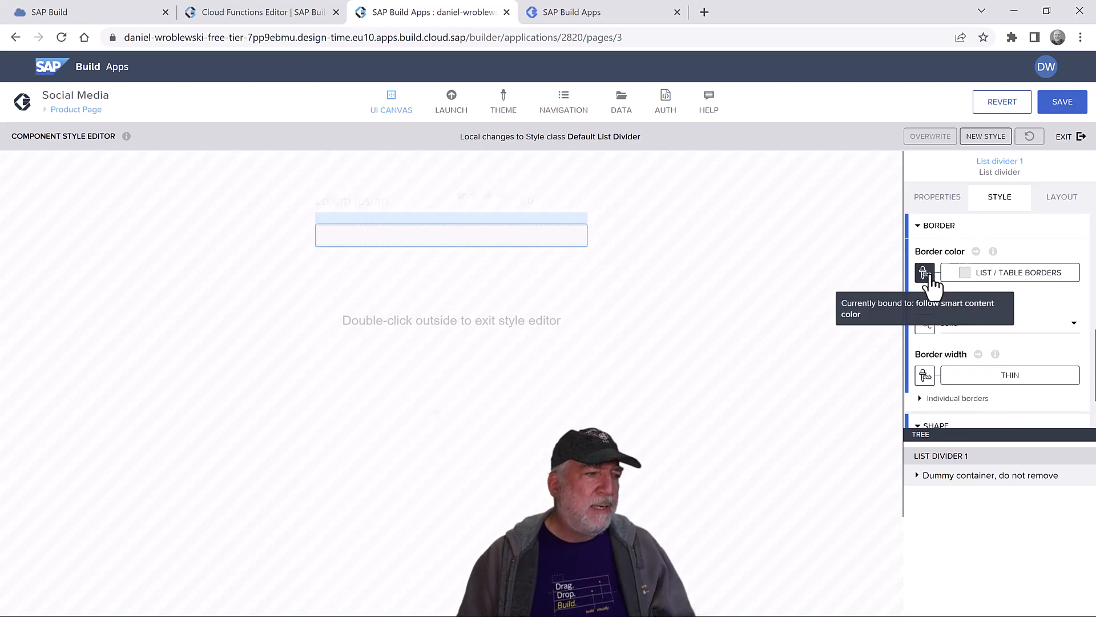
left_click(999, 279)
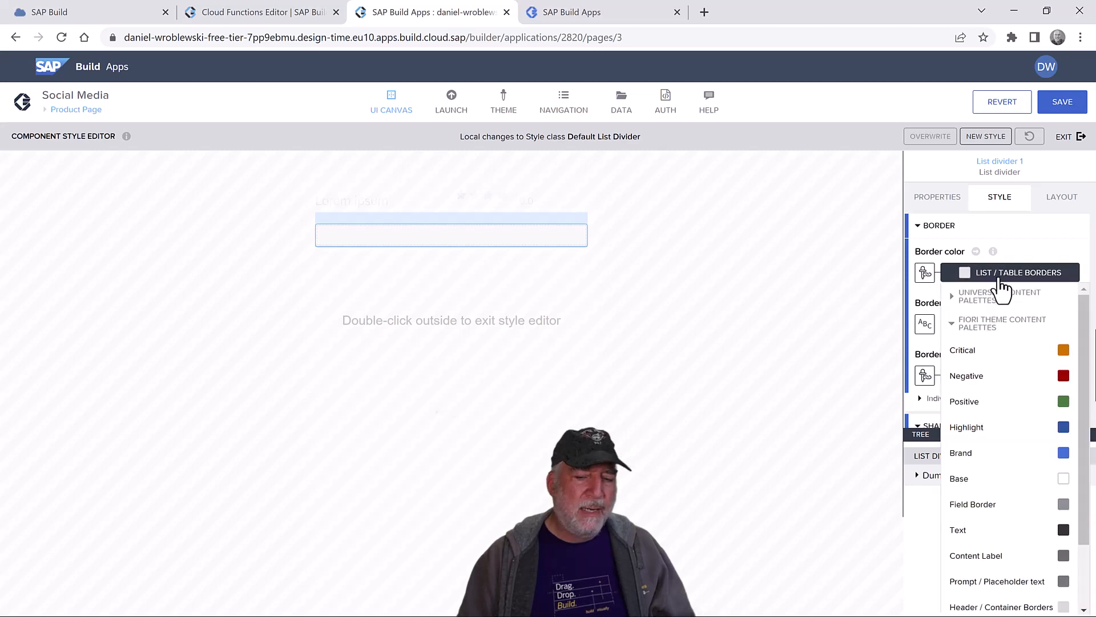
left_click(1008, 401)
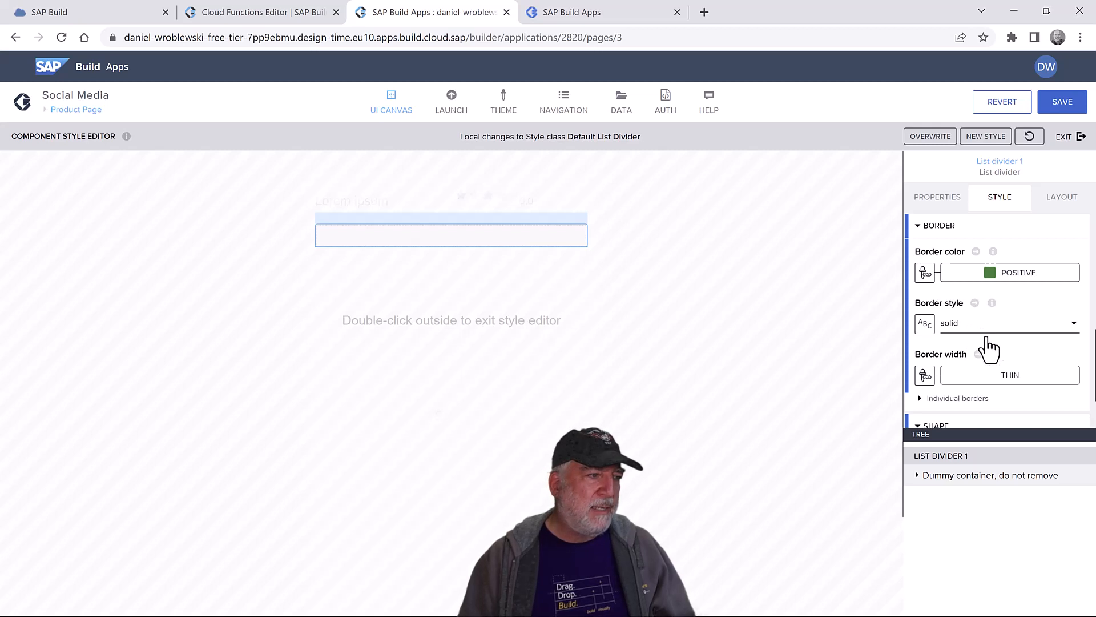
left_click(994, 377)
left_click(991, 402)
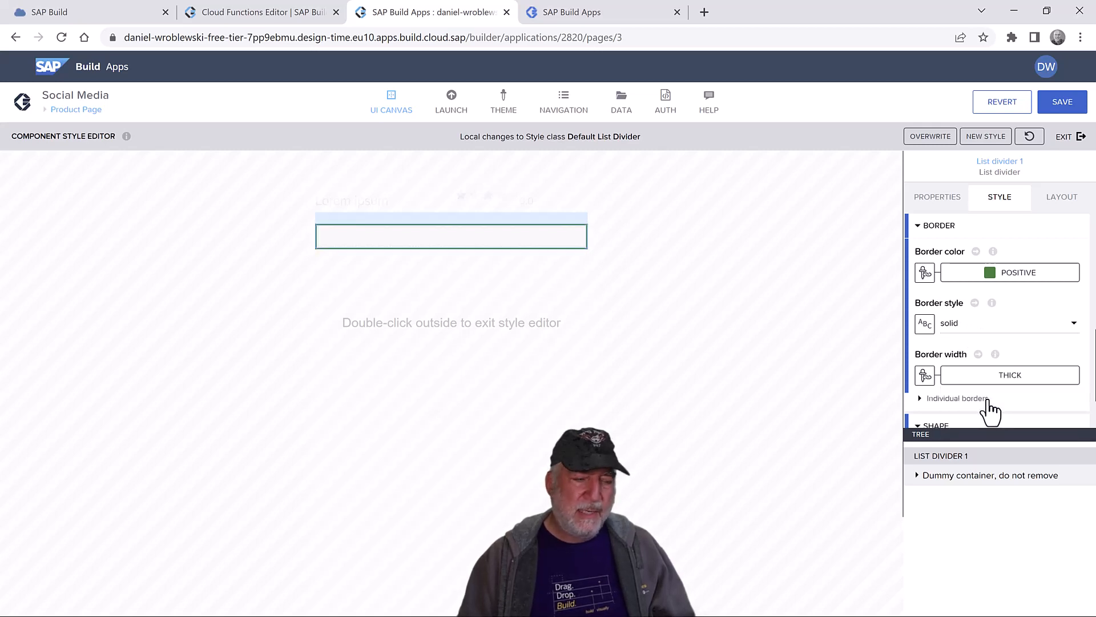
left_click(1072, 139)
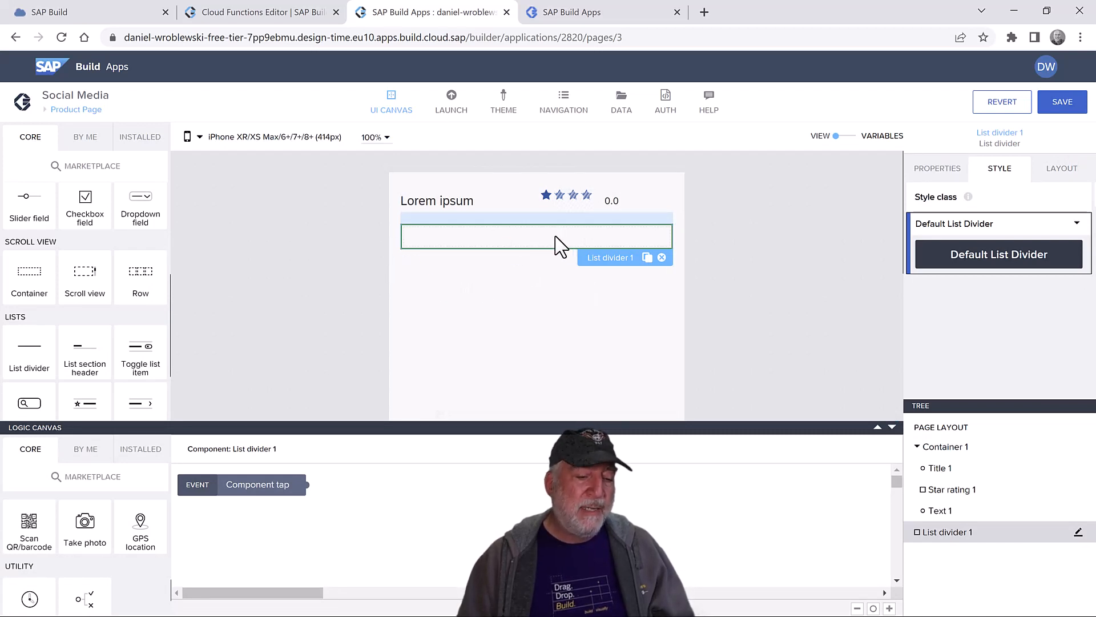
- Copy and paste the green divider to create List divider 2, then save the app
key("ctrl+c")
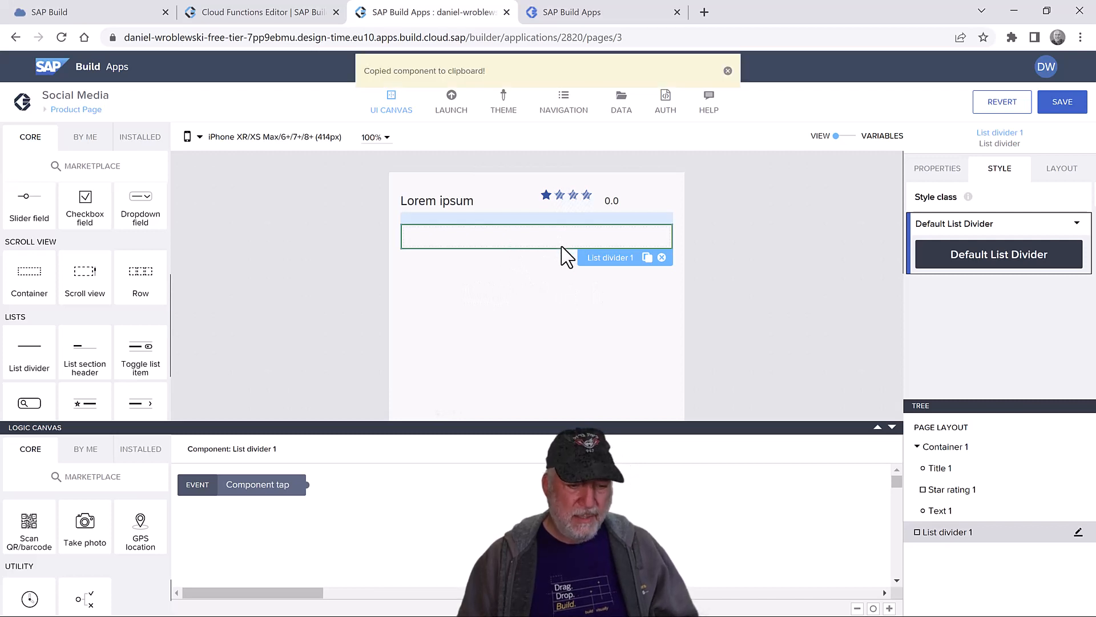
key("ctrl+v")
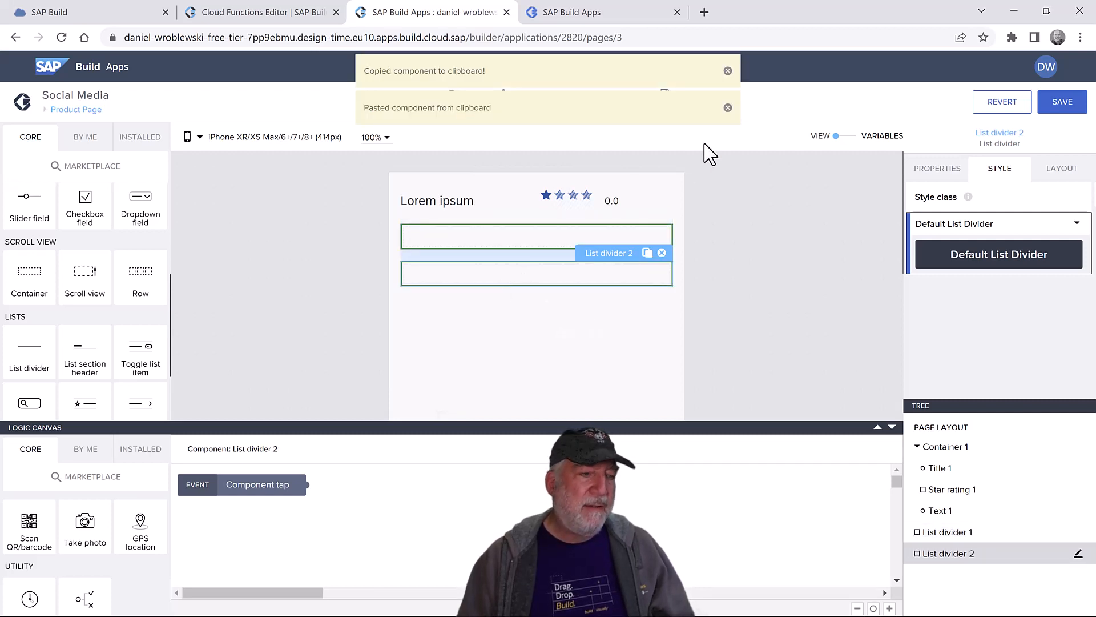
left_click(728, 107)
left_click(727, 71)
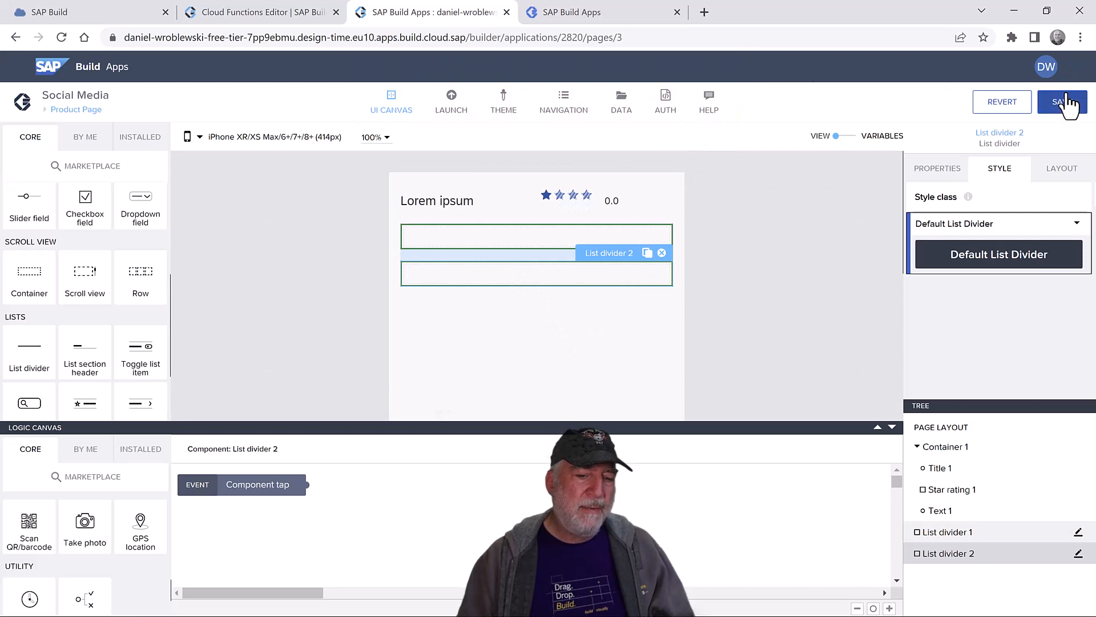
left_click(1062, 102)
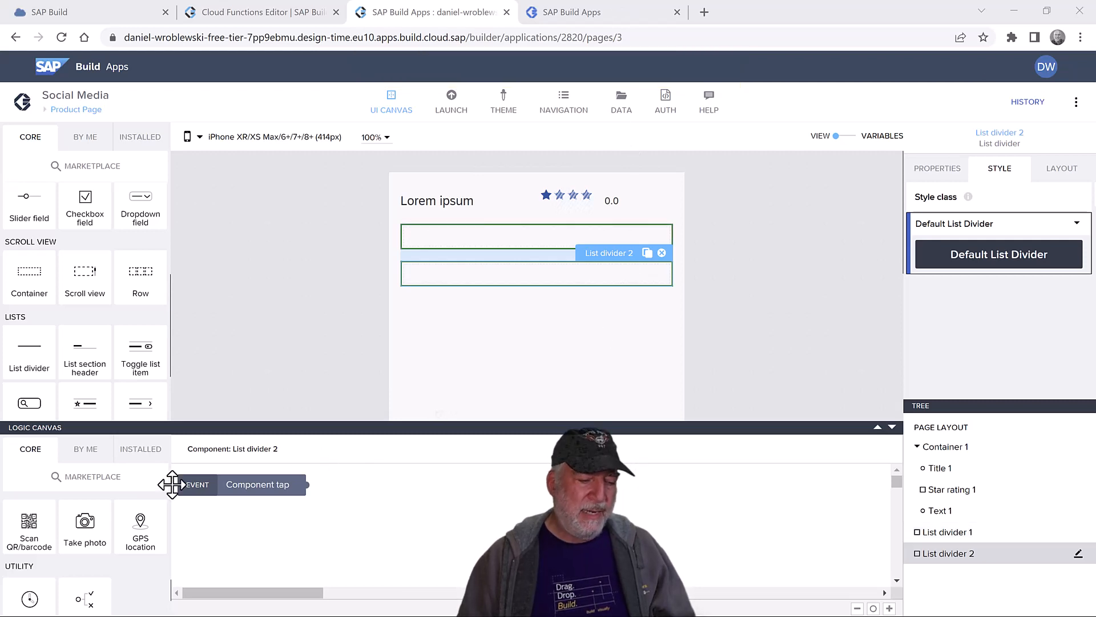
scroll(109, 301, "down", 2)
scroll(105, 306, "up", 3)
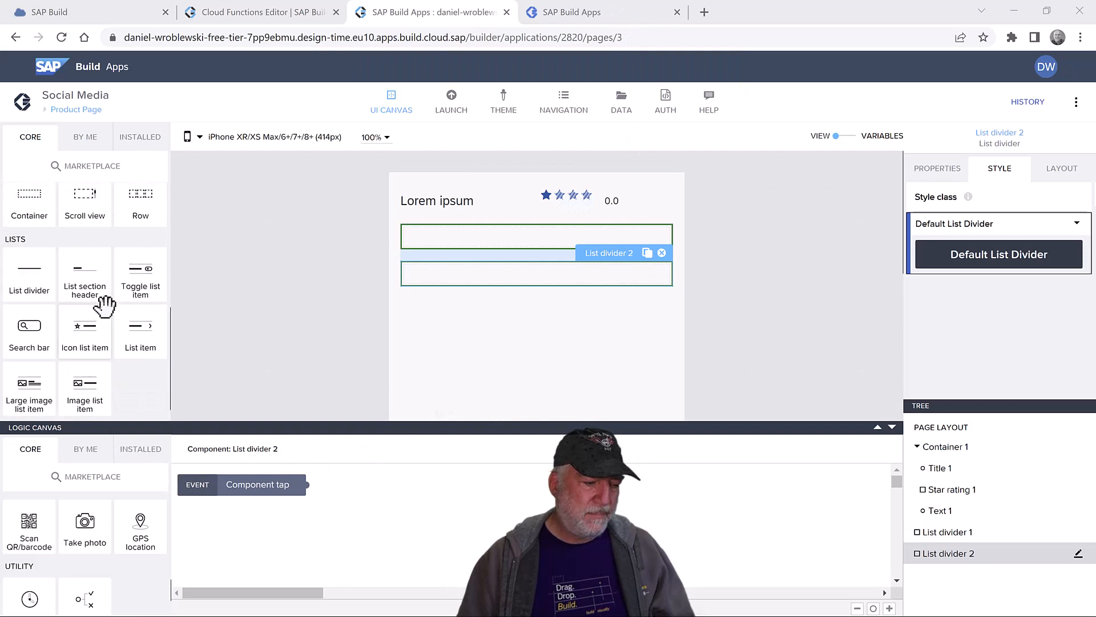
- Insert Container 2 with Text 2 between the two green dividers
left_click_drag(241, 357, 975, 541)
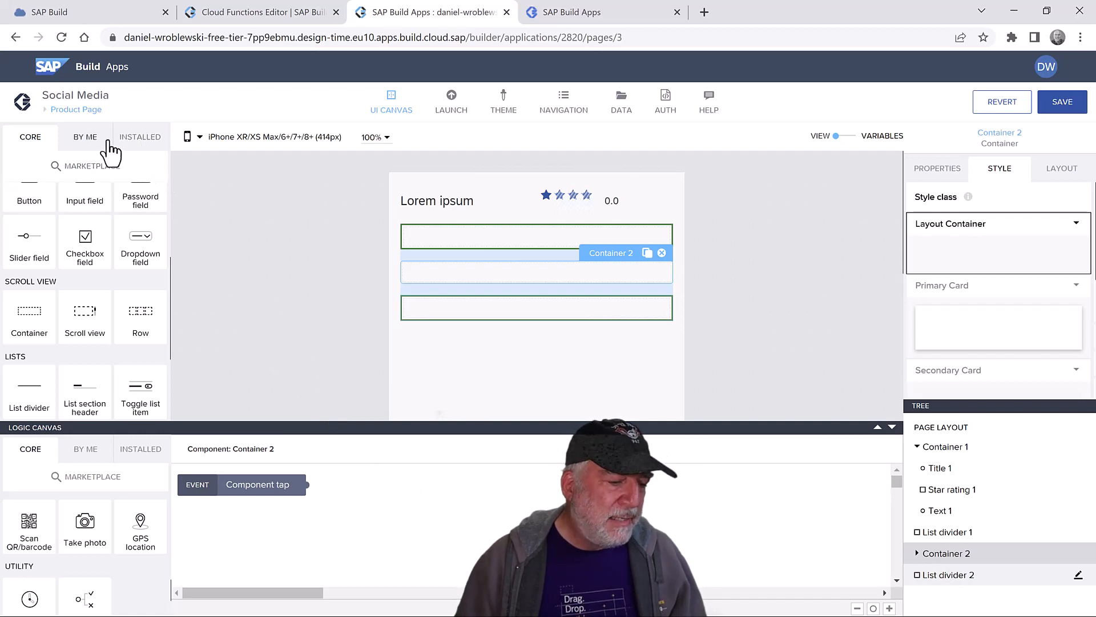
scroll(122, 225, "up", 3)
scroll(122, 225, "up", 1)
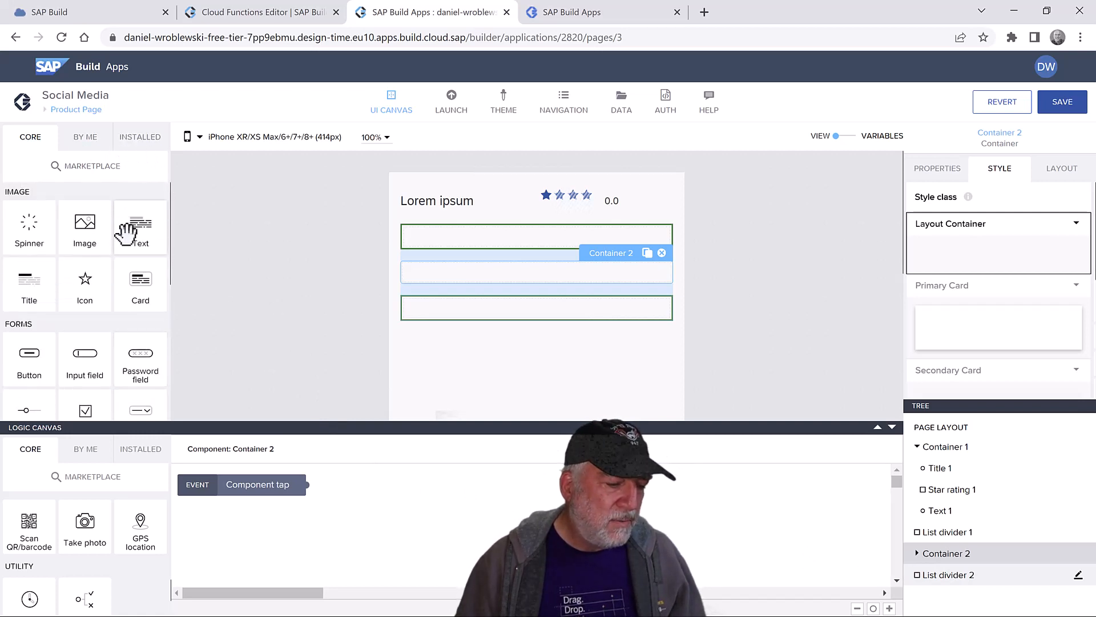
left_click_drag(128, 233, 980, 562)
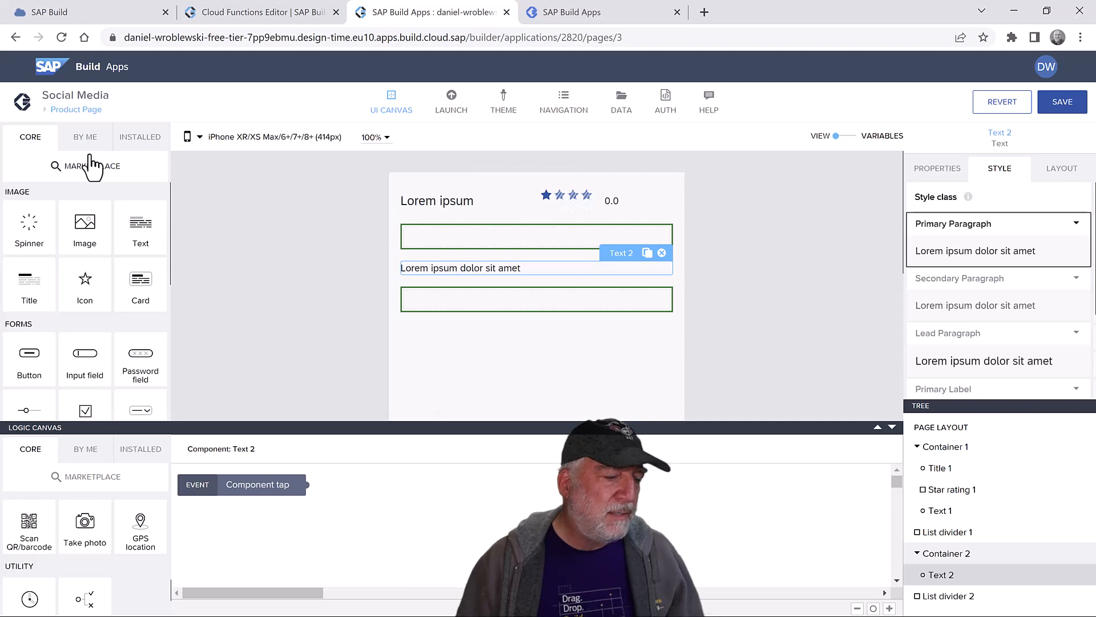
- Save, then add a Star rating from BY ME under Text 2 in Container 2
key("ctrl+s")
left_click(82, 138)
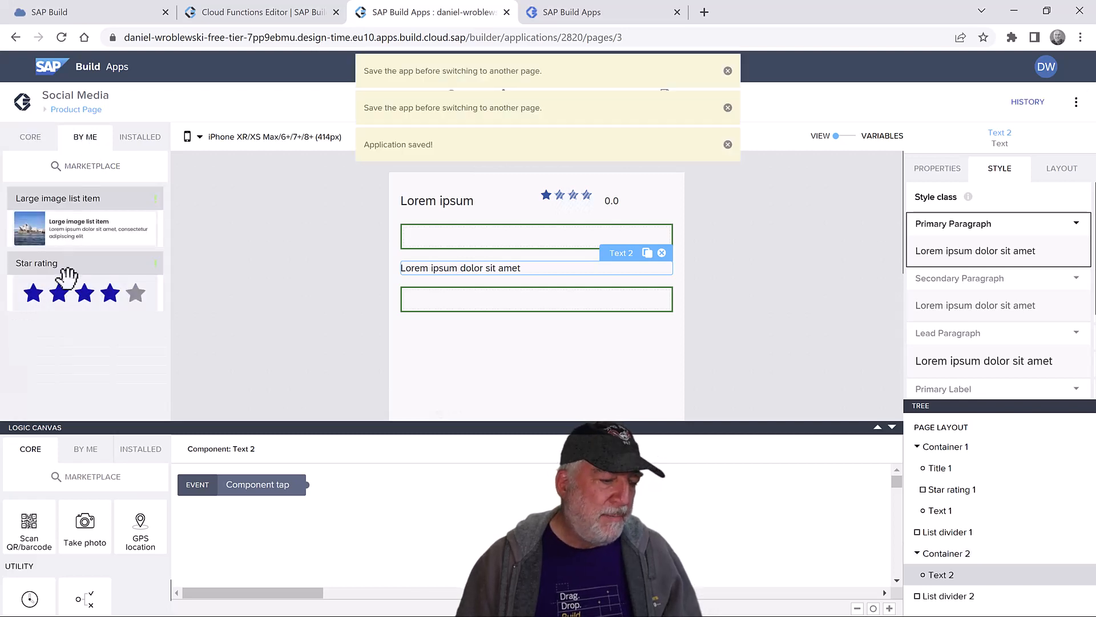
left_click_drag(67, 278, 1003, 584)
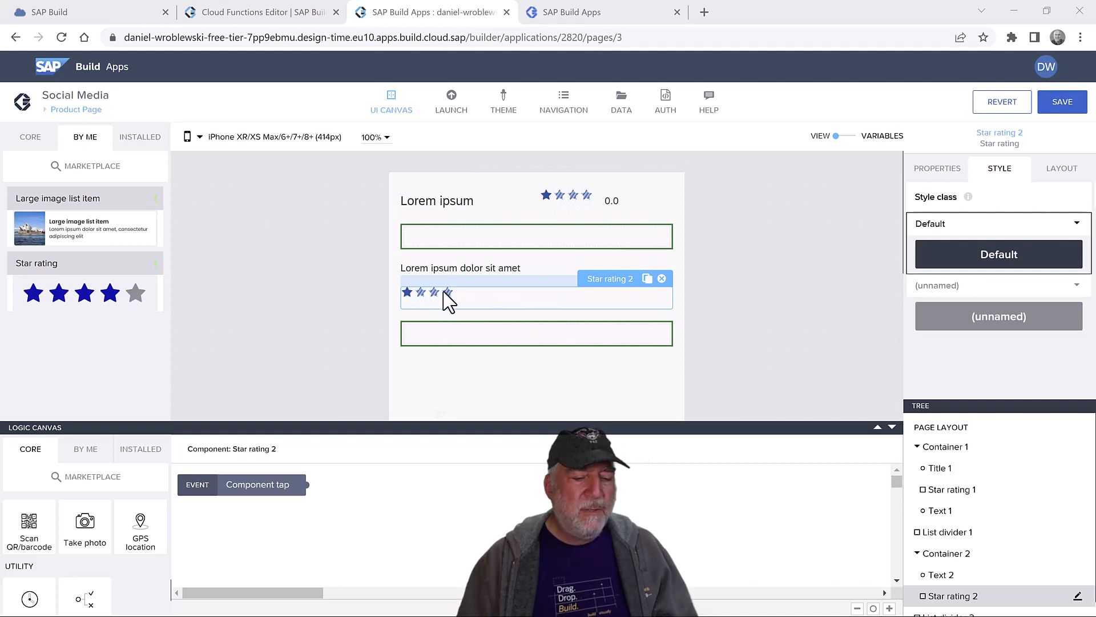
- Change Text 2's content to 'Rate this product' and set its width to Fit content
left_click(458, 266)
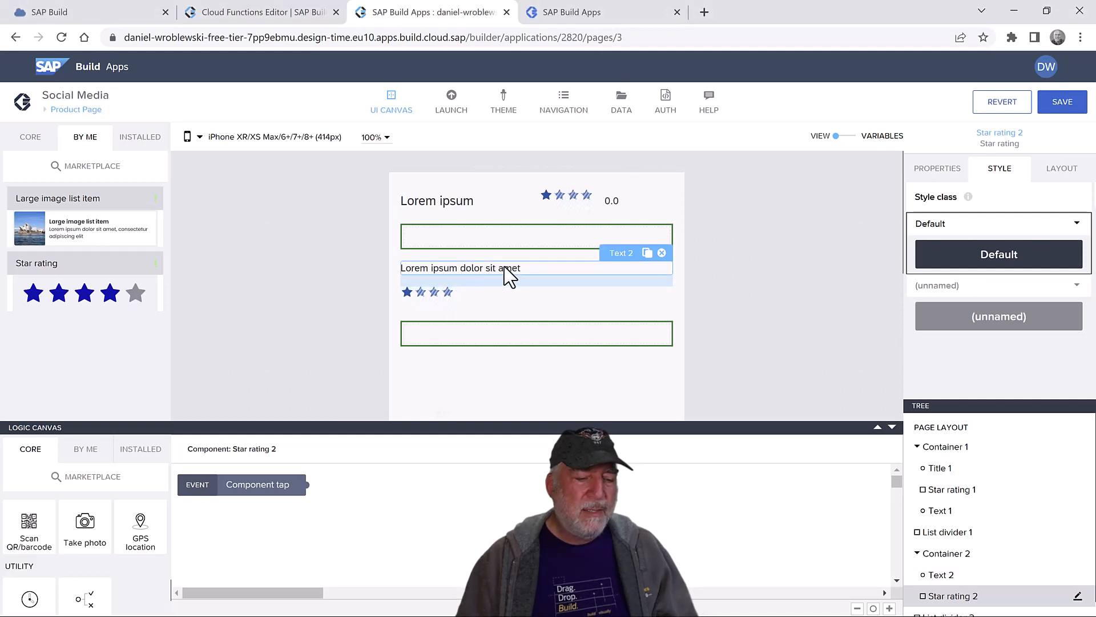
left_click(938, 169)
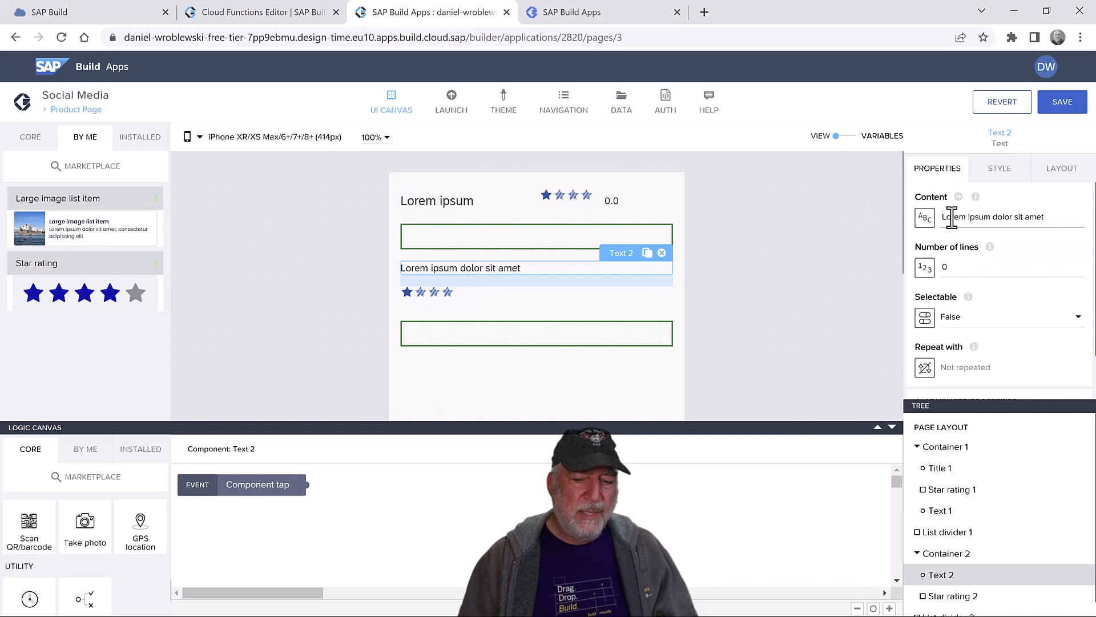
triple_click(952, 218)
type("Rate this product")
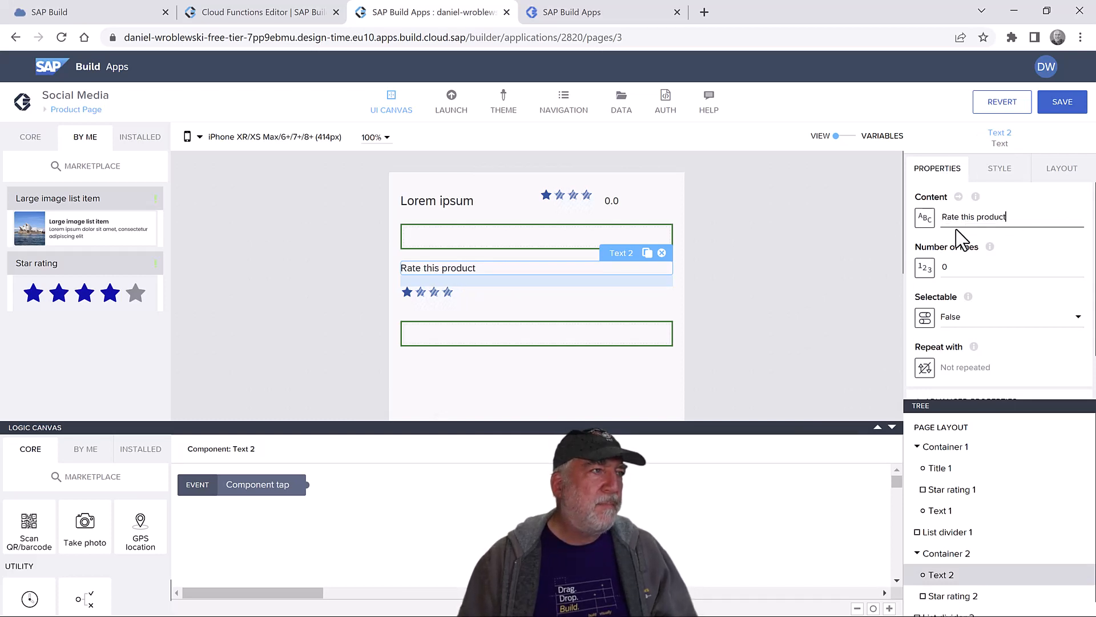
left_click(1061, 169)
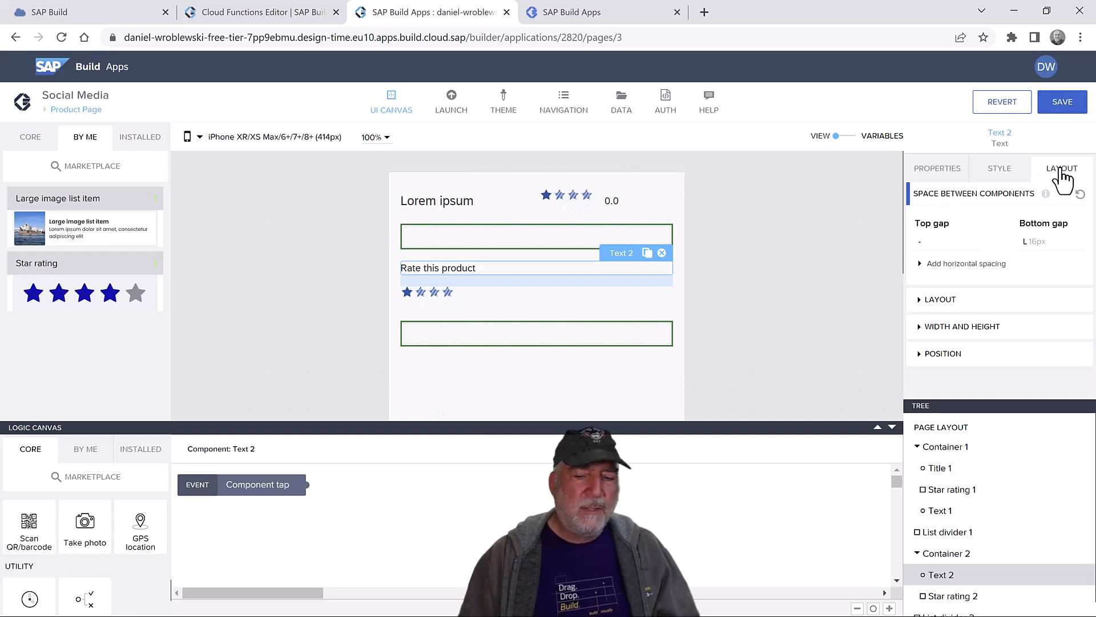
left_click(953, 300)
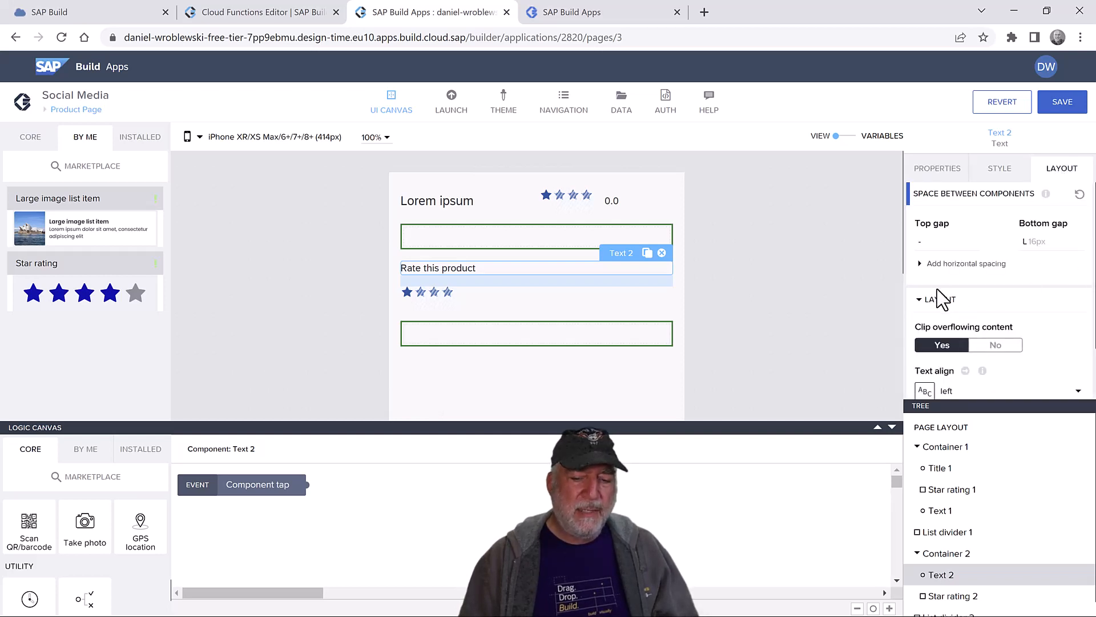
left_click(939, 299)
left_click(964, 324)
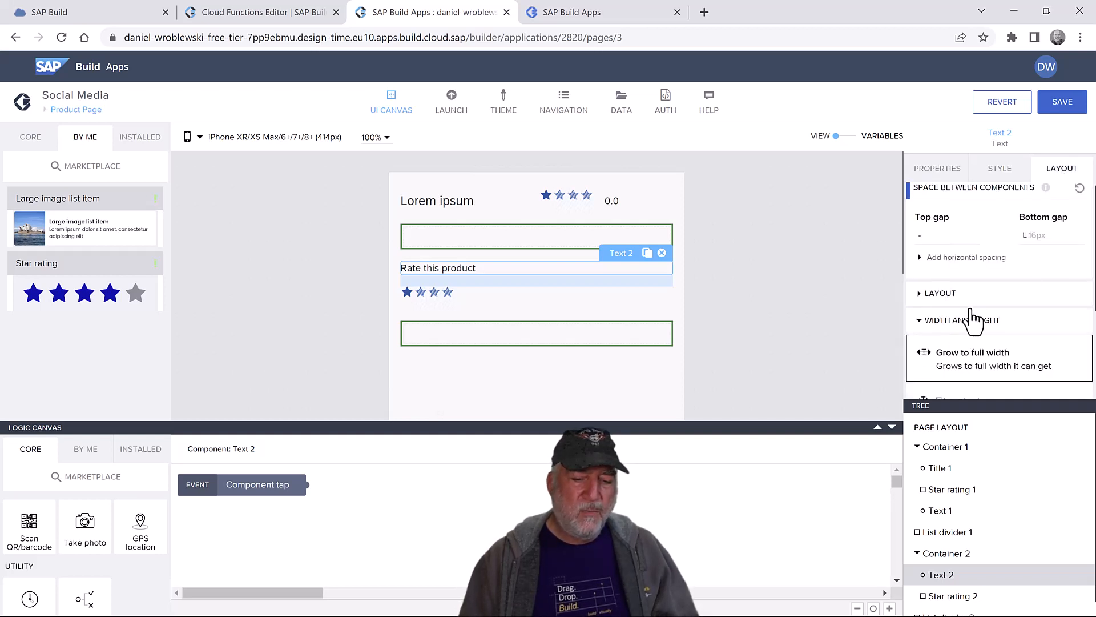
left_click(973, 343)
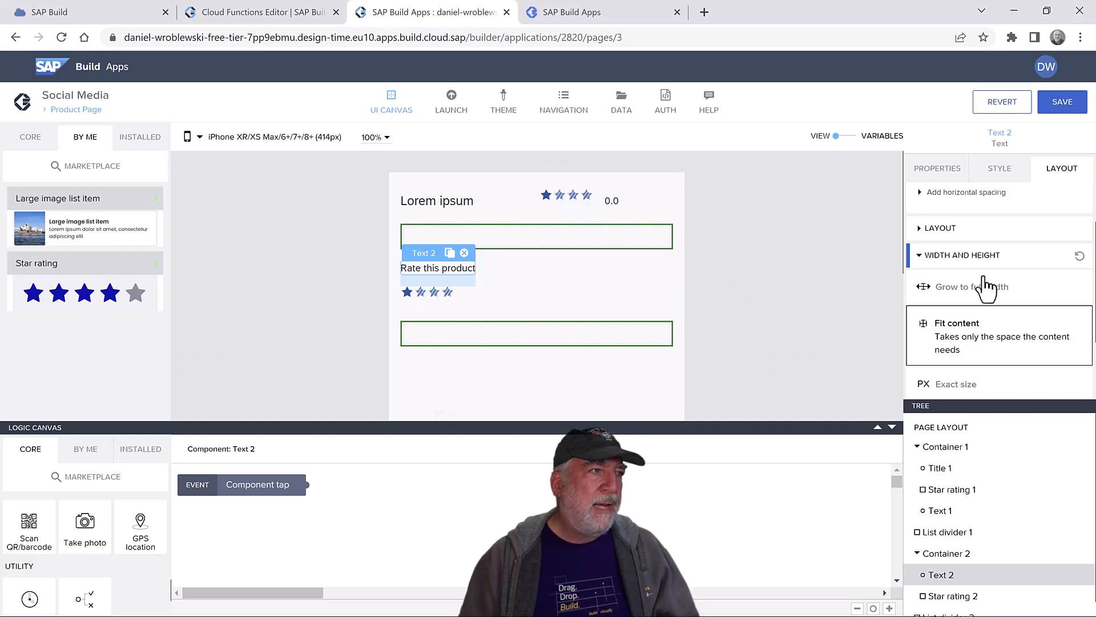
- Set the text's Primary Paragraph typography size to Small text
left_click(991, 171)
left_click(1078, 227)
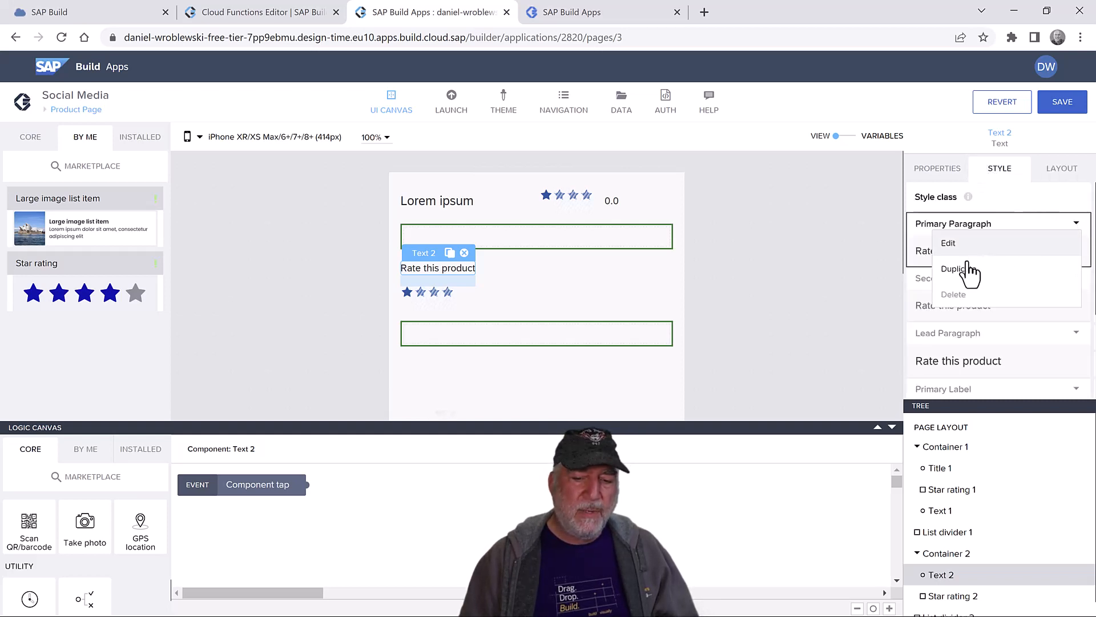
left_click(968, 243)
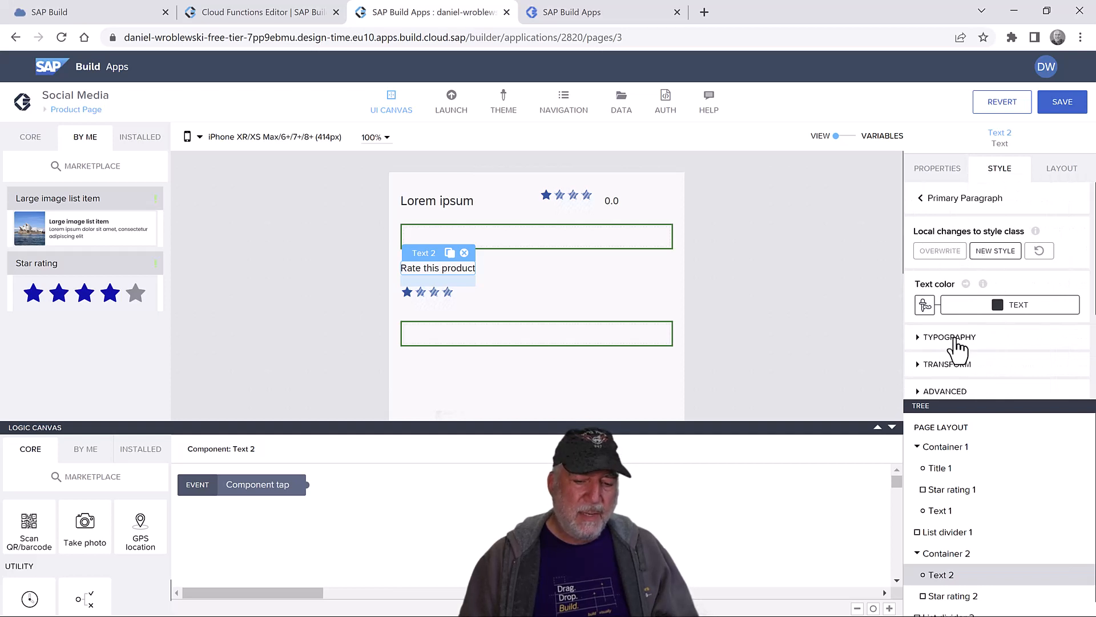
left_click(957, 341)
scroll(965, 262, "down", 3)
left_click(954, 246)
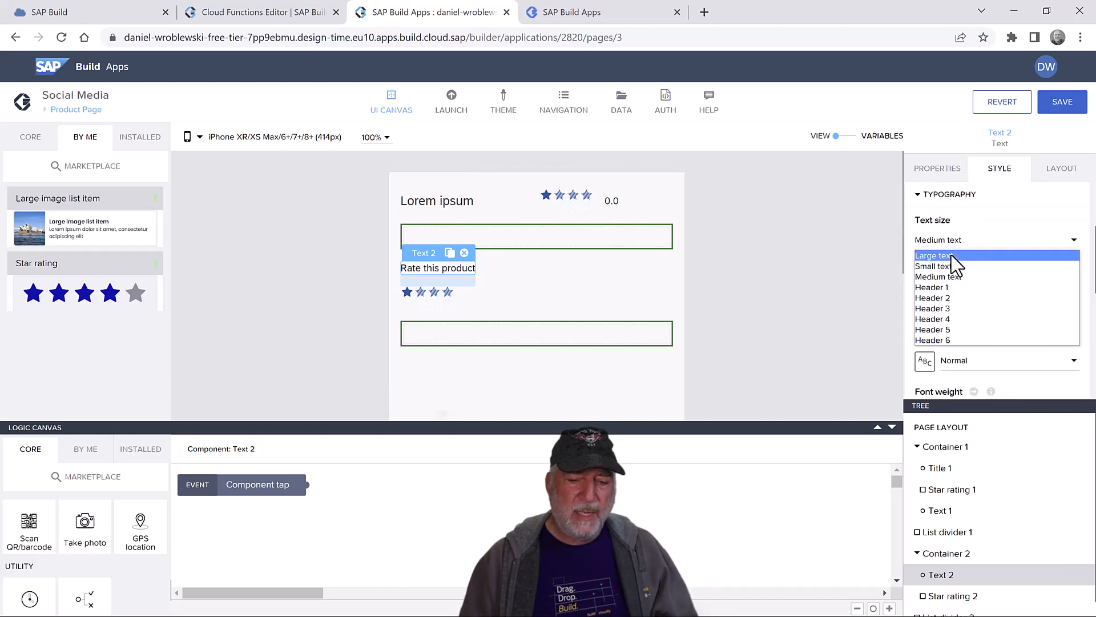
left_click(954, 275)
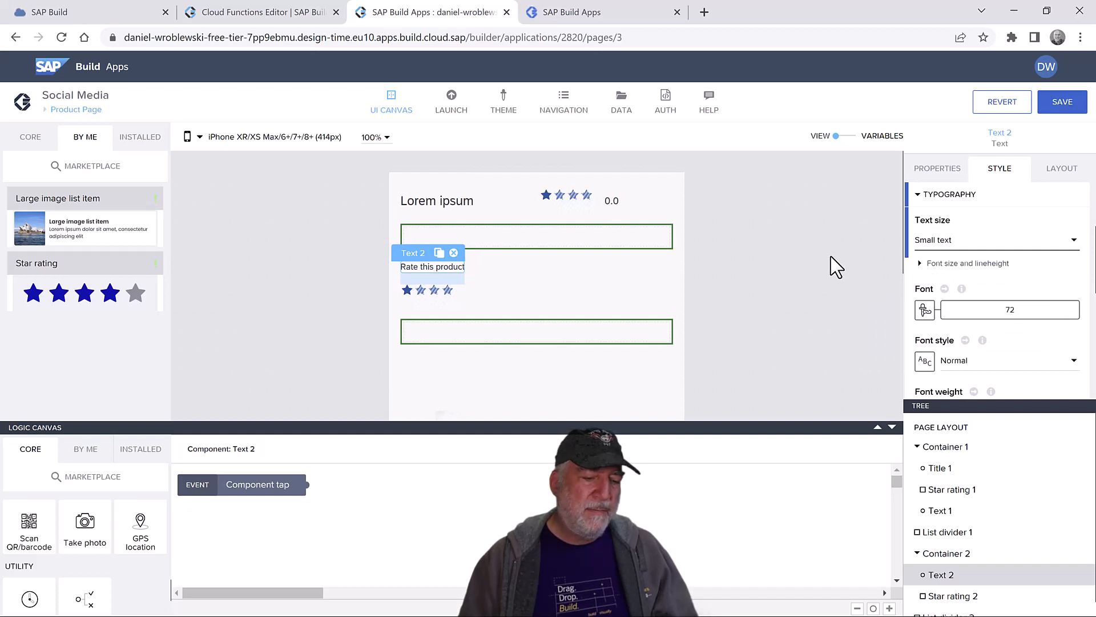
- Give Star rating 2 a maximum of 5 and bind its value to page variable rating
left_click(439, 298)
left_click(937, 170)
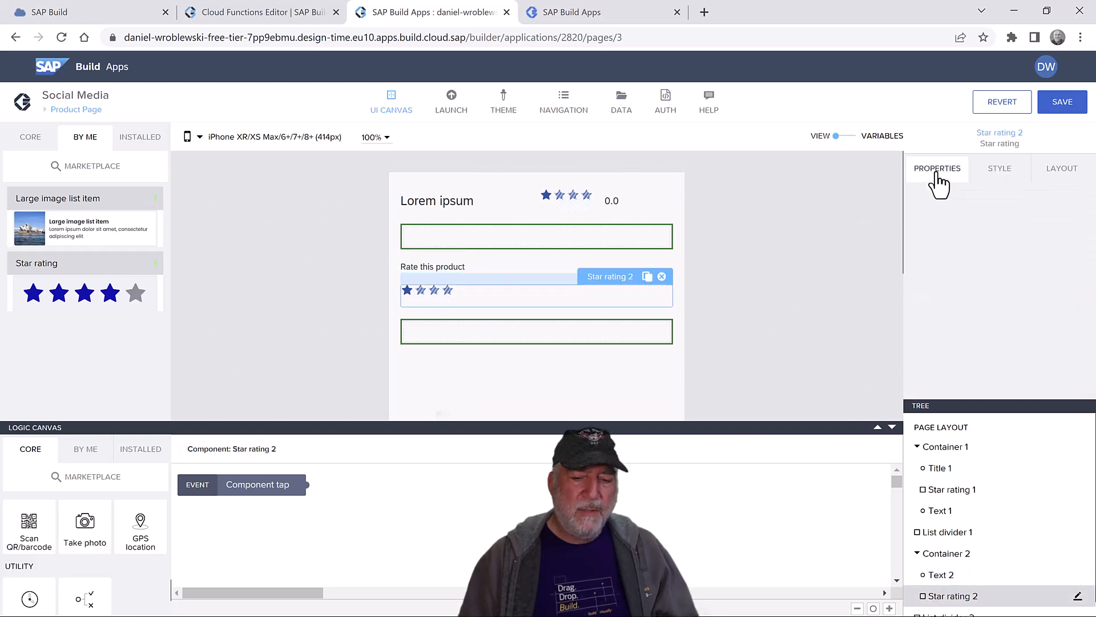
left_click(959, 225)
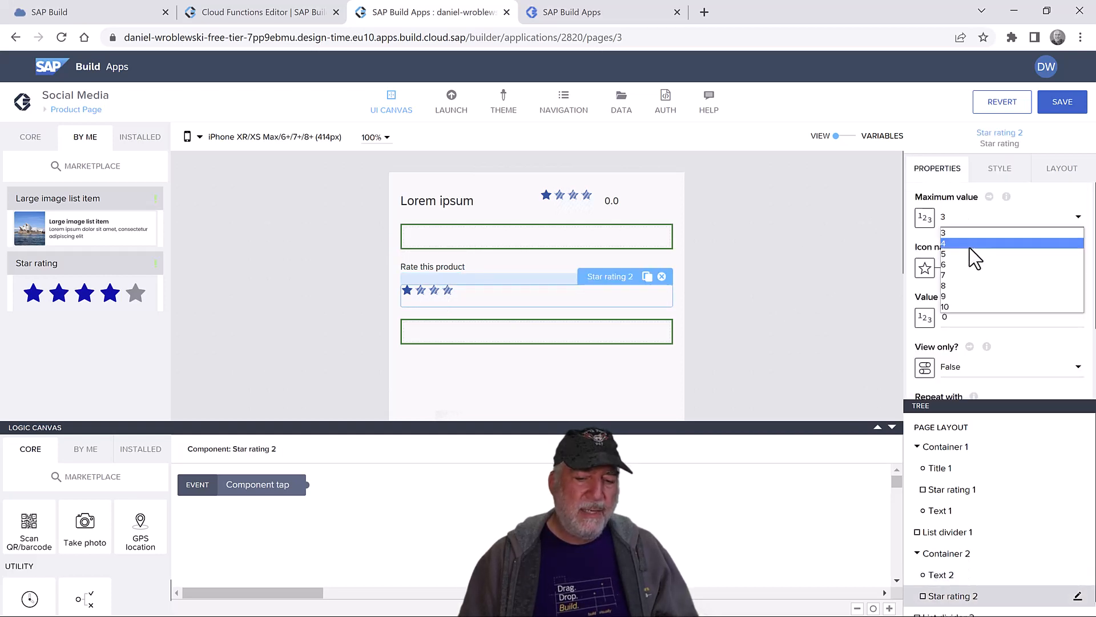
left_click(973, 254)
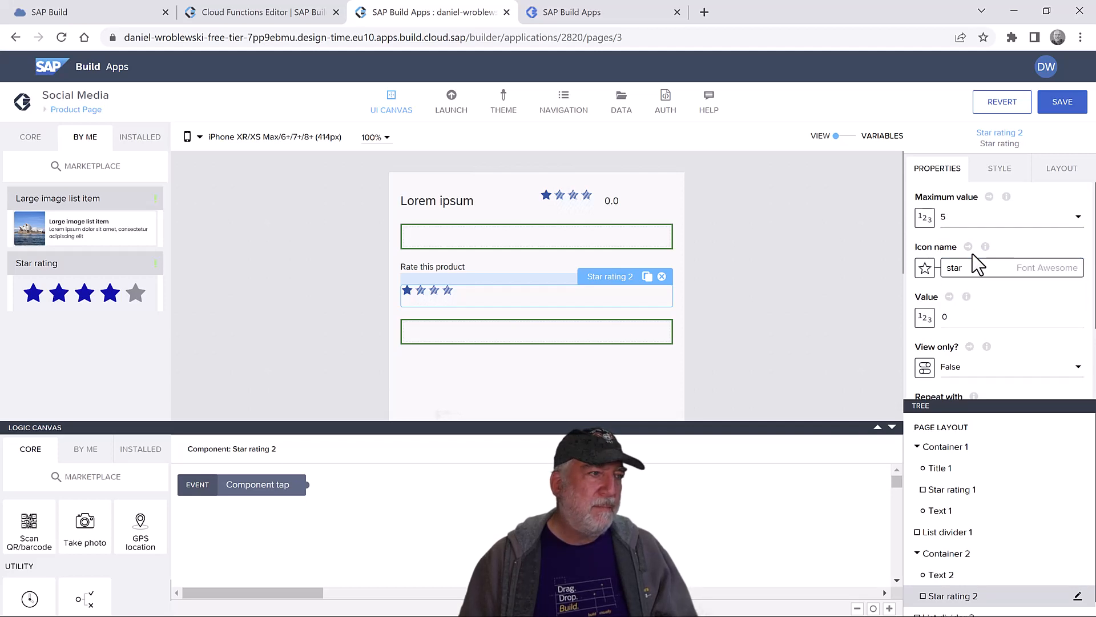
left_click(925, 317)
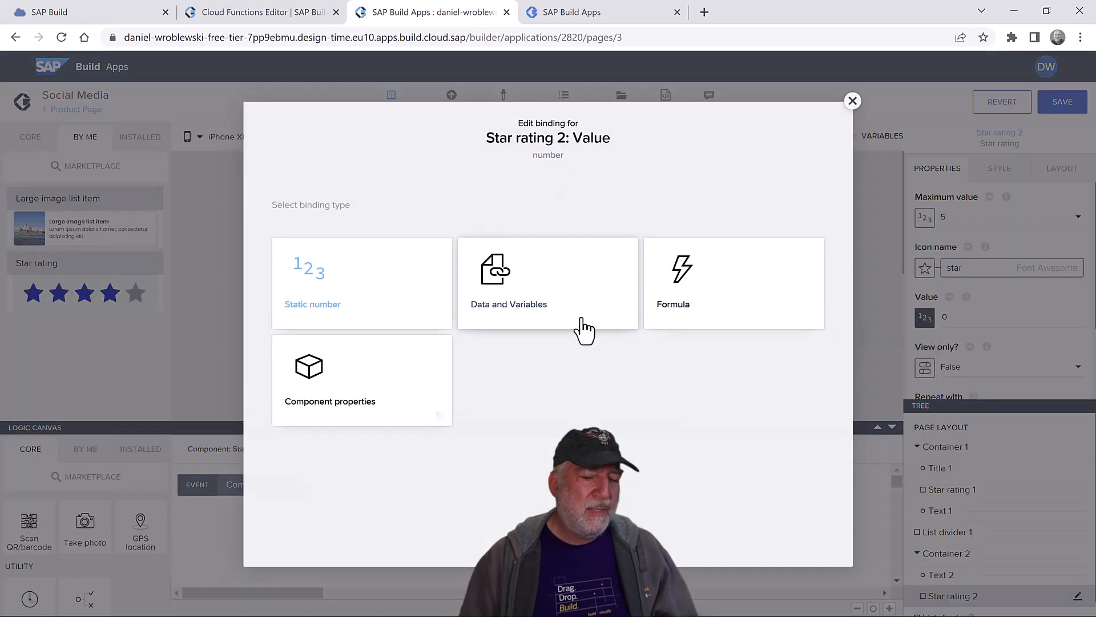
left_click(554, 292)
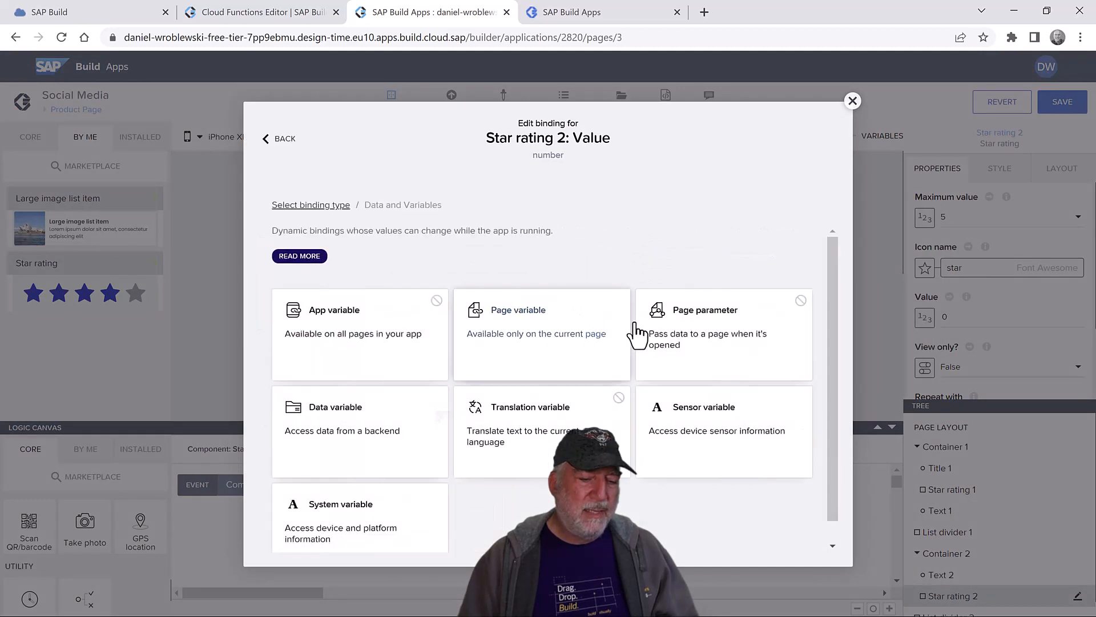
left_click(549, 329)
left_click(438, 355)
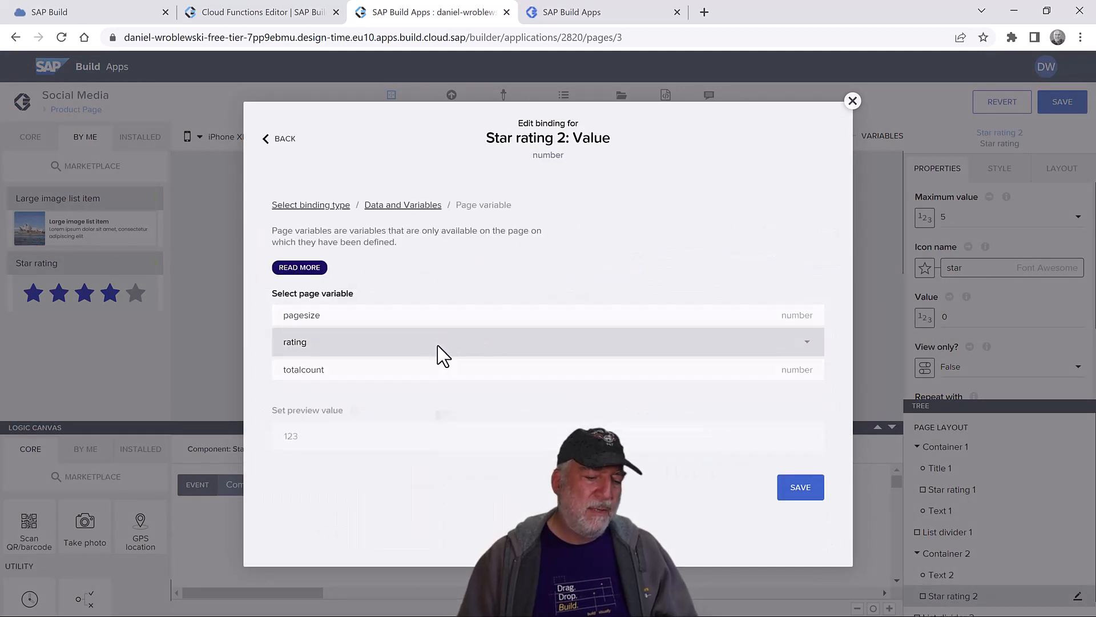
left_click(803, 449)
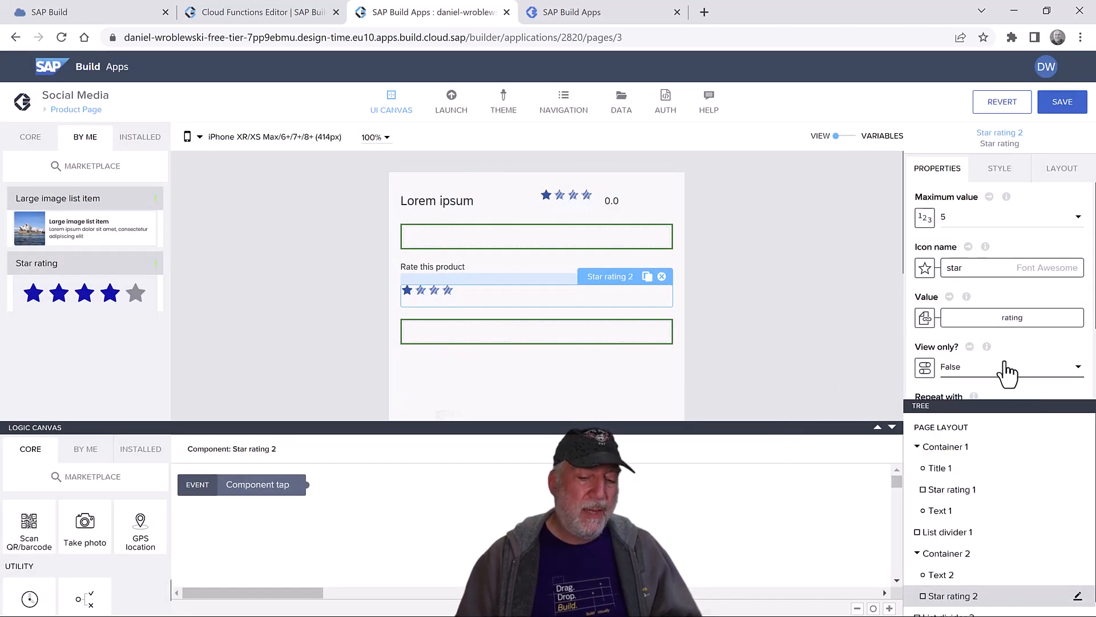
- Bind Star rating 2's View only? to page variable ratingcomplete
left_click(975, 378)
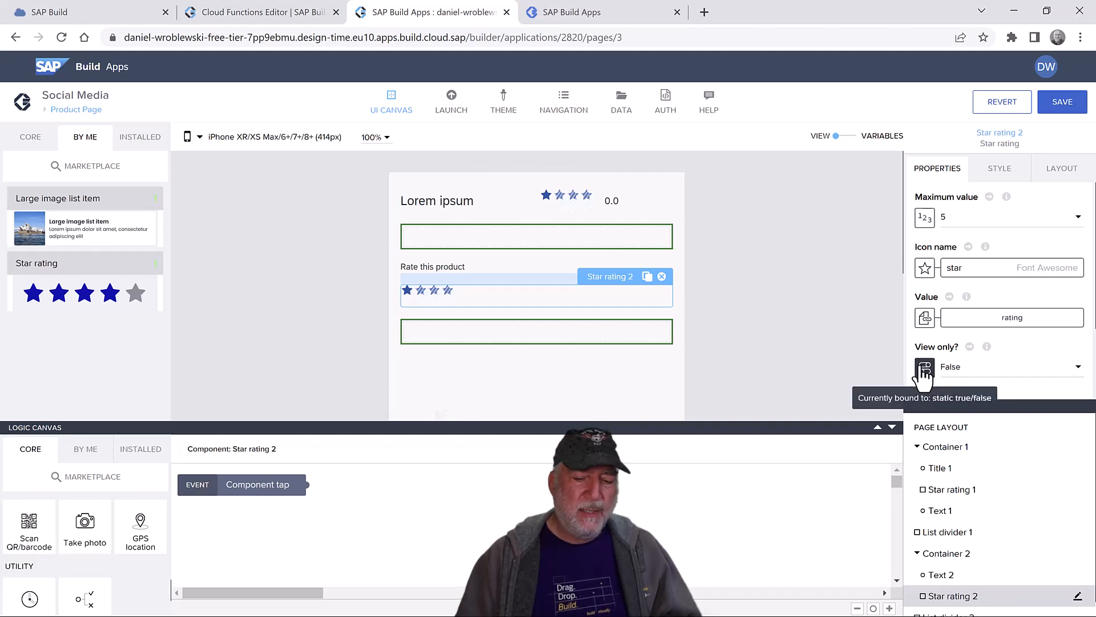
left_click(925, 367)
left_click(522, 299)
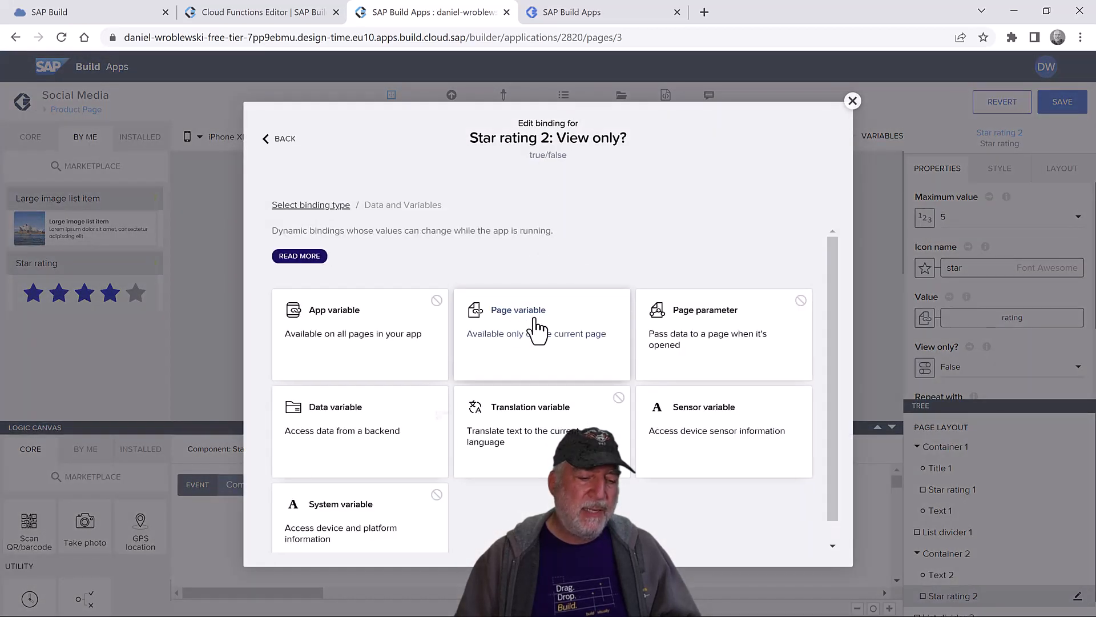
left_click(523, 310)
left_click(392, 323)
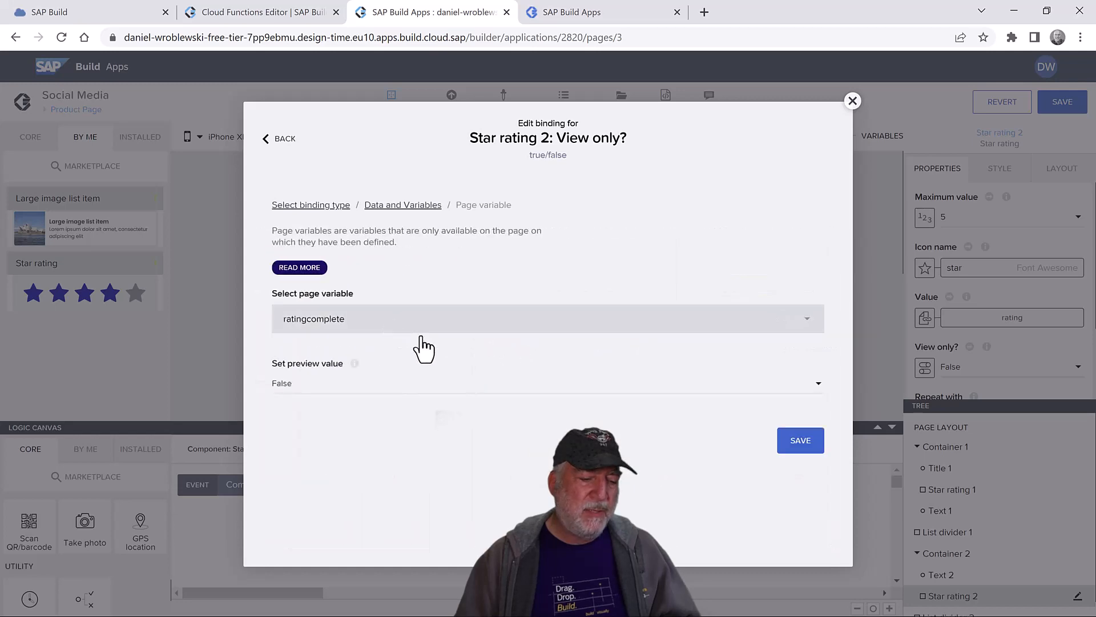
left_click(792, 444)
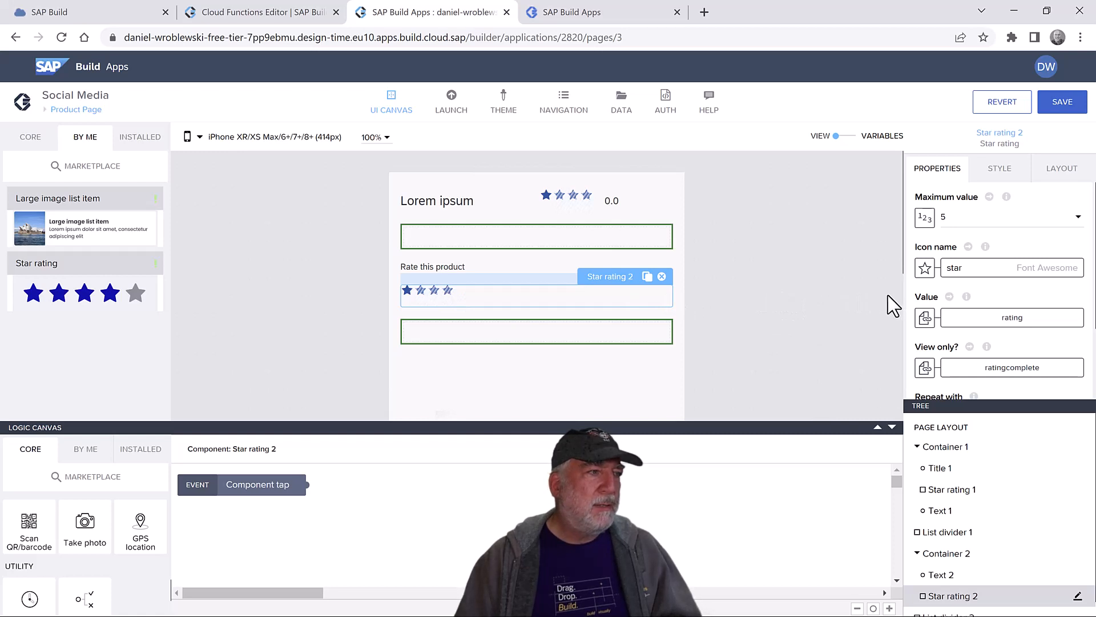
- Change Star rating 2's logic event from Component tap to value changed
double_click(489, 298)
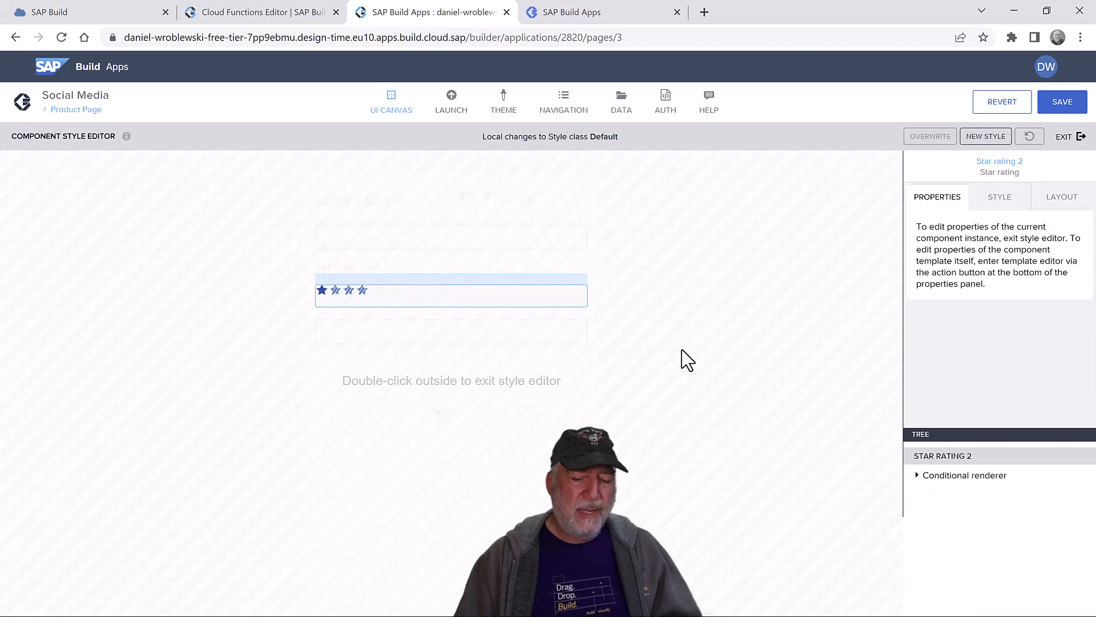
double_click(602, 286)
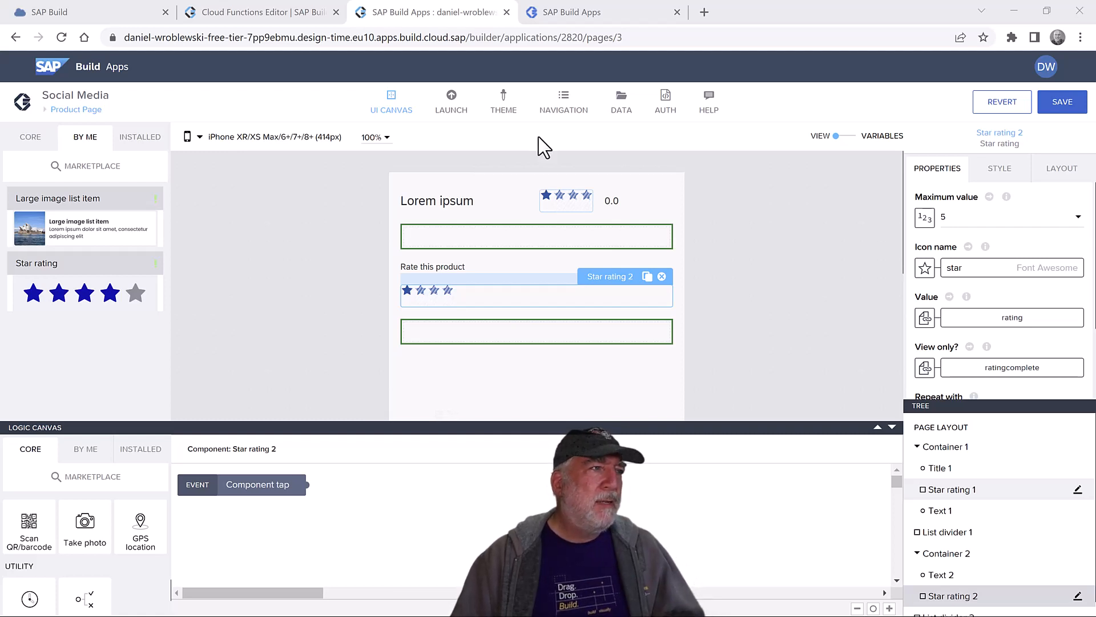
left_click_drag(269, 485, 333, 501)
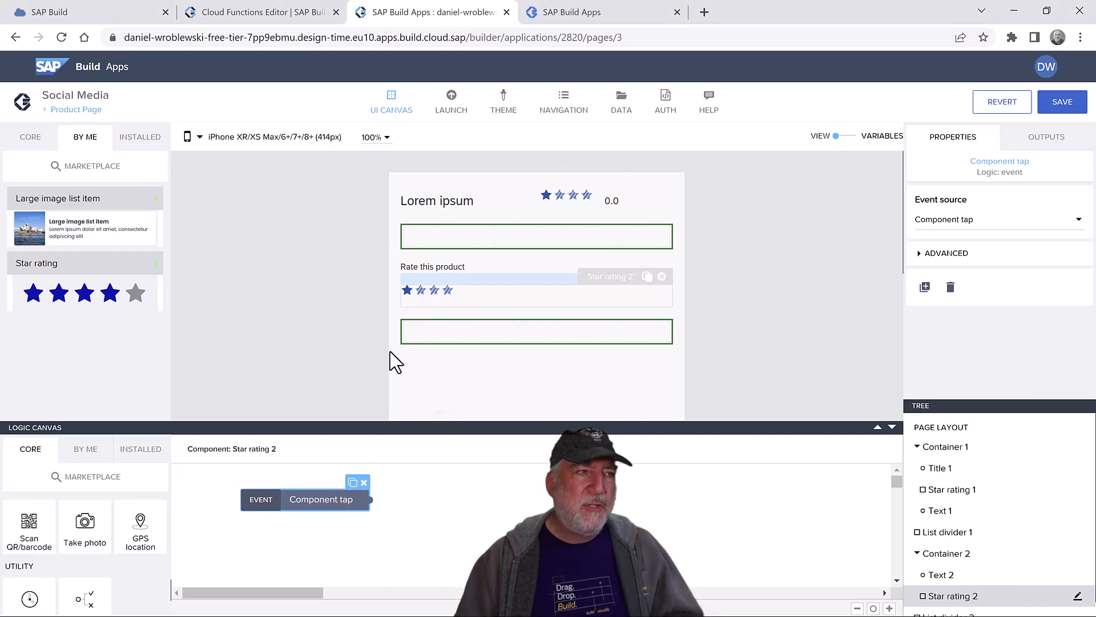
left_click_drag(295, 498, 242, 485)
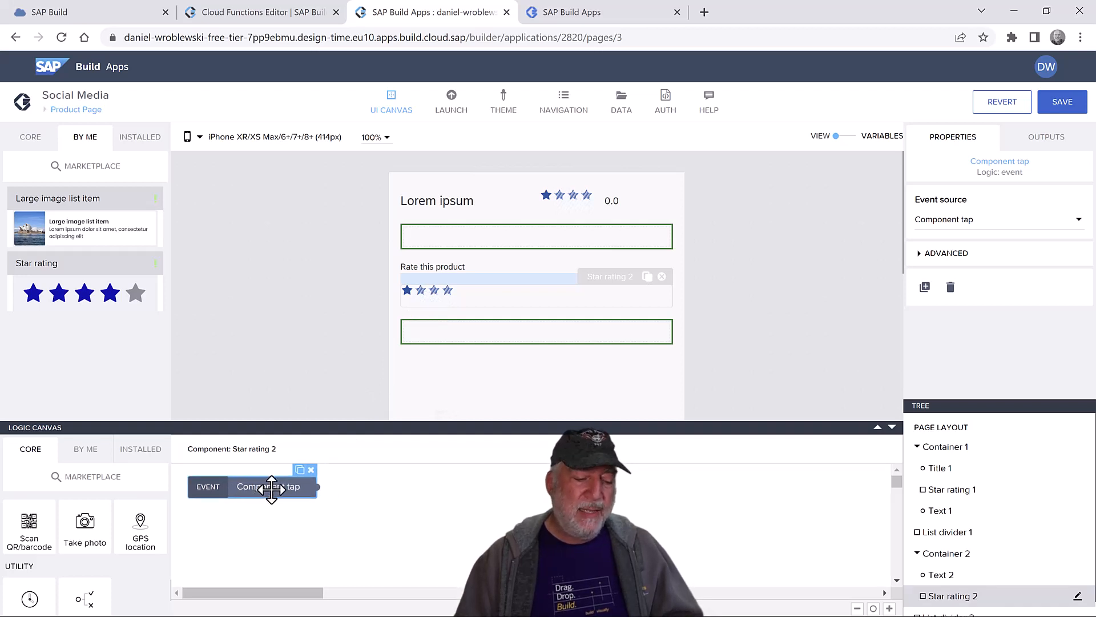
left_click(965, 222)
left_click(988, 403)
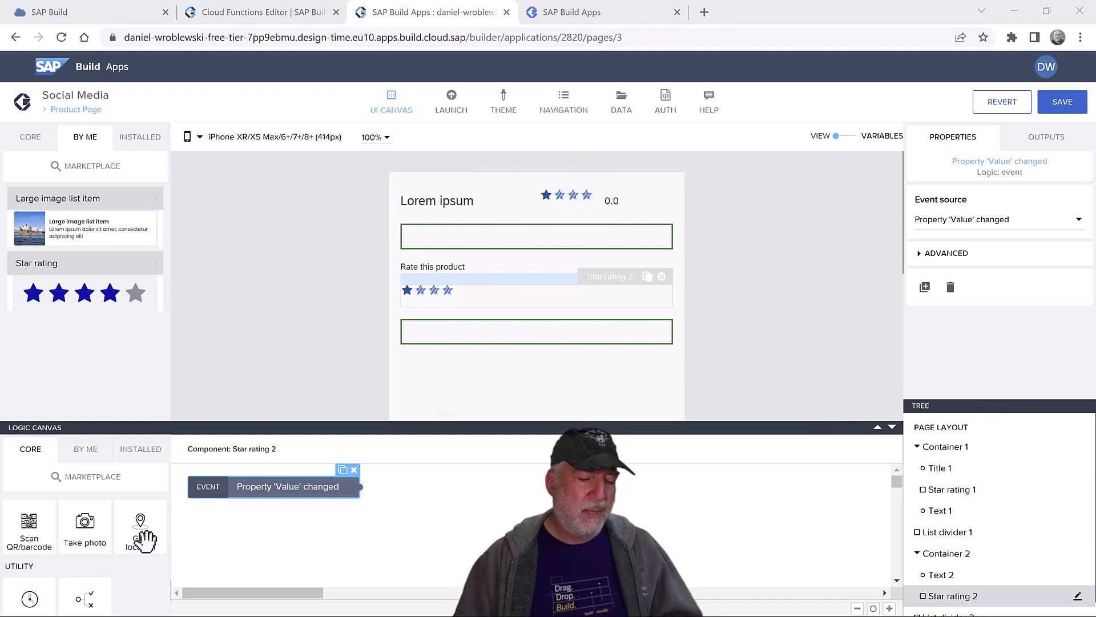
- Add an If condition after the value-changed event, followed by a Create record step
scroll(106, 577, "down", 2)
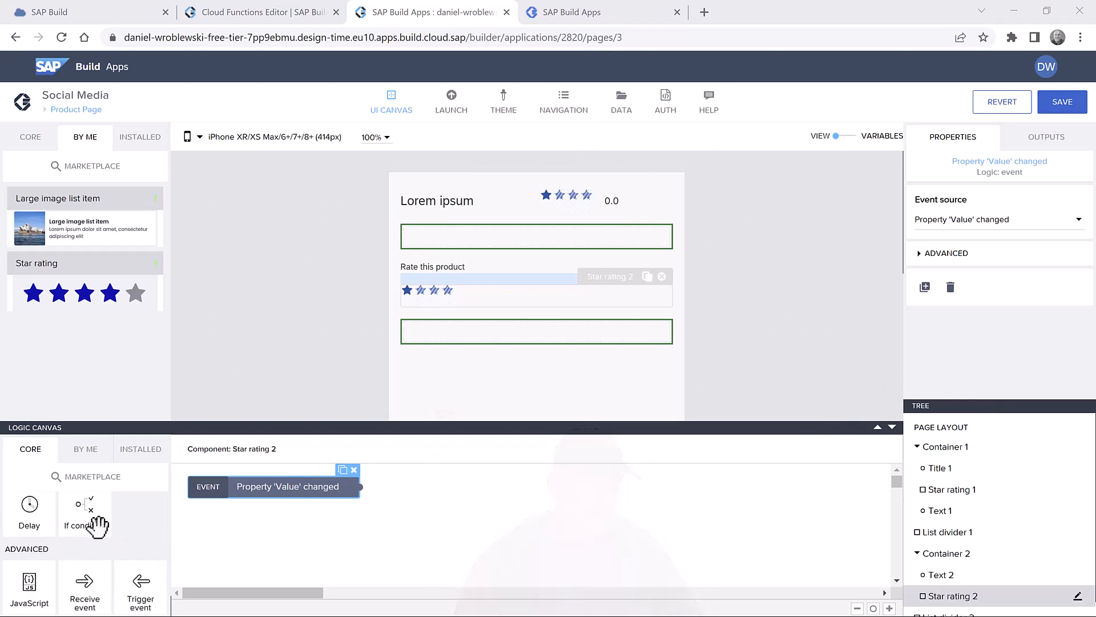
left_click_drag(137, 520, 448, 493)
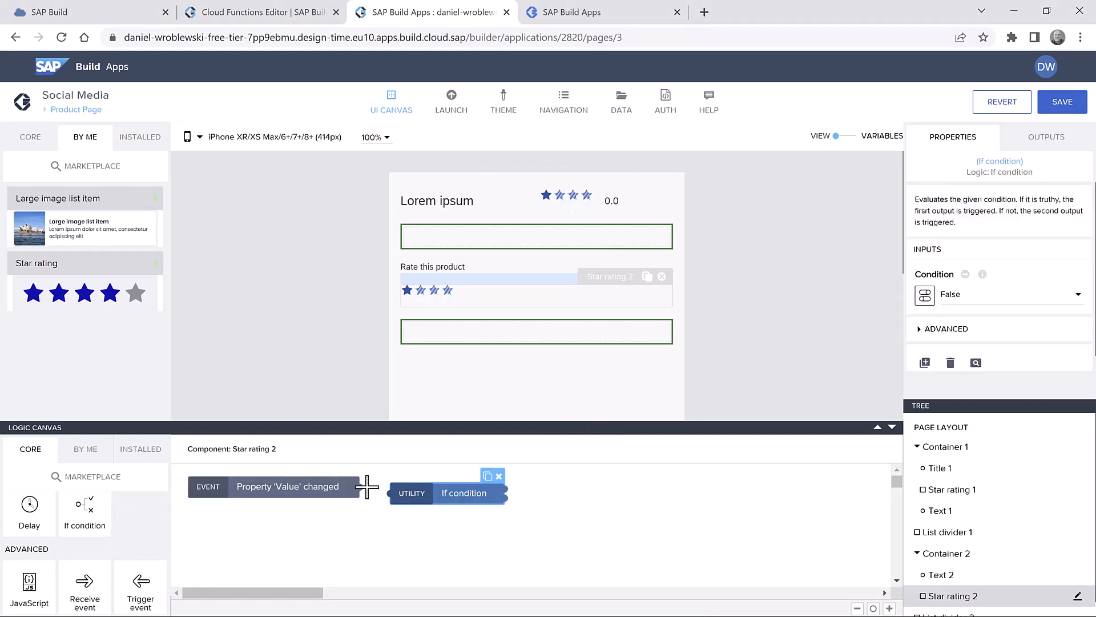
left_click_drag(358, 486, 409, 495)
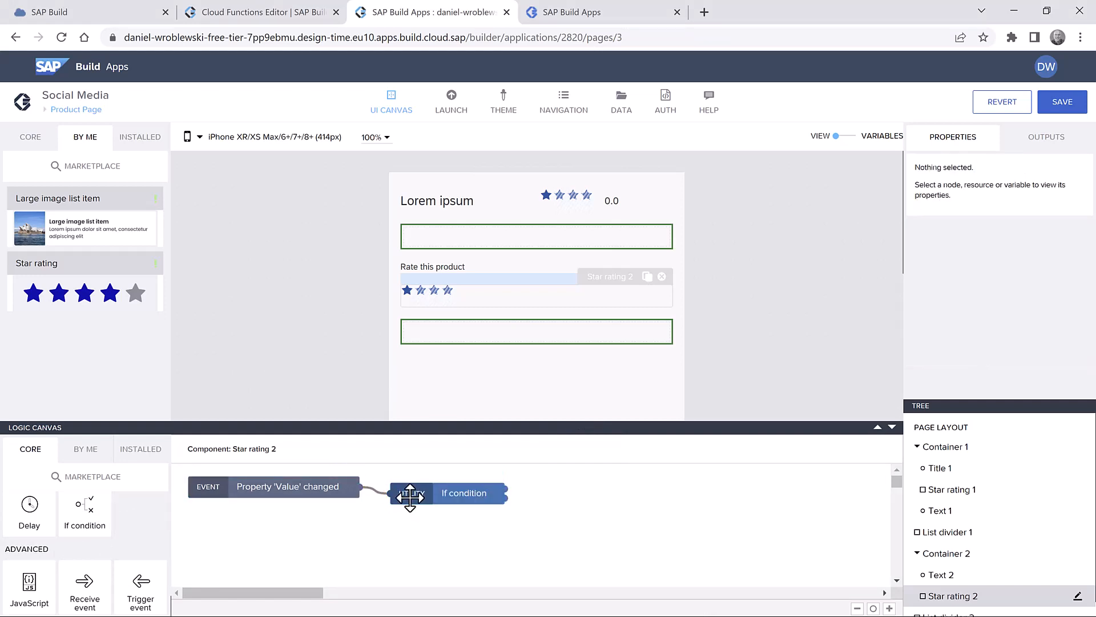
scroll(125, 546, "down", 3)
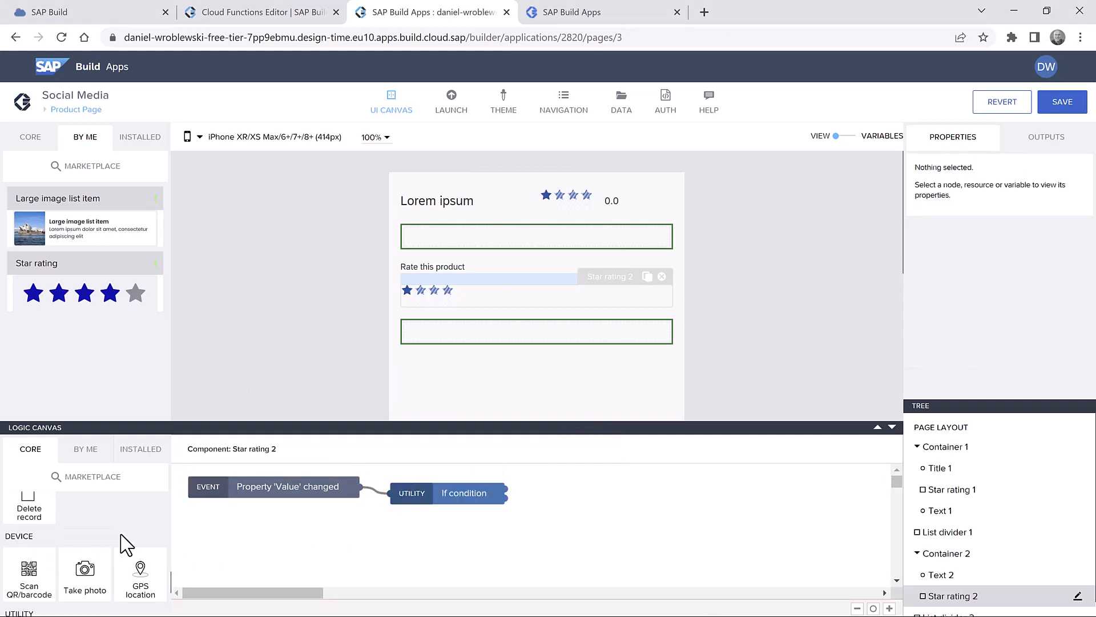
scroll(126, 545, "up", 1)
left_click_drag(26, 513, 497, 535)
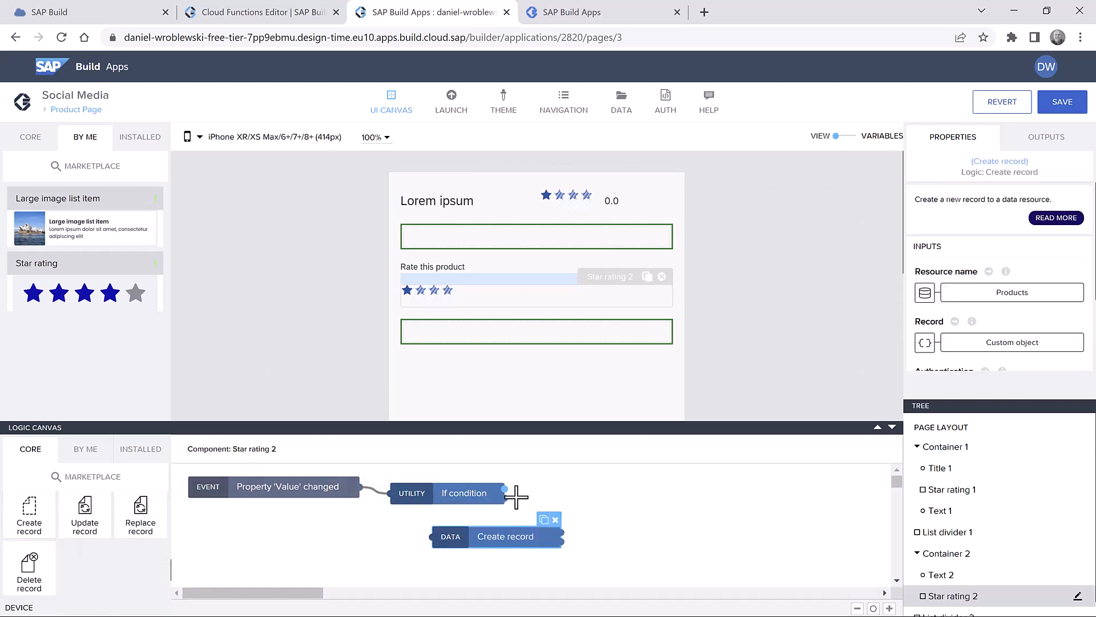
left_click_drag(505, 490, 406, 548)
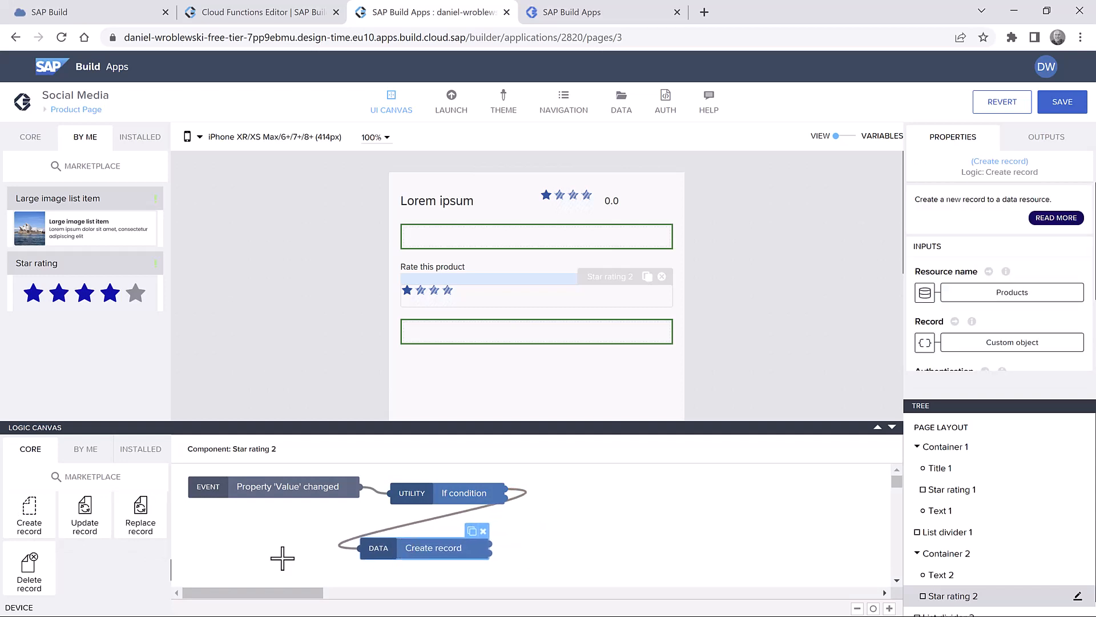
- Add a Set page variable step connected after Create record
scroll(116, 547, "up", 3)
scroll(130, 541, "down", 2)
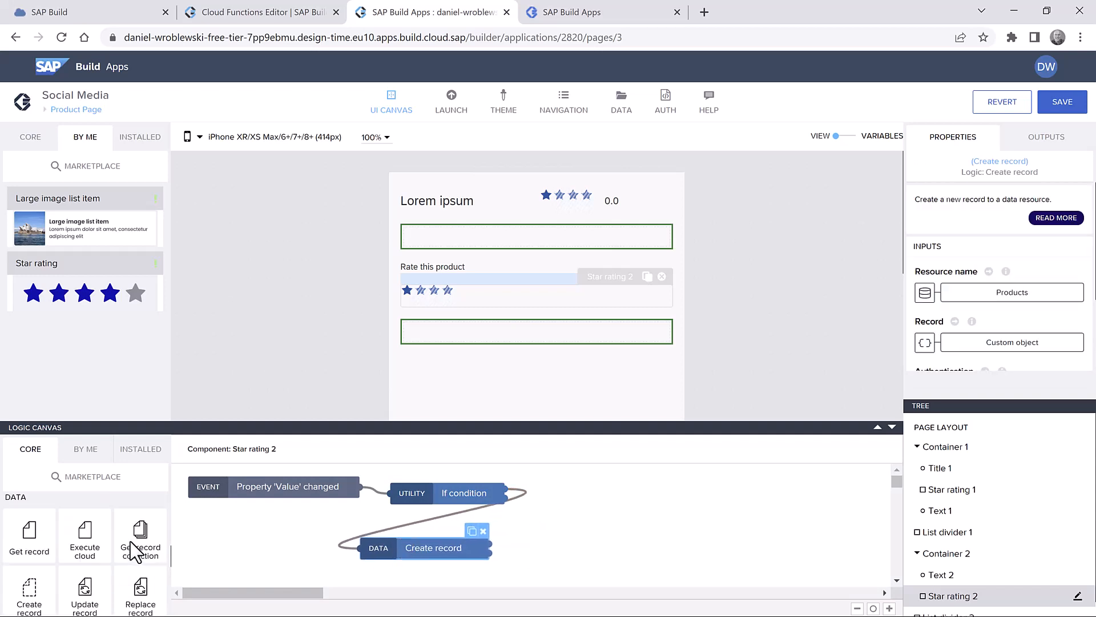
scroll(130, 541, "up", 2)
scroll(130, 541, "down", 4)
scroll(130, 539, "down", 1)
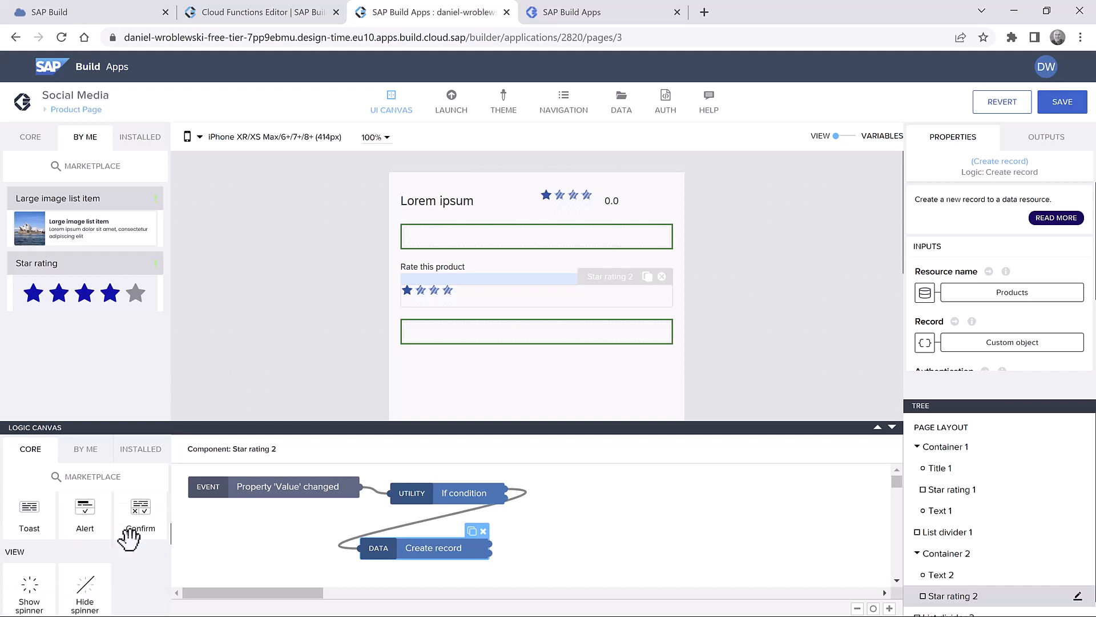
scroll(130, 542, "up", 2)
scroll(130, 541, "up", 2)
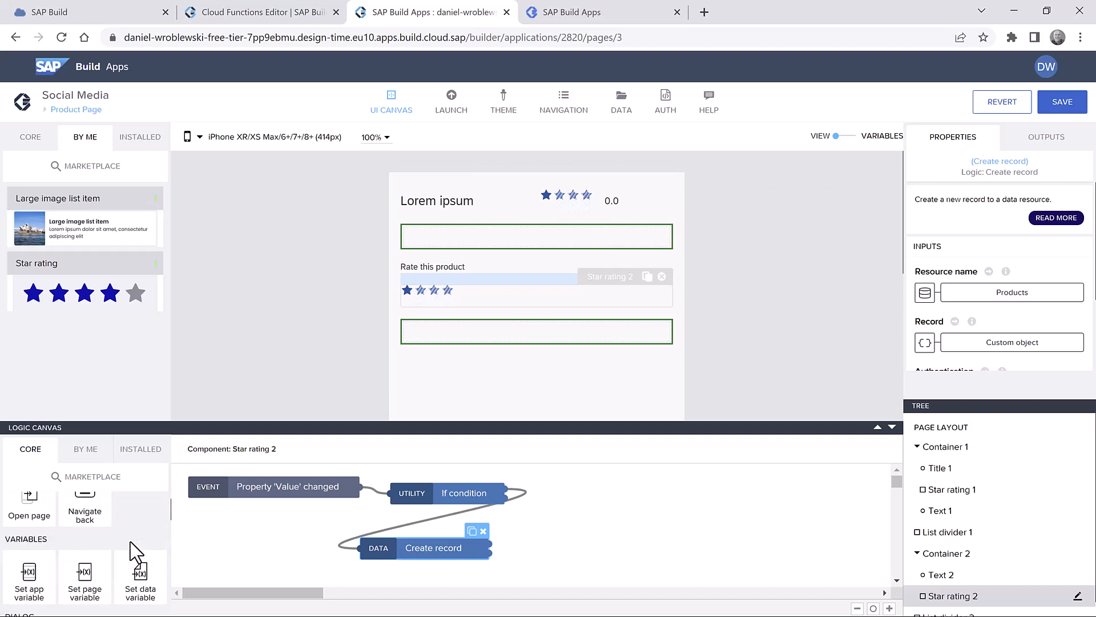
left_click_drag(84, 572, 624, 505)
left_click_drag(490, 546, 549, 505)
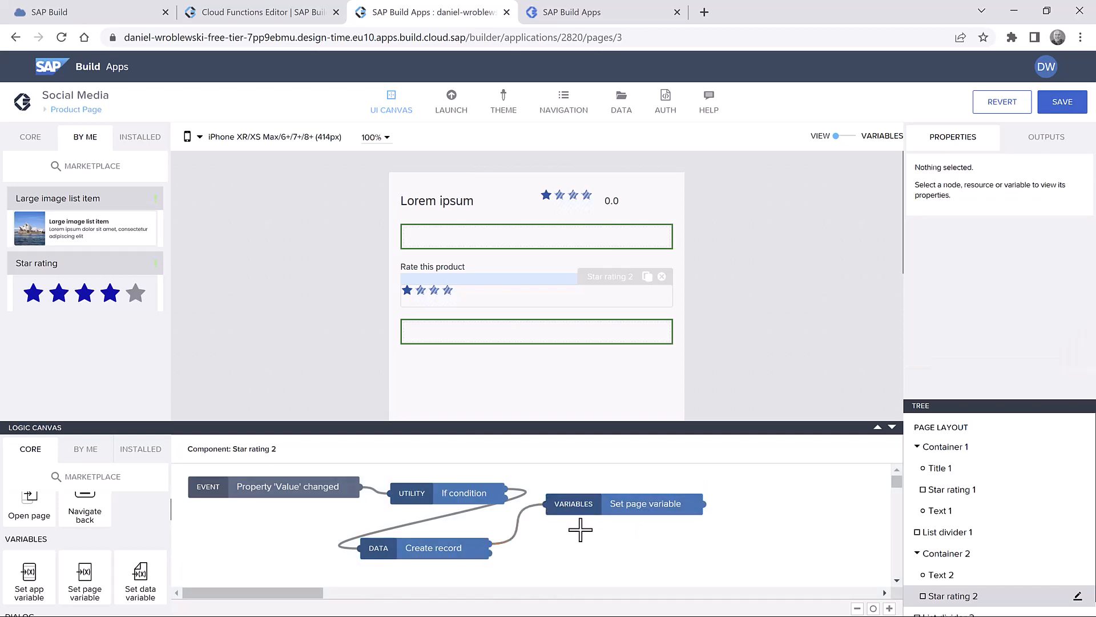
- Add Execute cloud function and Set app variable steps, wiring the cloud function into Set app variable
scroll(141, 543, "down", 2)
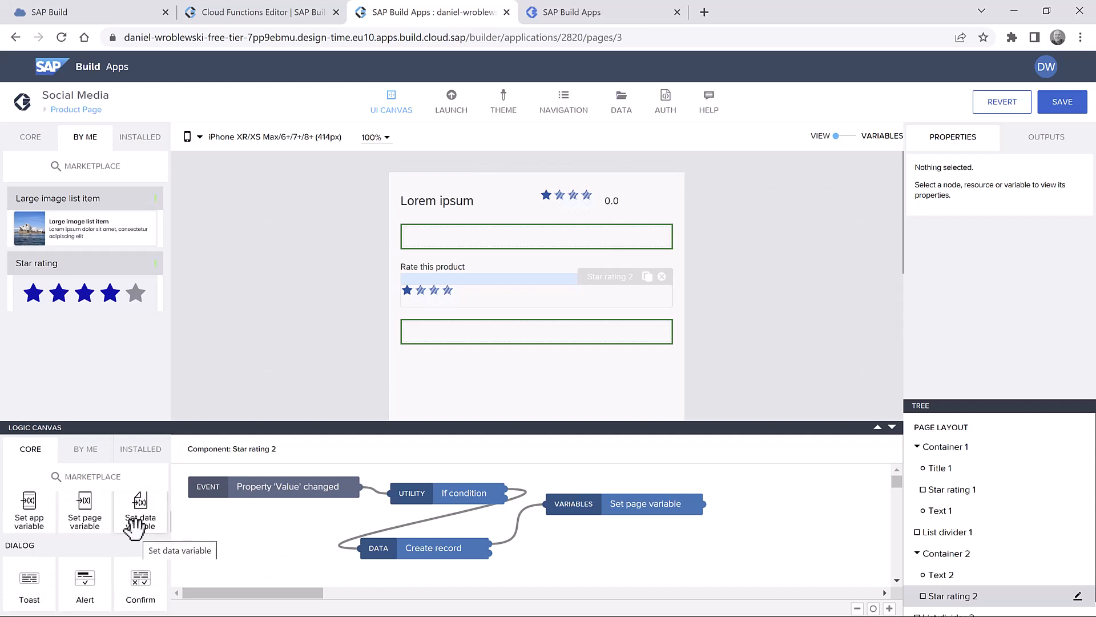
scroll(135, 528, "down", 1)
scroll(136, 528, "up", 3)
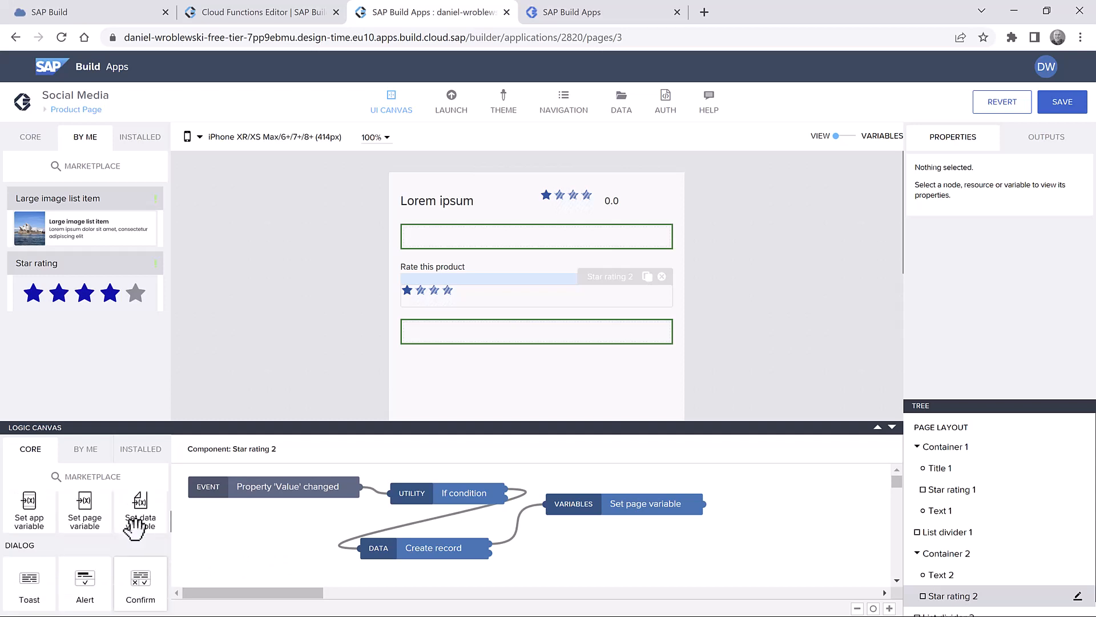
scroll(136, 531, "down", 1)
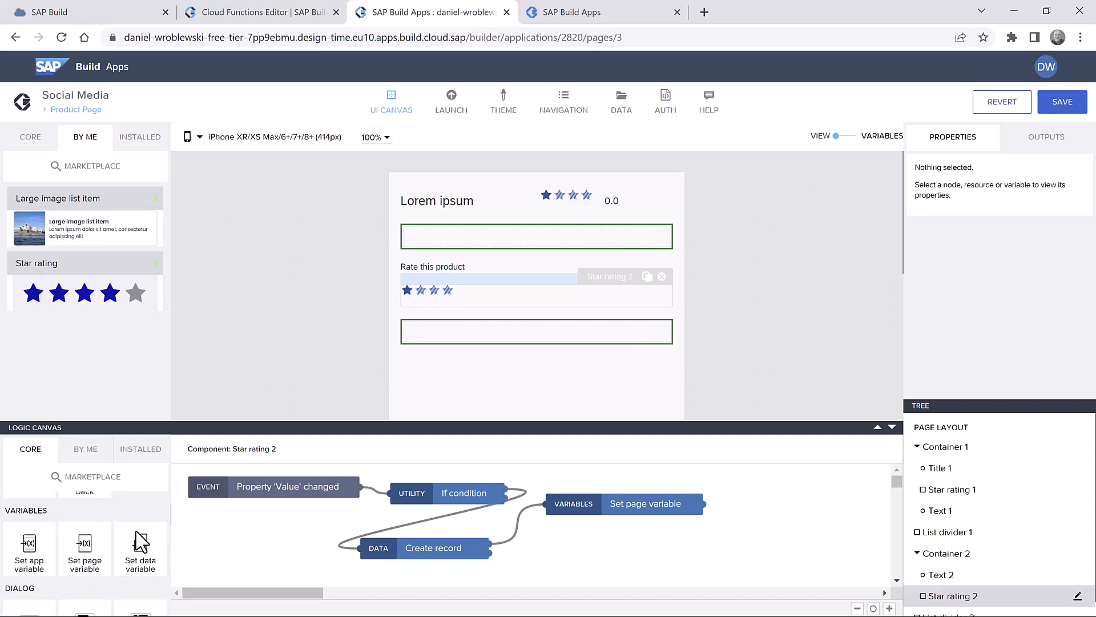
scroll(135, 529, "up", 1)
scroll(136, 531, "down", 5)
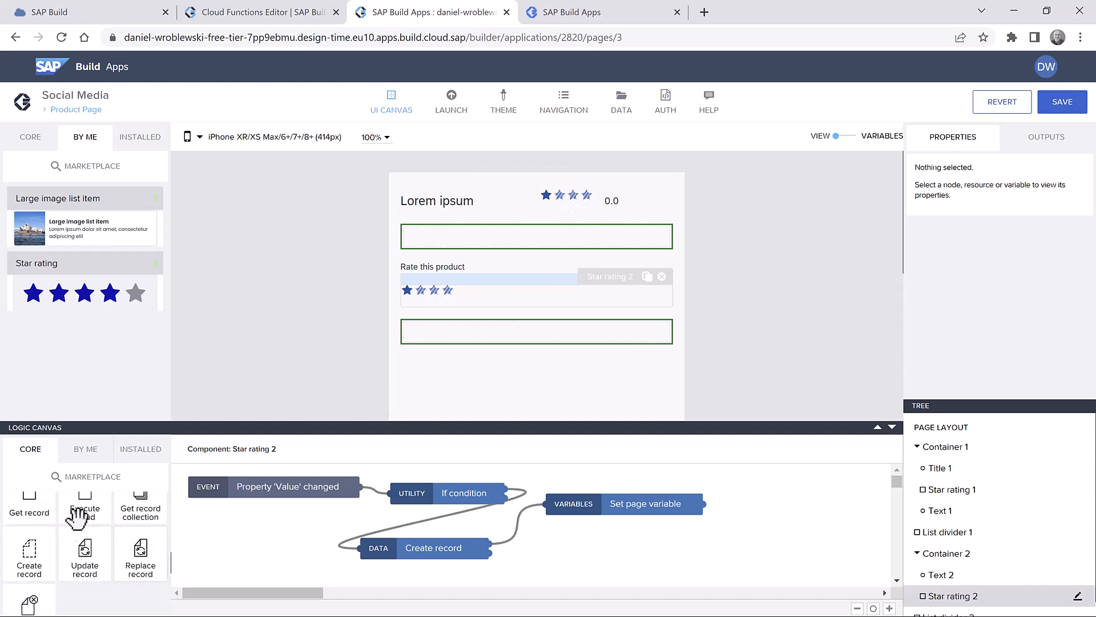
left_click_drag(84, 505, 733, 495)
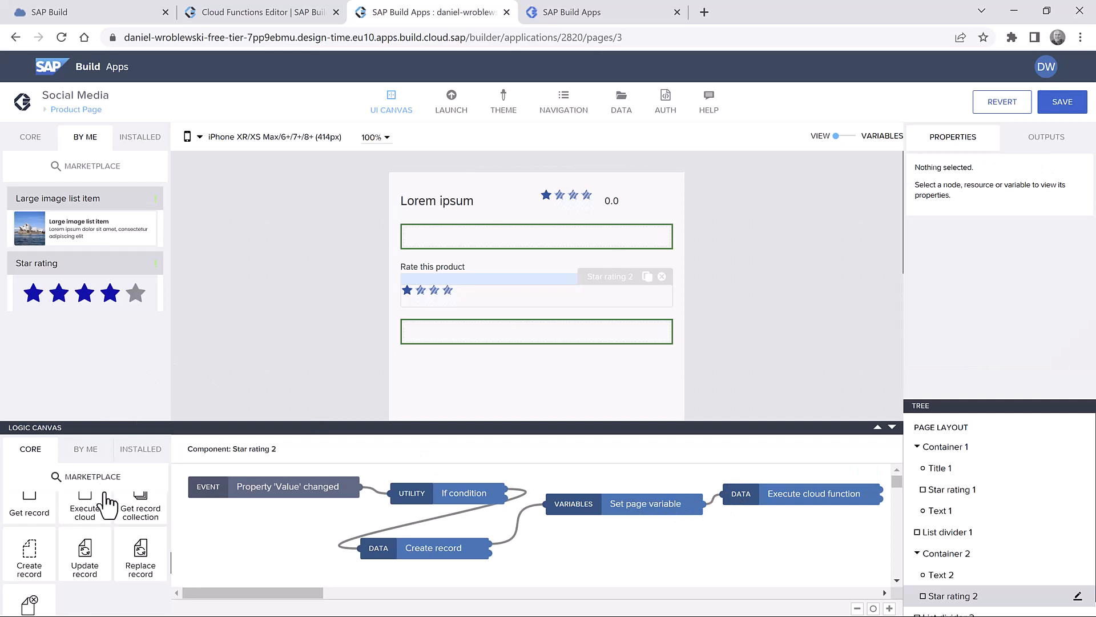
scroll(109, 510, "up", 1)
scroll(108, 513, "down", 5)
scroll(108, 516, "up", 1)
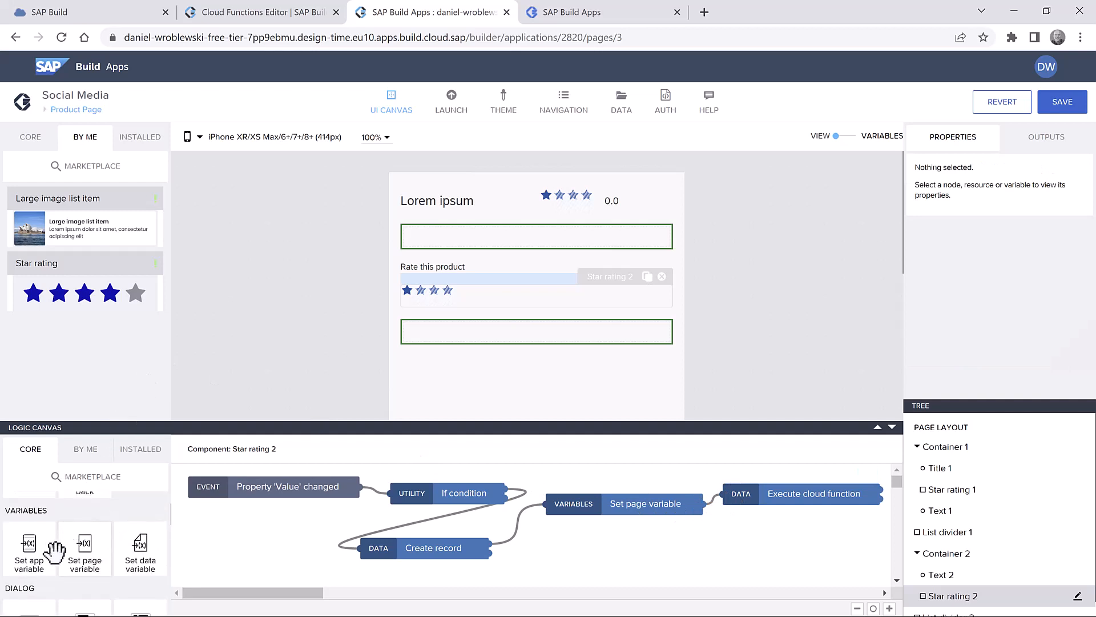
left_click_drag(23, 548, 763, 534)
left_click_drag(872, 506, 765, 564)
- Set the If condition's formula to pageVars.rating != 0
left_click(740, 545)
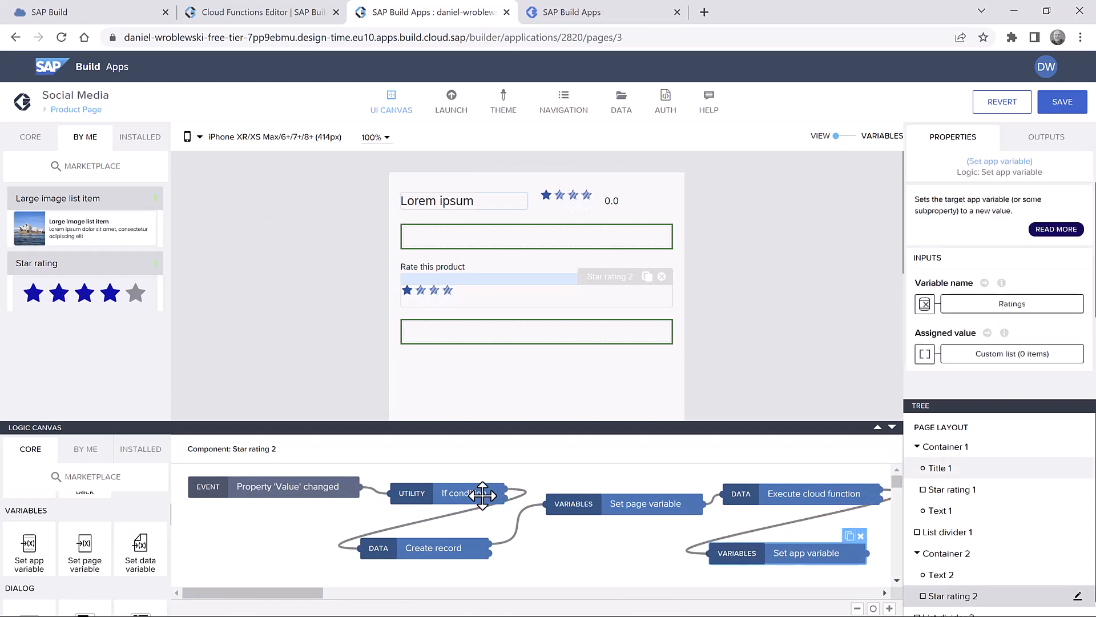
left_click(465, 494)
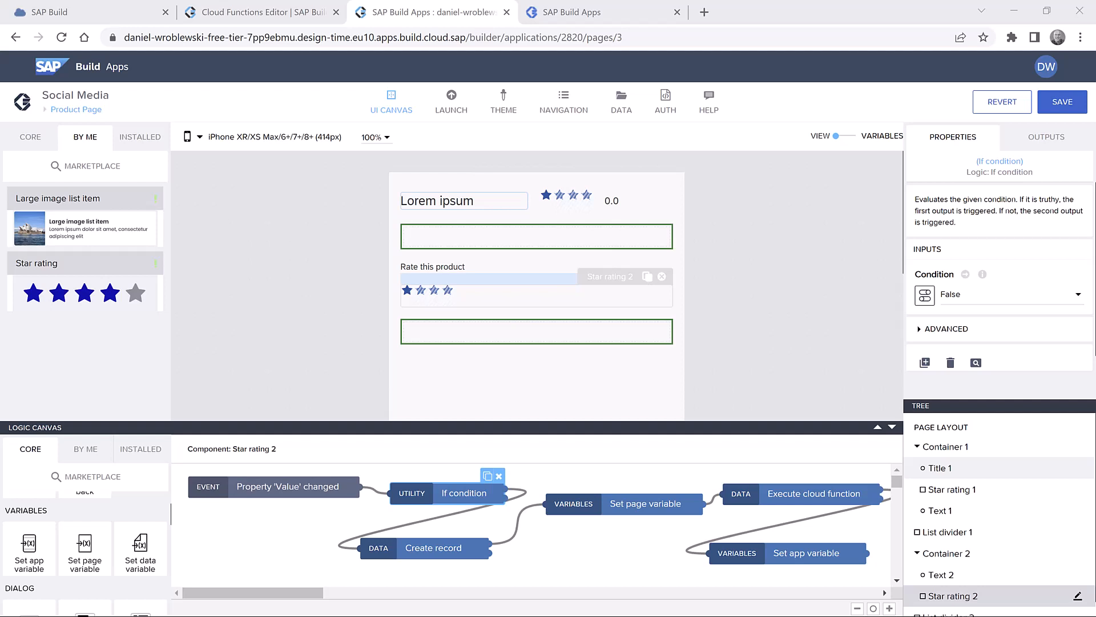
left_click(924, 295)
left_click(710, 318)
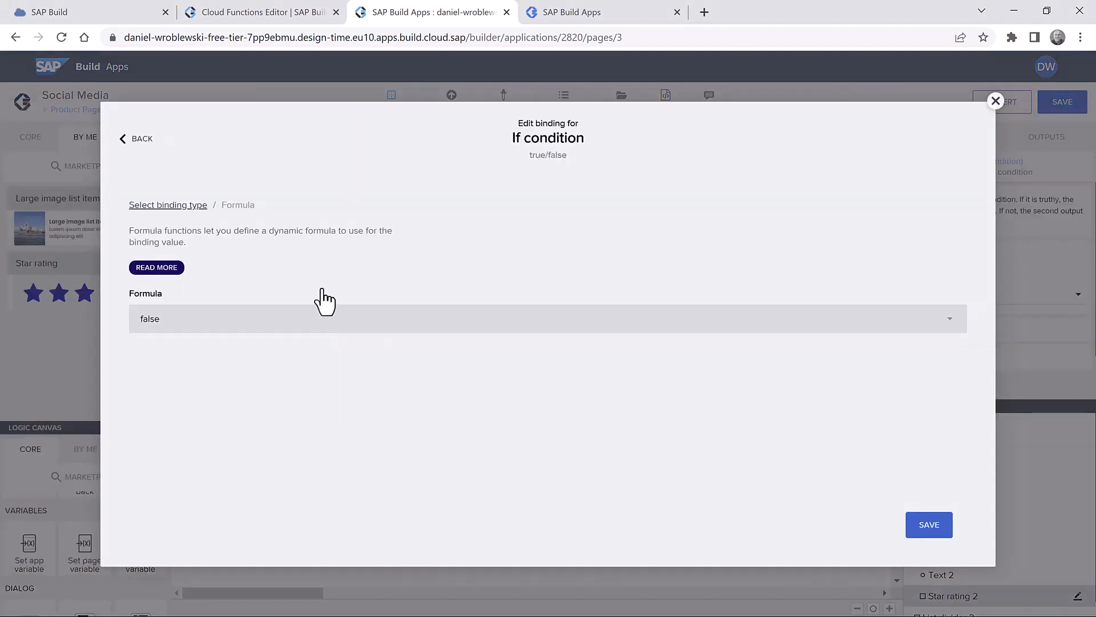
left_click(299, 319)
type("pageVars.rating != 0")
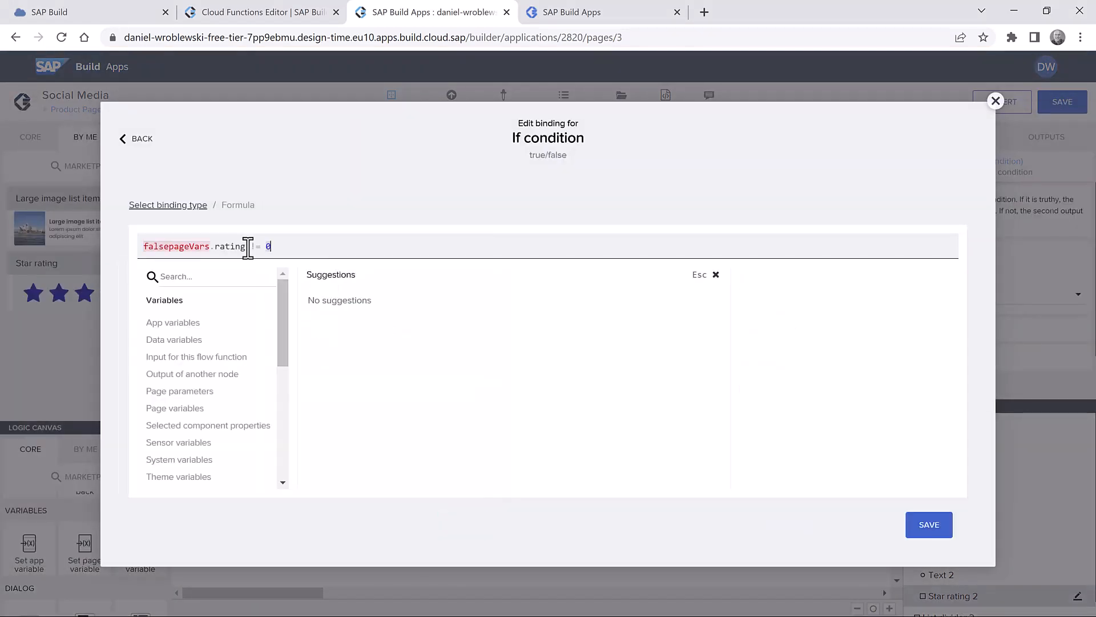
key("ctrl+a")
type("pageVars.rating != 0")
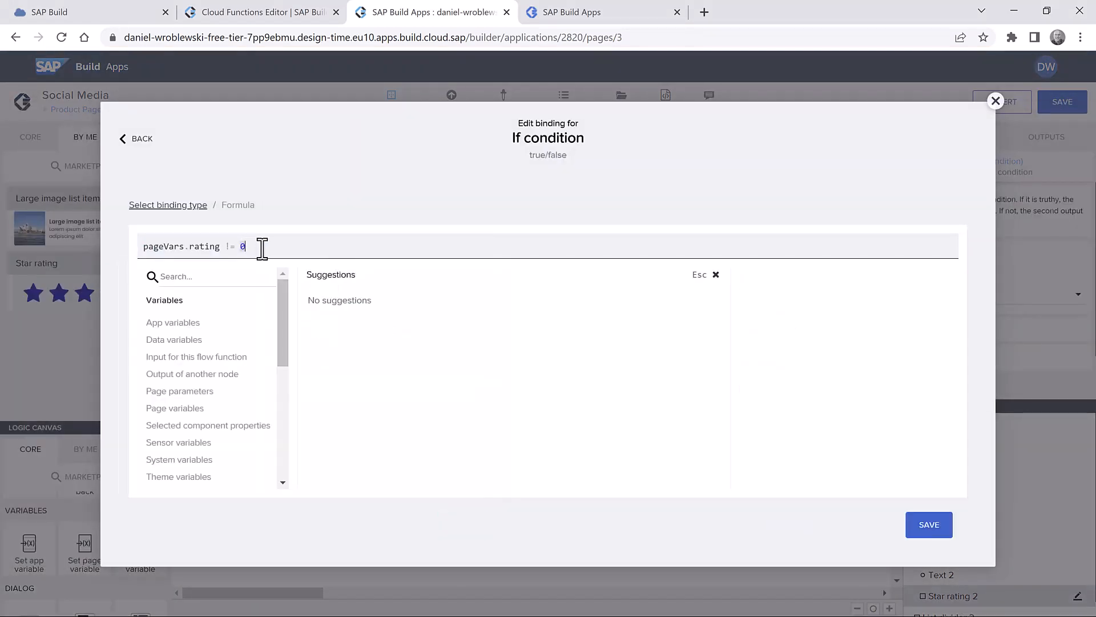
left_click(929, 535)
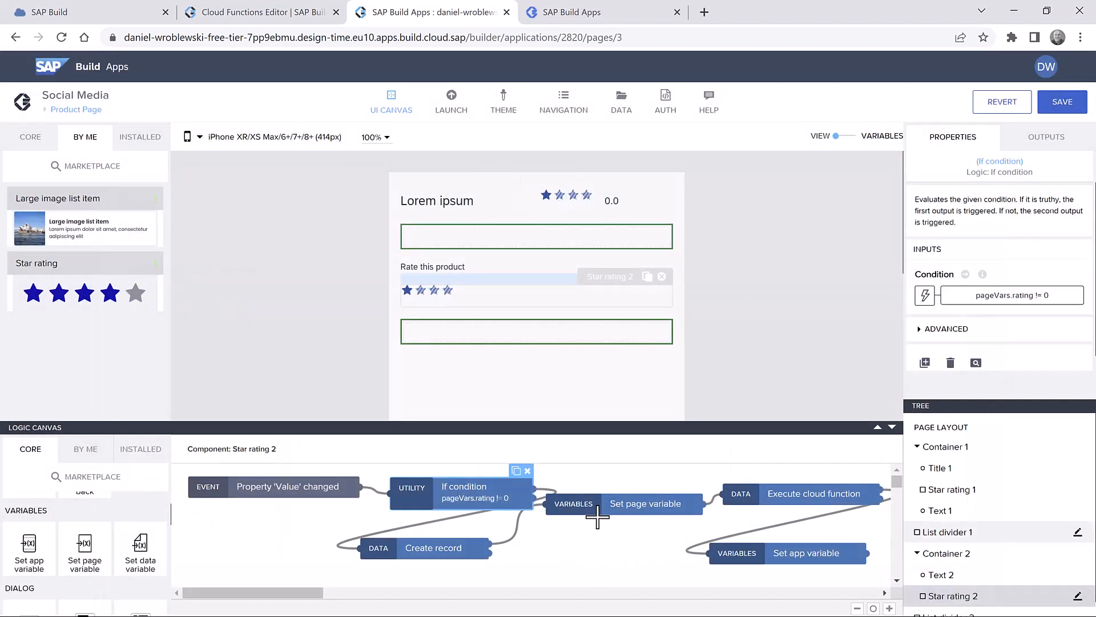
- Reposition the event and If condition nodes to tidy the flow
left_click_drag(306, 485, 290, 475)
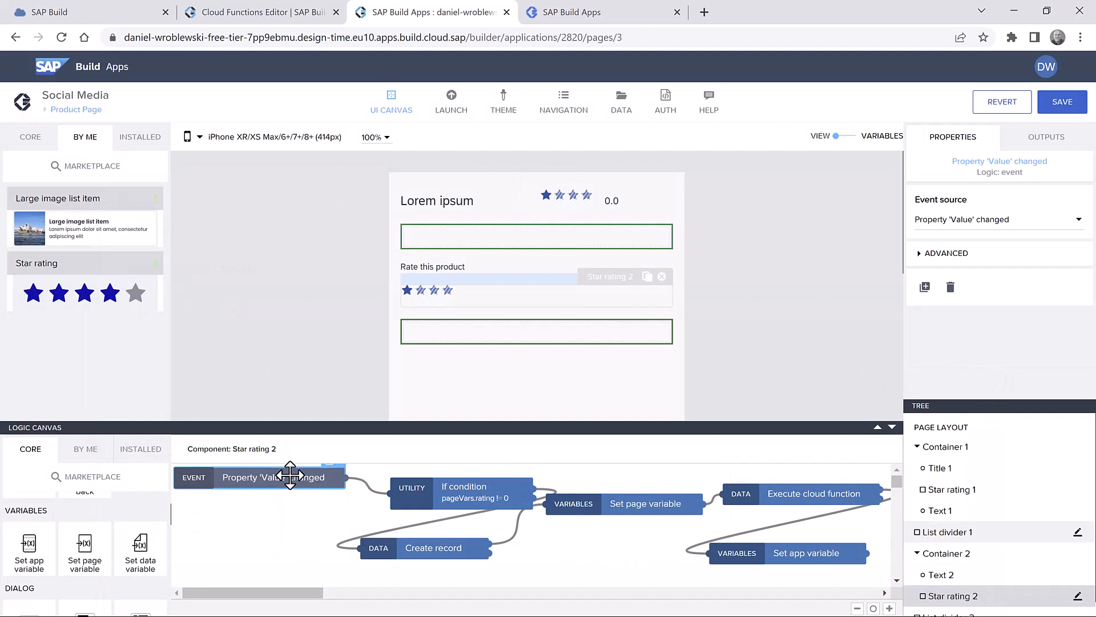
left_click_drag(448, 495, 415, 486)
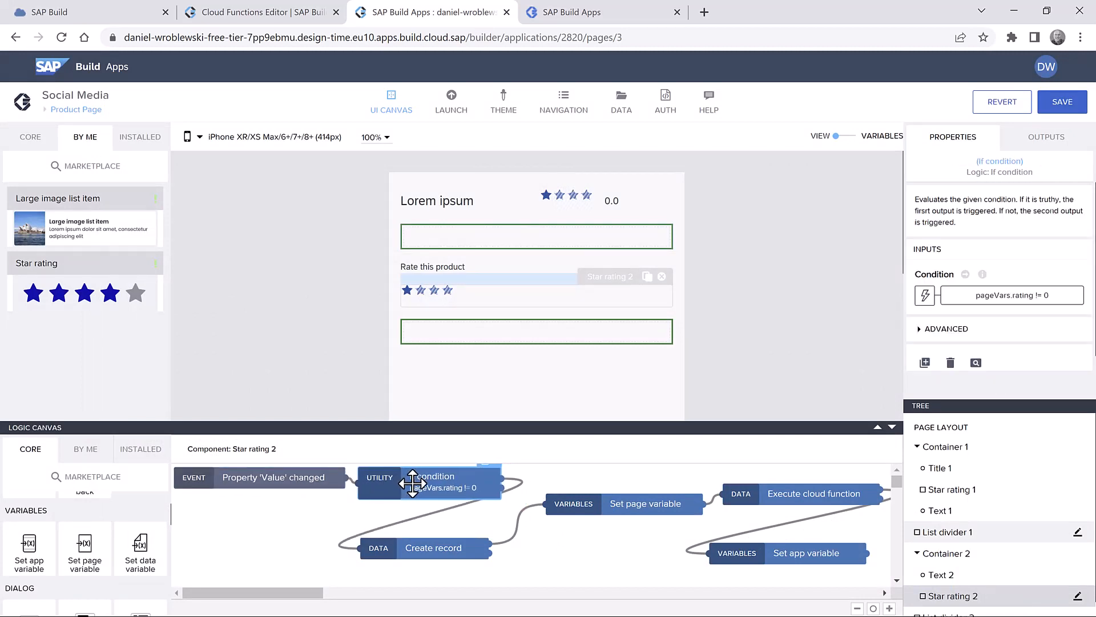
left_click(461, 552)
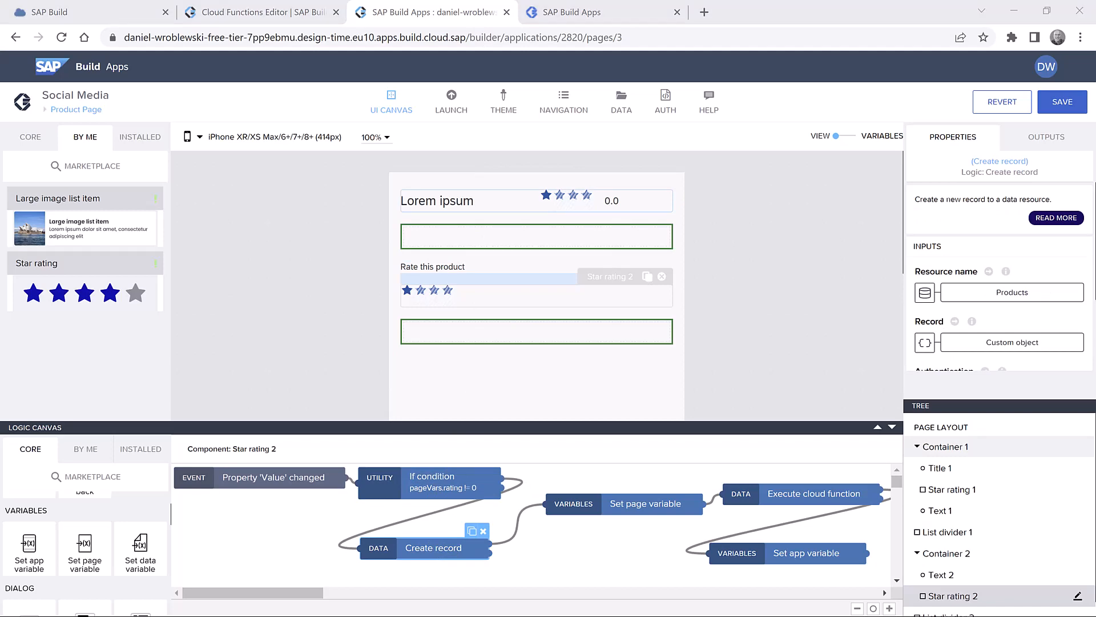
- Point Create record at the Rating resource and remove the stray ProductID, ProductName and Discontinued fields
left_click(1006, 295)
left_click(604, 337)
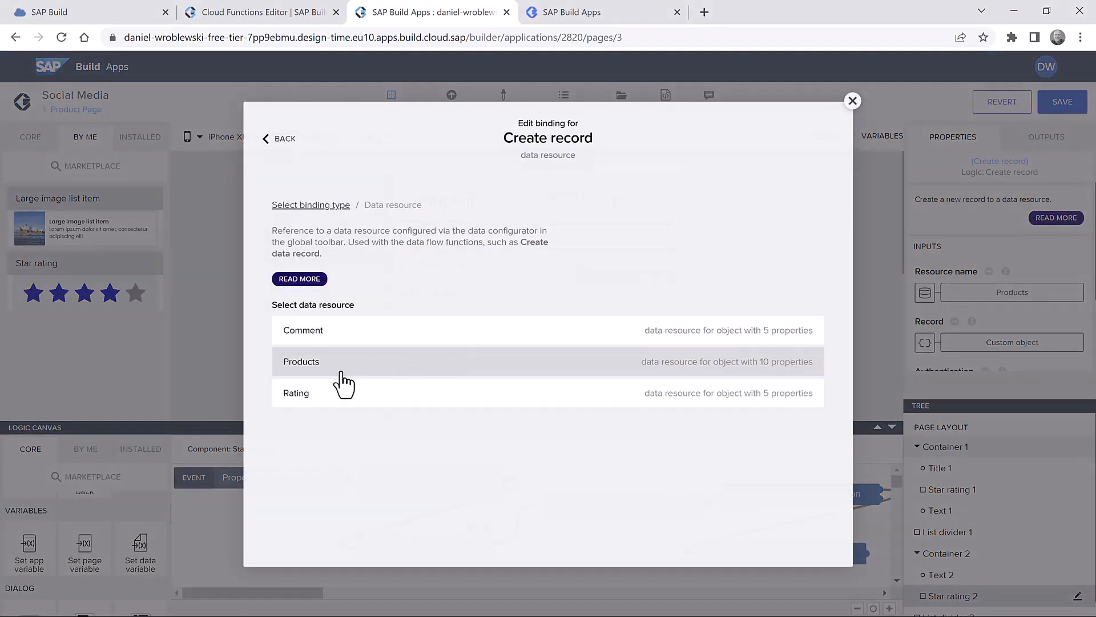
left_click(342, 391)
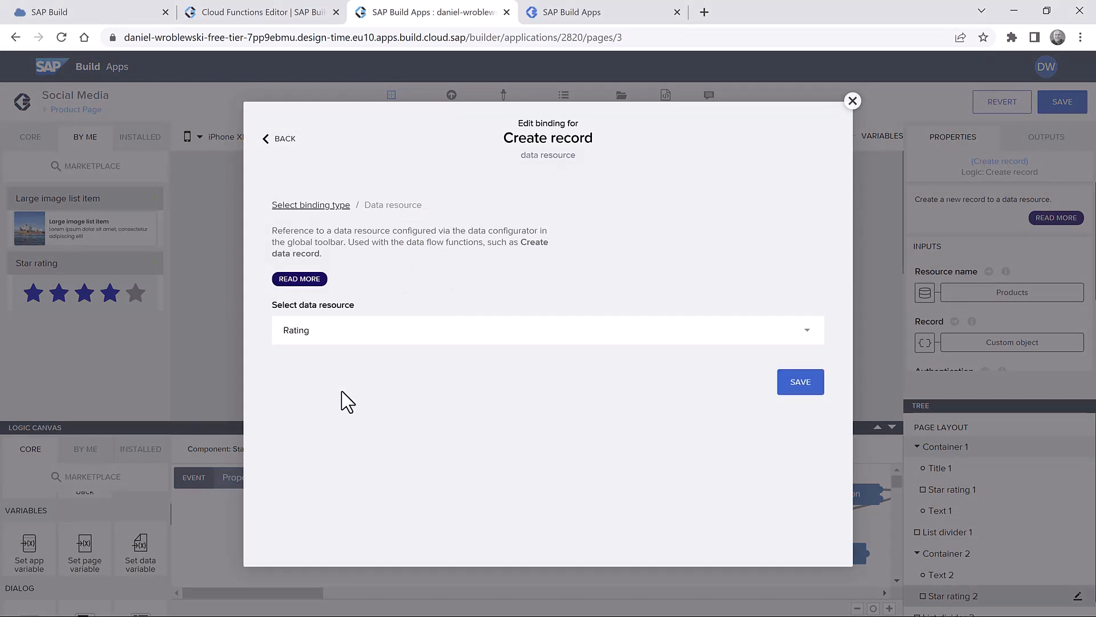
left_click(799, 382)
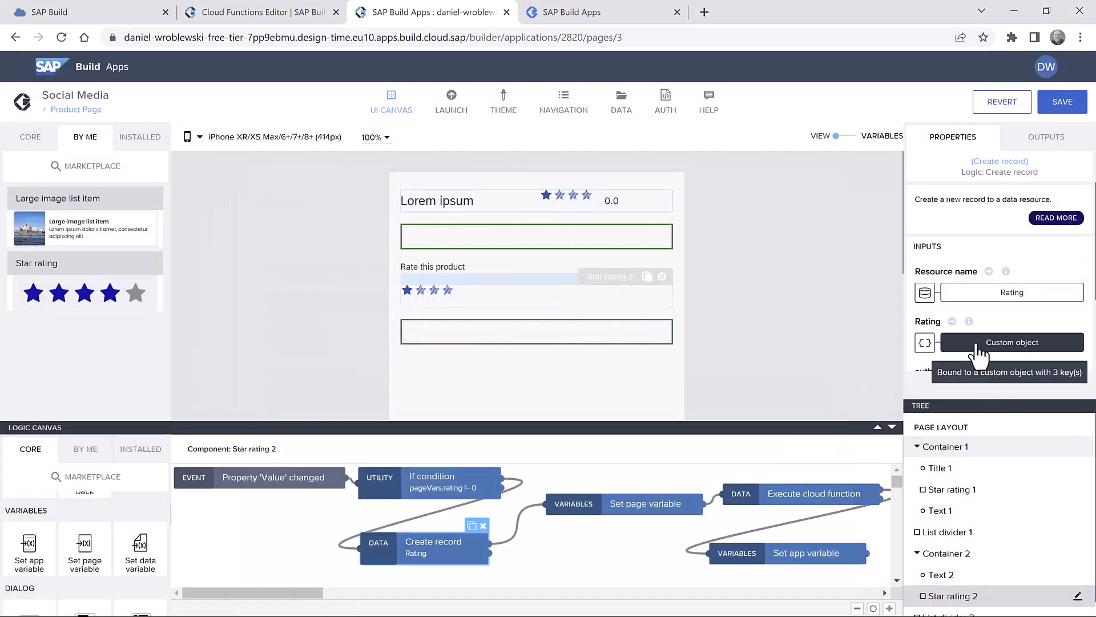
left_click(1004, 344)
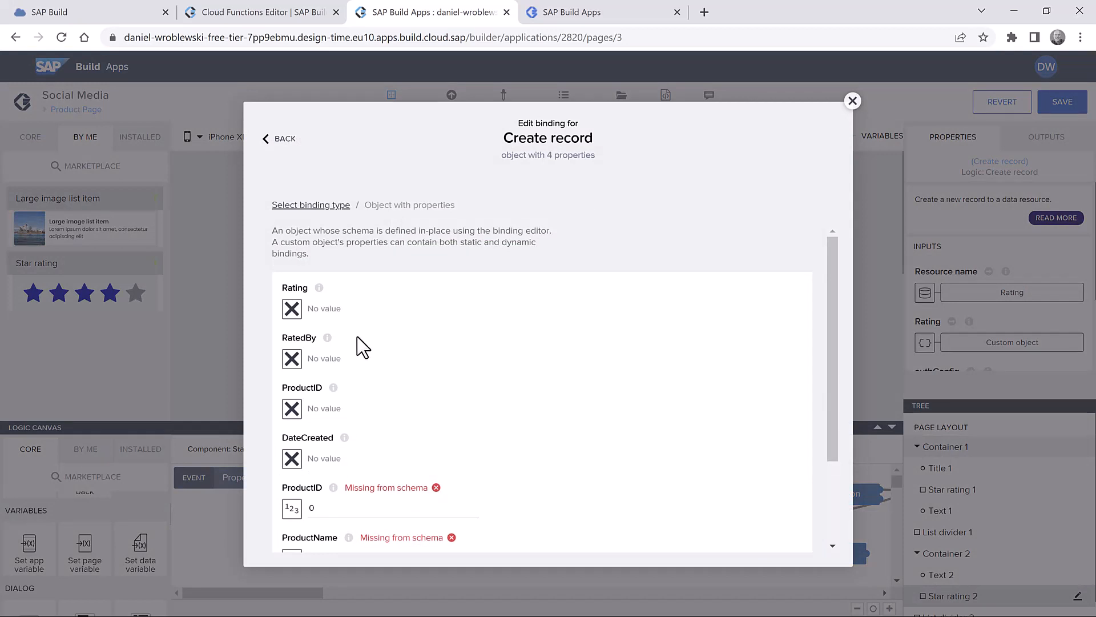
left_click(436, 487)
left_click(451, 487)
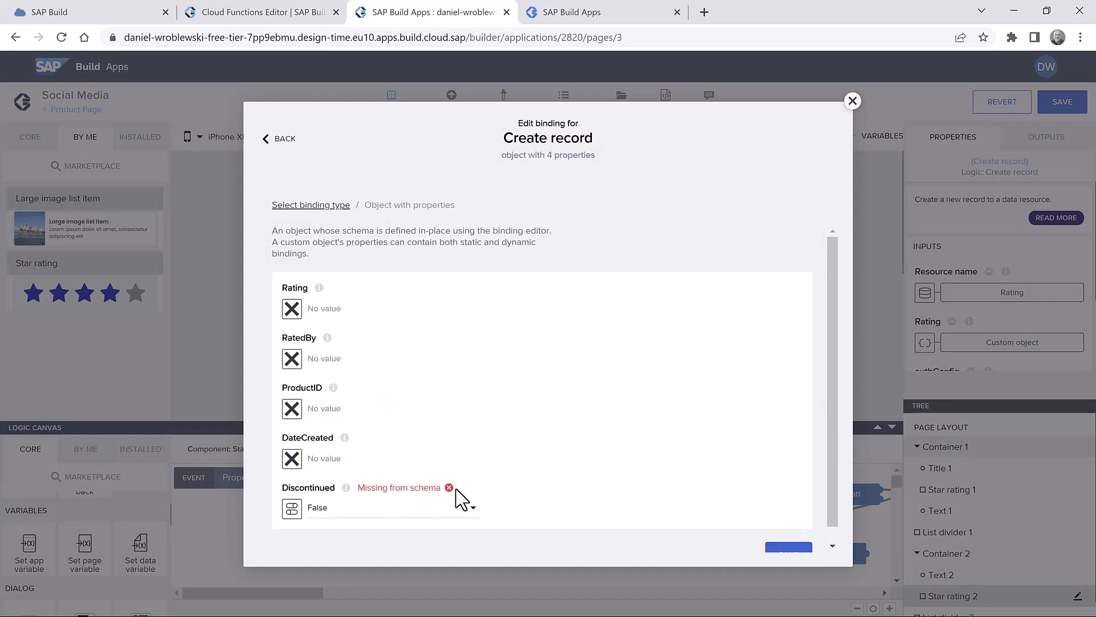
left_click(449, 488)
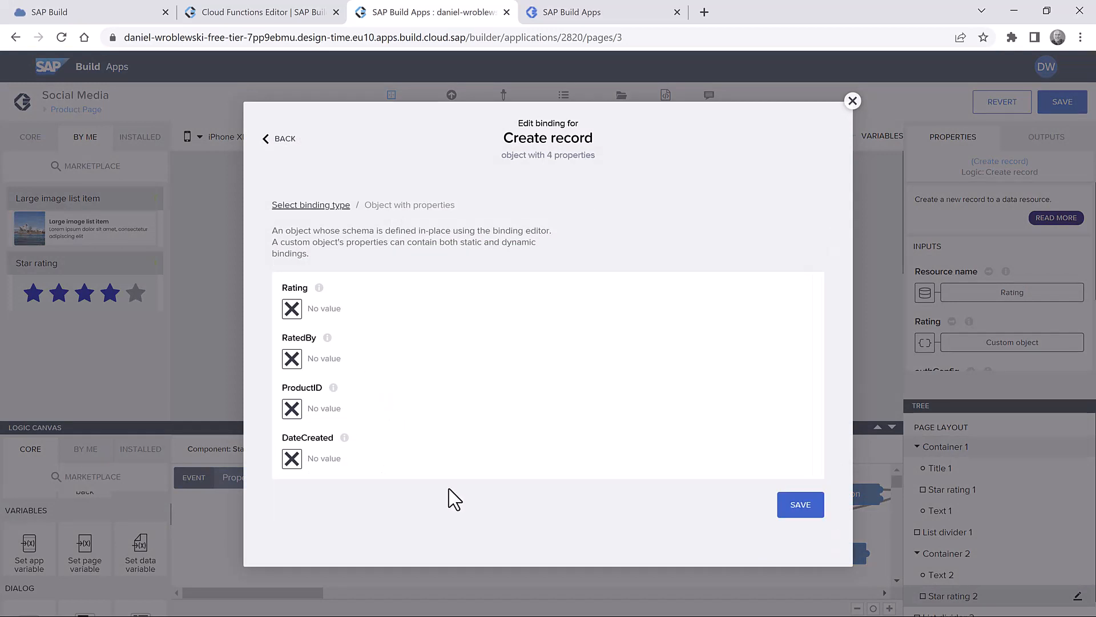
- Bind Rating to the rating page variable and give RatedBy a static text name
left_click(296, 310)
left_click(652, 316)
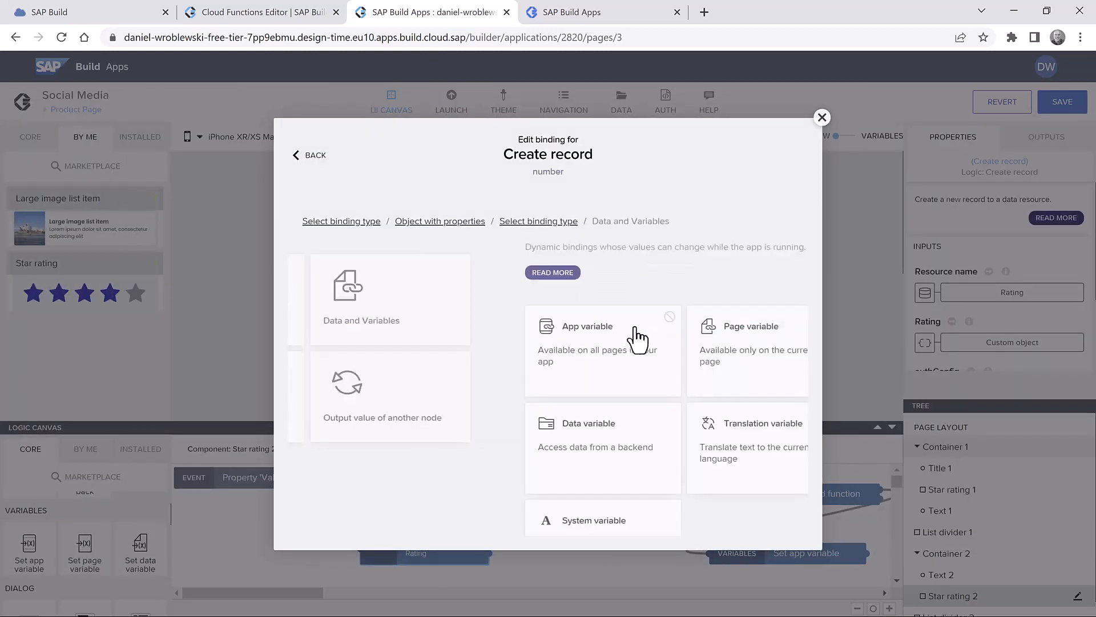
left_click(518, 342)
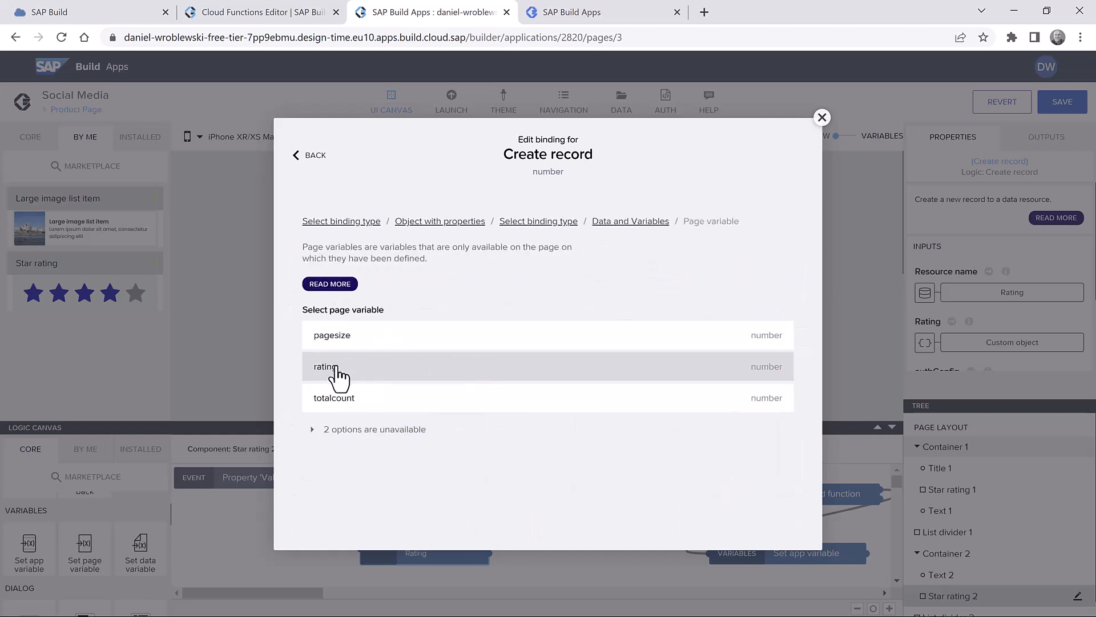
left_click(338, 373)
left_click(766, 395)
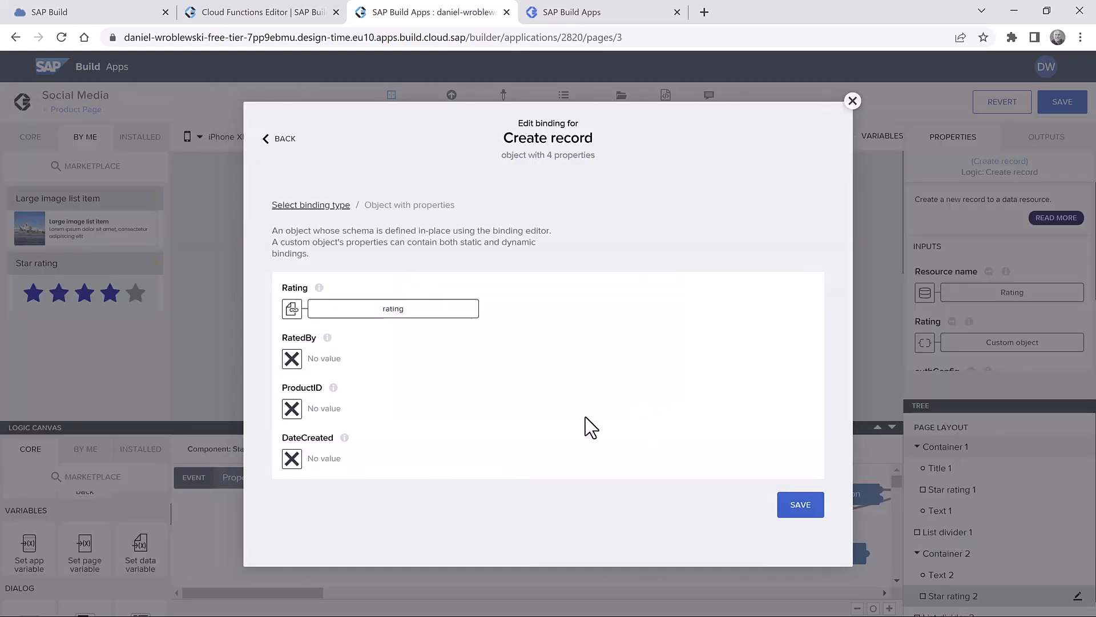
left_click(292, 361)
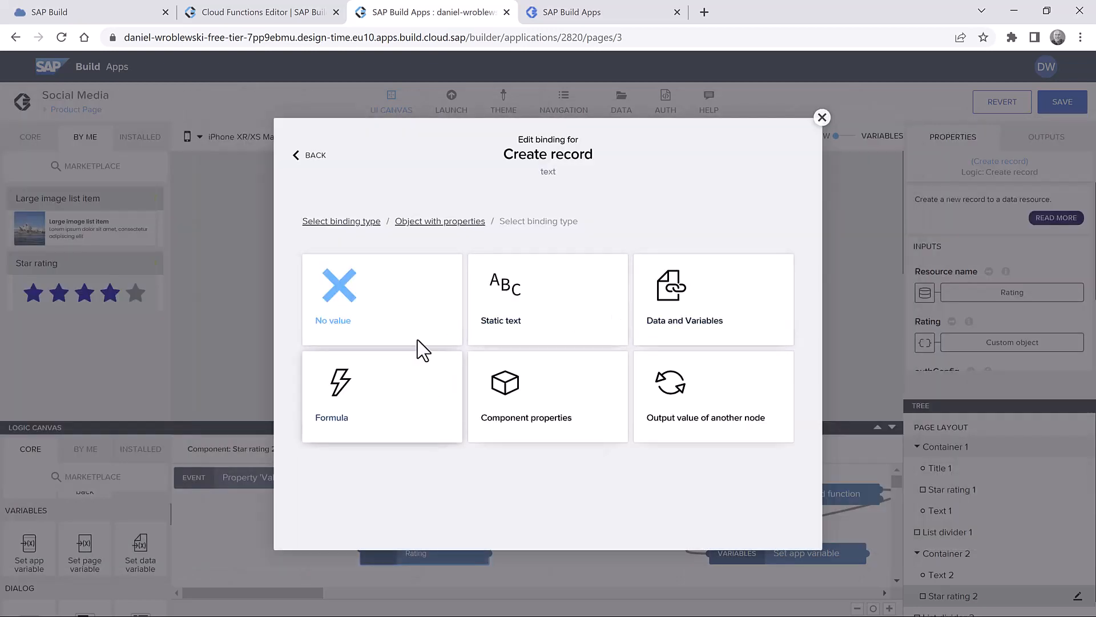
left_click(522, 314)
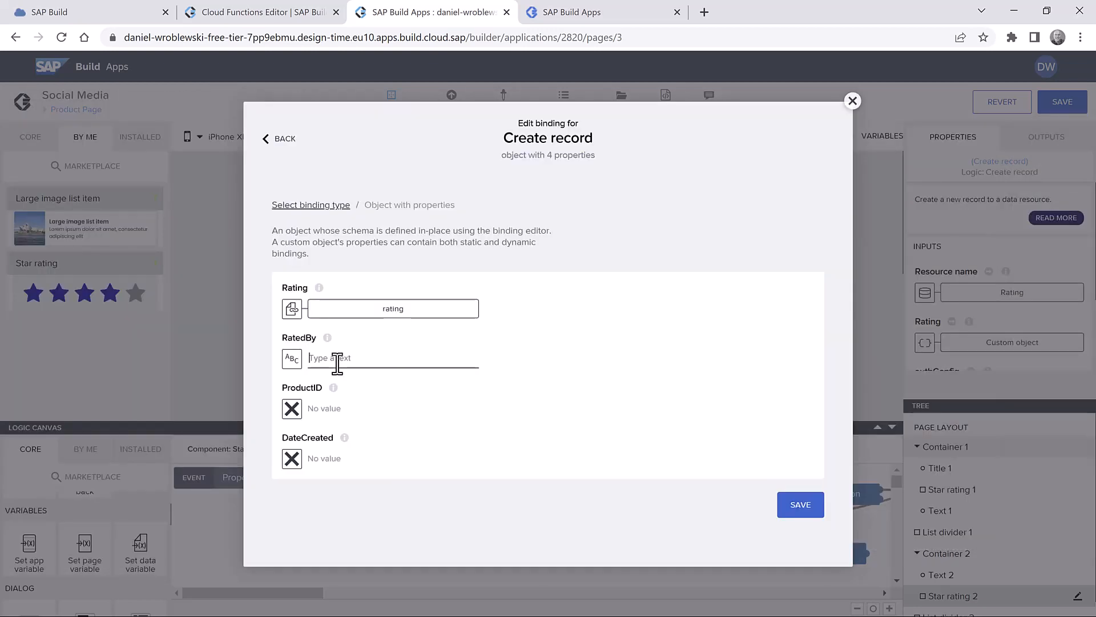
left_click(337, 363)
- Bind ProductID to the productID page parameter
left_click(296, 407)
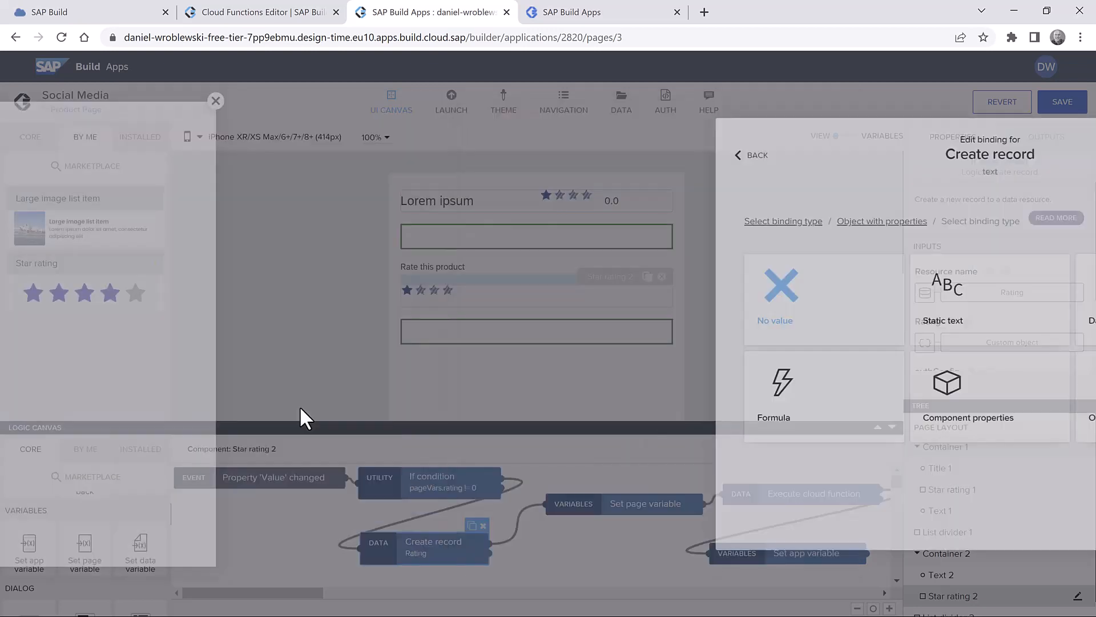
left_click(692, 302)
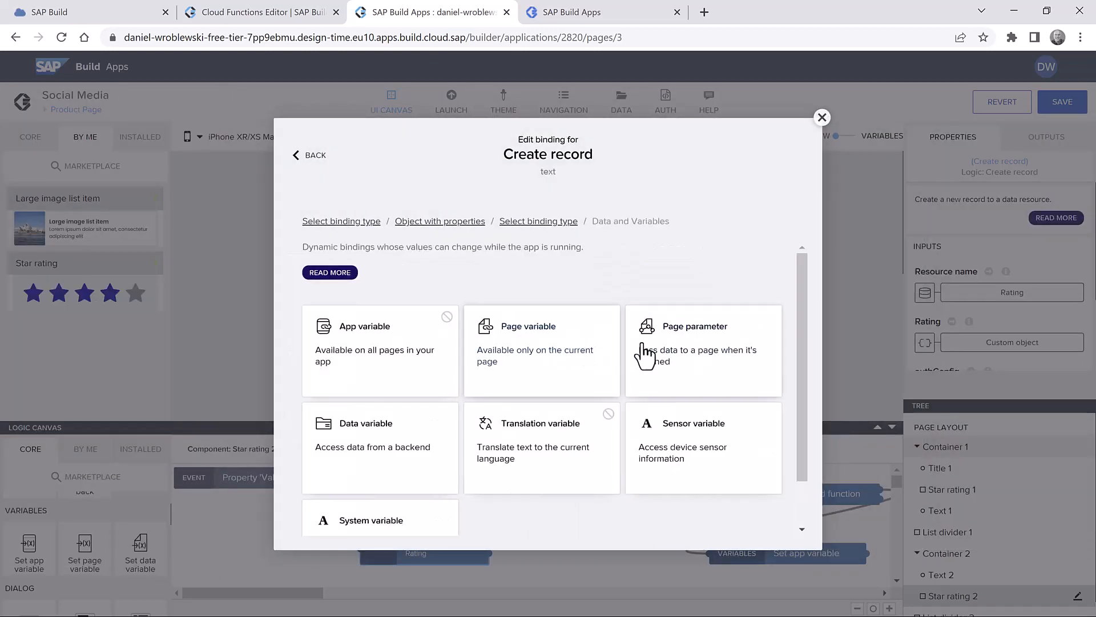
left_click(669, 349)
left_click(457, 345)
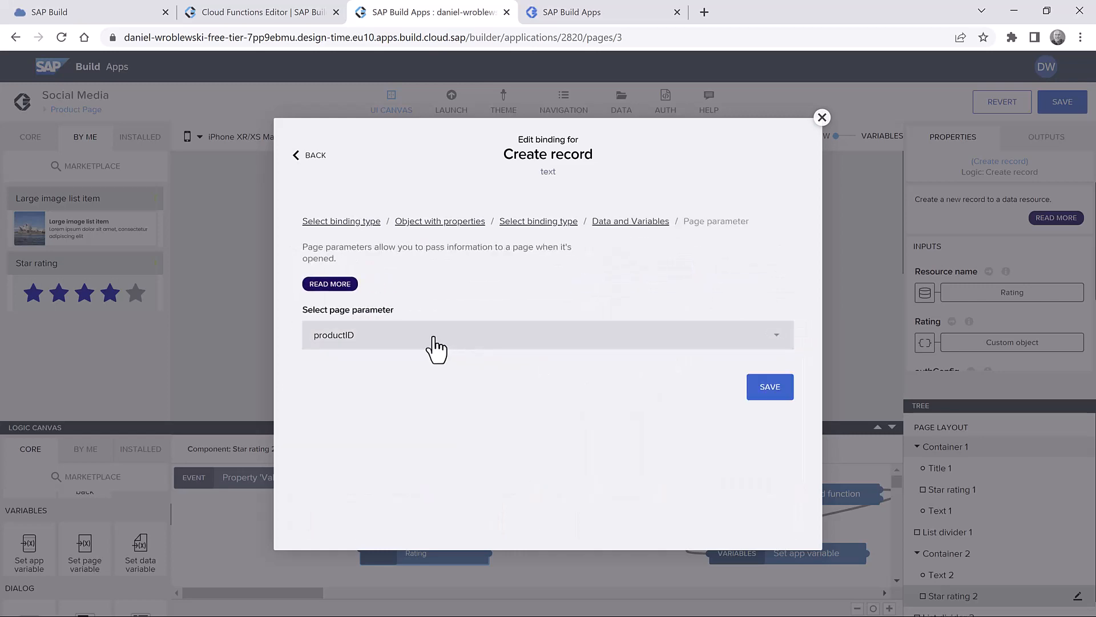
left_click(772, 390)
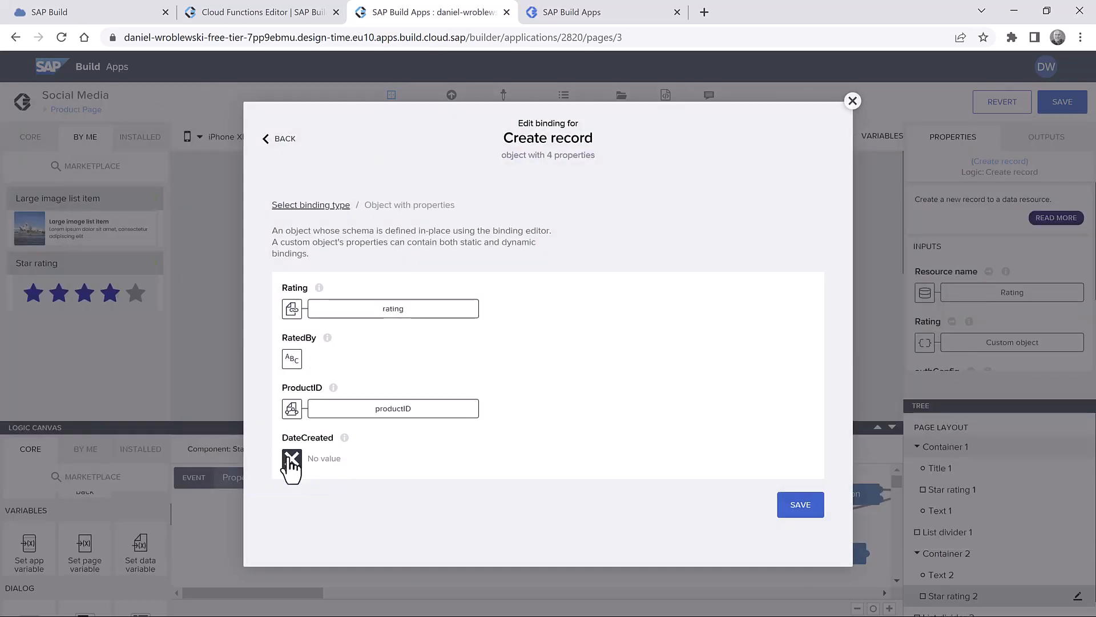
- Set DateCreated to the formula NOW() and save the Rating record object
left_click(292, 458)
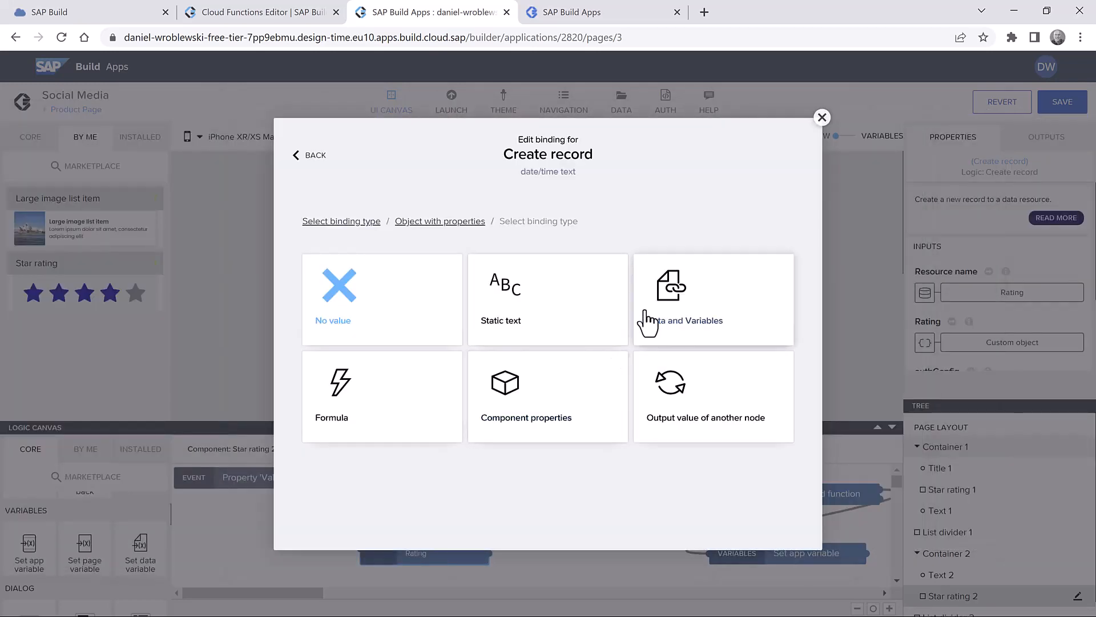
left_click(392, 400)
left_click(390, 336)
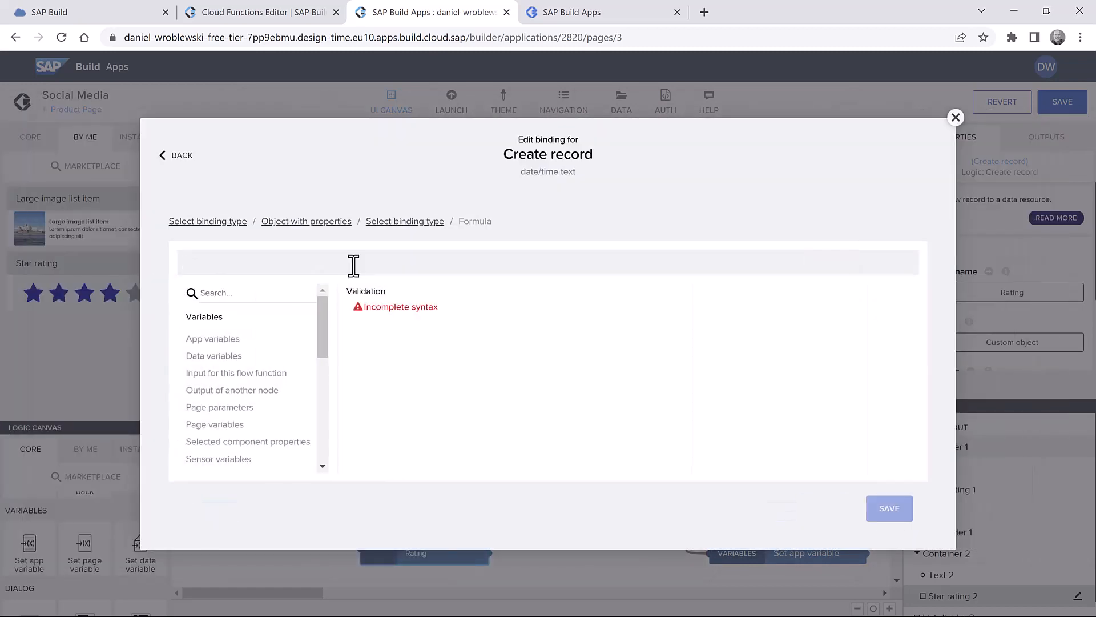
type("NOW()")
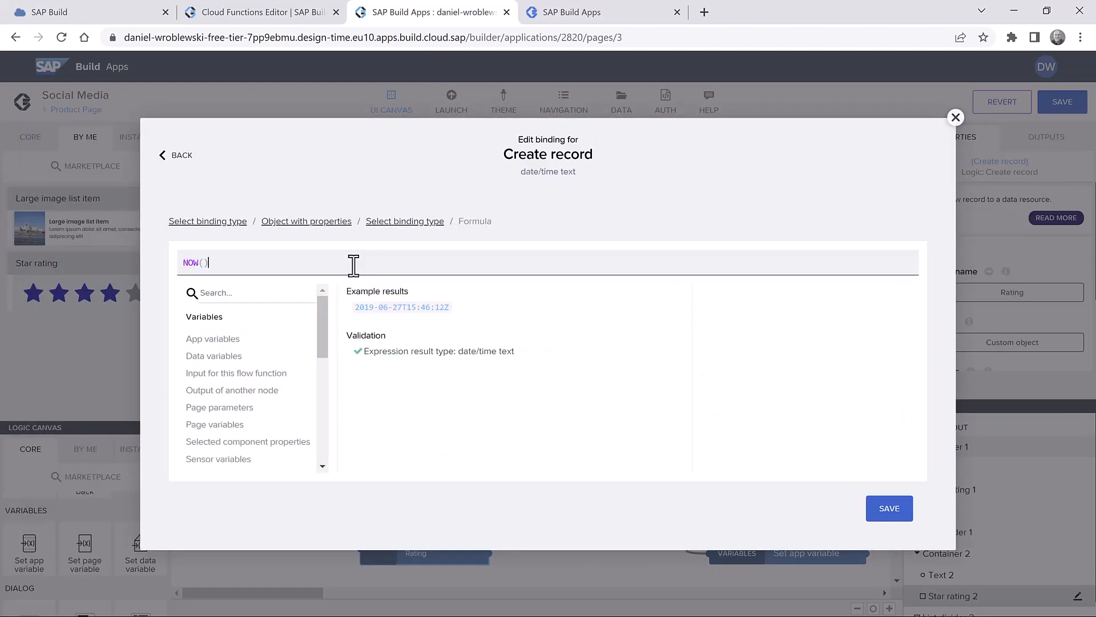
left_click(892, 502)
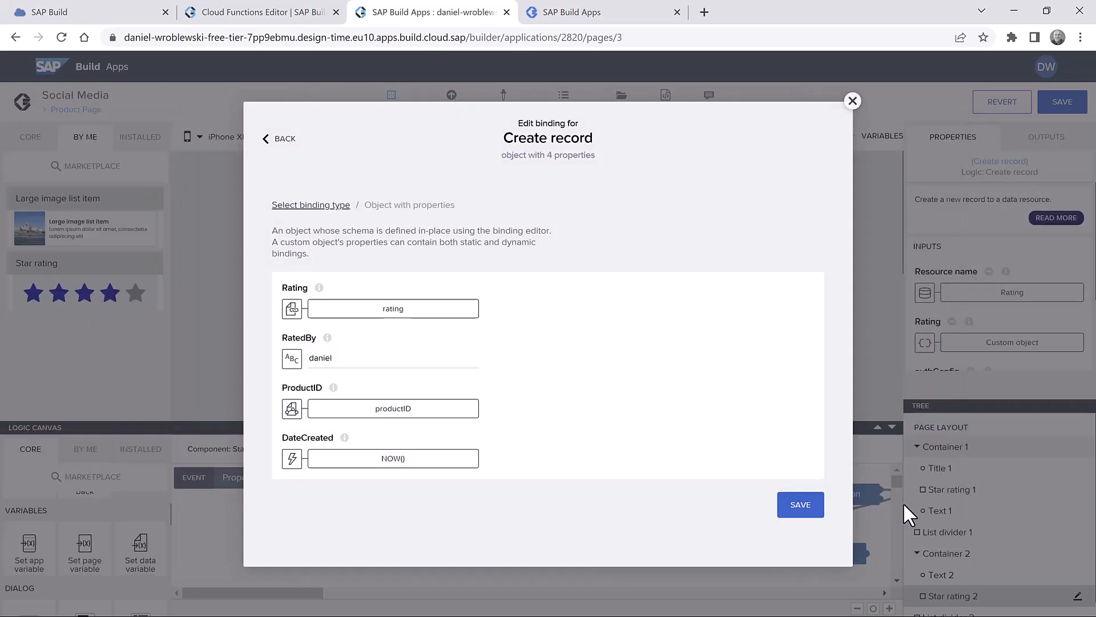
left_click(798, 502)
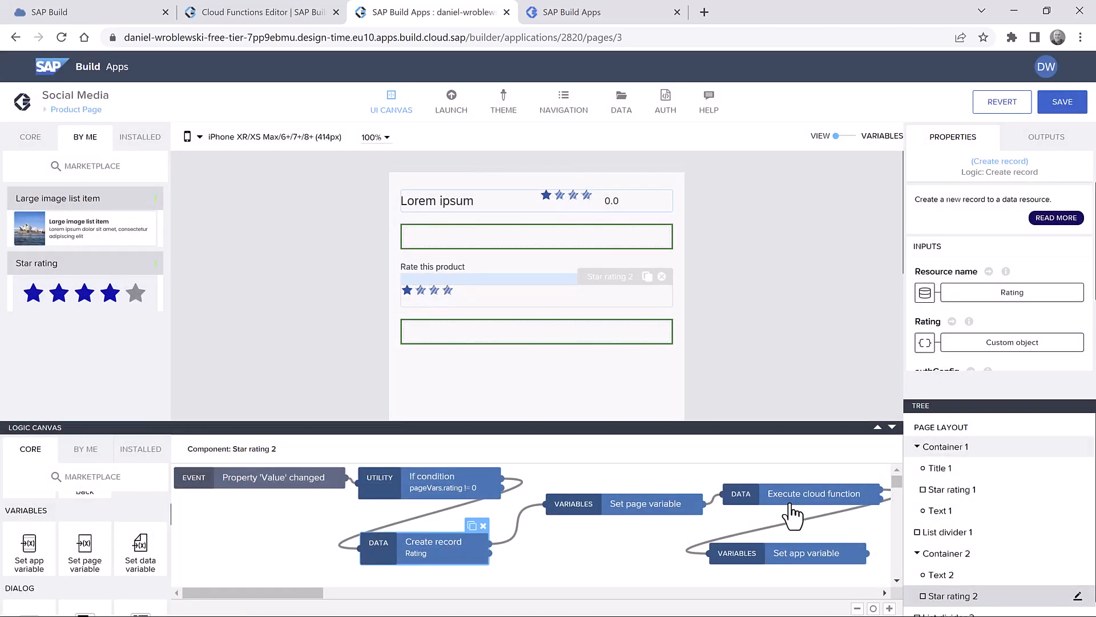
- Make the Set page variable step assign true to the ratingcomplete variable
left_click_drag(632, 502, 608, 504)
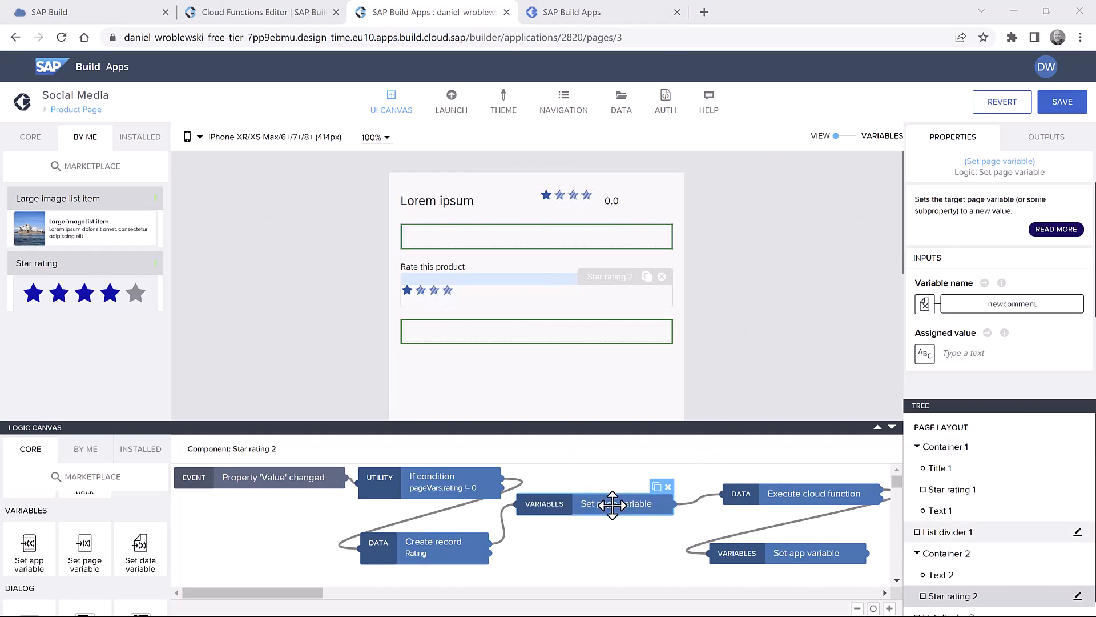
left_click_drag(612, 505, 623, 506)
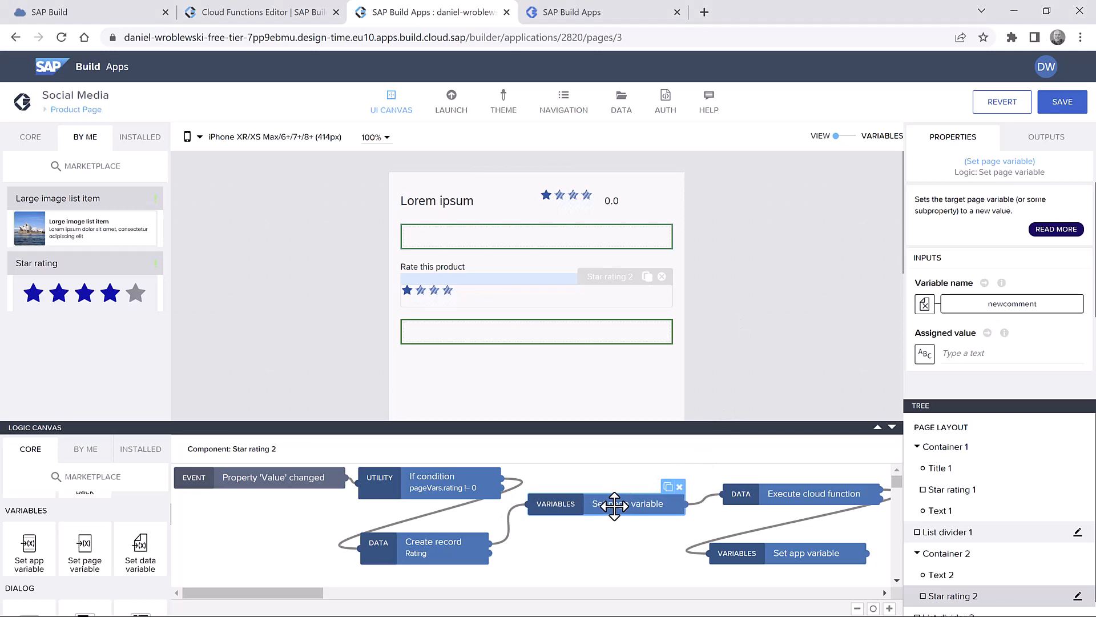
left_click(1012, 303)
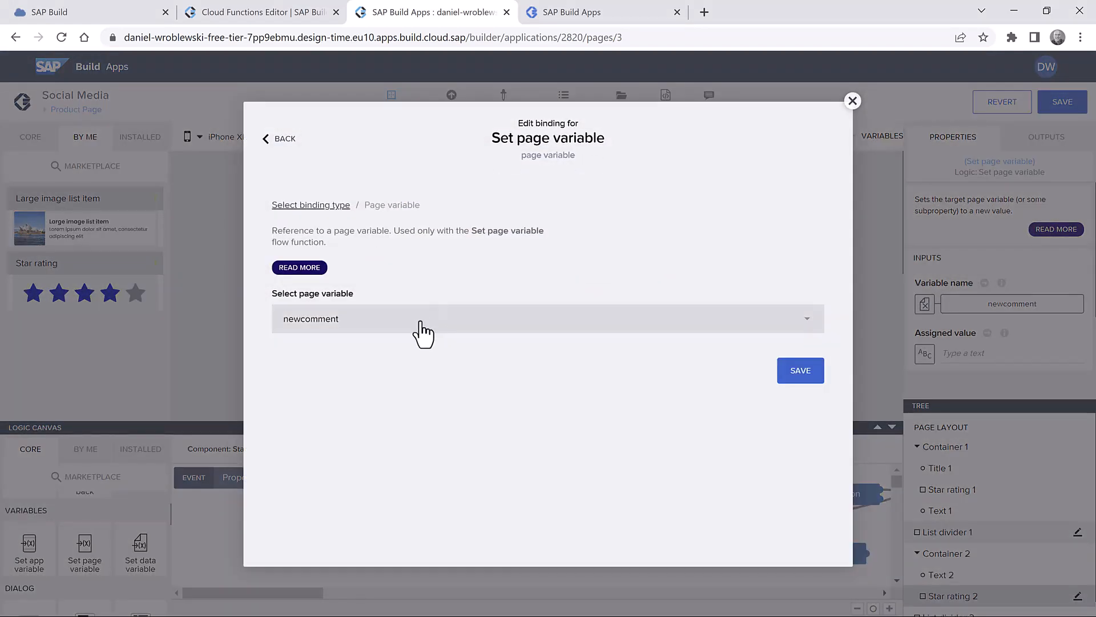
left_click(343, 420)
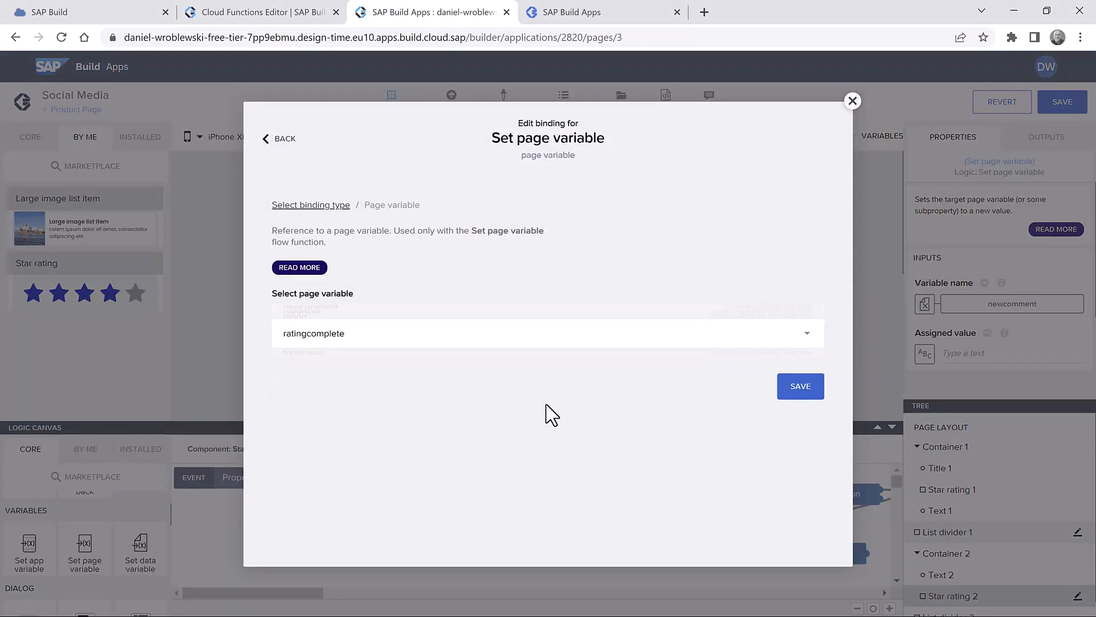
left_click(786, 381)
left_click(969, 359)
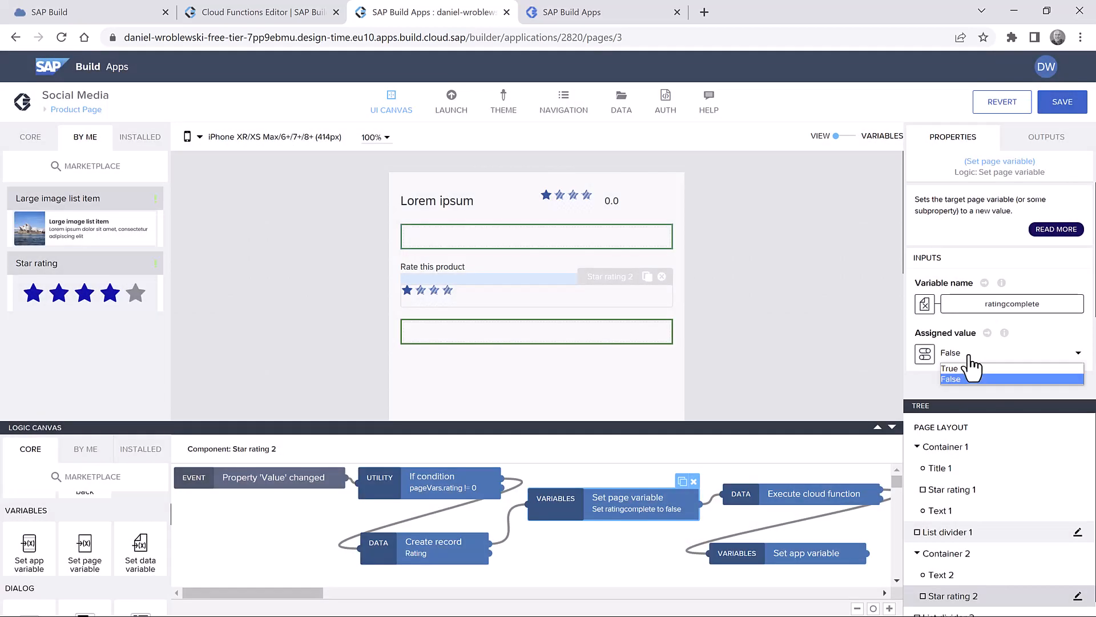
left_click(967, 367)
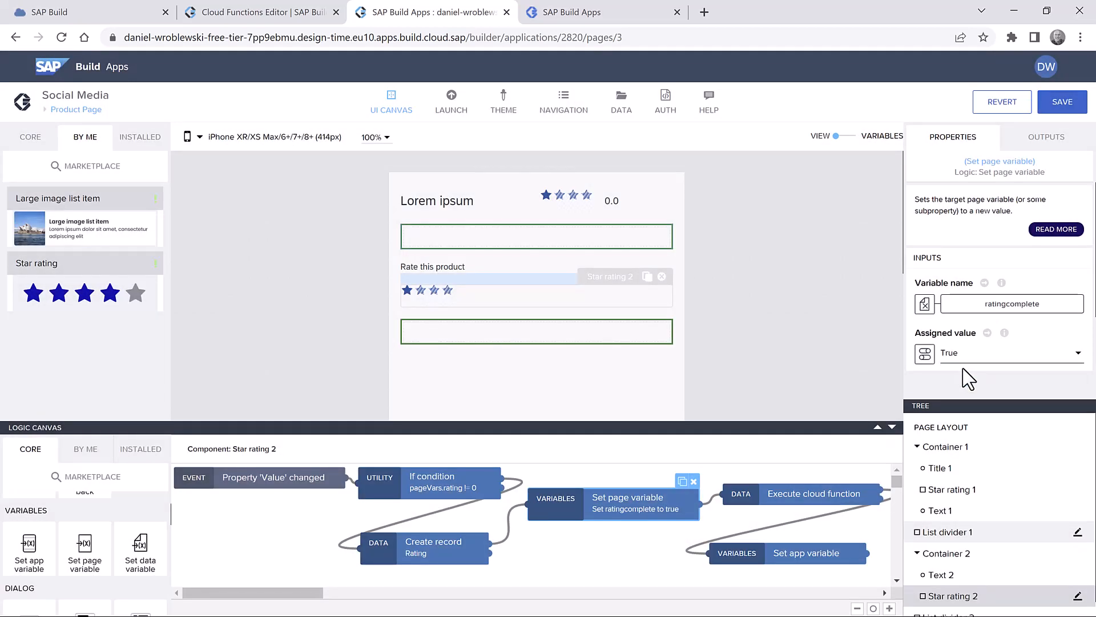
left_click(798, 494)
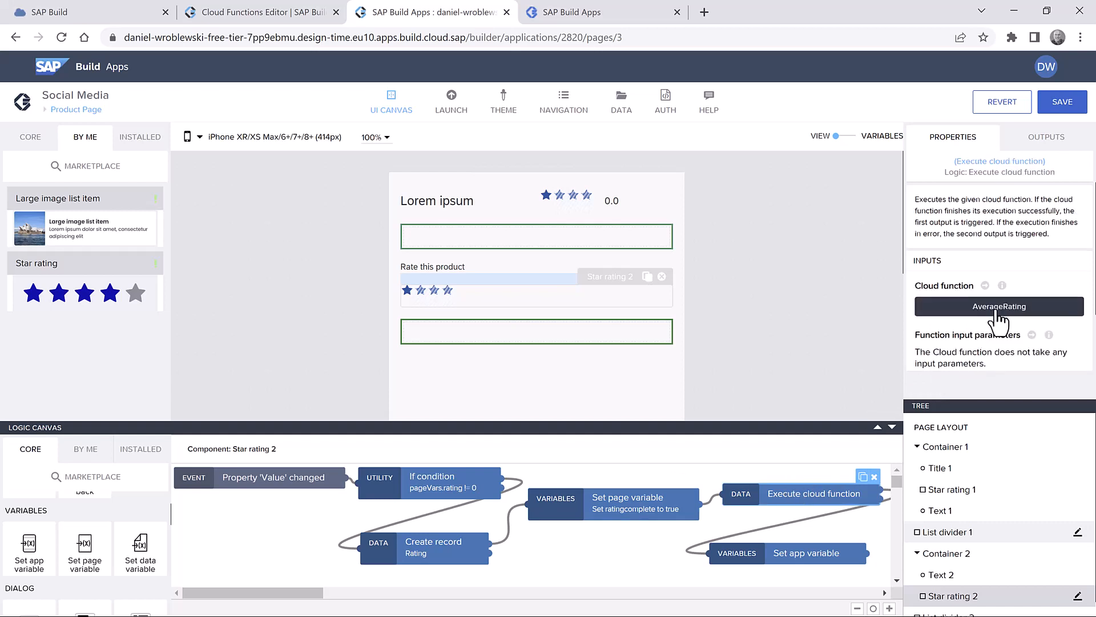
- Assign the cloud function's ratings output to the Ratings app variable by formula, then save the app
left_click(788, 553)
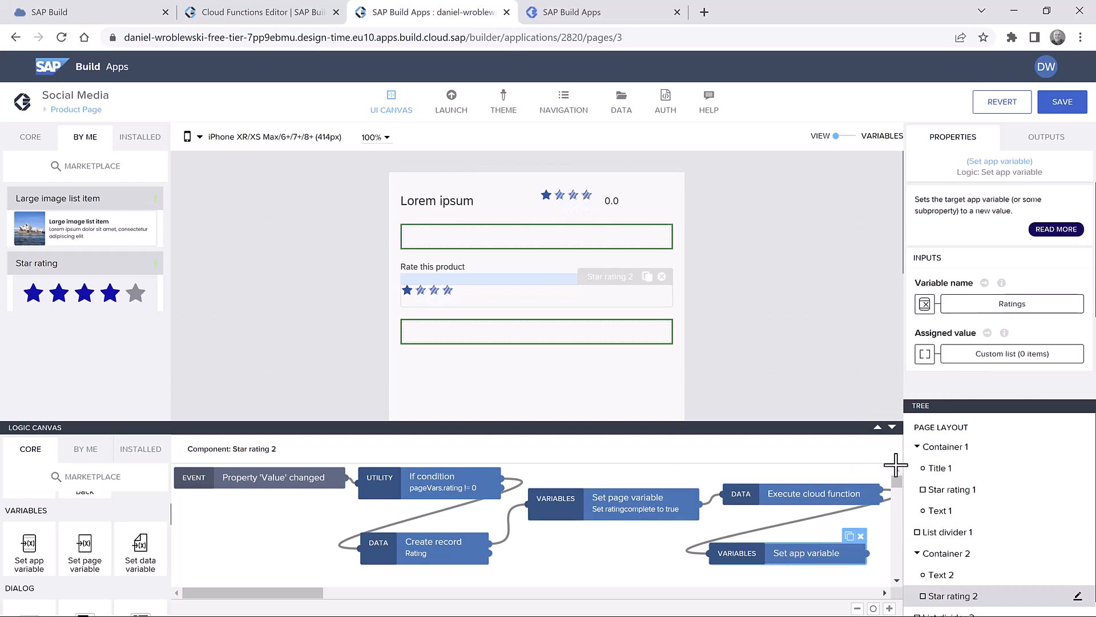
left_click(993, 301)
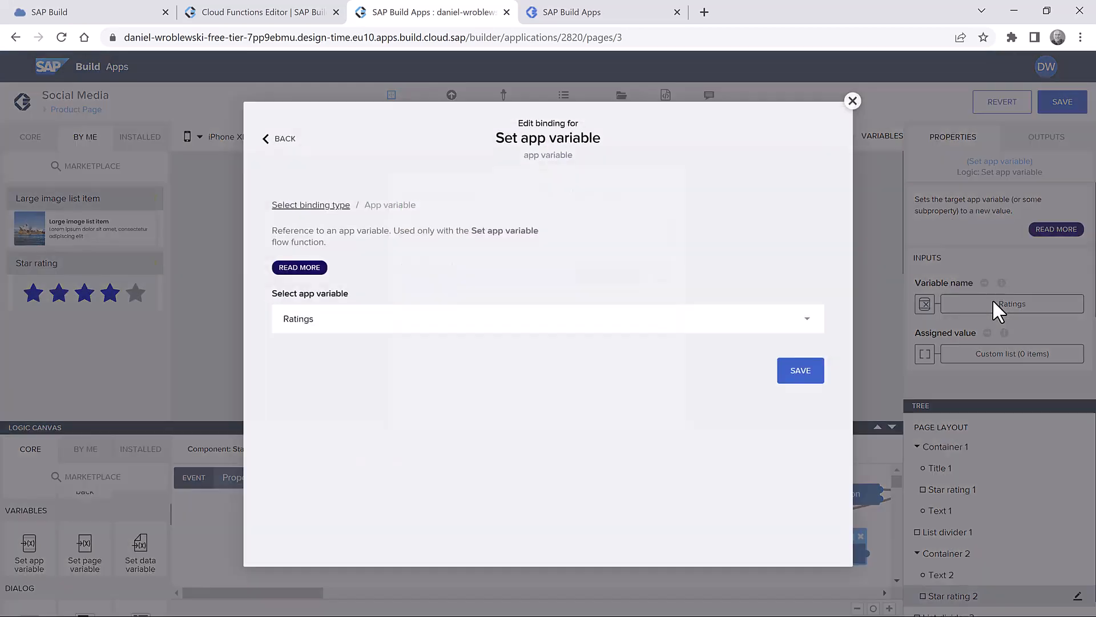
left_click(800, 374)
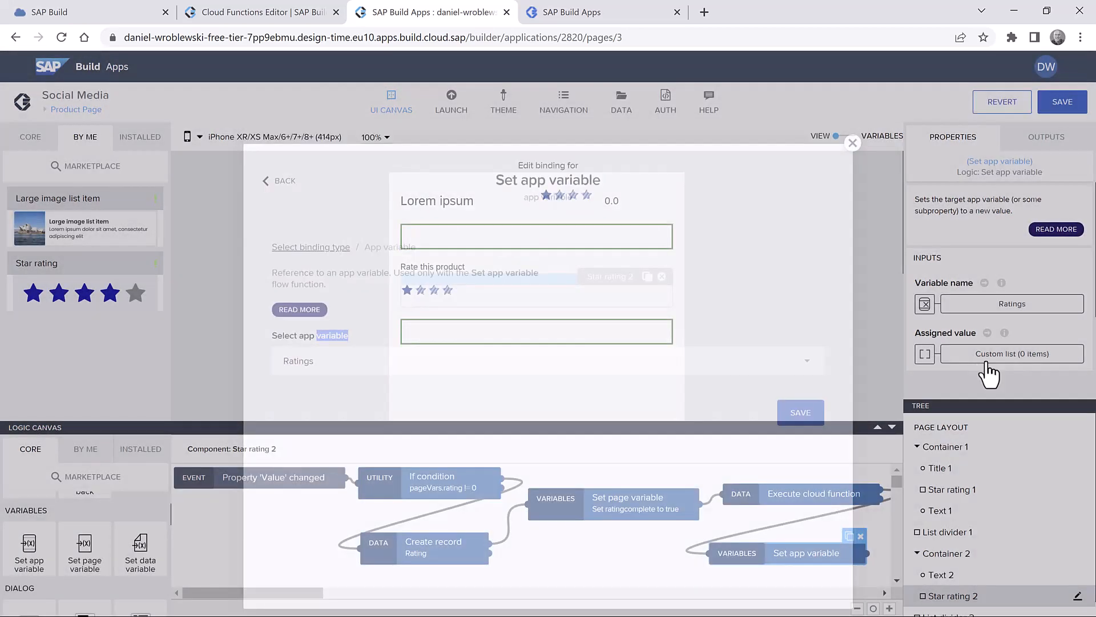
left_click(993, 356)
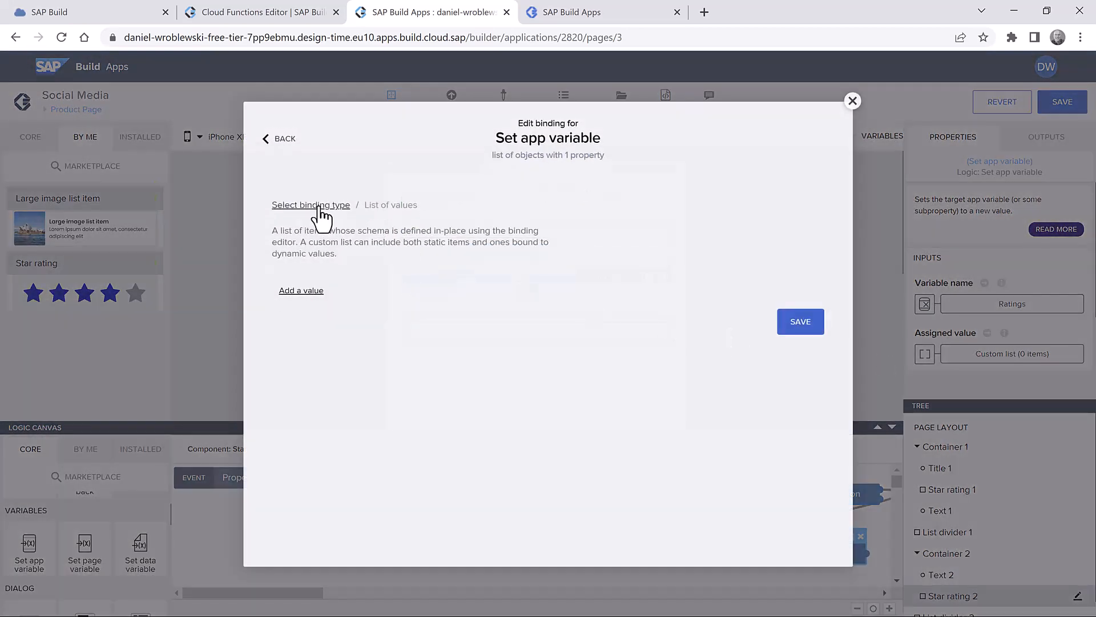
left_click(317, 206)
left_click(537, 391)
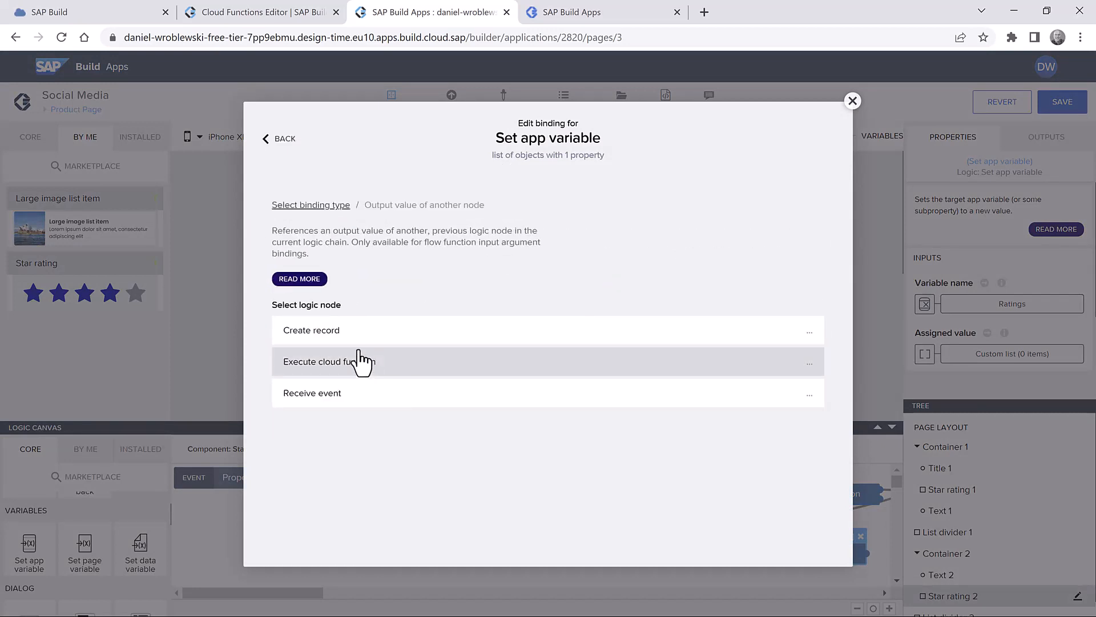
left_click(362, 368)
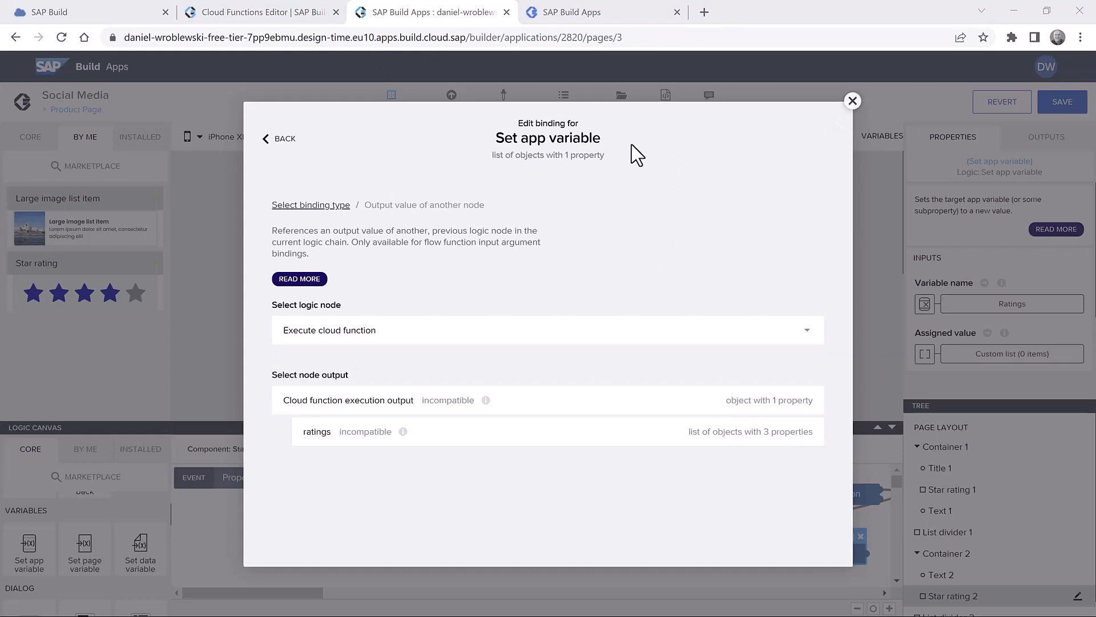
left_click(285, 149)
left_click(693, 313)
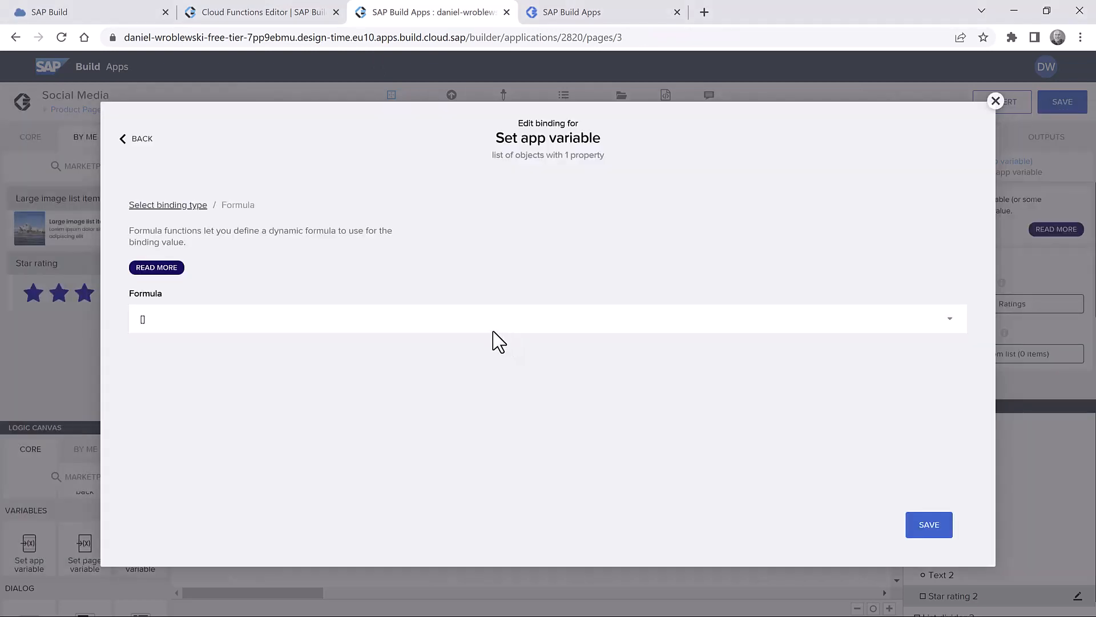
type("outputs[\"Execute cloud function\"].values.ratings")
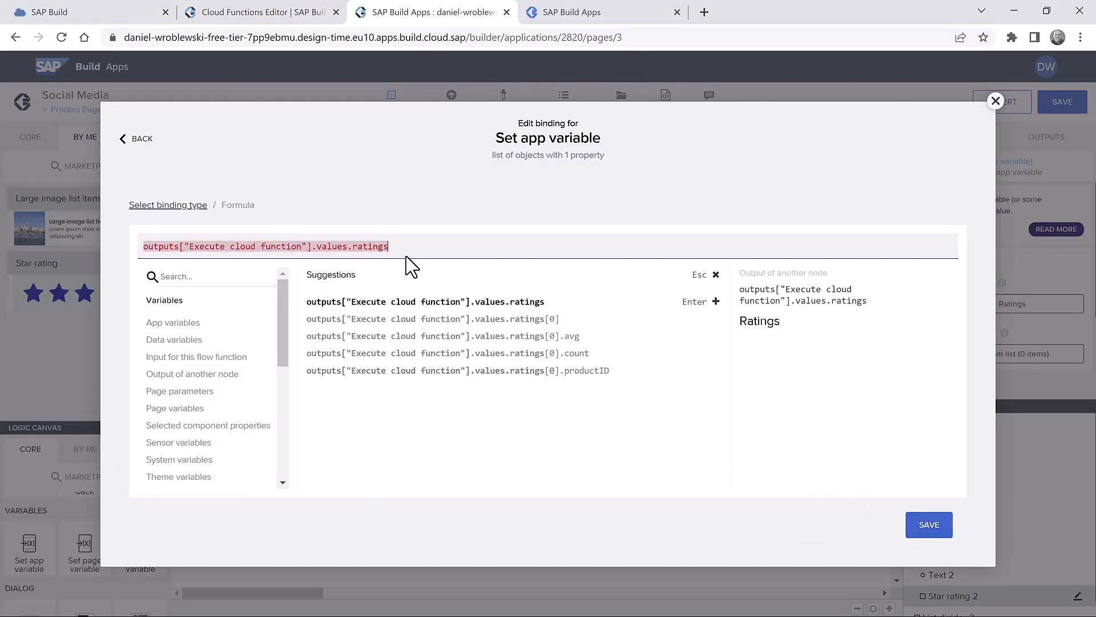
left_click(931, 529)
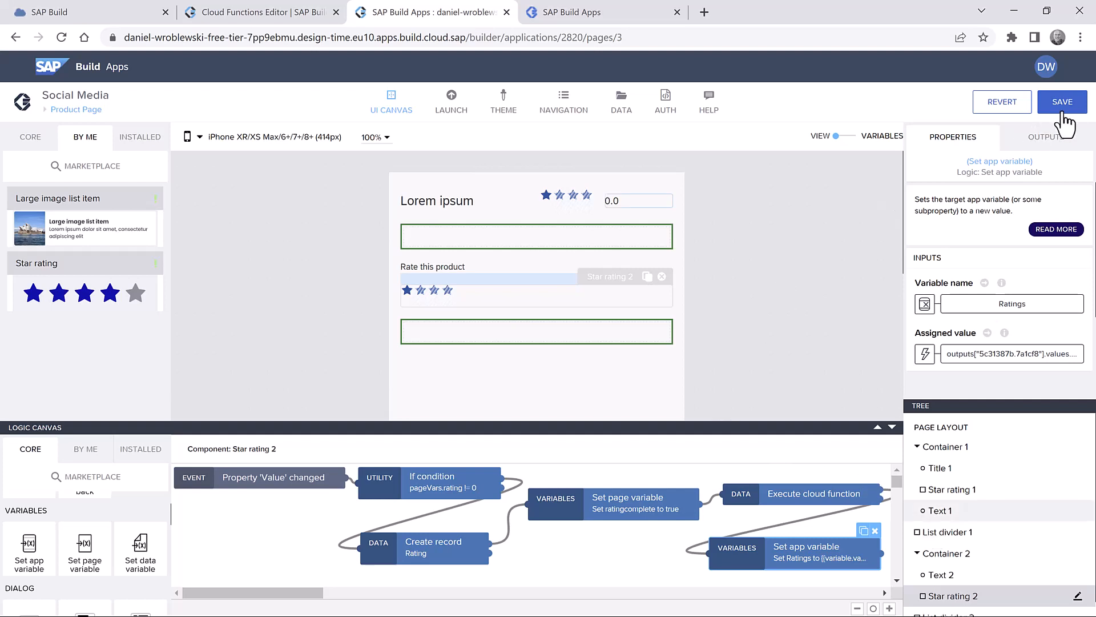
left_click(1065, 114)
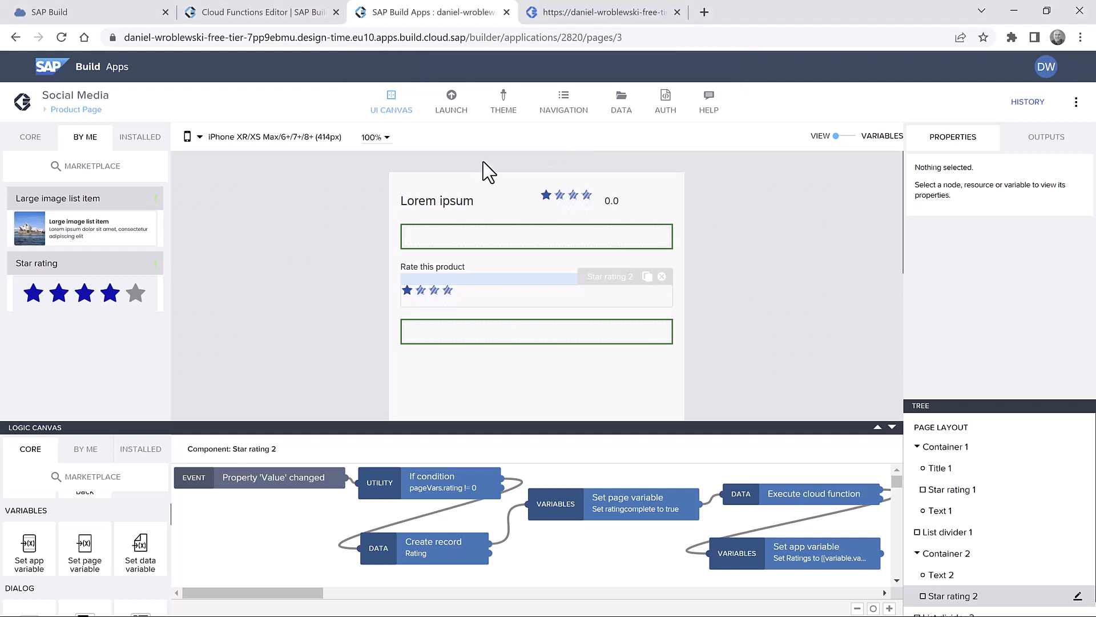
- Go from Product Page to the Pages overview and open List of Products
left_click(90, 112)
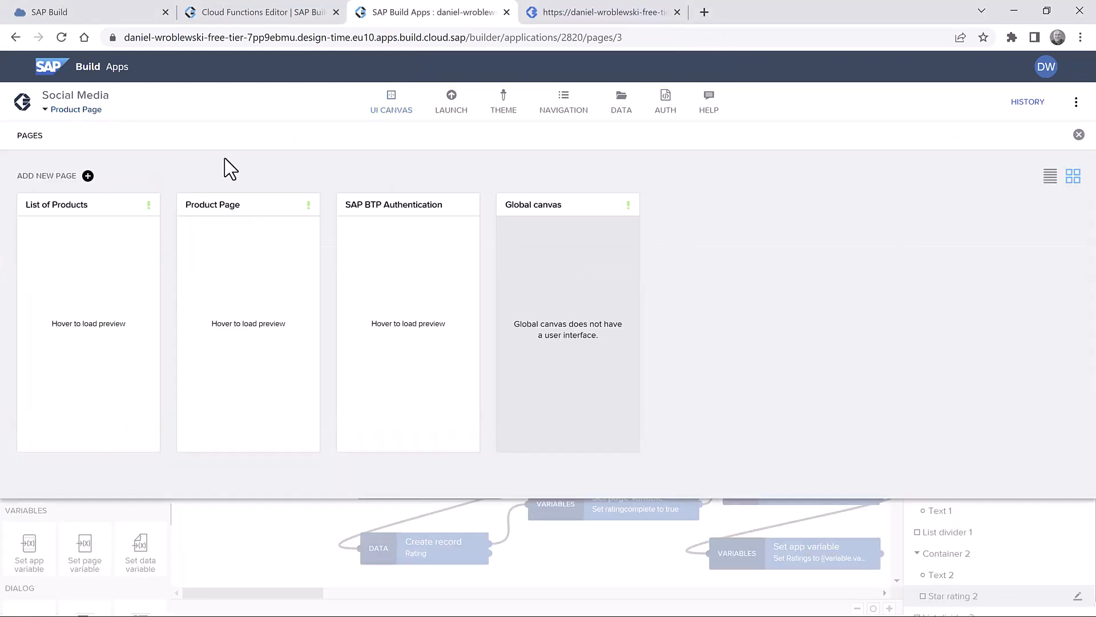
left_click(123, 282)
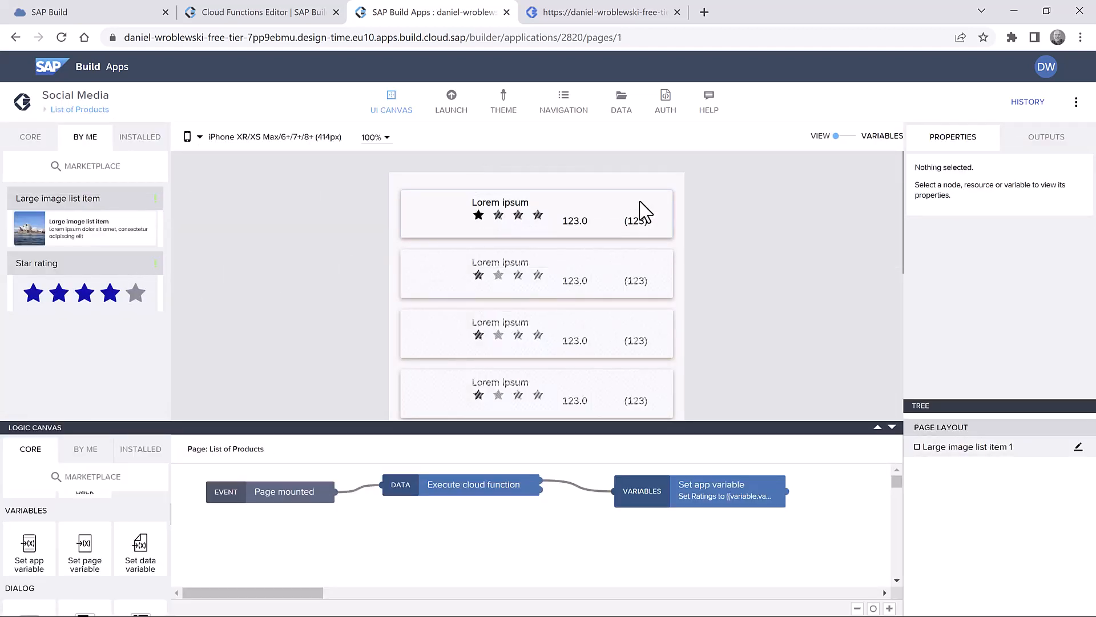
- Add an Open page step after the list item's Component tap, targeting Product Page
left_click(644, 212)
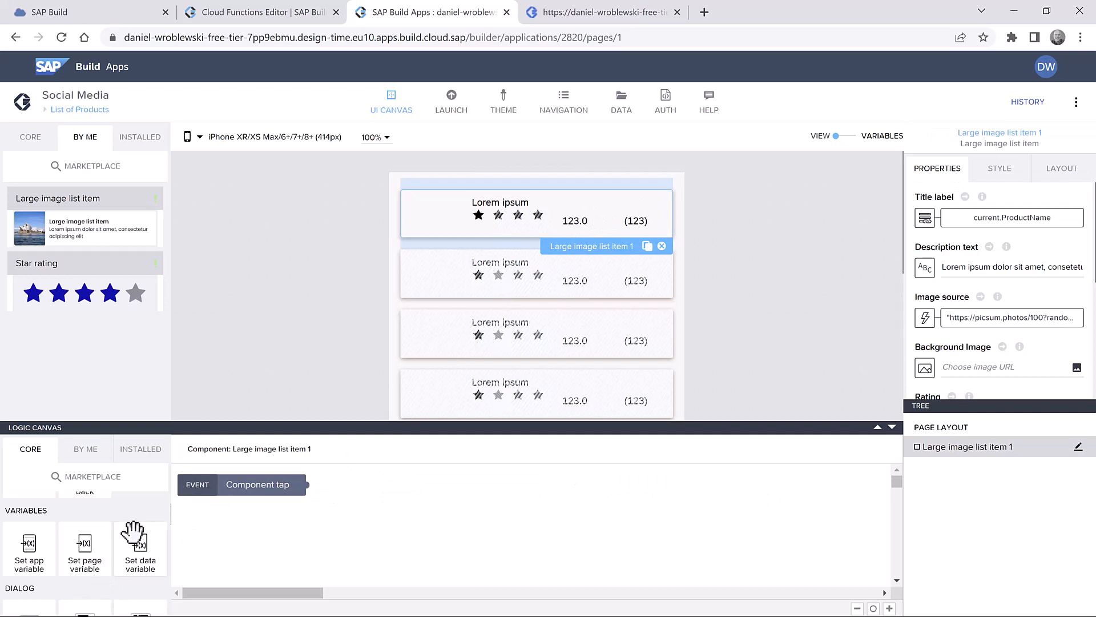
scroll(135, 540, "up", 2)
left_click_drag(24, 541, 355, 498)
left_click(431, 501)
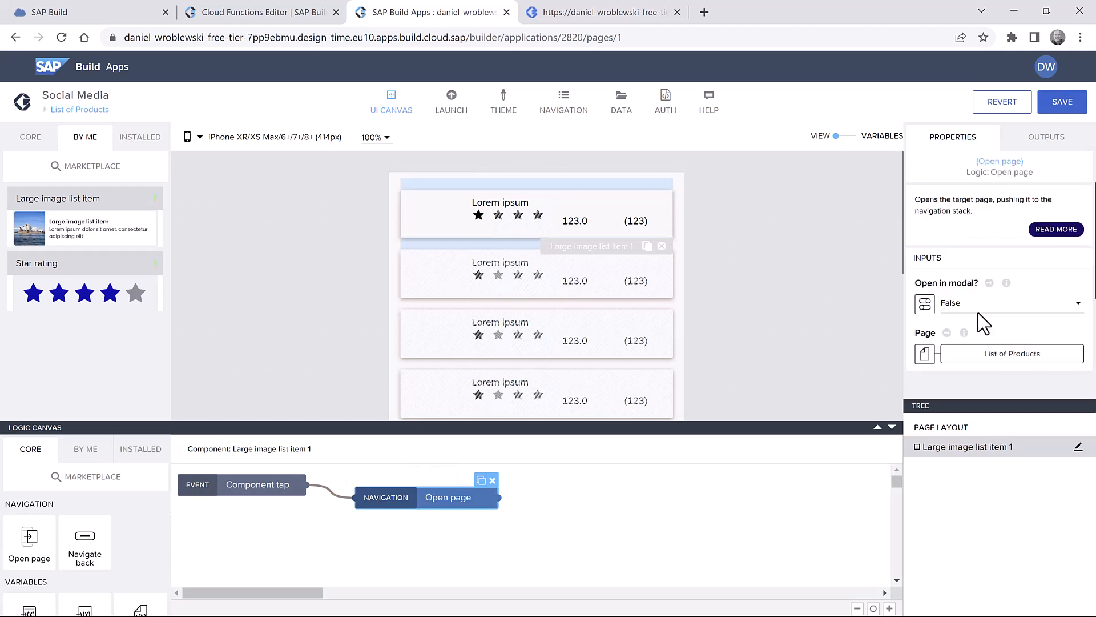
left_click(1009, 355)
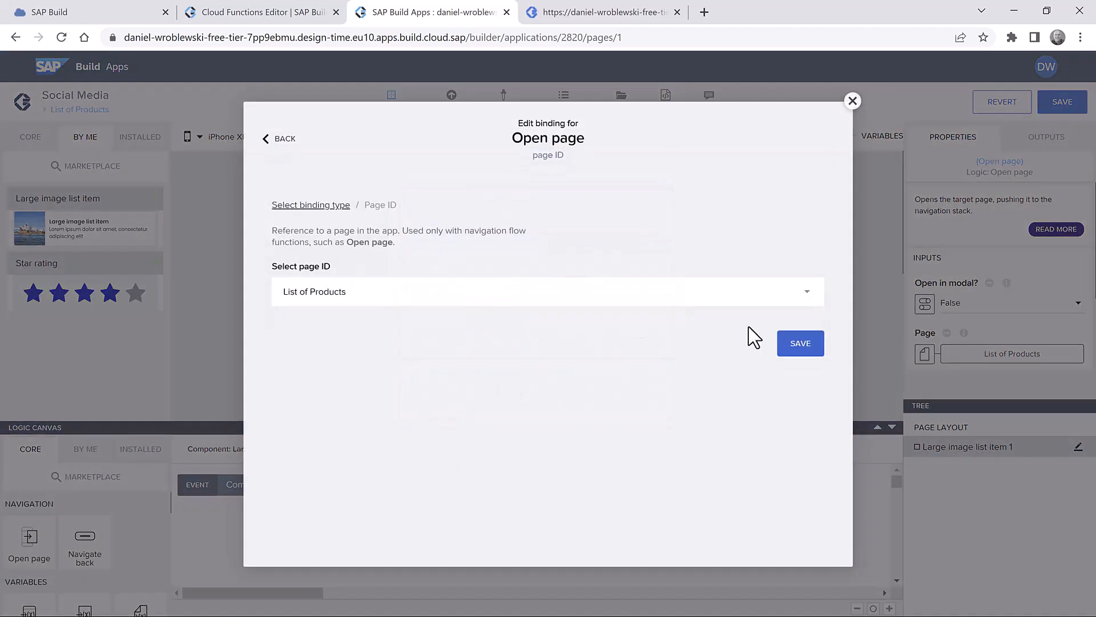
left_click(382, 324)
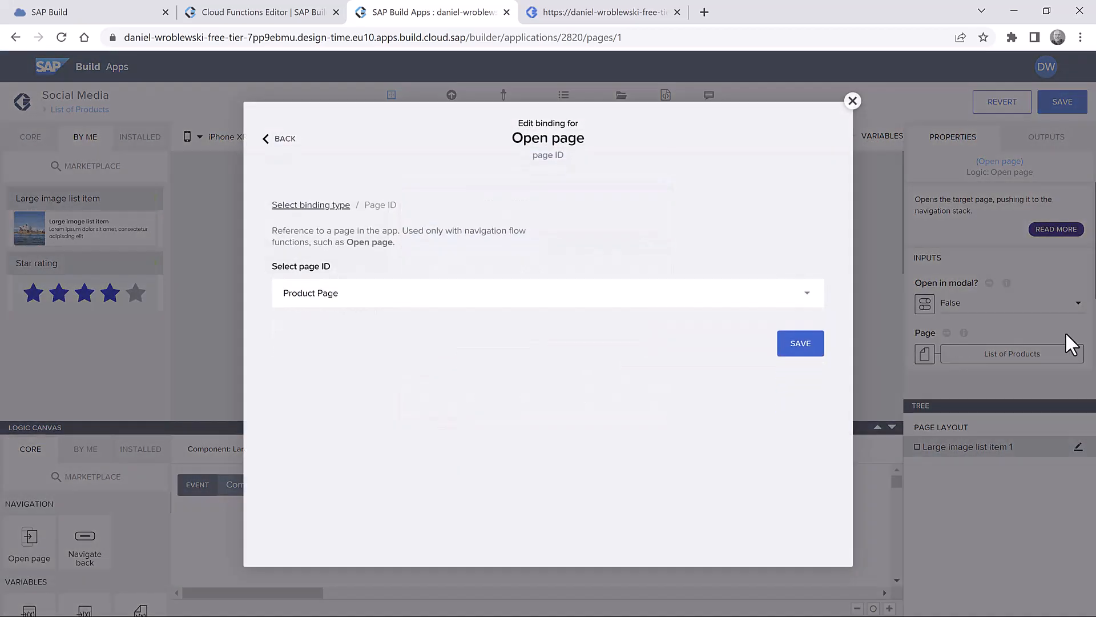
left_click(802, 351)
scroll(1040, 348, "down", 2)
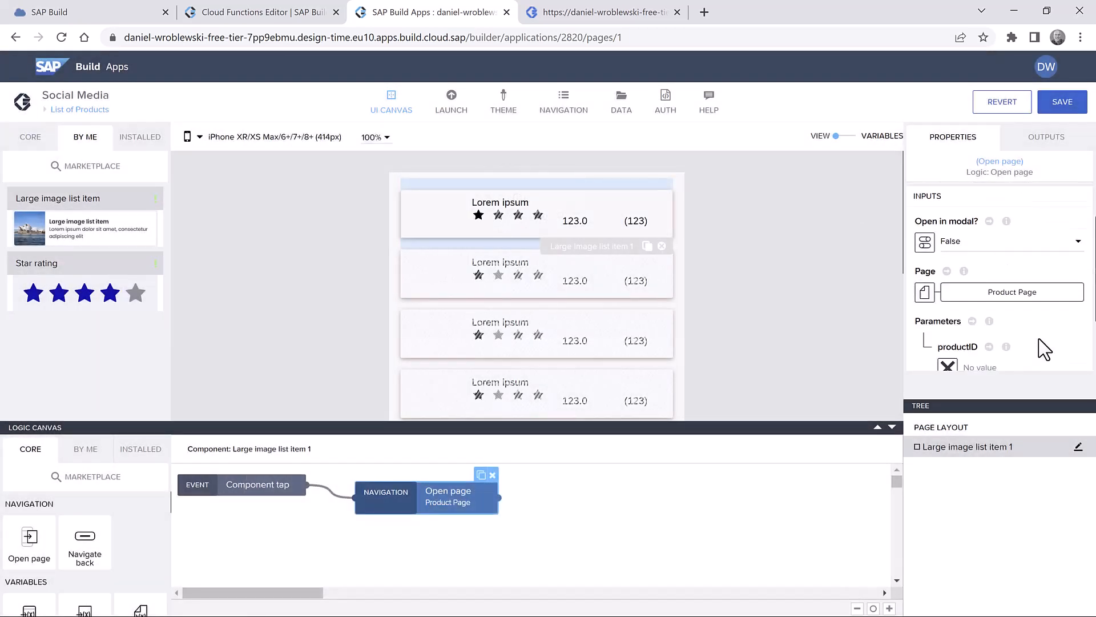
left_click_drag(968, 405, 968, 468)
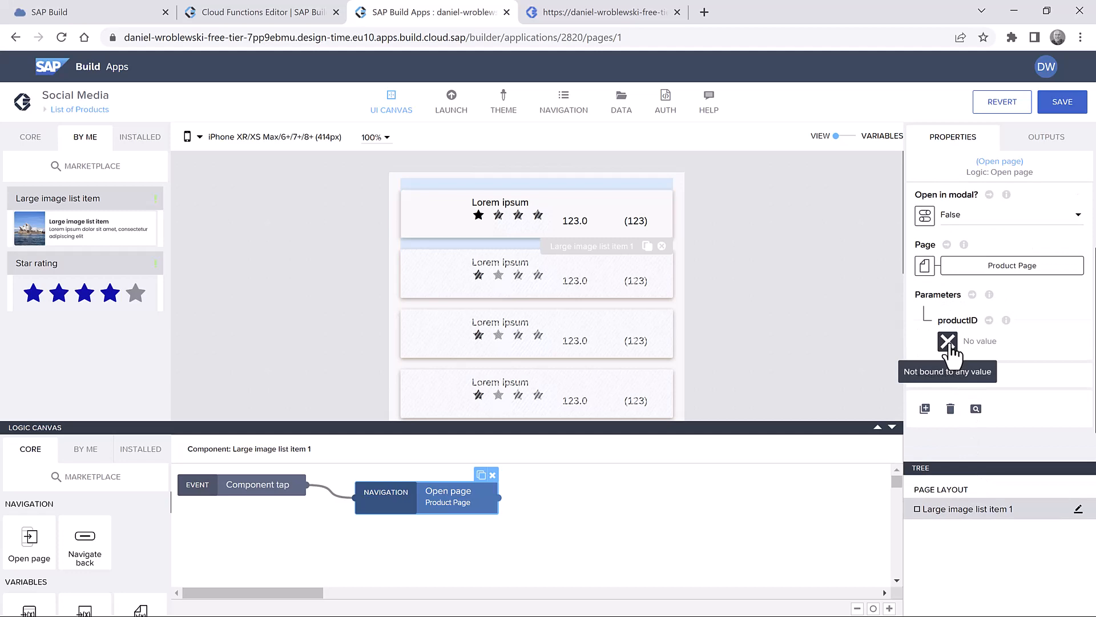
- Bind productID to the formula STRING(repeated.current.ProductID) and switch to the preview
left_click(948, 343)
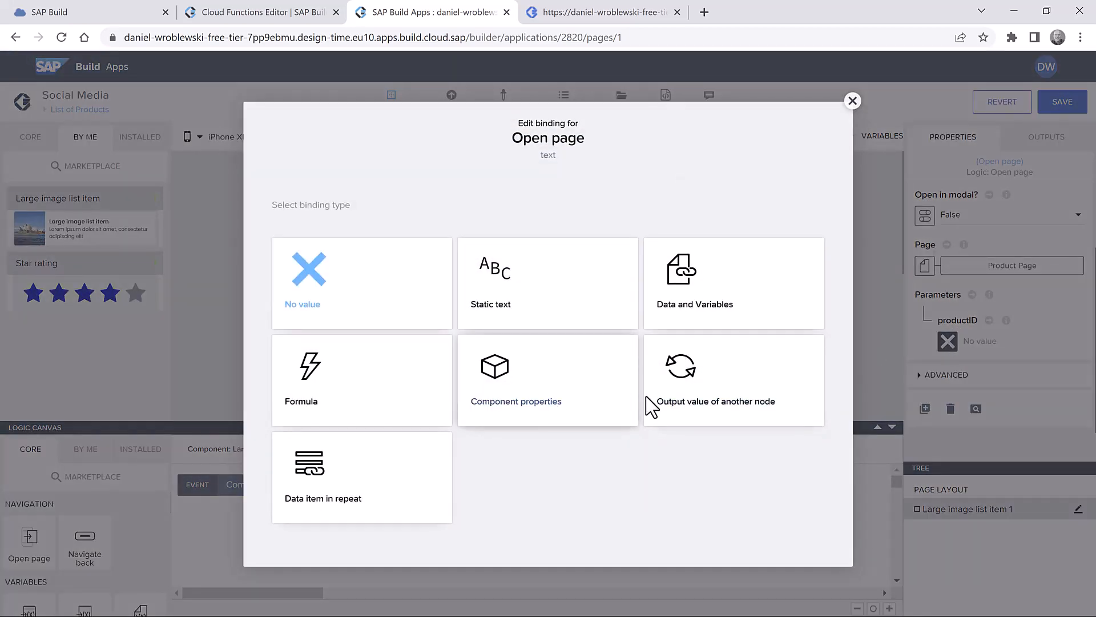
left_click(324, 481)
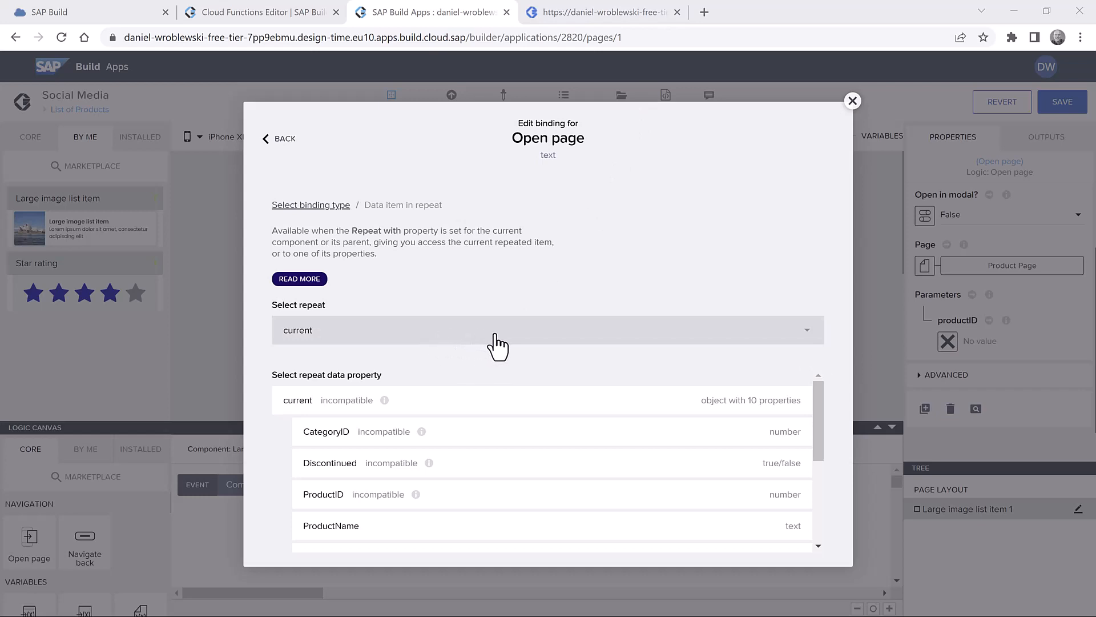
left_click(281, 140)
left_click(342, 398)
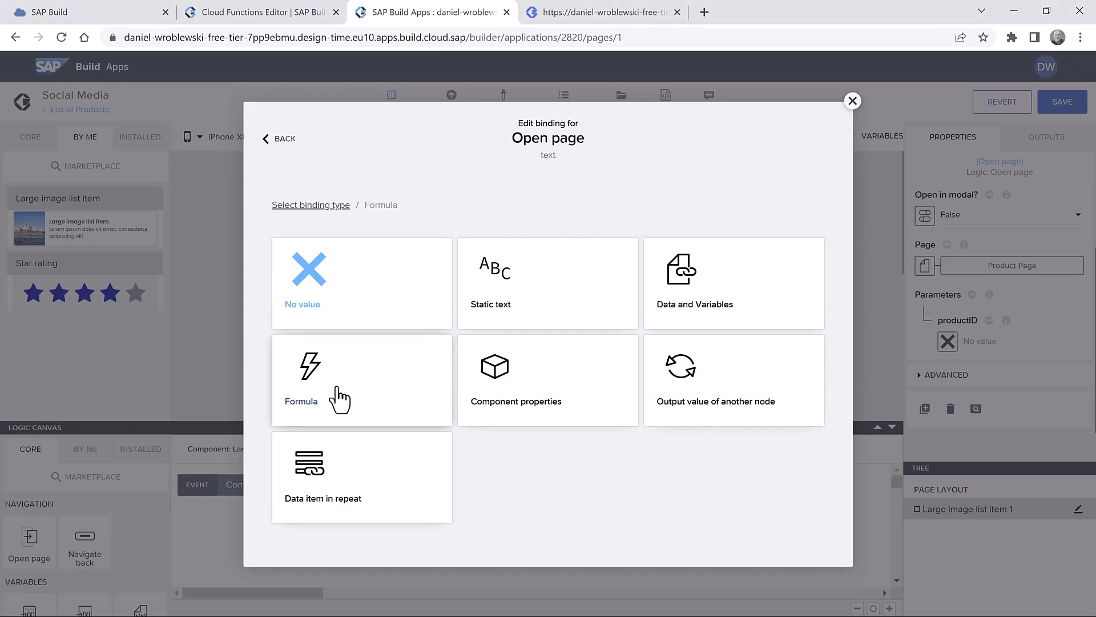
left_click(419, 319)
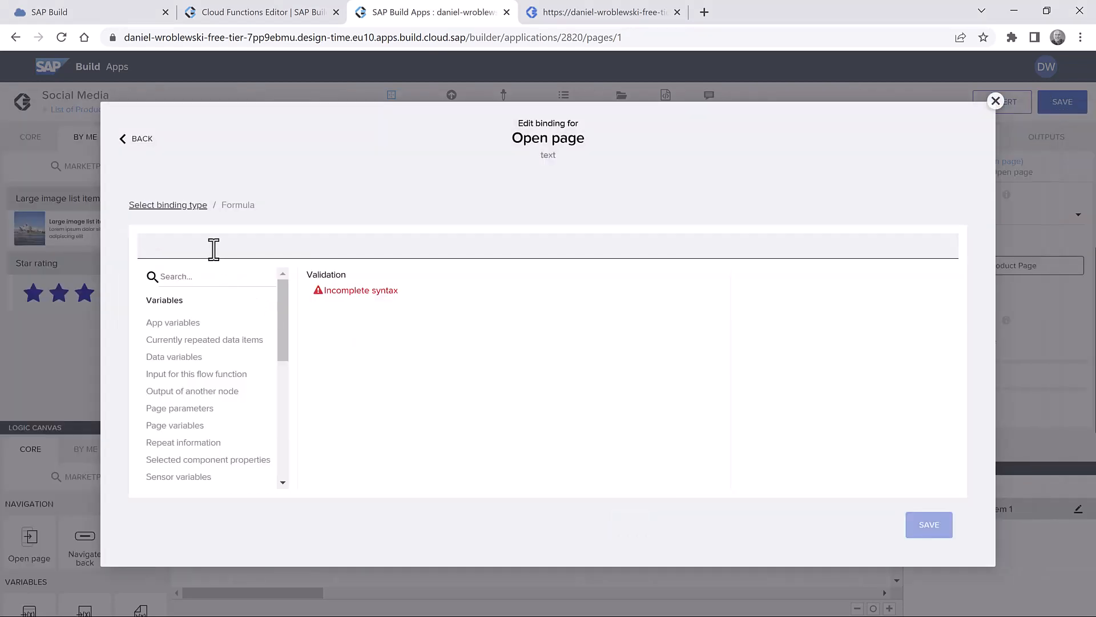
type("s")
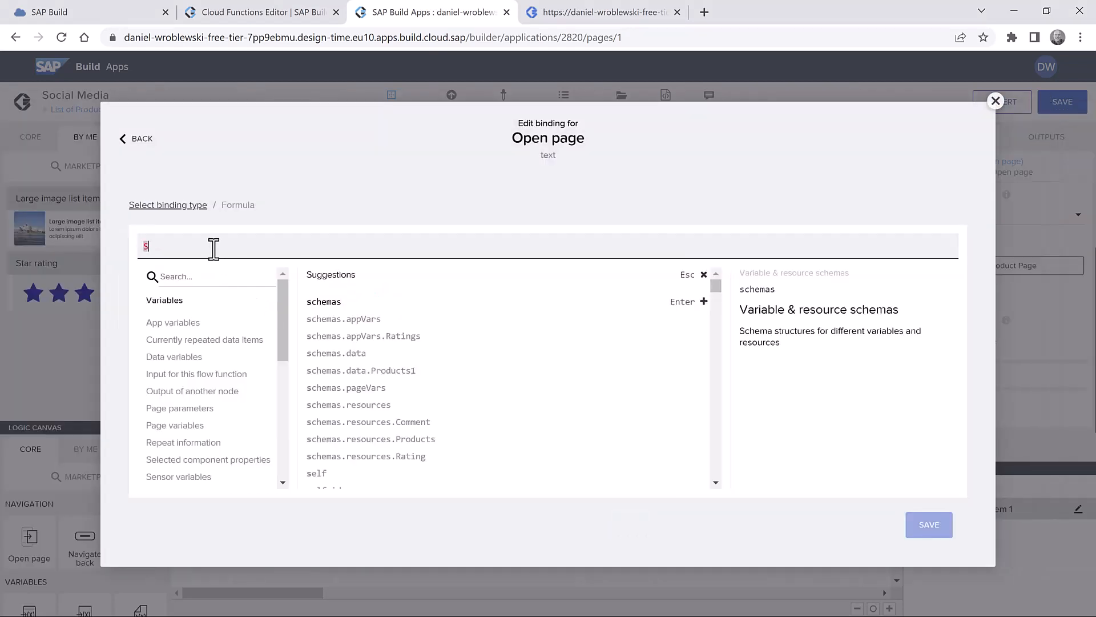
type("tring()")
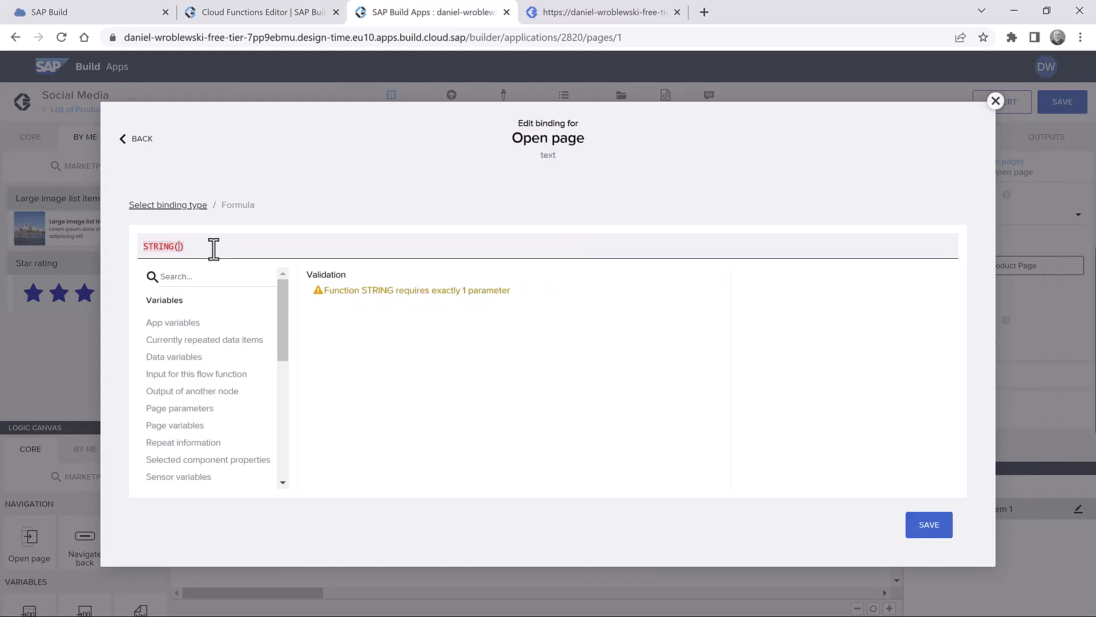
type("repeat")
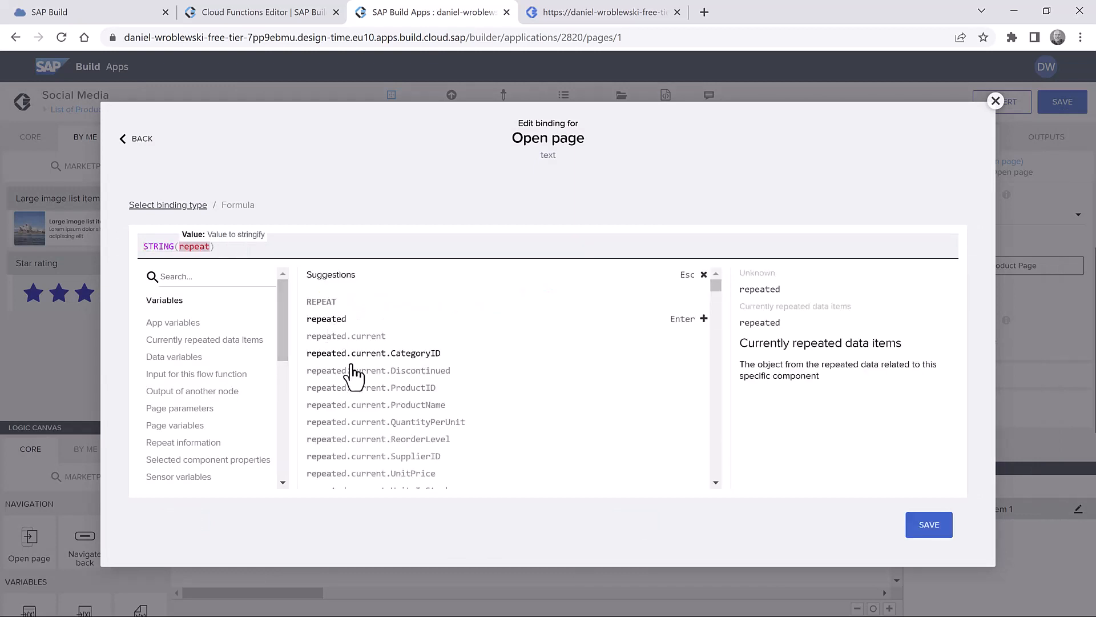
left_click(388, 387)
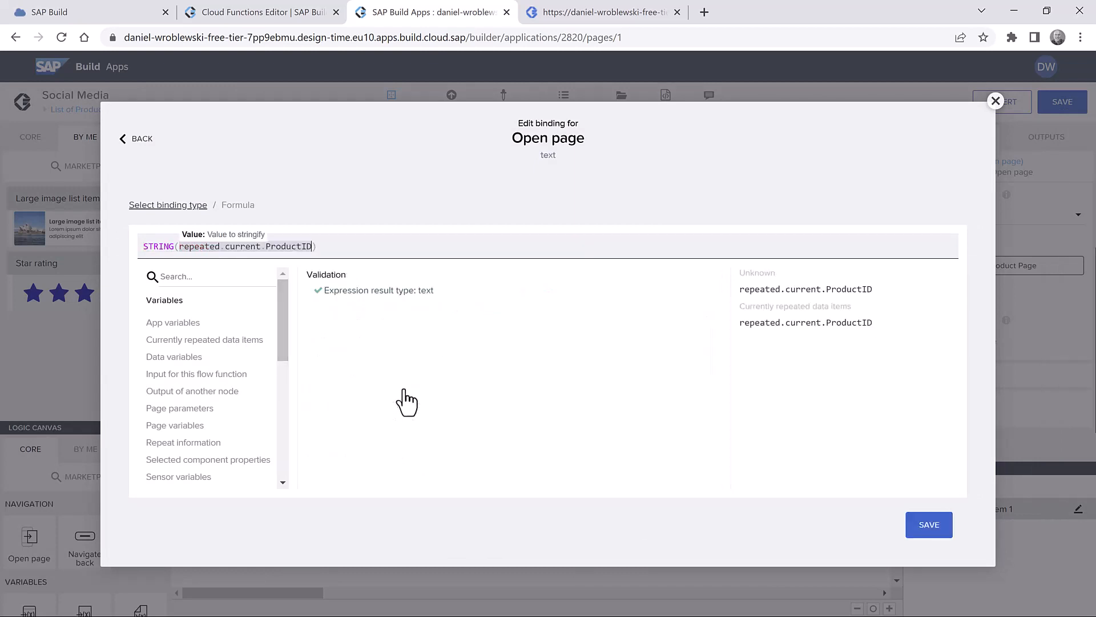
left_click(928, 524)
left_click(628, 12)
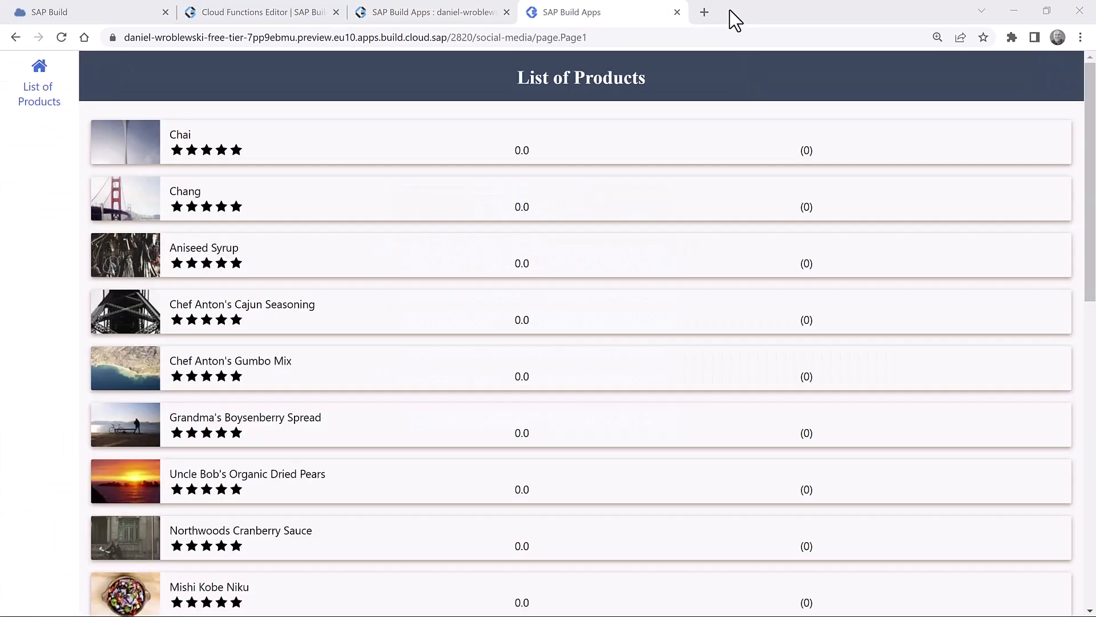
- Give Chai a four-star rating, check the list average, then reopen Chai's page
left_click(324, 148)
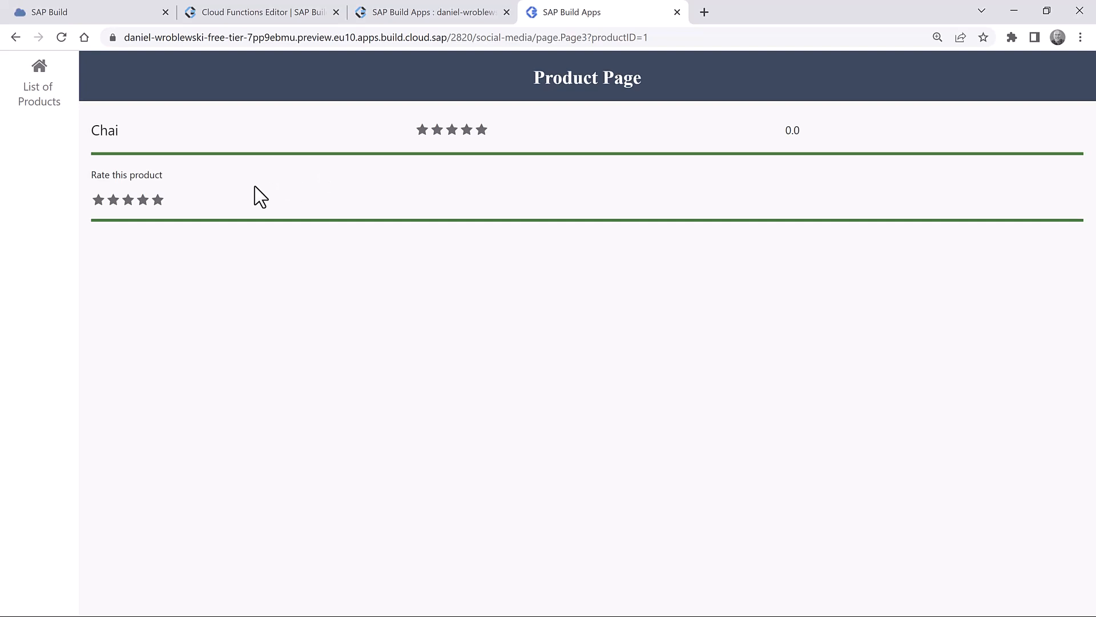
left_click(141, 201)
left_click(38, 91)
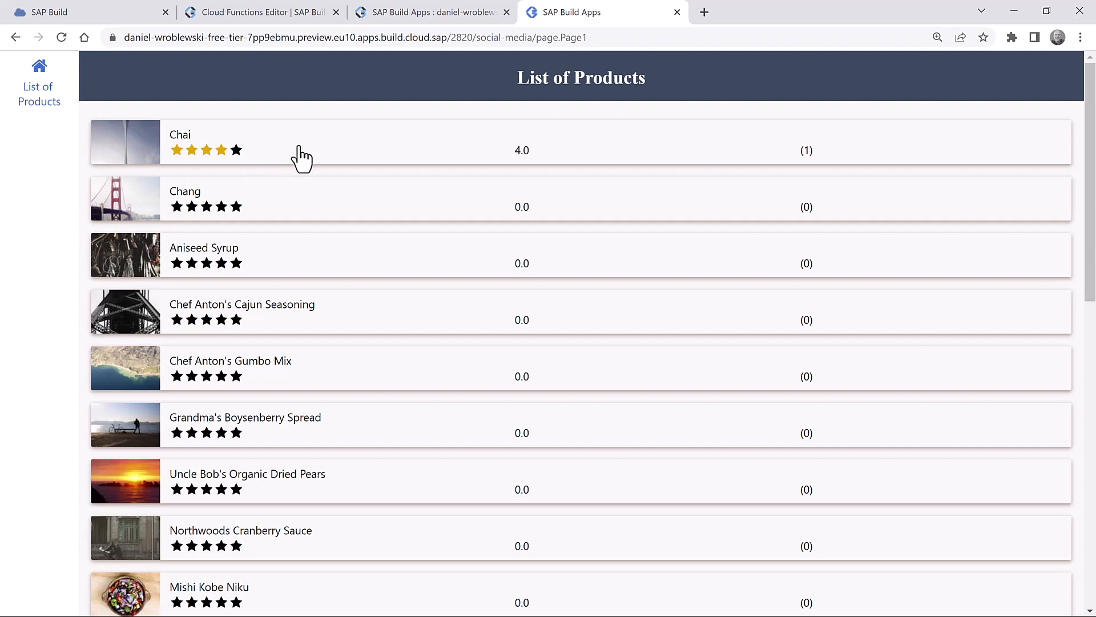
left_click(343, 154)
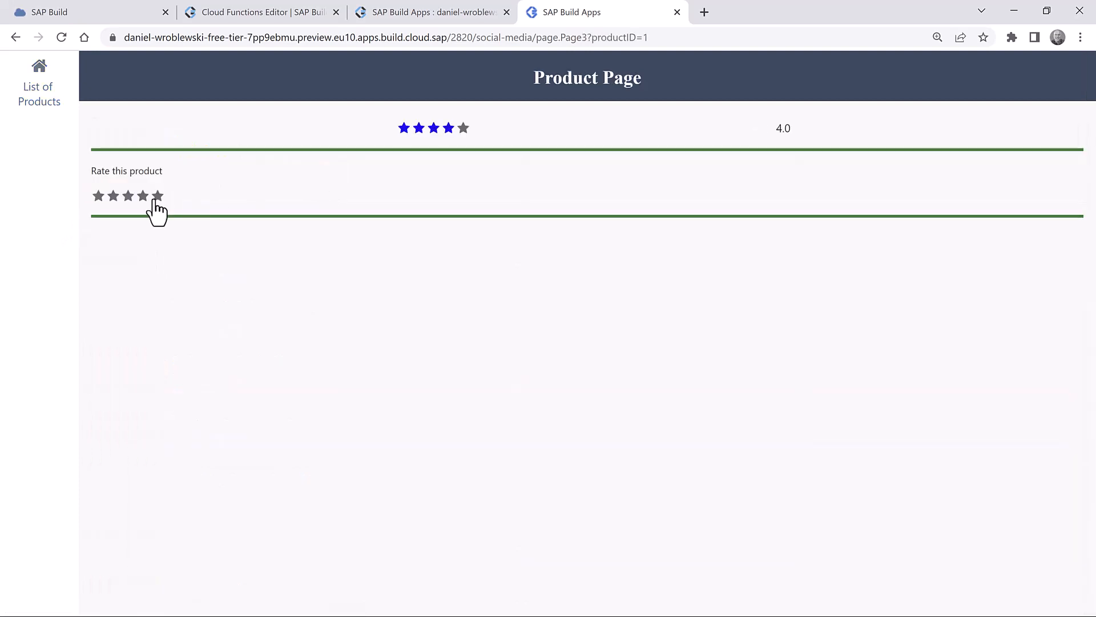
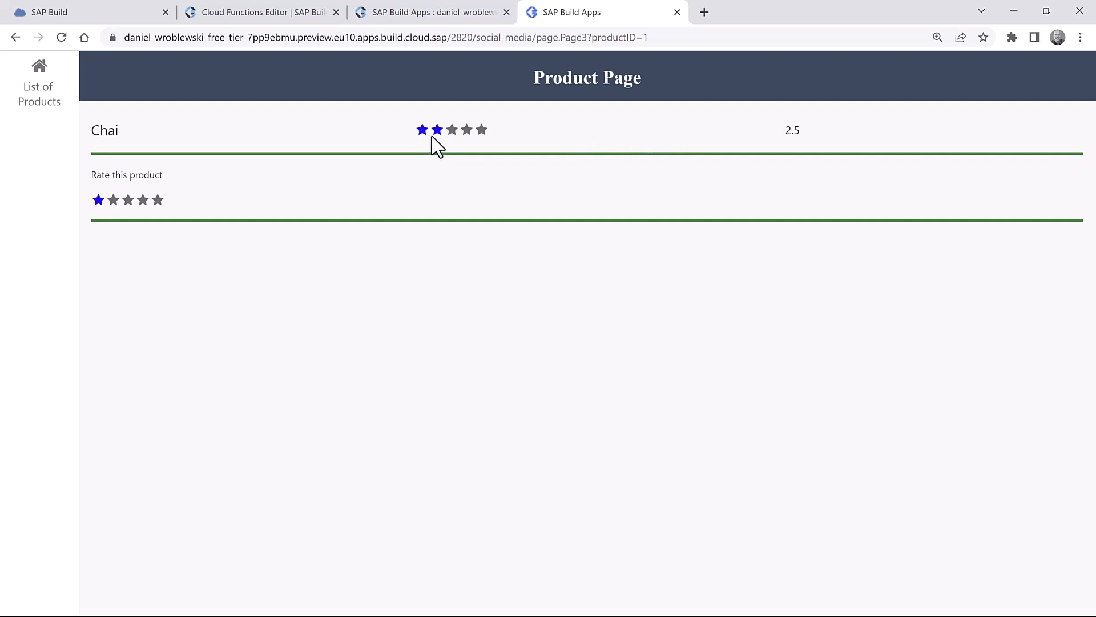
- Switch from the preview back to the SAP Build Apps editor showing the Product Page
left_click(420, 14)
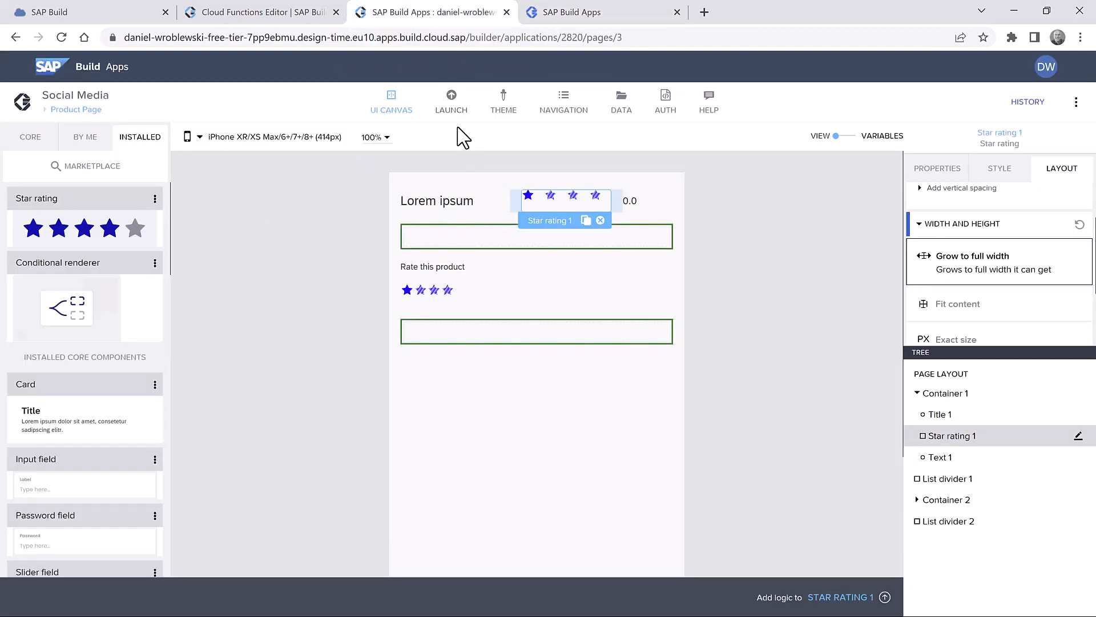
- Open the Star rating component template from the List of Products list item
left_click(74, 109)
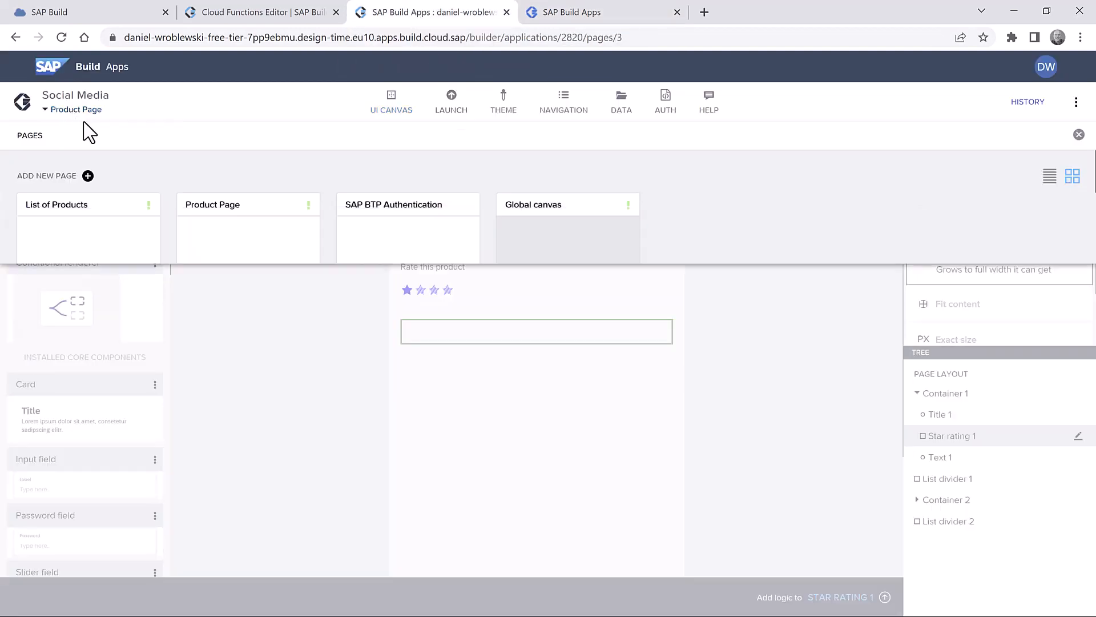
left_click(92, 245)
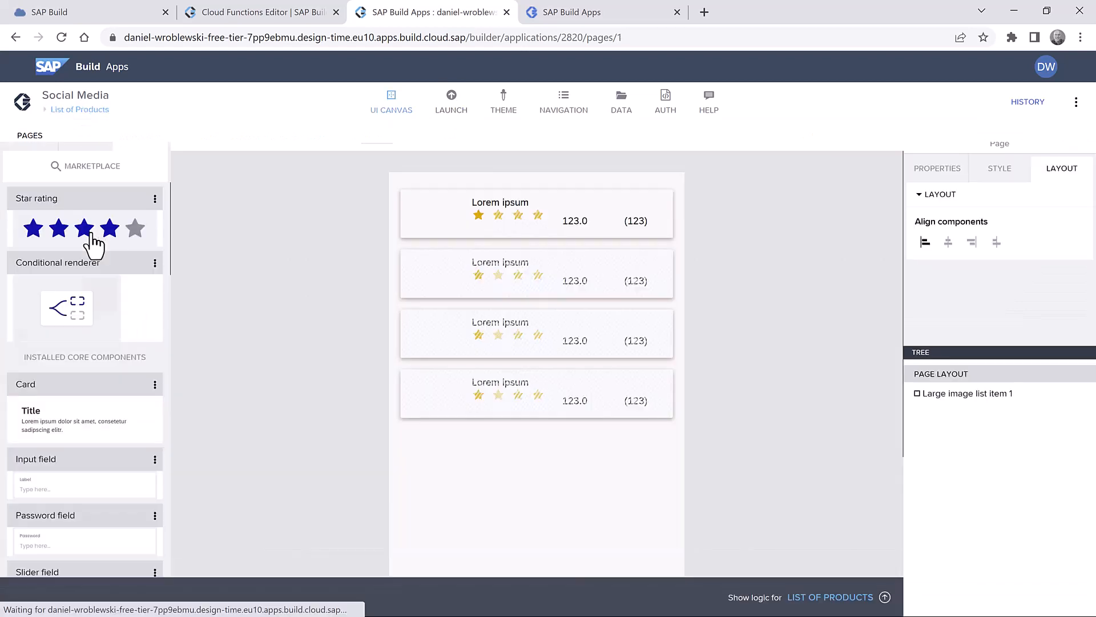
left_click(534, 219)
scroll(970, 267, "down", 3)
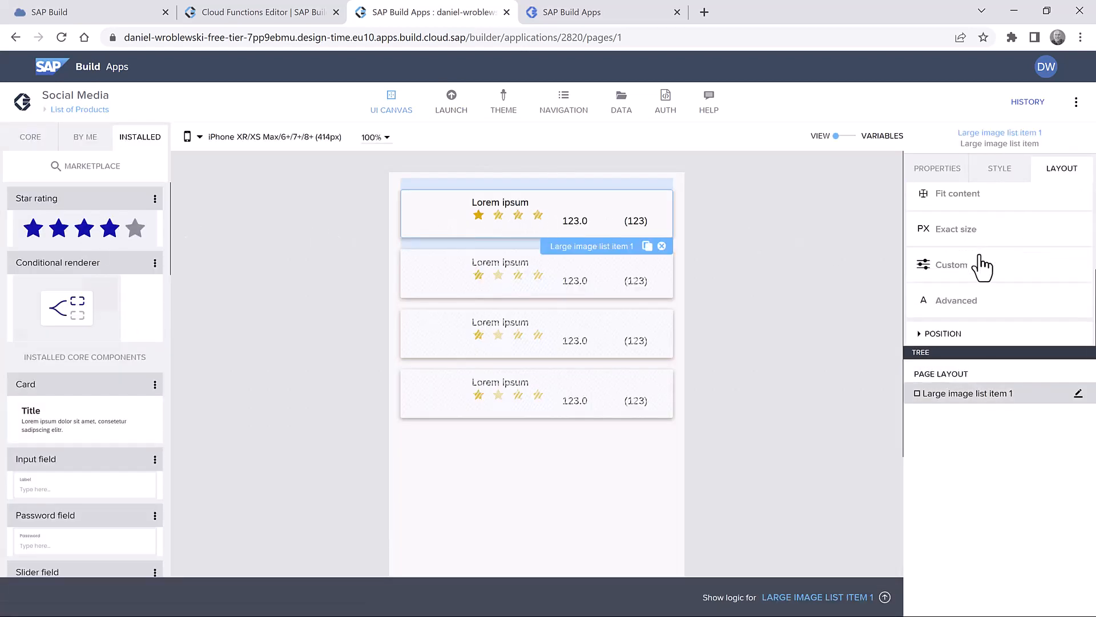
left_click(937, 168)
scroll(979, 223, "down", 5)
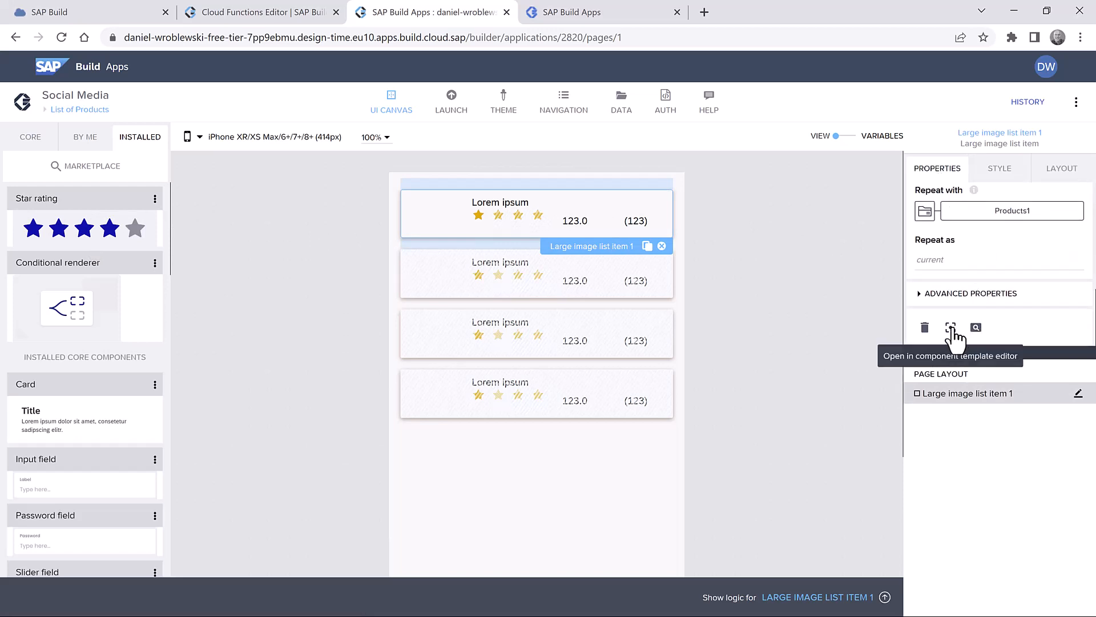
left_click(951, 327)
double_click(510, 223)
left_click(509, 223)
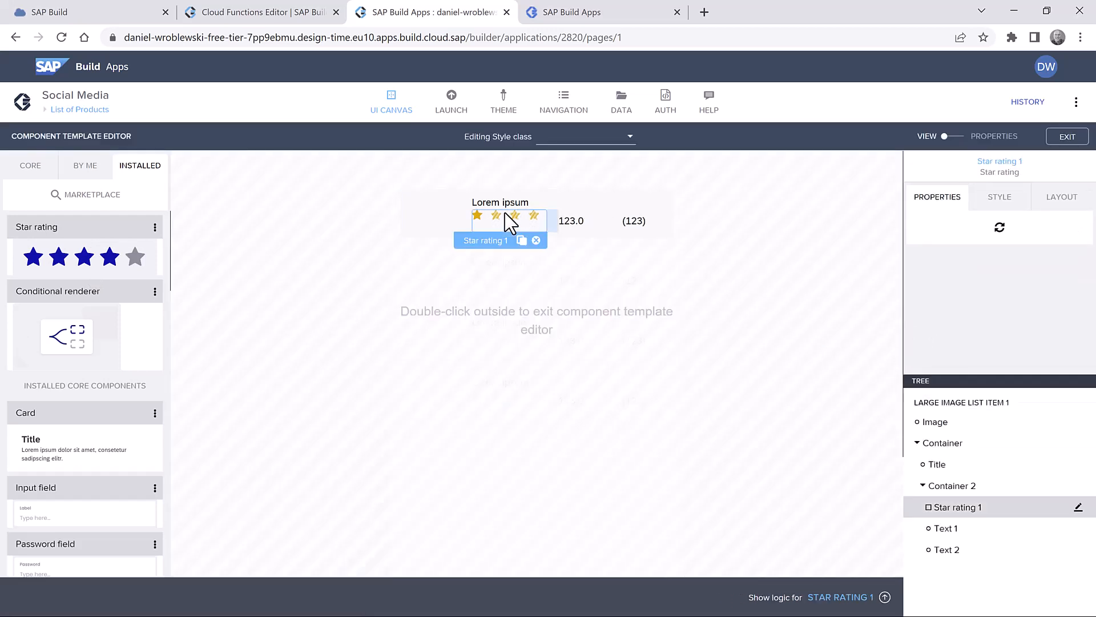
scroll(1004, 307, "down", 2)
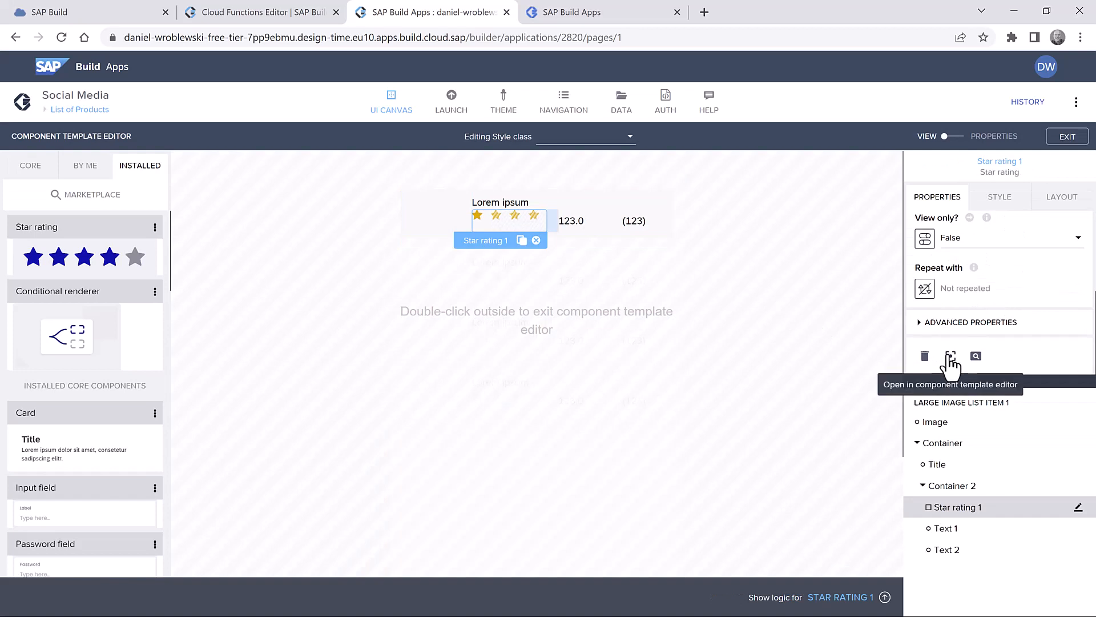
left_click(950, 357)
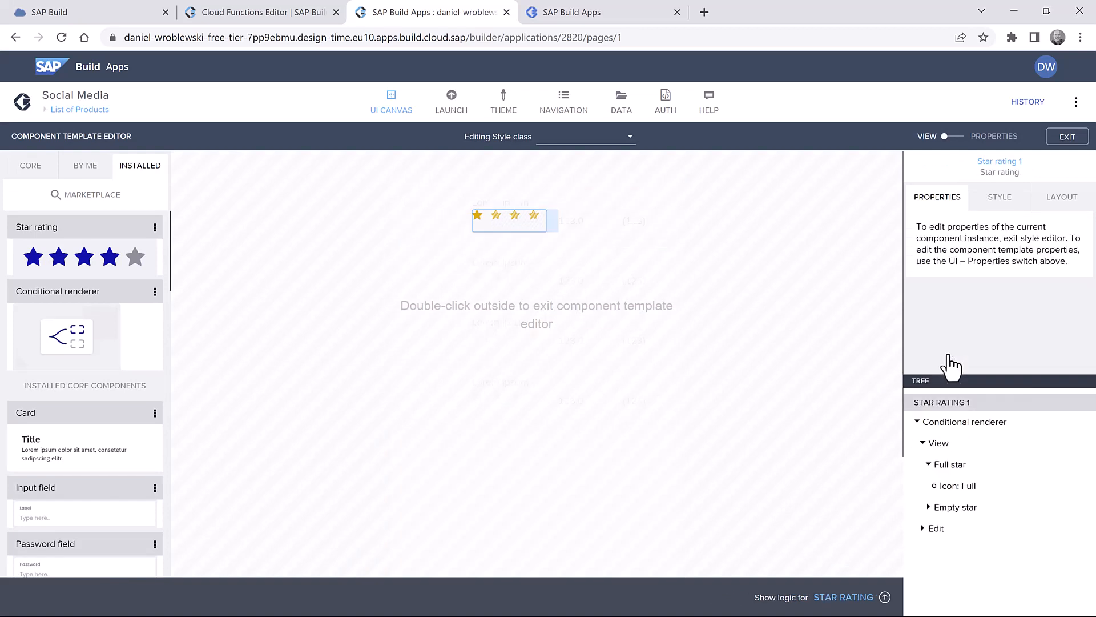
- Overwrite the Primary icon style with the full-star icon's gold #F0AB00 colour and save
left_click(999, 198)
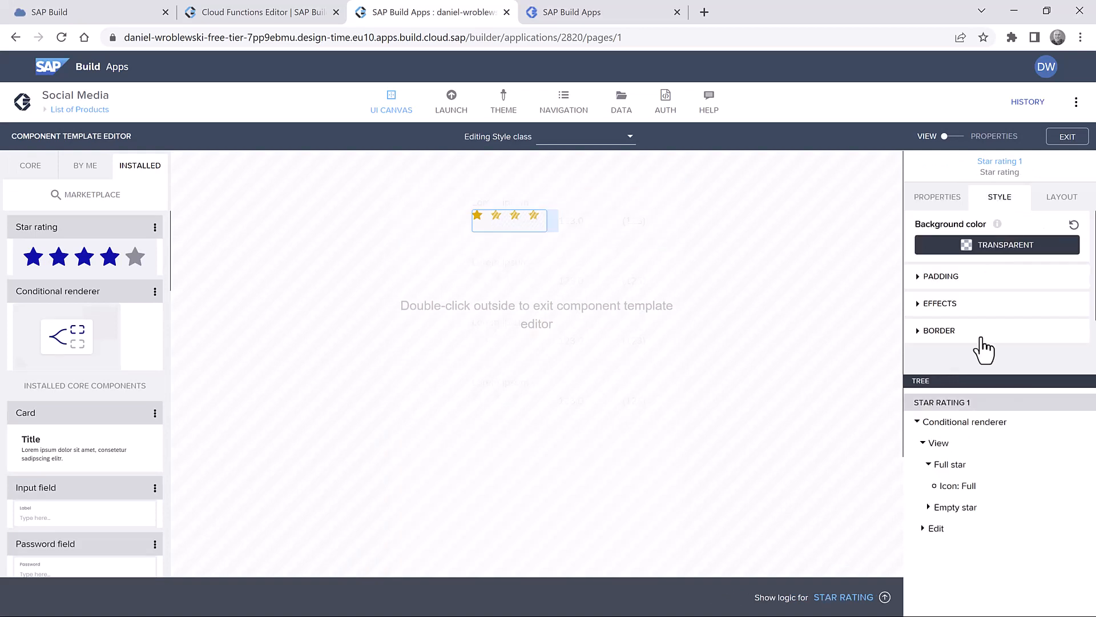
left_click(963, 485)
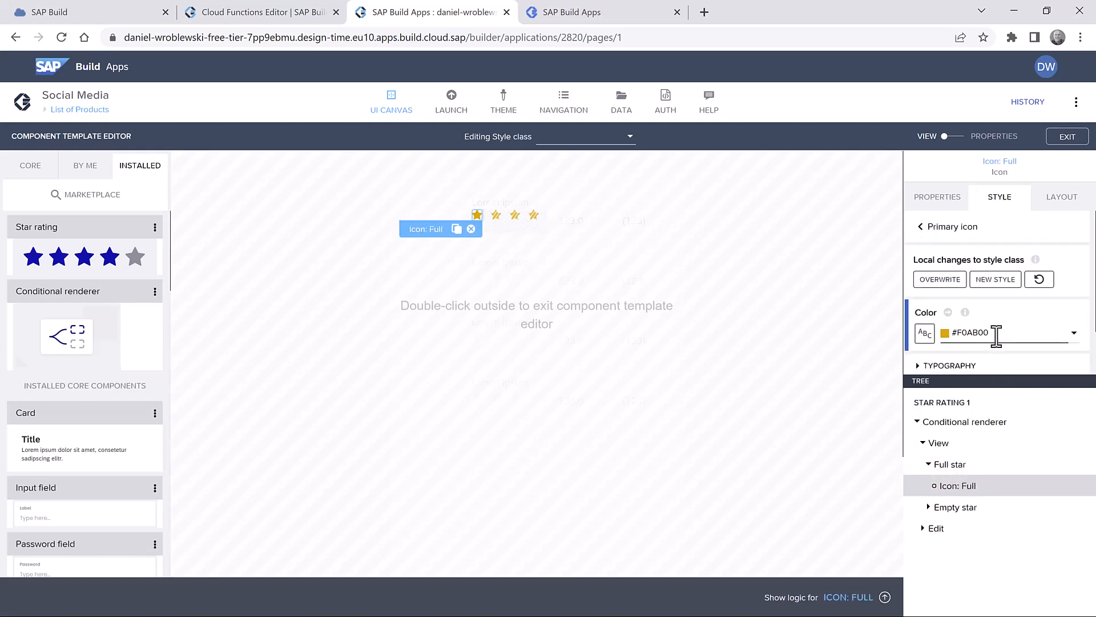
left_click(942, 280)
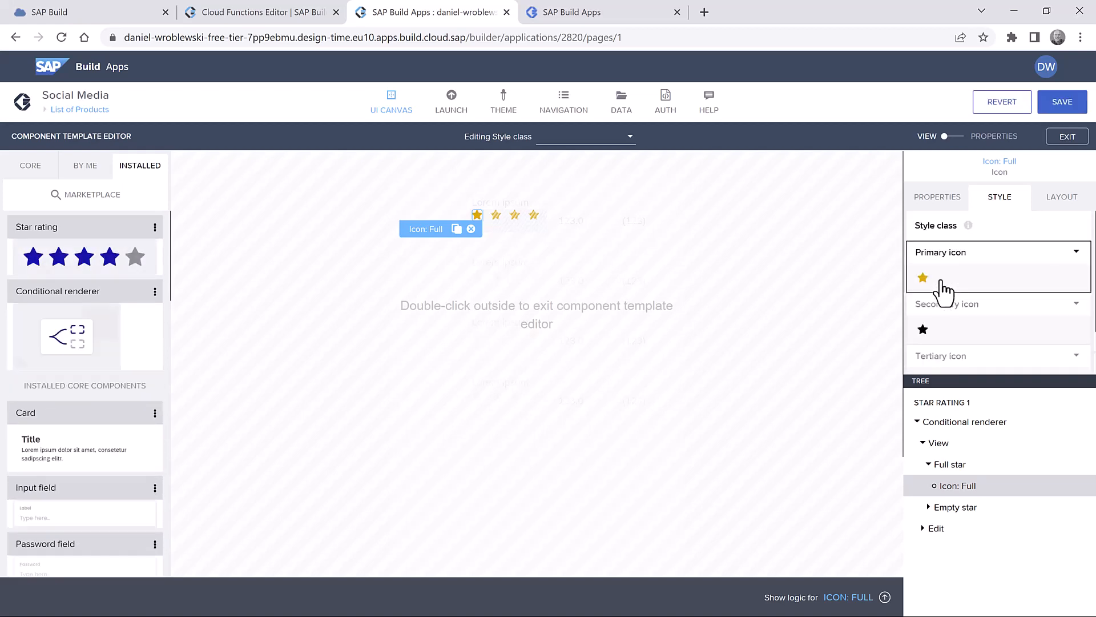
left_click(1063, 107)
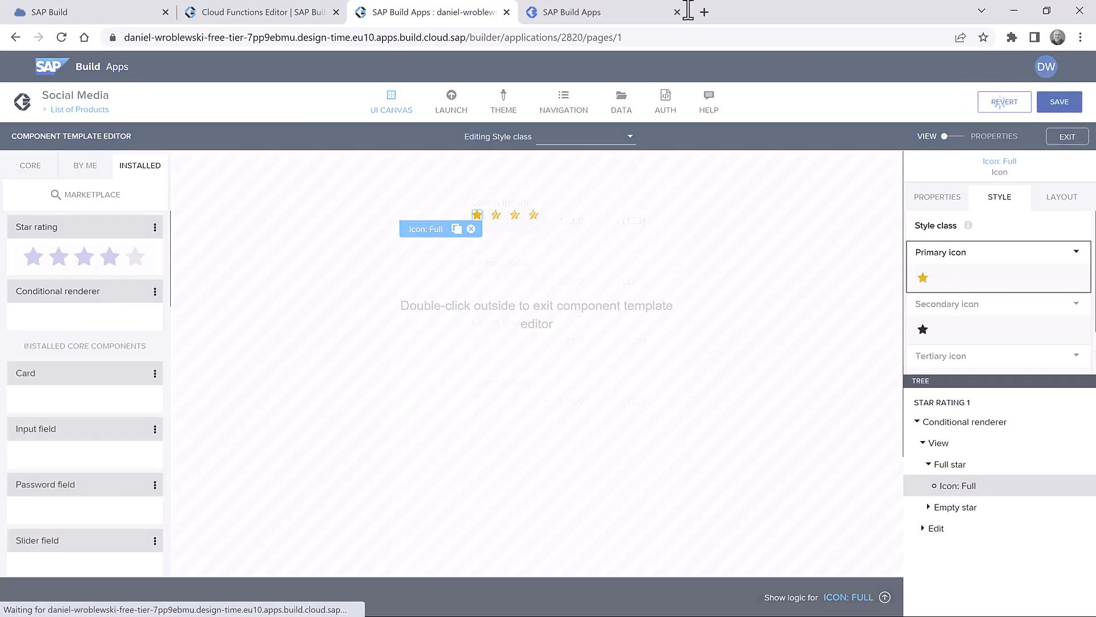
left_click(591, 14)
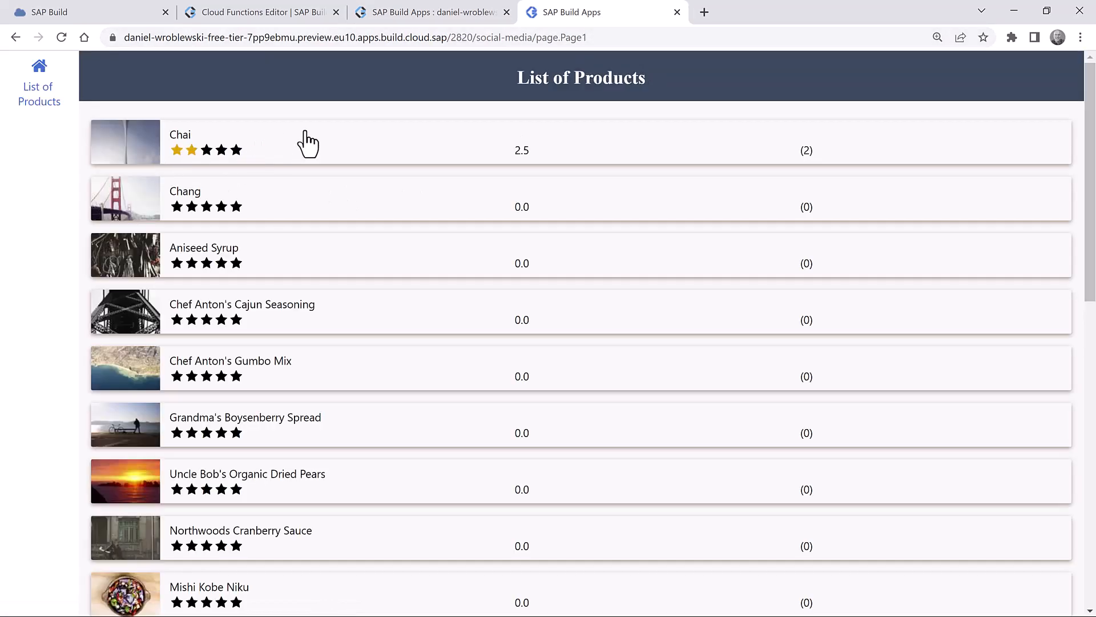
left_click(306, 137)
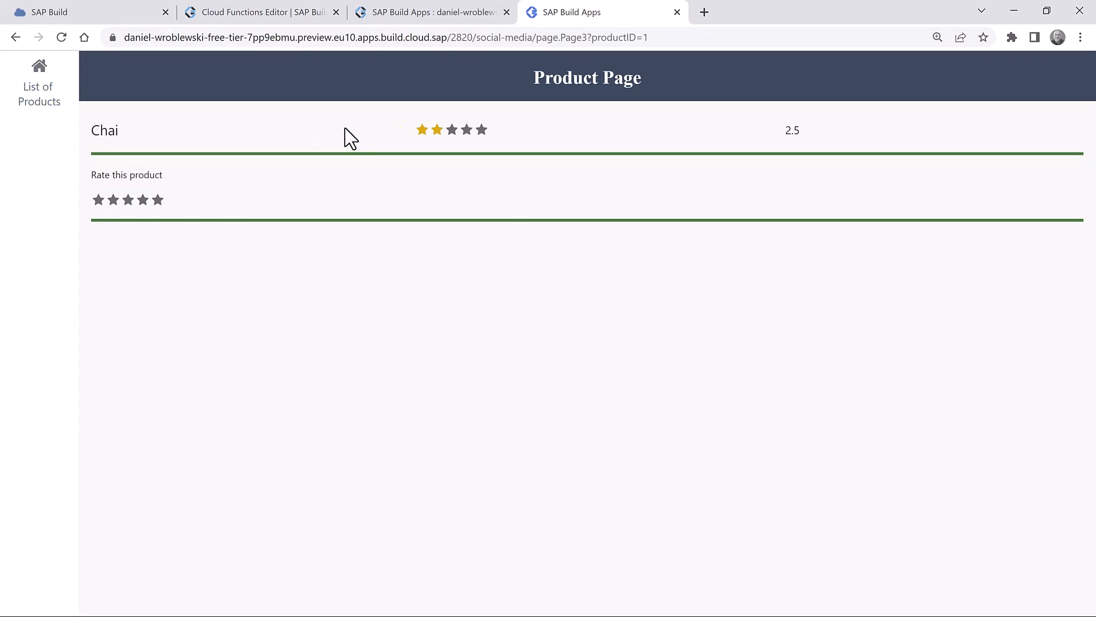
left_click(425, 14)
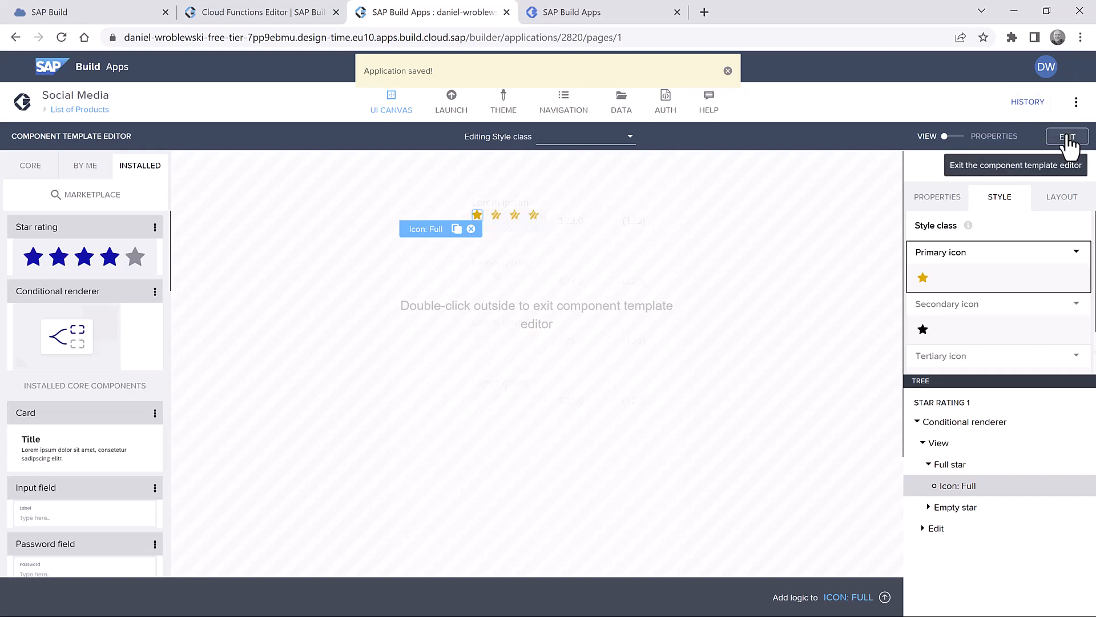
- Leave the template editor and set the Product Page title's width to Fit content
left_click(1067, 137)
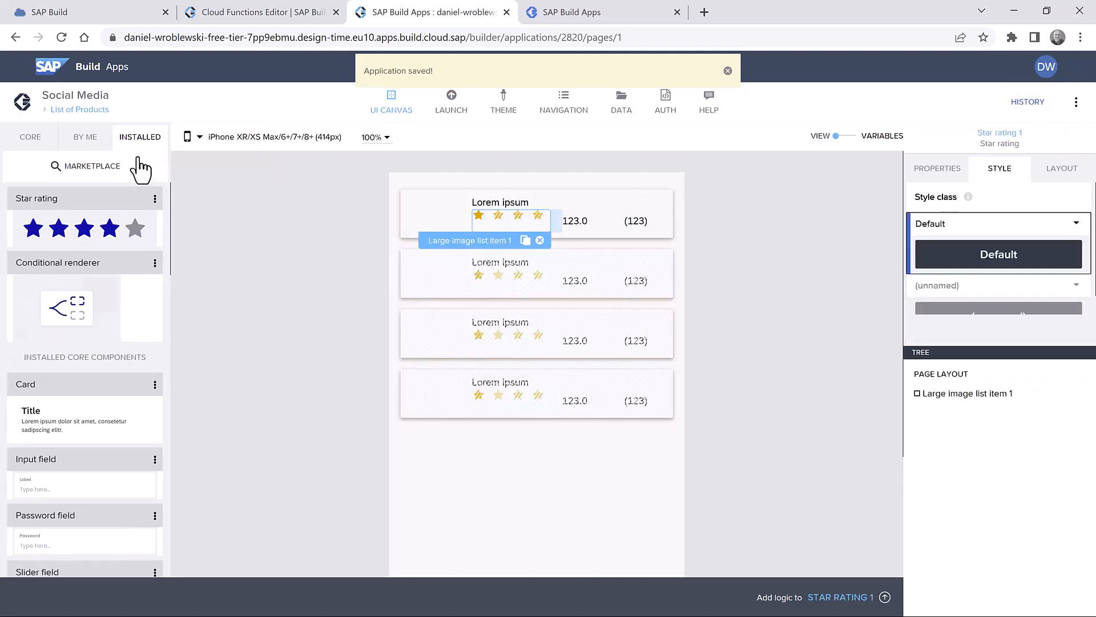
left_click(89, 112)
left_click(265, 244)
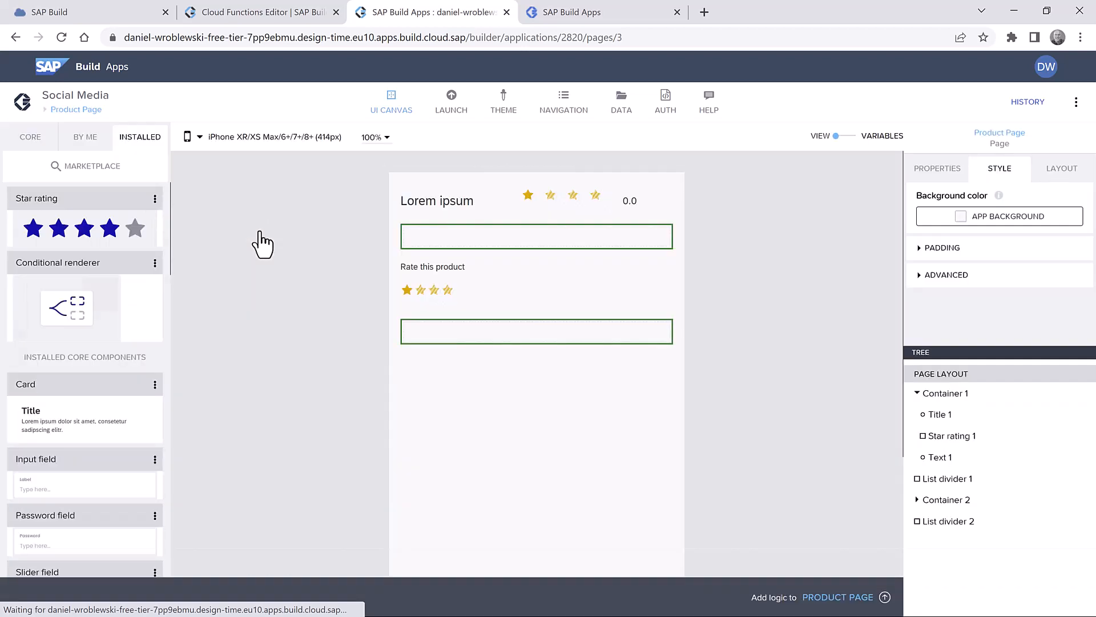
left_click(469, 207)
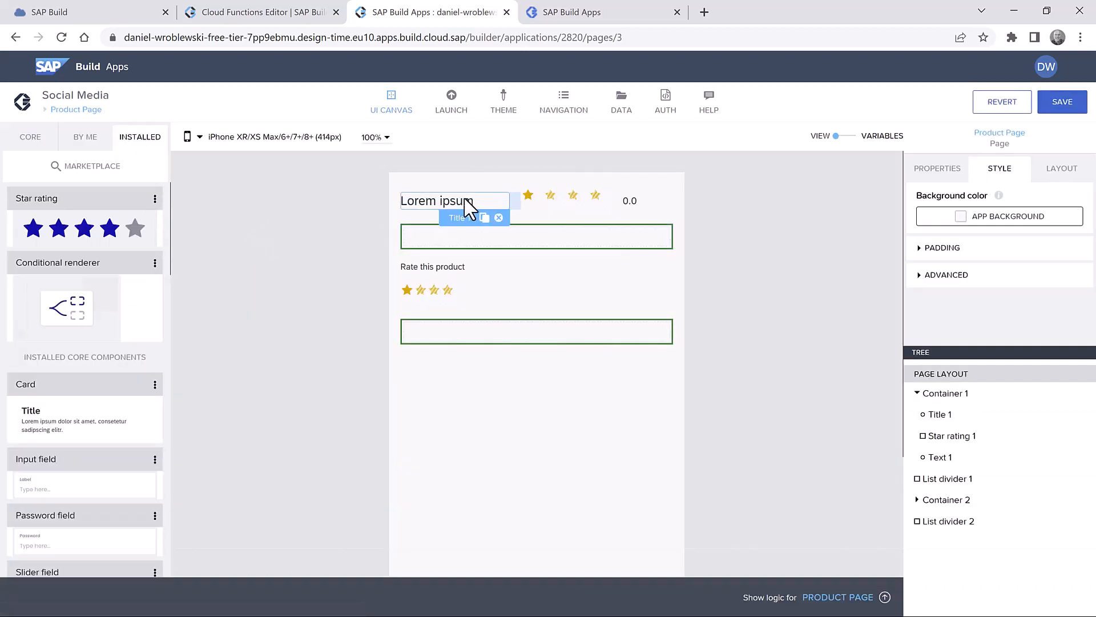
left_click(1060, 169)
scroll(989, 311, "down", 3)
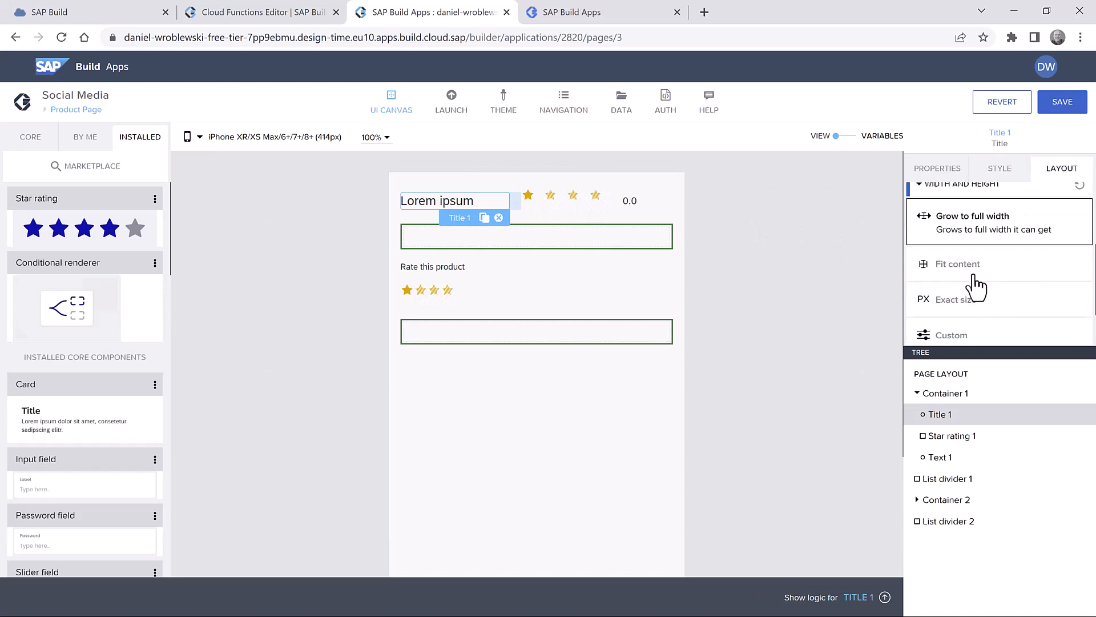
left_click(969, 278)
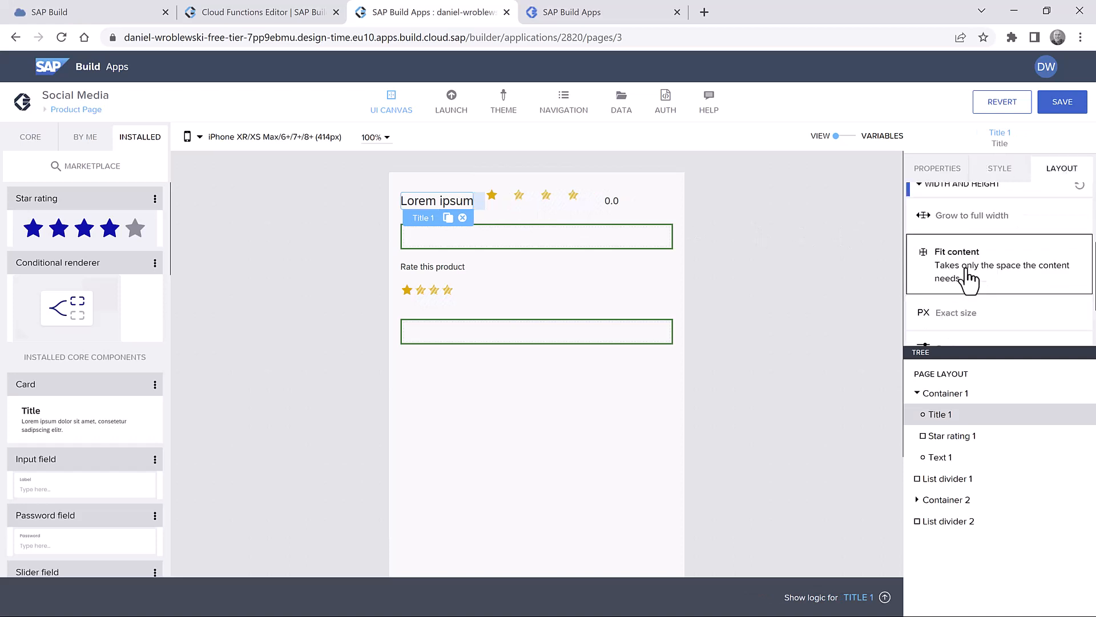
- Set the star rating to Fit content, save, and switch to the preview
left_click(538, 205)
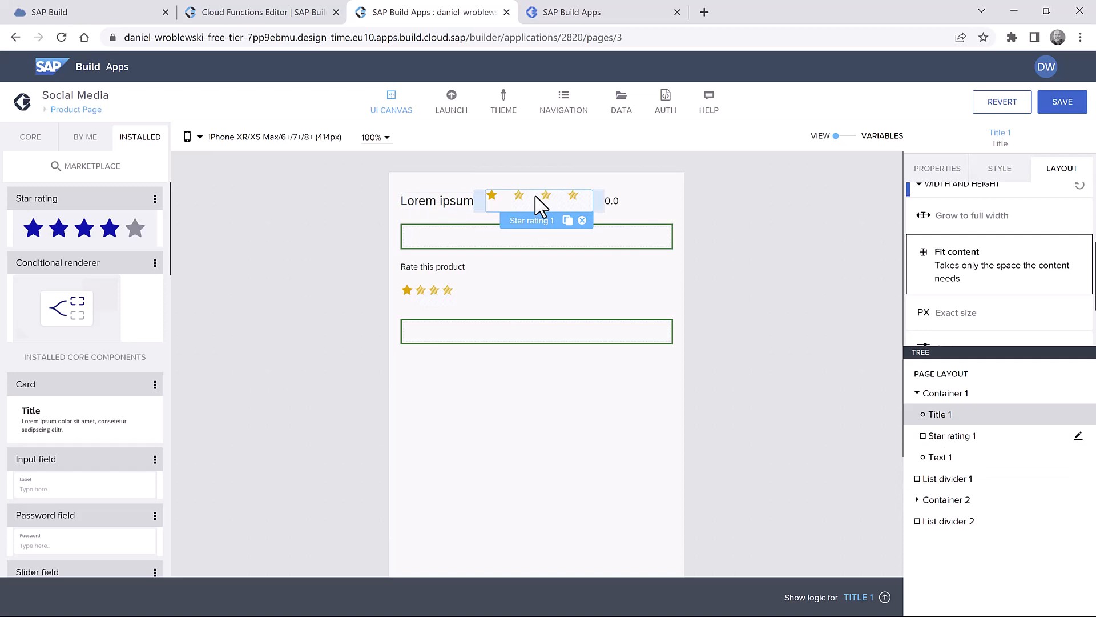
left_click(980, 268)
left_click(1063, 103)
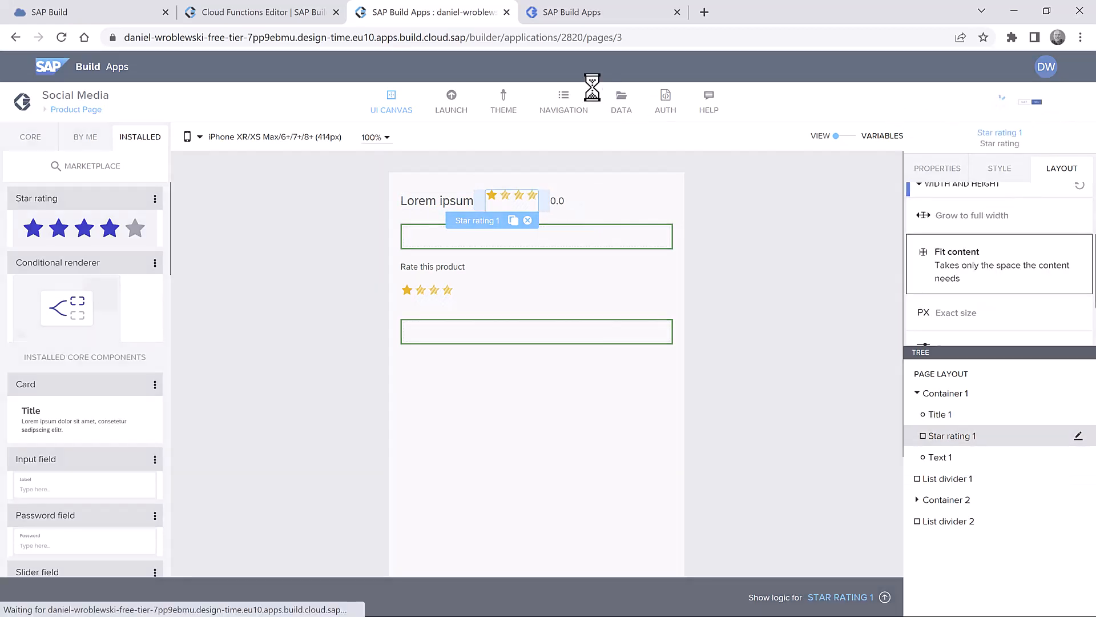
left_click(577, 14)
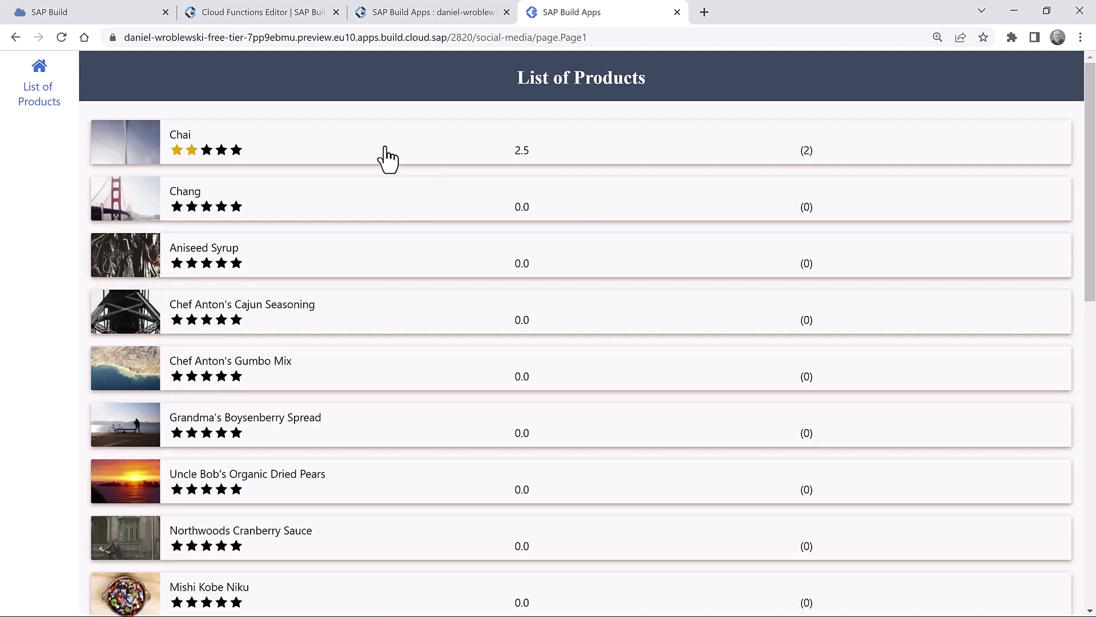
- Check Chai's compact header with gold stars in the preview, then return to the editor
left_click(384, 158)
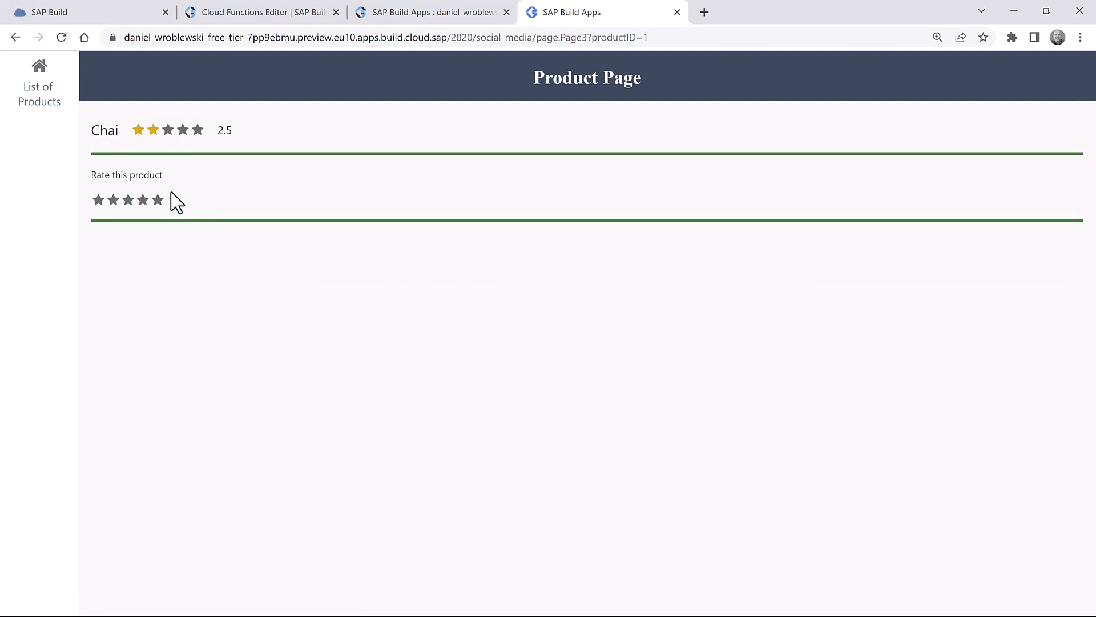
left_click(413, 11)
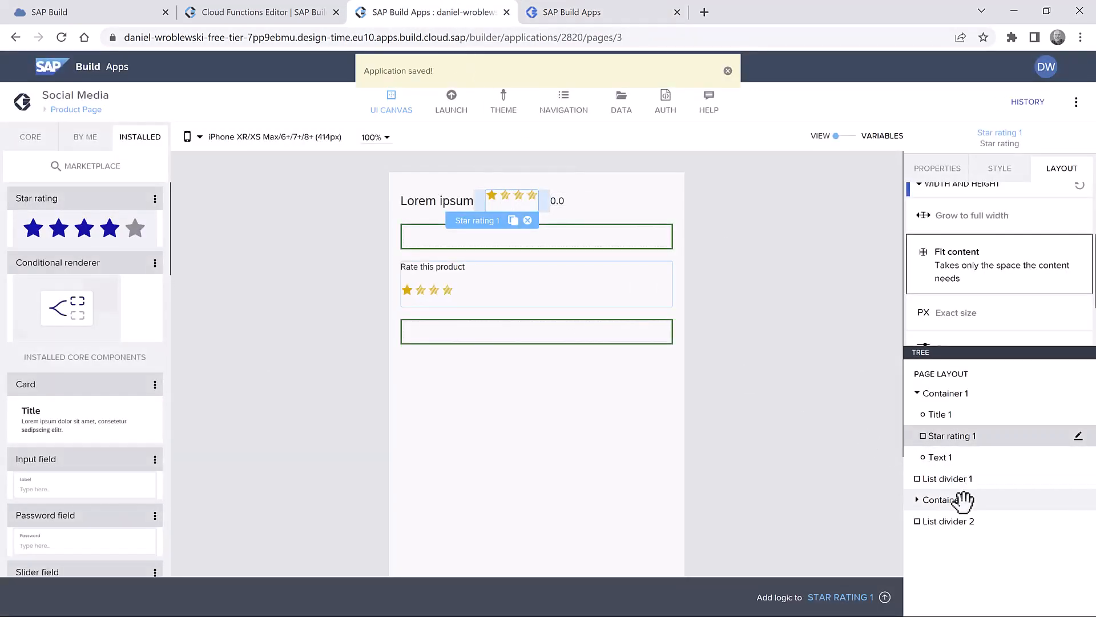
- Lay out Container 2 horizontally with children centred vertically, save, and open the preview
left_click(964, 500)
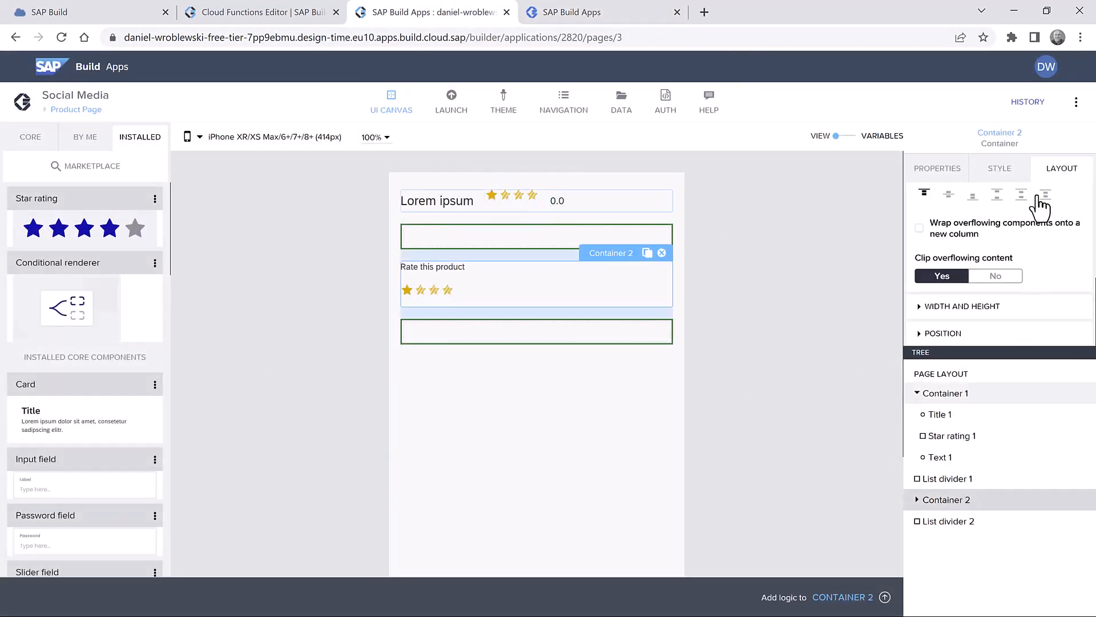
scroll(988, 246, "up", 5)
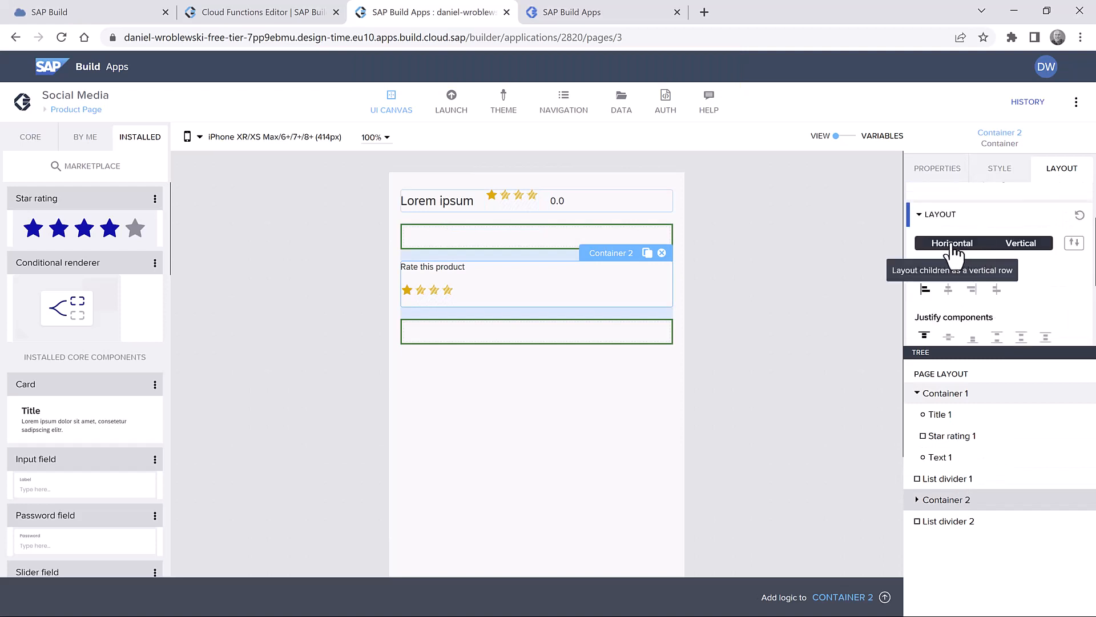
left_click(953, 244)
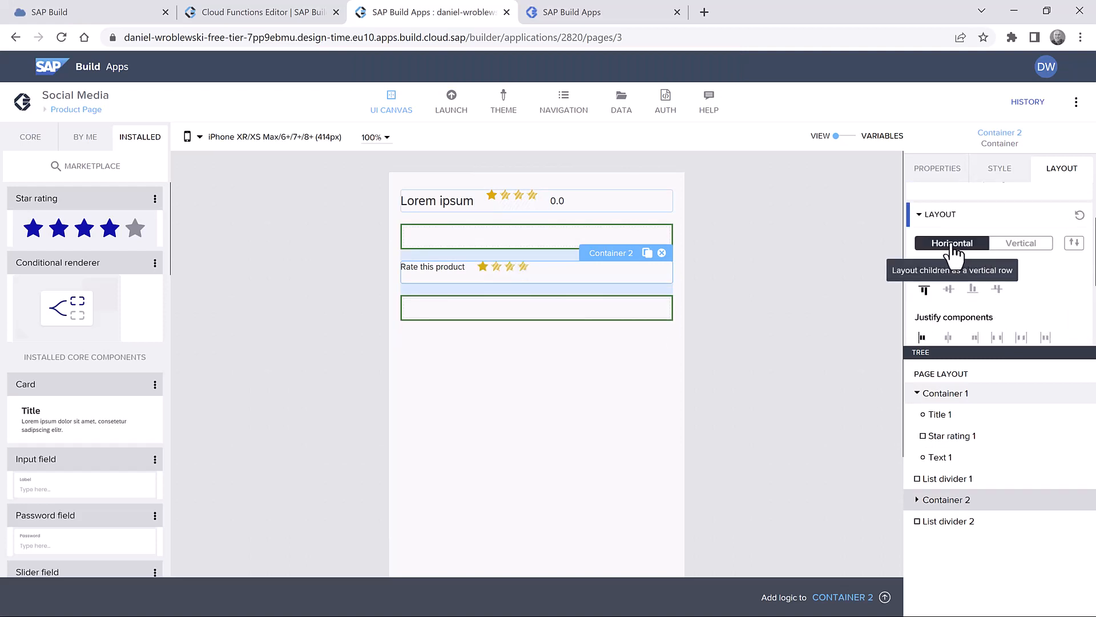
left_click(950, 290)
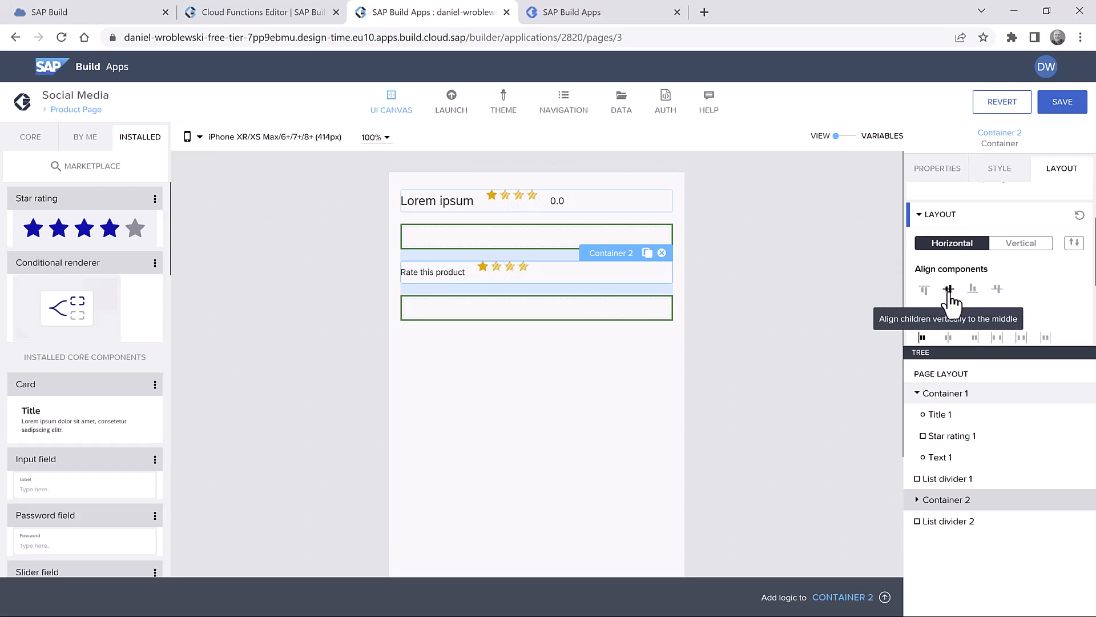
left_click(1060, 102)
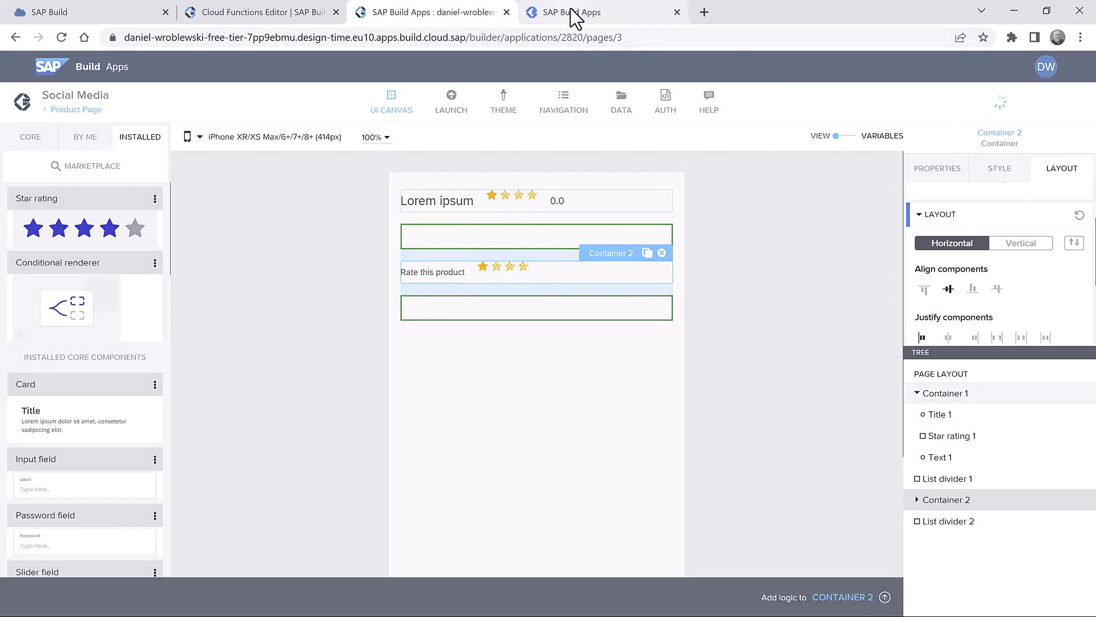
left_click(574, 14)
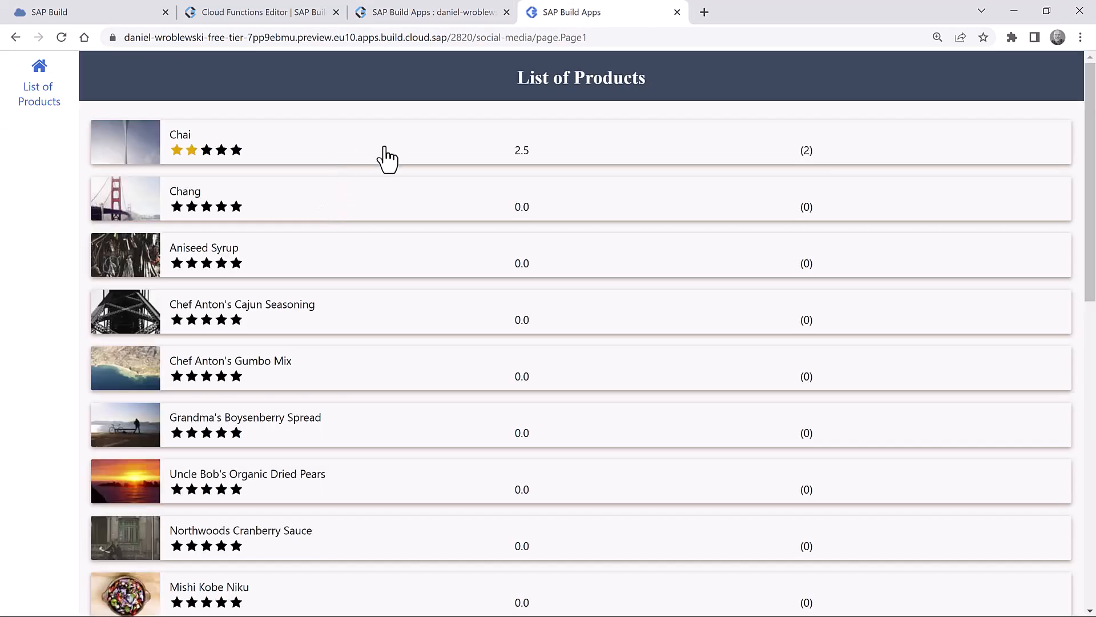
- View Chai's 'Rate this product' row in the preview, then go back to the builder
left_click(383, 149)
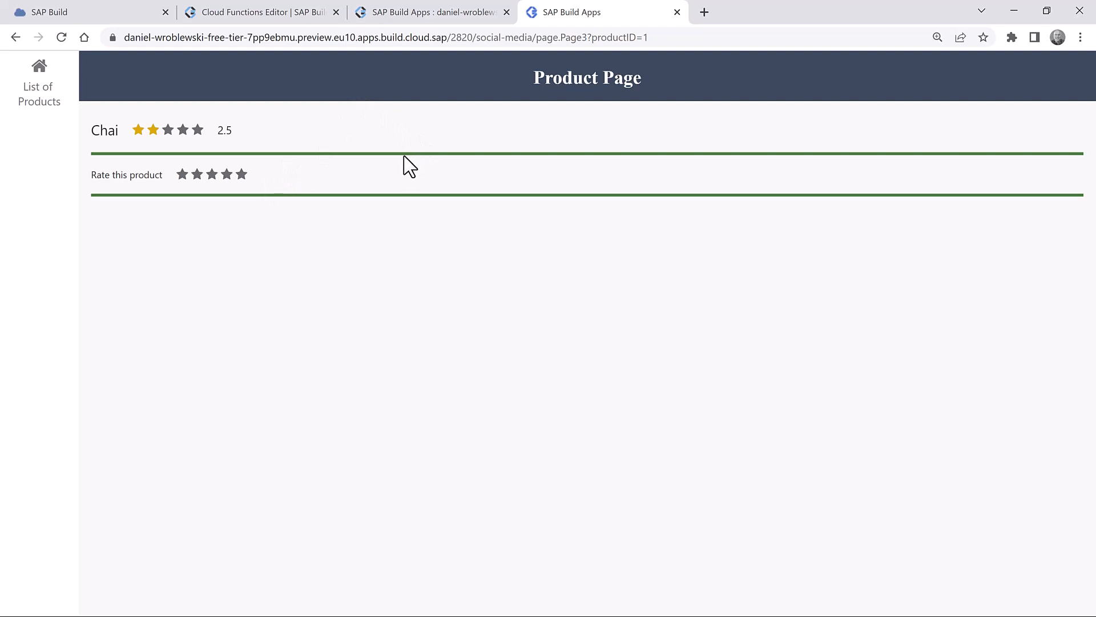
left_click(411, 13)
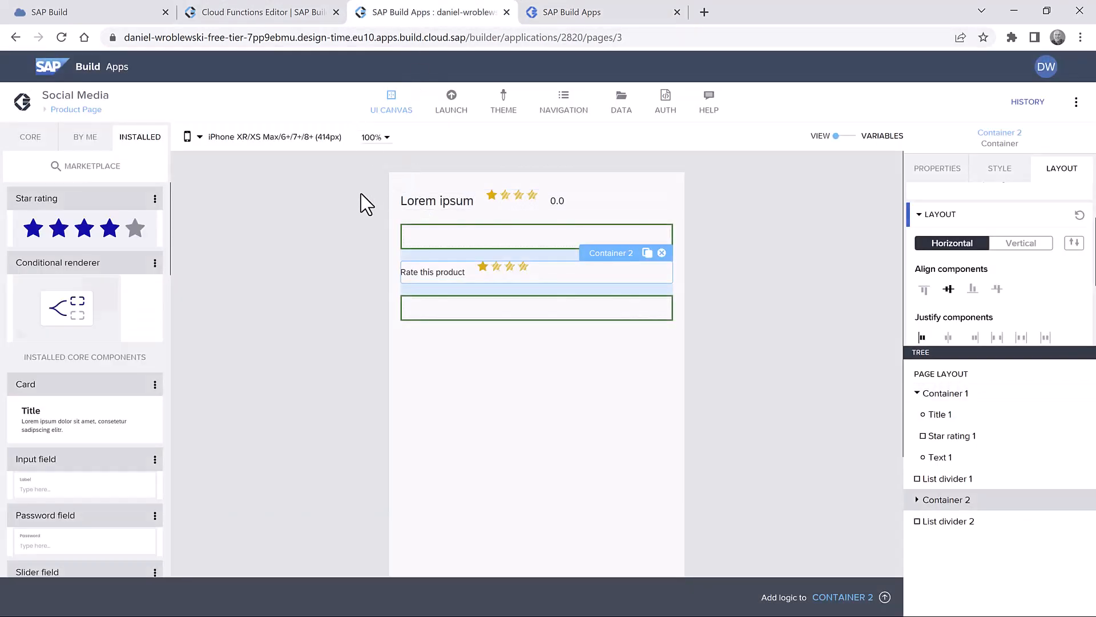
- Place a Text, an Input field and a Button beneath List divider 2 on the Product Page
left_click(25, 140)
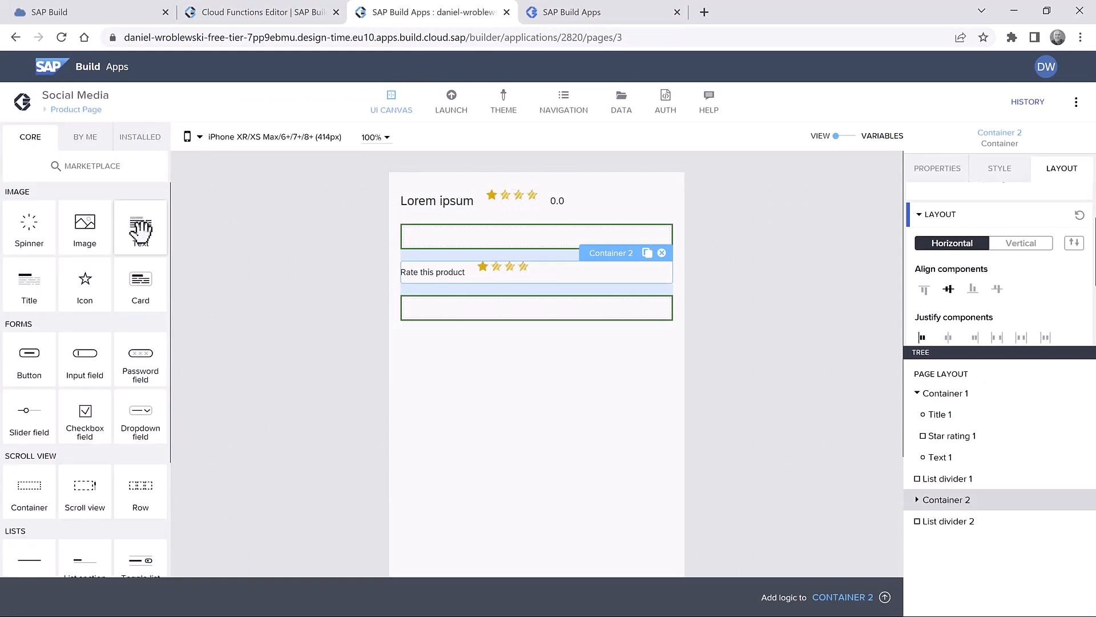
left_click_drag(140, 231, 452, 375)
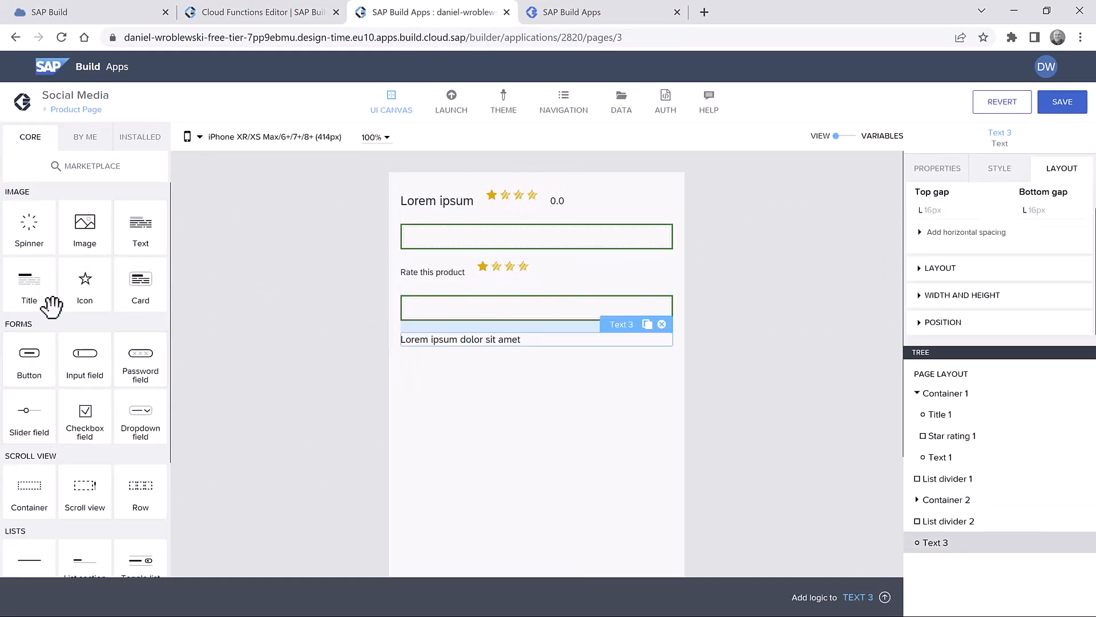
scroll(51, 307, "down", 1)
left_click_drag(86, 283, 474, 407)
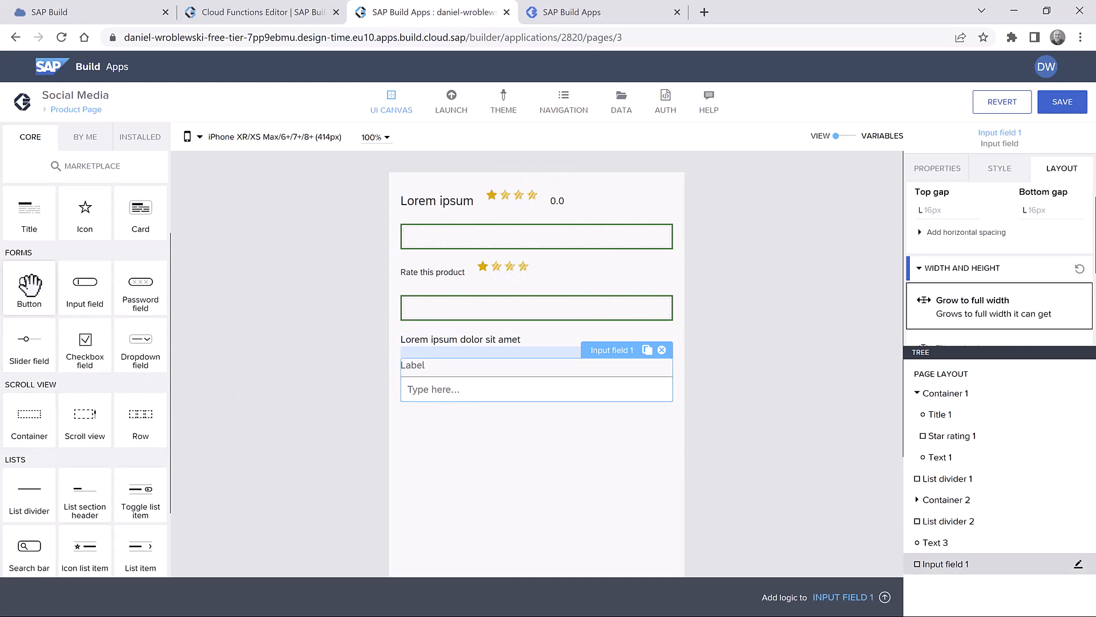
left_click_drag(29, 286, 557, 465)
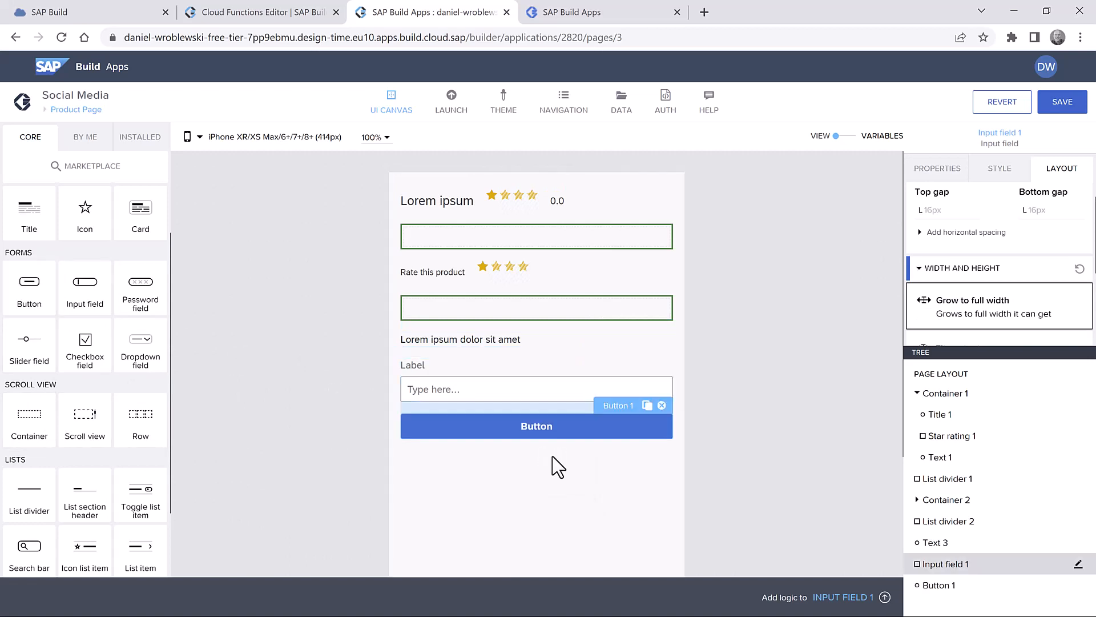
left_click(559, 342)
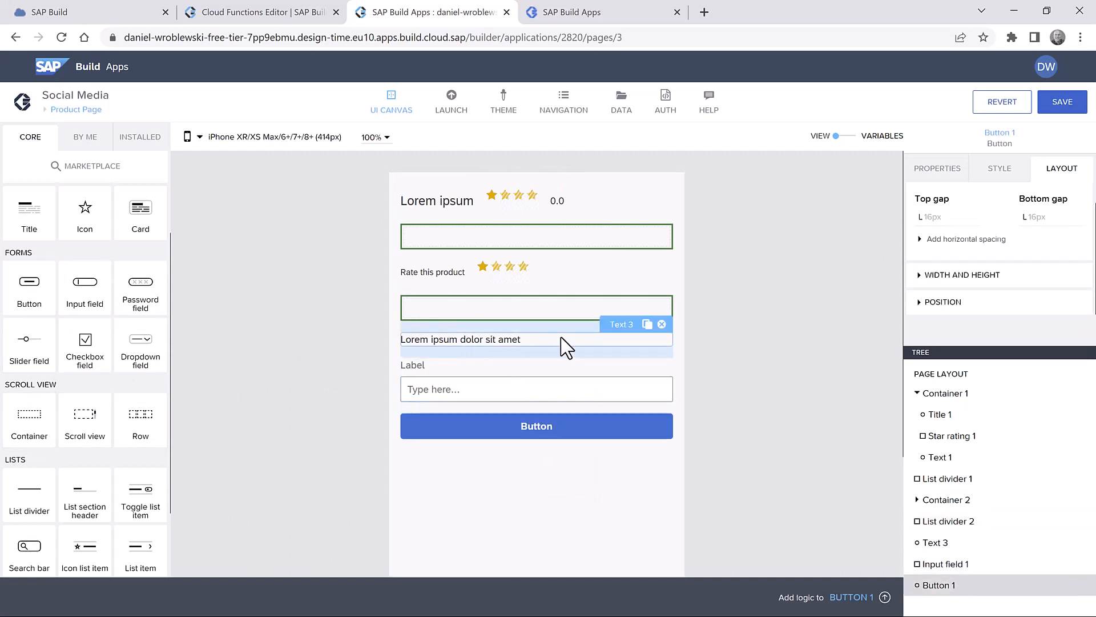
left_click(931, 178)
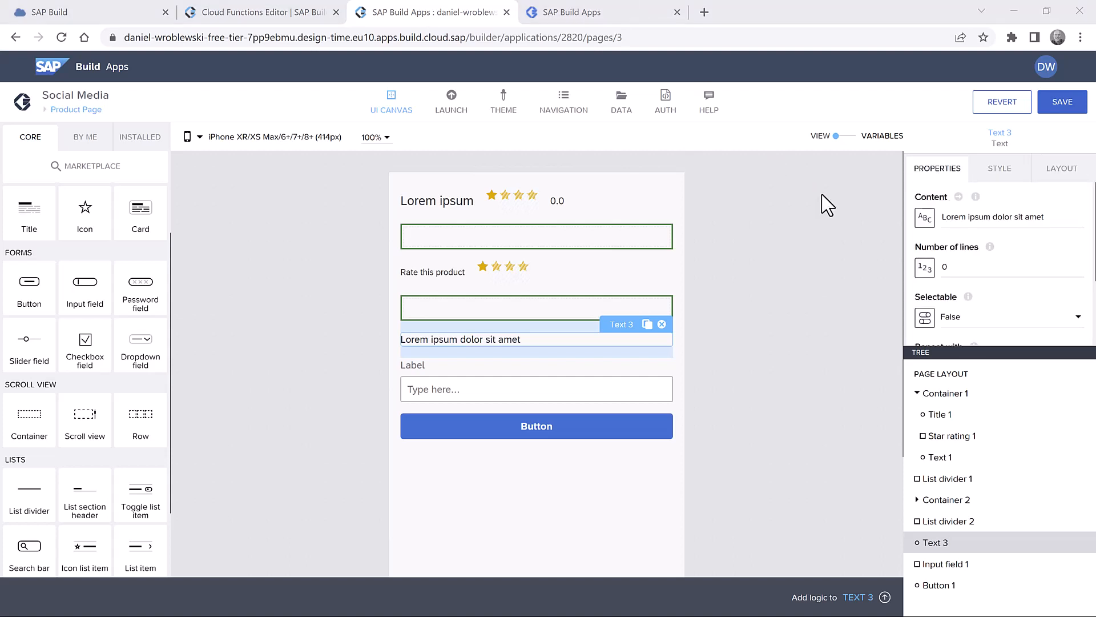
- Change the text to 'Add Comment' and clear the input field's label
left_click(967, 216)
key("ctrl+a")
type("Add Comment.")
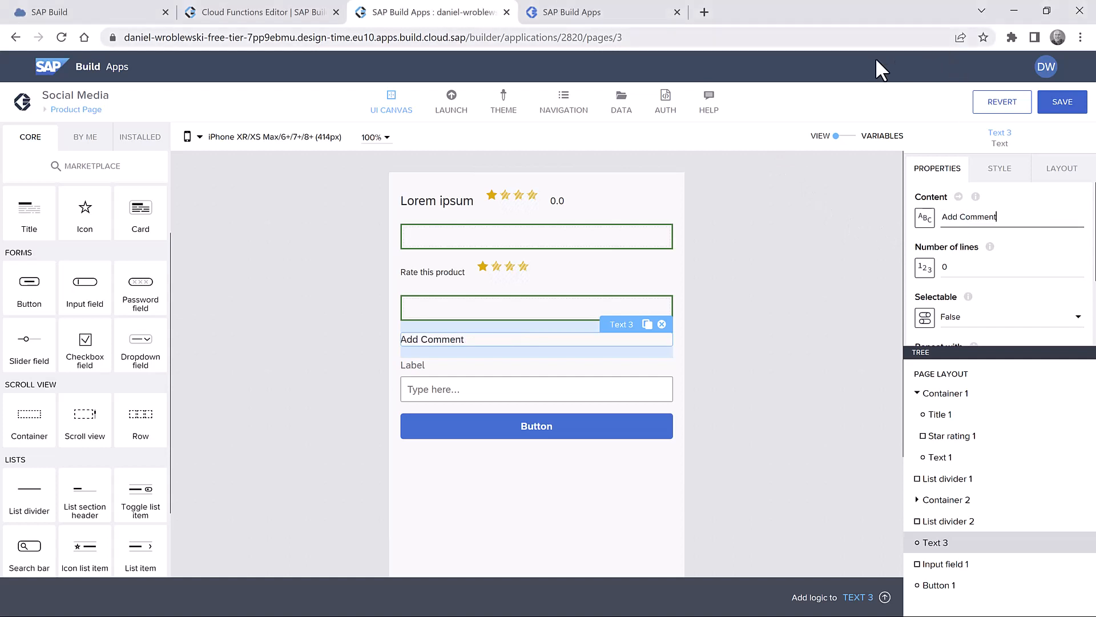
left_click(480, 381)
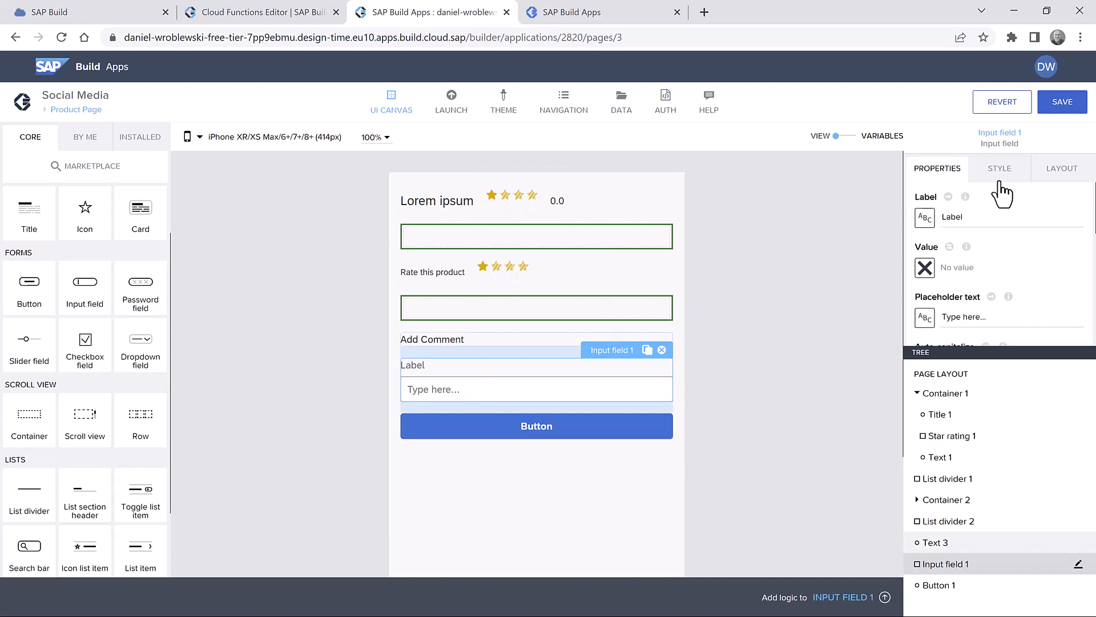
key("BackSpace")
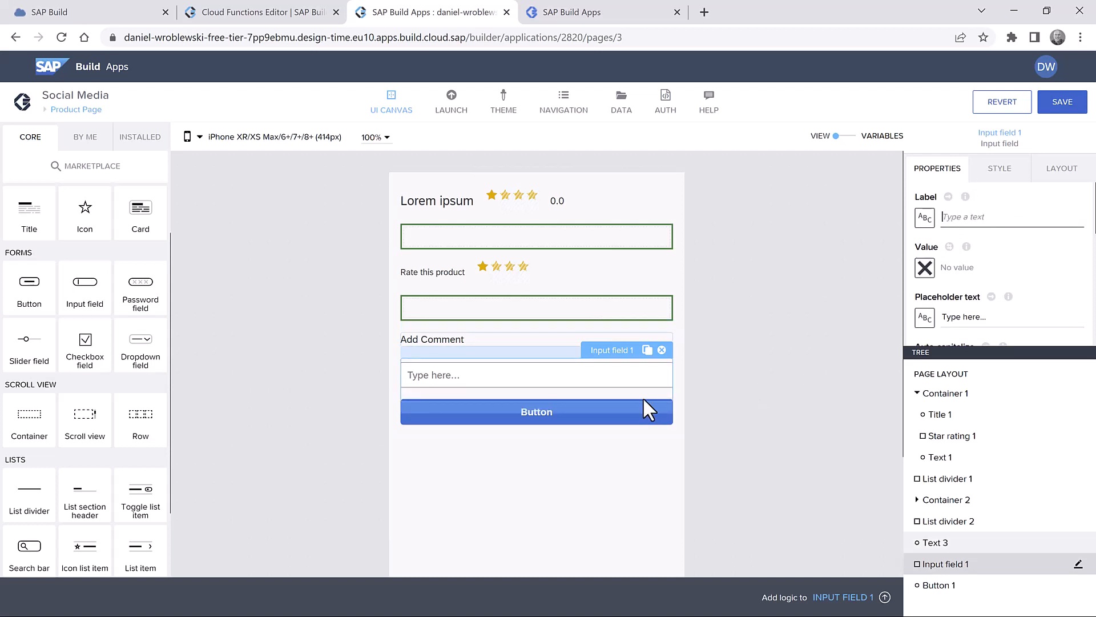
- Label the button 'Post'
left_click(589, 415)
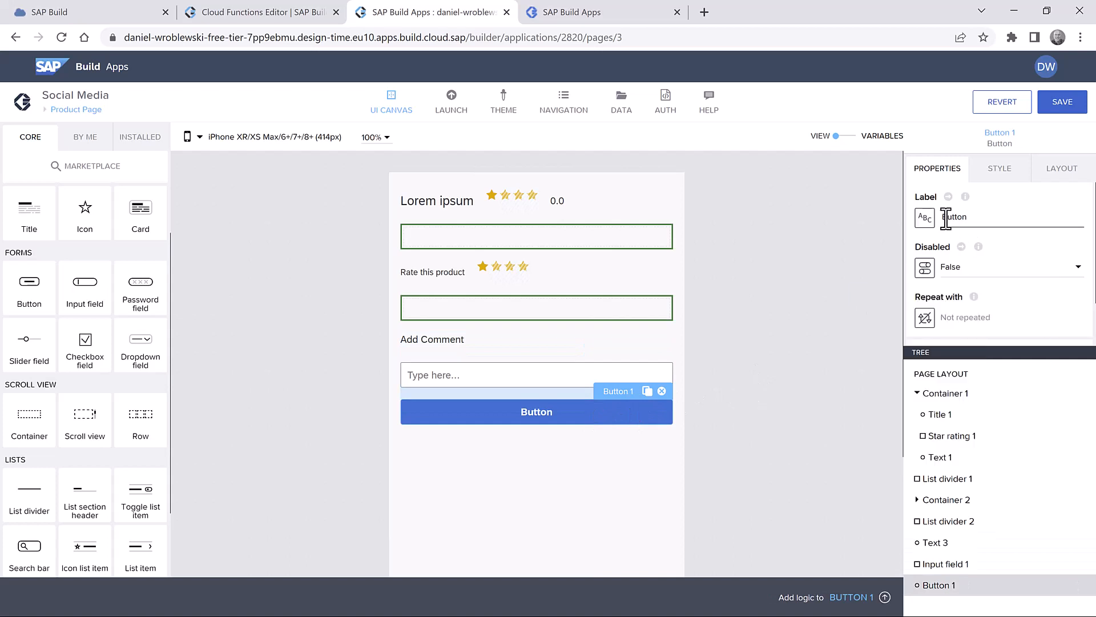
type("Post")
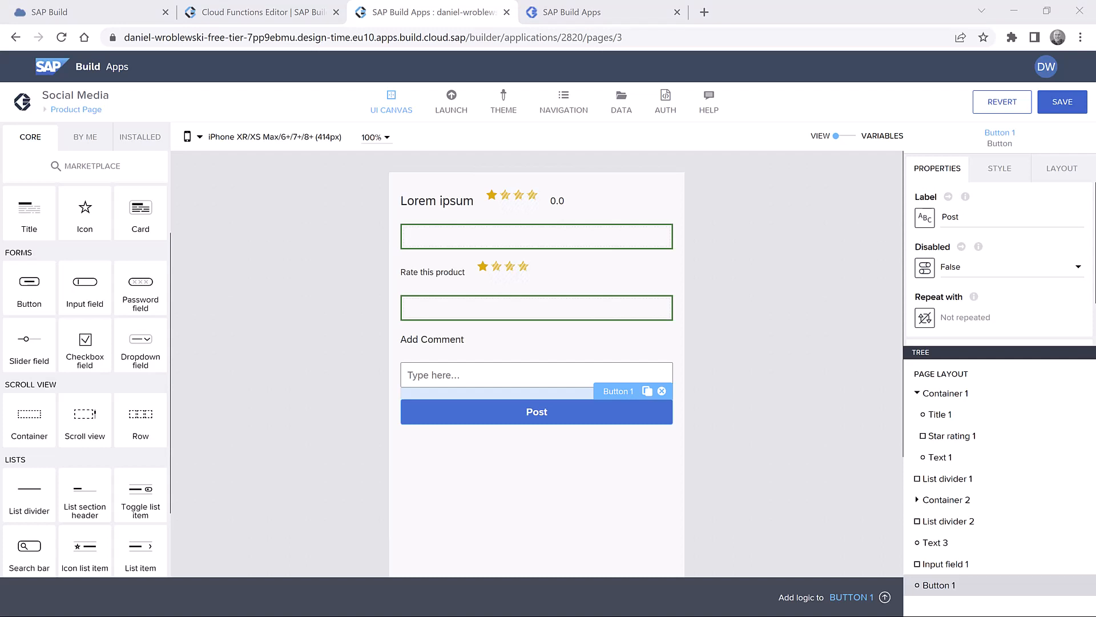
left_click(590, 415)
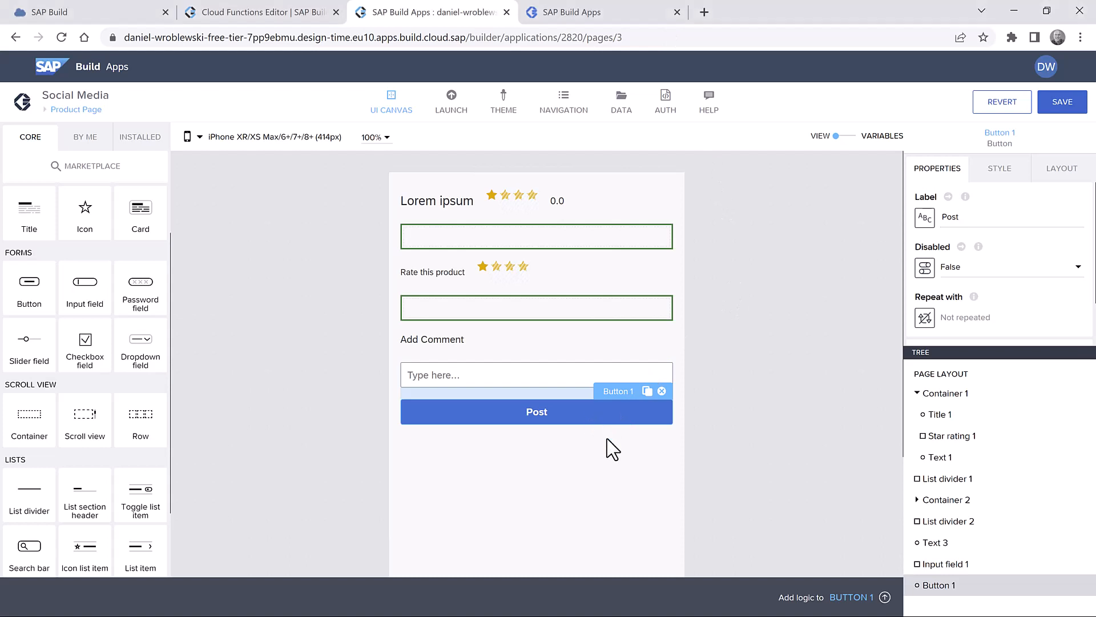
left_click(849, 594)
- Open the Post button's logic and add a Create record step after Component tap
left_click(858, 599)
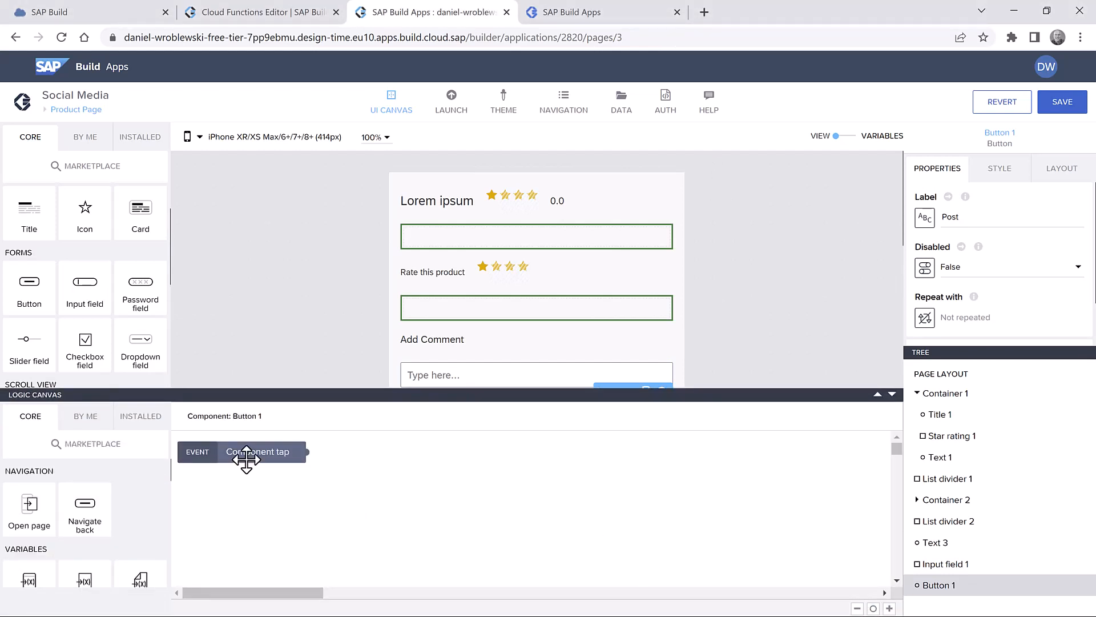
left_click_drag(246, 459, 273, 480)
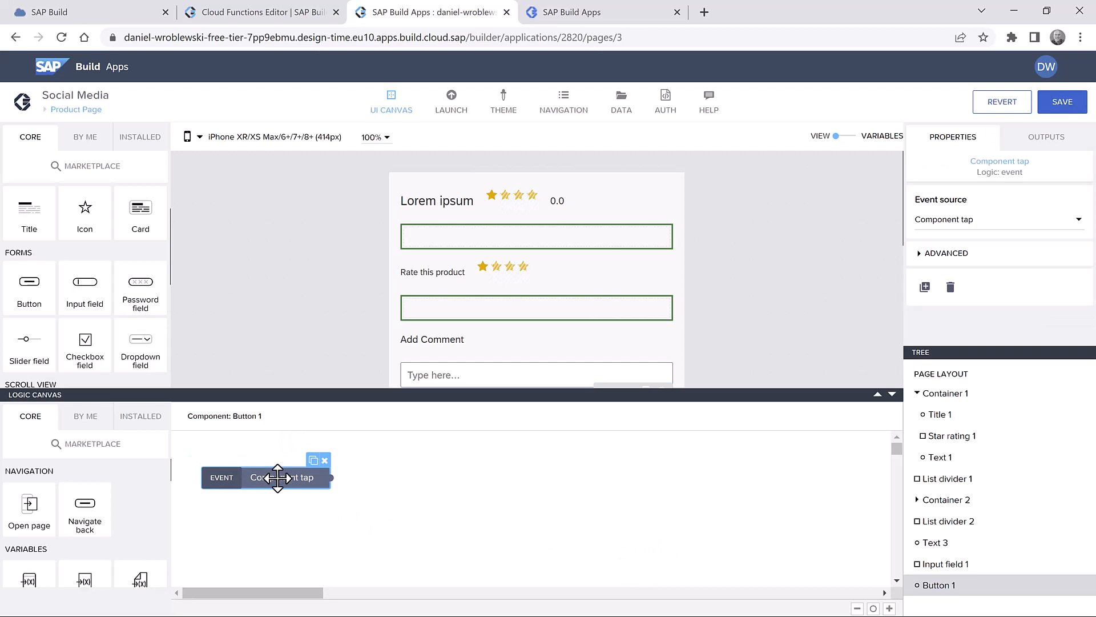
scroll(130, 502, "down", 5)
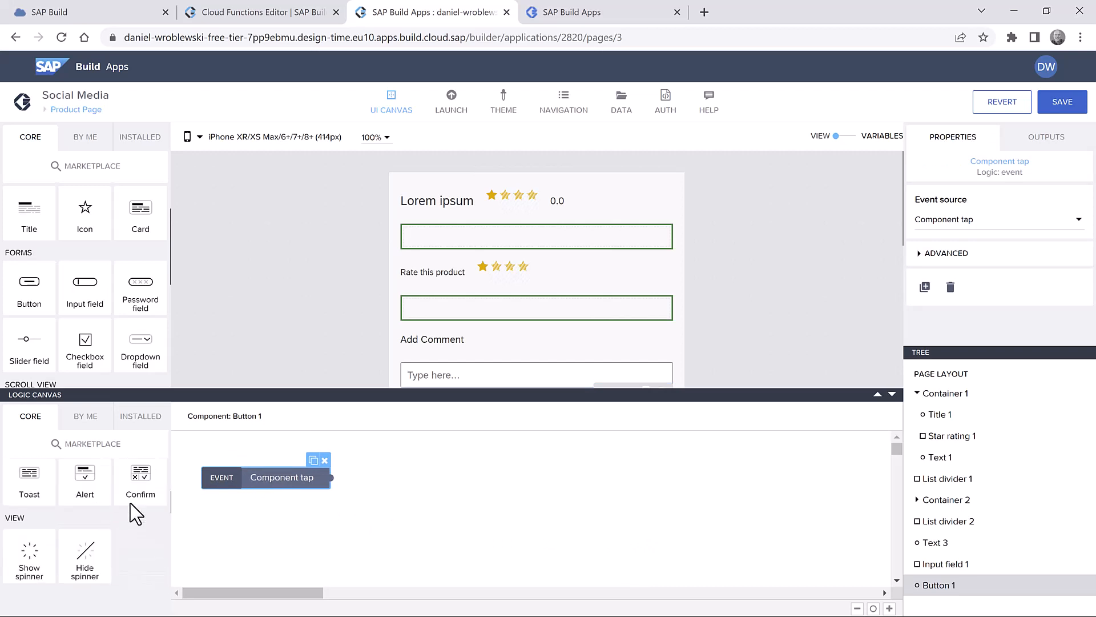
scroll(130, 502, "up", 5)
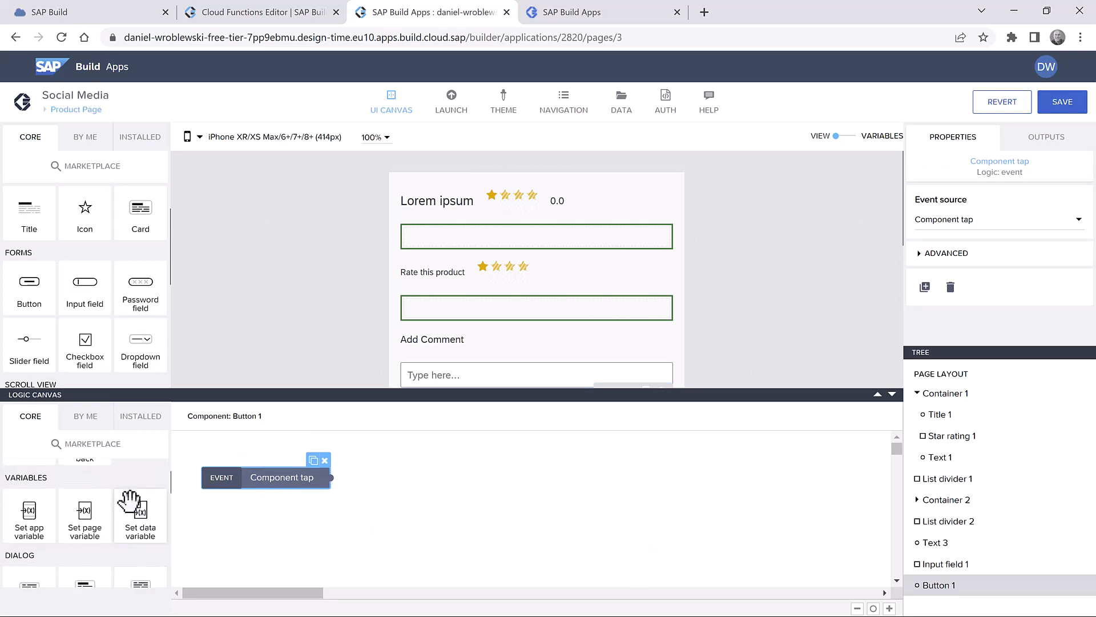
scroll(130, 501, "down", 8)
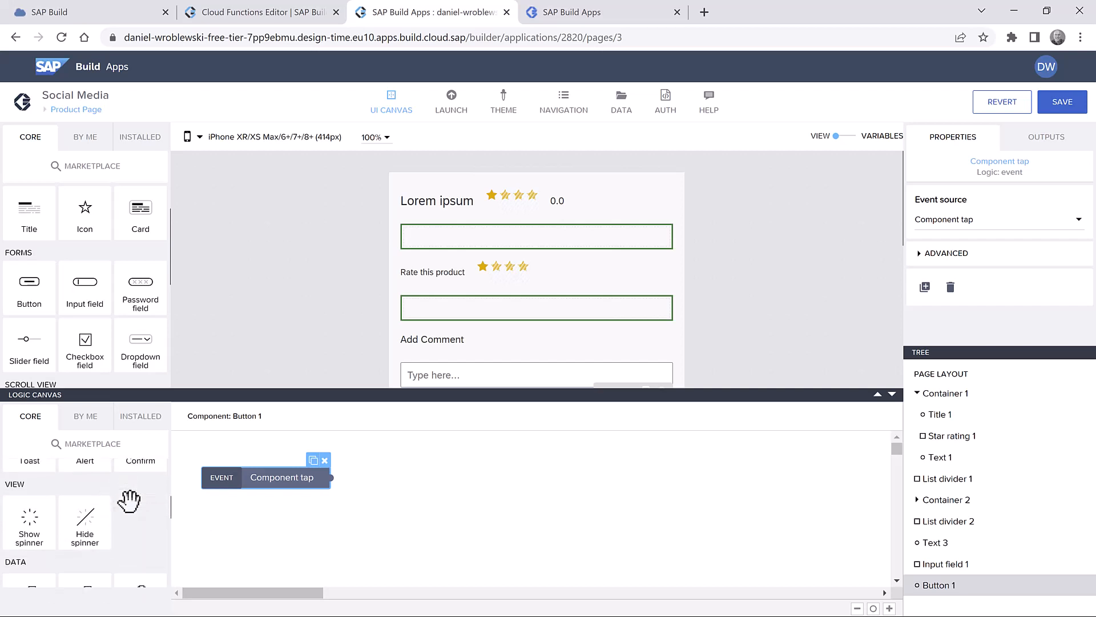
left_click_drag(30, 522, 361, 470)
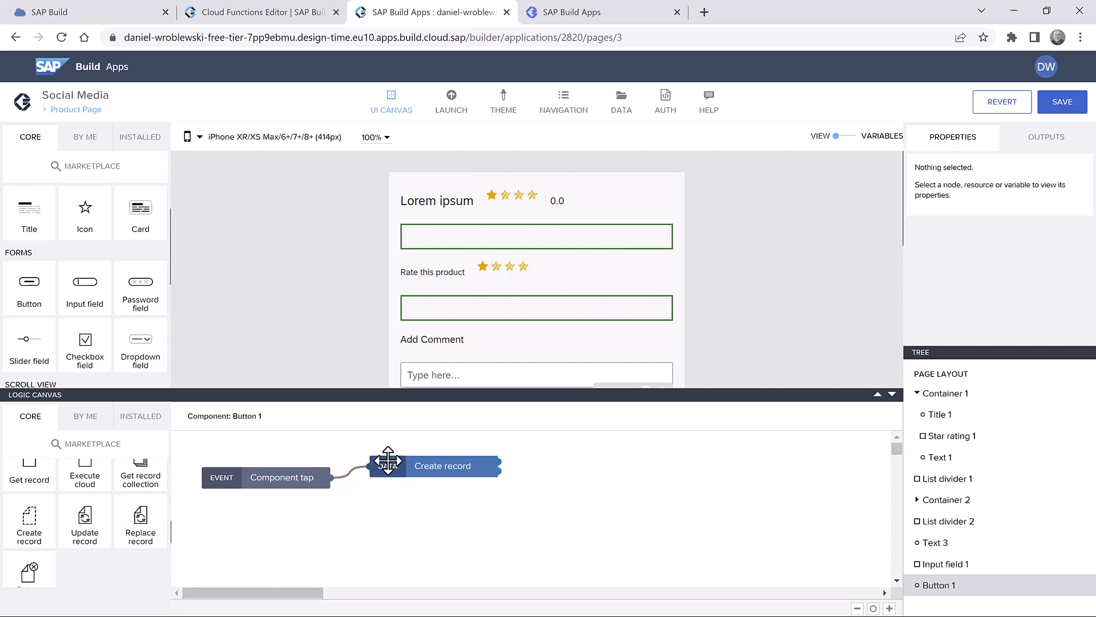
- Add a Set page variable step wired to Create record's output
scroll(89, 548, "up", 5)
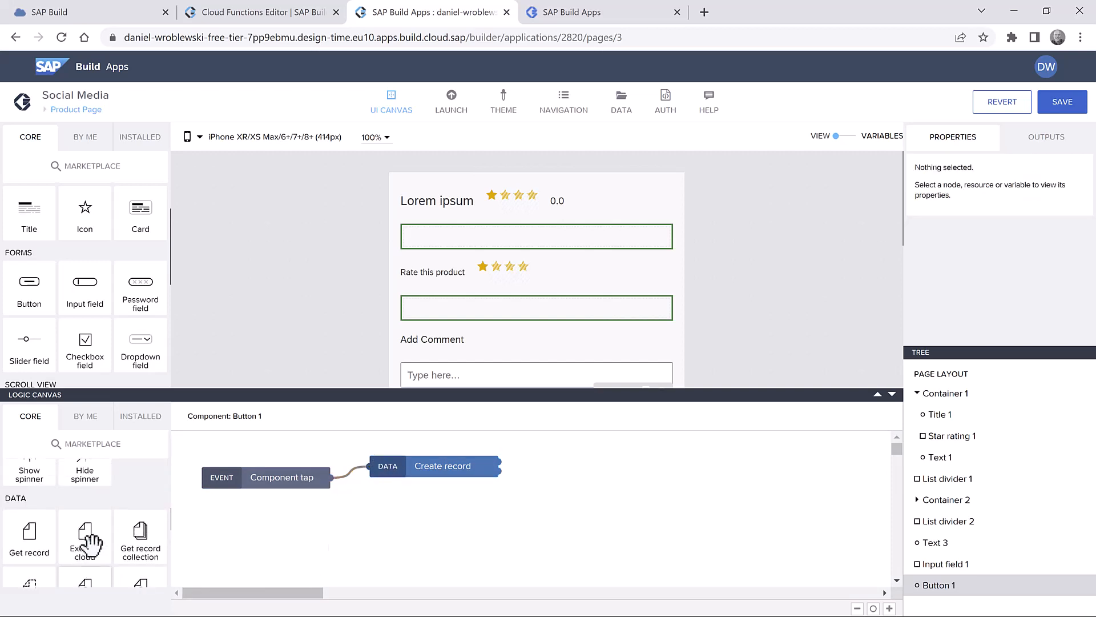
scroll(90, 545, "up", 2)
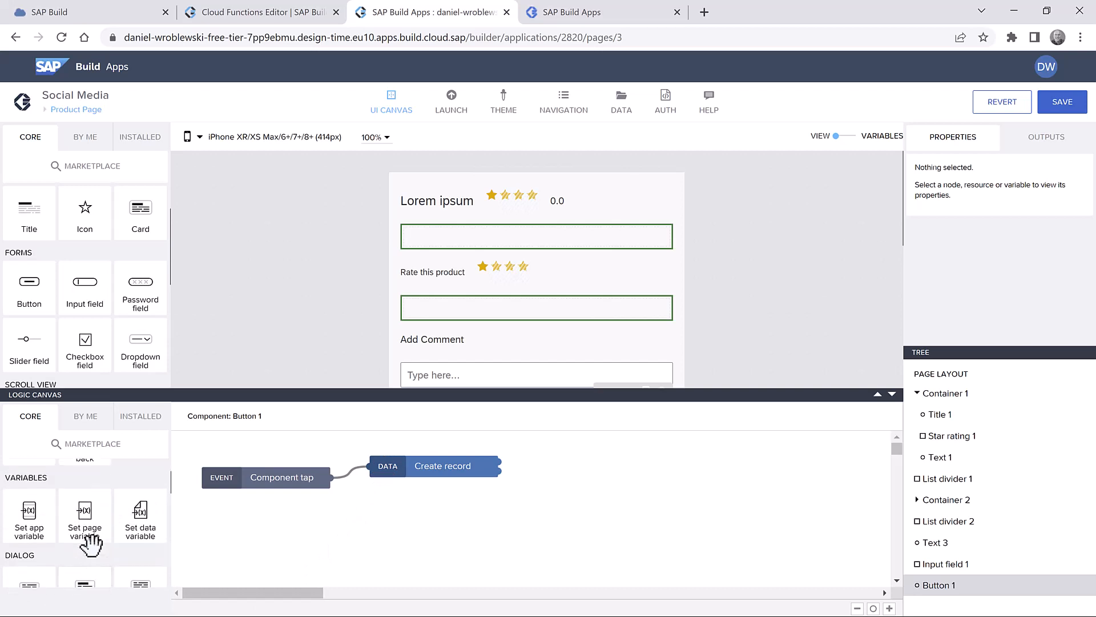
left_click_drag(87, 521, 583, 462)
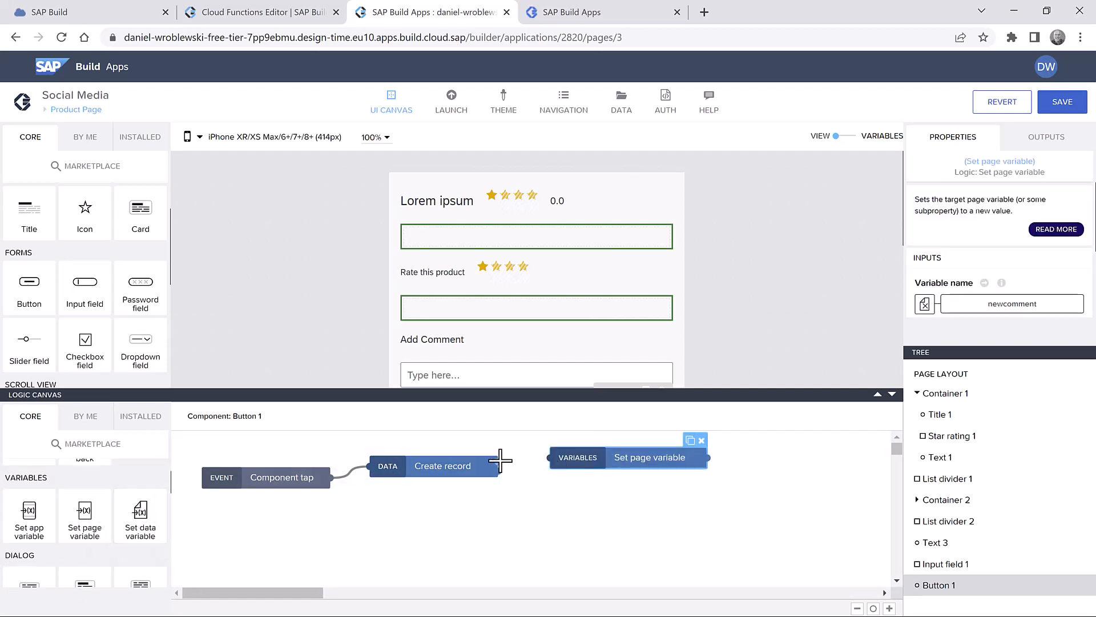
left_click_drag(501, 460, 559, 458)
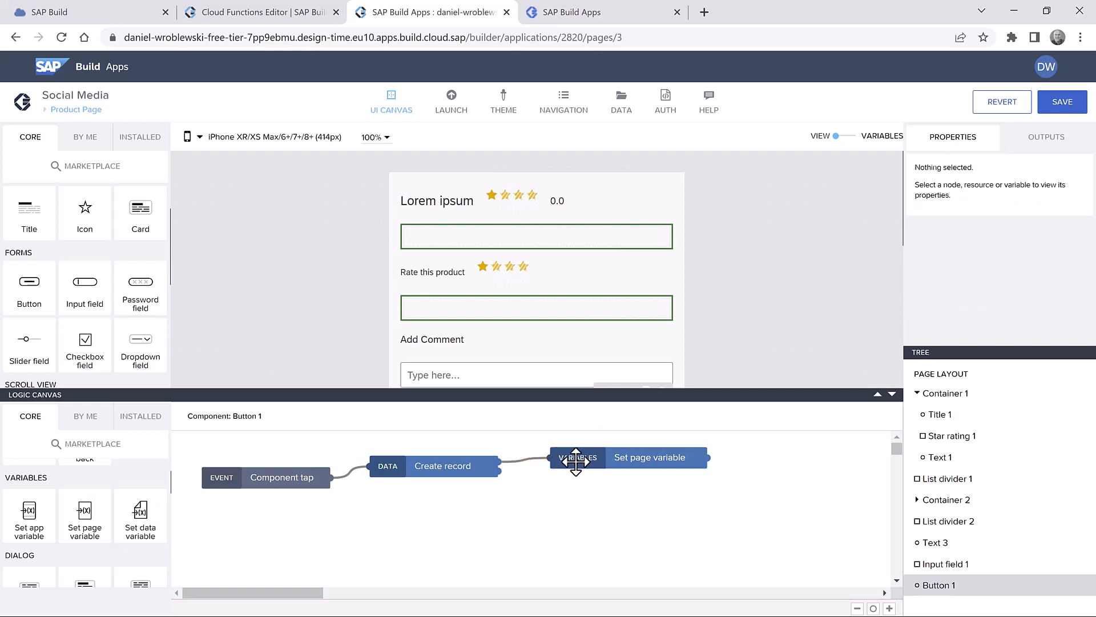
left_click(622, 458)
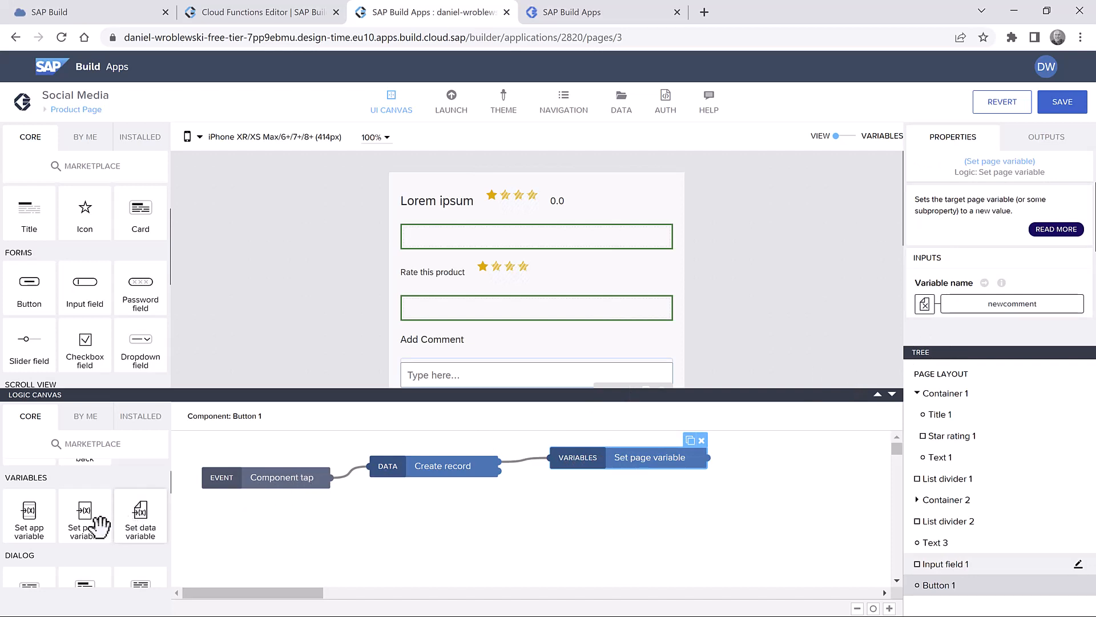
- Add a second Set page variable step, also run after Create record
left_click_drag(83, 522, 571, 530)
left_click_drag(501, 473, 502, 531)
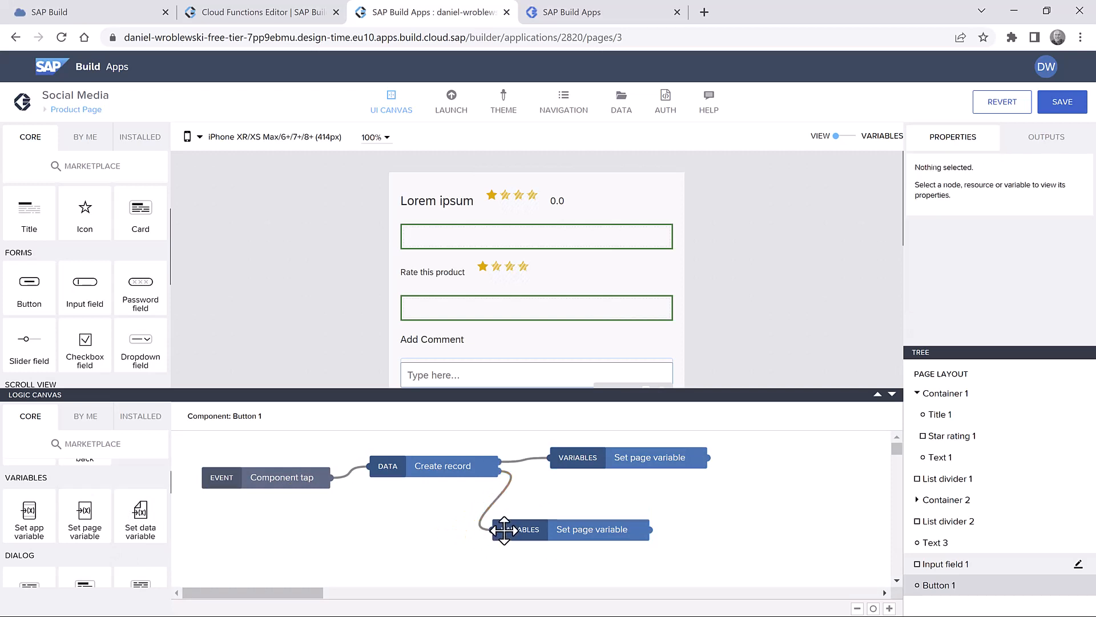
left_click(614, 466)
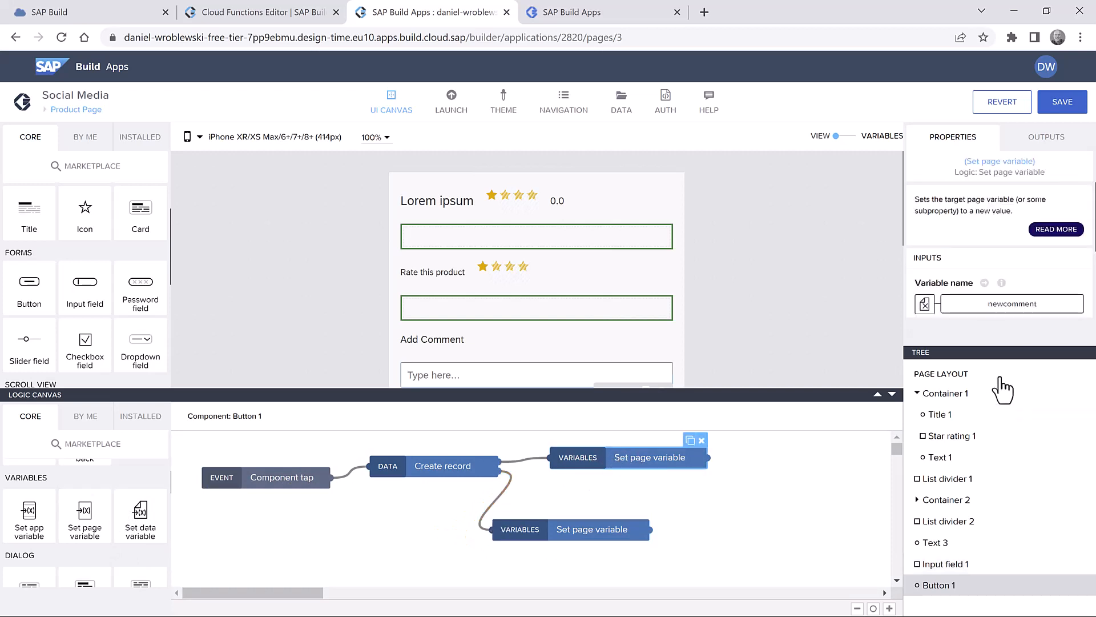
- Bind the upper Set page variable step's Variable name to pagesize
left_click(997, 302)
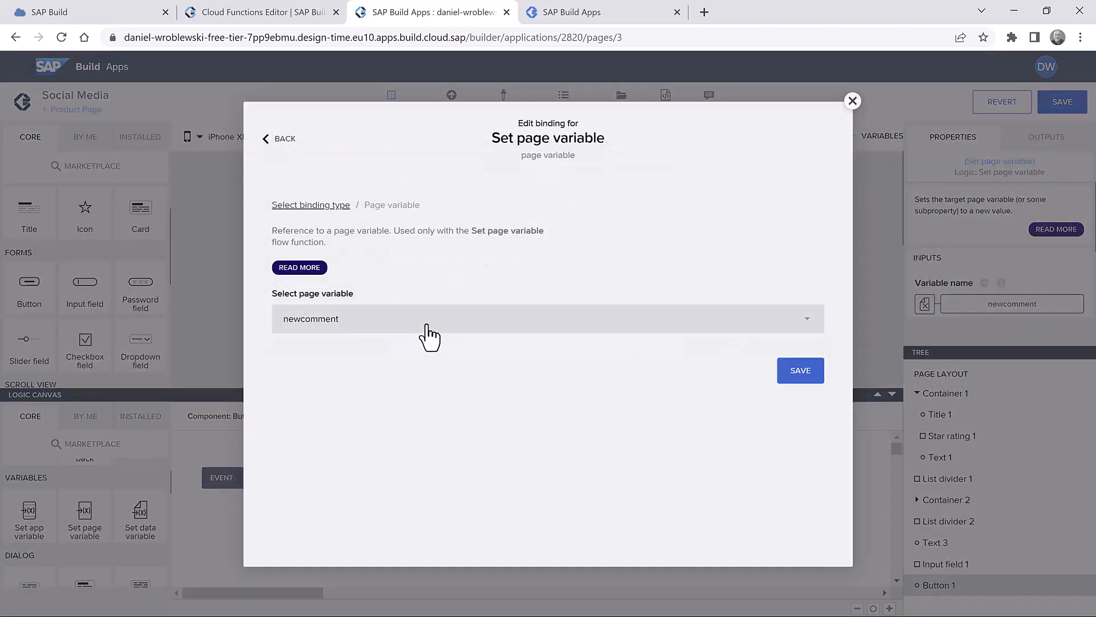
left_click(424, 326)
left_click(347, 357)
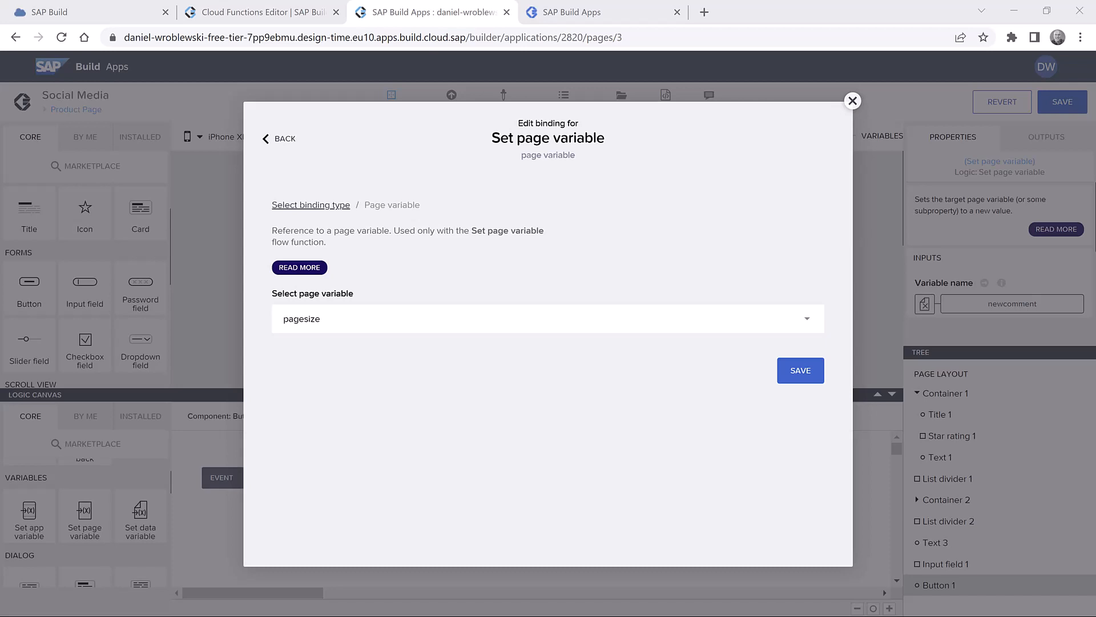
left_click(404, 329)
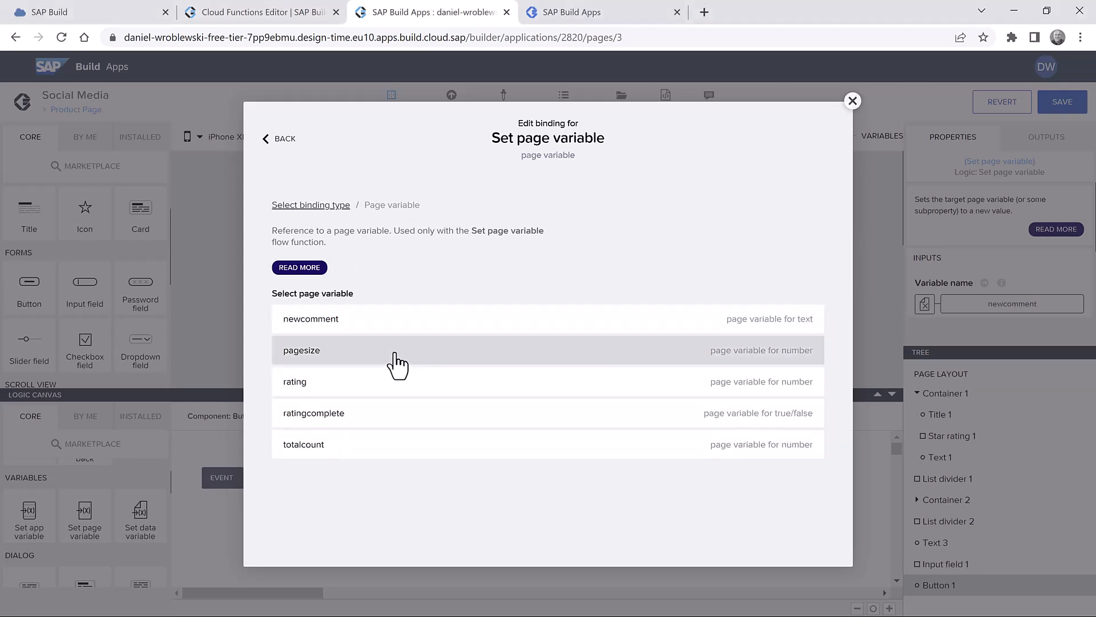
left_click(398, 350)
left_click(807, 374)
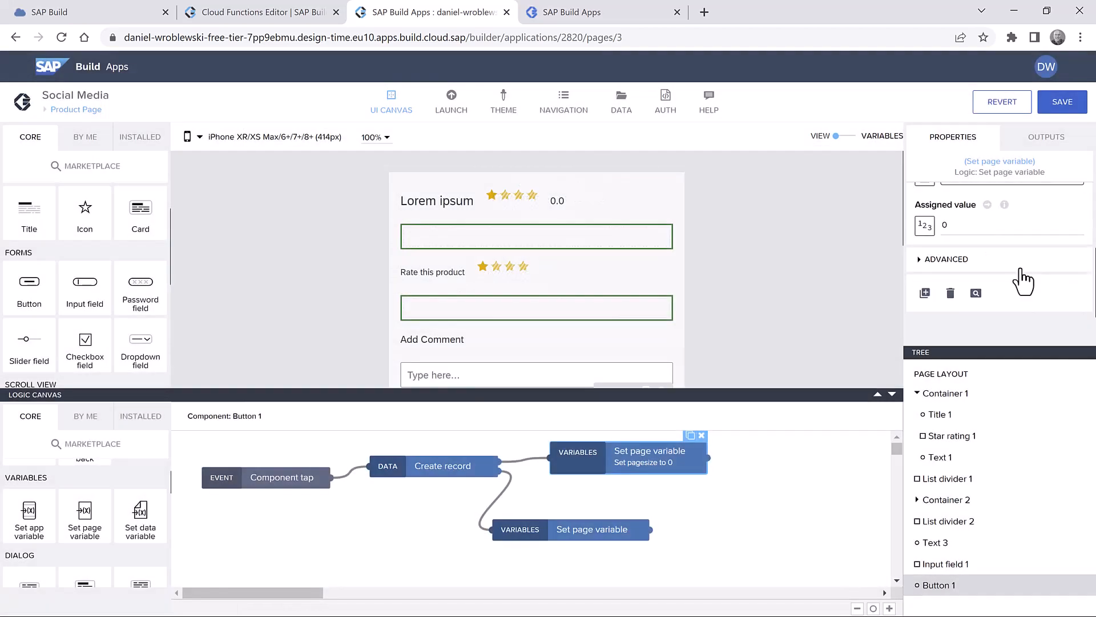
- Set its assigned value to the formula pageVars.pagesize + 1
left_click(924, 226)
left_click(720, 308)
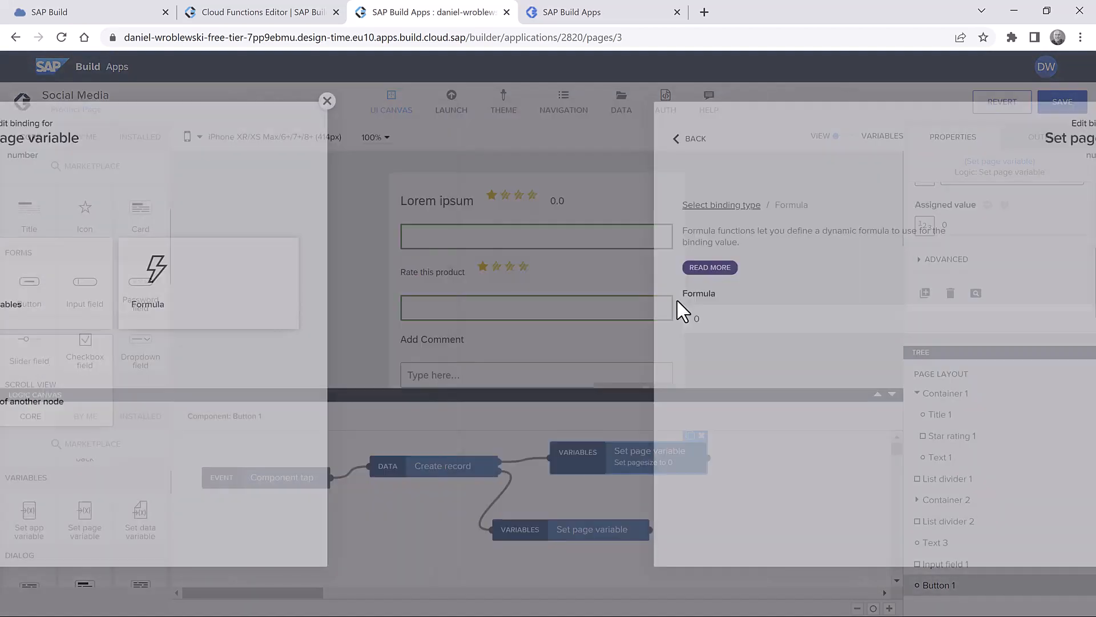
left_click(289, 318)
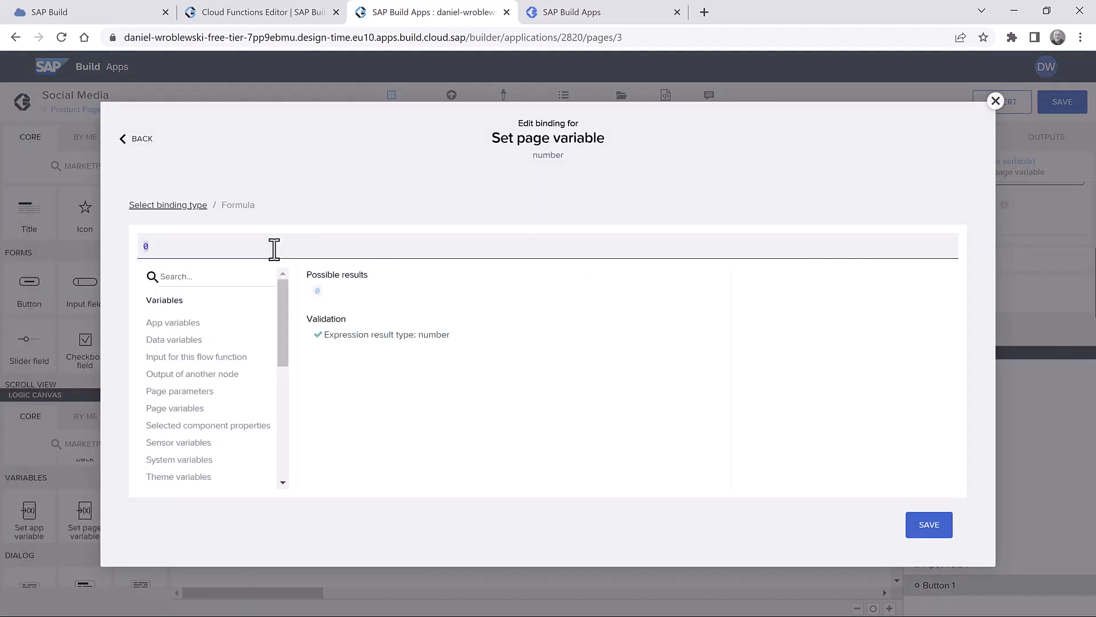
type("pageVars.pagesize + 1")
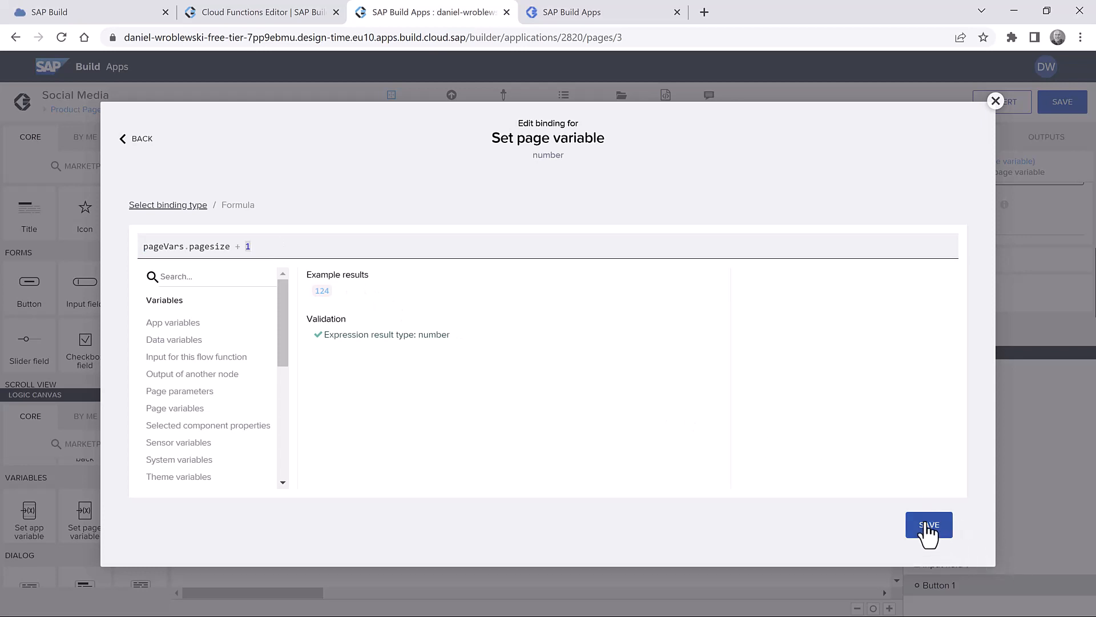
left_click(930, 532)
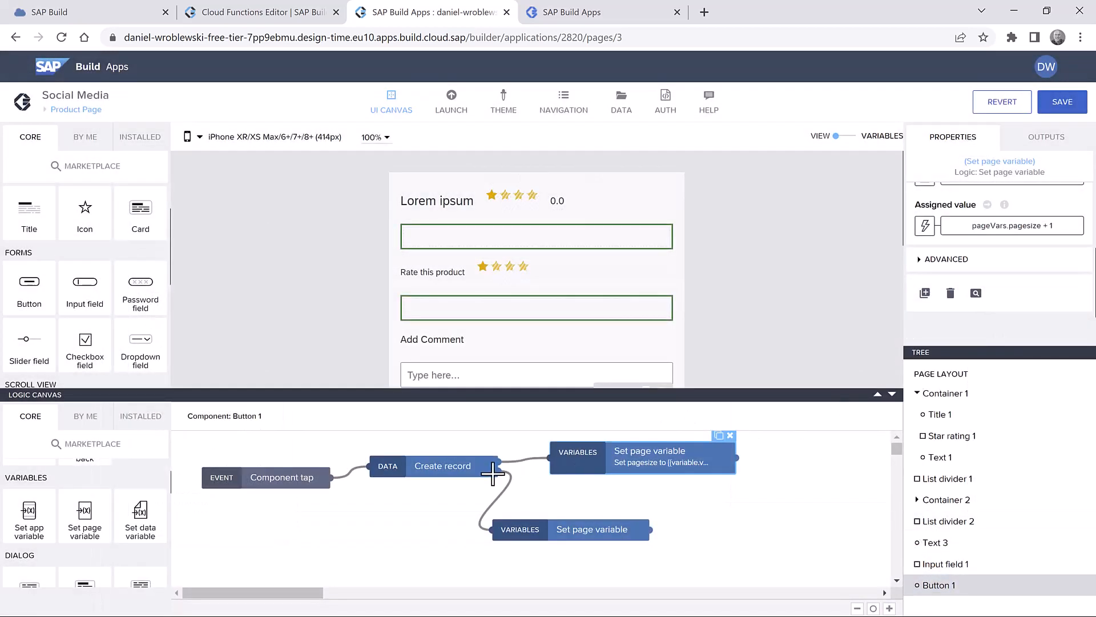
left_click(451, 466)
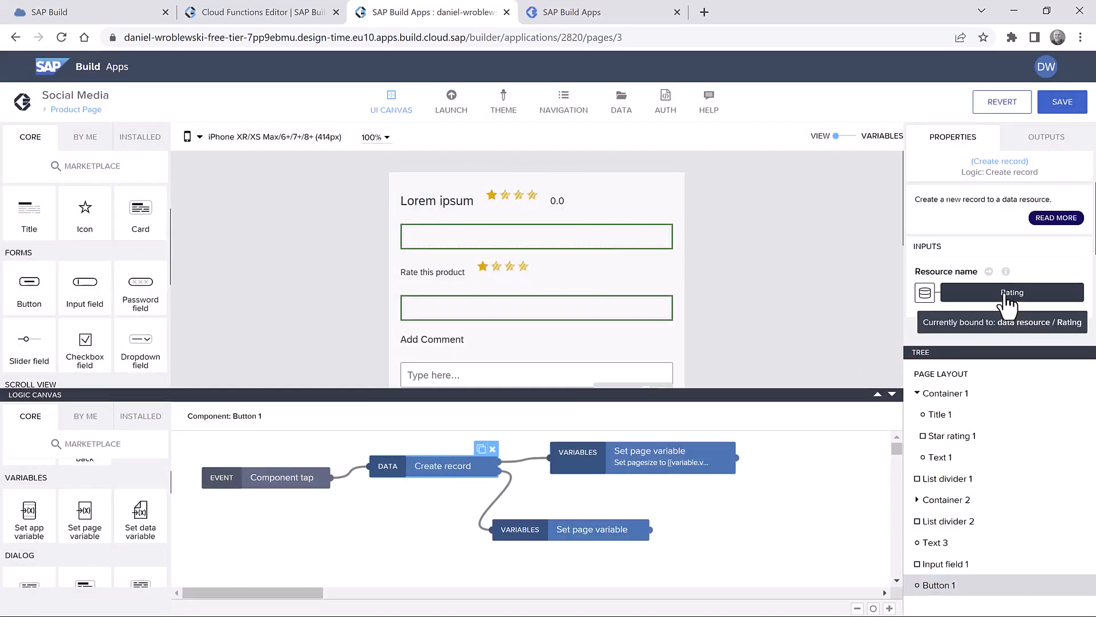
- Point the Create record step at the Comment data resource
left_click(965, 294)
left_click(359, 338)
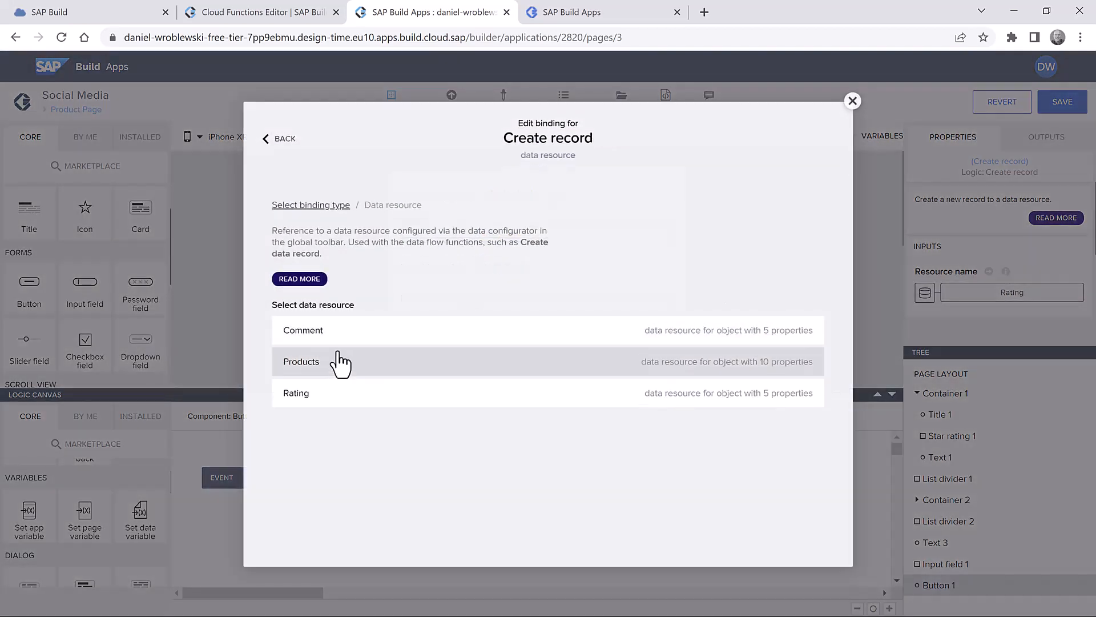
left_click(360, 331)
left_click(802, 383)
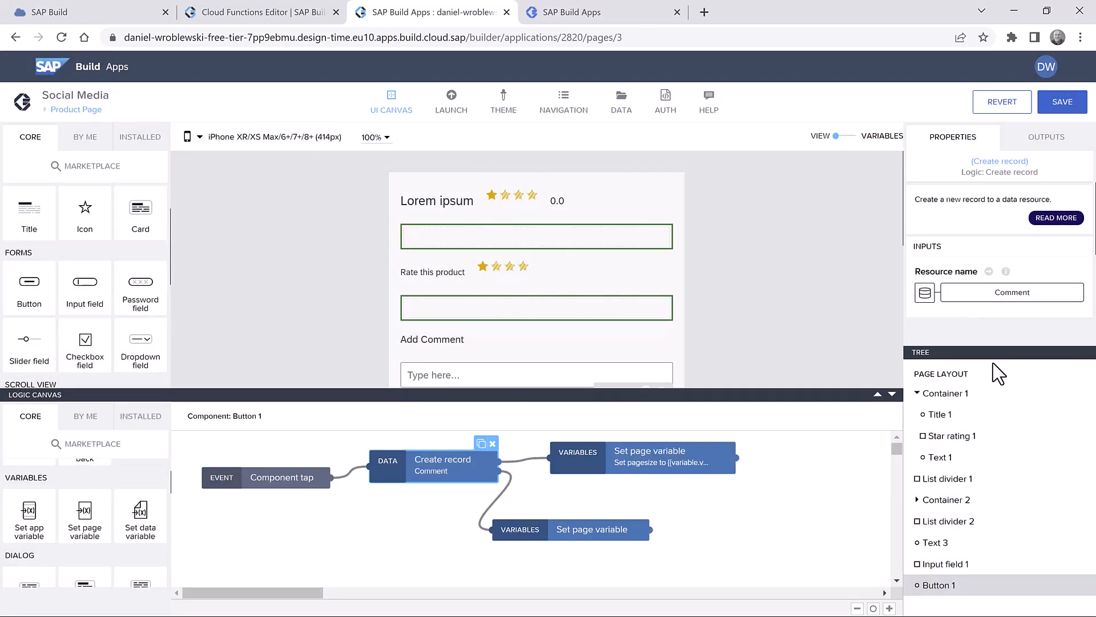
- Bind the record's Comment field to the newcomment page variable
left_click(1000, 344)
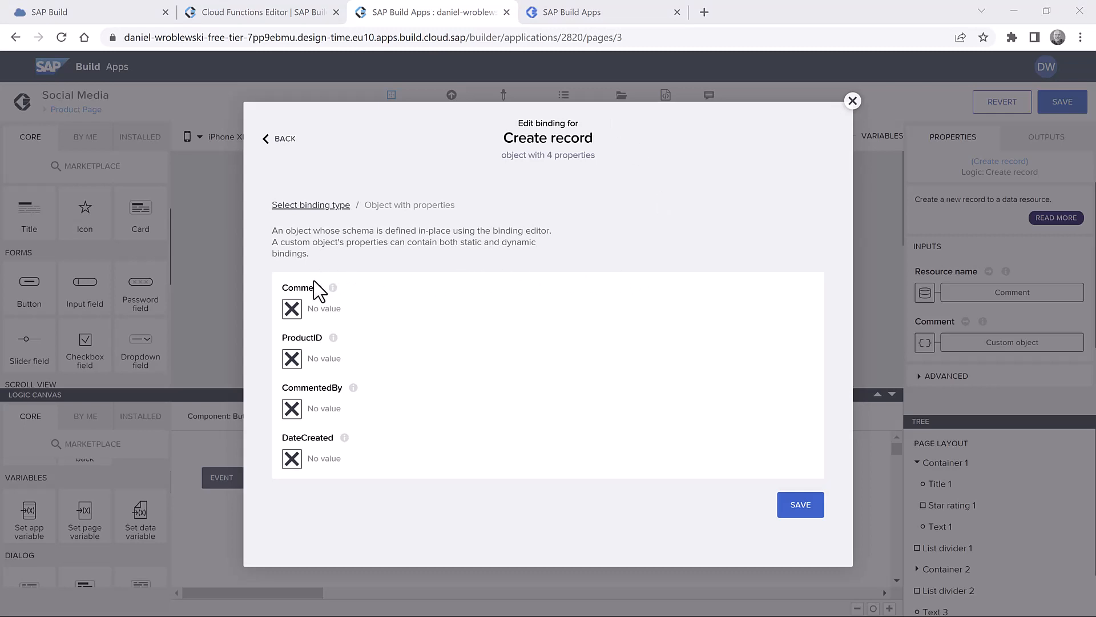
left_click(293, 309)
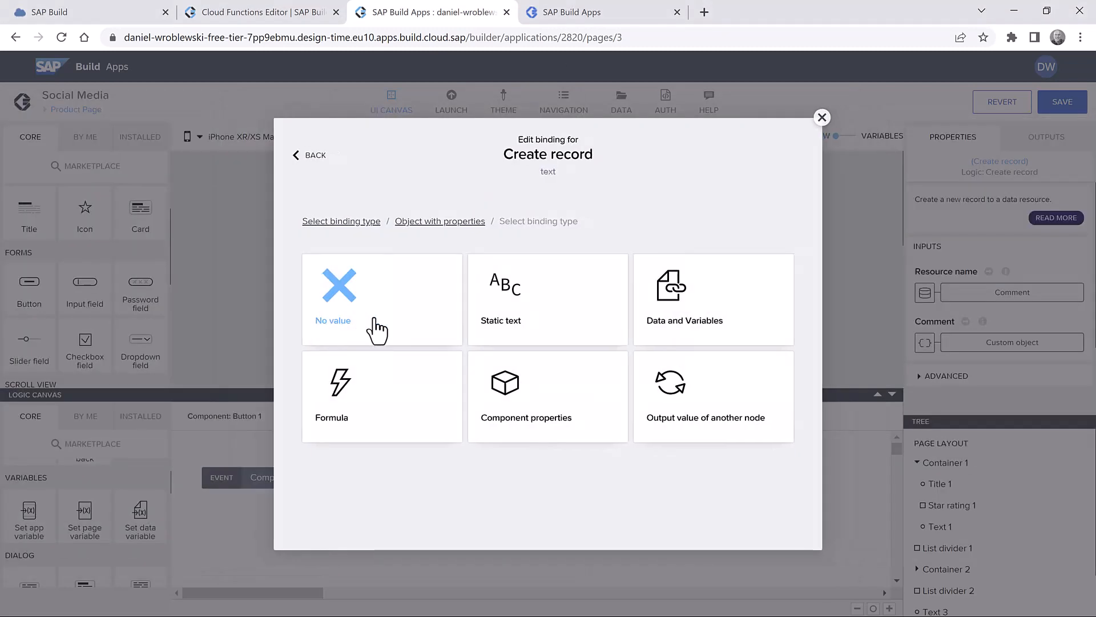
left_click(667, 331)
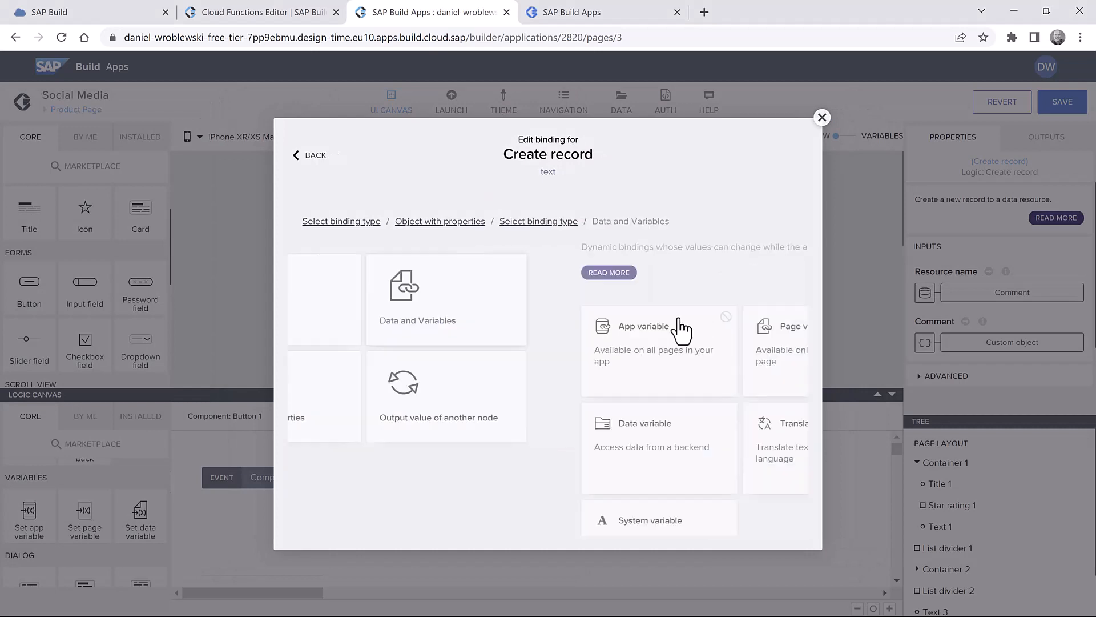
left_click(528, 348)
left_click(411, 343)
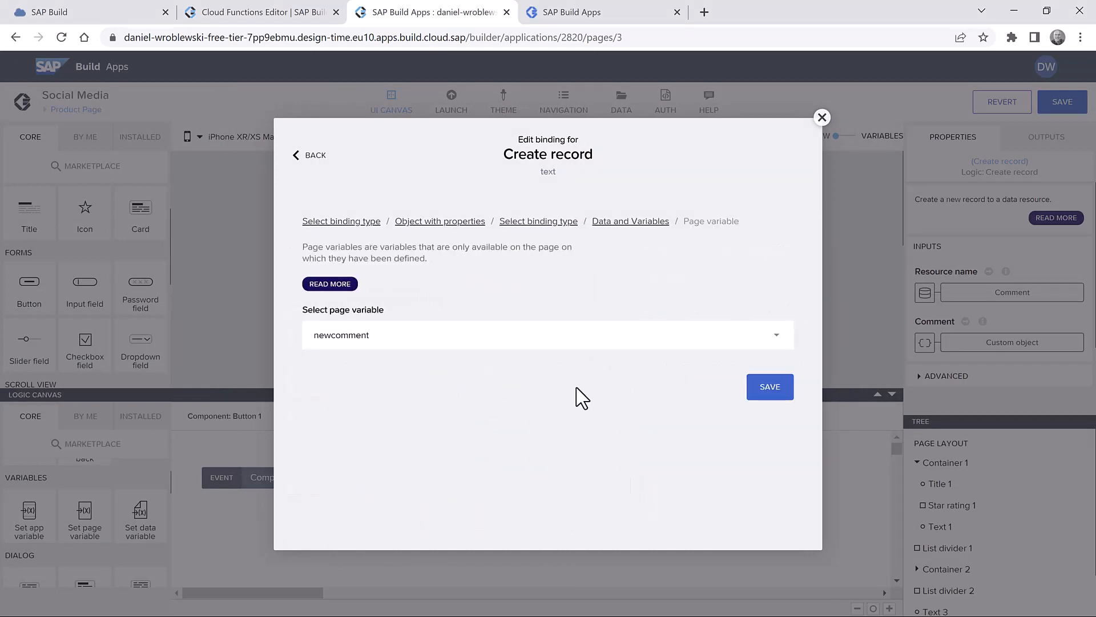
left_click(770, 391)
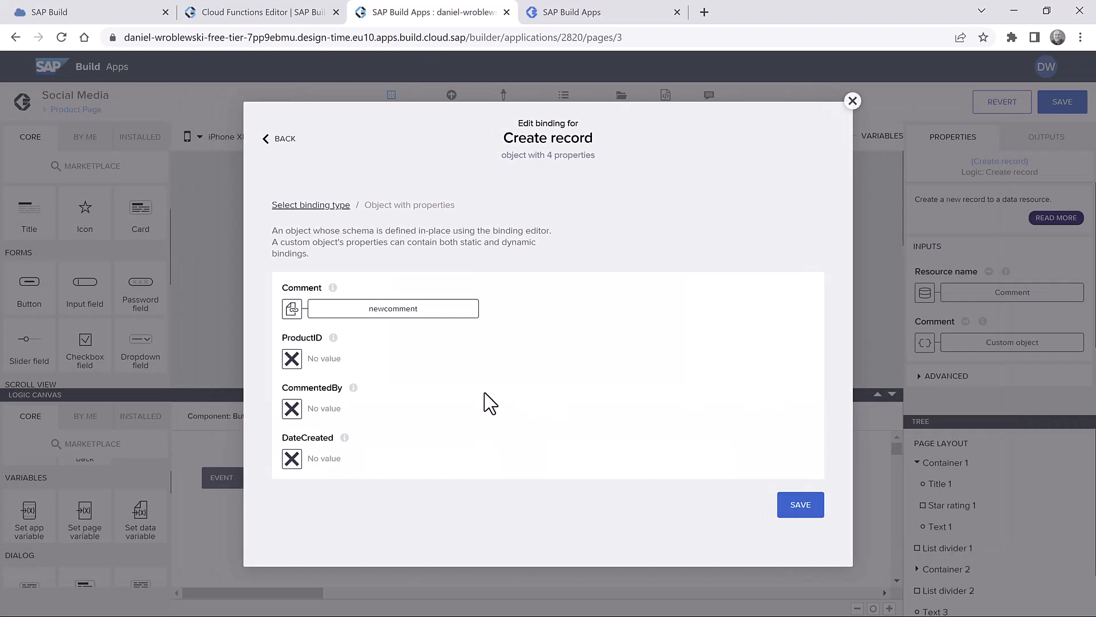
- Bind the ProductID field to the productID page parameter
left_click(292, 360)
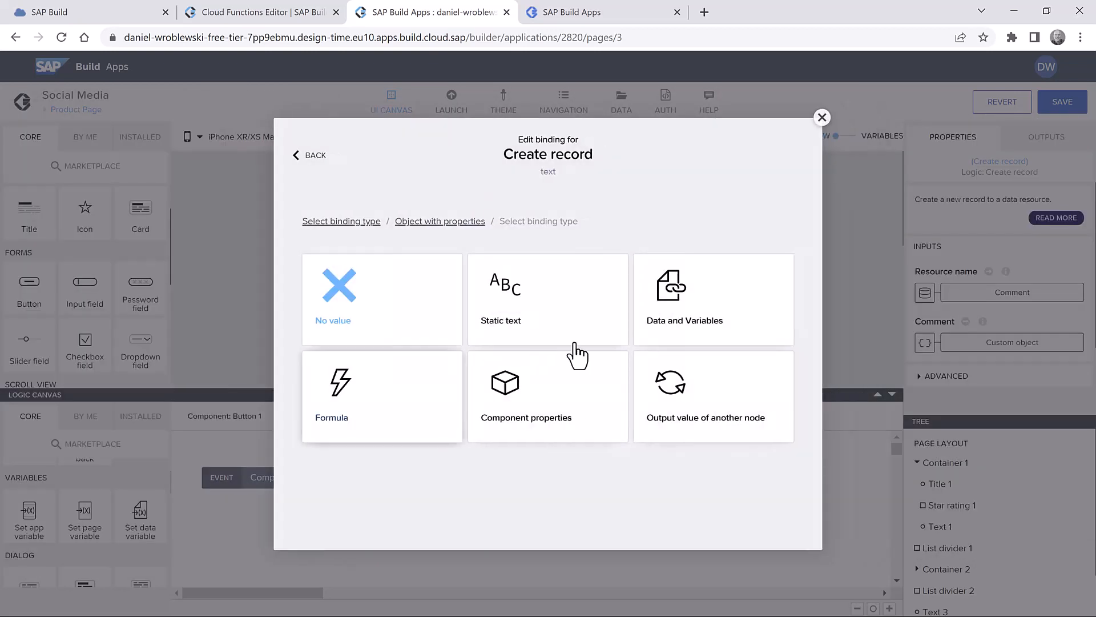
left_click(709, 301)
left_click(685, 350)
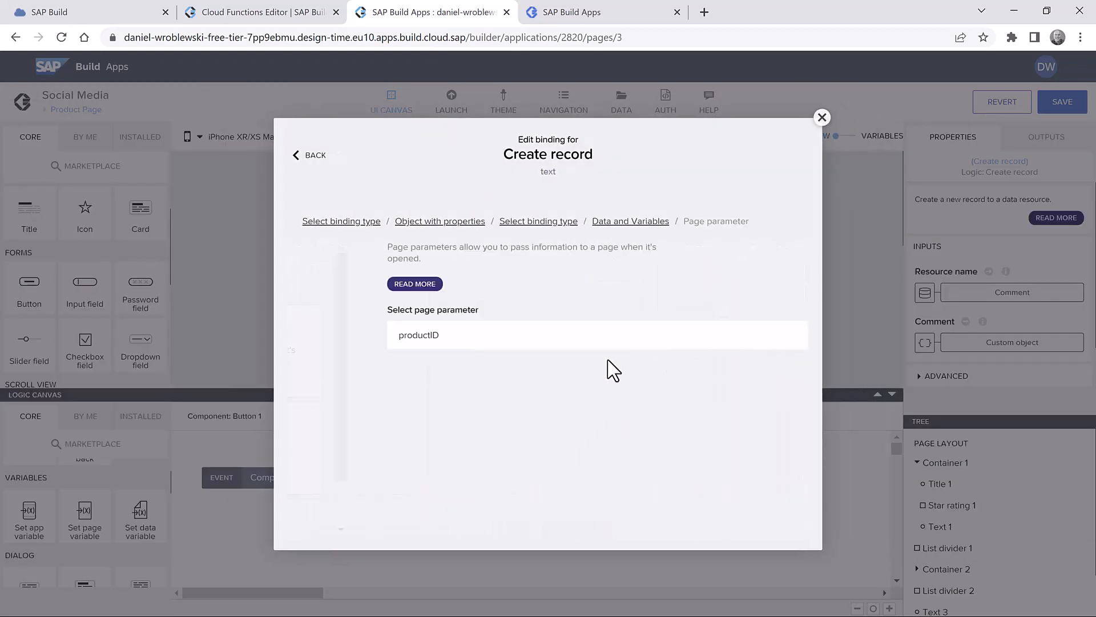
left_click(436, 342)
left_click(436, 340)
left_click(765, 395)
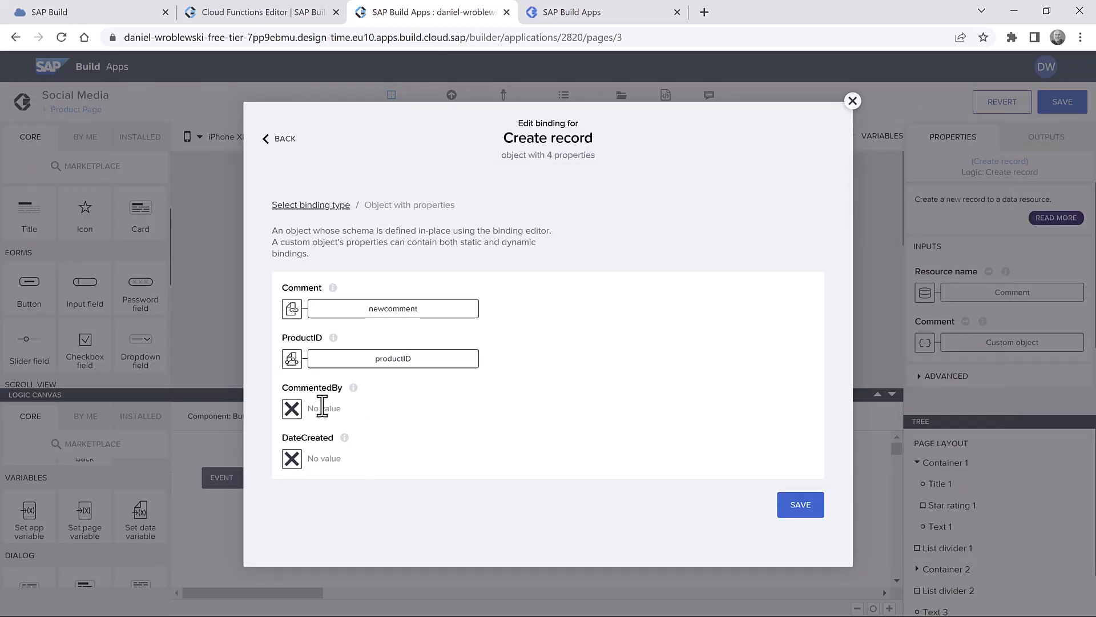
- Make CommentedBy fixed text, set DateCreated to the NOW() formula, and save the bindings
left_click(292, 410)
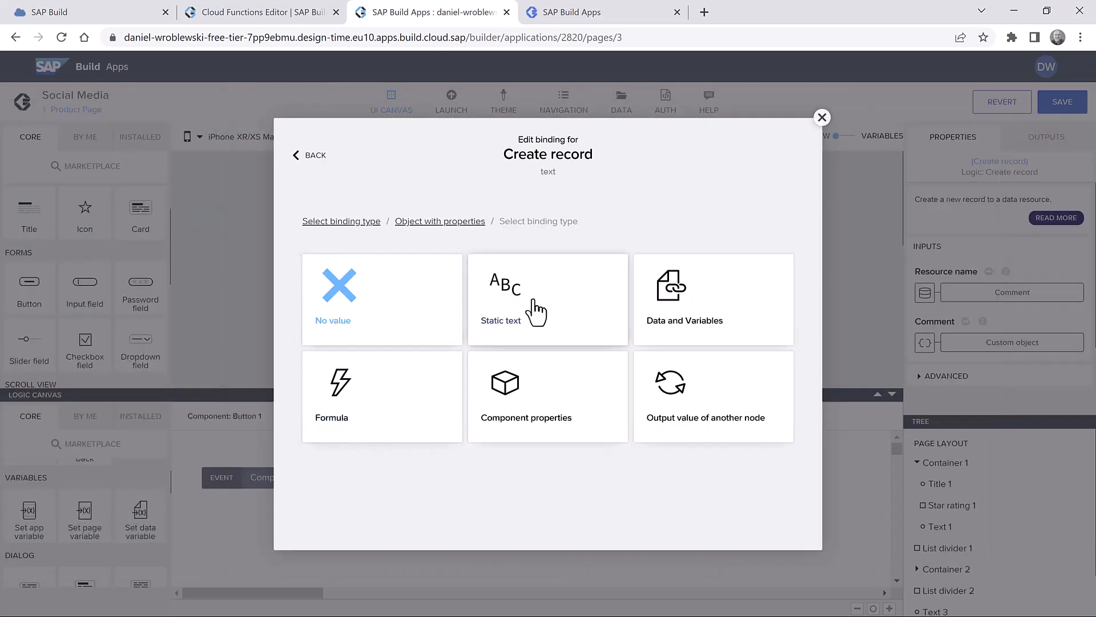
left_click(536, 311)
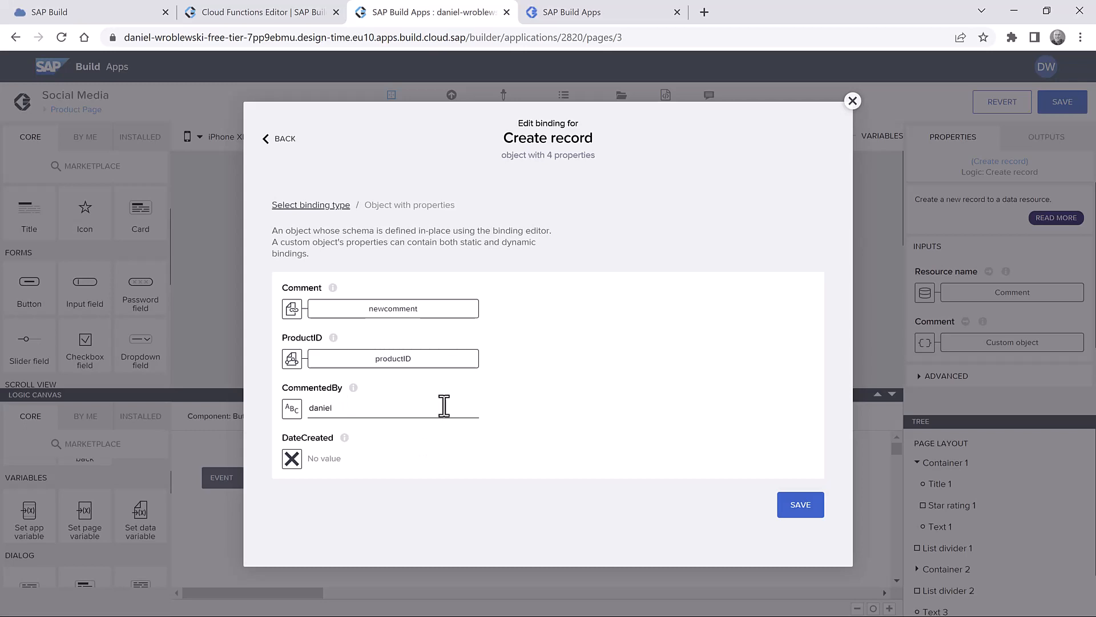
left_click(292, 459)
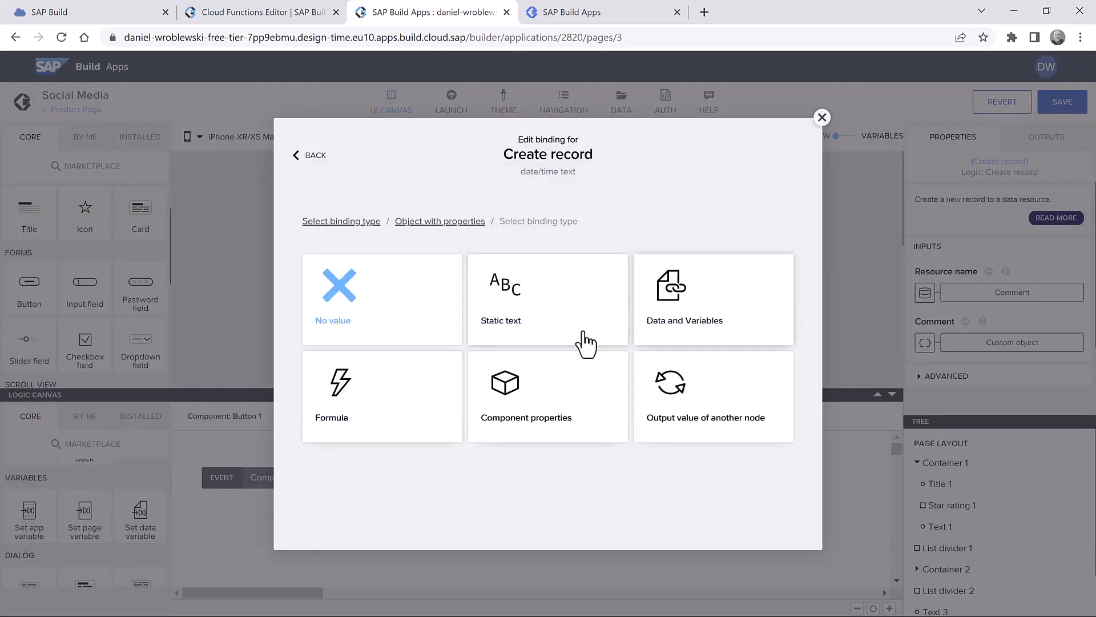
left_click(365, 412)
left_click(419, 347)
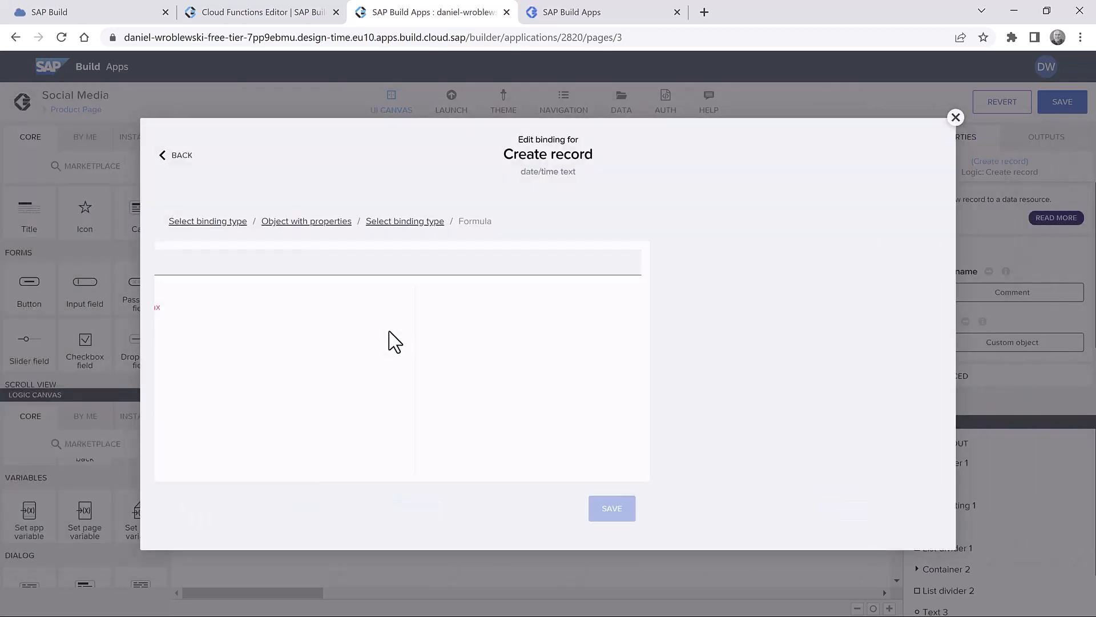
type("NOW")
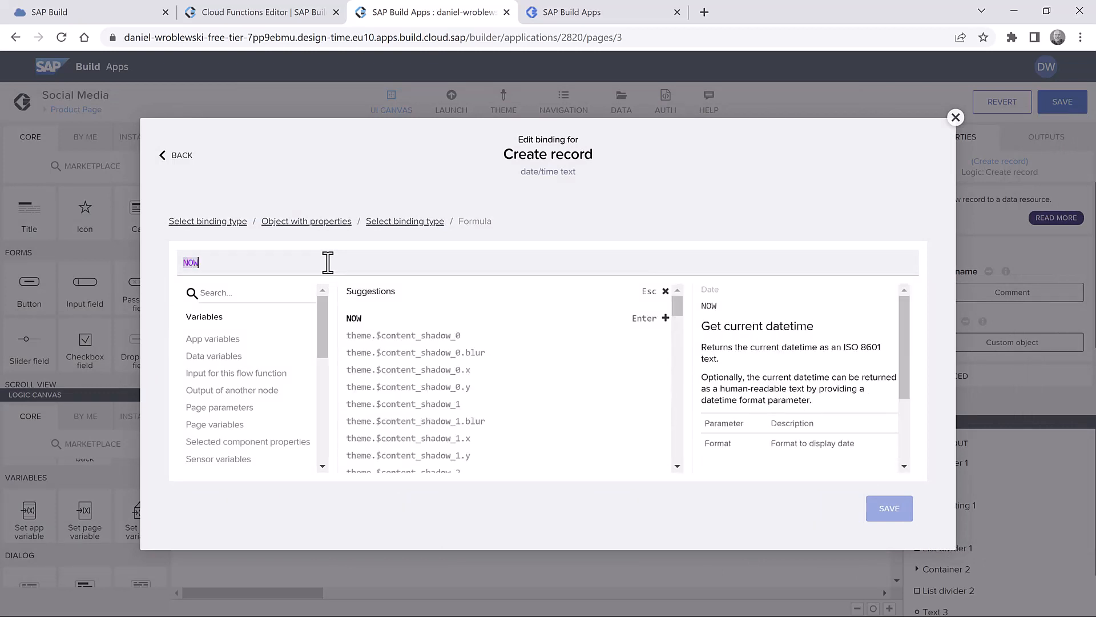
key("Return")
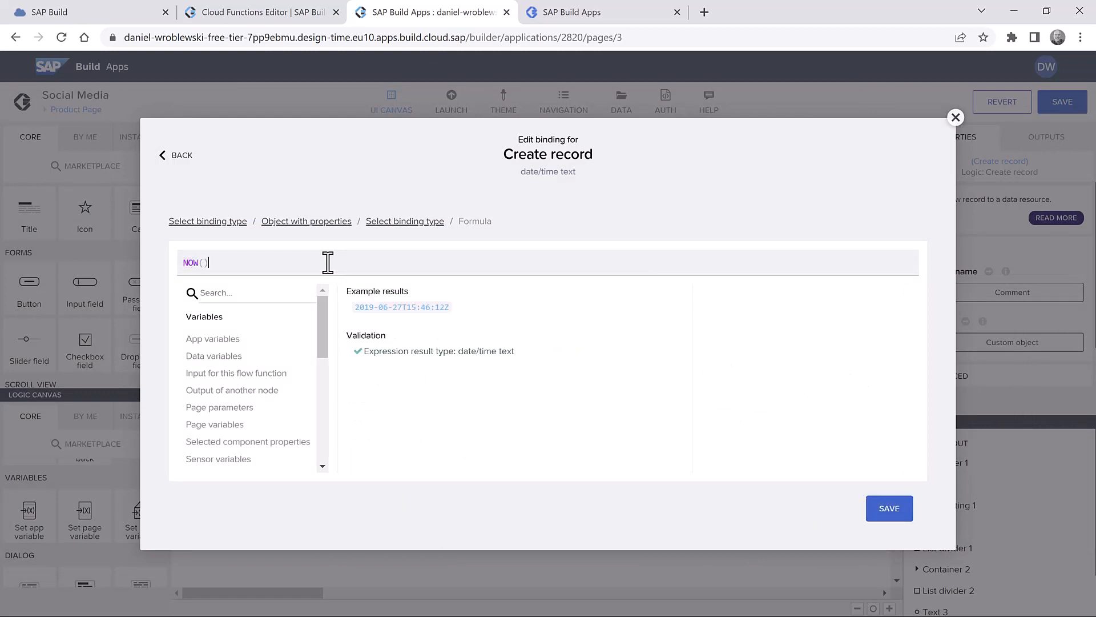
left_click(879, 508)
left_click(807, 503)
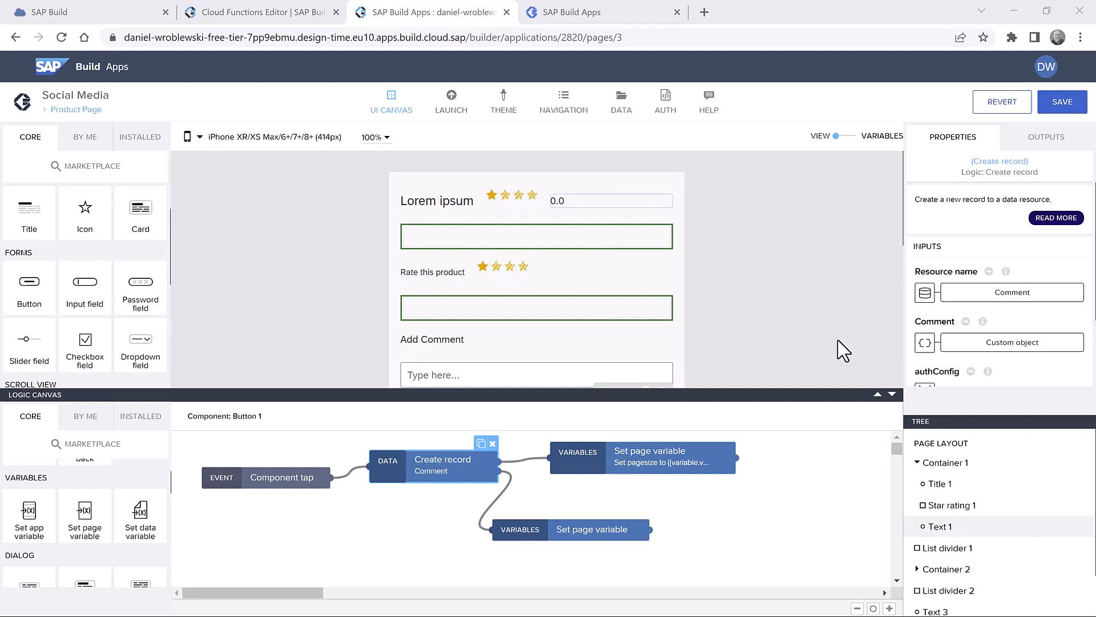
- Connect Create record to both Set page variable steps and arrange them neatly
left_click_drag(609, 529, 657, 526)
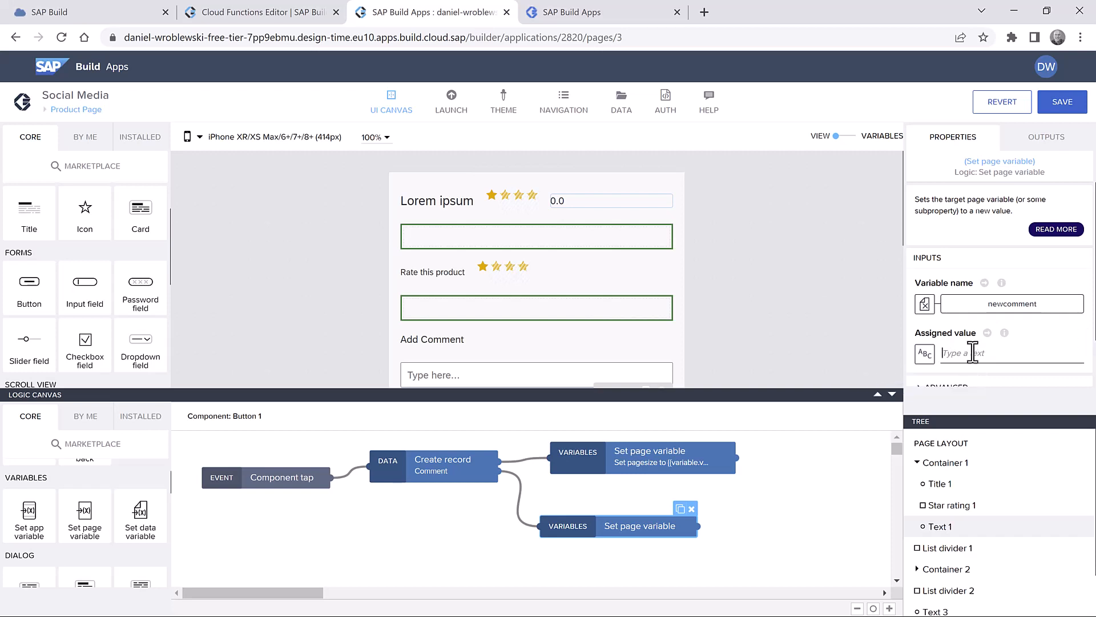
left_click(518, 489)
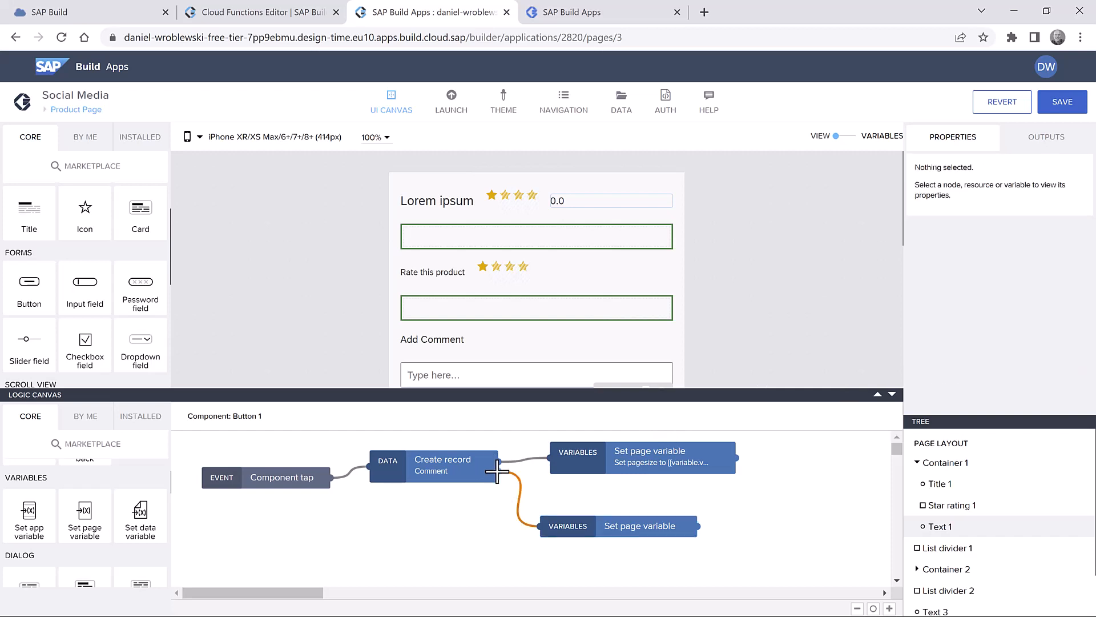
left_click_drag(500, 460, 554, 524)
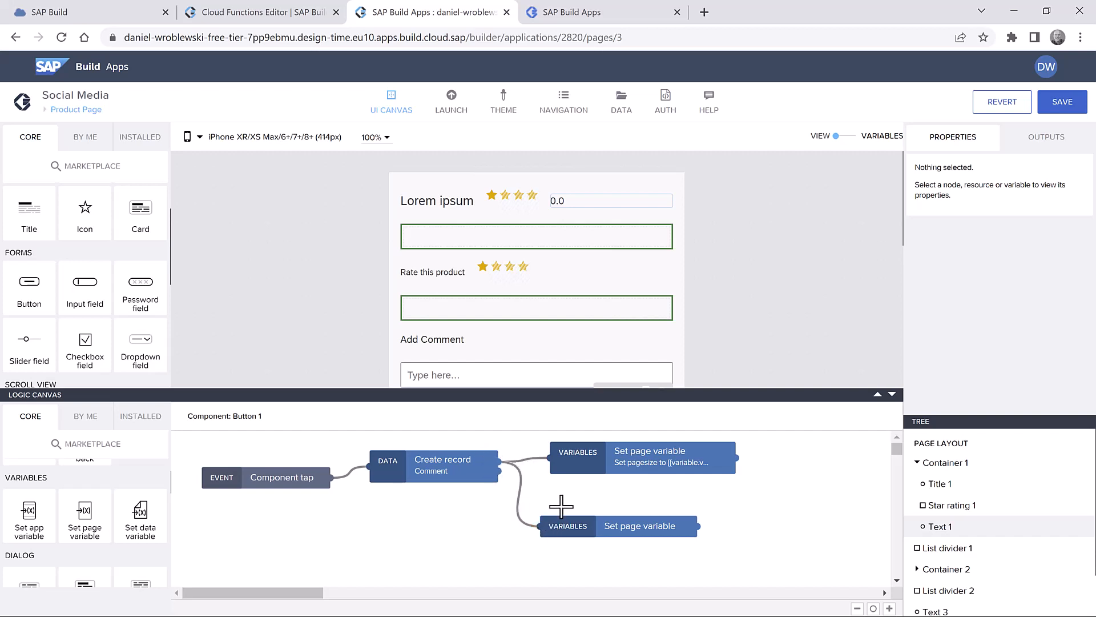
mouse_move(618, 467)
left_mouse_down()
mouse_move(588, 462)
mouse_move(599, 459)
left_mouse_up()
left_click_drag(607, 524, 593, 535)
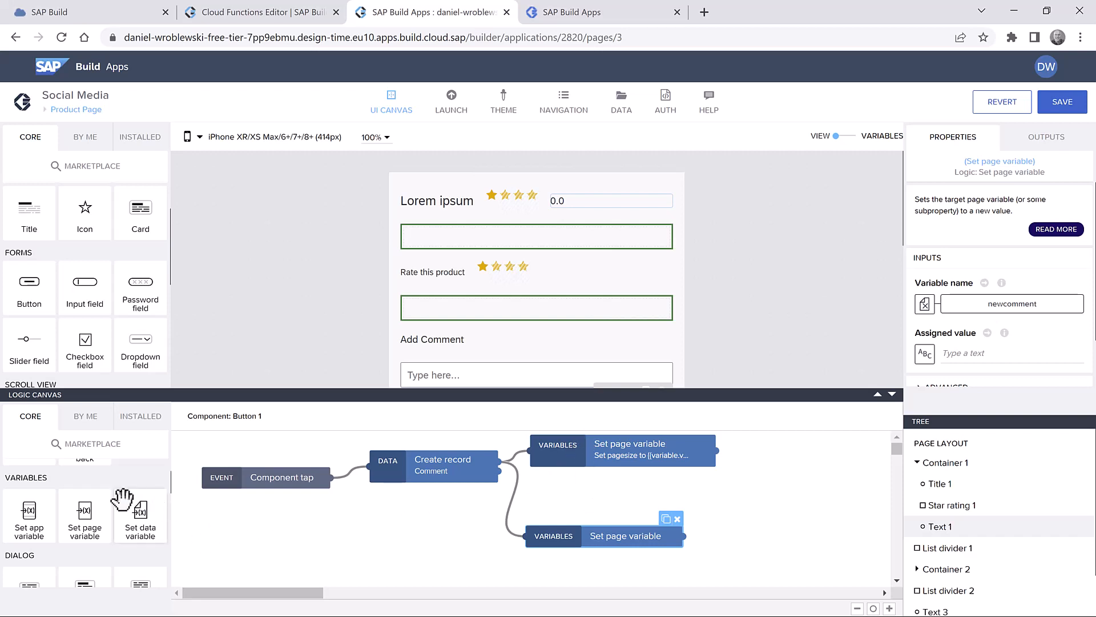
- Add a Trigger event firing Product Page / Refresh Comments after the pagesize update, then save
scroll(125, 499, "down", 8)
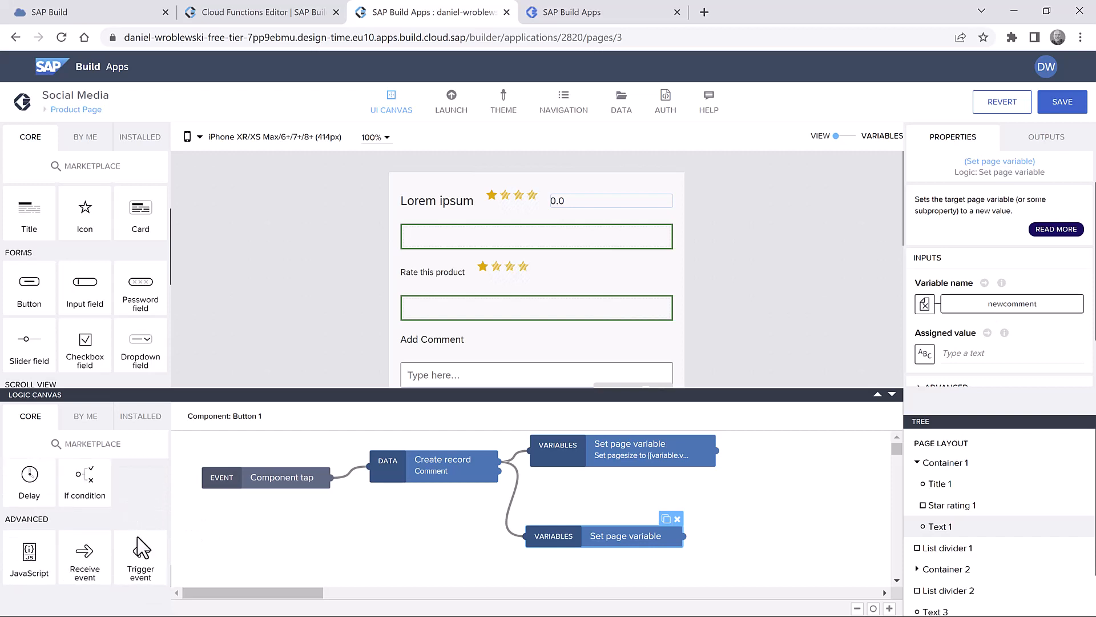
left_click_drag(142, 548, 812, 455)
left_click_drag(716, 452, 753, 455)
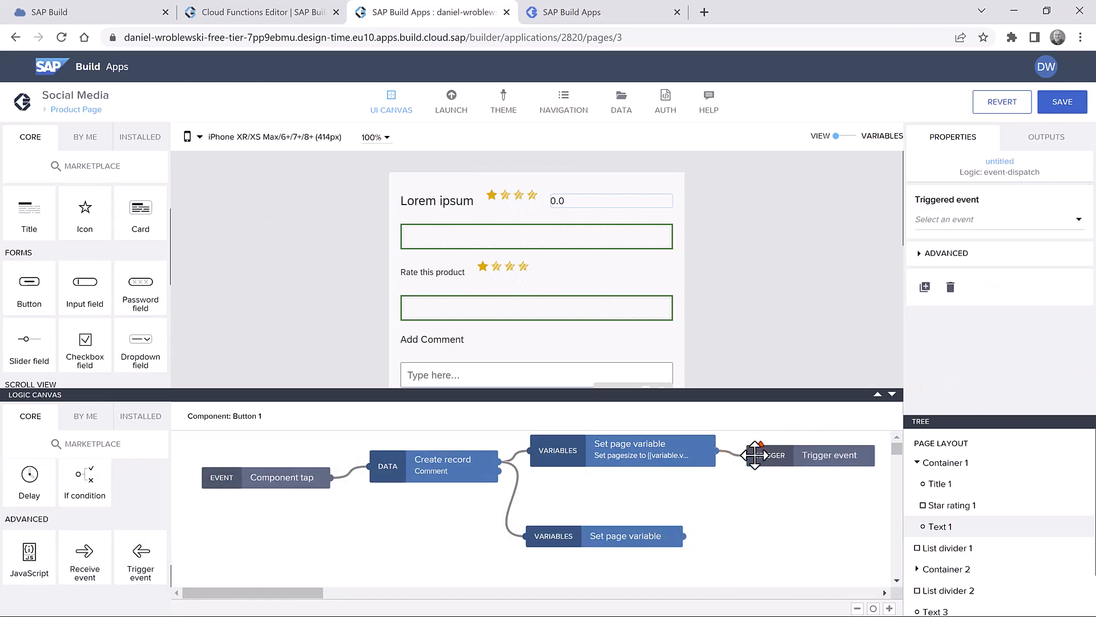
left_click(959, 222)
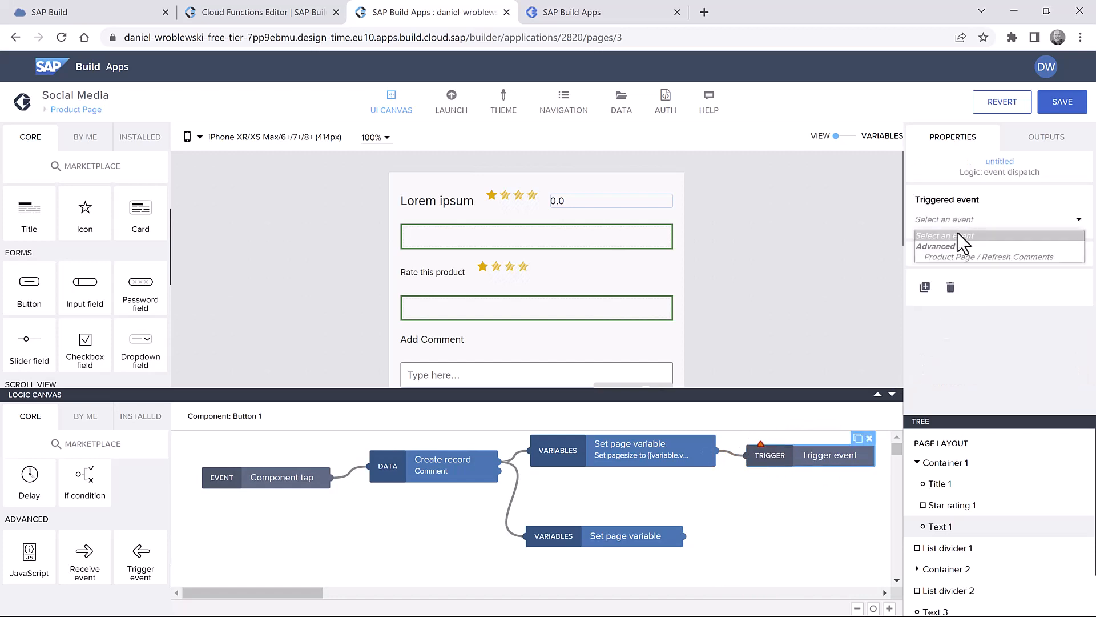
left_click(998, 257)
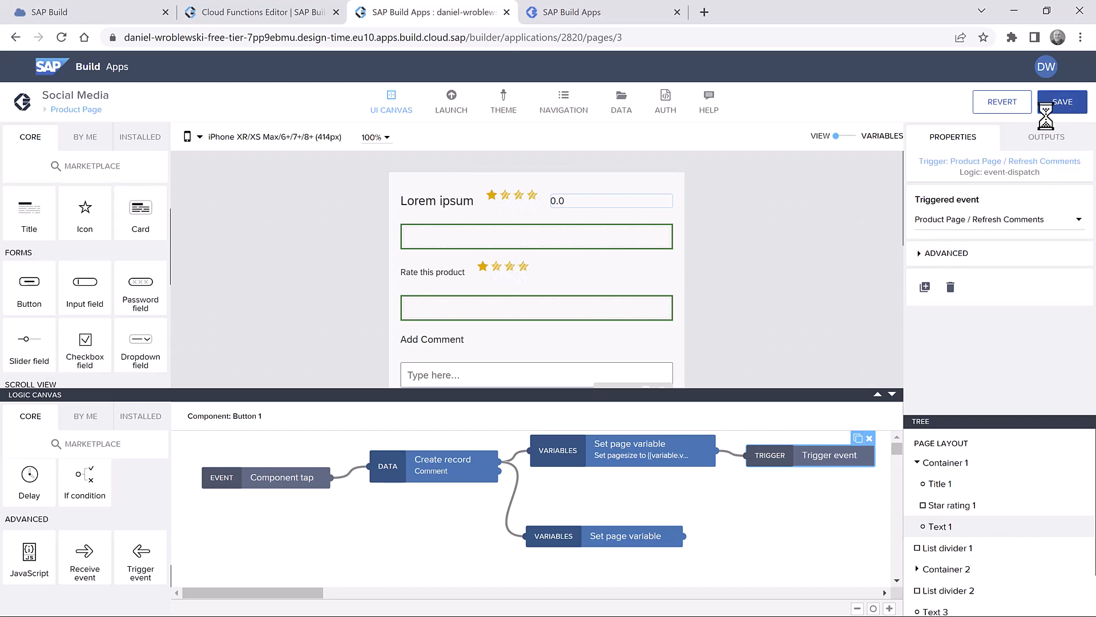
left_click(1063, 101)
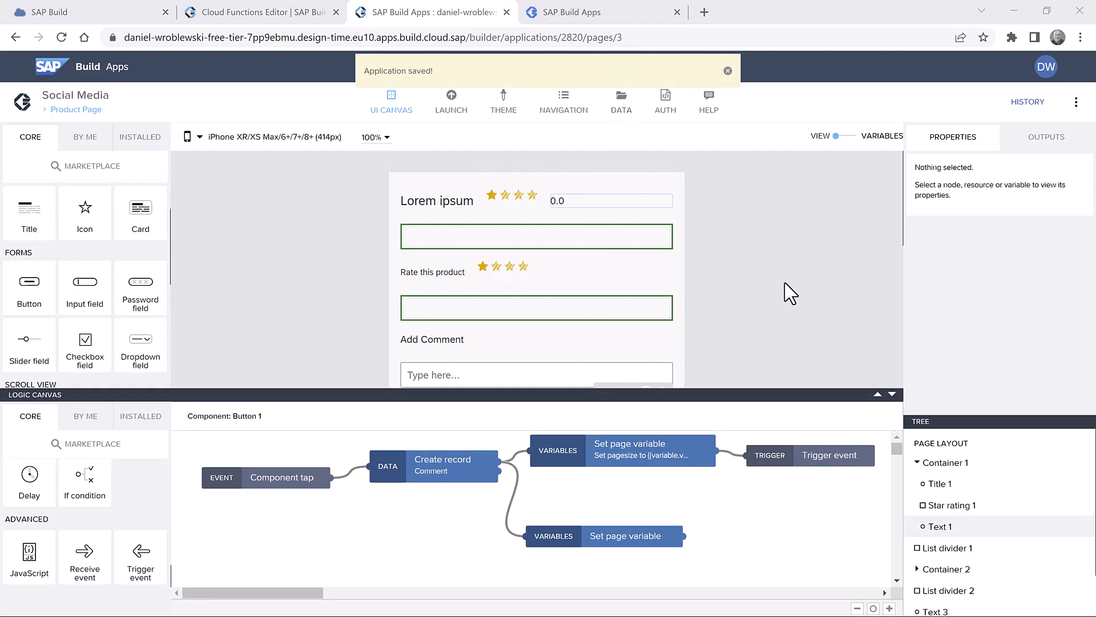
- Add a Text line to the page directly below Post
left_click(788, 338)
scroll(742, 319, "down", 3)
scroll(739, 305, "down", 1)
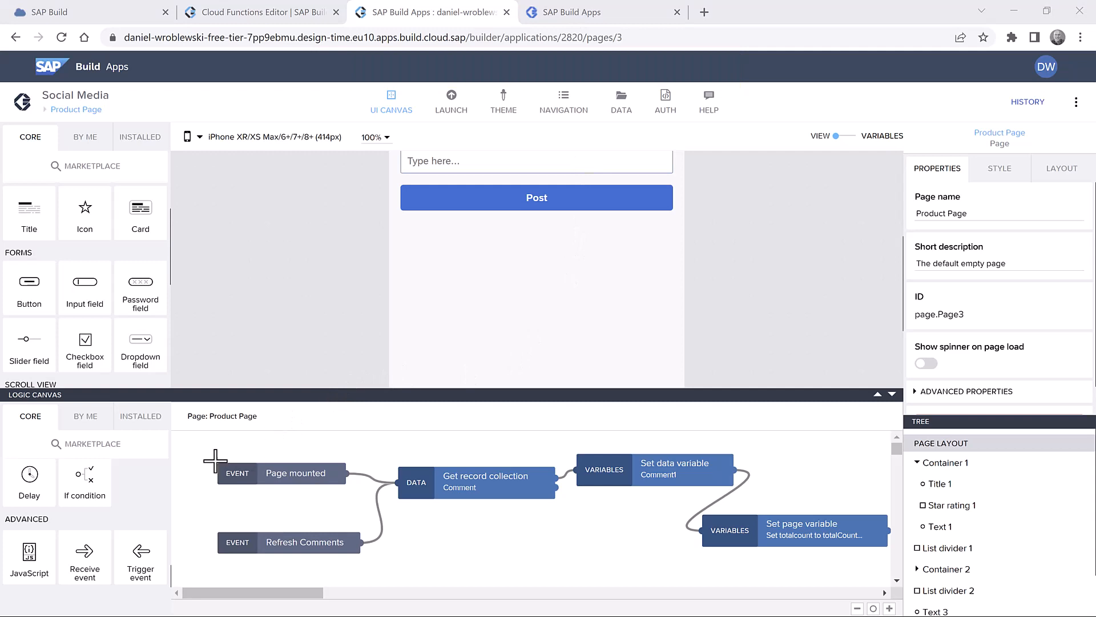
scroll(137, 216, "up", 1)
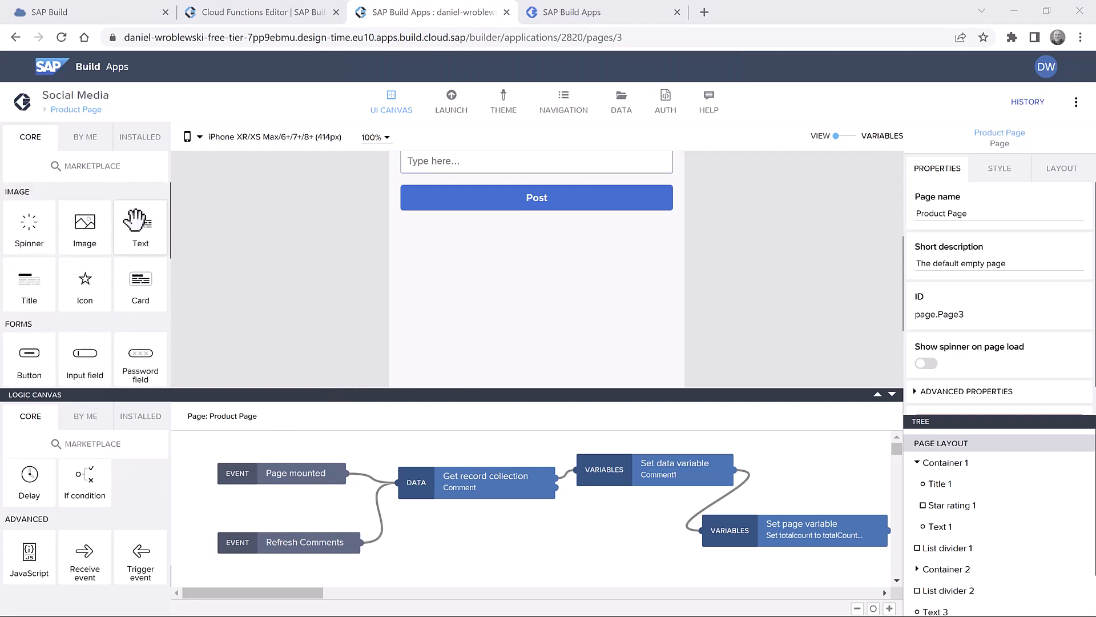
left_click_drag(142, 214, 502, 283)
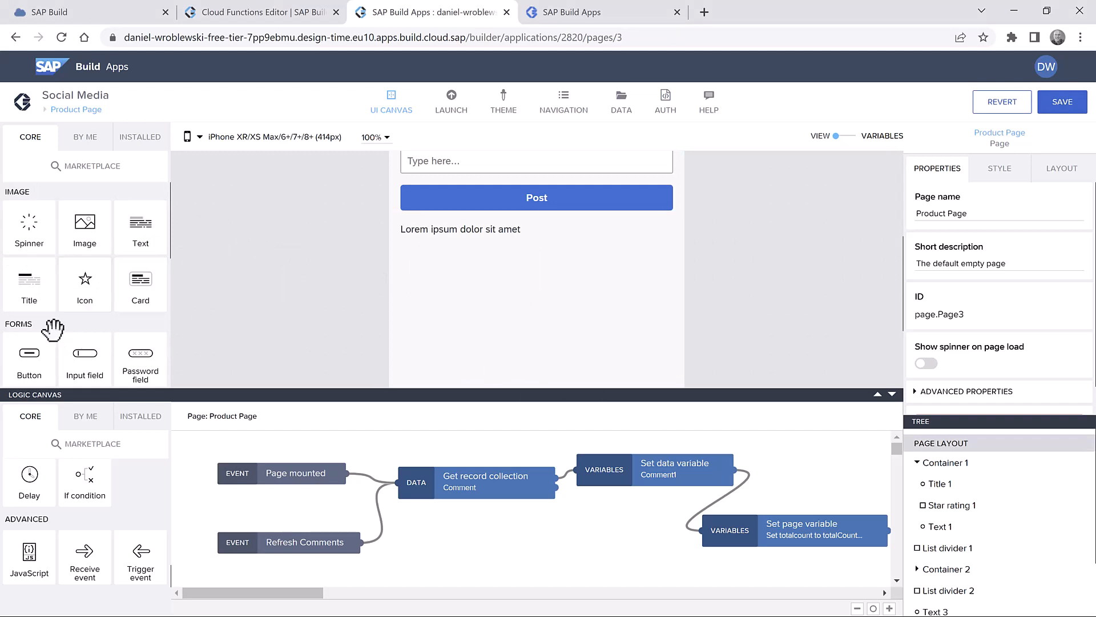
- Add a Container holding two Text lines, with a Button beneath it
scroll(20, 326, "down", 3)
left_click_drag(26, 284, 423, 242)
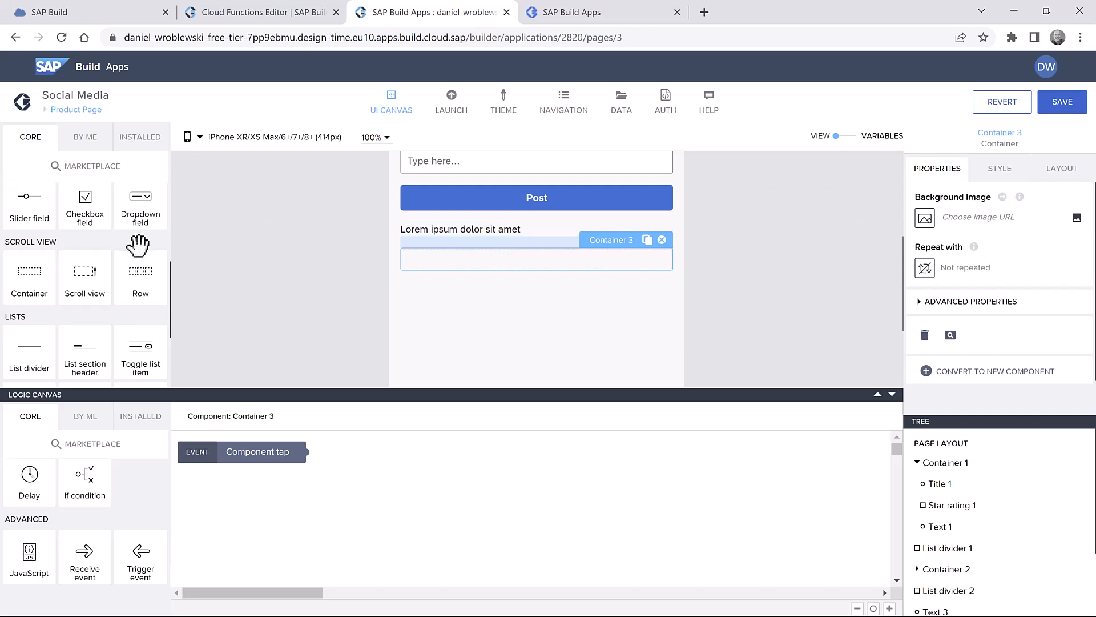
scroll(139, 248, "up", 3)
left_click_drag(141, 228, 483, 260)
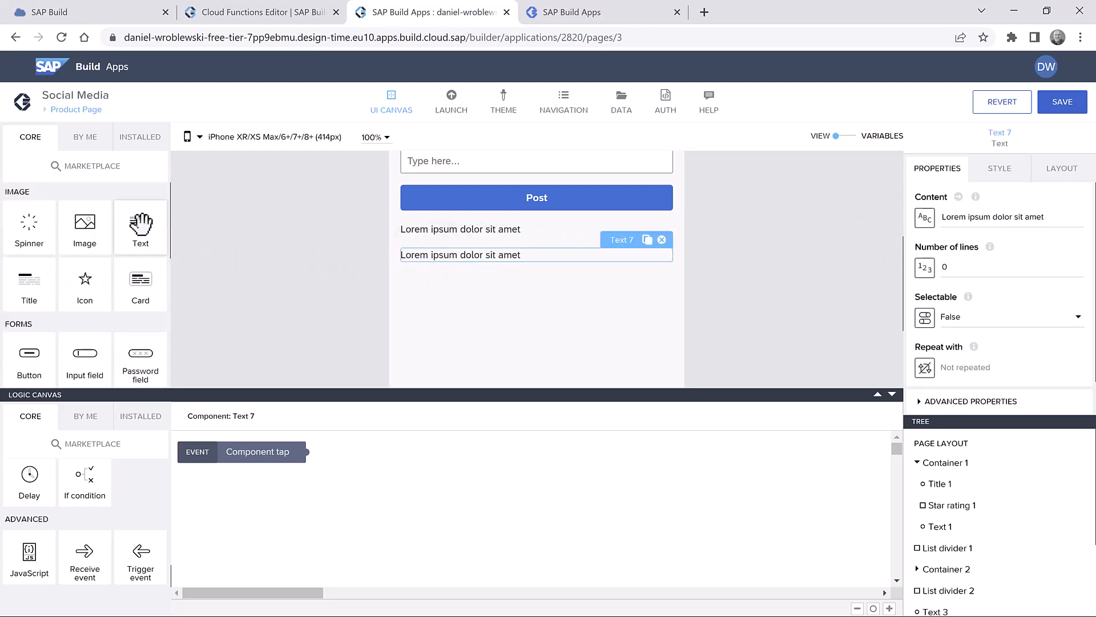
left_click_drag(139, 225, 503, 264)
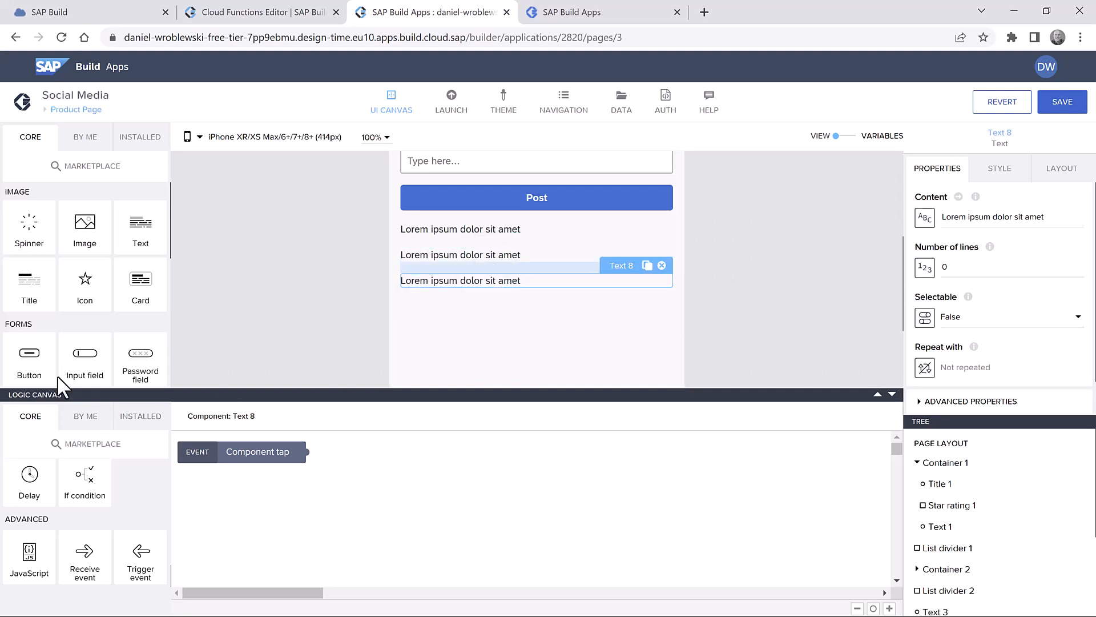
scroll(98, 318, "down", 3)
left_click_drag(31, 219, 521, 326)
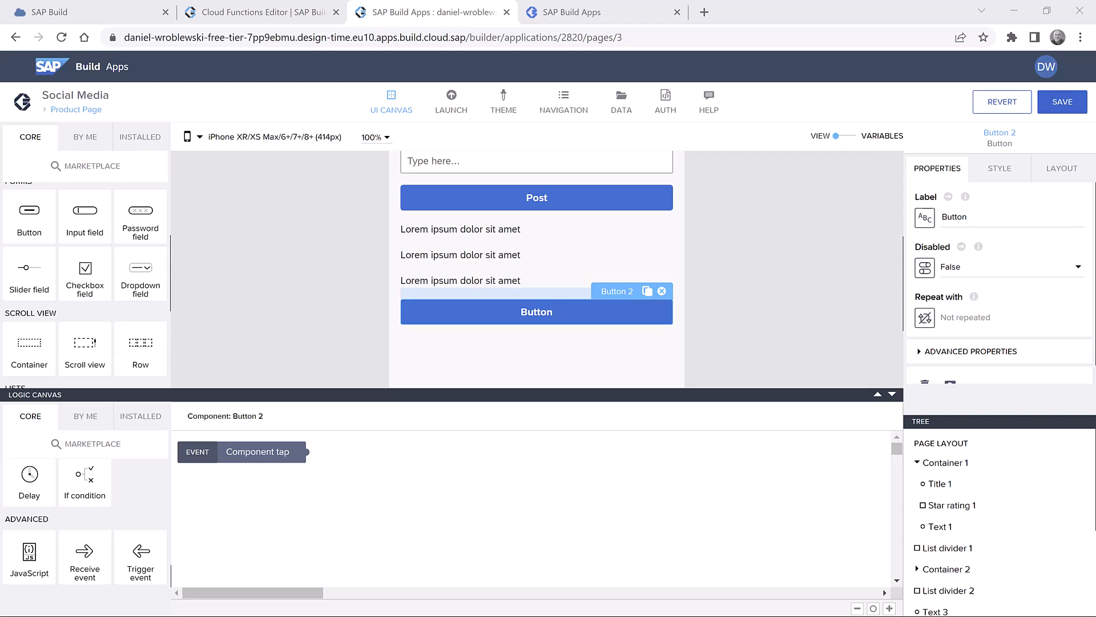
- Change the first text under Post to read 'No posts yet'
left_click(471, 233)
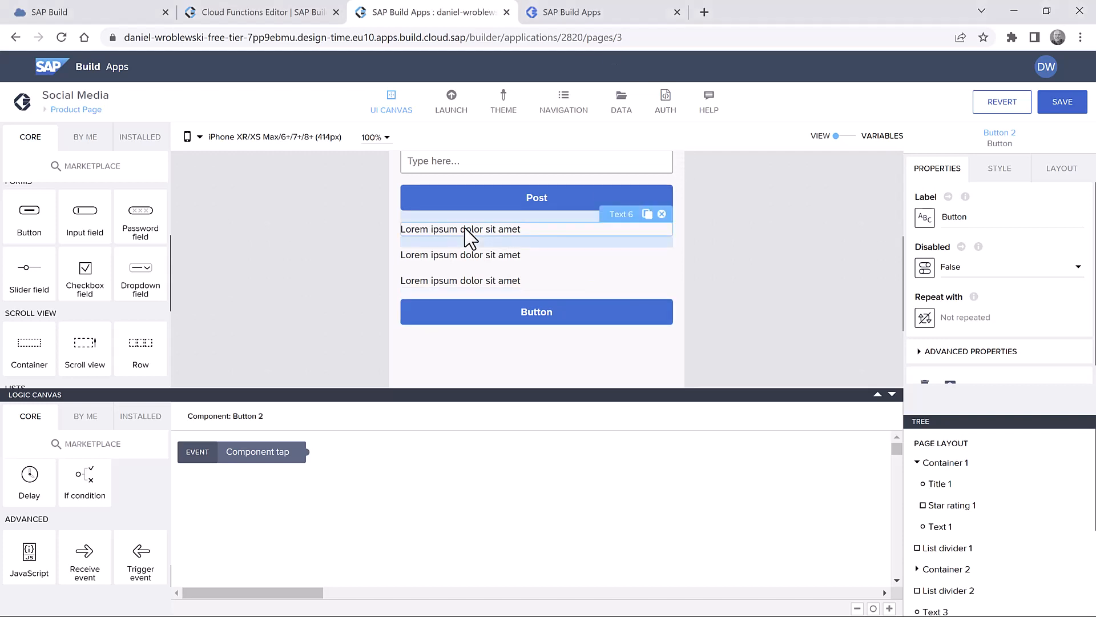
triple_click(963, 220)
type("No posts yet")
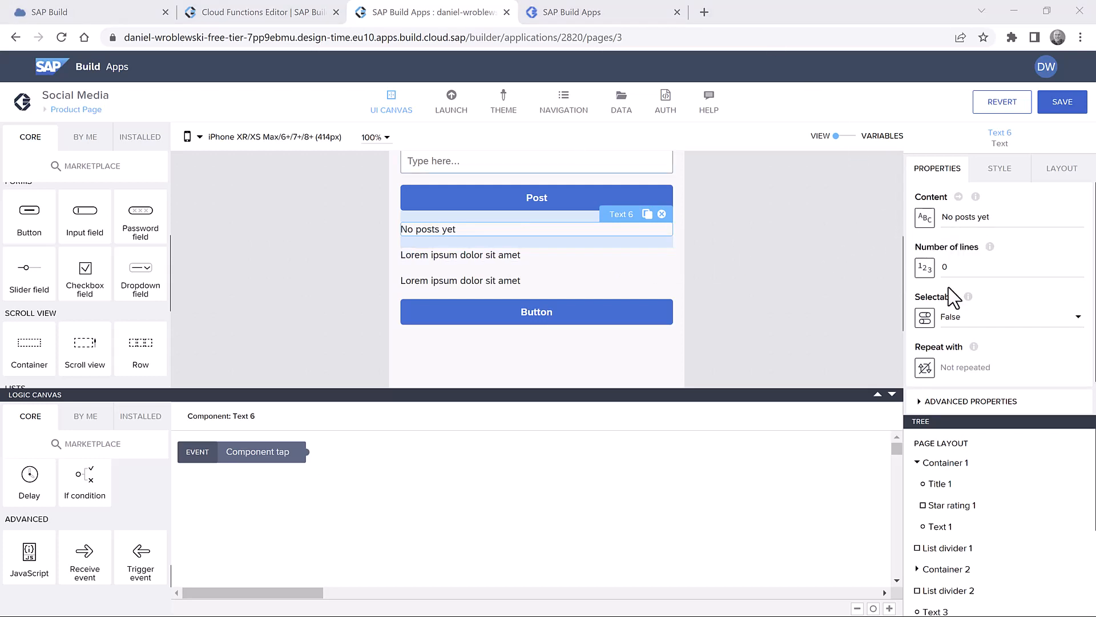
- Bind that text's Visible property to the formula IS_EMPTY(data.Comment1)
scroll(970, 334, "down", 1)
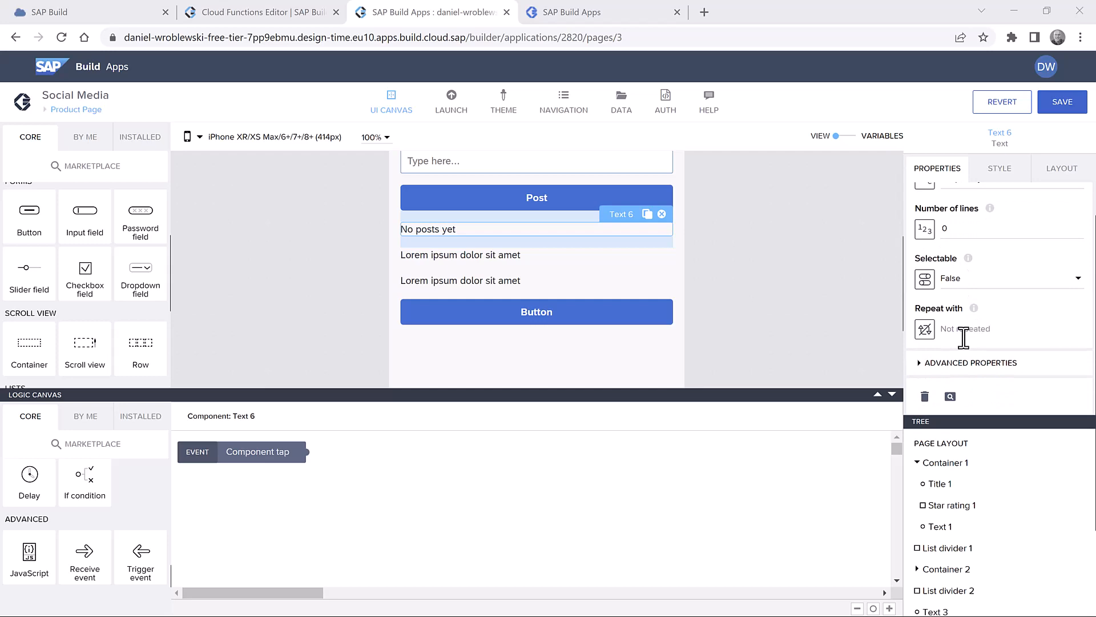
left_click(926, 368)
scroll(979, 332, "down", 3)
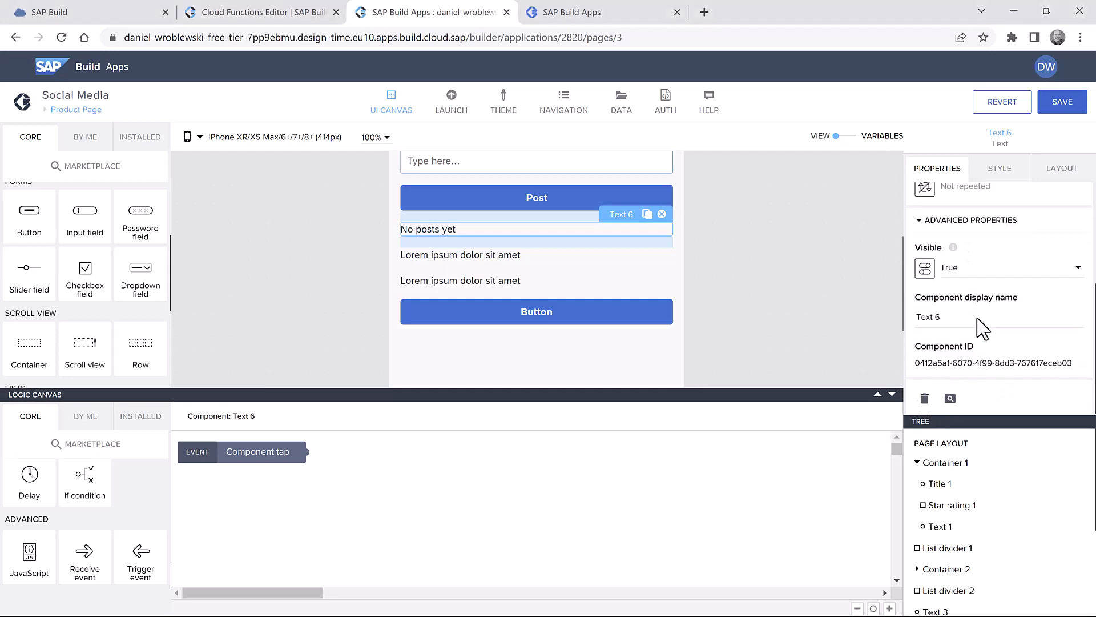
left_click(925, 268)
left_click(685, 286)
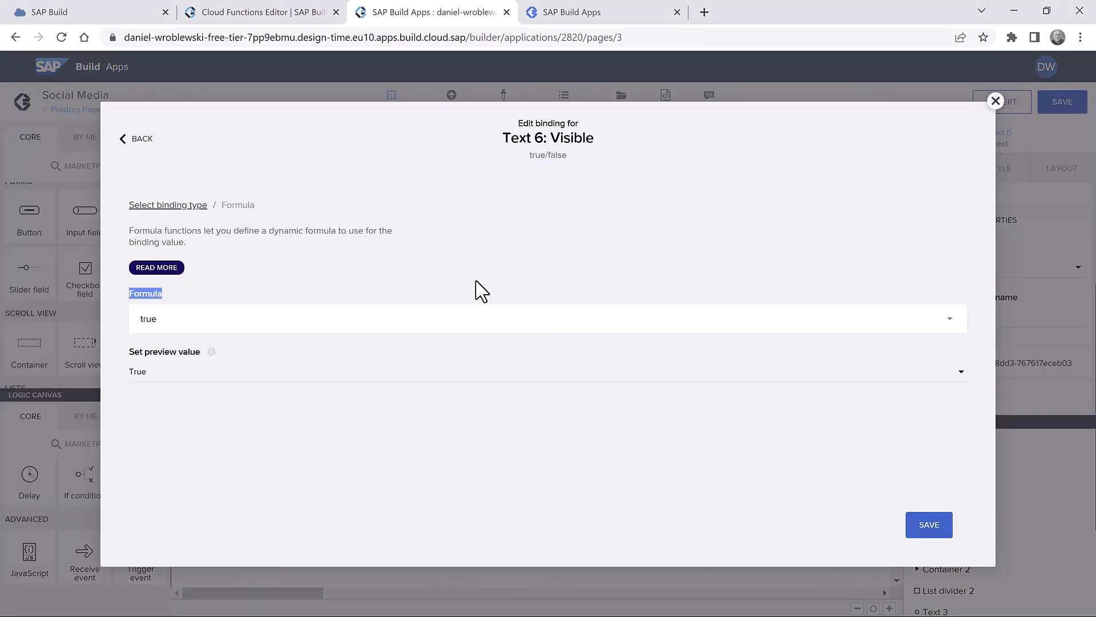
left_click(277, 323)
type("IS_EMPTY(data.Comment1)")
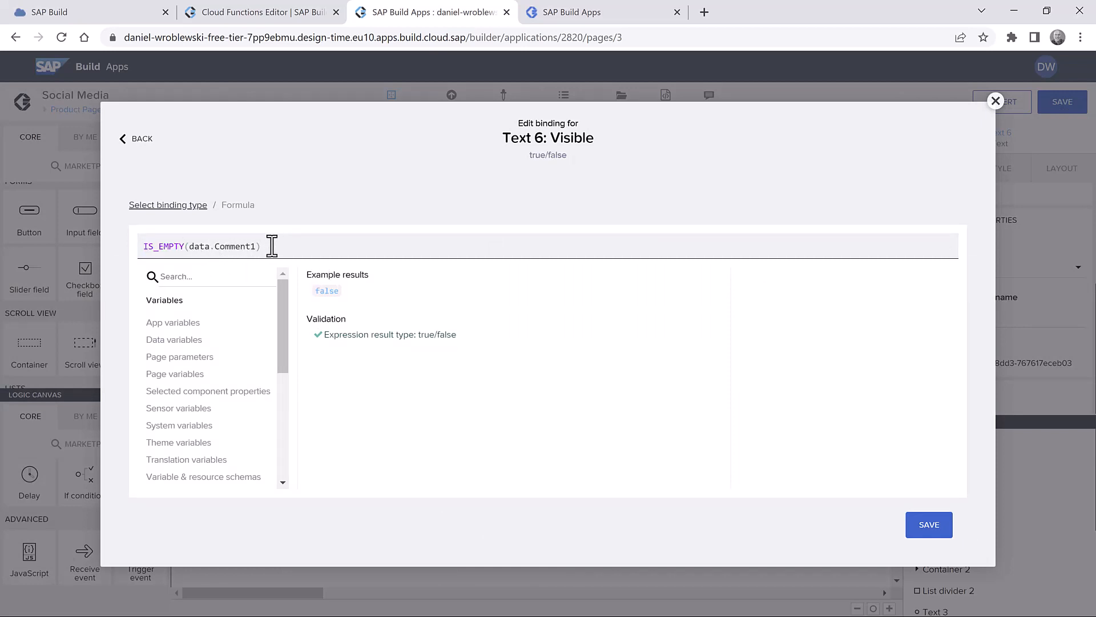
left_click(912, 526)
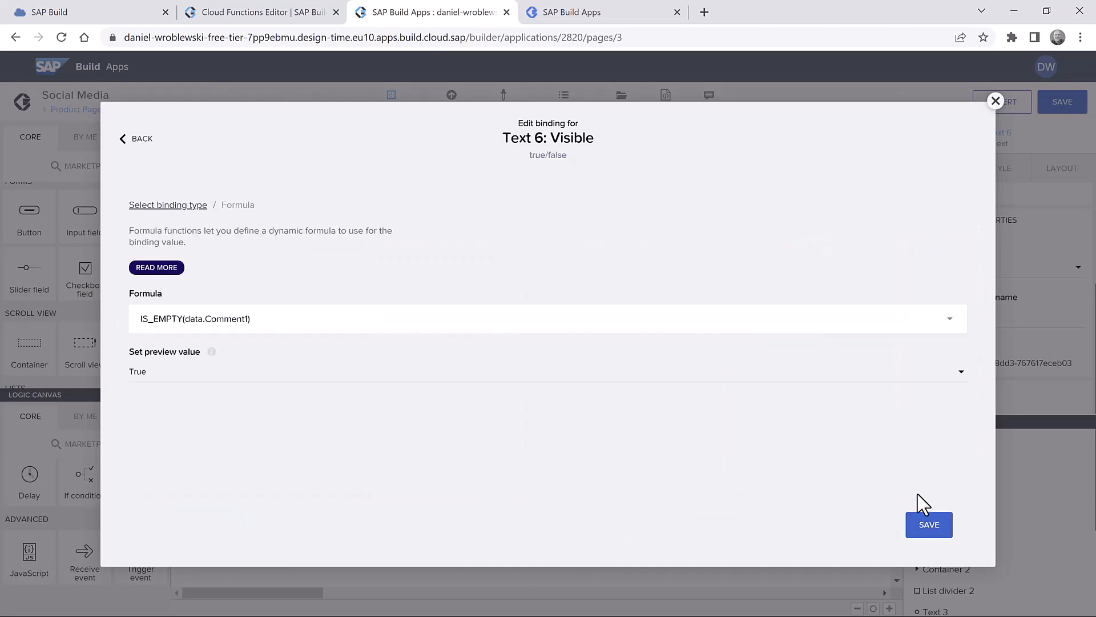
left_click(932, 534)
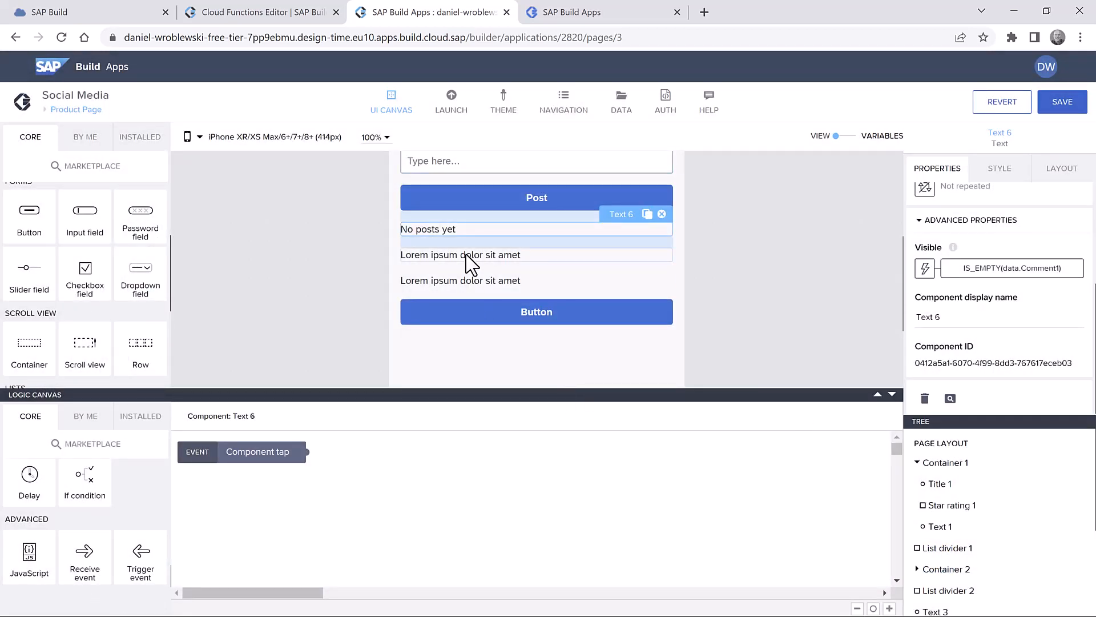
left_click(917, 461)
scroll(975, 519, "down", 2)
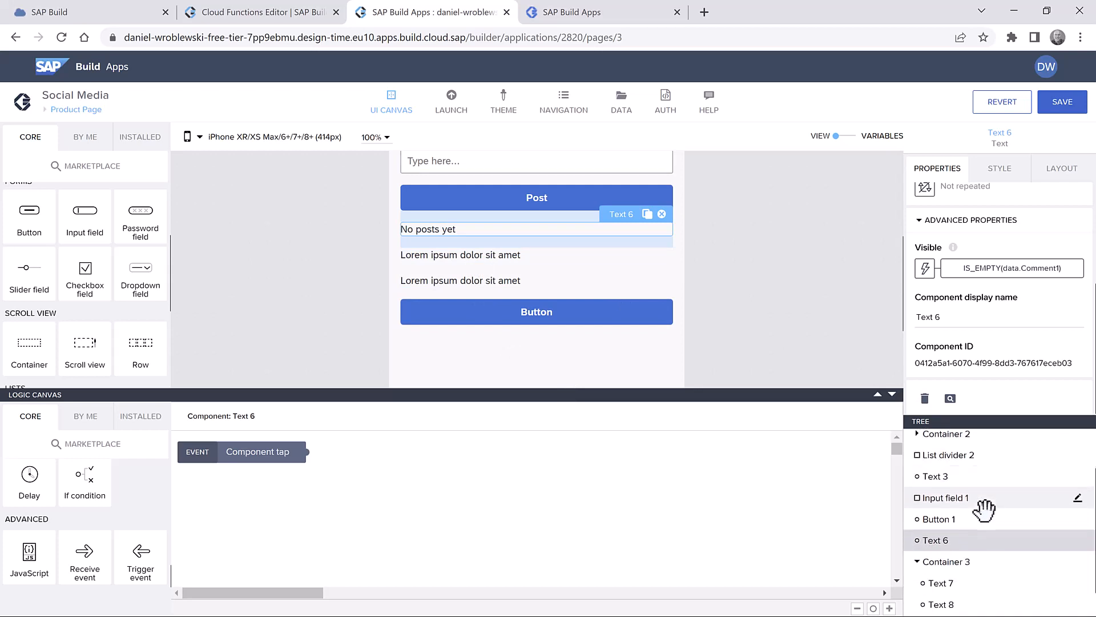
- Edit Container 3's Layout Container style to enable a Content Shadow 0 shadow
left_click(961, 538)
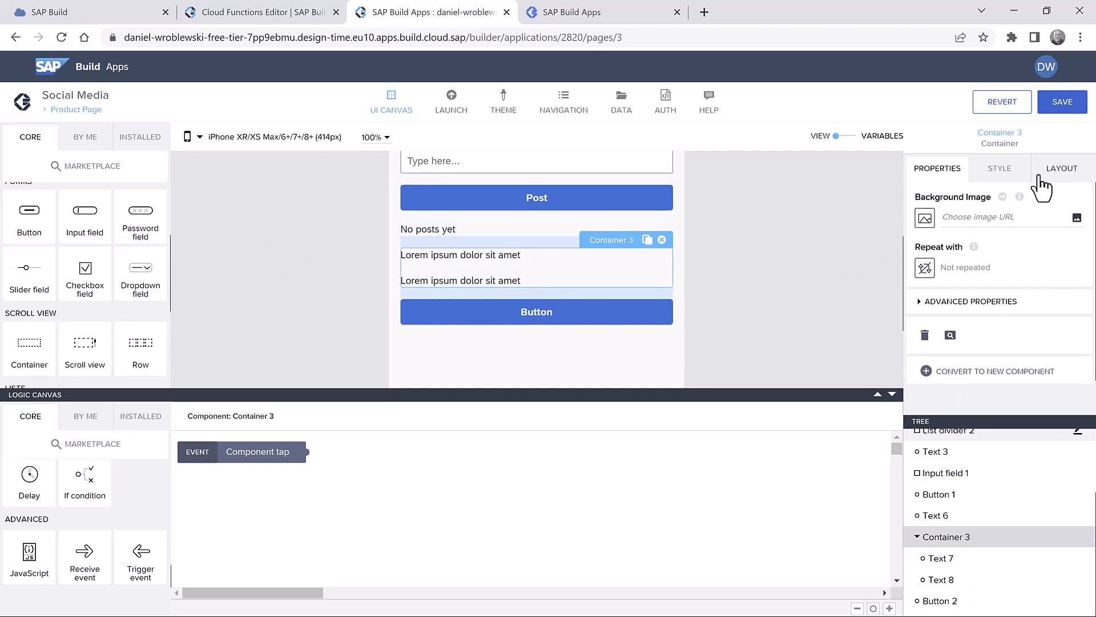
left_click(1000, 170)
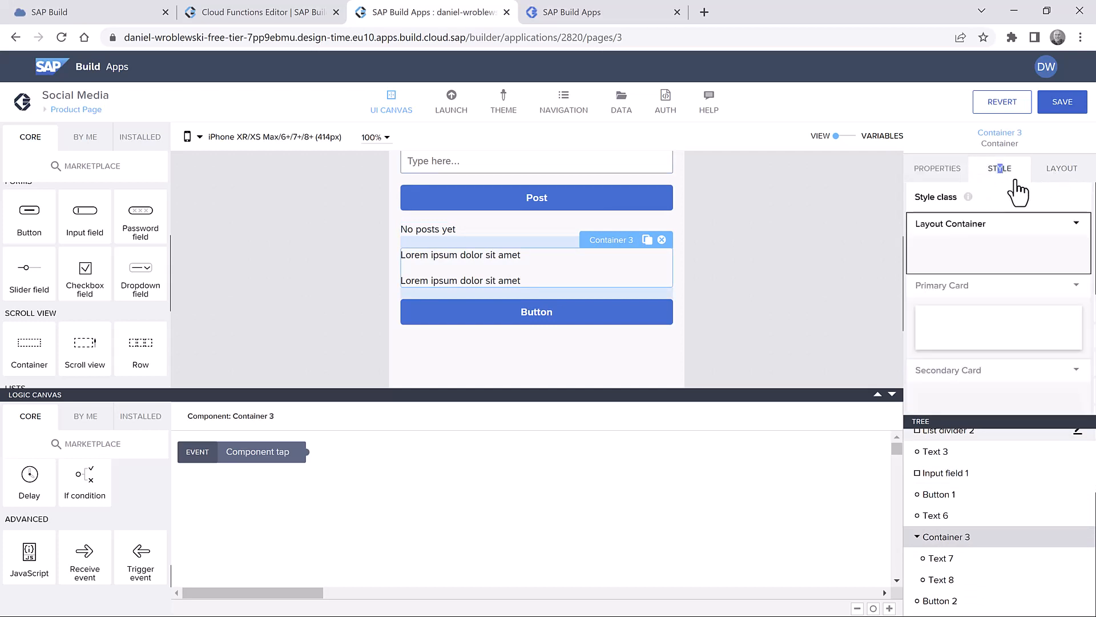
left_click(1077, 224)
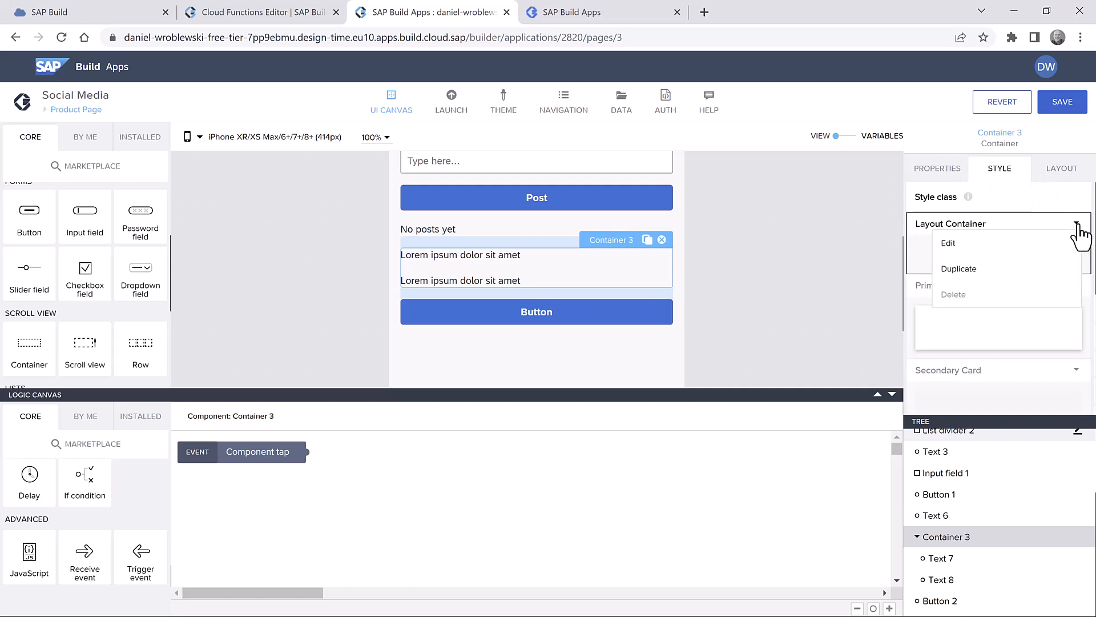
left_click(990, 252)
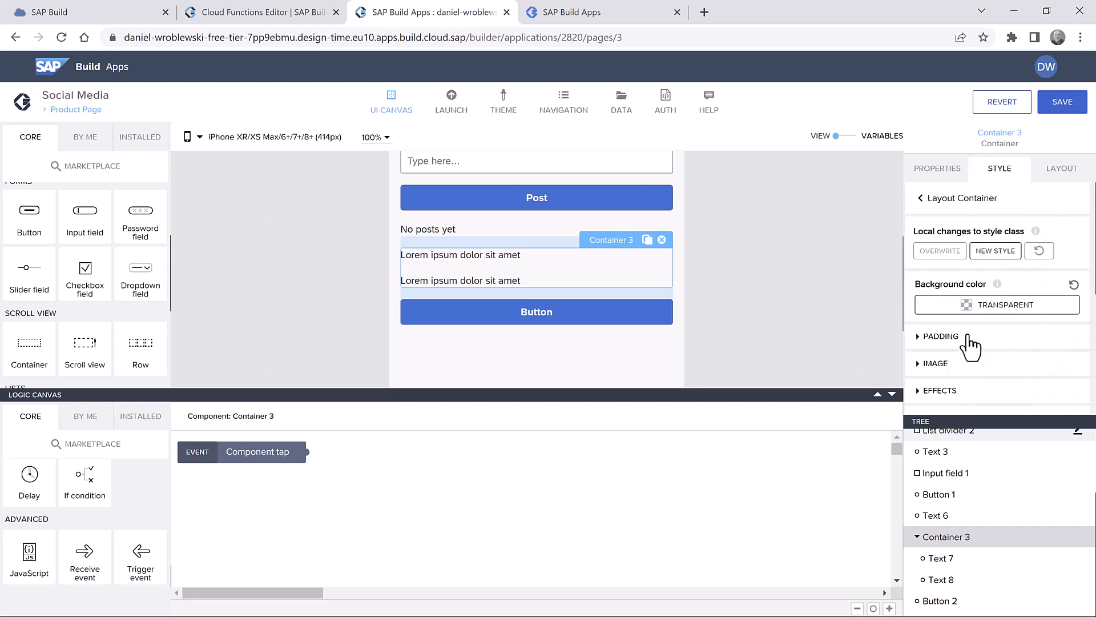
scroll(972, 338, "down", 3)
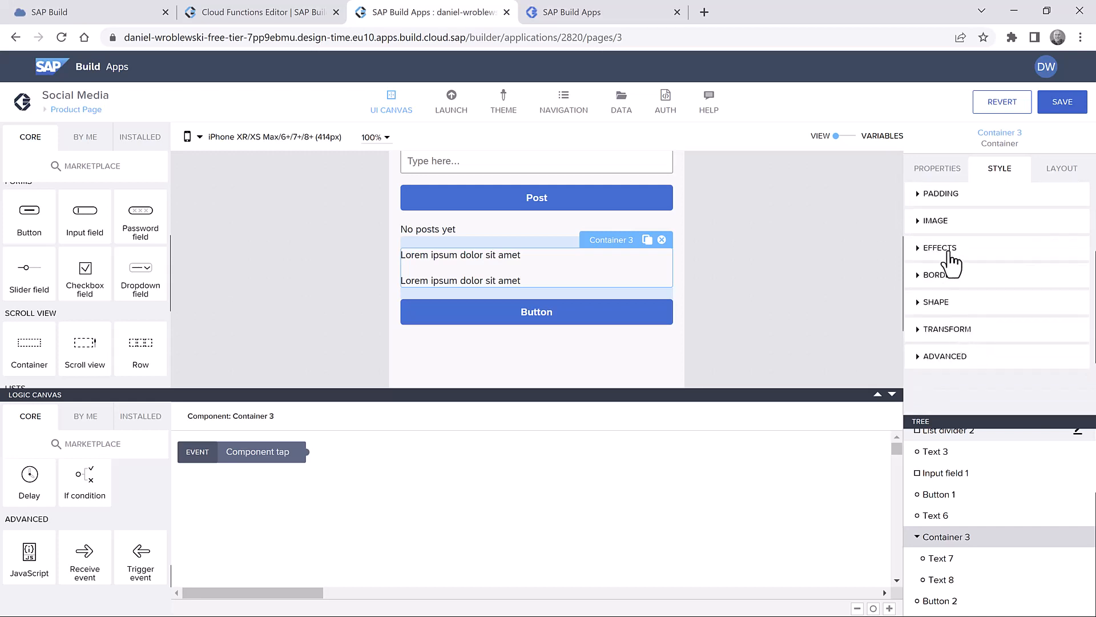
left_click(948, 251)
left_click(976, 298)
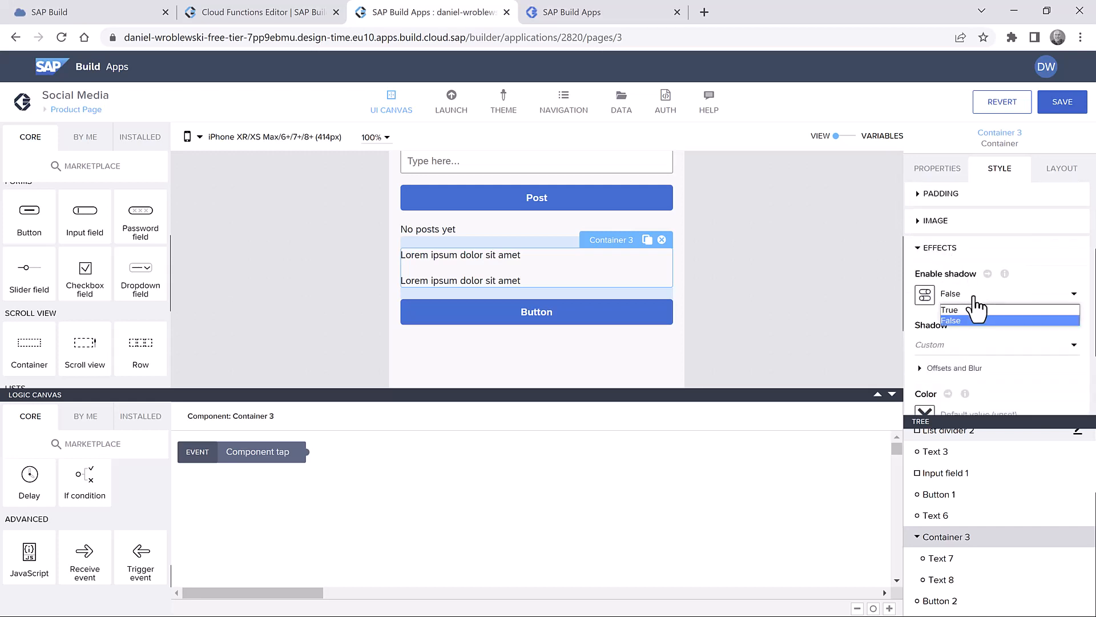
left_click(978, 309)
left_click(978, 345)
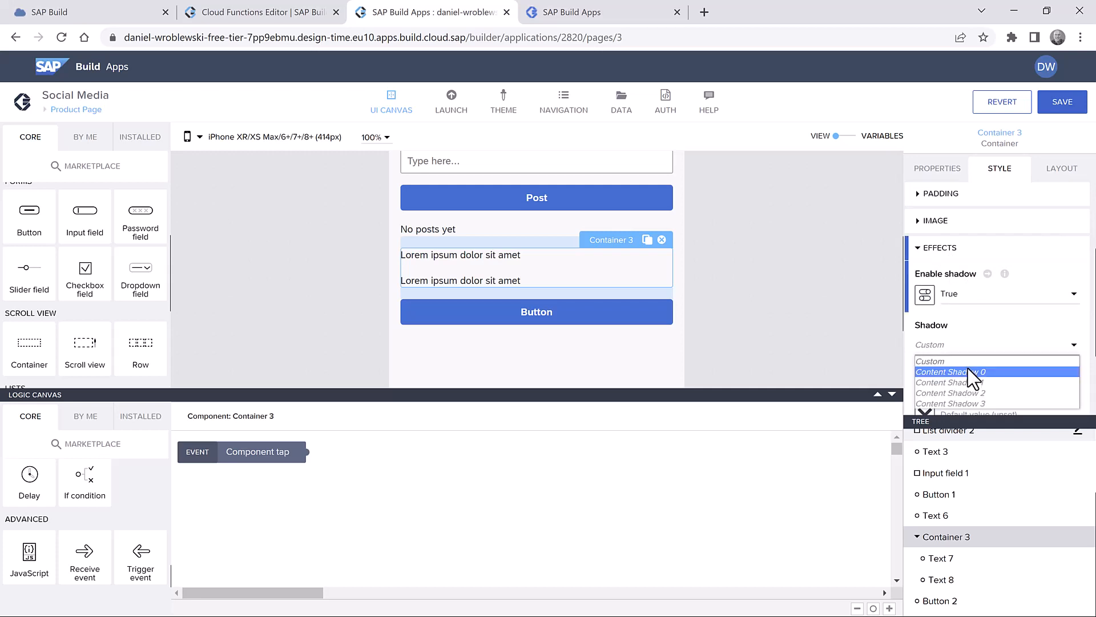
left_click(971, 371)
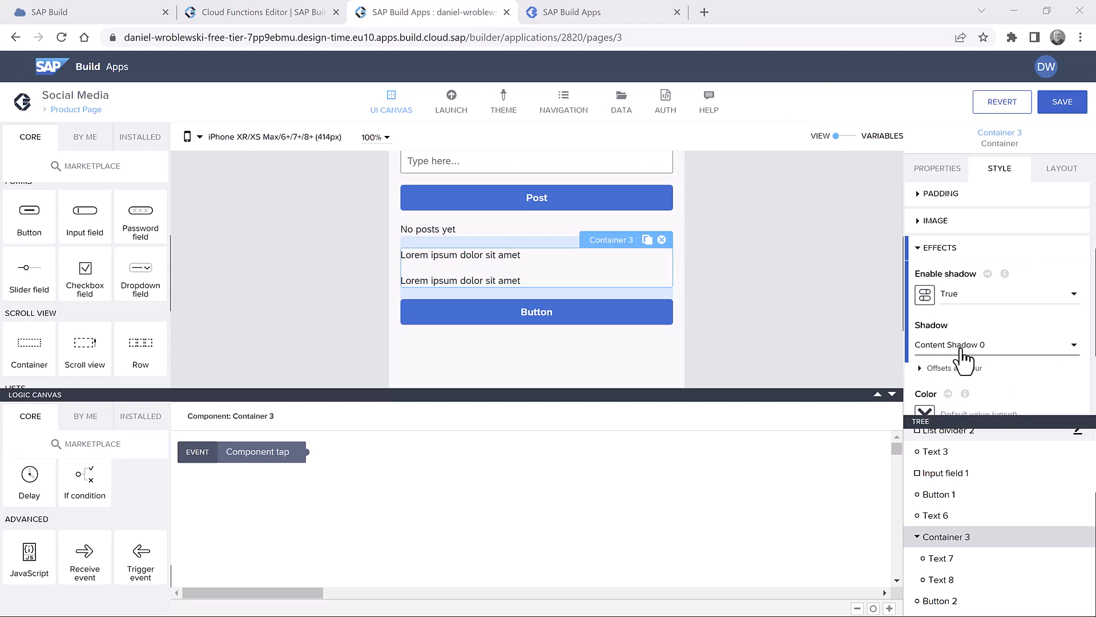
- Set the shadow colour to static #AF9E8D and save the app
scroll(991, 371, "down", 1)
left_click(926, 343)
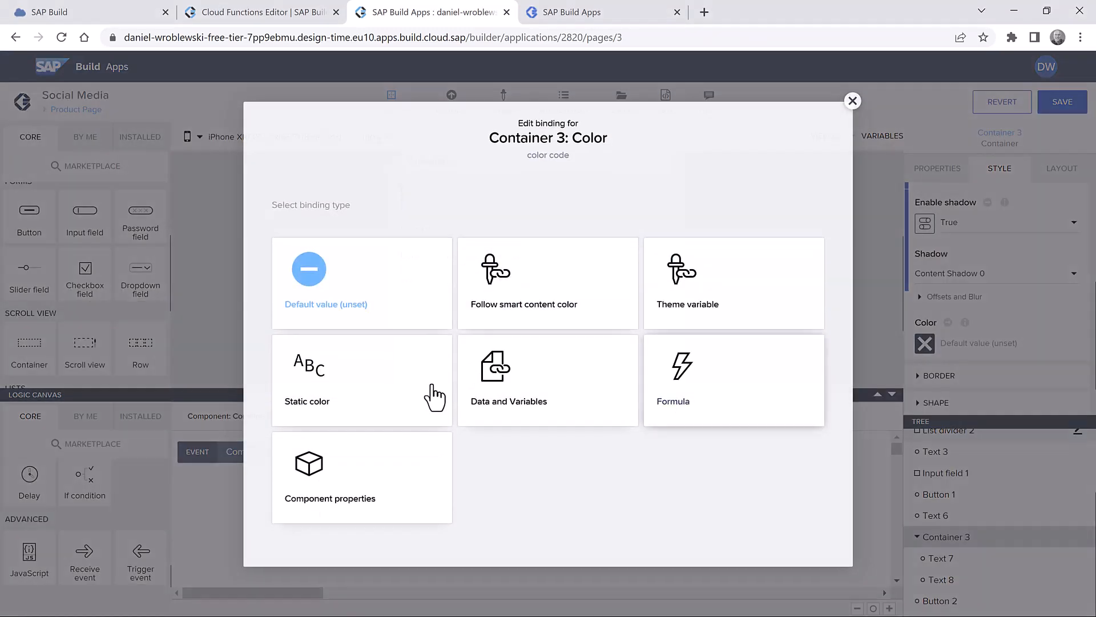
left_click(420, 395)
left_click(957, 343)
type("#AF9E8D")
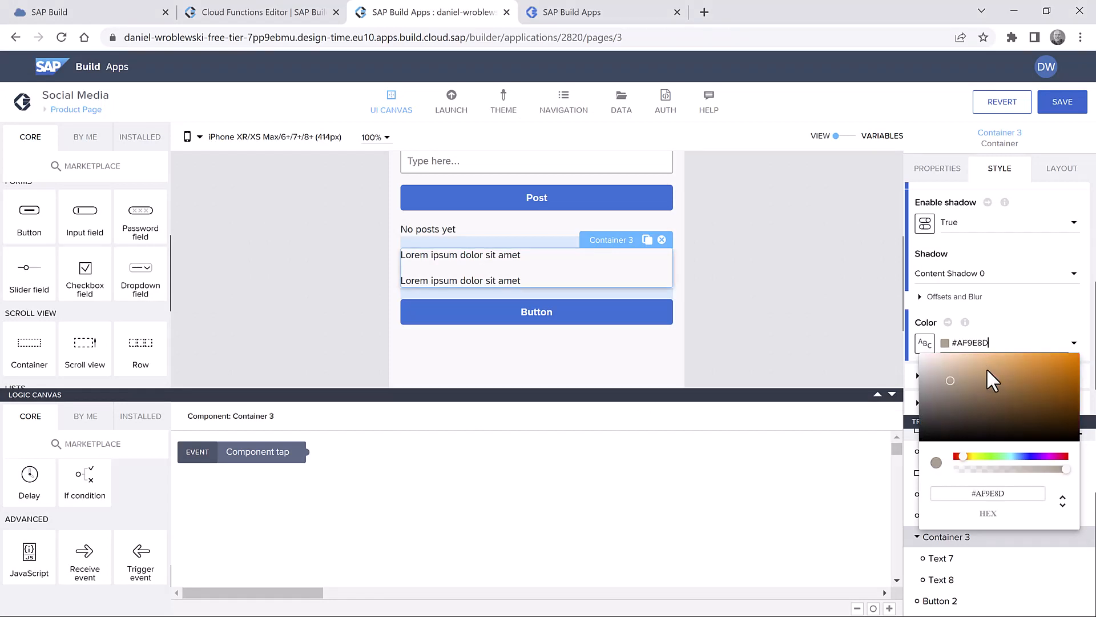
left_click(1066, 107)
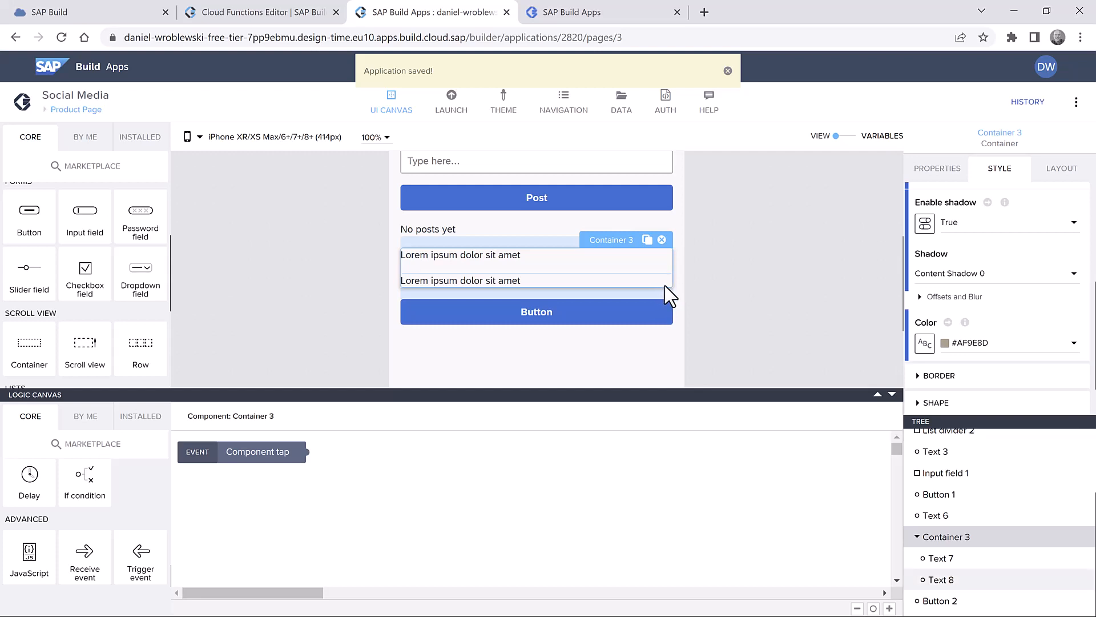
- Bind Container 3's Repeat with property to the Comment1 data variable
left_click(938, 169)
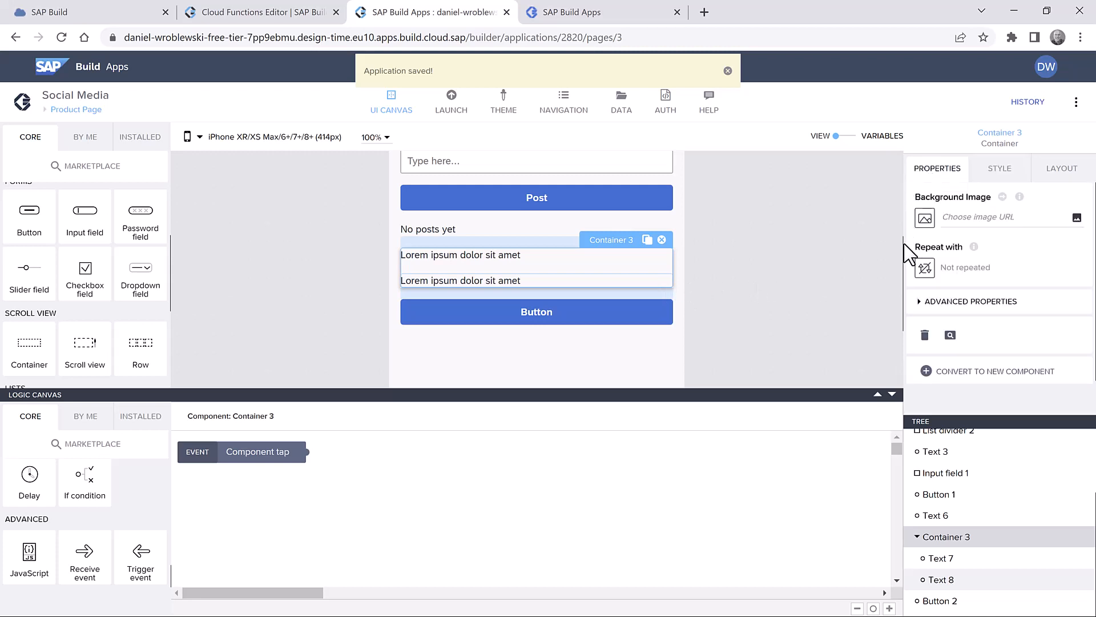
left_click(925, 267)
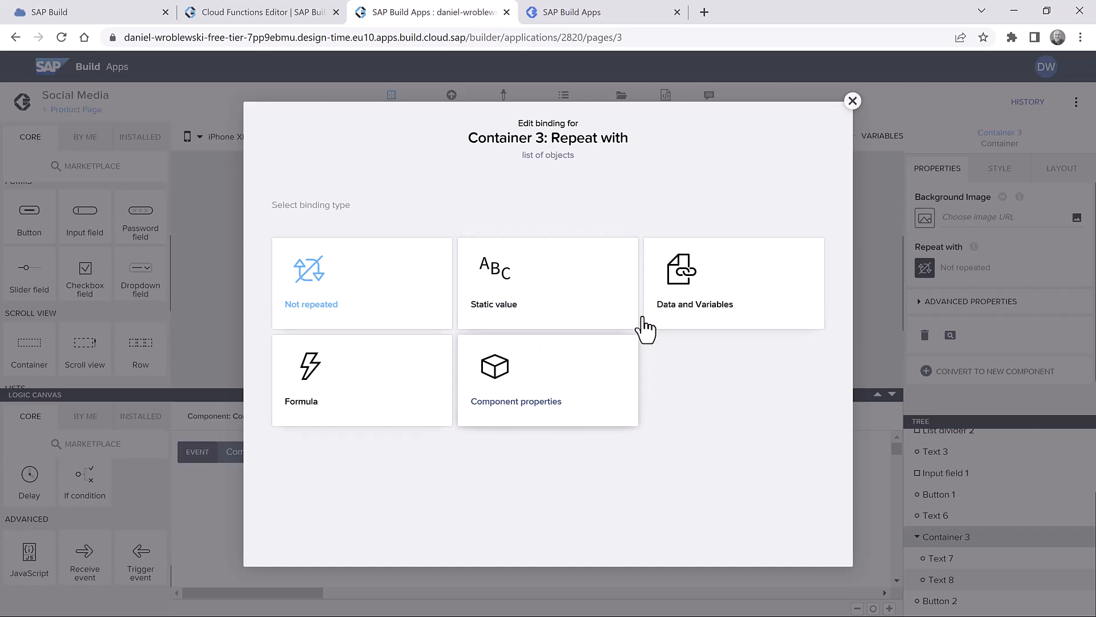
left_click(698, 303)
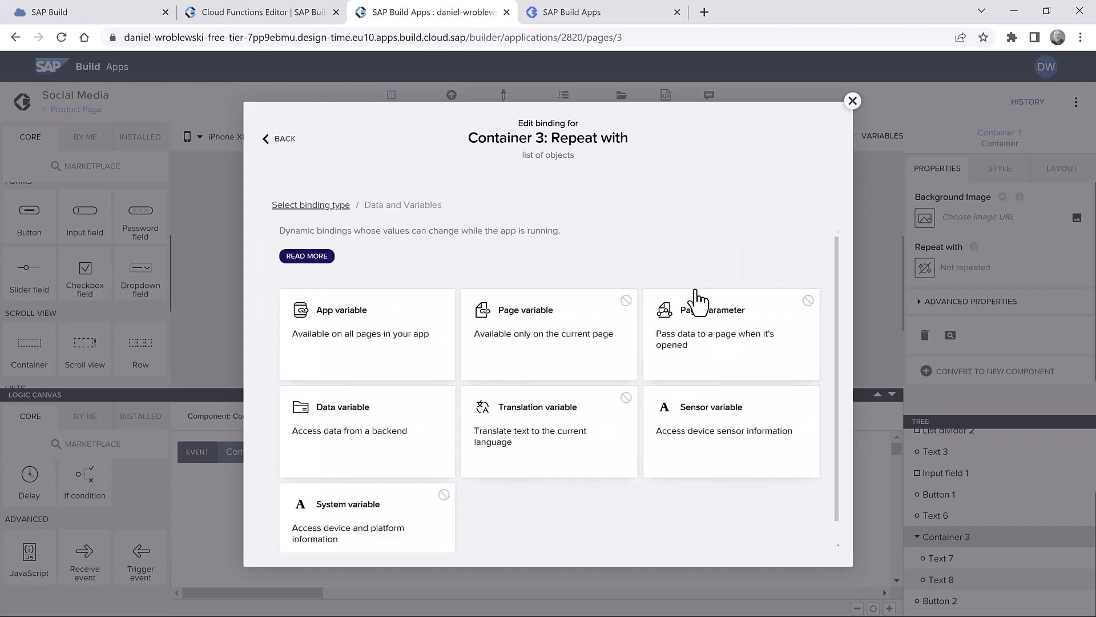
left_click(376, 433)
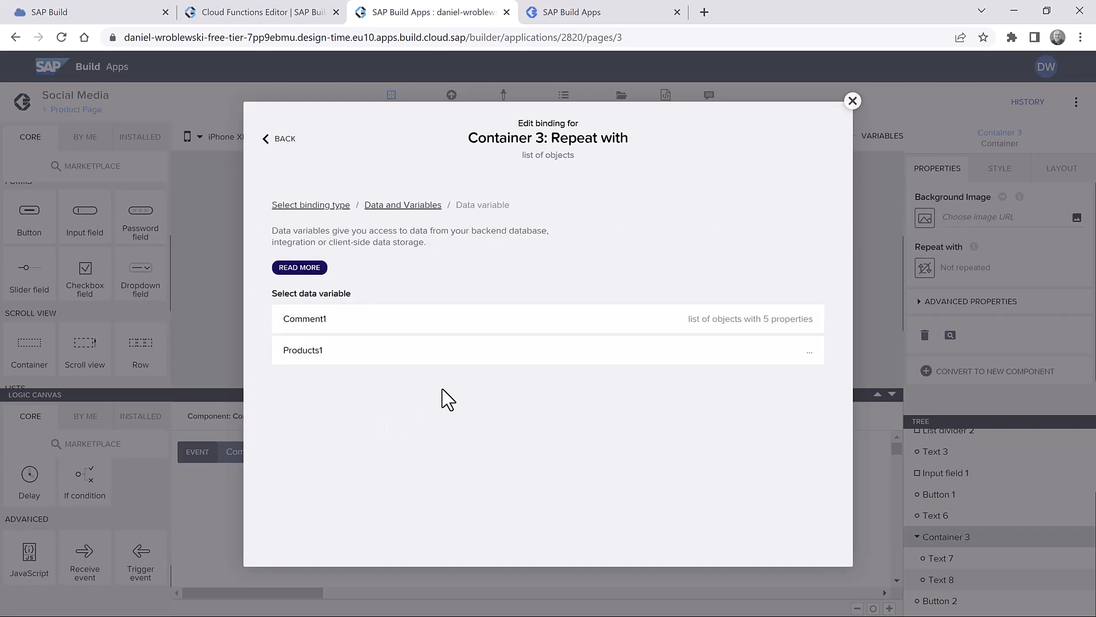
left_click(409, 328)
left_click(802, 371)
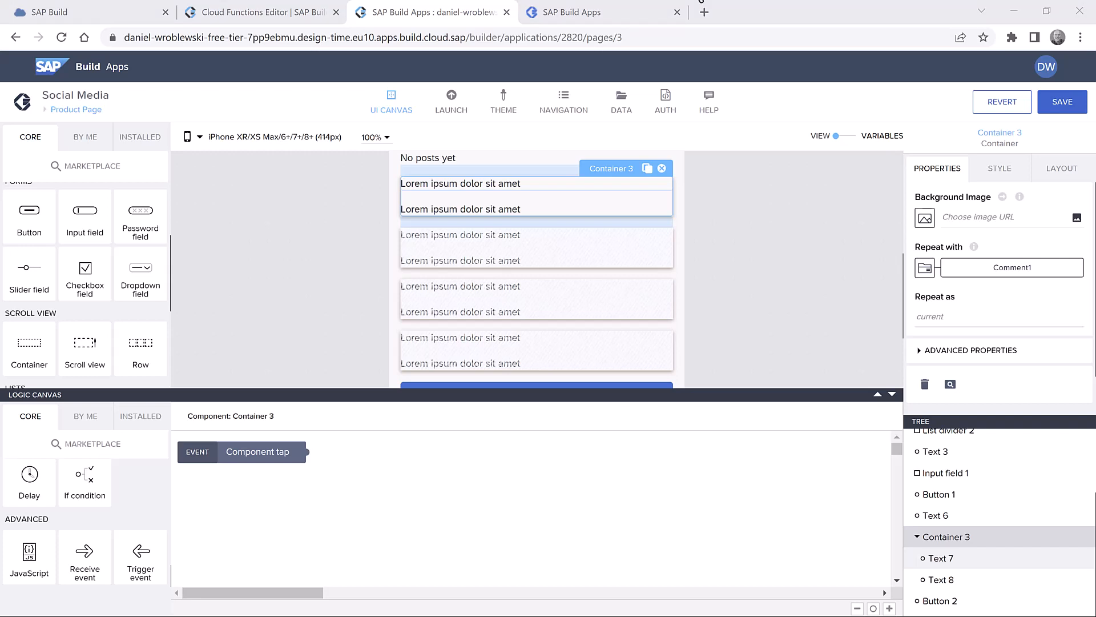
- Bind Text 7 to a formula showing dateCreated as YYYY-MM-DD HH:mm:ss, ' - ', then commentedBy
left_click(501, 189)
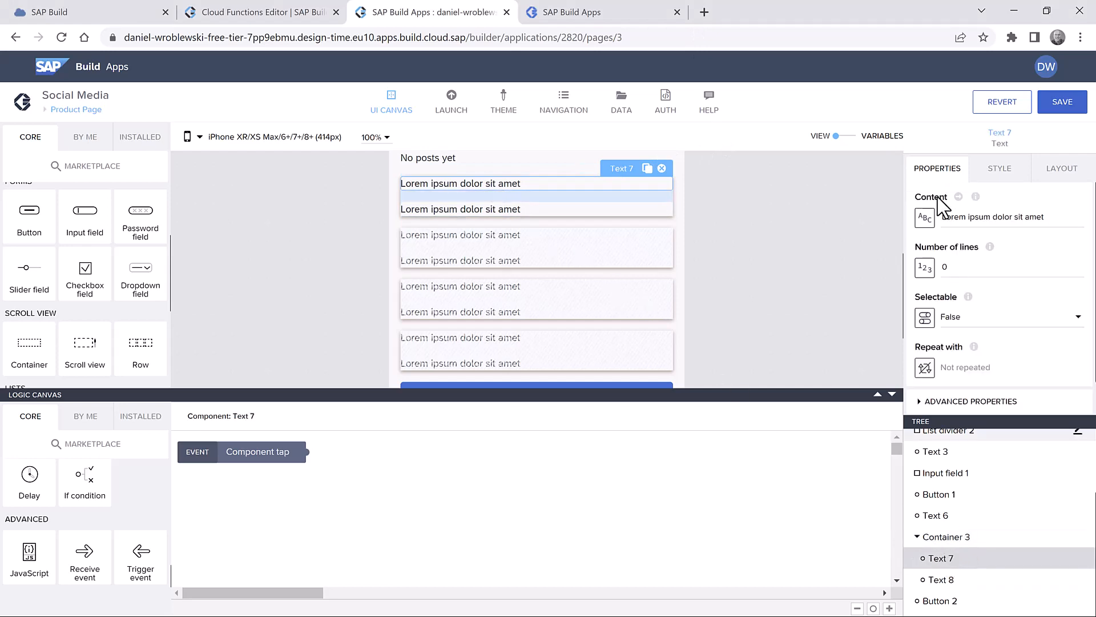
left_click(925, 224)
left_click(668, 318)
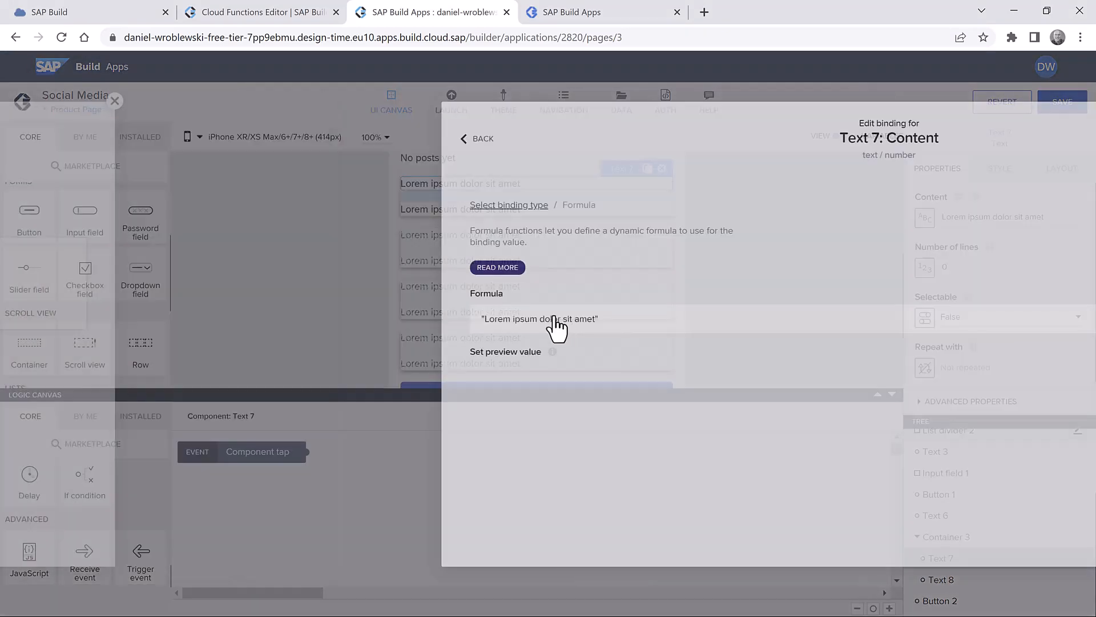
left_click(364, 315)
triple_click(303, 247)
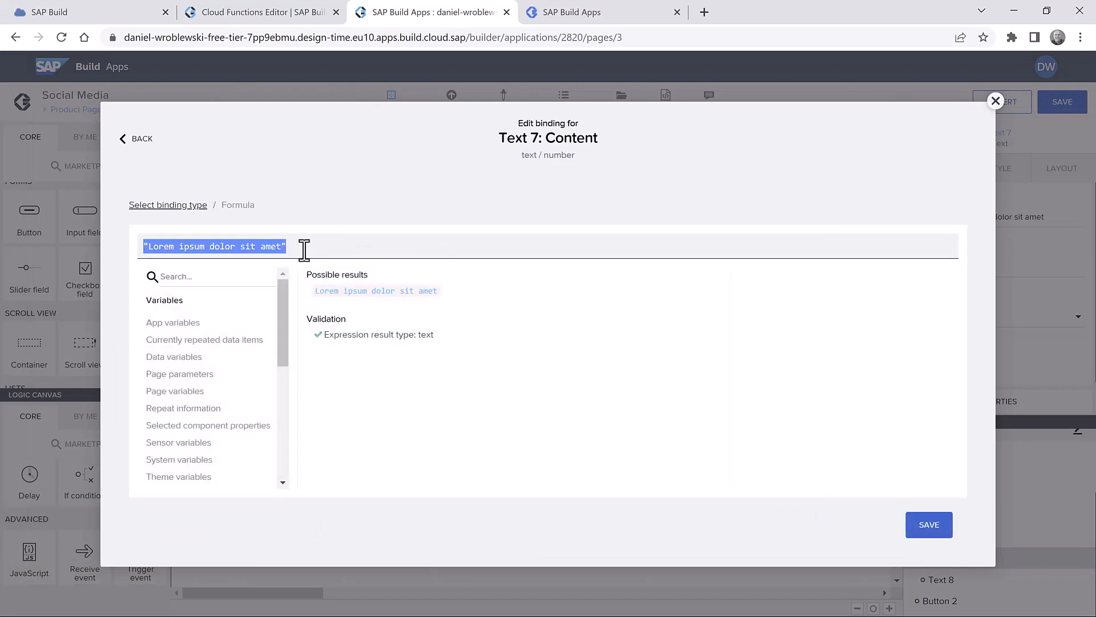
type("FORMAT_DATETIME_LOCAL(repeated.current.dateCreated, \"YYYY-MM-DD HH:mm:ss\") + \" - \" + repeated.current.commentedBy")
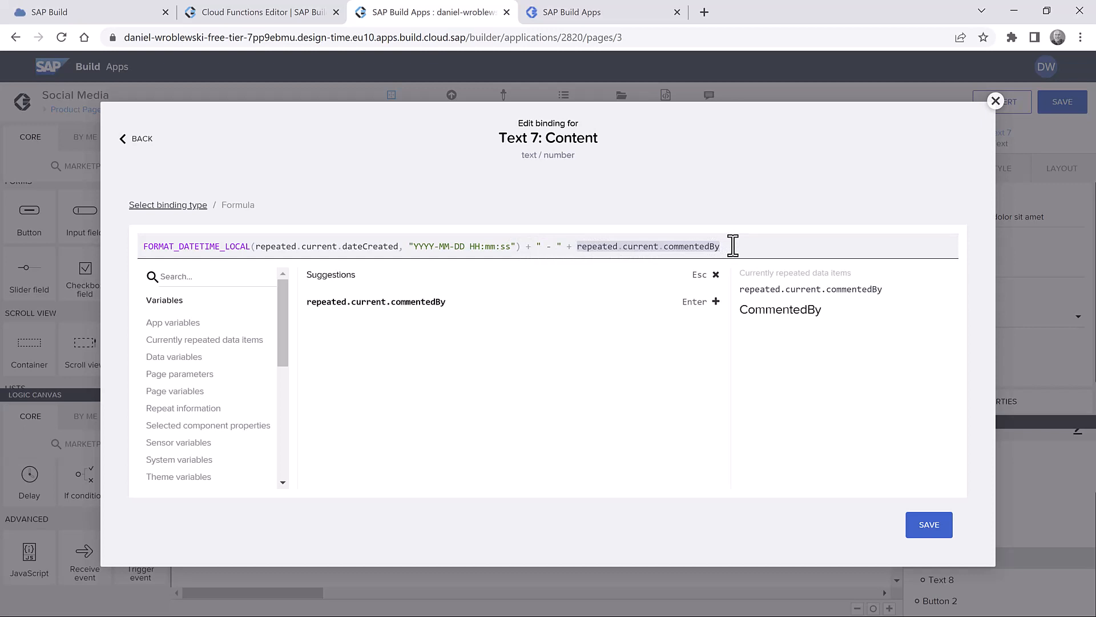
left_click(936, 530)
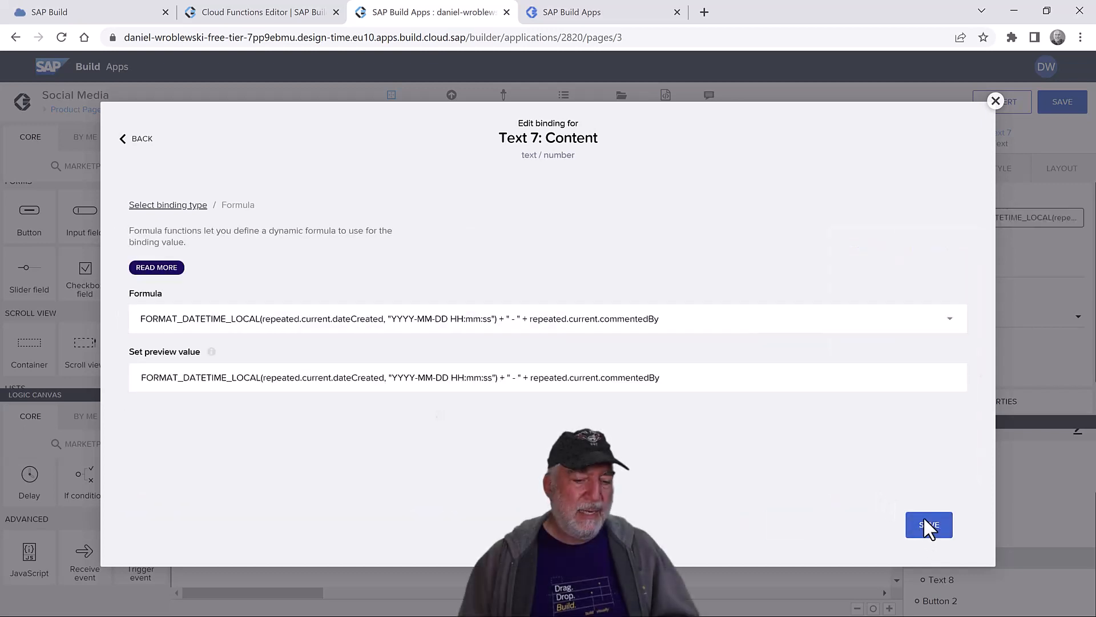
left_click(925, 522)
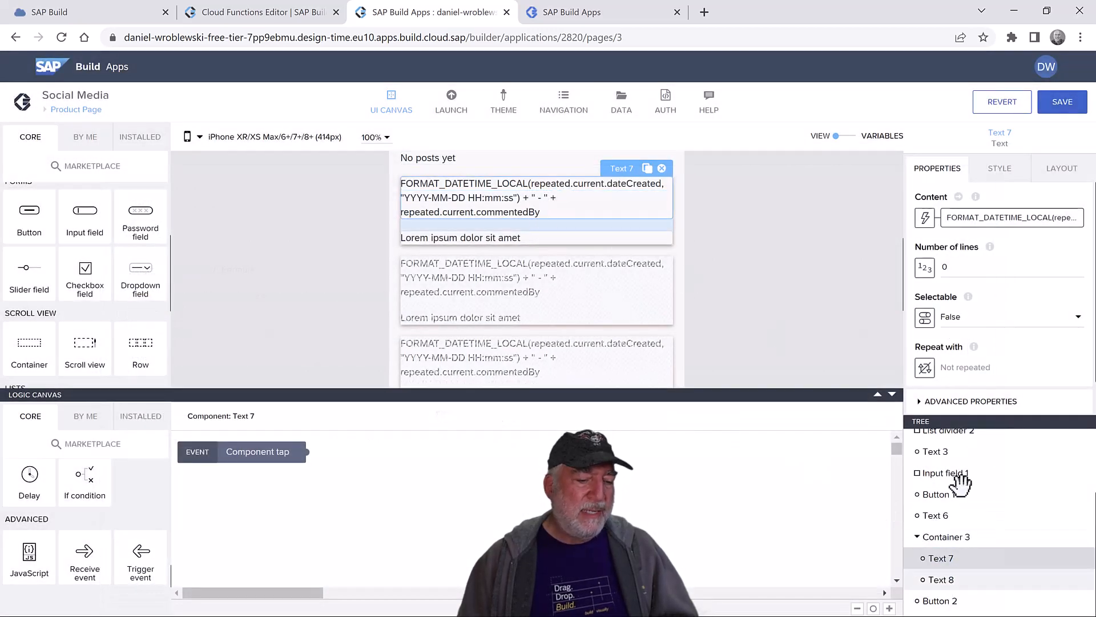
- Set the Primary Paragraph style's text size to Small text for the date-and-author line
left_click(1001, 174)
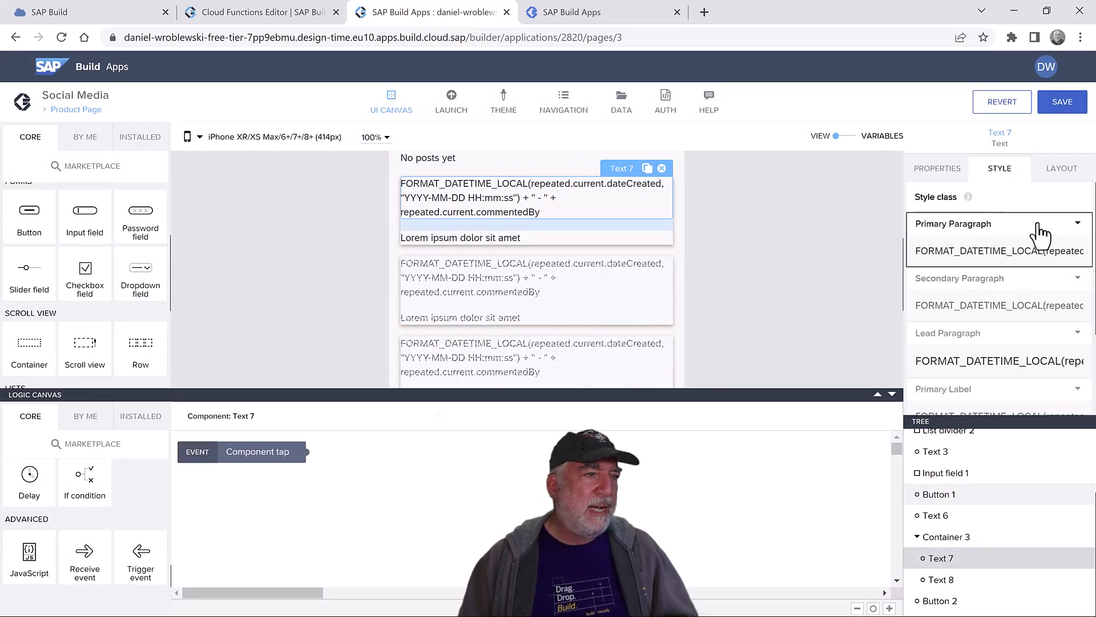
left_click(1078, 224)
left_click(1002, 243)
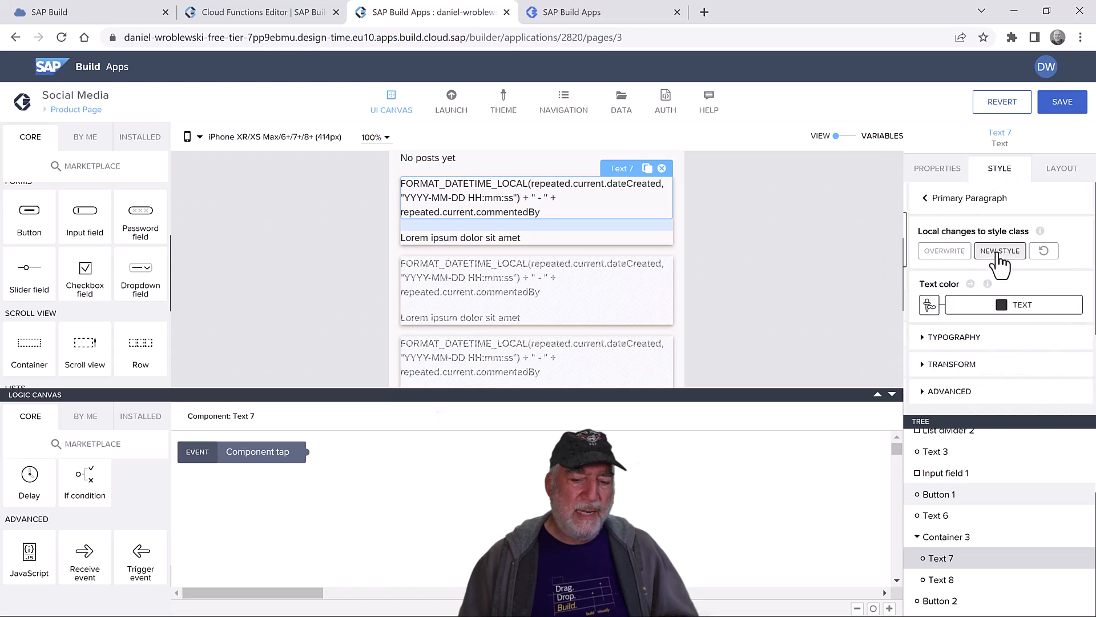
left_click(973, 342)
scroll(979, 348, "down", 1)
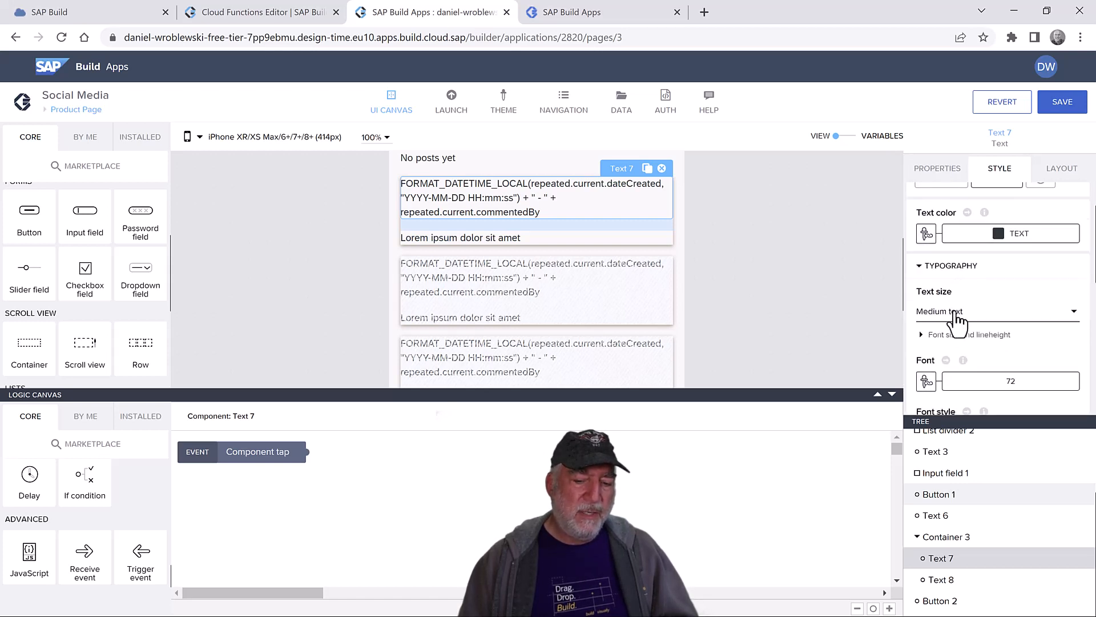
left_click(958, 313)
left_click(946, 337)
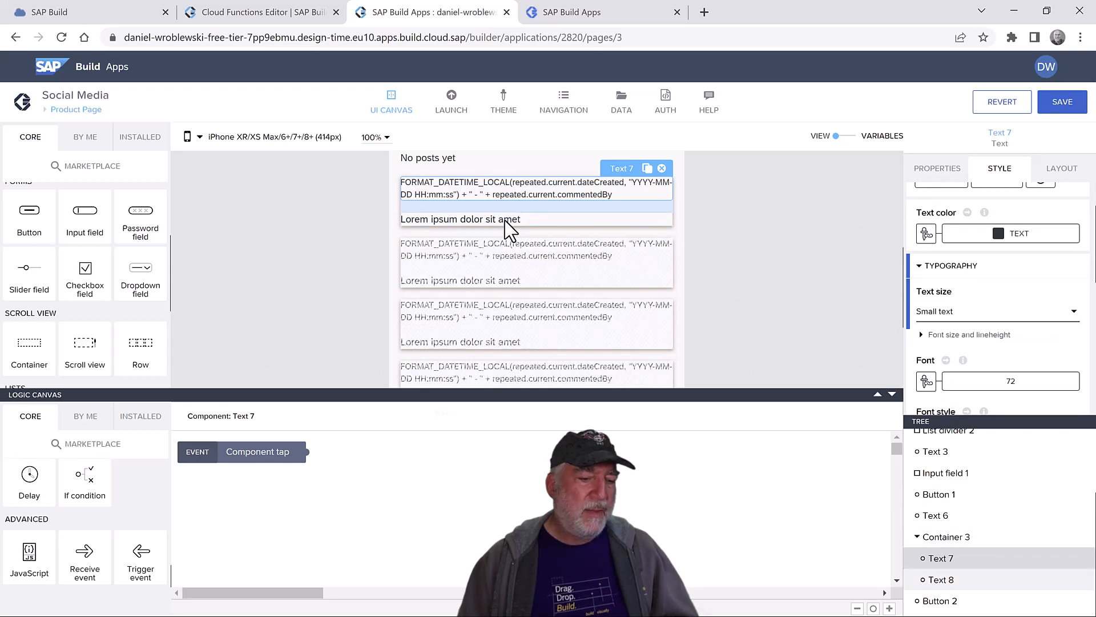
- Bind Text 8's content to each repeated item's current.comment field
left_click(563, 221)
left_click(934, 171)
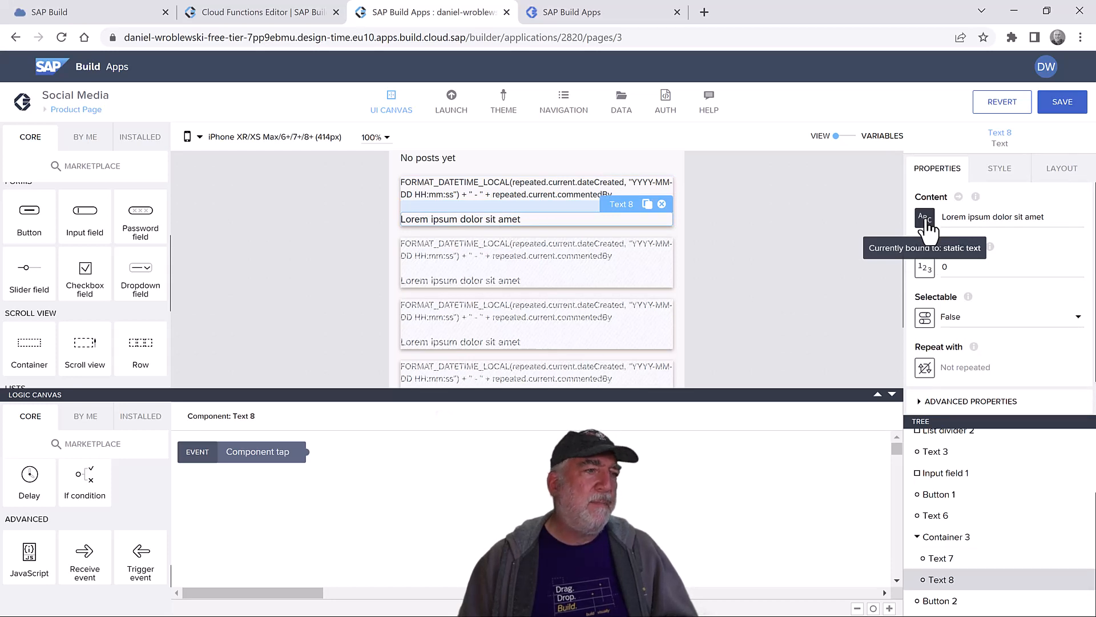
left_click(925, 218)
left_click(535, 404)
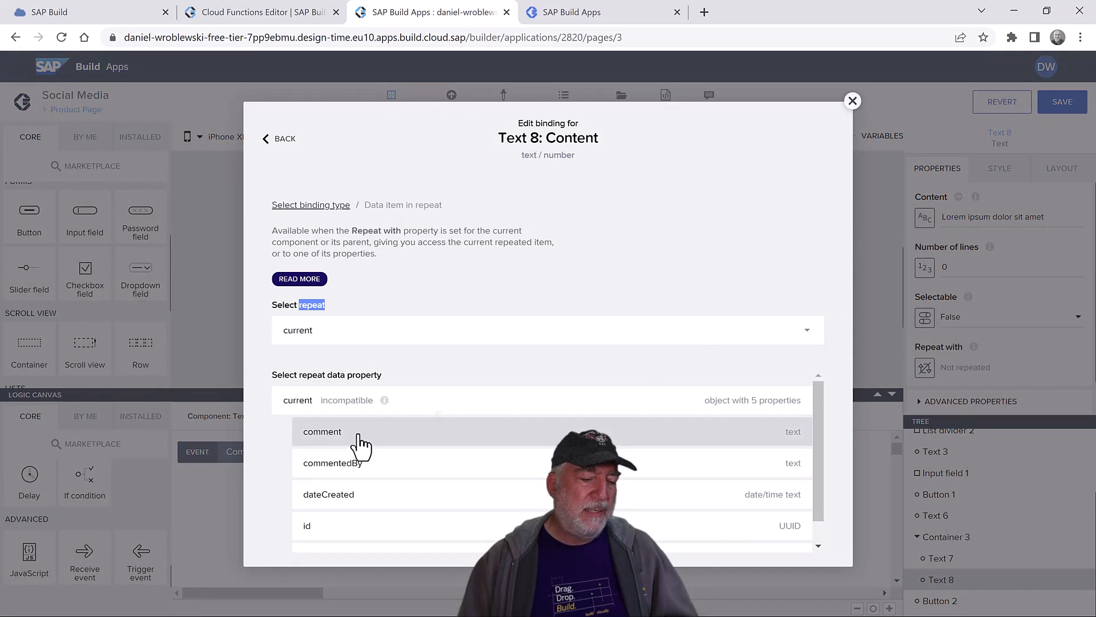
left_click(359, 435)
left_click(800, 522)
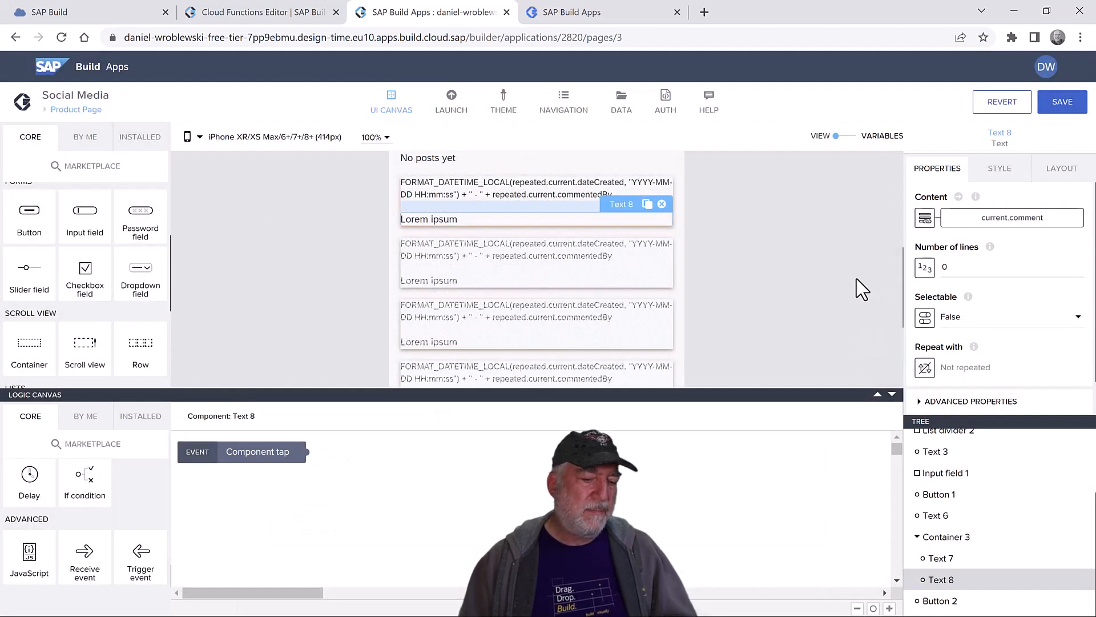
scroll(717, 292, "down", 3)
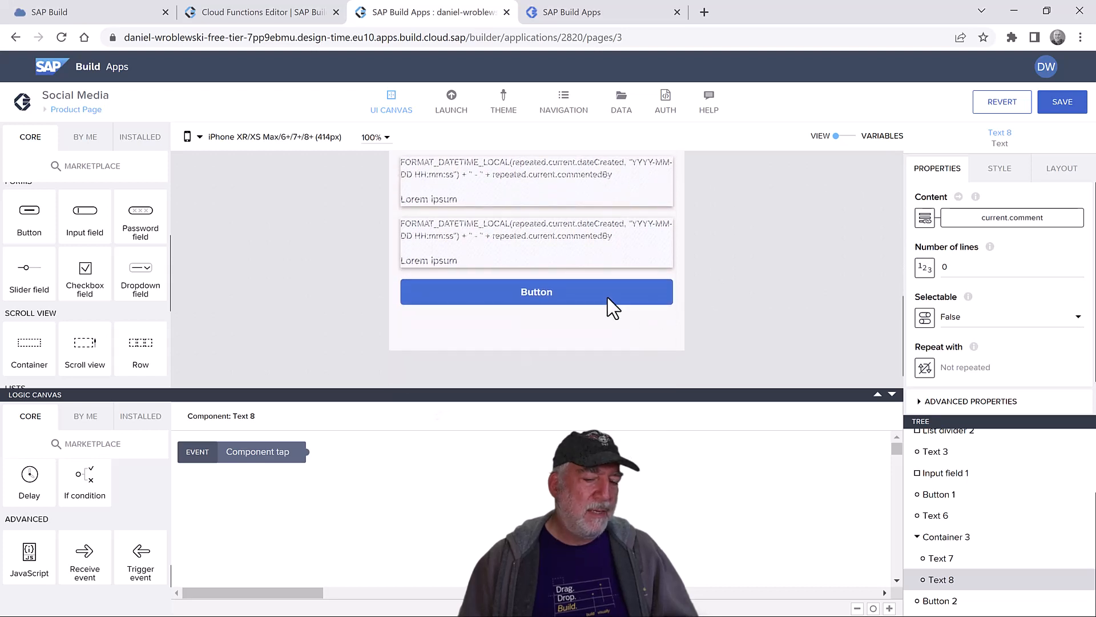
left_click(570, 292)
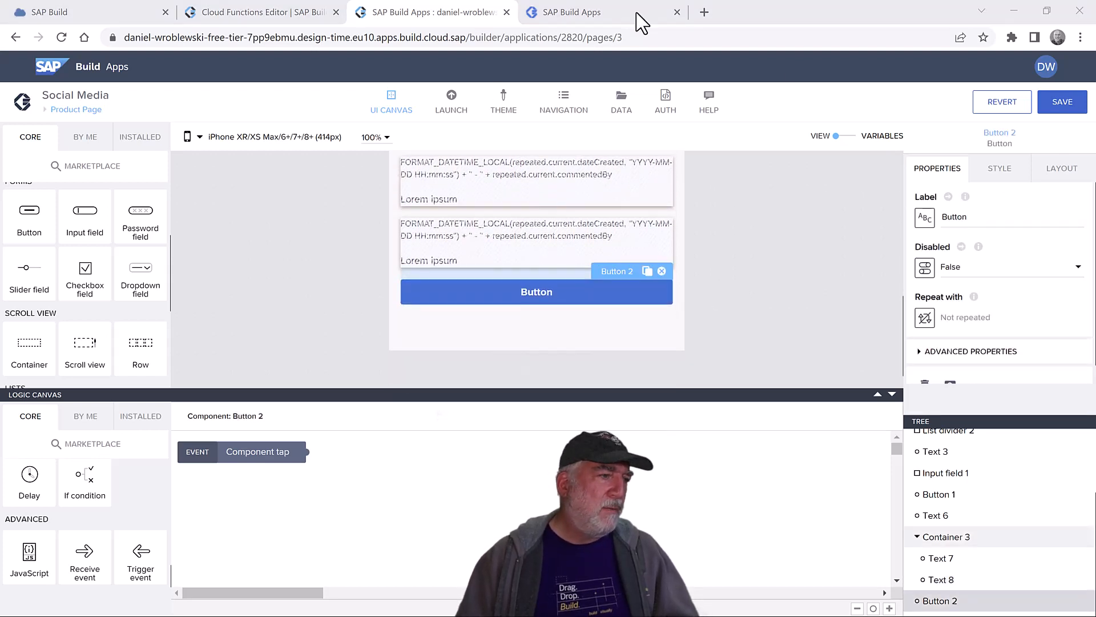
- Label Button 2 'More' and bind Visible to pageVars.totalcount > pageVars.pagesize
double_click(961, 218)
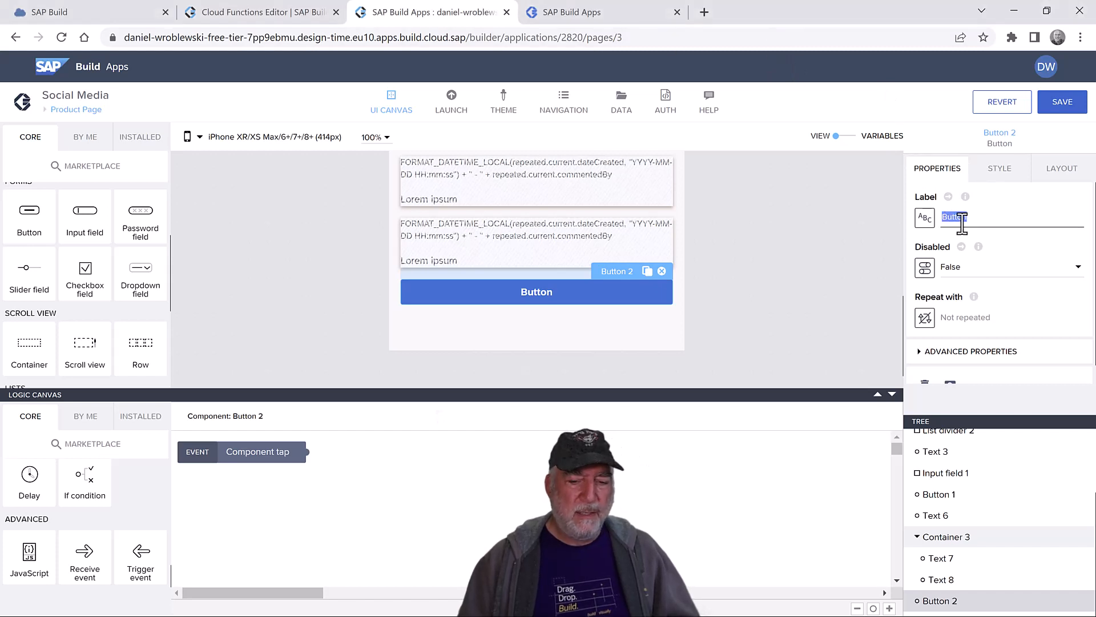
type("More")
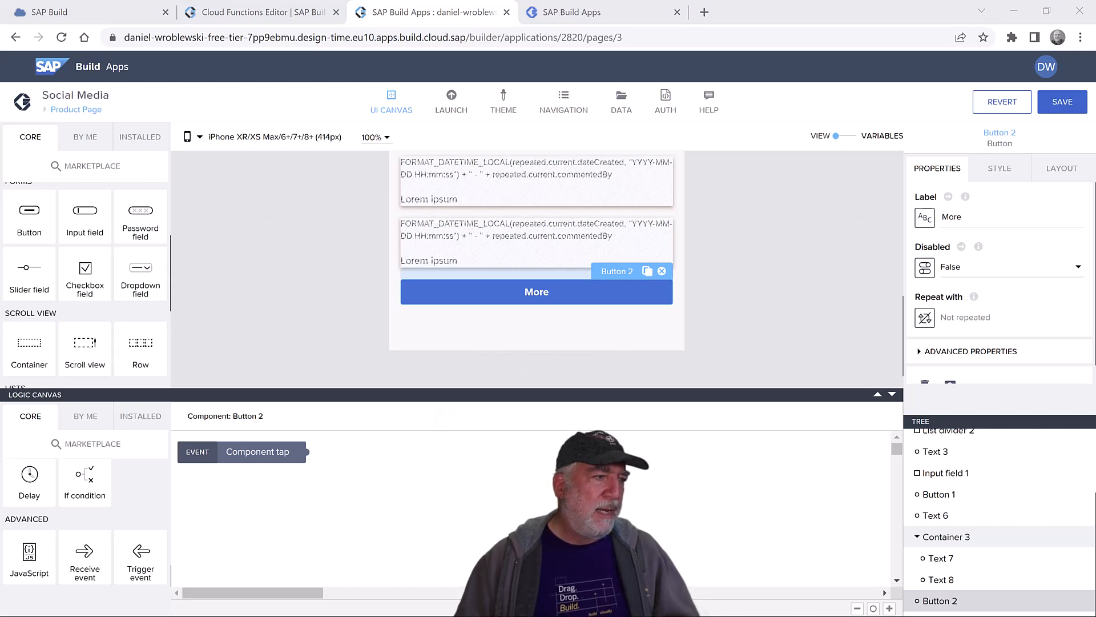
left_click(922, 353)
scroll(998, 301, "down", 2)
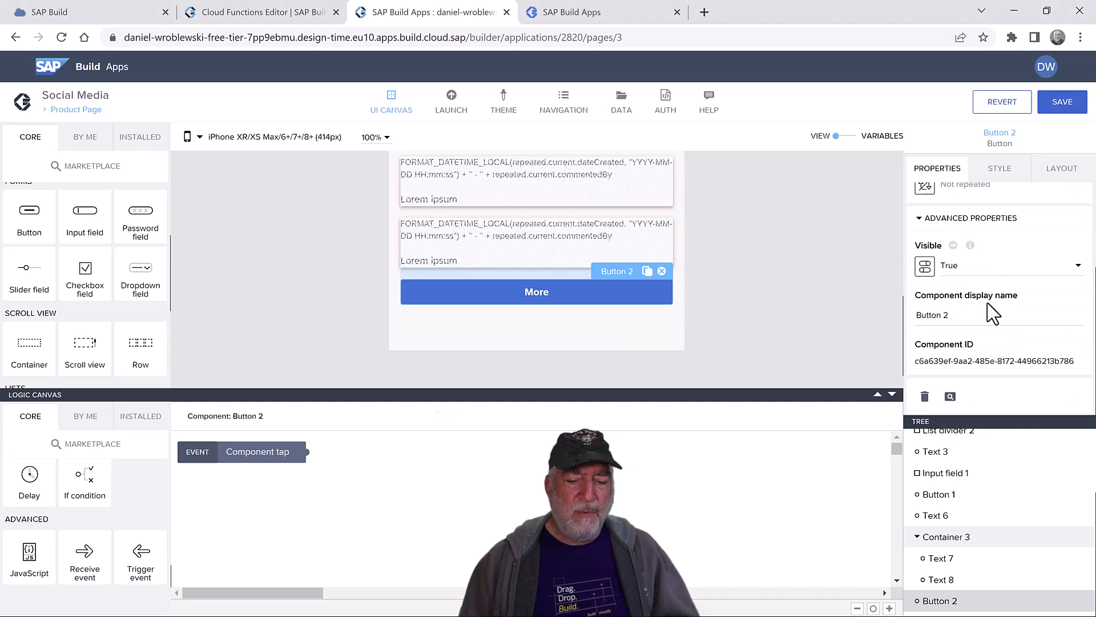
left_click(930, 269)
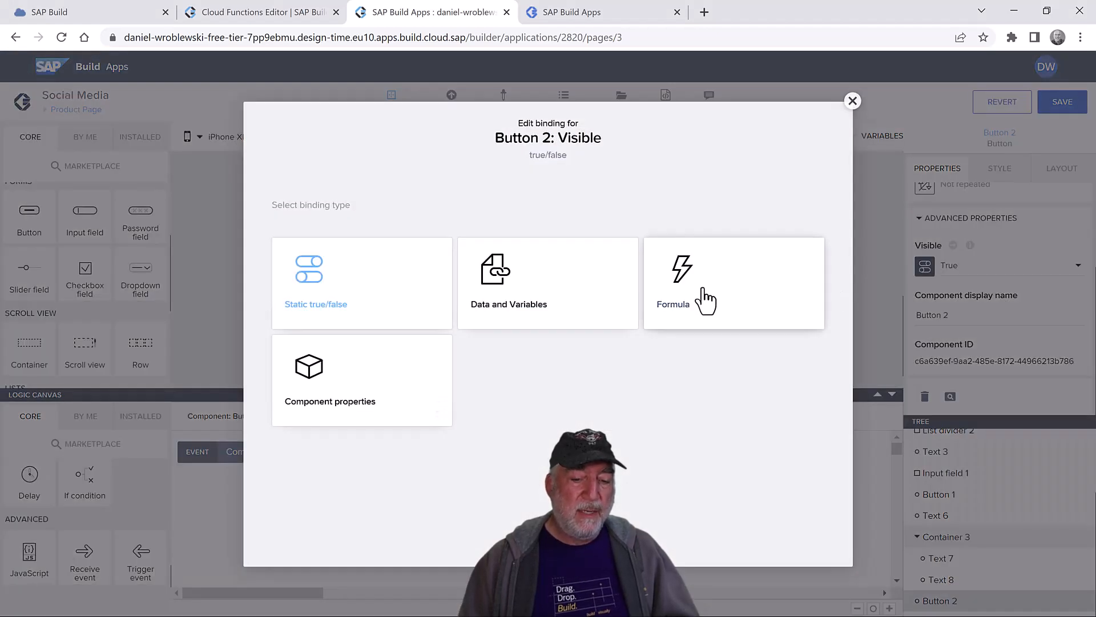
left_click(697, 299)
left_click(449, 320)
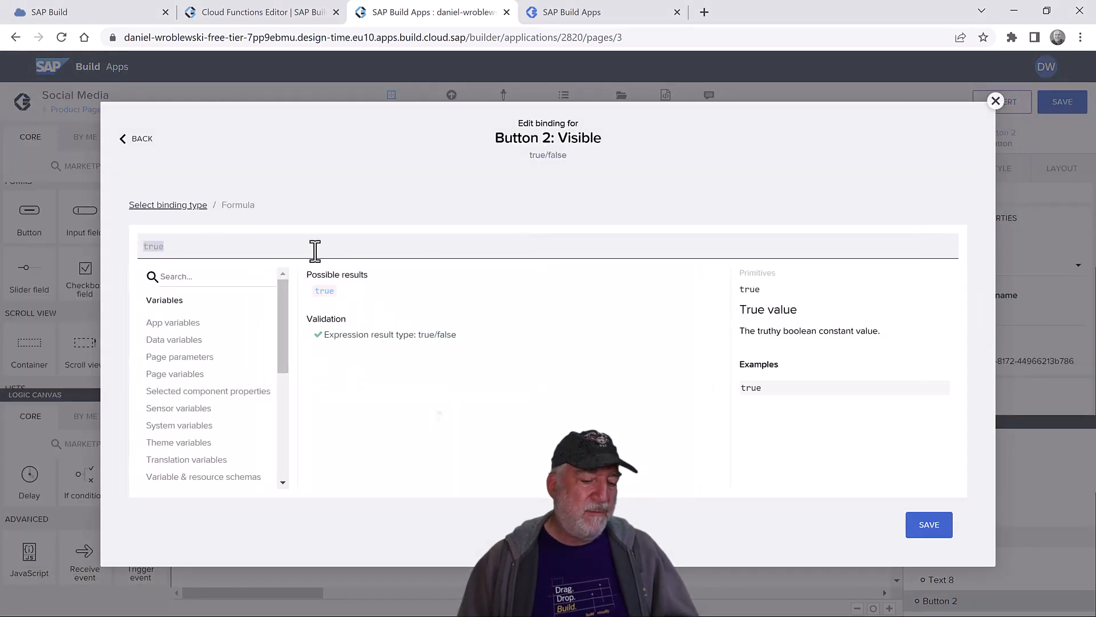
type("pageVars.totalcount>pageVars.pagesize")
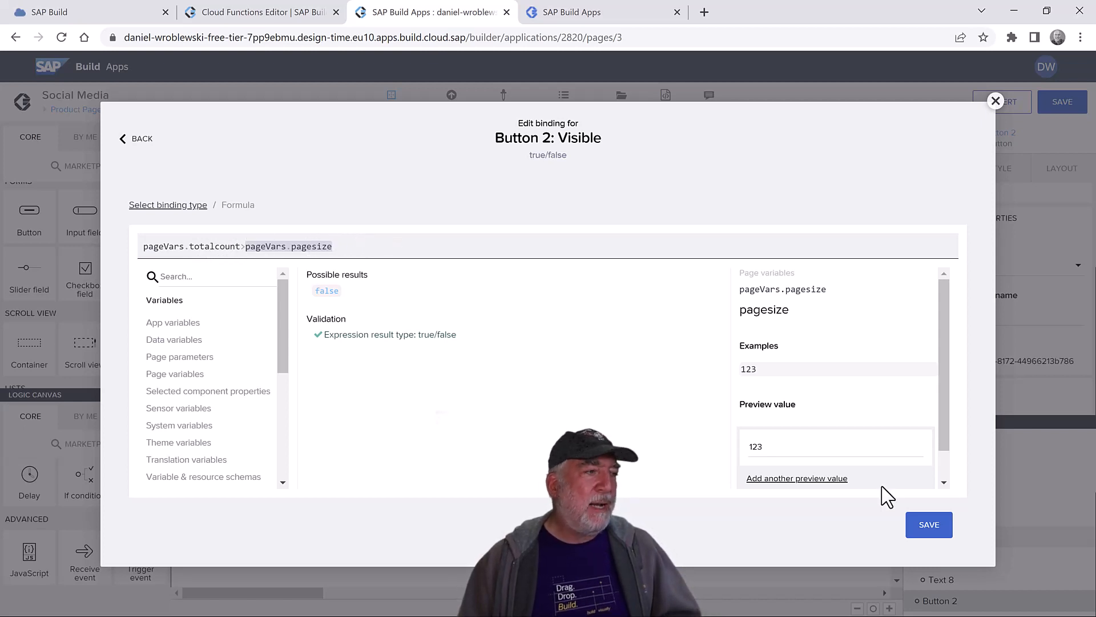
left_click(931, 528)
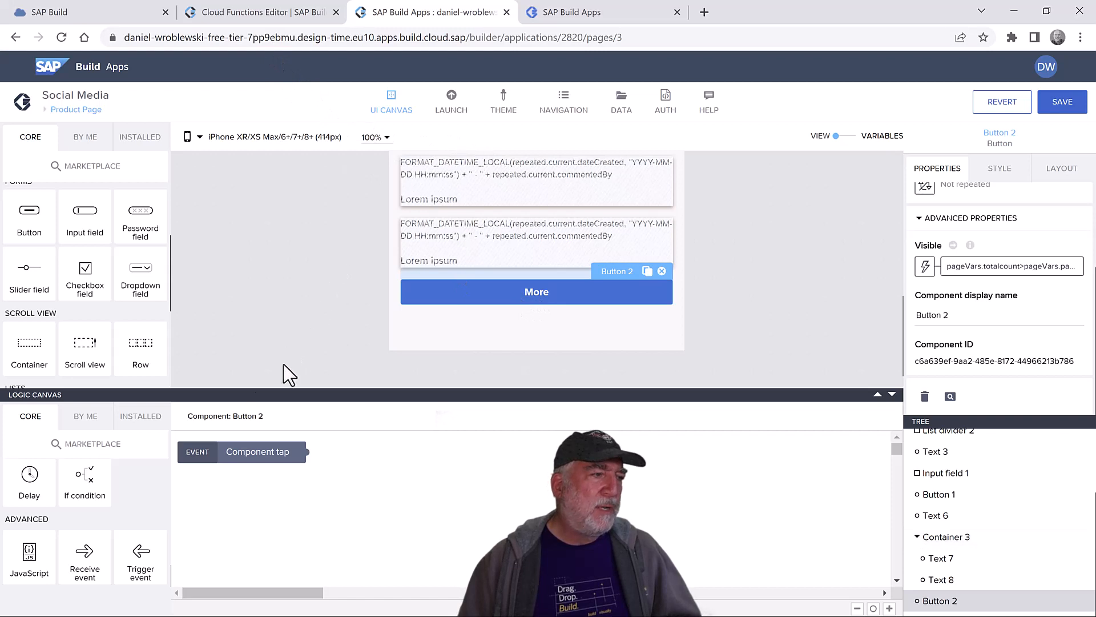
- Add a Set page variable step to the More tap logic, targeting pagesize
left_click_drag(263, 457, 334, 478)
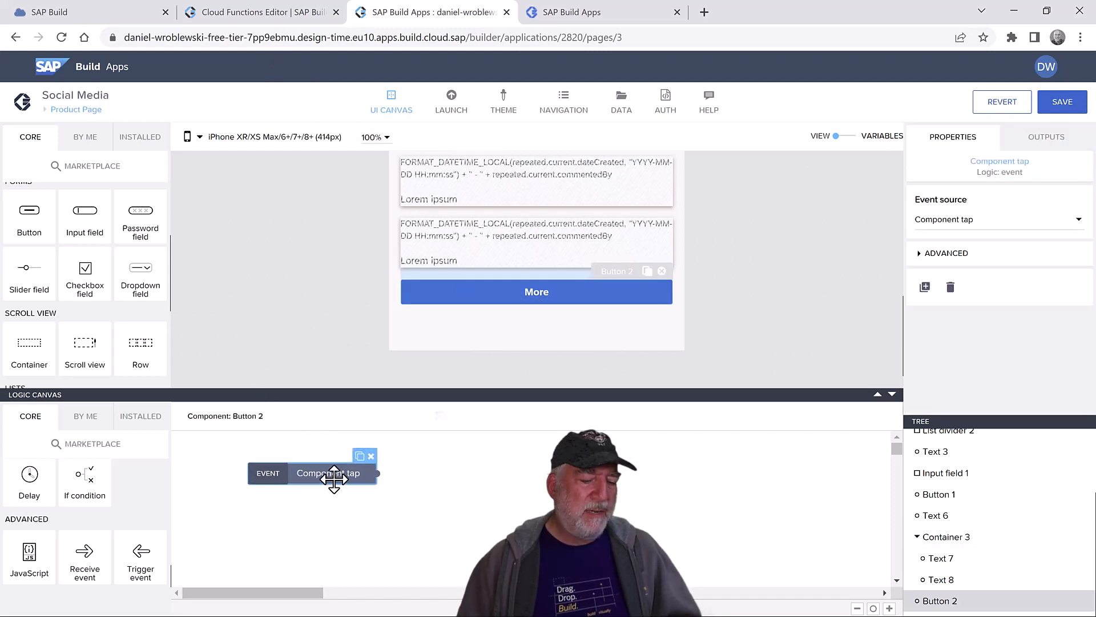
scroll(139, 518, "down", 5)
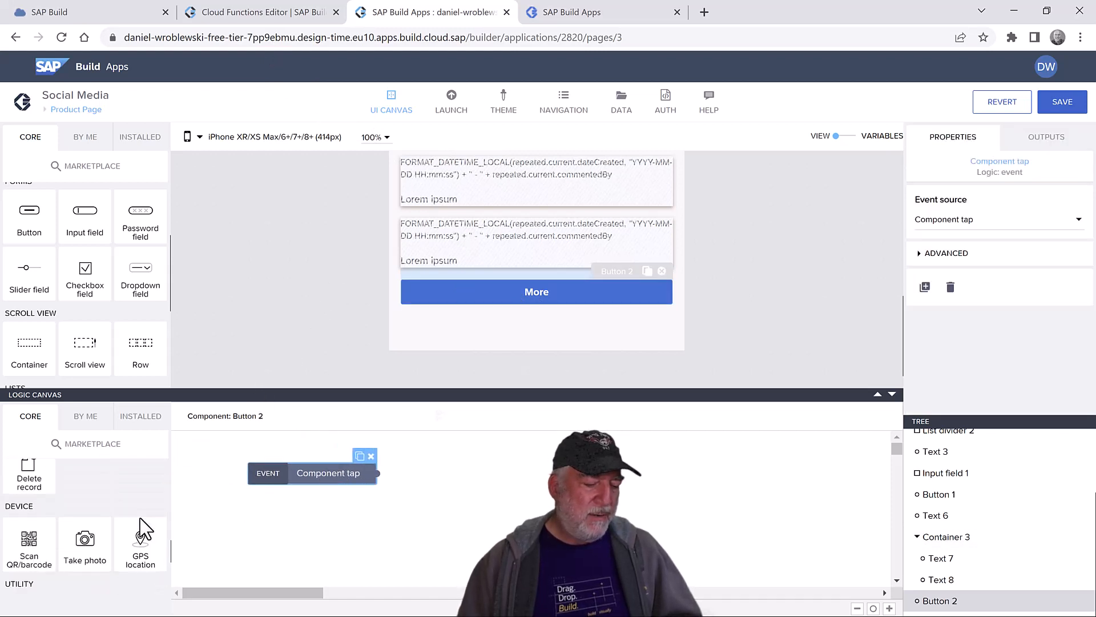
scroll(139, 518, "down", 4)
scroll(135, 527, "up", 3)
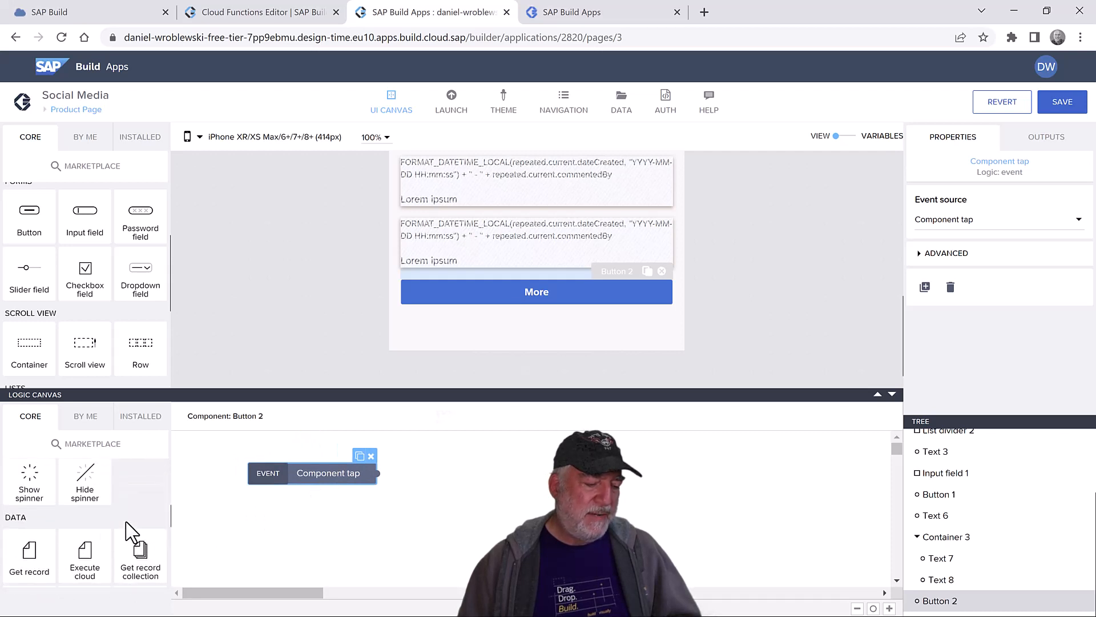
scroll(127, 522, "up", 4)
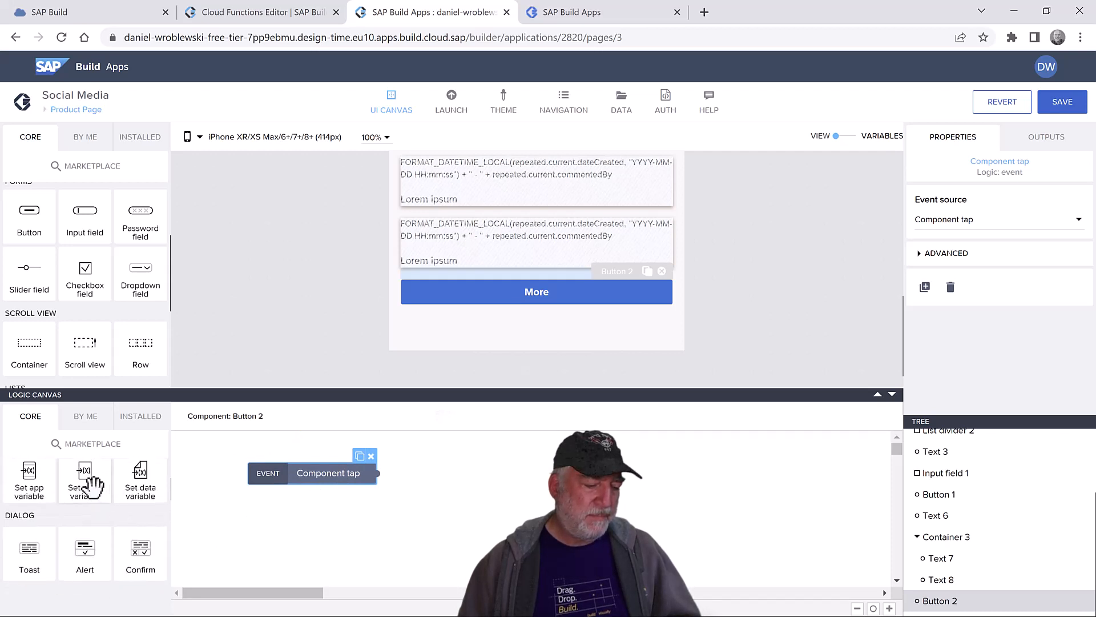
left_click(388, 490)
left_click_drag(85, 472, 457, 469)
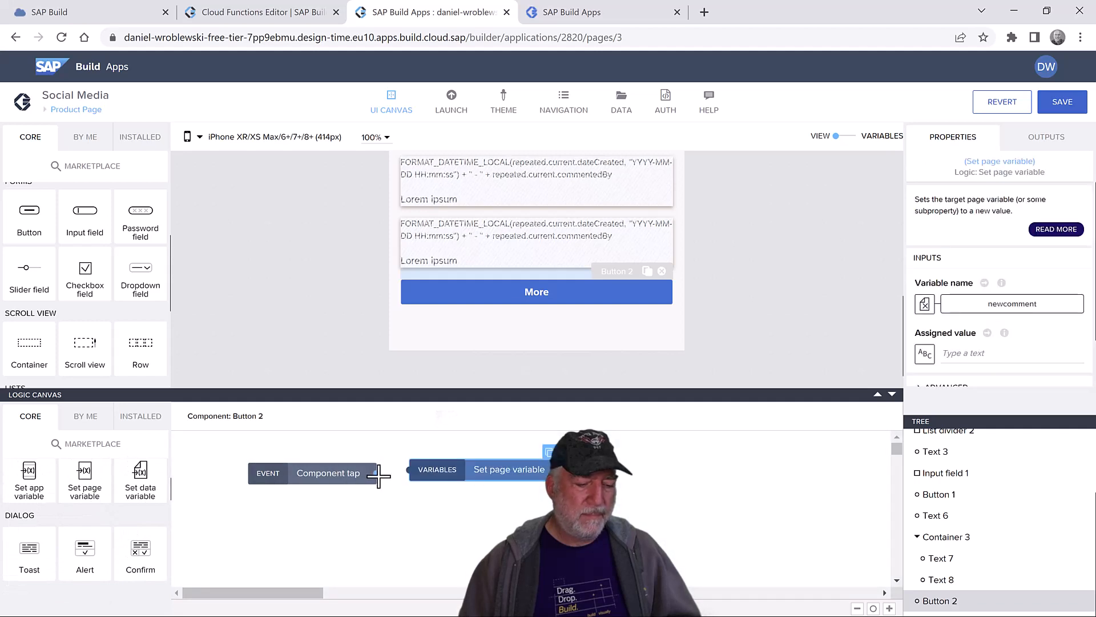
left_click(437, 469)
left_click(925, 304)
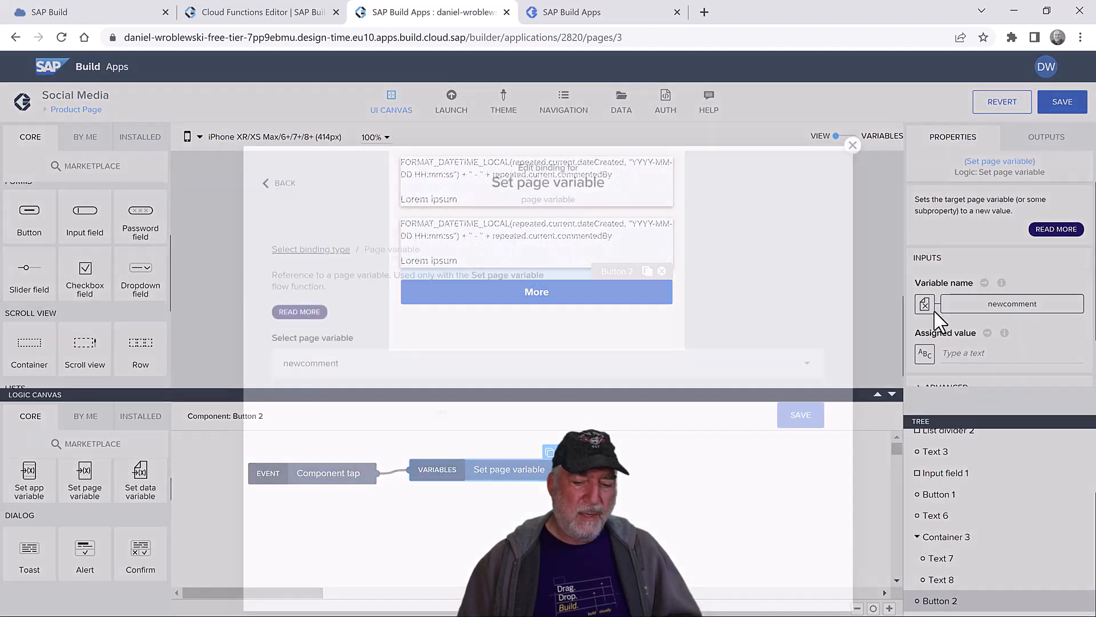
left_click(452, 318)
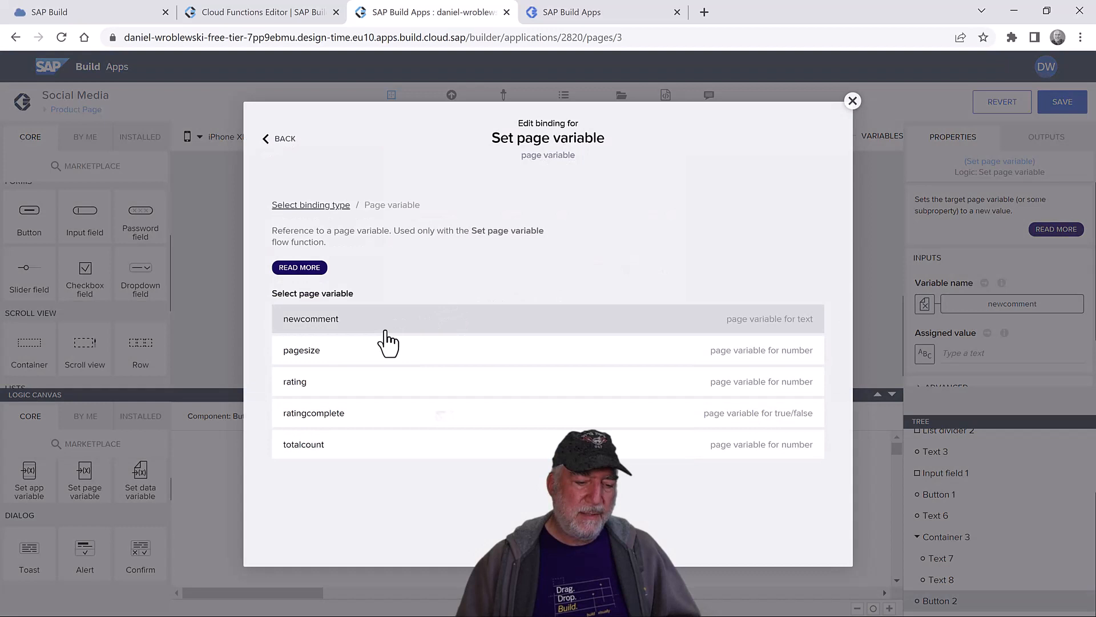
left_click(357, 358)
left_click(800, 374)
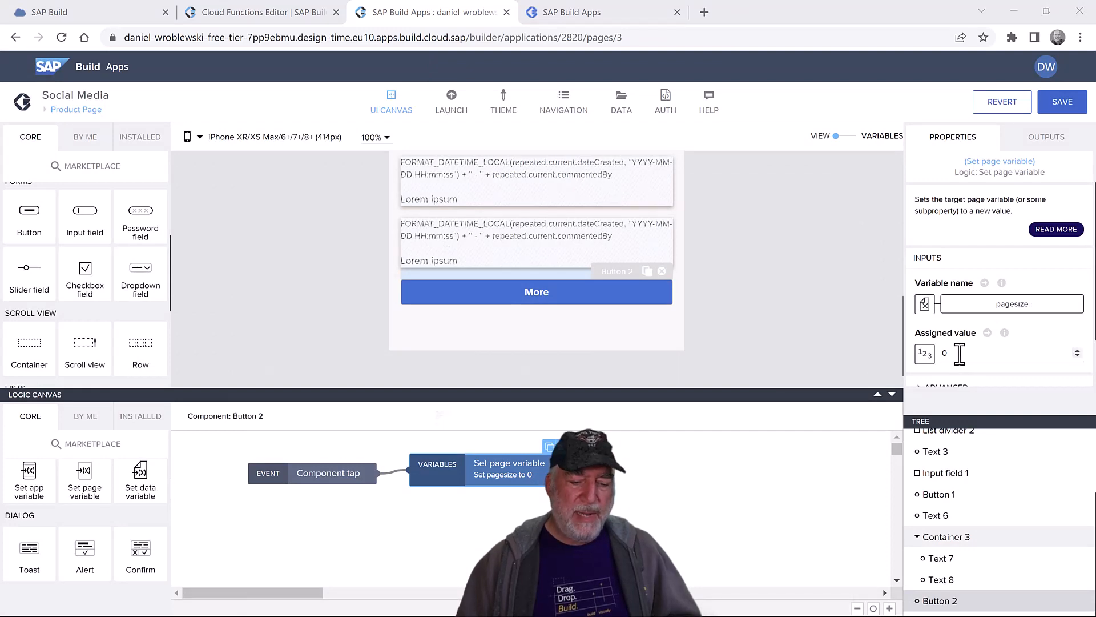
- Set the assigned value to the formula pageVars.pagesize + 3
left_click(924, 354)
left_click(691, 313)
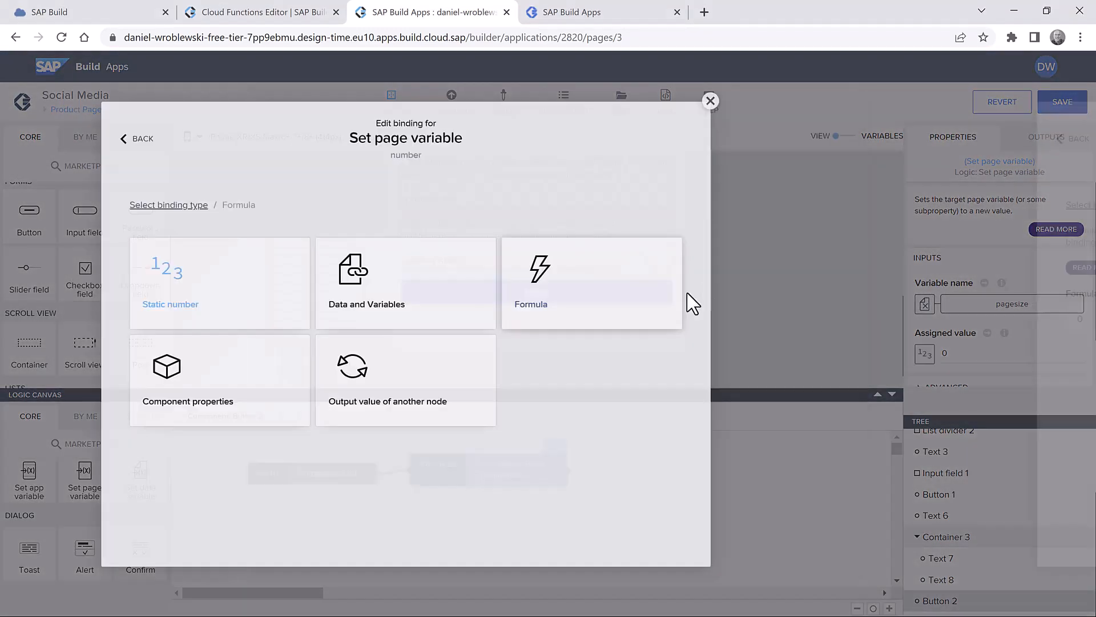
left_click(428, 325)
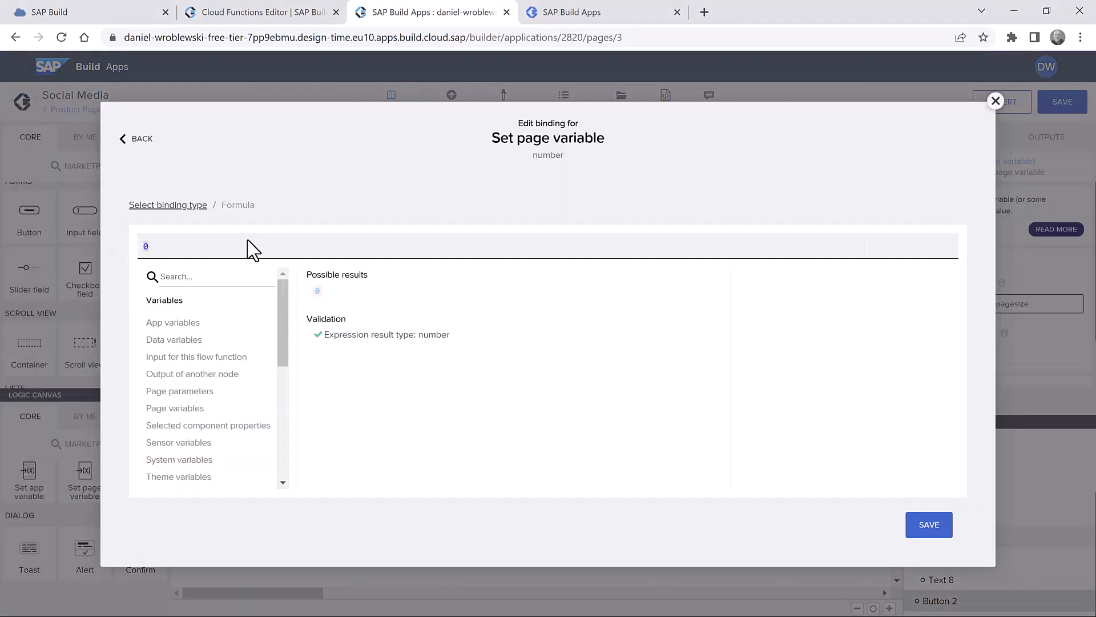
key("ctrl+a")
left_click(258, 250)
type("pageVars.pagesize + 3")
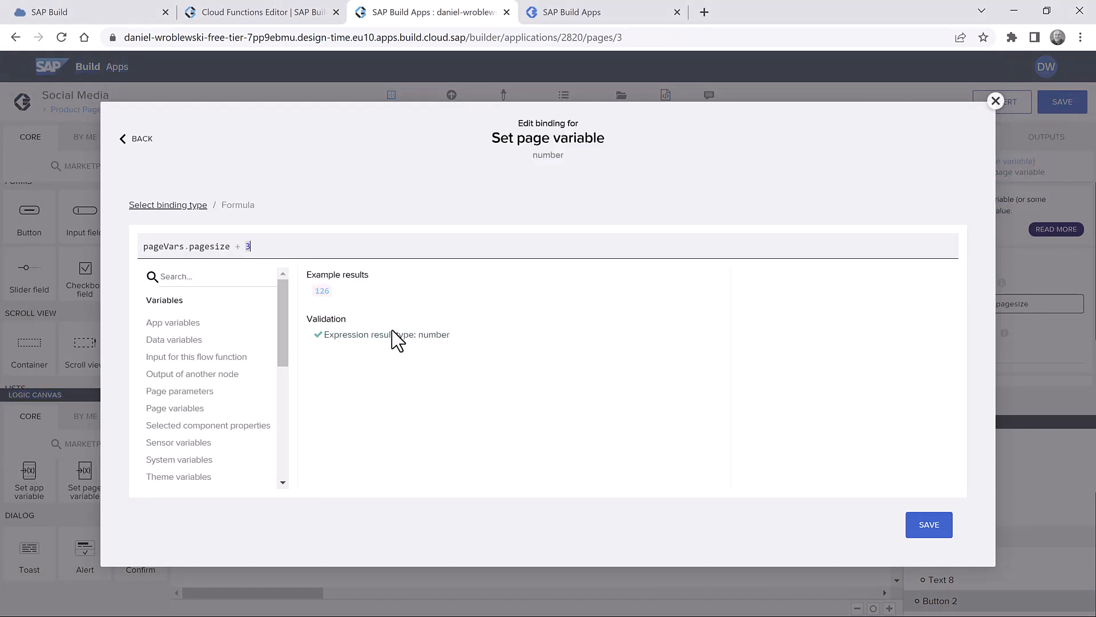
left_click(933, 528)
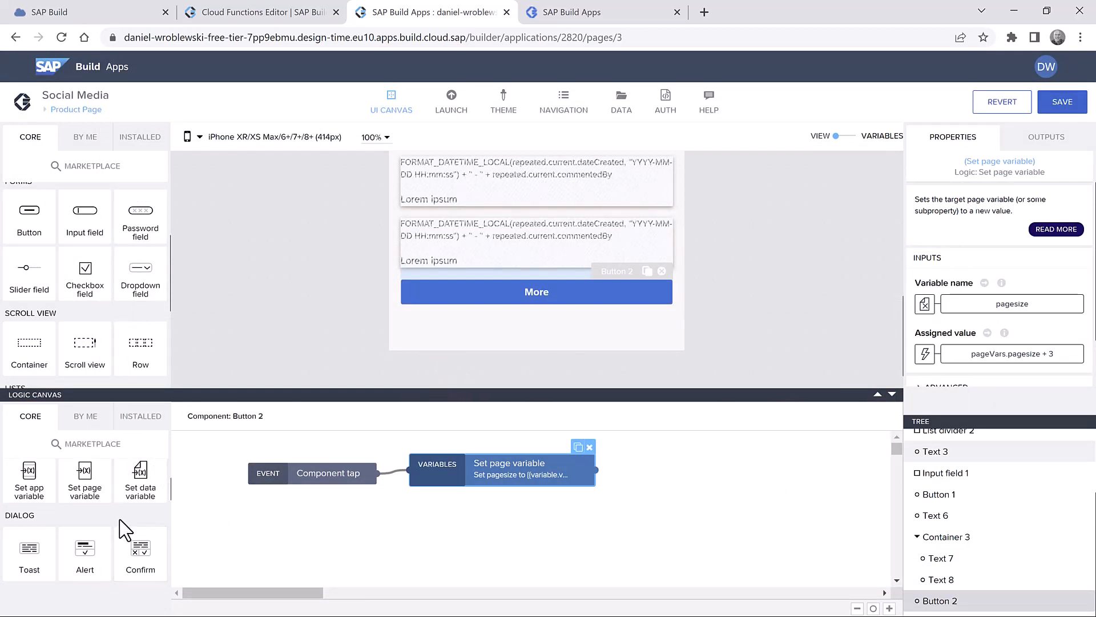
- Add a Trigger event step for Refresh Comments, then save and view the preview
scroll(122, 524, "down", 10)
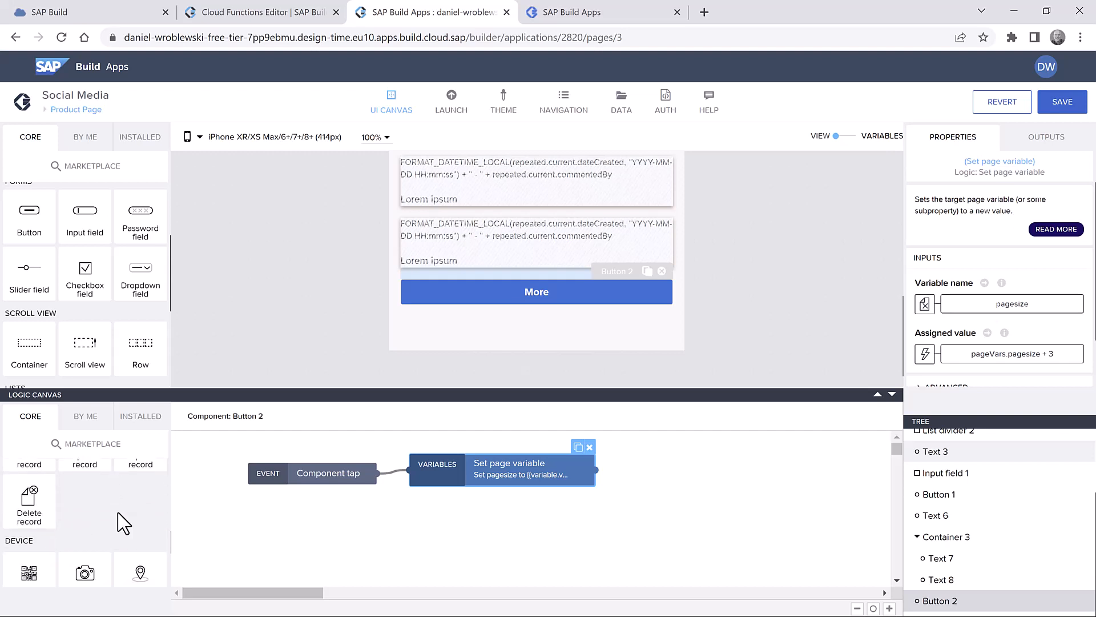
scroll(143, 559, "down", 3)
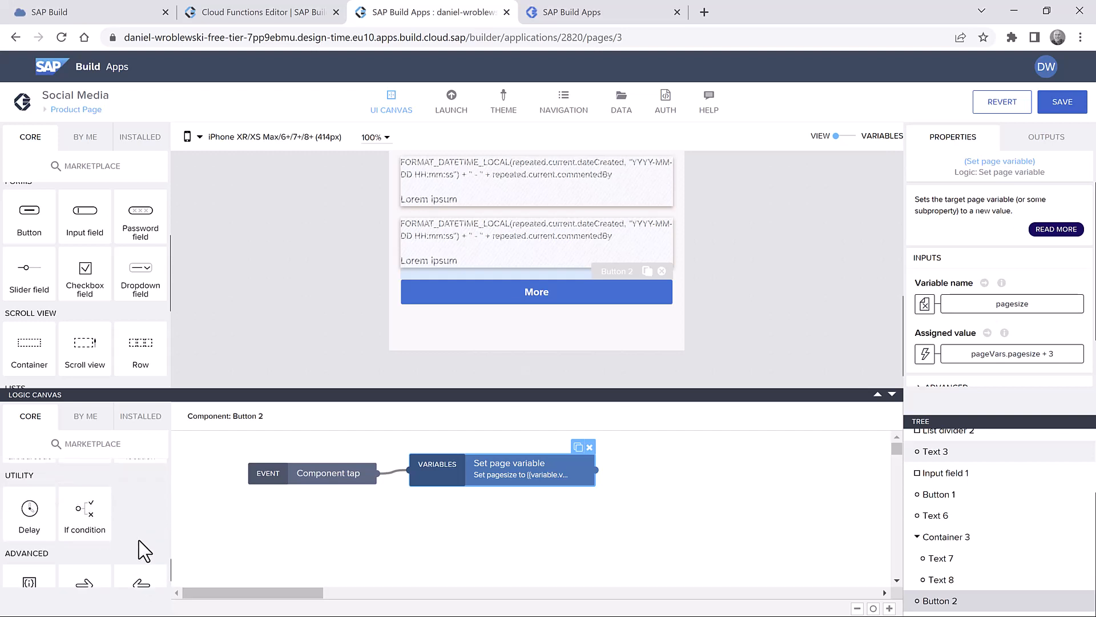
left_click_drag(140, 557, 666, 457)
left_click(986, 226)
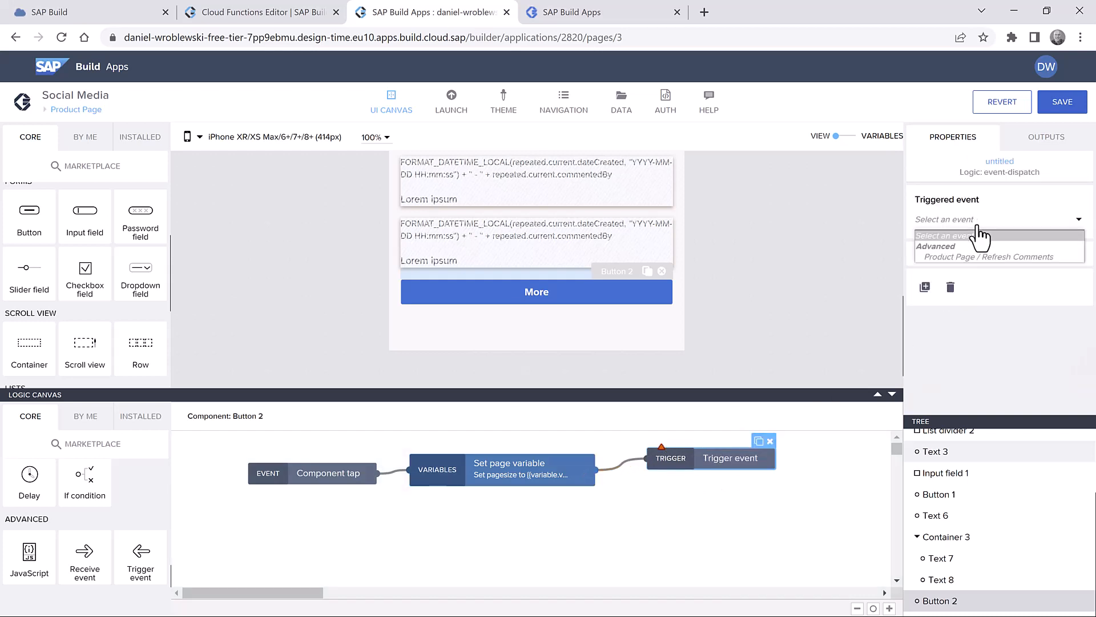
left_click(990, 256)
left_click(1060, 102)
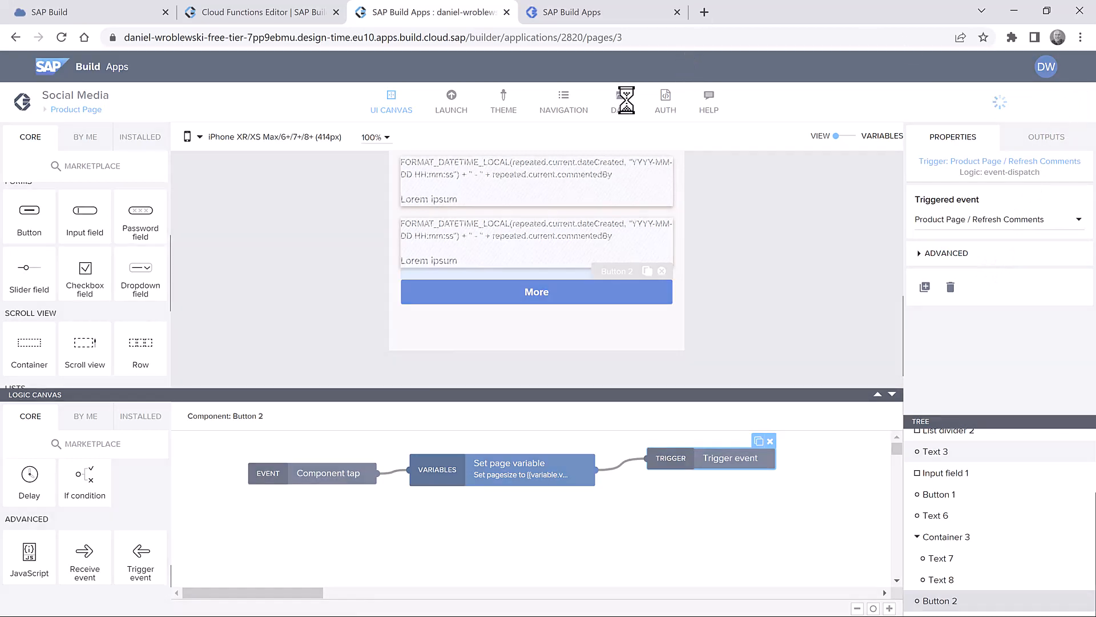
left_click(566, 17)
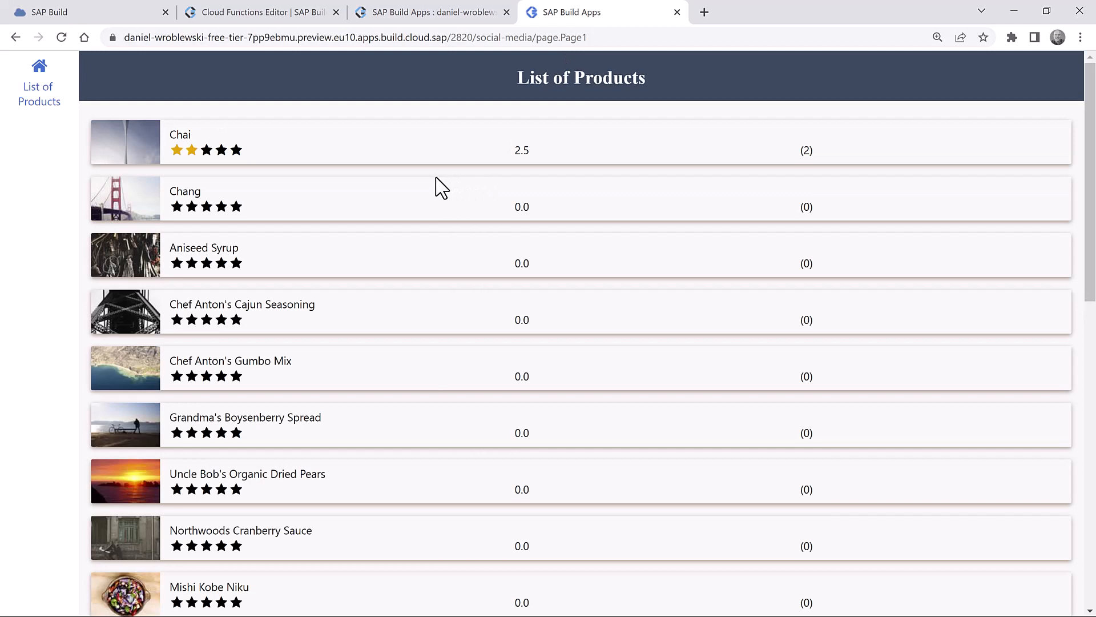
- Post a test comment on Chai's product page, then go back to the editor
left_click(388, 151)
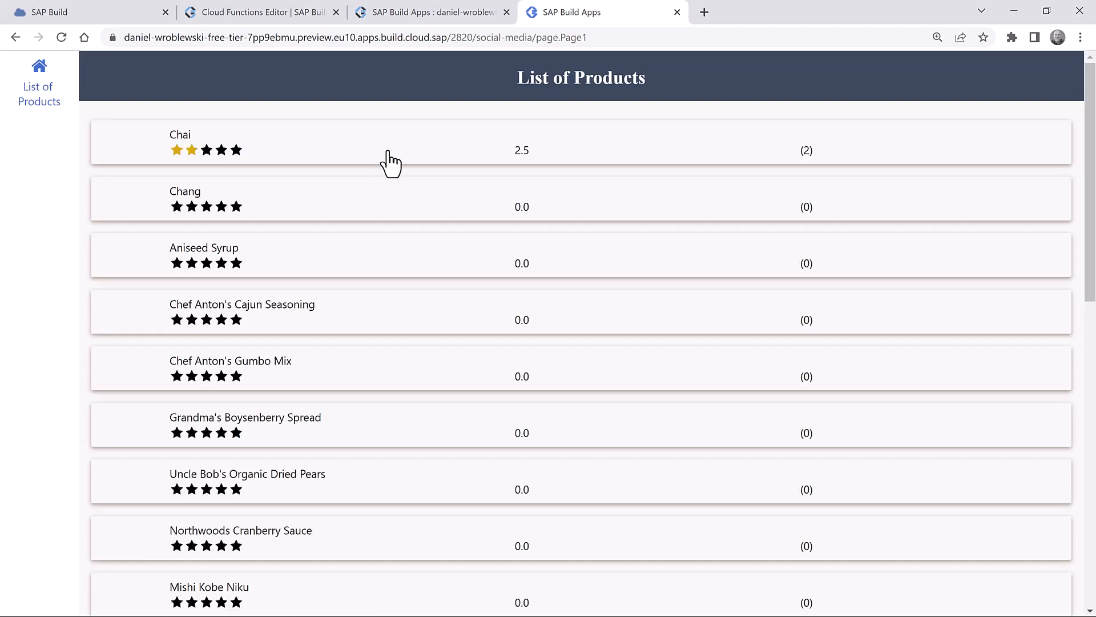
left_click(379, 157)
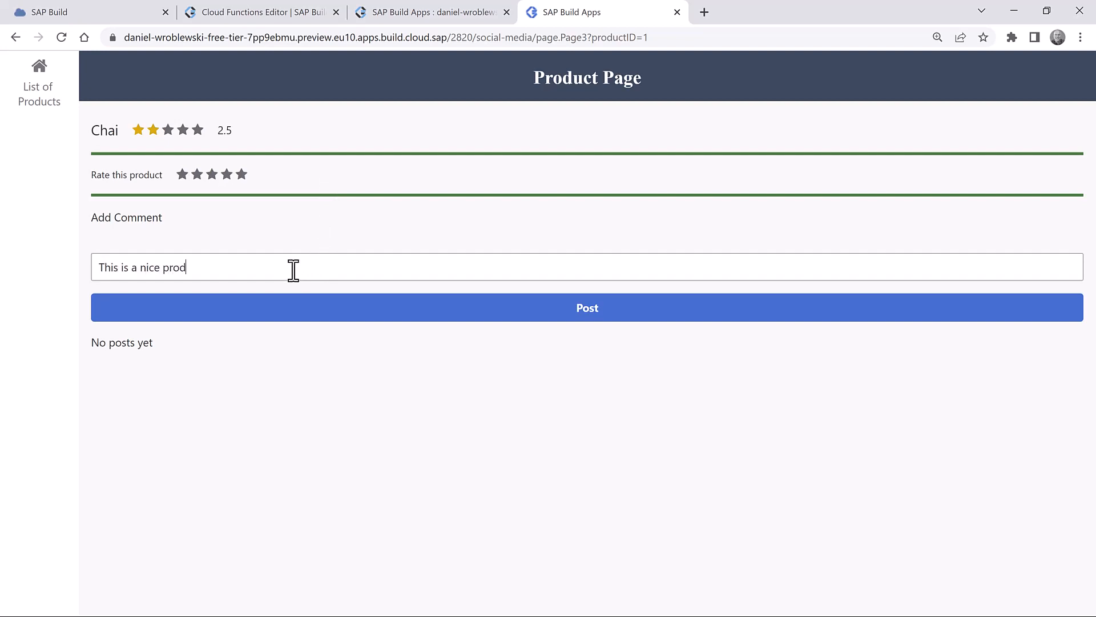
left_click(356, 308)
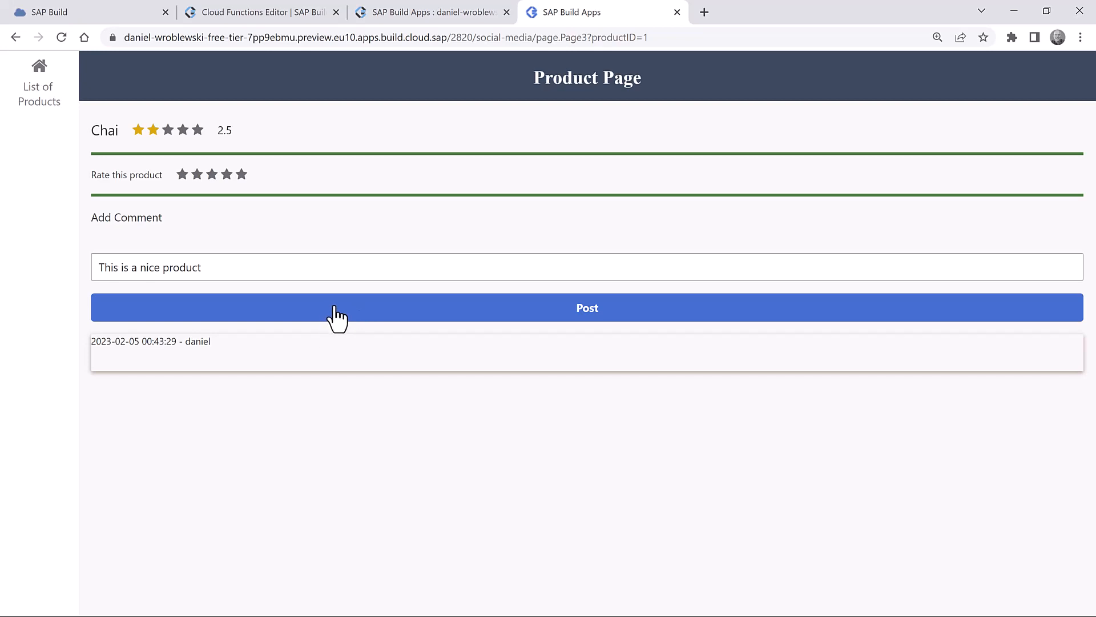
left_click(412, 16)
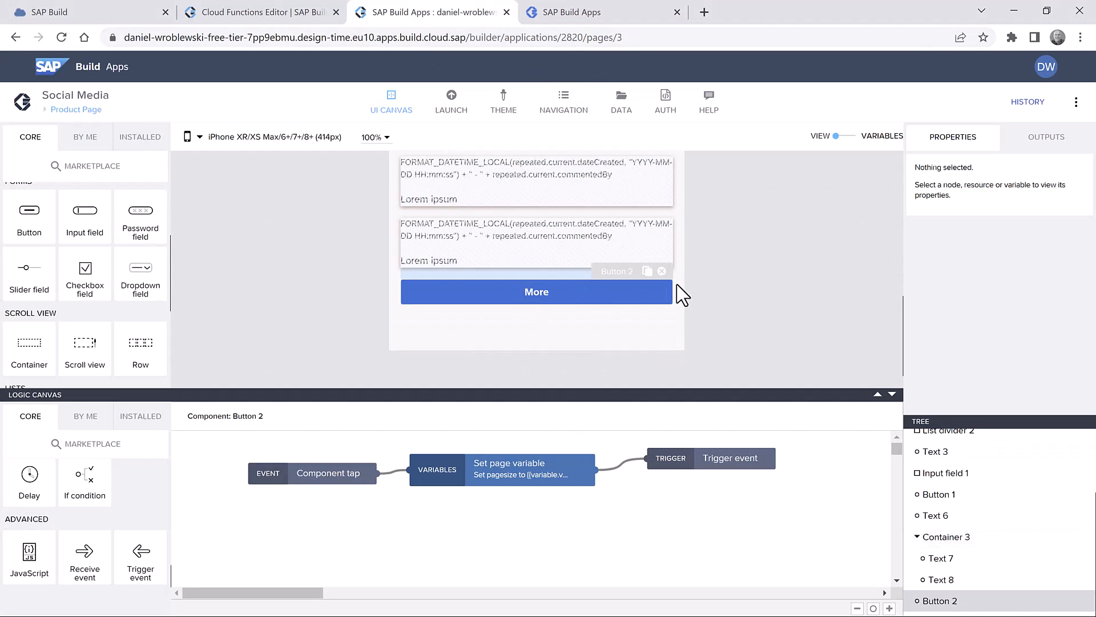
- Inspect the Post button's create-record step and leave its comment binding unchanged
scroll(708, 294, "up", 3)
left_click(560, 205)
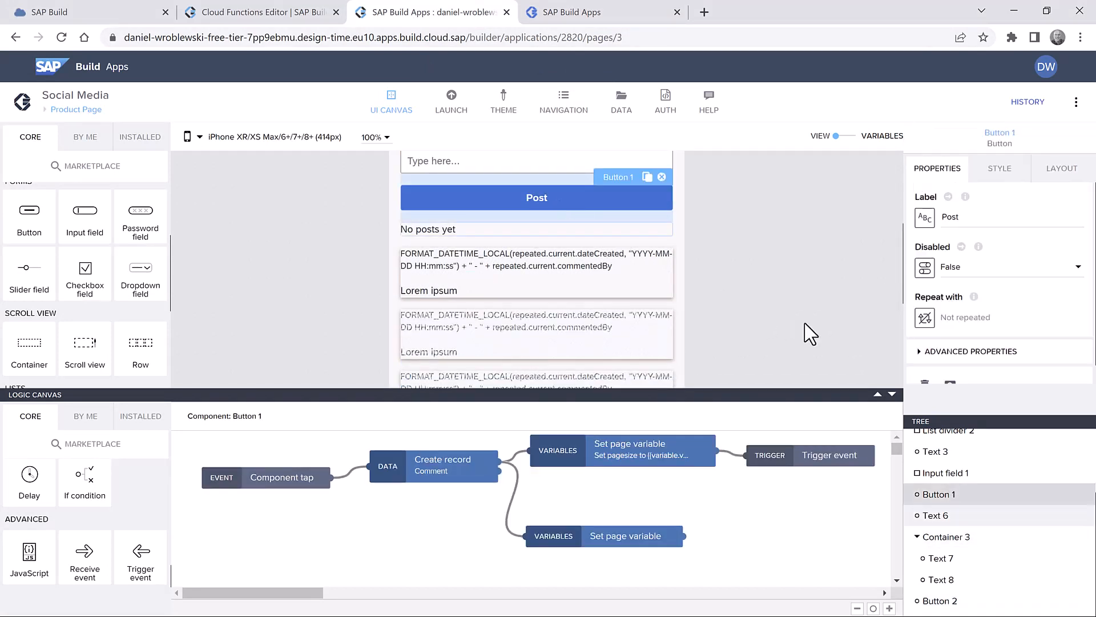
left_click(451, 469)
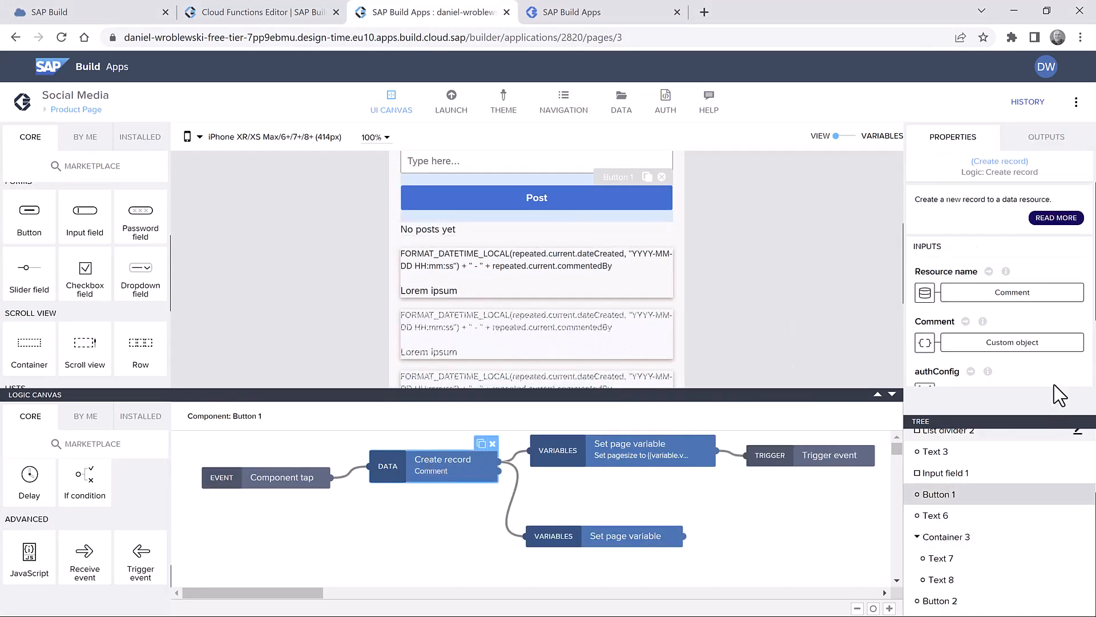
left_click(1018, 345)
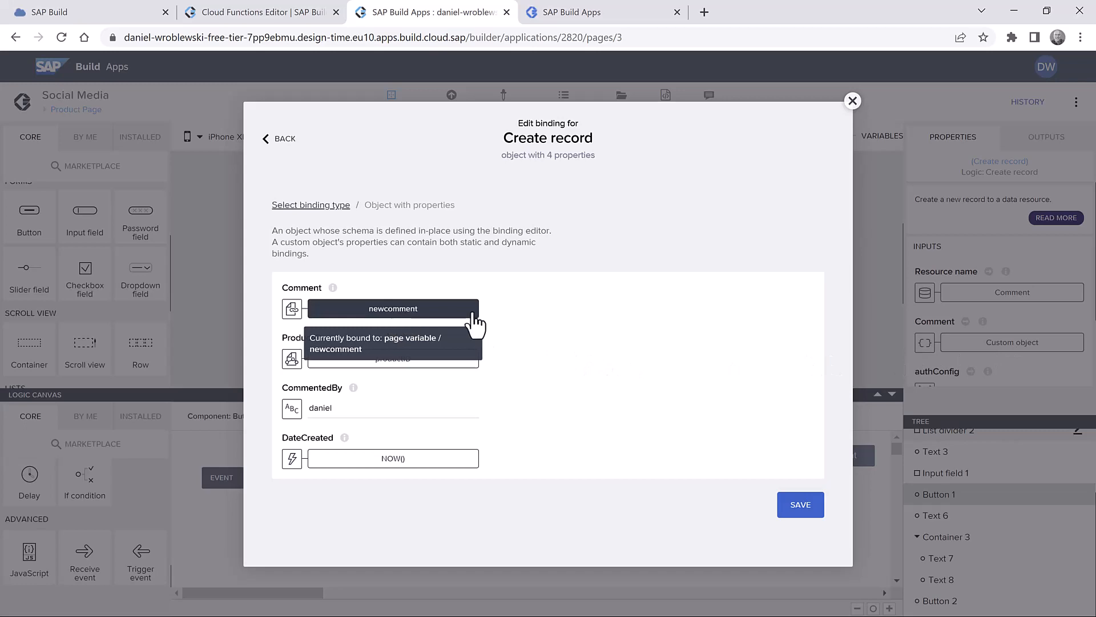
left_click(806, 507)
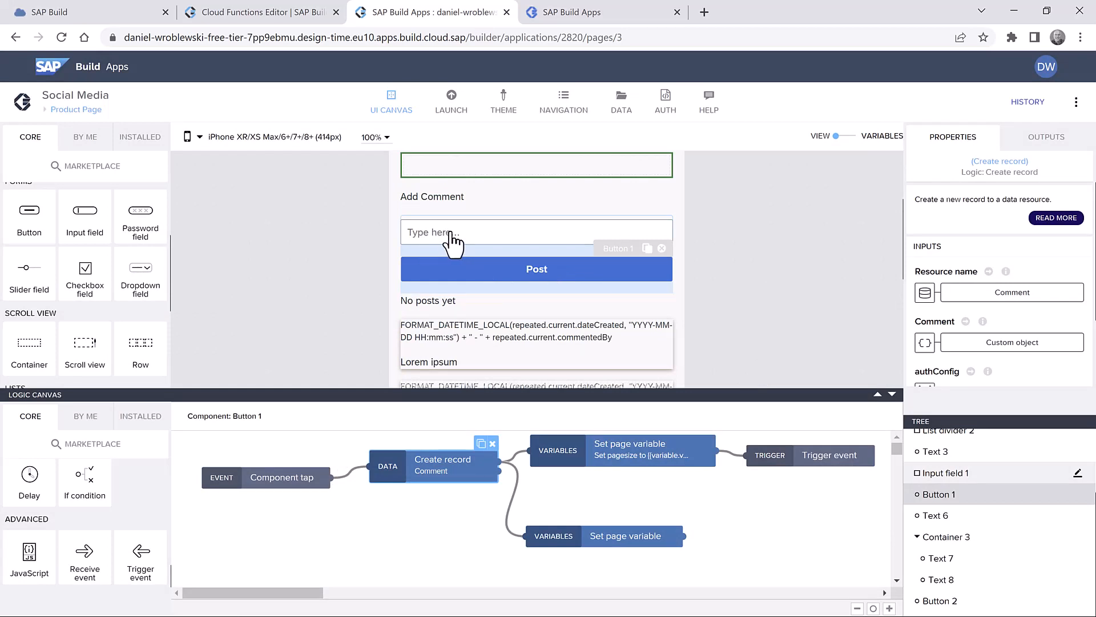
- Bind the comment input's Value to the newcomment page variable, save, and view the preview
left_click(444, 234)
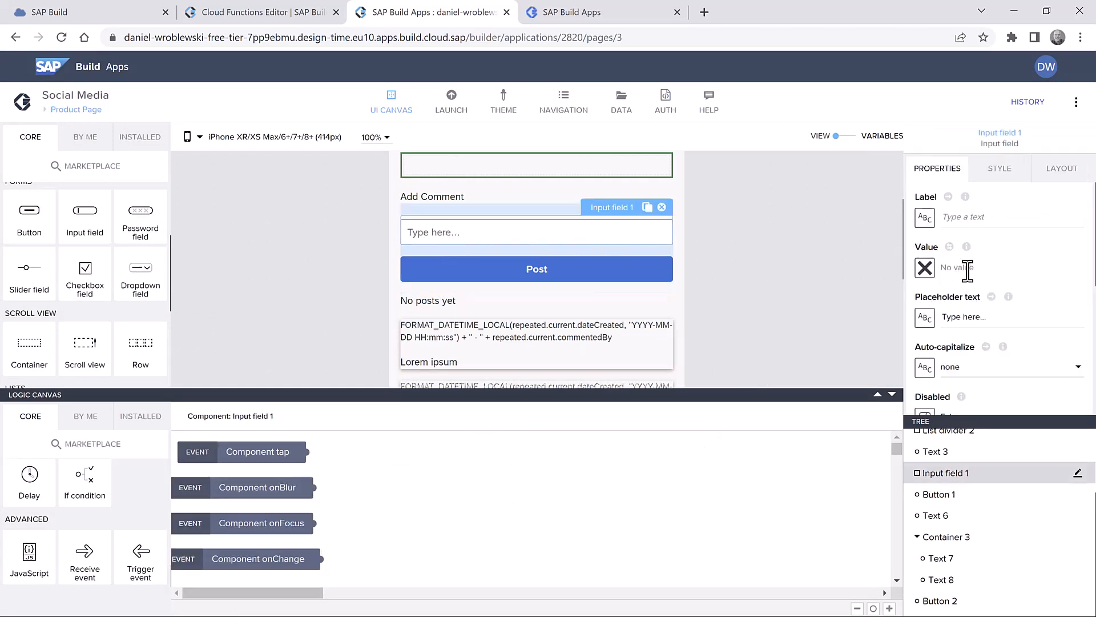
left_click(927, 273)
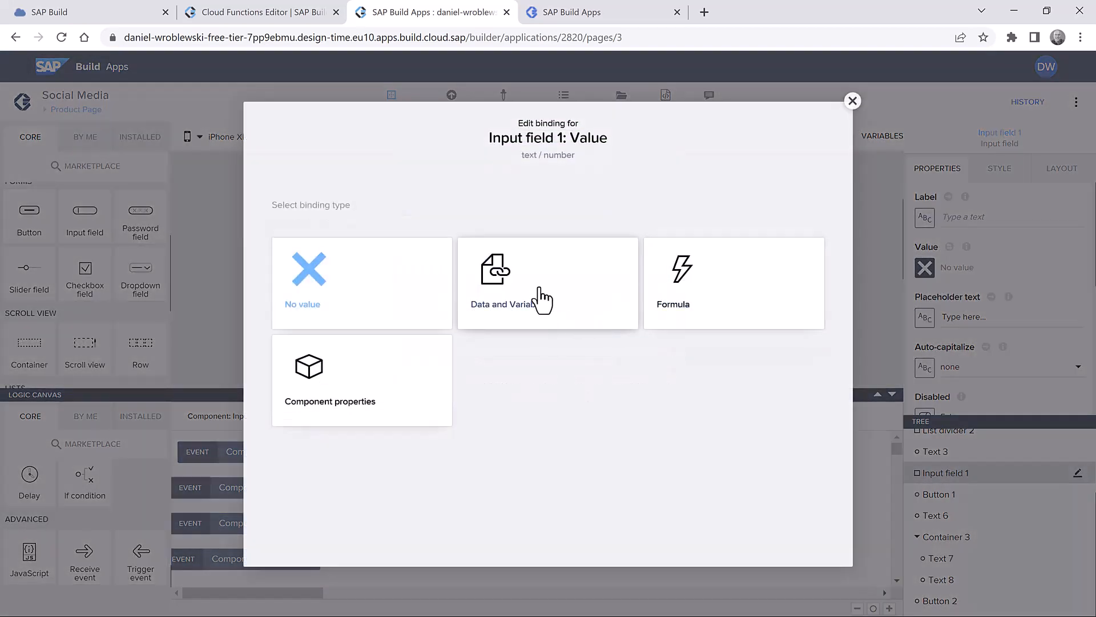
left_click(542, 299)
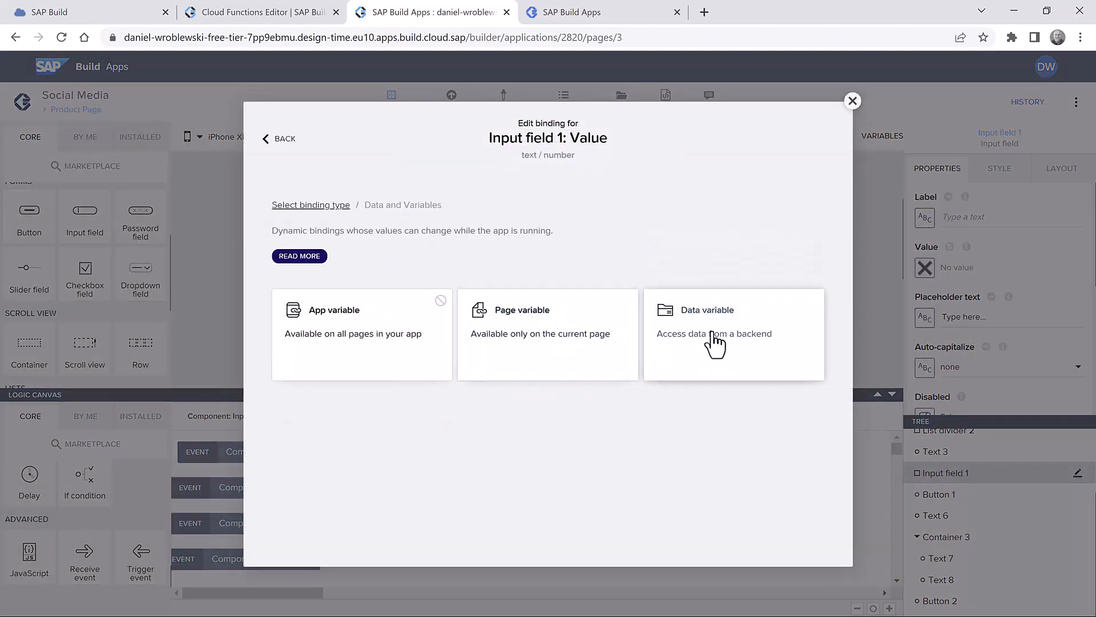
left_click(537, 334)
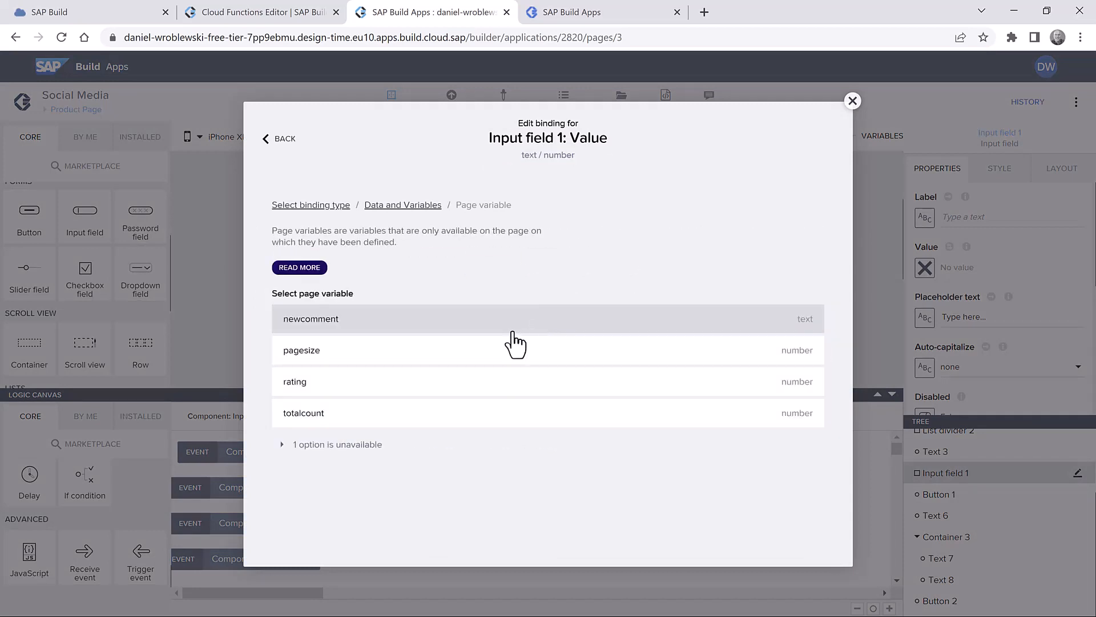
left_click(472, 327)
left_click(801, 447)
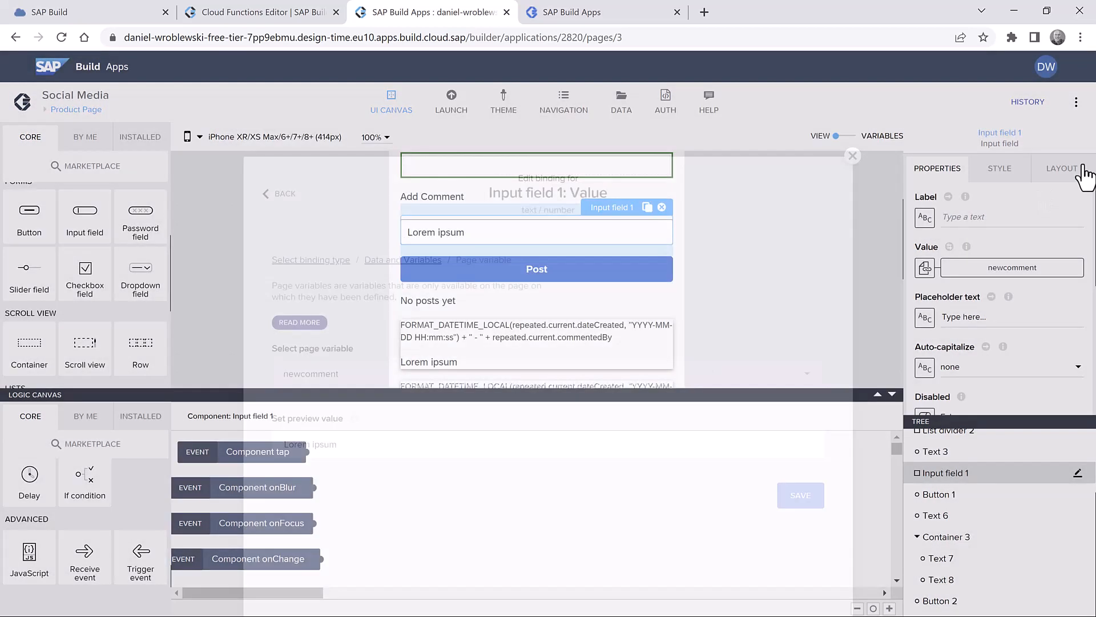
left_click(1051, 102)
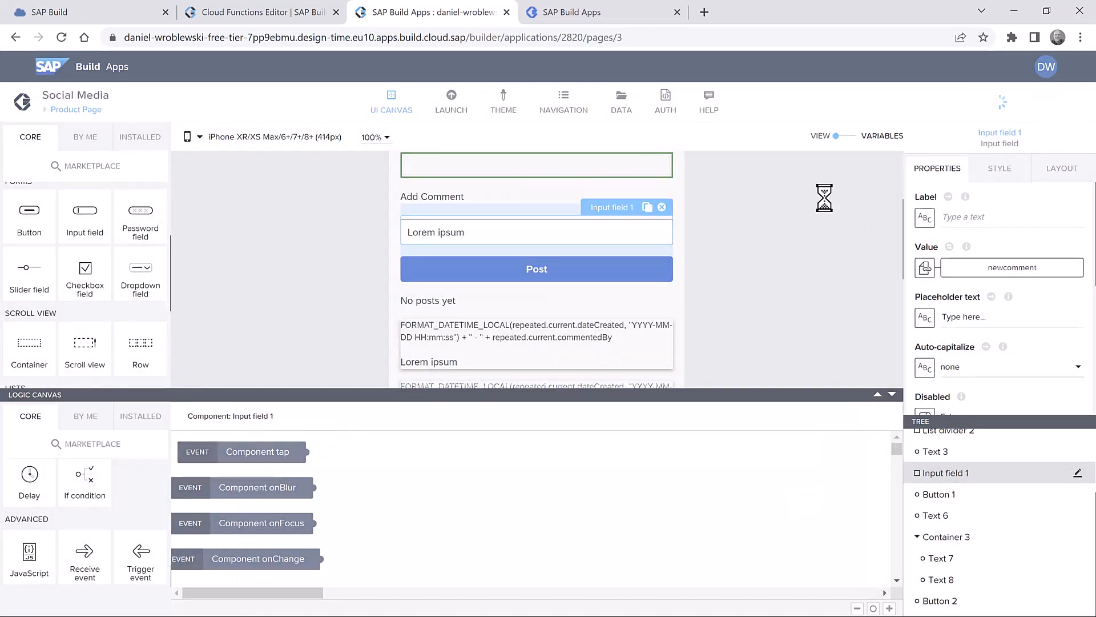
left_click(583, 16)
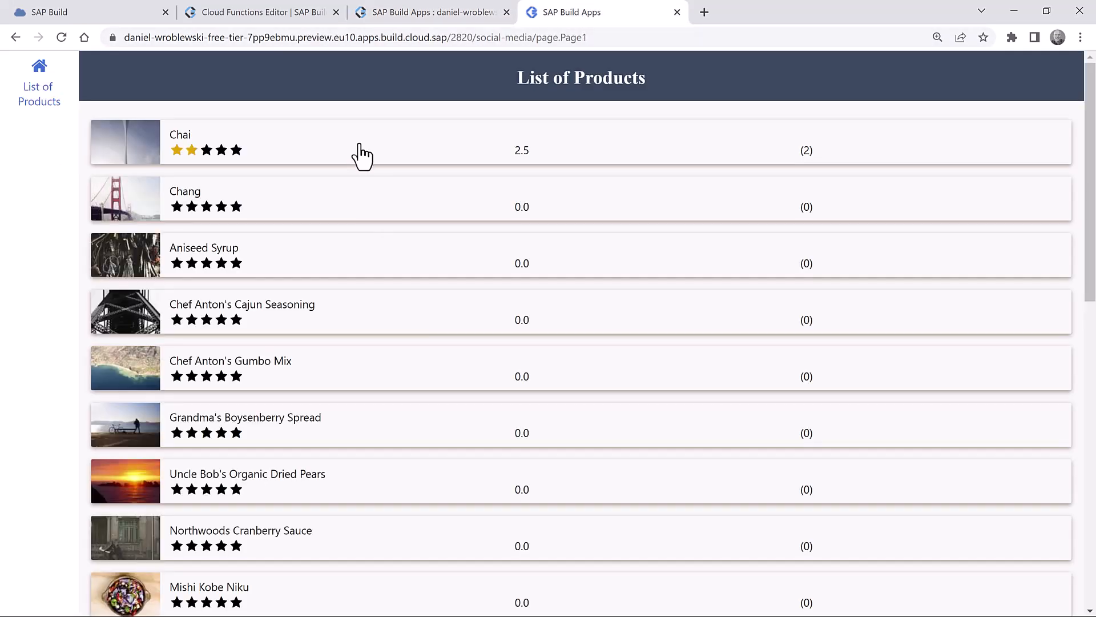
- Post 'Nice product' on Chai's page, then load the older comment with More
left_click(360, 153)
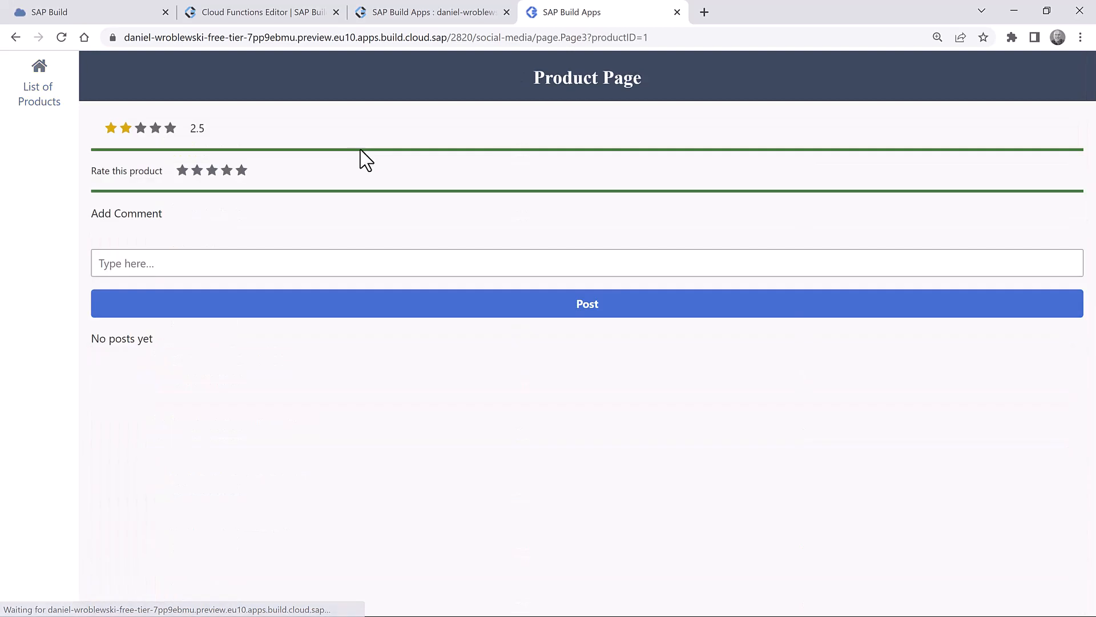
left_click(319, 268)
type("Nice product")
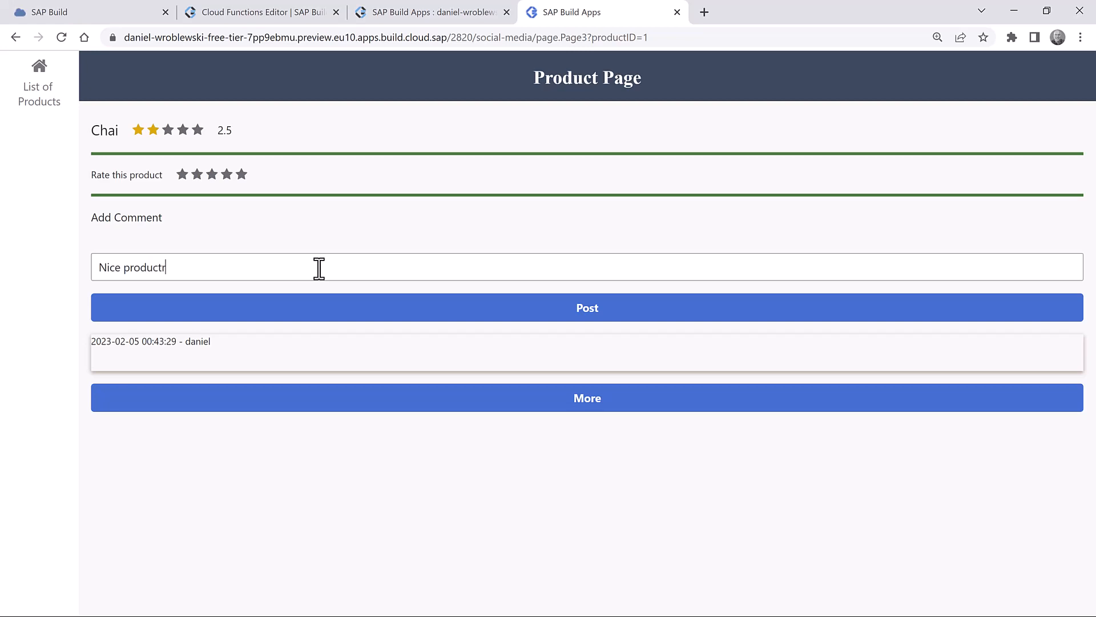
left_click(581, 304)
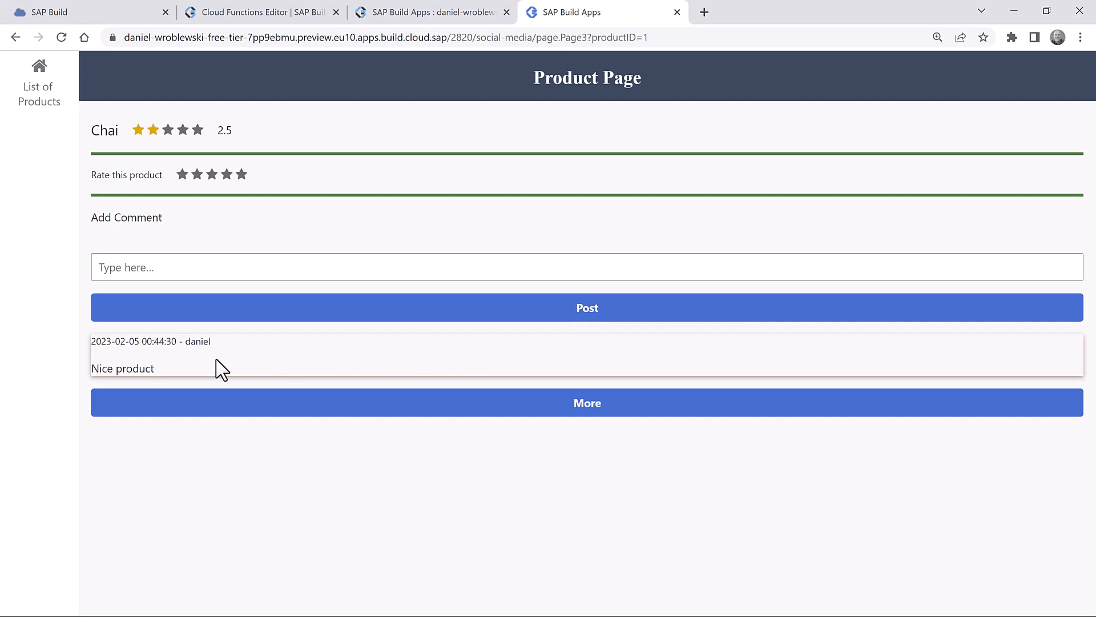
left_click(421, 411)
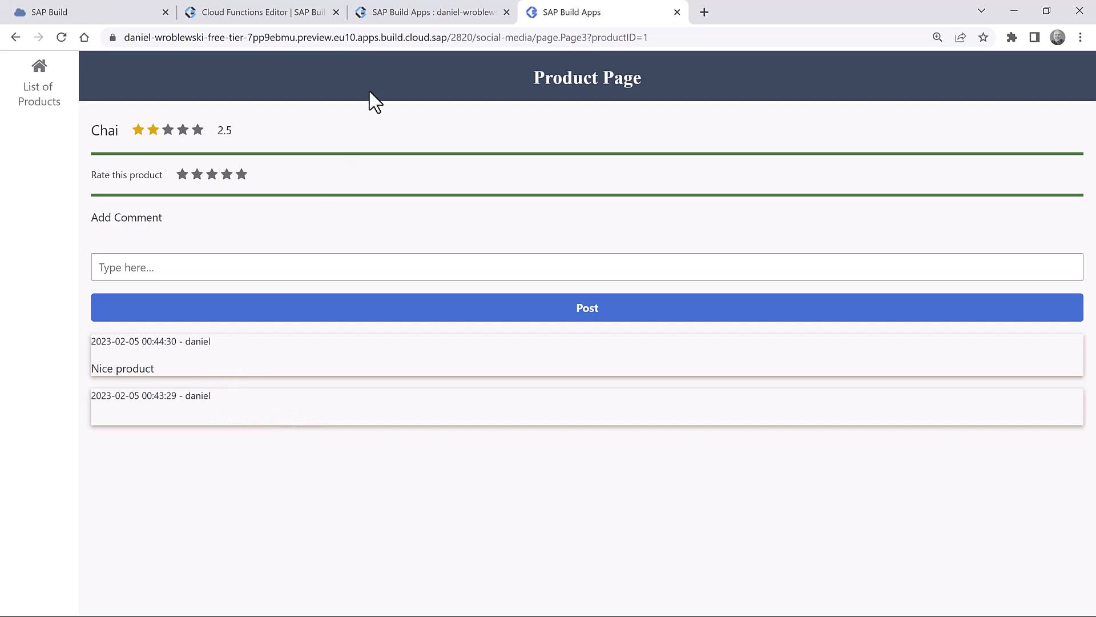
- Change the pagesize page variable's initial value from 0 to 3, save, and reload the preview
left_click(420, 20)
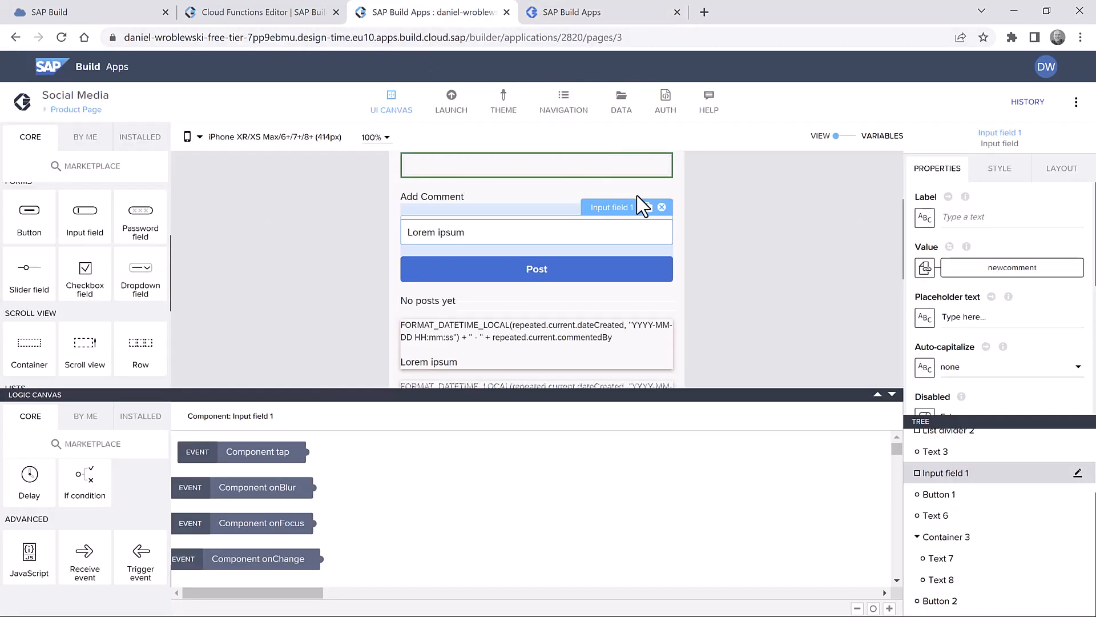
left_click(851, 137)
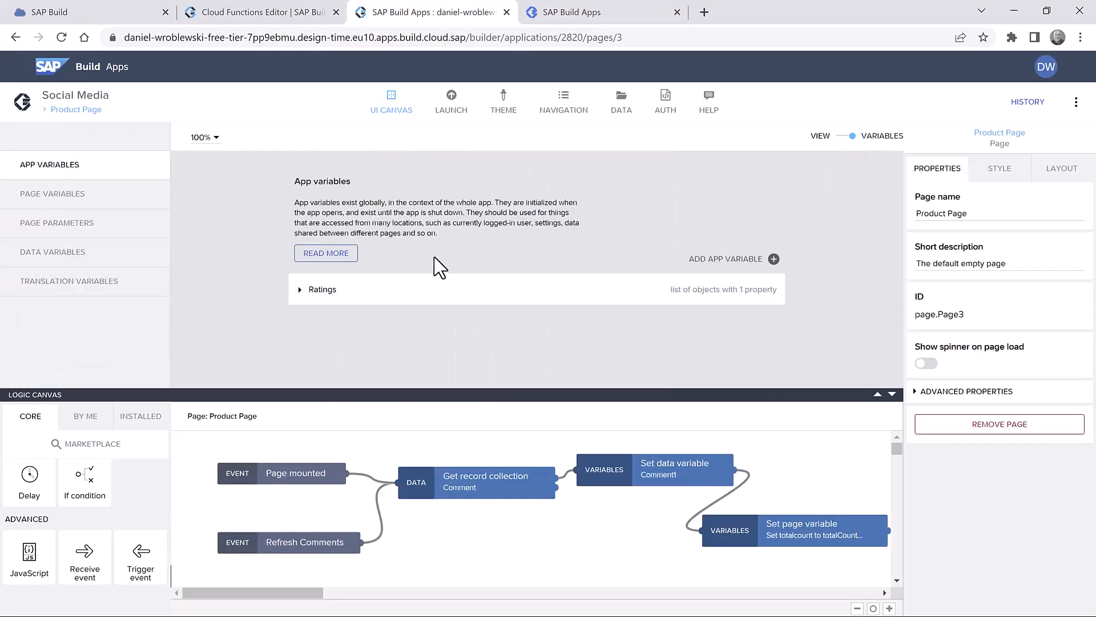
left_click(74, 200)
left_click(375, 331)
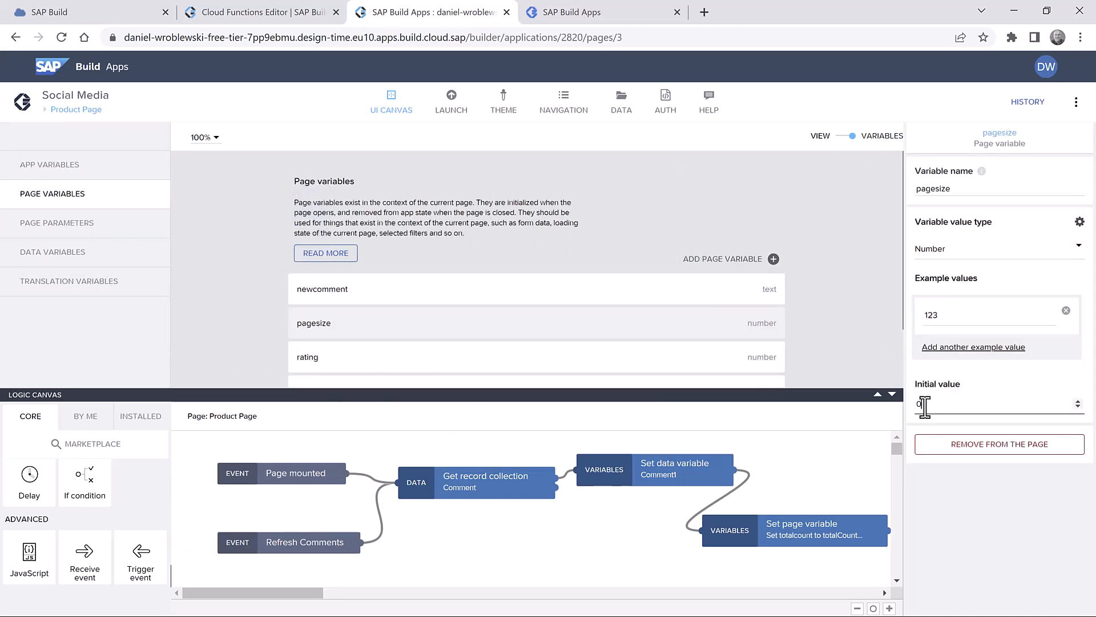
left_click_drag(910, 409, 950, 409)
left_click(1049, 102)
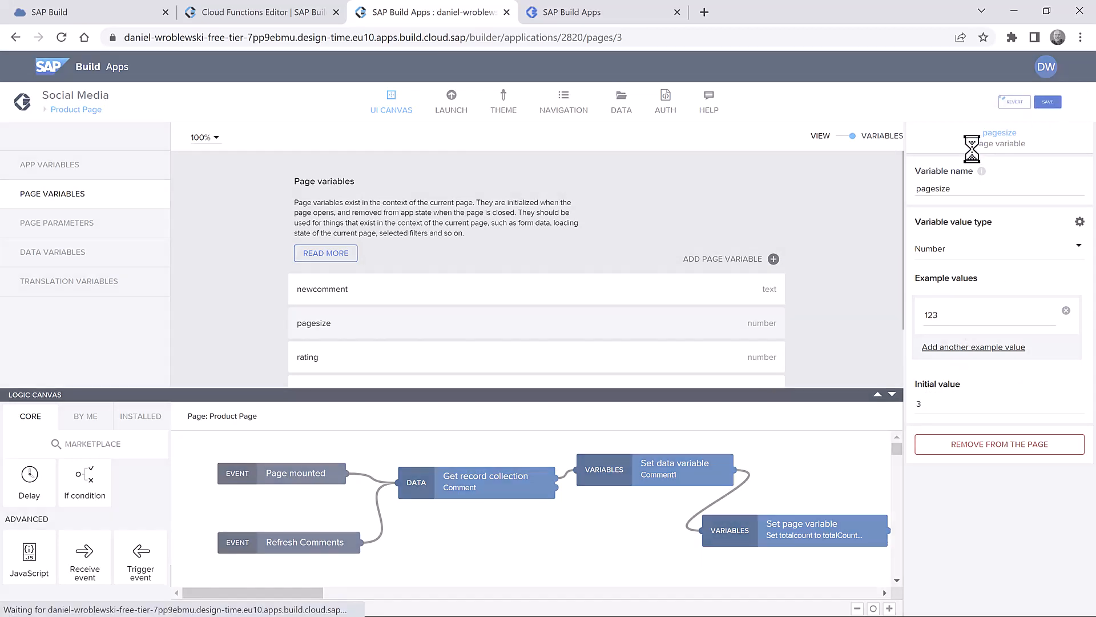
left_click(605, 12)
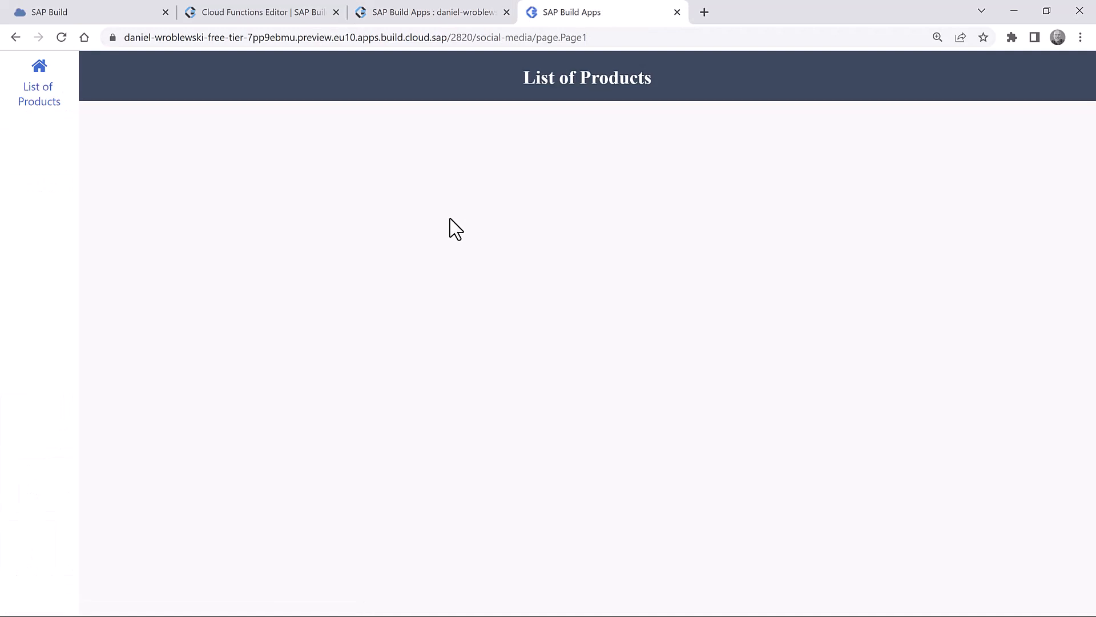
- Post 'Does the product come in green?' and 'Yellow?' as comments on Chai
left_click(356, 143)
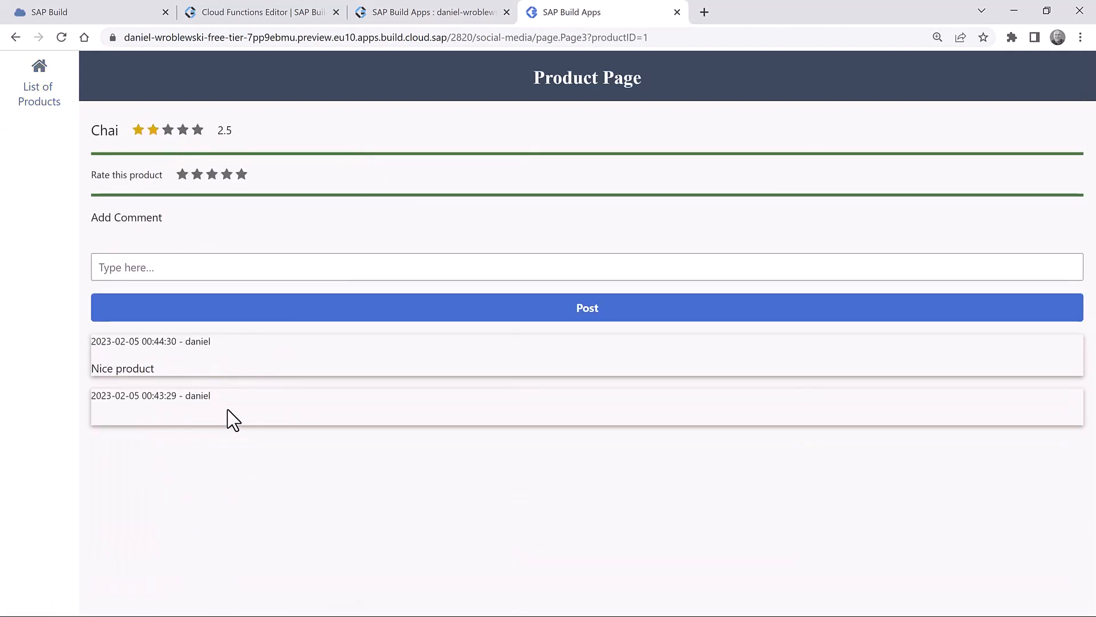
left_click(142, 265)
type("Does ")
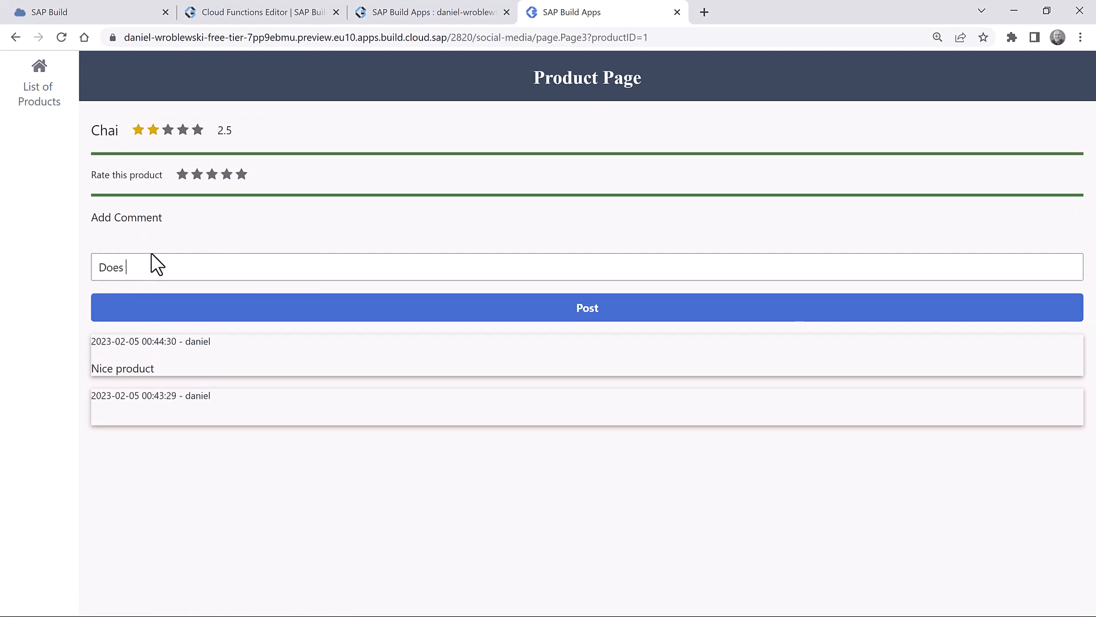
type("the product come in green?")
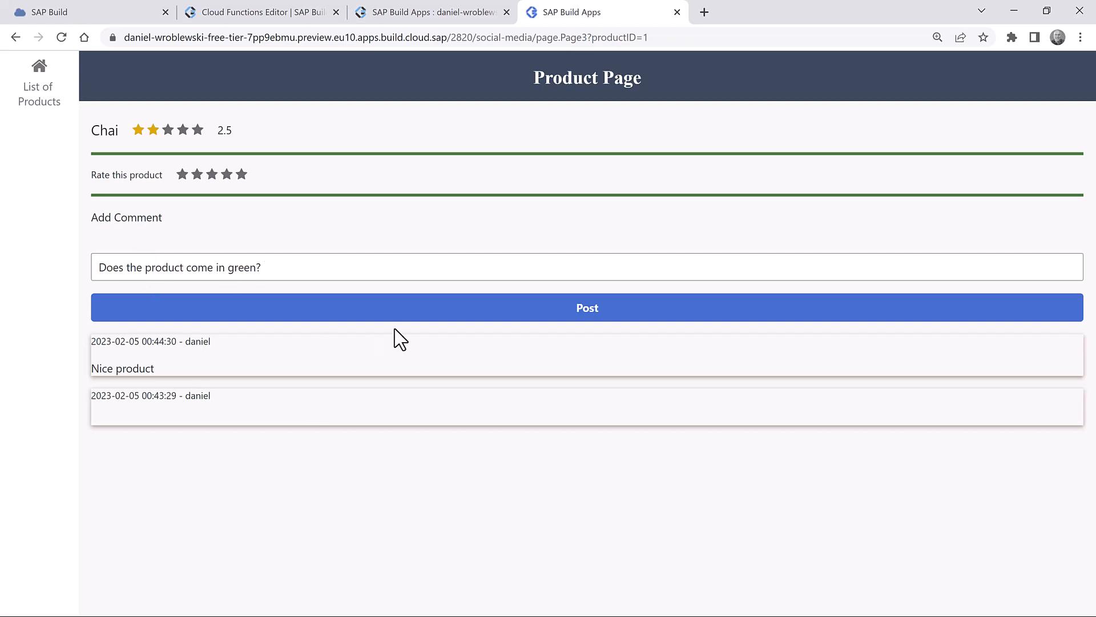
left_click(432, 305)
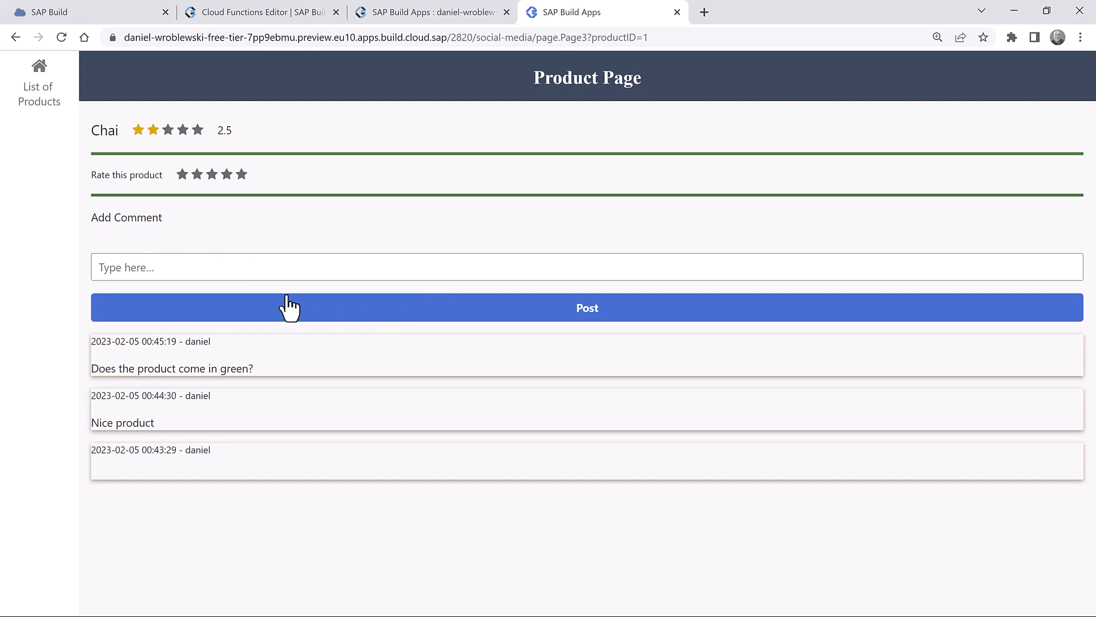
left_click(226, 263)
type("Yellow?")
left_click(354, 311)
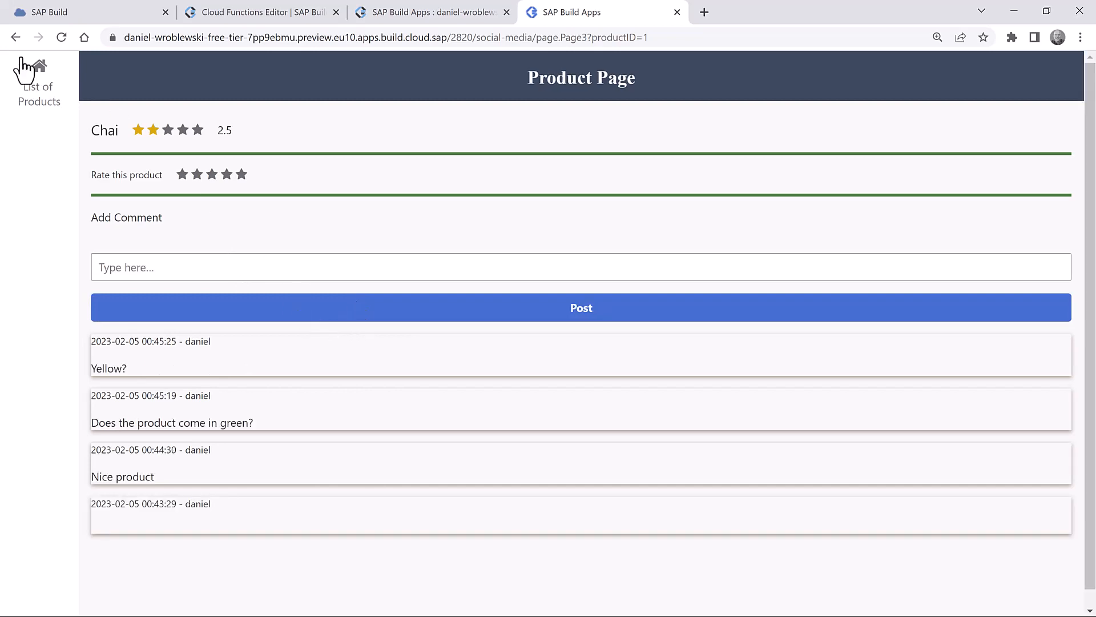
- Reopen Chai from List of Products and load the fourth, oldest comment with More
left_click(38, 85)
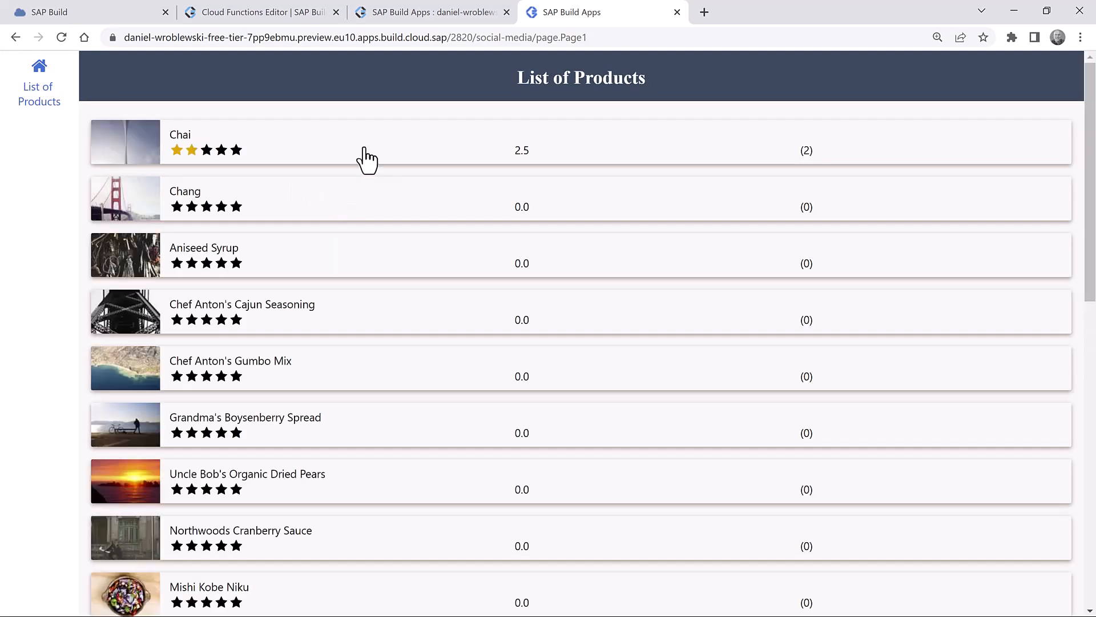
left_click(364, 159)
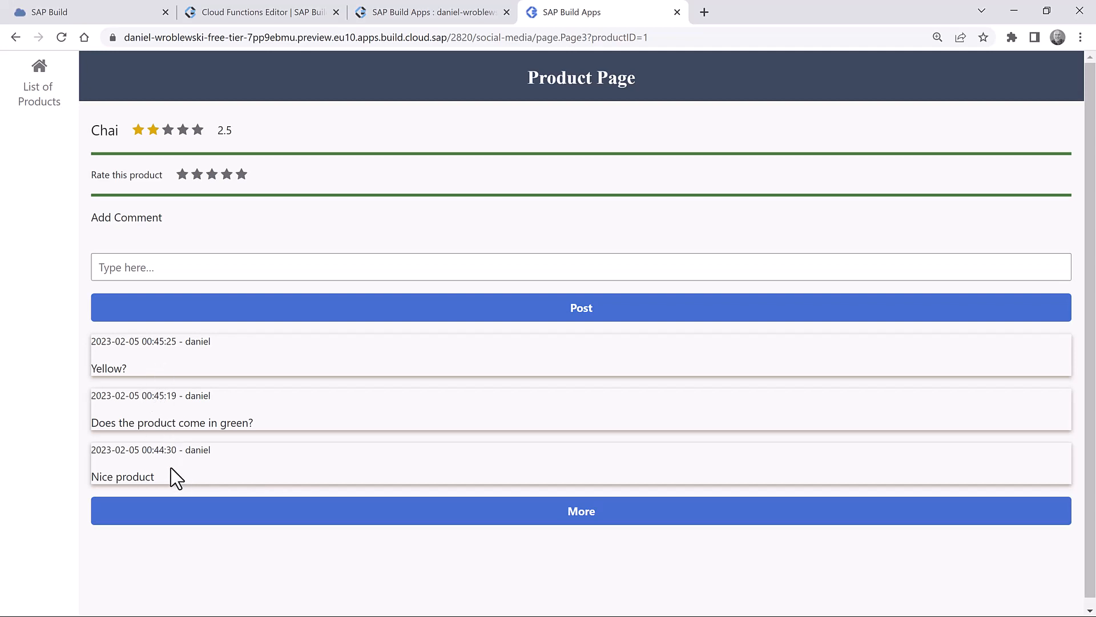
left_click(438, 510)
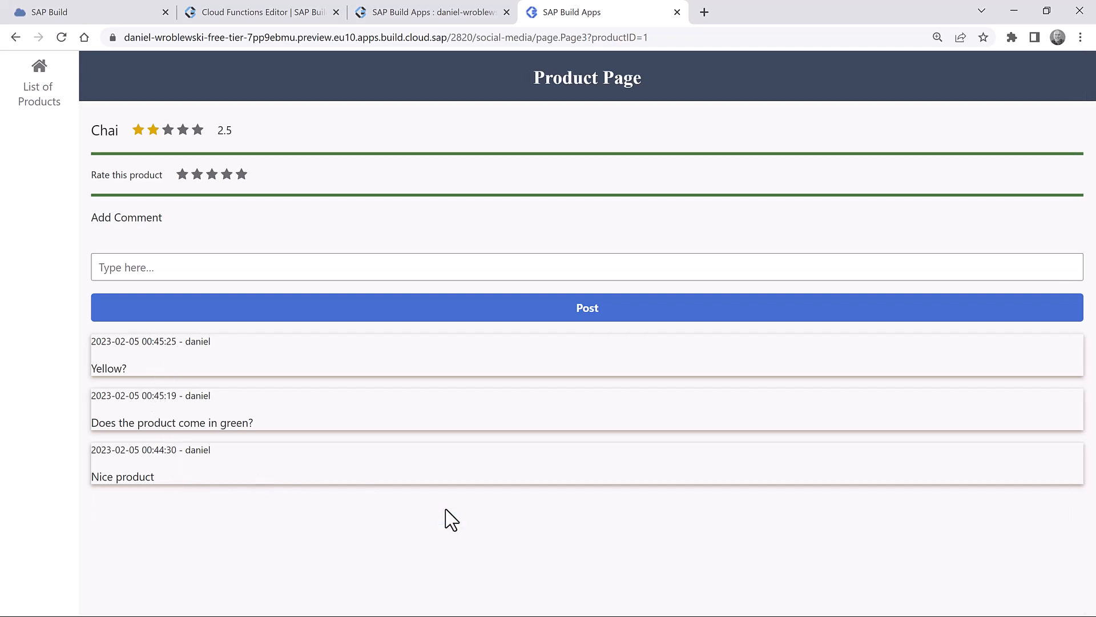